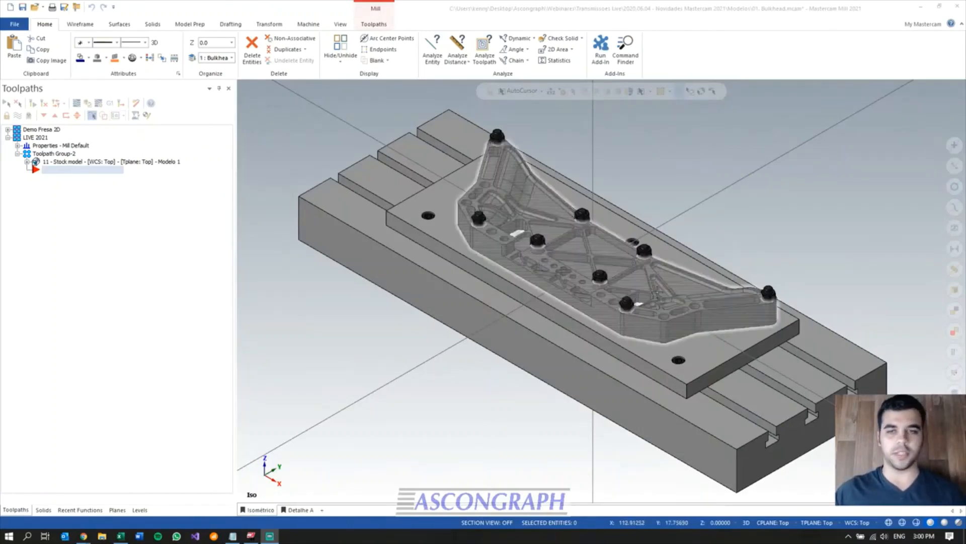
- Examine the bulkhead part bolted to its fixture plate on the slotted machine table
{"action": "left_click", "coordinate": [694, 207]}
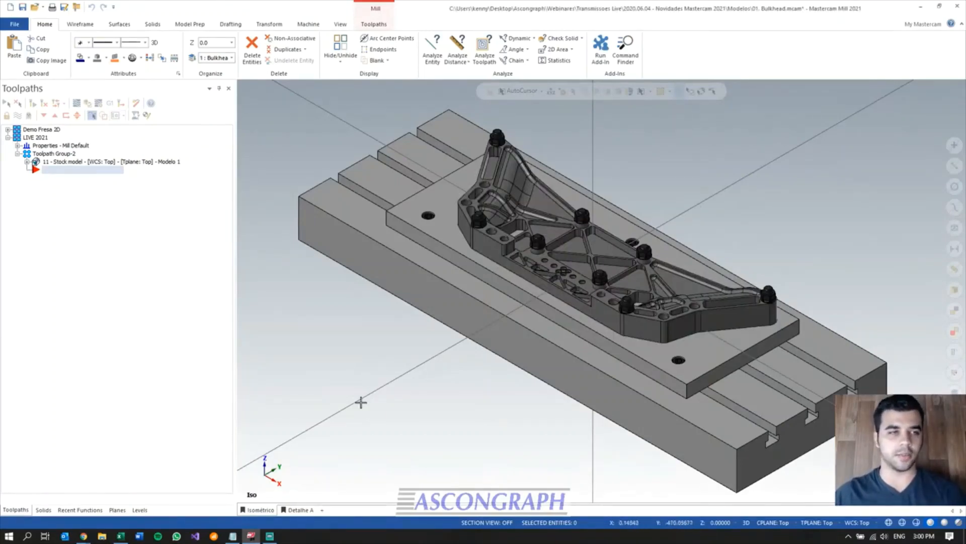
{"action": "scroll", "coordinate": [692, 169], "scroll_direction": "up", "scroll_amount": 1}
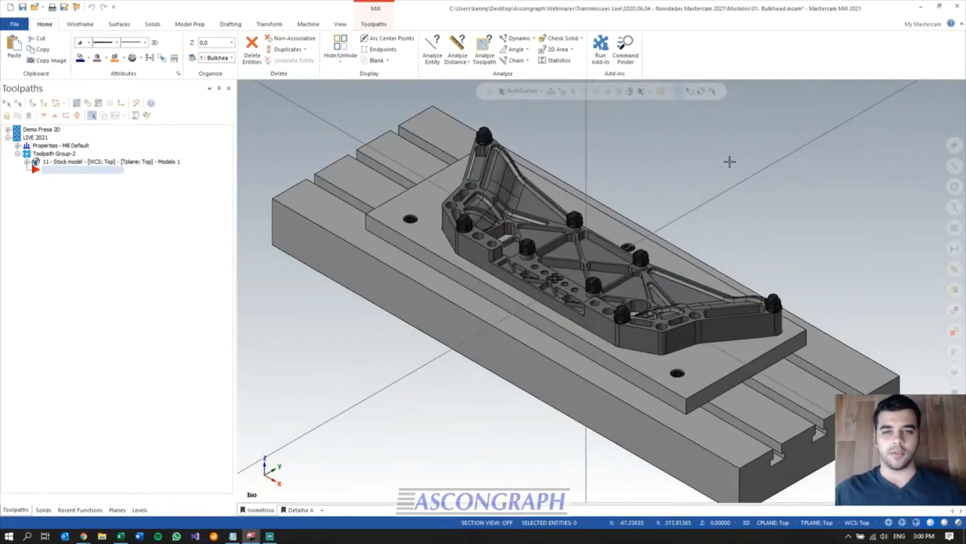
{"action": "scroll", "coordinate": [724, 162], "scroll_direction": "up", "scroll_amount": 1}
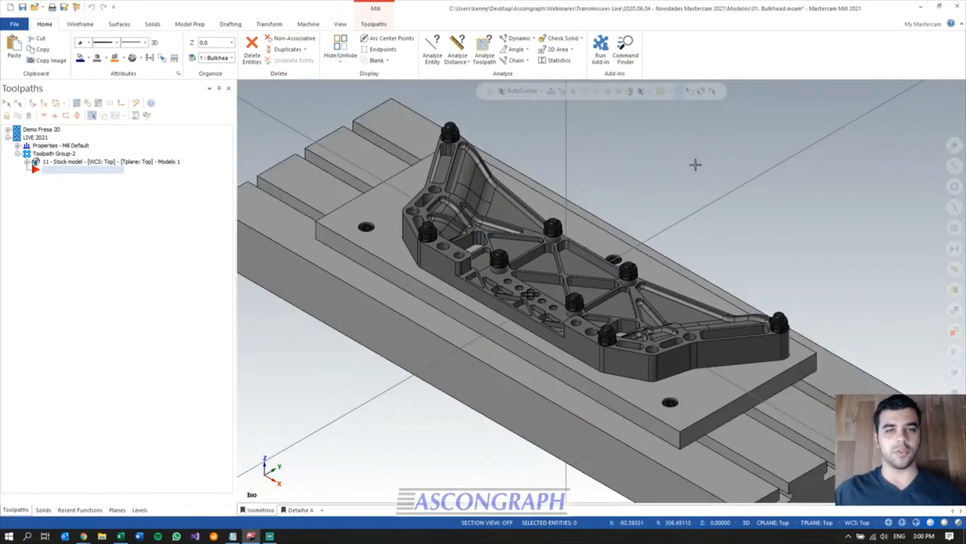
{"action": "mouse_move", "coordinate": [524, 292]}
{"action": "middle_mouse_down"}
{"action": "mouse_move", "coordinate": [555, 286]}
{"action": "mouse_move", "coordinate": [535, 295]}
{"action": "middle_mouse_up"}
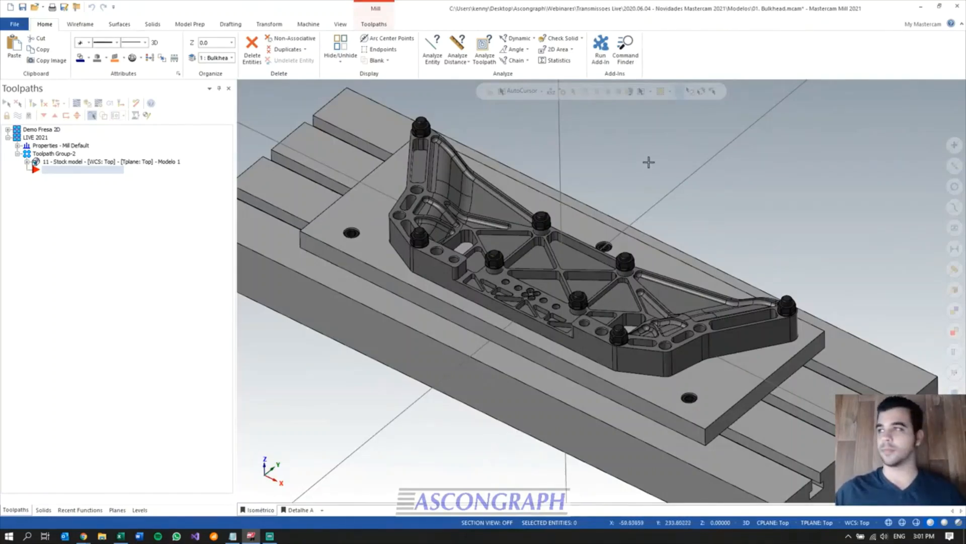
{"action": "middle_click_drag", "start_coordinate": [578, 276], "coordinate": [561, 283]}
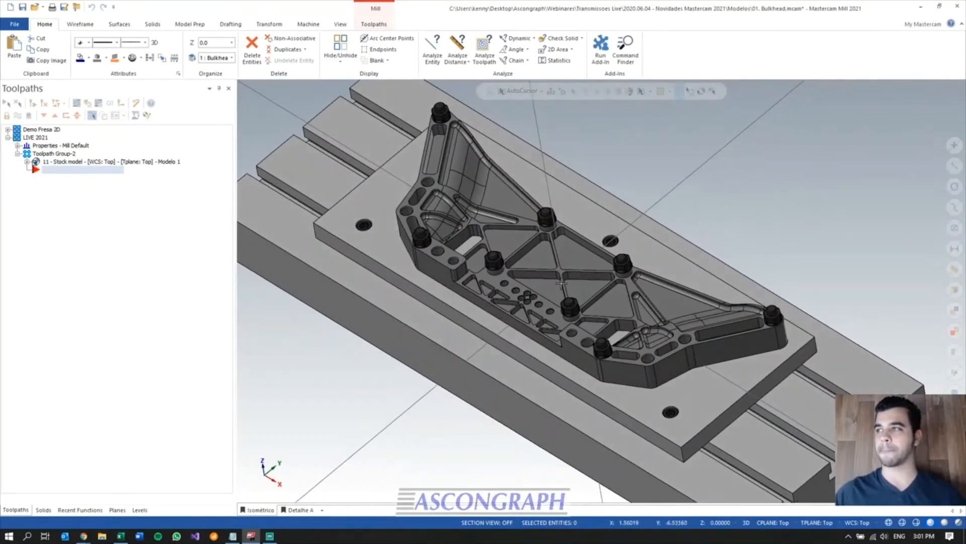
{"action": "mouse_move", "coordinate": [537, 289]}
{"action": "middle_mouse_down"}
{"action": "mouse_move", "coordinate": [561, 267]}
{"action": "mouse_move", "coordinate": [432, 421]}
{"action": "mouse_move", "coordinate": [337, 409]}
{"action": "middle_mouse_up"}
{"action": "scroll", "coordinate": [337, 409], "scroll_direction": "down", "scroll_amount": 2}
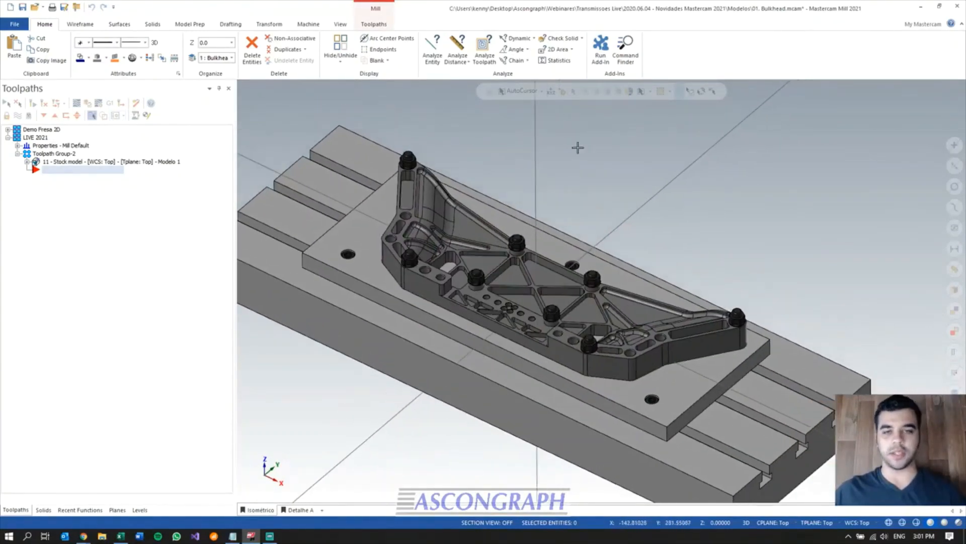
{"action": "scroll", "coordinate": [543, 347], "scroll_direction": "up", "scroll_amount": 2}
{"action": "scroll", "coordinate": [553, 281], "scroll_direction": "up", "scroll_amount": 1}
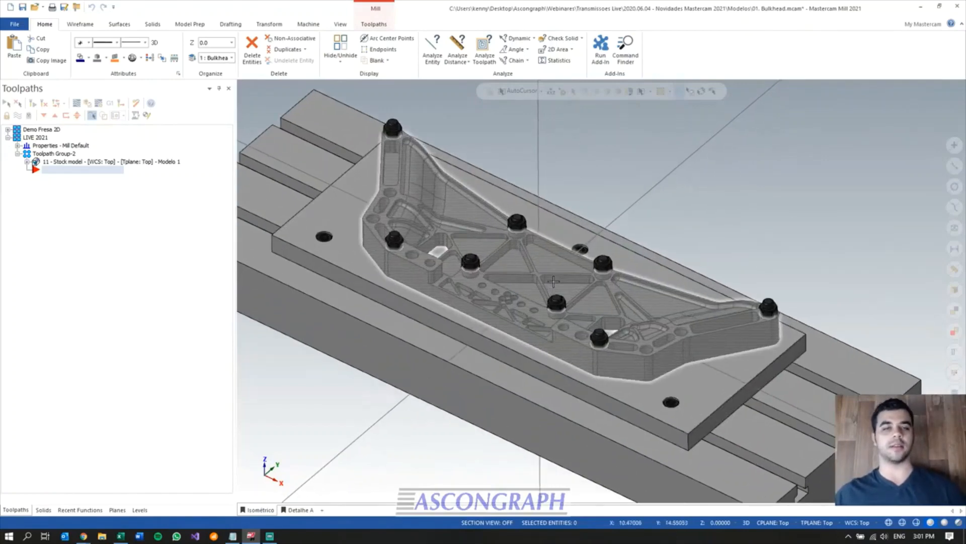
- Isolate the bulkhead solid by hiding the bolts, fixture plate and machine table
{"action": "mouse_move", "coordinate": [571, 298]}
{"action": "middle_mouse_down"}
{"action": "mouse_move", "coordinate": [536, 273]}
{"action": "mouse_move", "coordinate": [526, 302]}
{"action": "mouse_move", "coordinate": [546, 301]}
{"action": "middle_mouse_up"}
{"action": "left_click", "coordinate": [533, 274]}
{"action": "key", "text": "alt+e"}
{"action": "scroll", "coordinate": [489, 390], "scroll_direction": "down", "scroll_amount": 1}
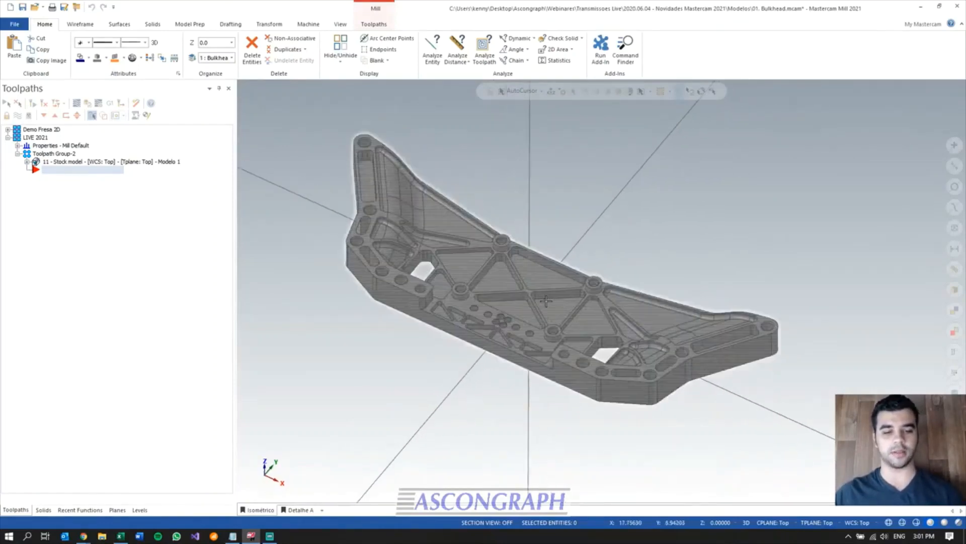
{"action": "scroll", "coordinate": [496, 341], "scroll_direction": "up", "scroll_amount": 2}
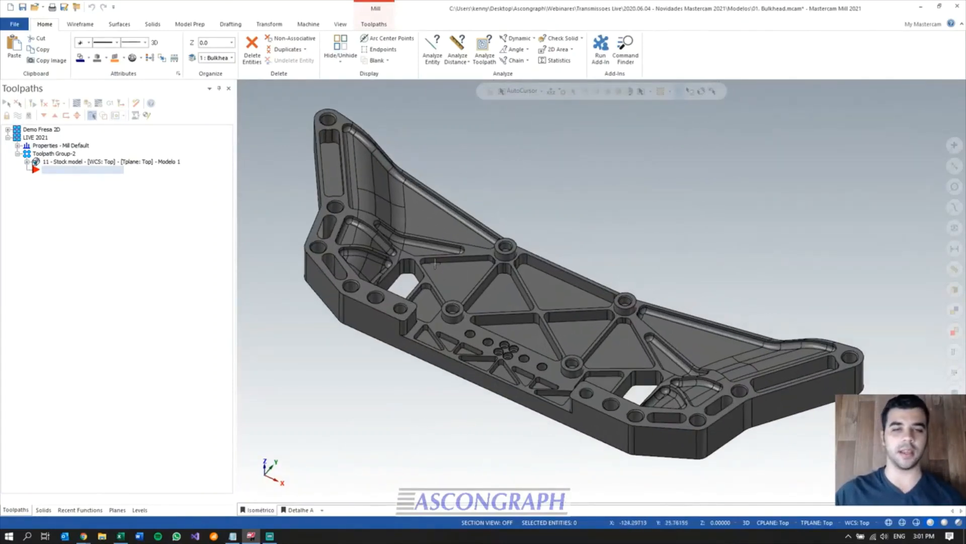
- Examine the isolated bulkhead's pockets, ribs, bosses and holes from several angles and distances
{"action": "mouse_move", "coordinate": [498, 341]}
{"action": "middle_mouse_down"}
{"action": "mouse_move", "coordinate": [503, 364]}
{"action": "mouse_move", "coordinate": [511, 356]}
{"action": "mouse_move", "coordinate": [497, 346]}
{"action": "middle_mouse_up"}
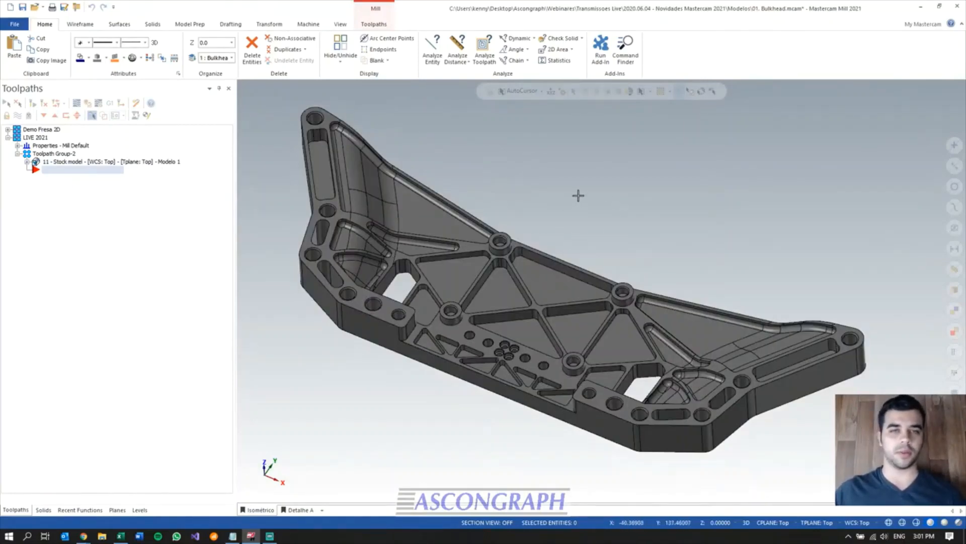
{"action": "scroll", "coordinate": [576, 201], "scroll_direction": "down", "scroll_amount": 1}
{"action": "mouse_move", "coordinate": [507, 261]}
{"action": "middle_mouse_down"}
{"action": "mouse_move", "coordinate": [503, 229]}
{"action": "mouse_move", "coordinate": [499, 266]}
{"action": "middle_mouse_up"}
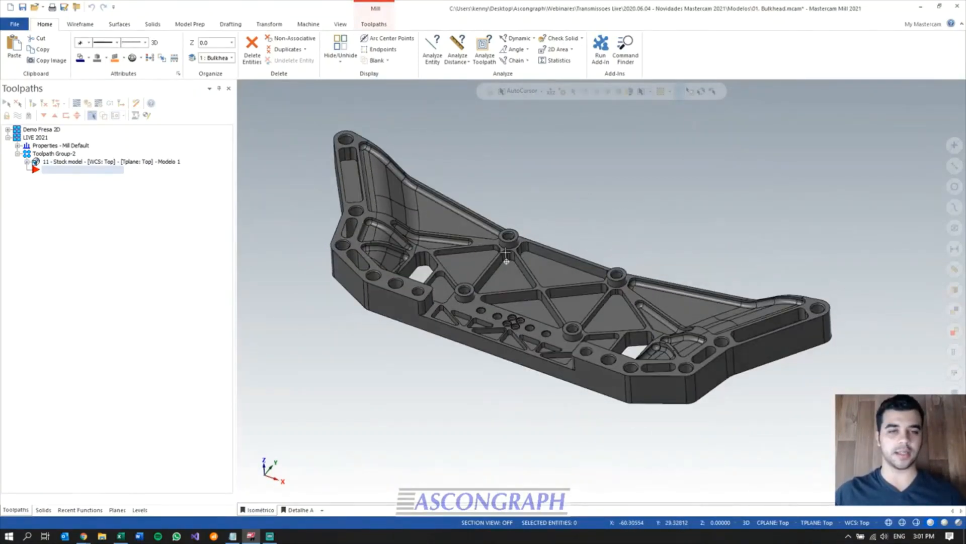
{"action": "left_click", "coordinate": [72, 164]}
{"action": "scroll", "coordinate": [461, 236], "scroll_direction": "up", "scroll_amount": 2}
{"action": "mouse_move", "coordinate": [495, 240]}
{"action": "middle_mouse_down"}
{"action": "mouse_move", "coordinate": [518, 204]}
{"action": "mouse_move", "coordinate": [504, 174]}
{"action": "mouse_move", "coordinate": [496, 238]}
{"action": "mouse_move", "coordinate": [446, 247]}
{"action": "mouse_move", "coordinate": [446, 283]}
{"action": "mouse_move", "coordinate": [473, 259]}
{"action": "mouse_move", "coordinate": [481, 231]}
{"action": "middle_mouse_up"}
{"action": "left_click", "coordinate": [20, 117]}
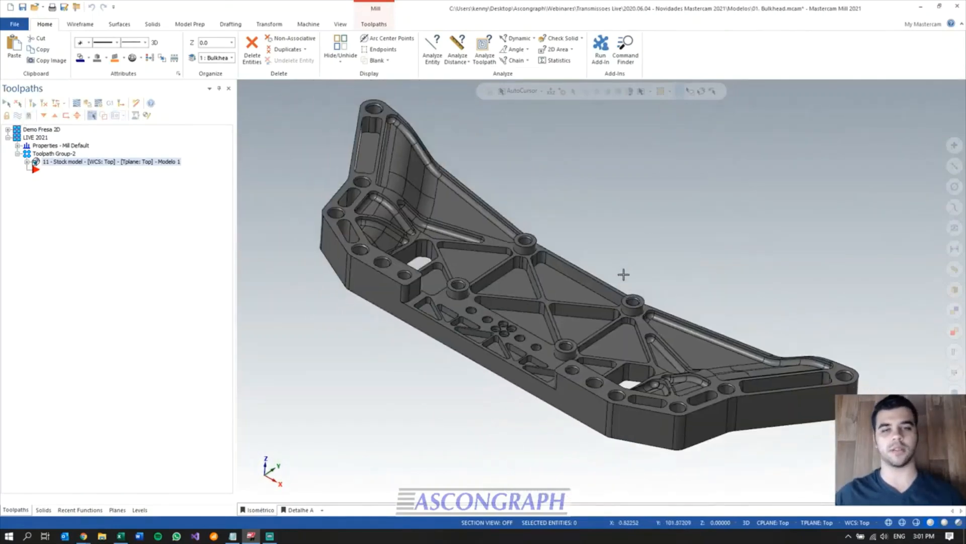
{"action": "mouse_move", "coordinate": [536, 319]}
{"action": "middle_mouse_down"}
{"action": "mouse_move", "coordinate": [557, 288]}
{"action": "mouse_move", "coordinate": [558, 307]}
{"action": "middle_mouse_up"}
{"action": "scroll", "coordinate": [678, 368], "scroll_direction": "down", "scroll_amount": 2}
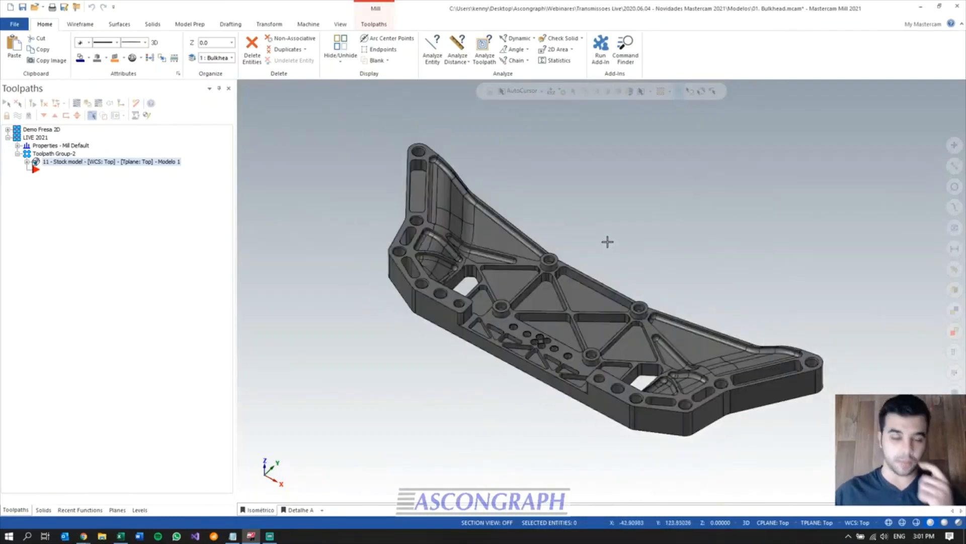
{"action": "scroll", "coordinate": [595, 227], "scroll_direction": "up", "scroll_amount": 1}
{"action": "middle_click_drag", "start_coordinate": [569, 323], "coordinate": [560, 318]}
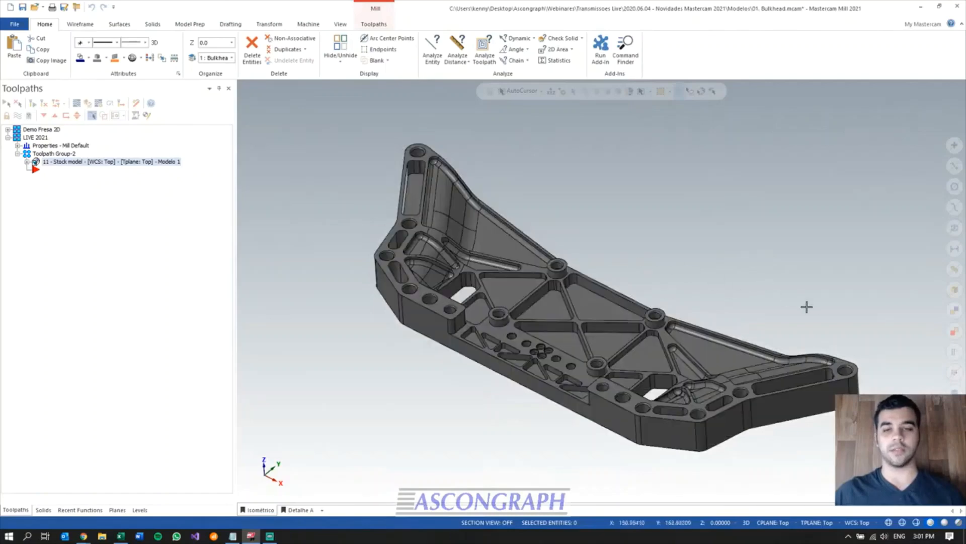
{"action": "scroll", "coordinate": [819, 304], "scroll_direction": "up", "scroll_amount": 1}
- Create a Face toolpath in the LIVE 2021 machine group, accepting the solid chaining without selecting any geometry
{"action": "left_click", "coordinate": [379, 29]}
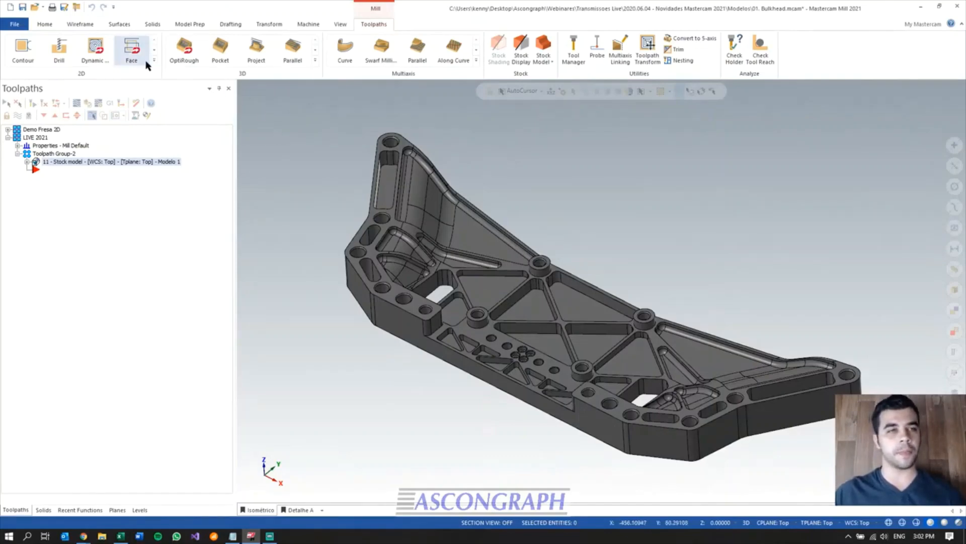
{"action": "left_click", "coordinate": [132, 49]}
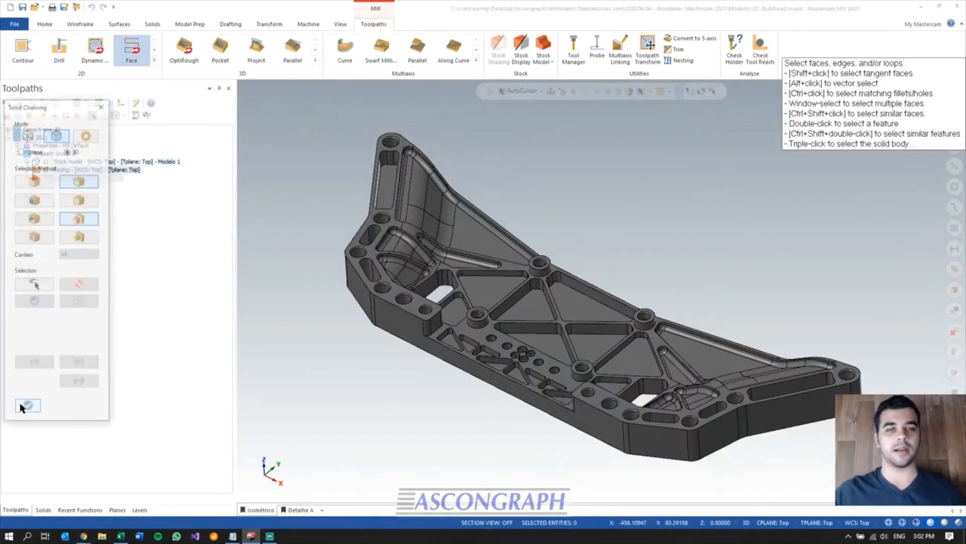
{"action": "left_click_drag", "start_coordinate": [42, 114], "coordinate": [240, 99]}
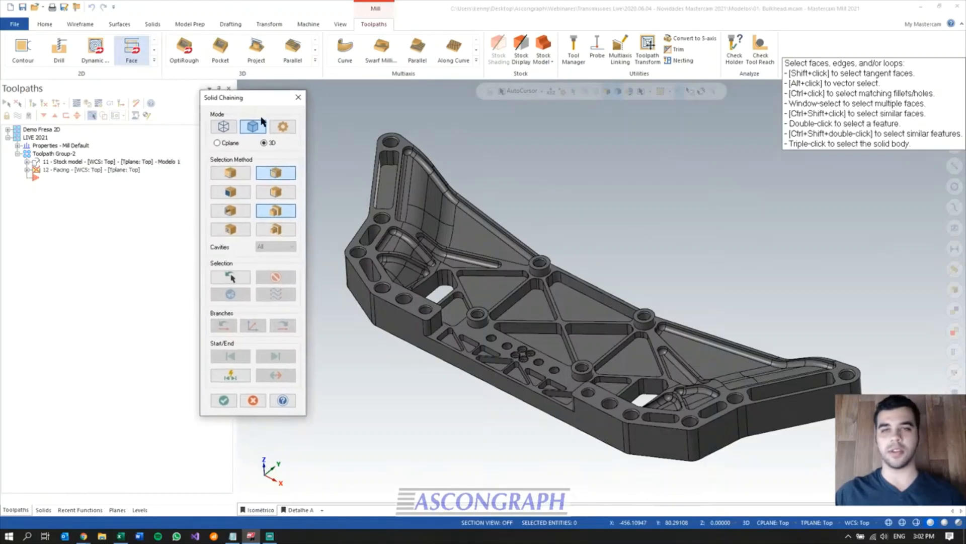
{"action": "left_click_drag", "start_coordinate": [267, 103], "coordinate": [281, 102]}
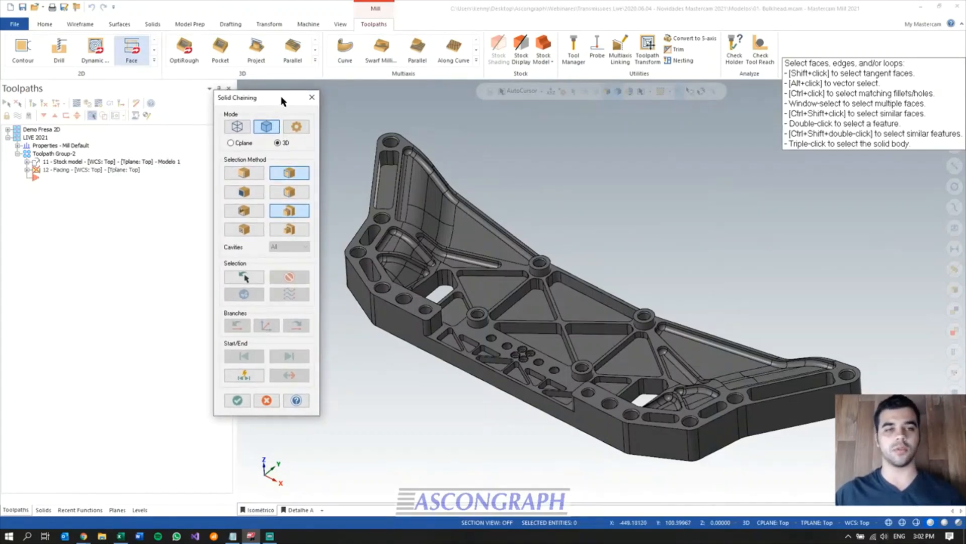
{"action": "left_click", "coordinate": [237, 401]}
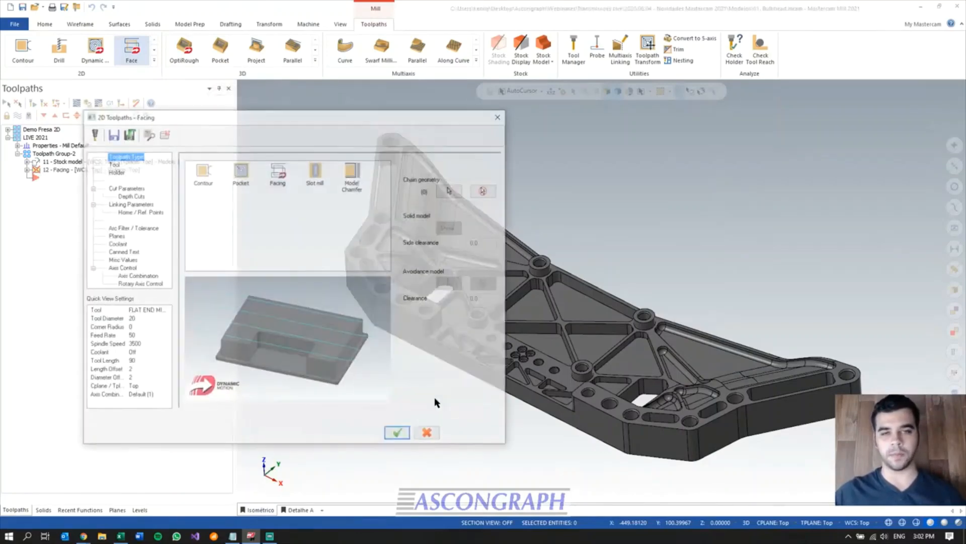
- Choose the 63 mm face mill, tool number 1, for the facing operation
{"action": "left_click_drag", "start_coordinate": [230, 119], "coordinate": [206, 58]}
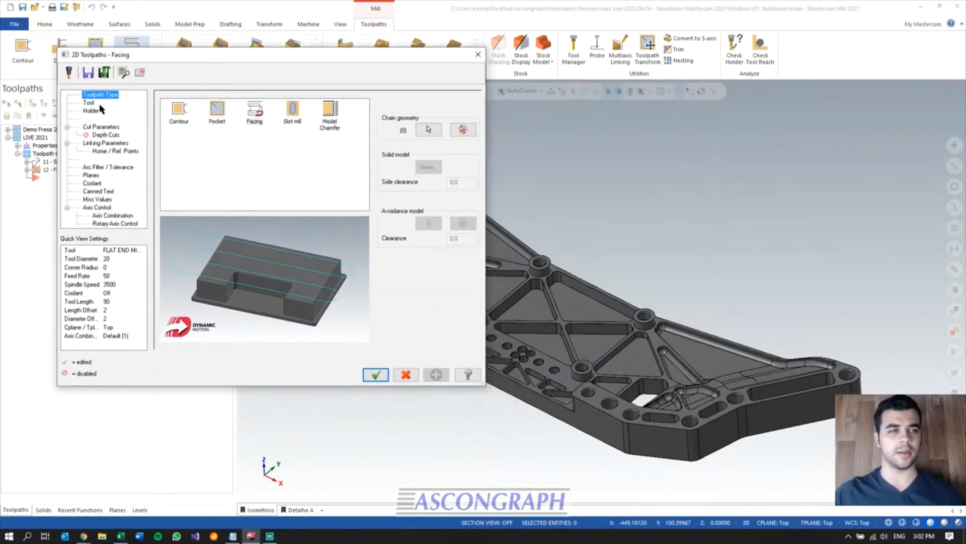
{"action": "left_click", "coordinate": [91, 105]}
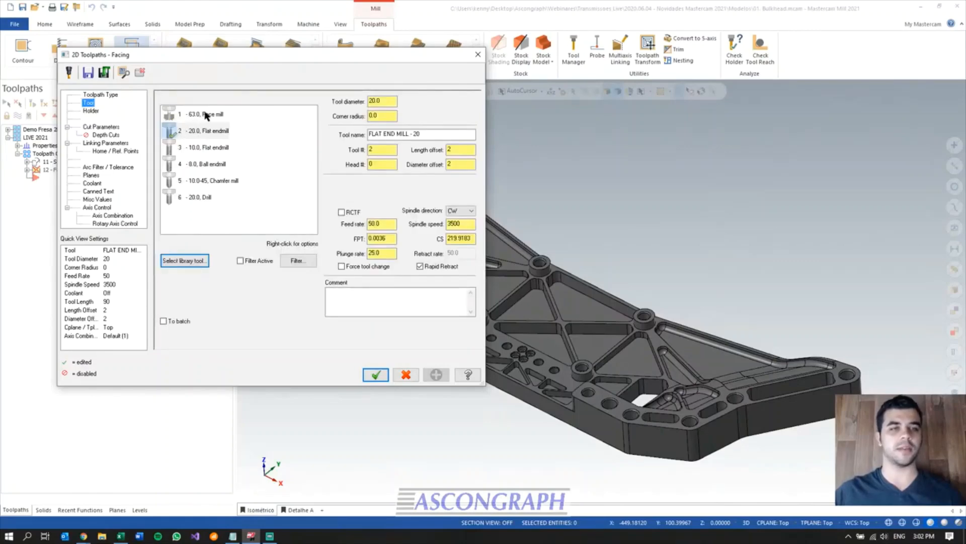
{"action": "left_click", "coordinate": [202, 115]}
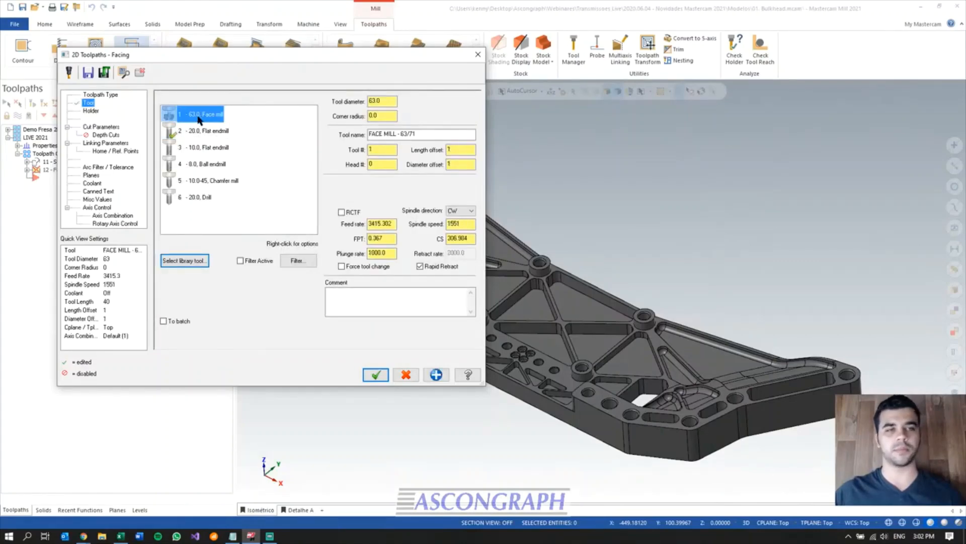
- Set stock to leave on floors to 0, turn off reversing the last pass, and enable Roll in with radius 20
{"action": "left_click", "coordinate": [113, 128]}
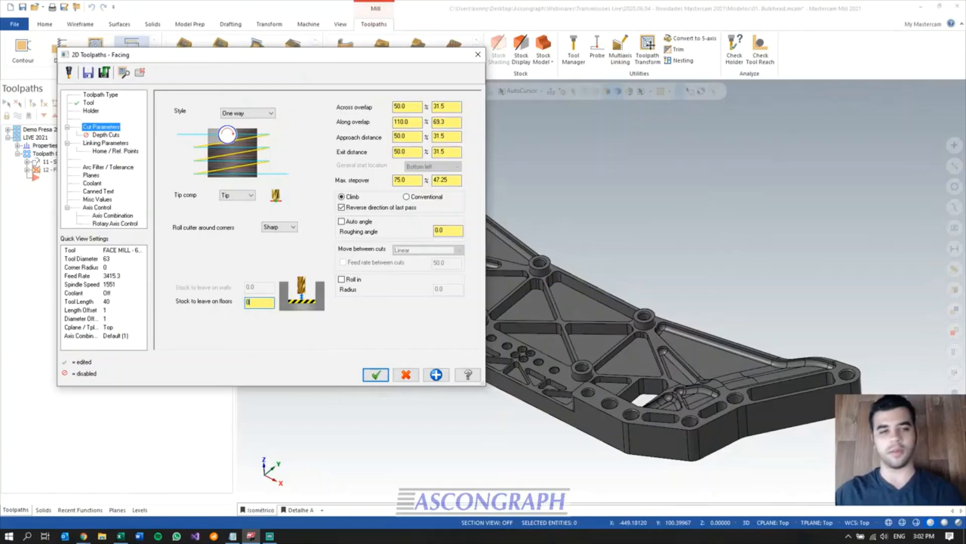
{"action": "key", "text": "Return"}
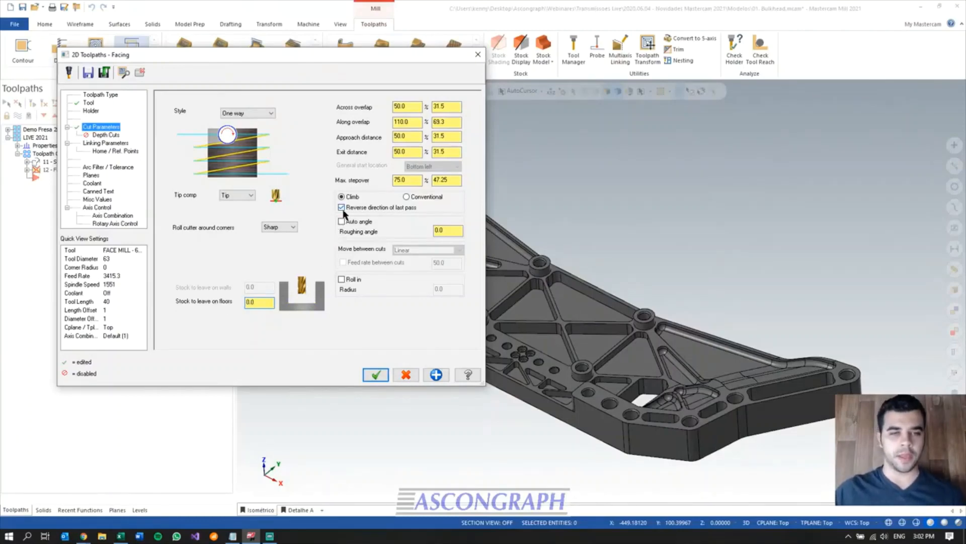
{"action": "left_click", "coordinate": [342, 279]}
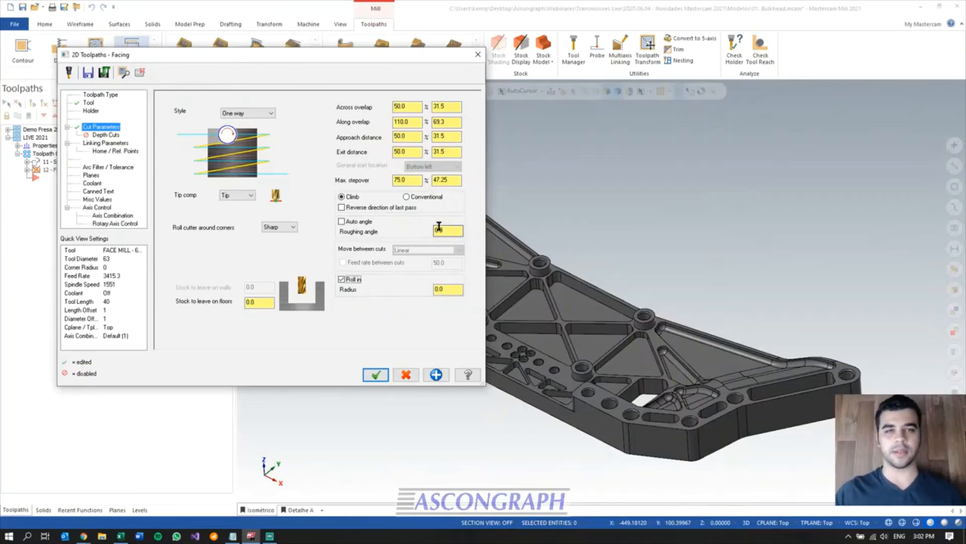
{"action": "left_click", "coordinate": [447, 288]}
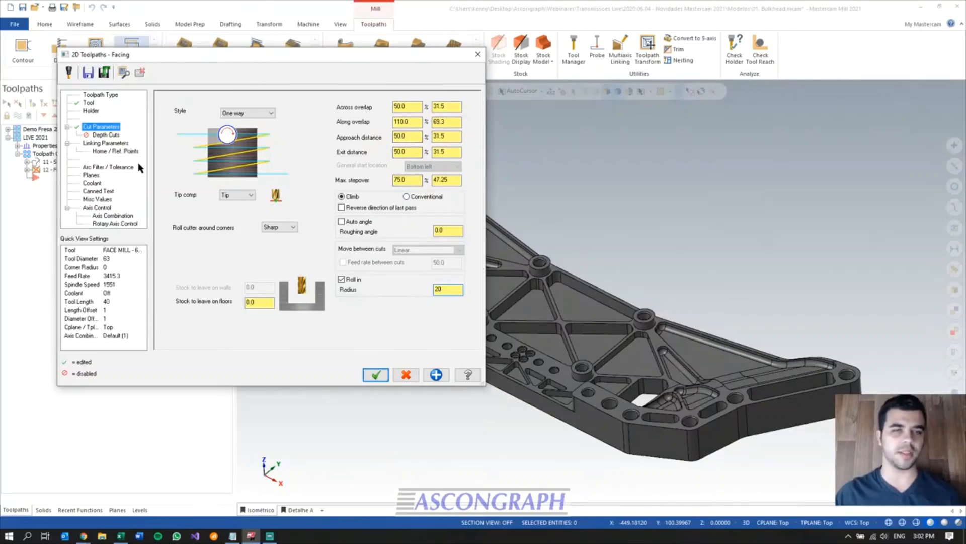
- Define the facing depth in the linking parameters by picking a point on the bulkhead, and generate the toolpath
{"action": "left_click", "coordinate": [104, 146]}
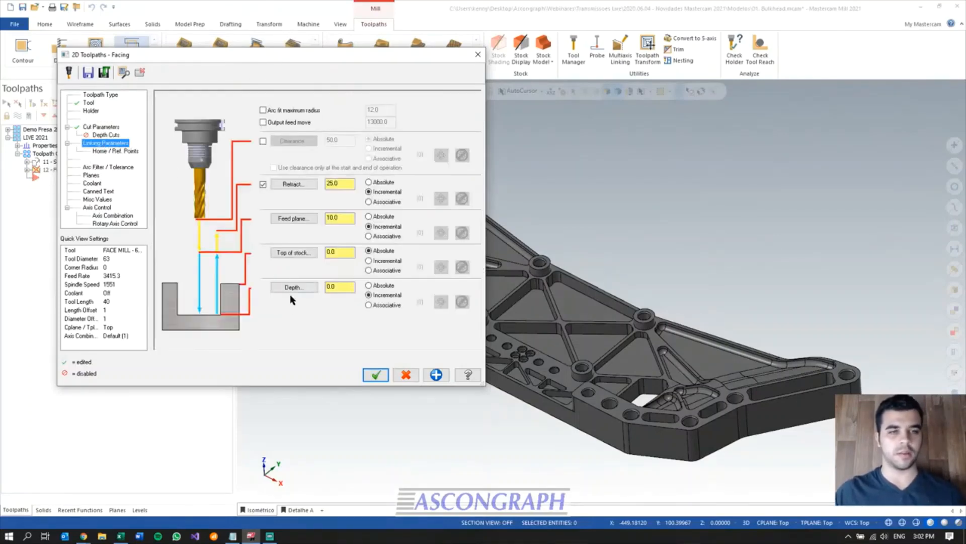
{"action": "left_click", "coordinate": [295, 287]}
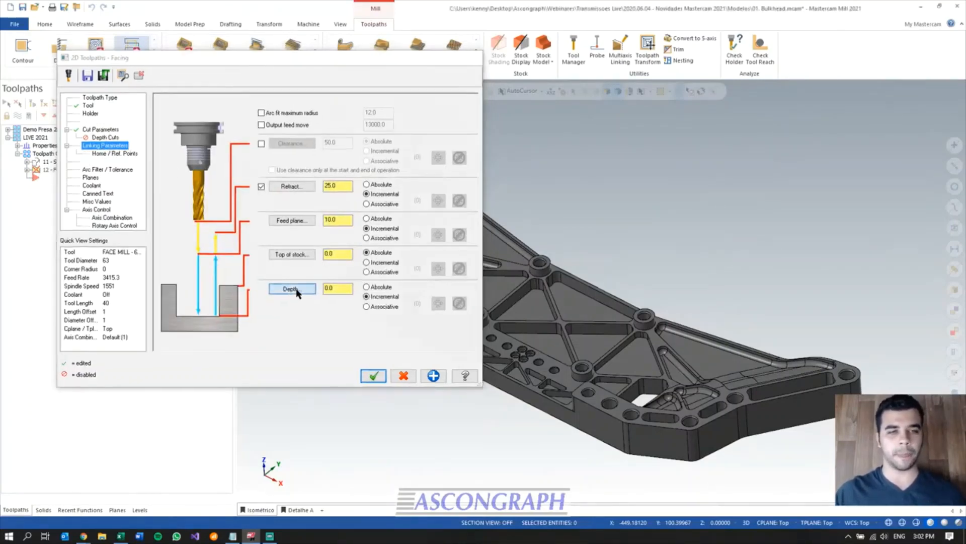
{"action": "scroll", "coordinate": [430, 320], "scroll_direction": "up", "scroll_amount": 5}
{"action": "left_click", "coordinate": [433, 316]}
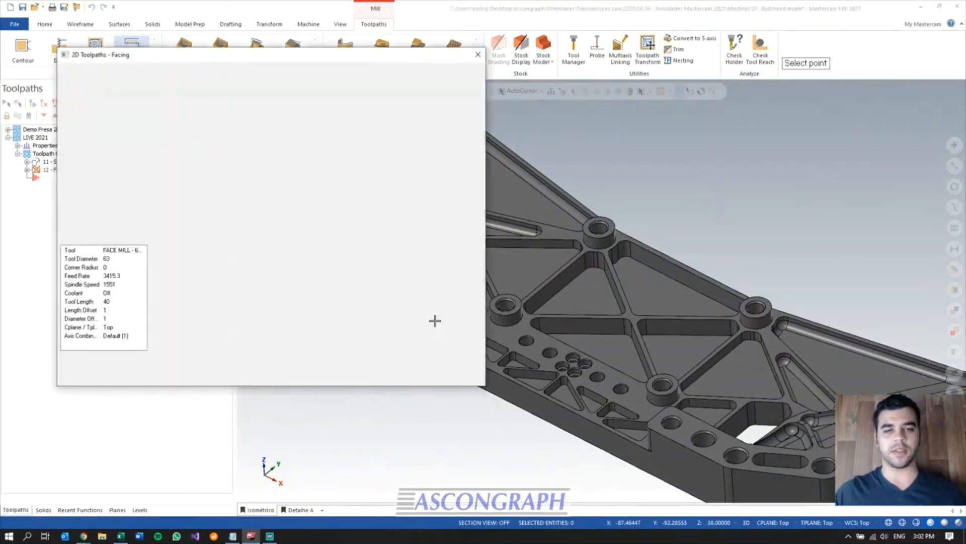
{"action": "left_click", "coordinate": [375, 375]}
- Backplot the facing operation and examine the roll-in entries and tool motion over the bulkhead
{"action": "scroll", "coordinate": [678, 171], "scroll_direction": "down", "scroll_amount": 5}
{"action": "scroll", "coordinate": [680, 201], "scroll_direction": "down", "scroll_amount": 2}
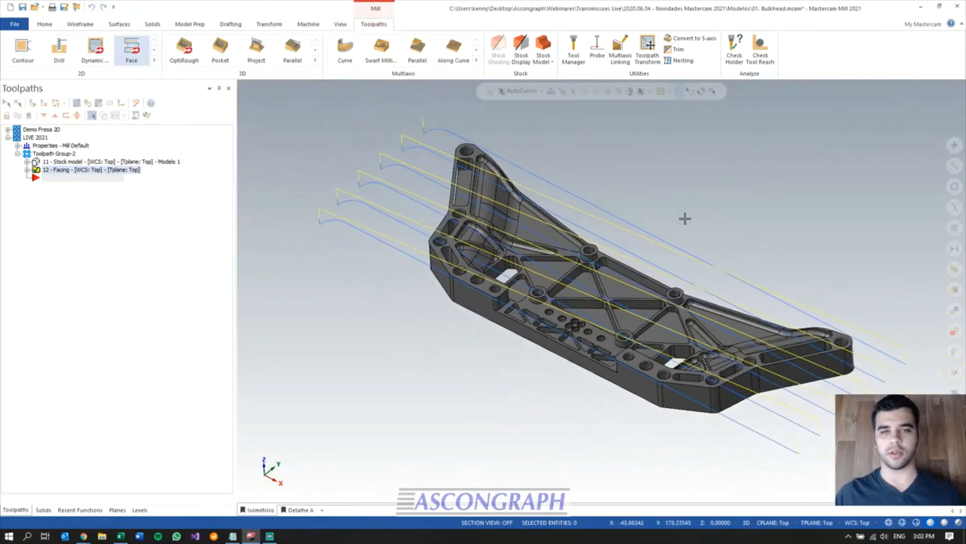
{"action": "scroll", "coordinate": [682, 211], "scroll_direction": "down", "scroll_amount": 2}
{"action": "scroll", "coordinate": [326, 137], "scroll_direction": "up", "scroll_amount": 3}
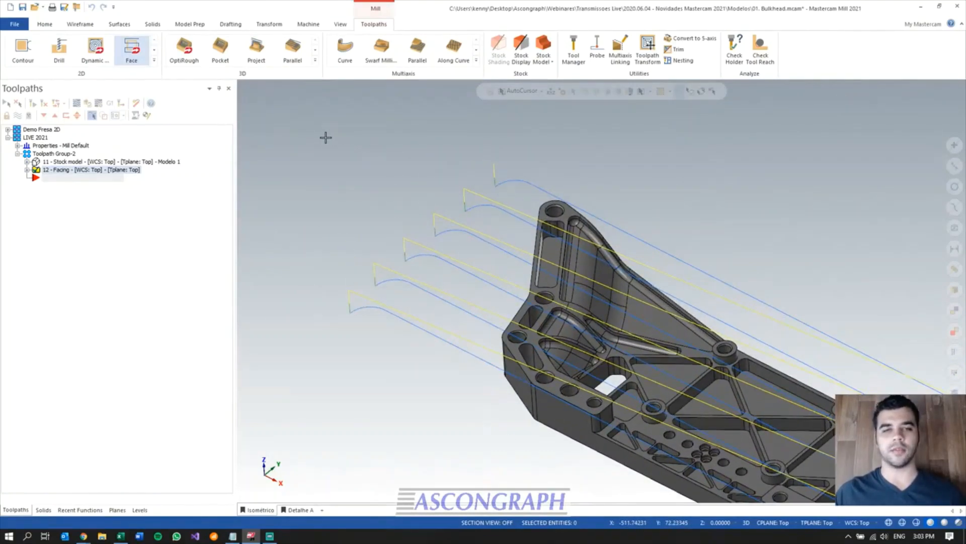
{"action": "scroll", "coordinate": [322, 148], "scroll_direction": "down", "scroll_amount": 3}
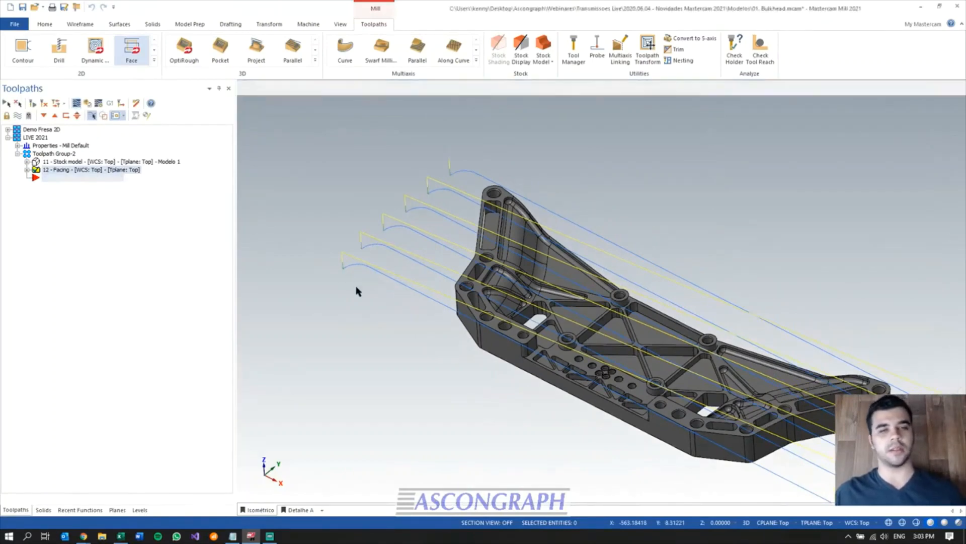
{"action": "key", "text": "alt+t"}
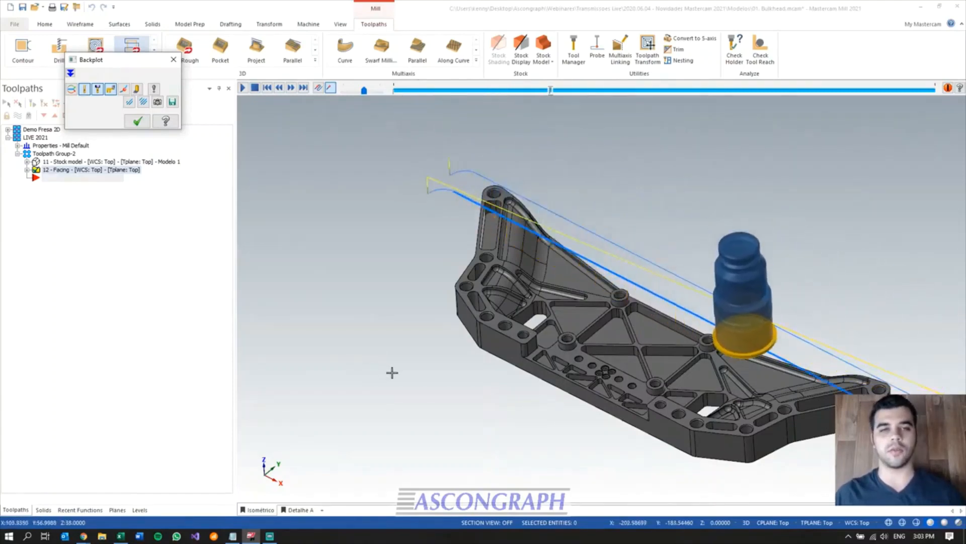
{"action": "middle_click_drag", "start_coordinate": [429, 369], "coordinate": [392, 304]}
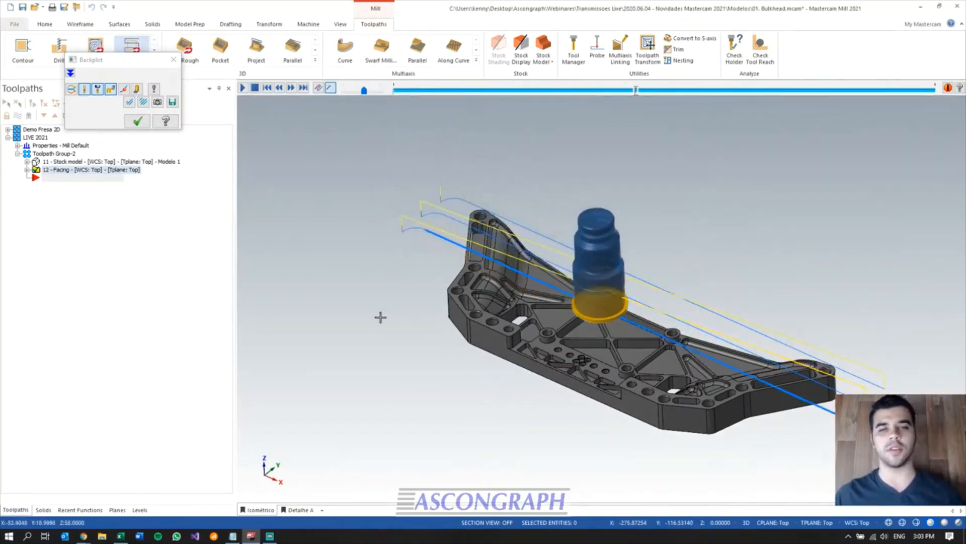
{"action": "scroll", "coordinate": [386, 211], "scroll_direction": "down", "scroll_amount": 1}
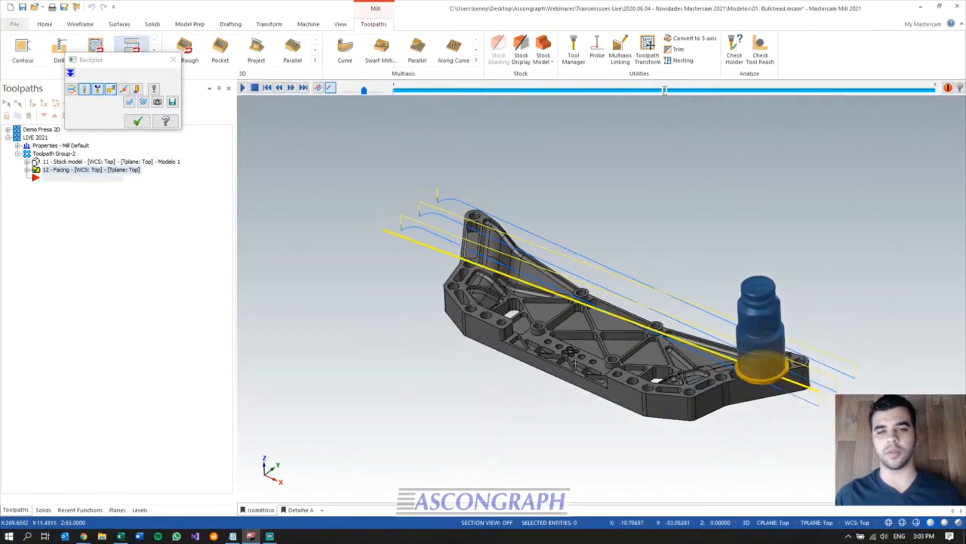
{"action": "scroll", "coordinate": [568, 359], "scroll_direction": "up", "scroll_amount": 2}
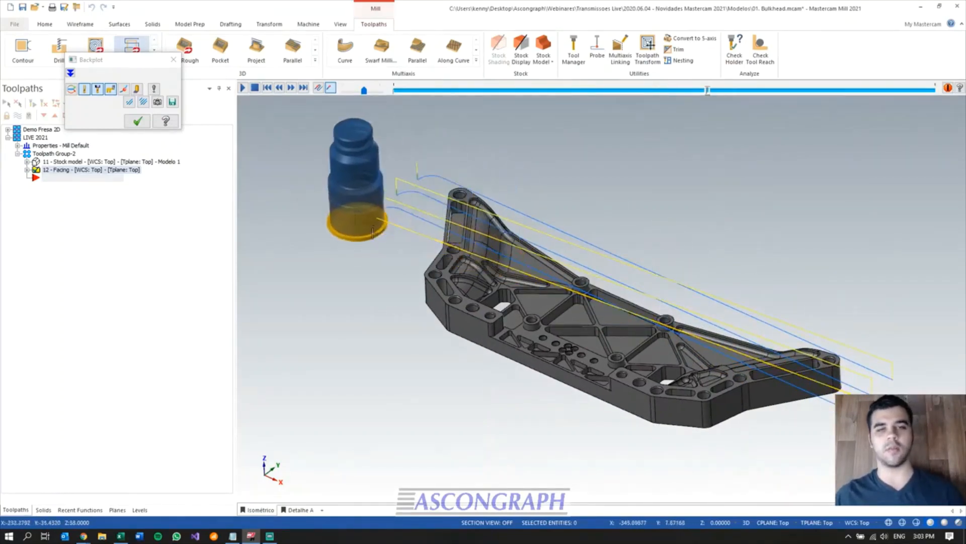
{"action": "key", "text": "Escape"}
{"action": "middle_click_drag", "start_coordinate": [379, 226], "coordinate": [386, 234]}
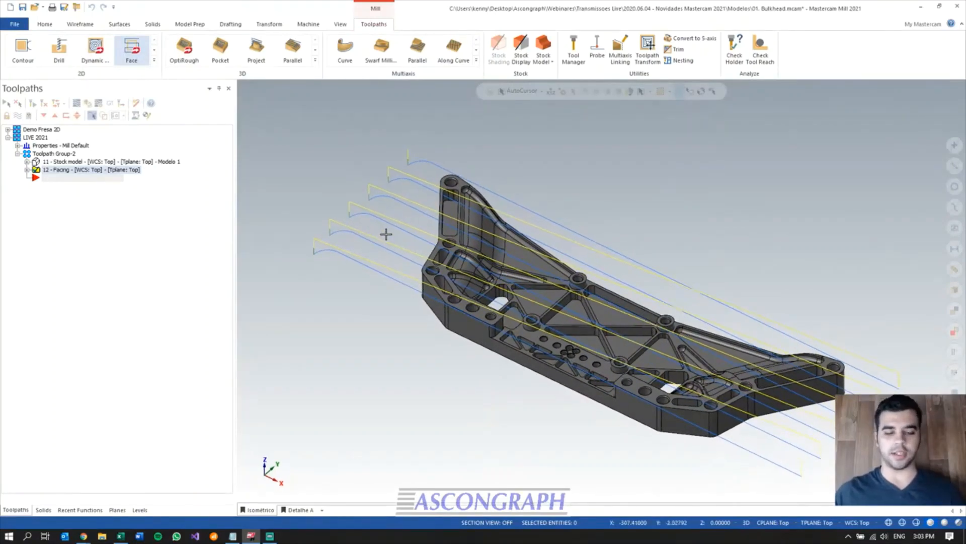
{"action": "key", "text": "Up"}
{"action": "scroll", "coordinate": [412, 383], "scroll_direction": "down", "scroll_amount": 2}
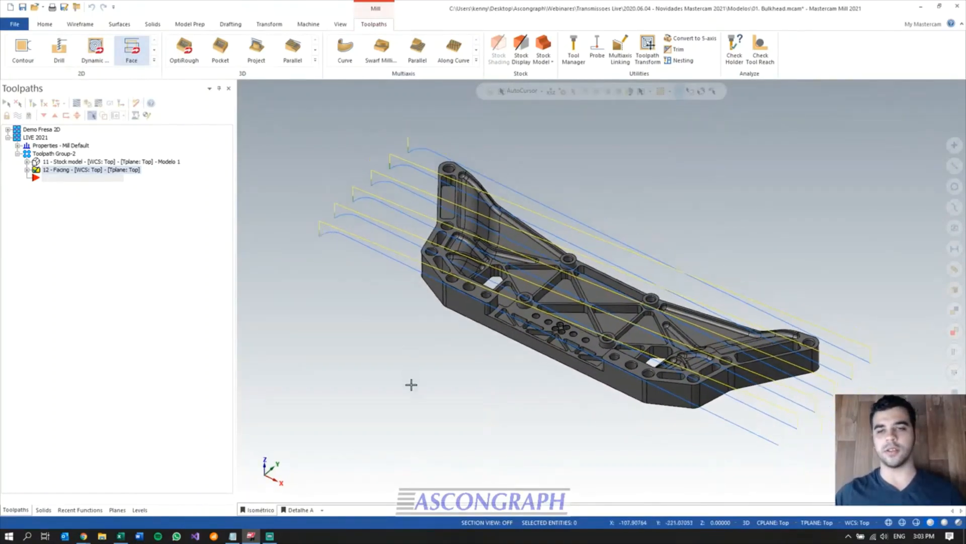
{"action": "scroll", "coordinate": [708, 207], "scroll_direction": "up", "scroll_amount": 1}
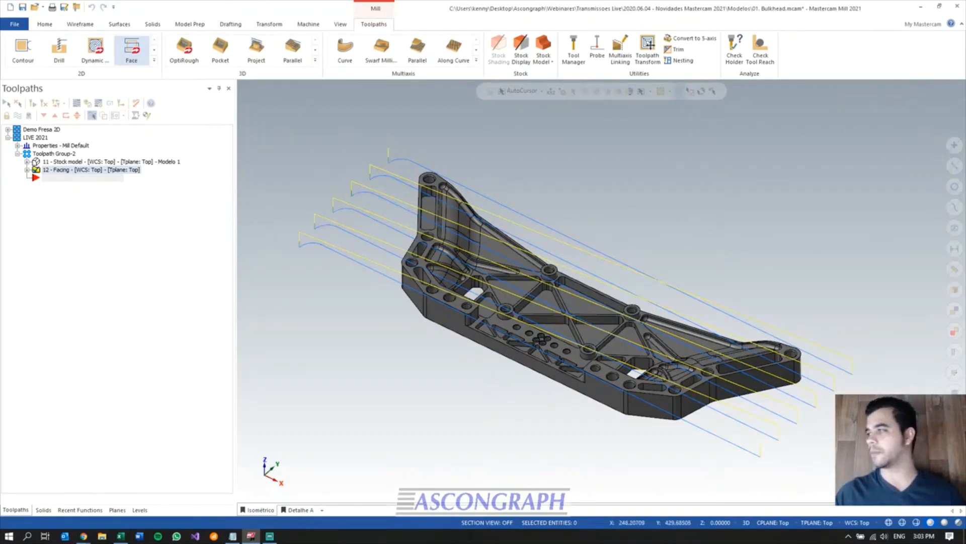
{"action": "scroll", "coordinate": [609, 229], "scroll_direction": "down", "scroll_amount": 1}
{"action": "scroll", "coordinate": [609, 231], "scroll_direction": "up", "scroll_amount": 2}
{"action": "middle_click_drag", "start_coordinate": [765, 342], "coordinate": [679, 375]}
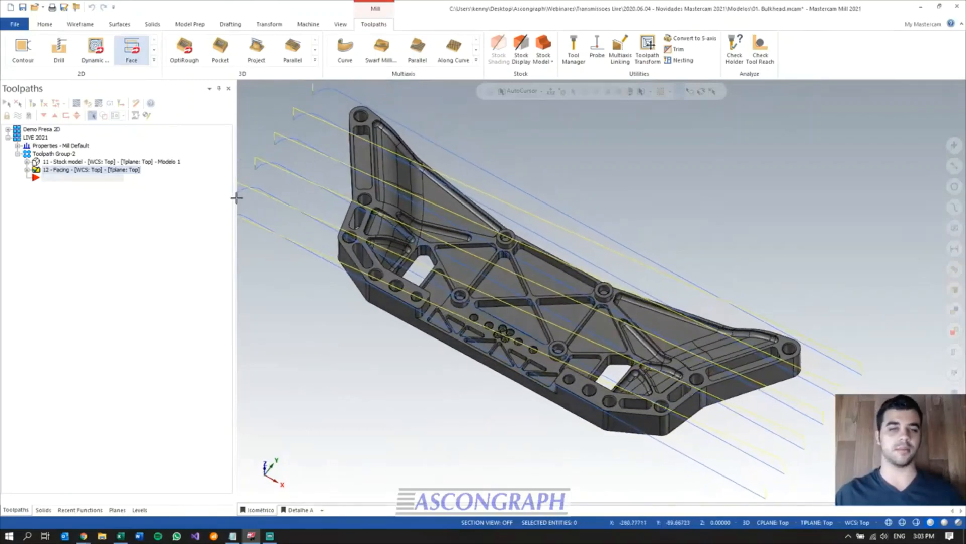
{"action": "middle_click_drag", "start_coordinate": [679, 302], "coordinate": [632, 286]}
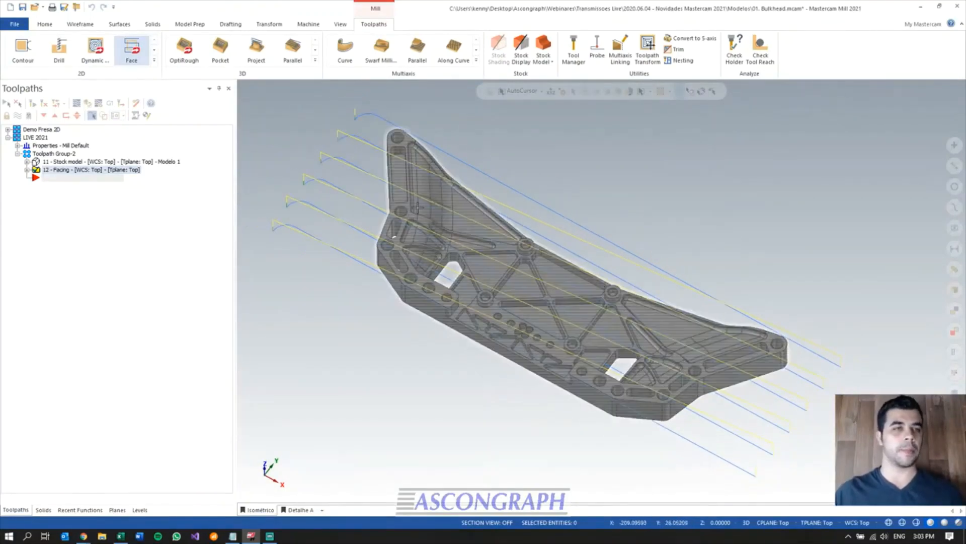
- Start a Dynamic Mill toolpath and set its machining region strategy to From outside
{"action": "left_click", "coordinate": [103, 56]}
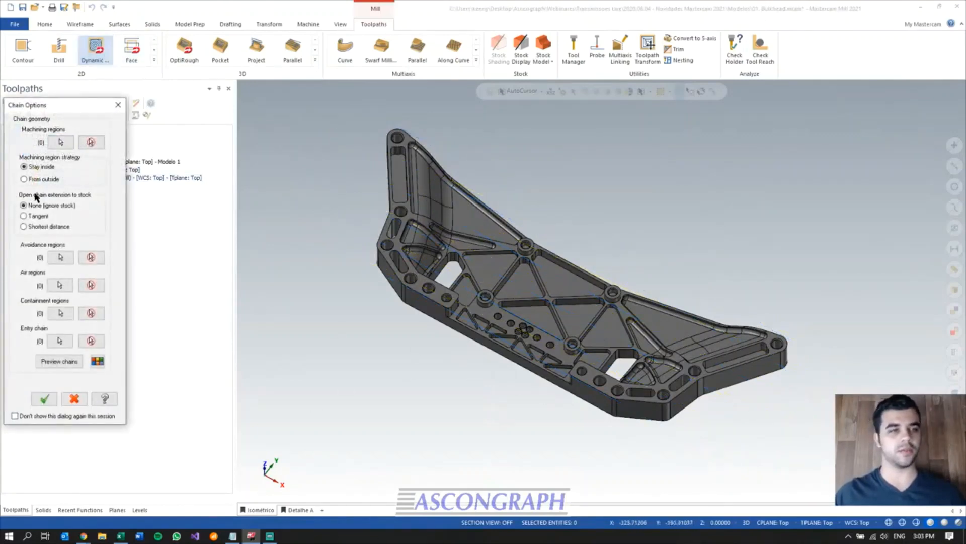
{"action": "left_click_drag", "start_coordinate": [64, 109], "coordinate": [234, 127]}
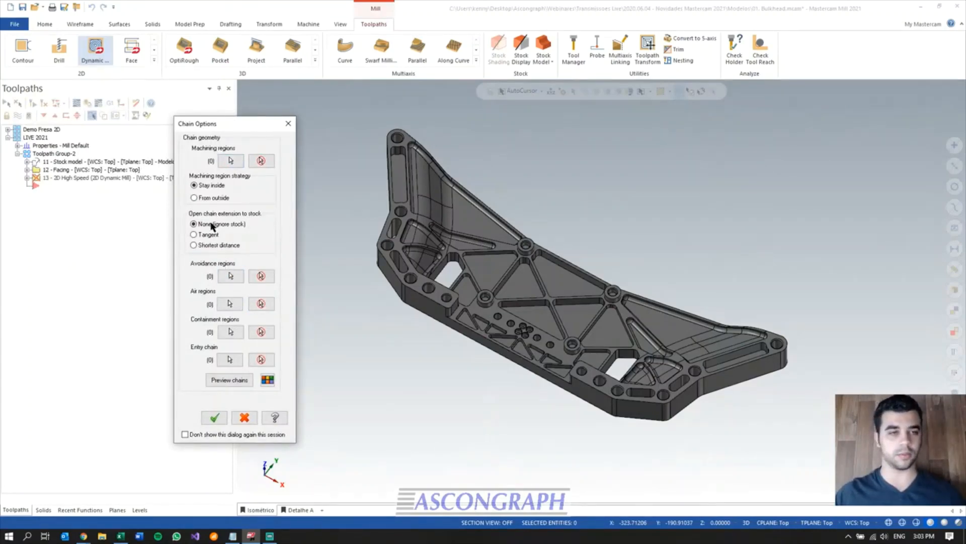
{"action": "left_click", "coordinate": [194, 198]}
{"action": "left_click_drag", "start_coordinate": [256, 128], "coordinate": [224, 107]}
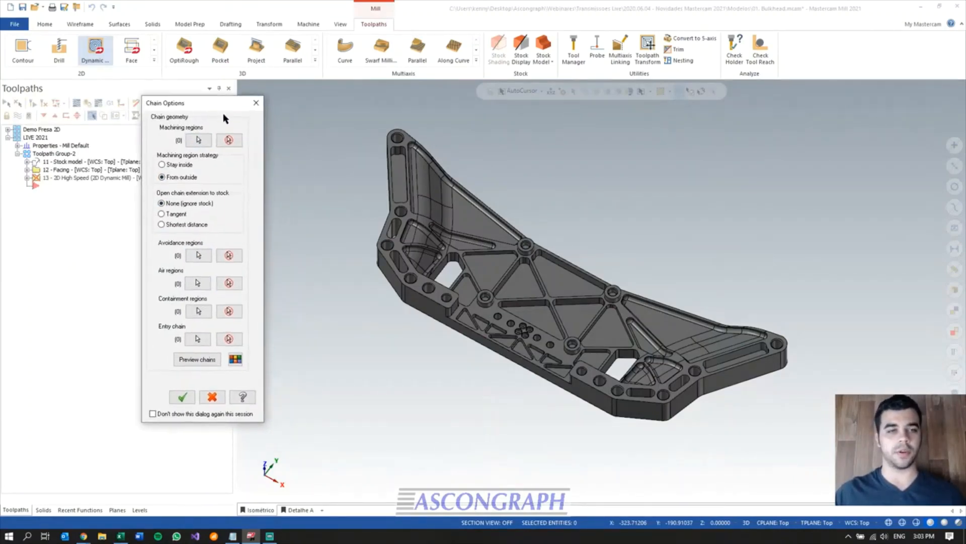
- Chain the bulkhead's lower outer edge loop as the avoidance region
{"action": "left_click", "coordinate": [198, 259]}
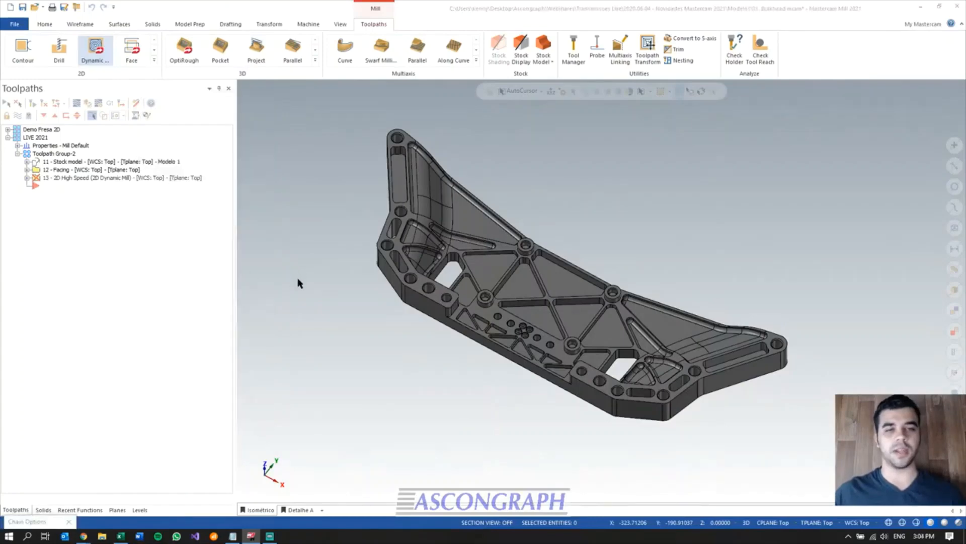
{"action": "left_click_drag", "start_coordinate": [268, 102], "coordinate": [237, 92]}
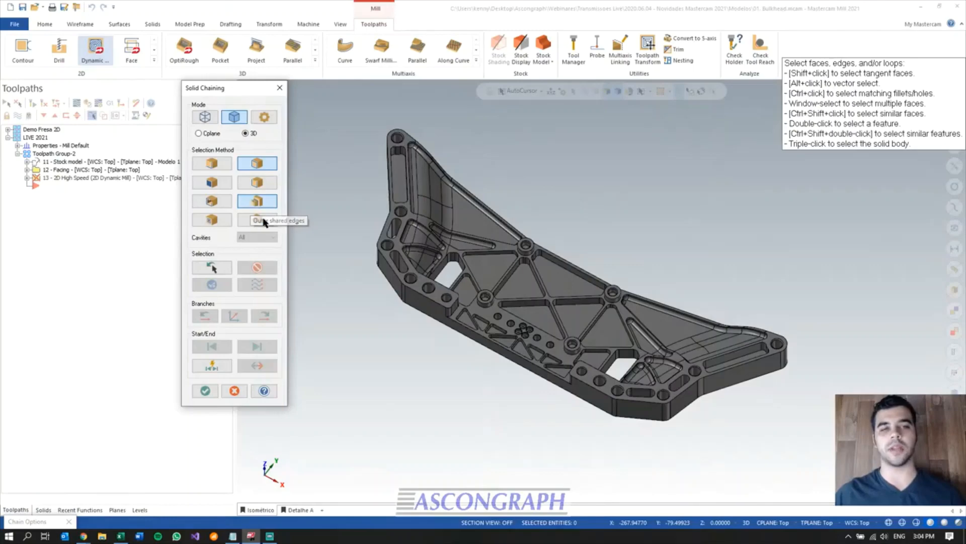
{"action": "middle_click_drag", "start_coordinate": [406, 341], "coordinate": [453, 362]}
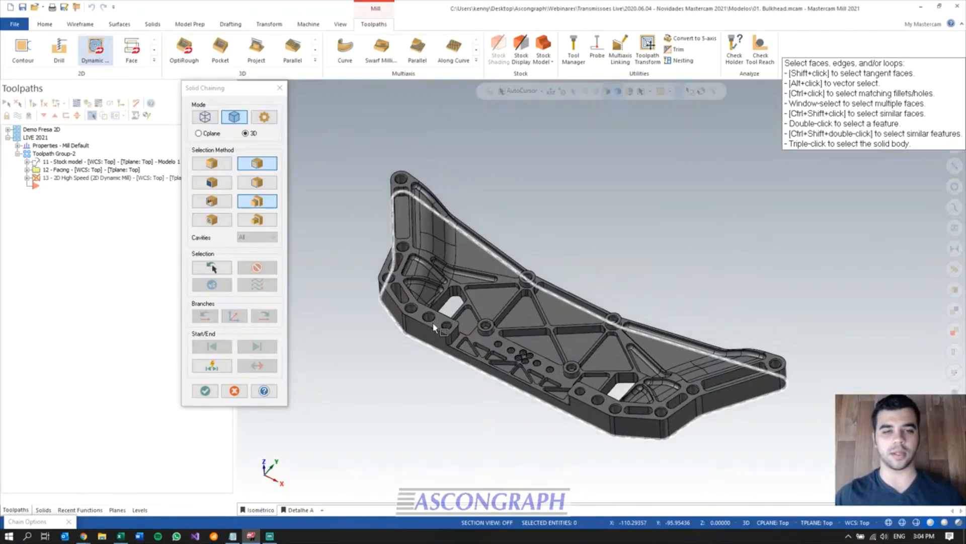
{"action": "middle_click_drag", "start_coordinate": [433, 322], "coordinate": [437, 347]}
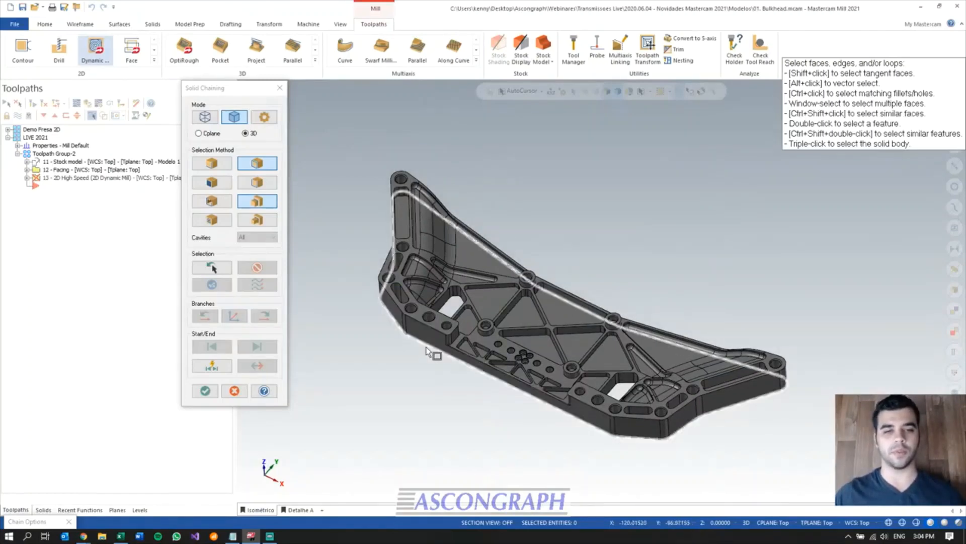
{"action": "left_click", "coordinate": [427, 350]}
{"action": "middle_click_drag", "start_coordinate": [475, 384], "coordinate": [618, 262]}
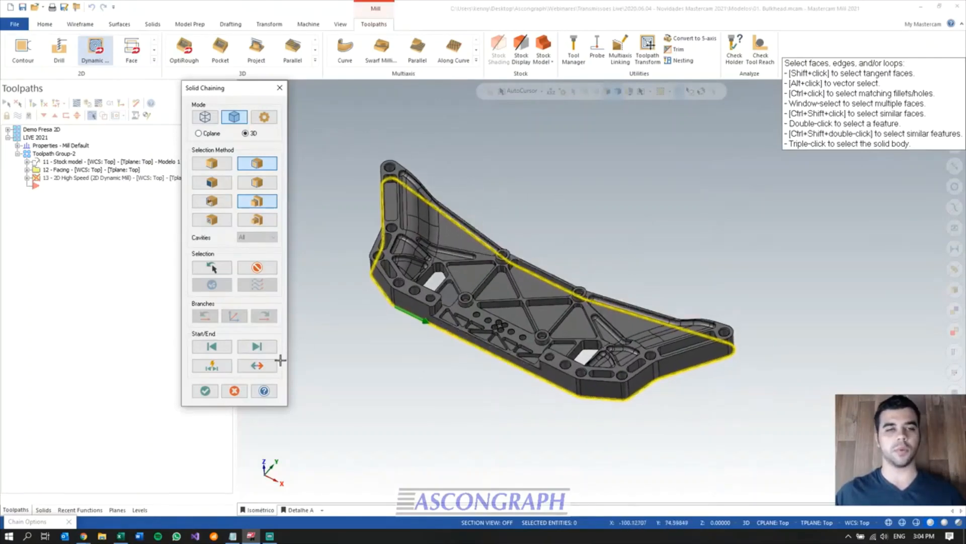
{"action": "left_click", "coordinate": [207, 392]}
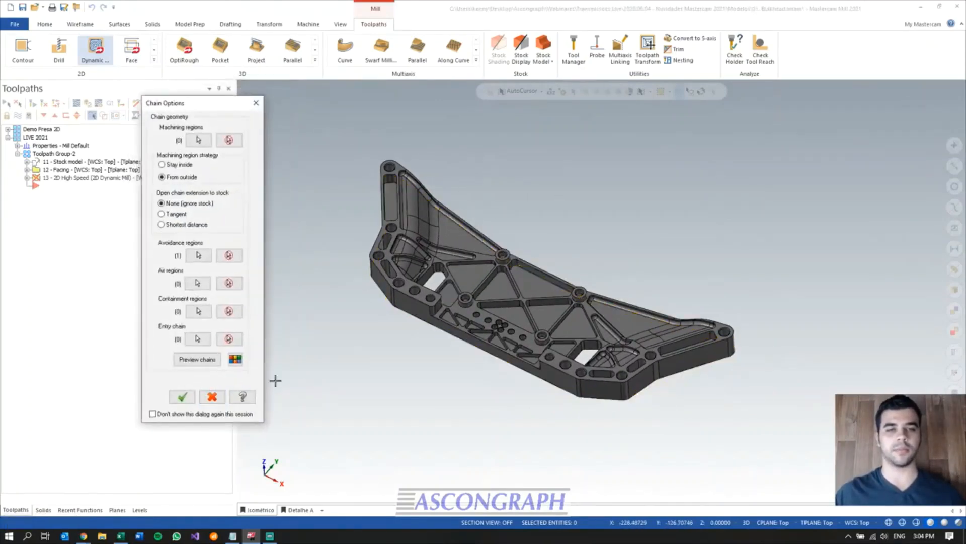
- Preview the machining and avoidance chains around the bulkhead and accept the chain options
{"action": "left_click", "coordinate": [196, 359]}
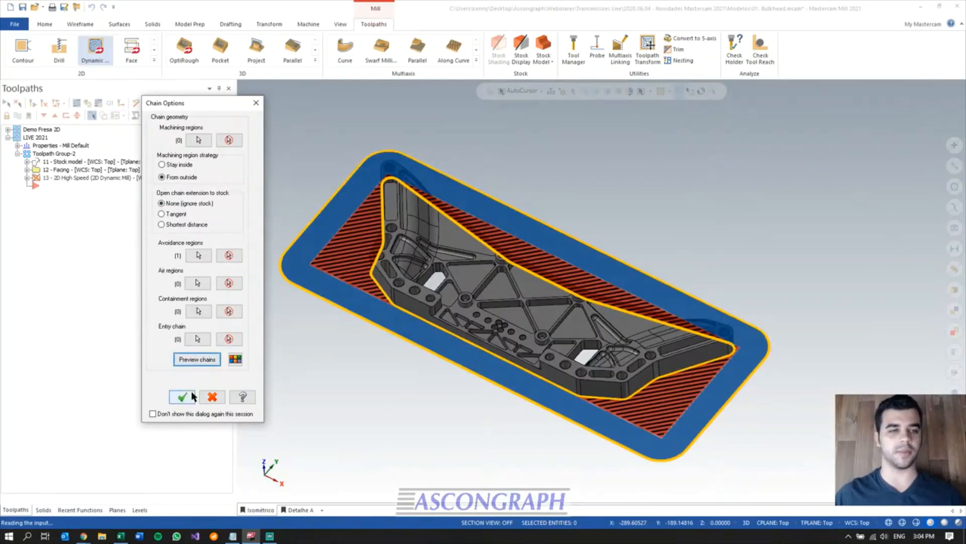
{"action": "scroll", "coordinate": [708, 309], "scroll_direction": "down", "scroll_amount": 2}
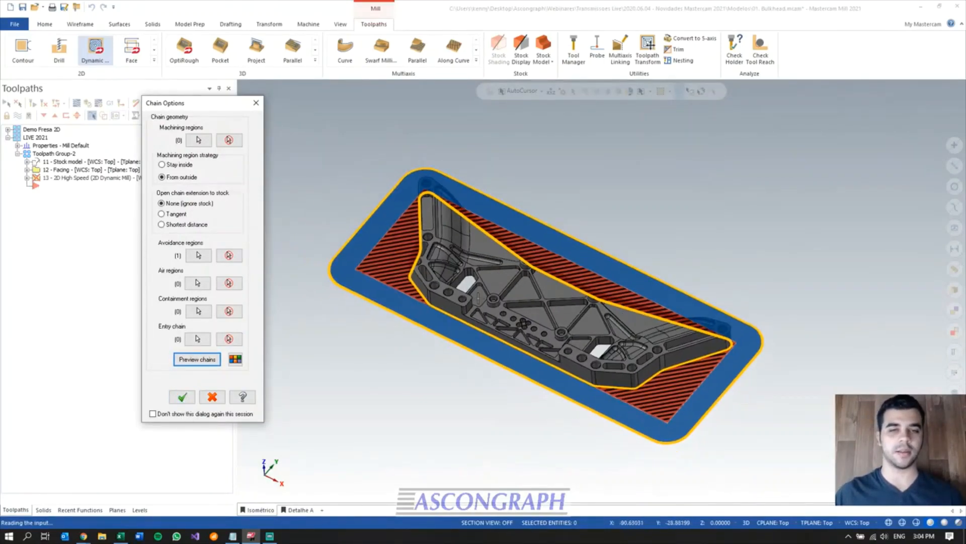
{"action": "scroll", "coordinate": [458, 309], "scroll_direction": "up", "scroll_amount": 2}
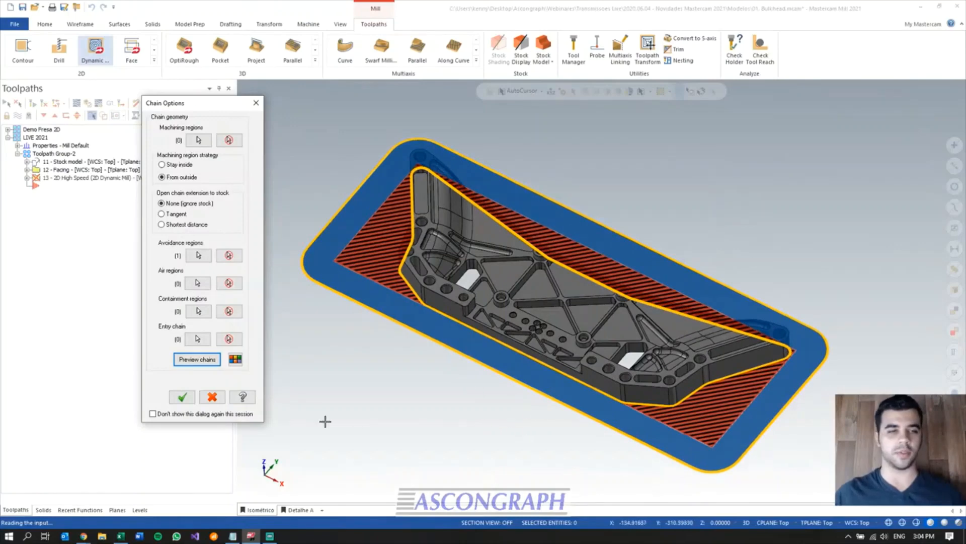
{"action": "left_click", "coordinate": [182, 397]}
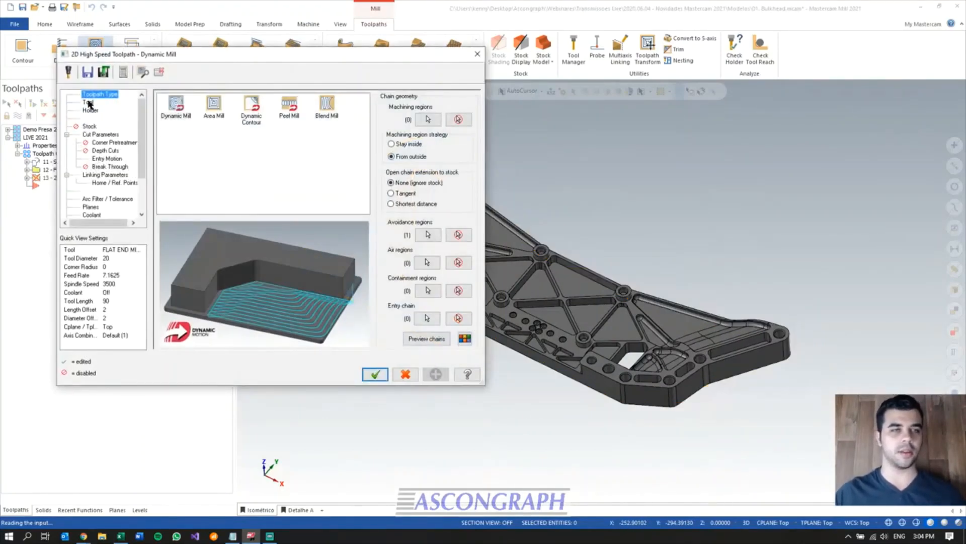
- Choose the 20 mm flat endmill, tool number 2, and set stock to leave on walls and floors to 0
{"action": "left_click", "coordinate": [89, 103]}
{"action": "left_click", "coordinate": [204, 131]}
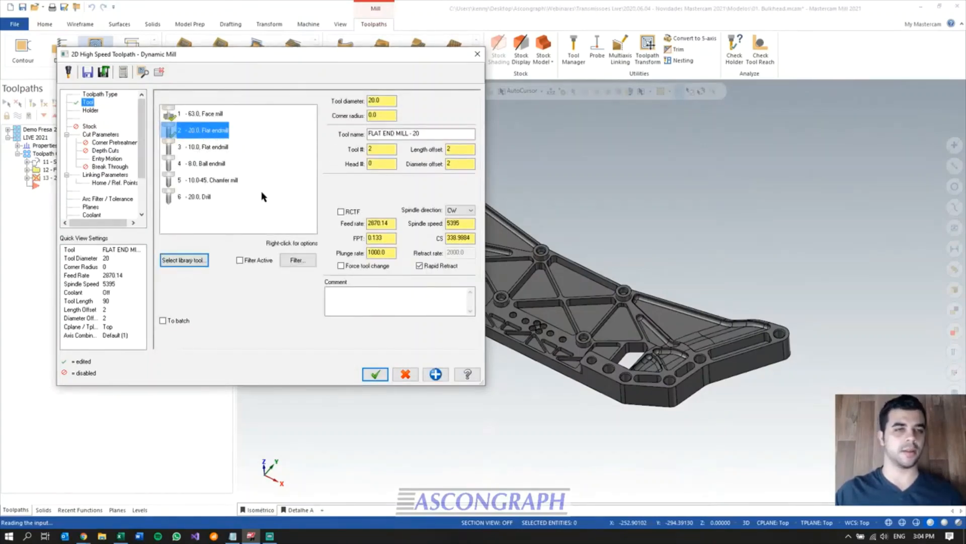
{"action": "left_click", "coordinate": [99, 134]}
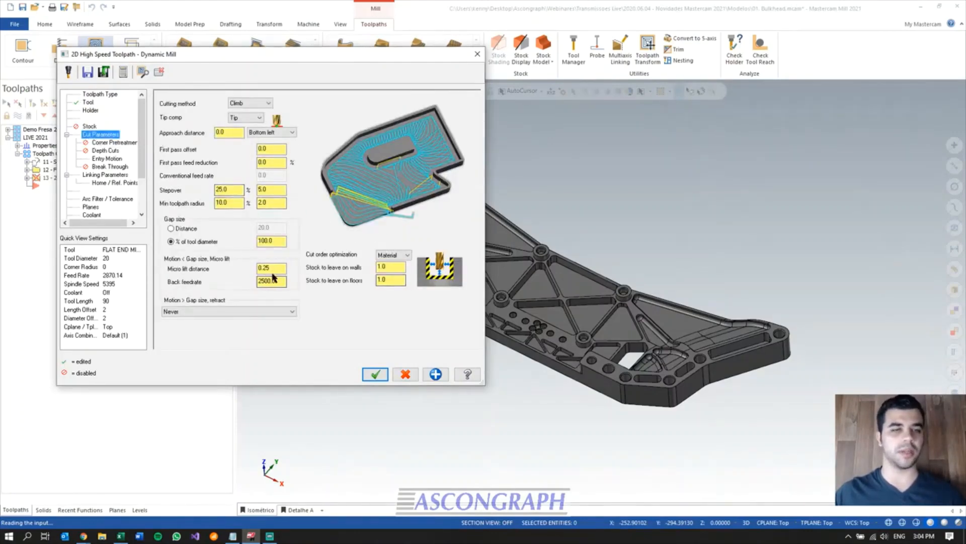
{"action": "left_click_drag", "start_coordinate": [396, 268], "coordinate": [349, 267]}
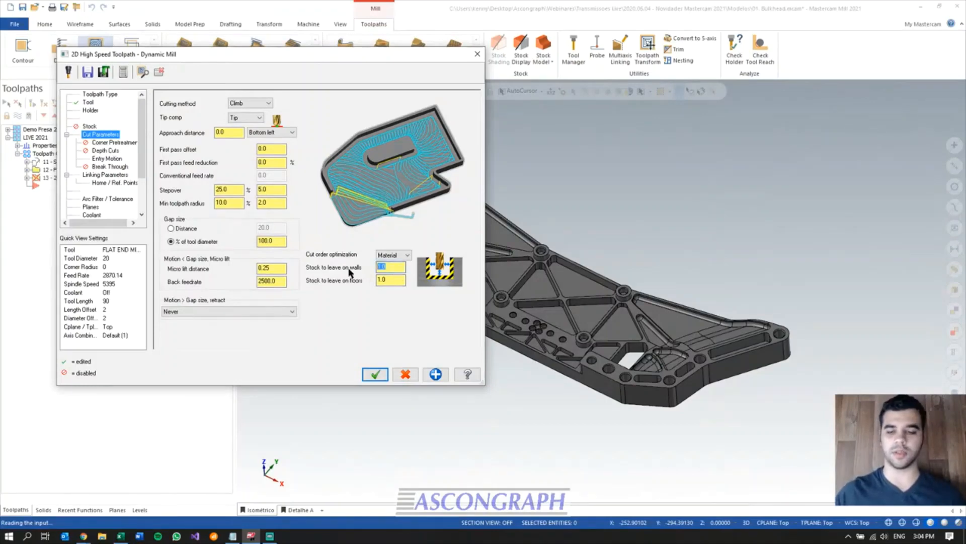
{"action": "type", "text": "0.0"}
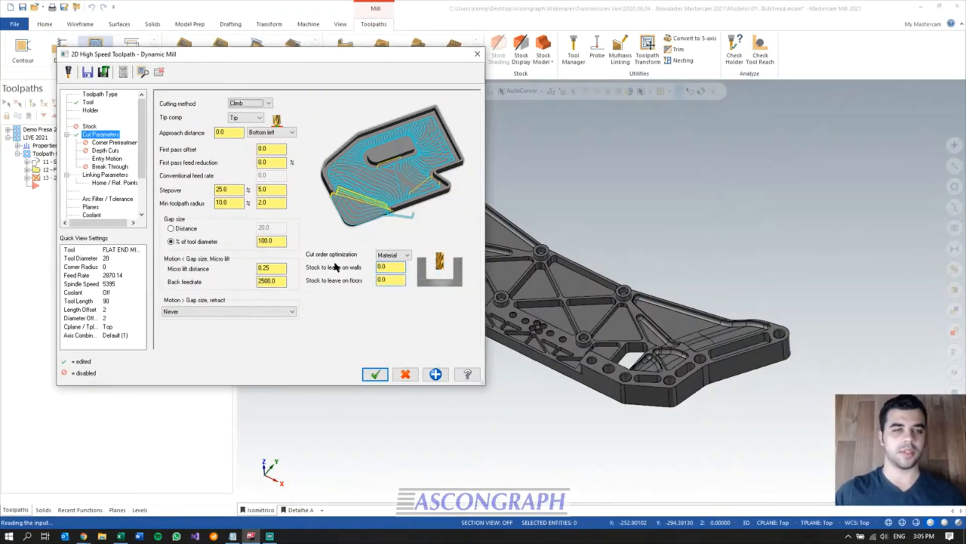
- Set the dynamic milling stepover to 20% and the back feedrate to 10000
{"action": "left_click_drag", "start_coordinate": [235, 190], "coordinate": [214, 193]}
{"action": "type", "text": "2"}
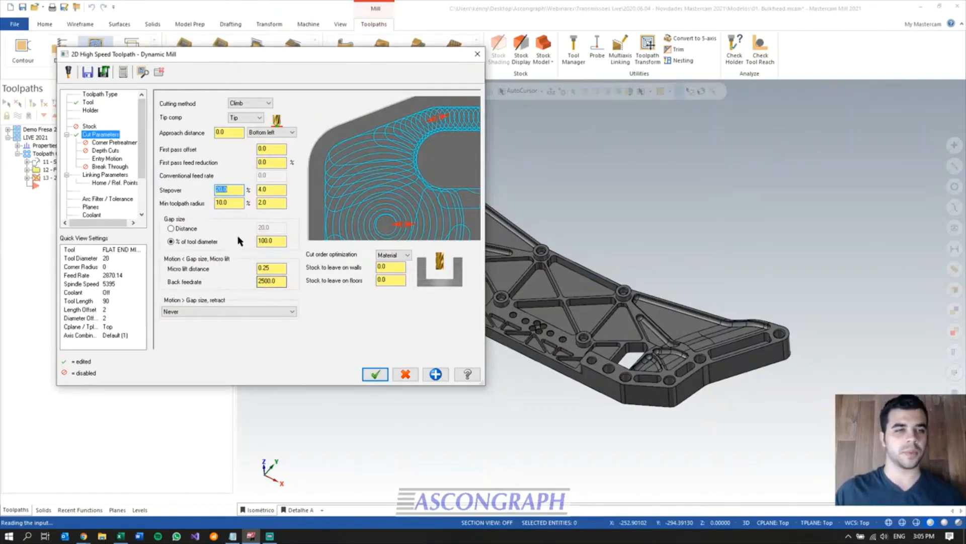
{"action": "left_click_drag", "start_coordinate": [281, 282], "coordinate": [225, 291]}
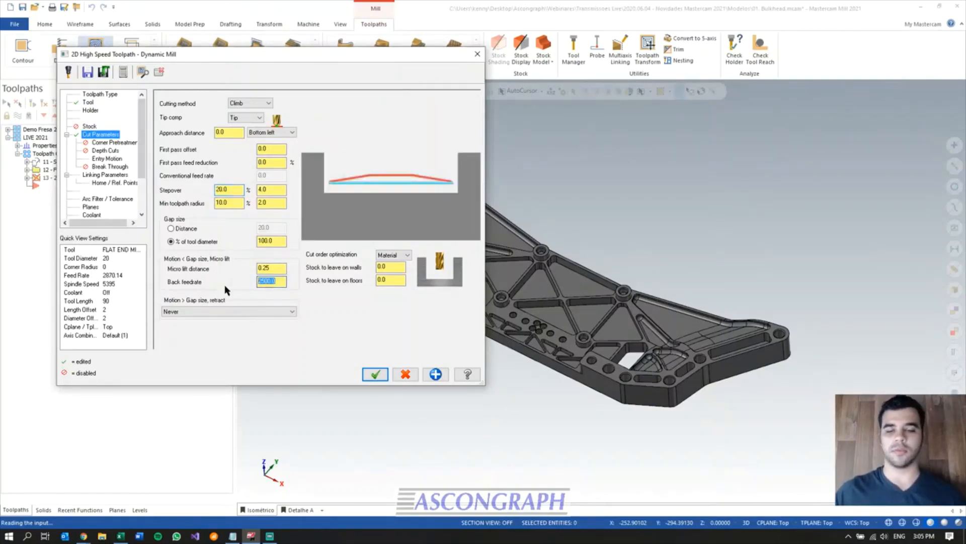
{"action": "type", "text": "10"}
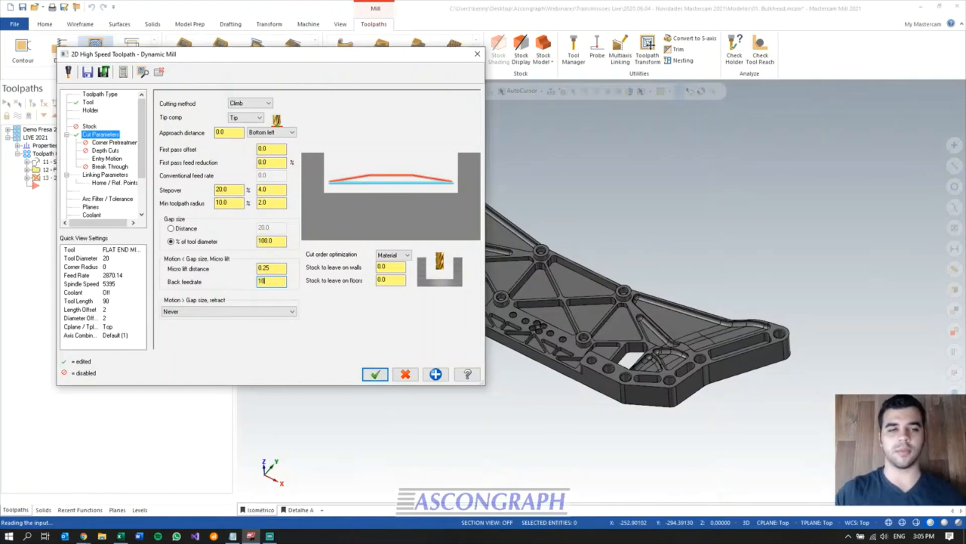
{"action": "type", "text": "000"}
{"action": "key", "text": "Return"}
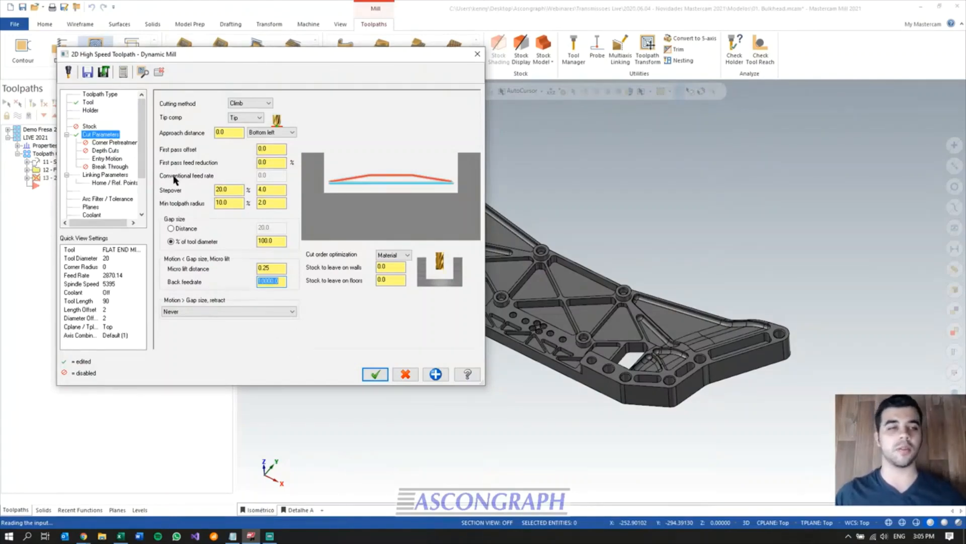
- Set the feed rate of the 20 mm flat endmill to 3000
{"action": "left_click", "coordinate": [88, 102]}
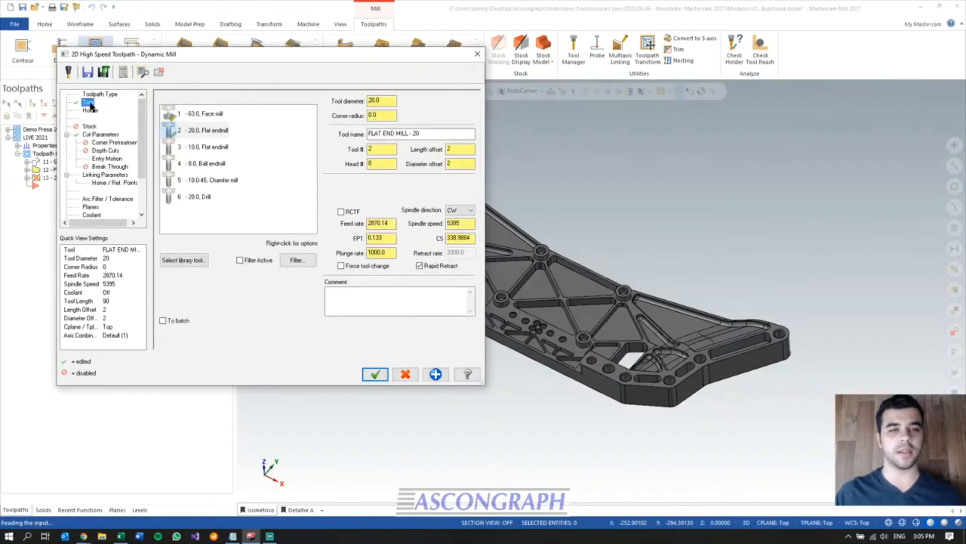
{"action": "double_click", "coordinate": [387, 224]}
{"action": "type", "text": "3000"}
{"action": "key", "text": "Return"}
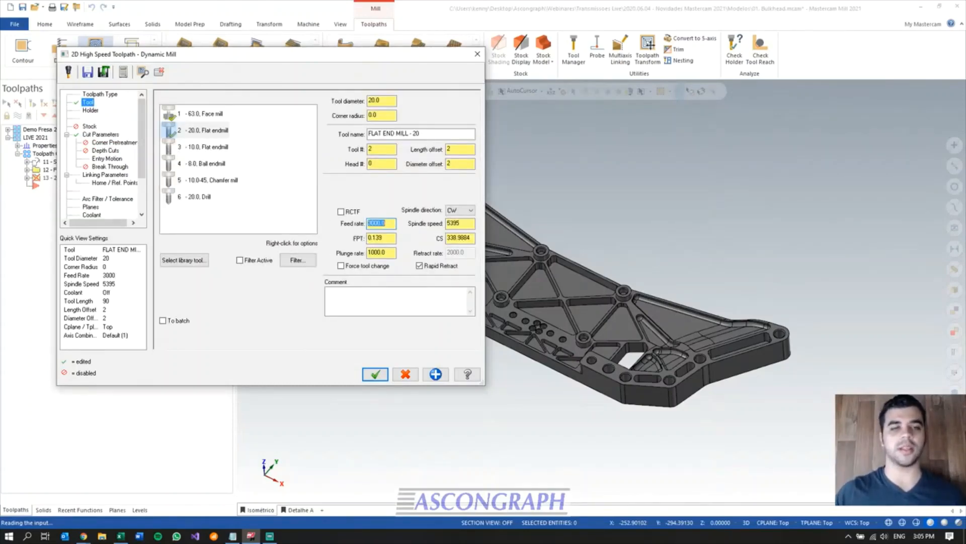
- Enable corner pretreatment in the Dynamic Mill cut parameters
{"action": "left_click", "coordinate": [96, 135]}
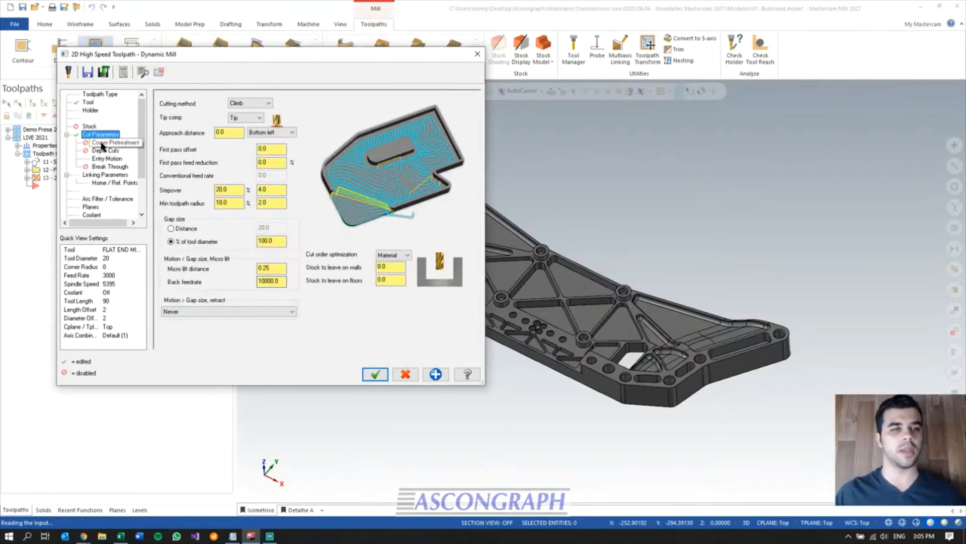
{"action": "left_click", "coordinate": [103, 144]}
{"action": "left_click_drag", "start_coordinate": [275, 54], "coordinate": [233, 89]}
{"action": "left_click", "coordinate": [130, 139]}
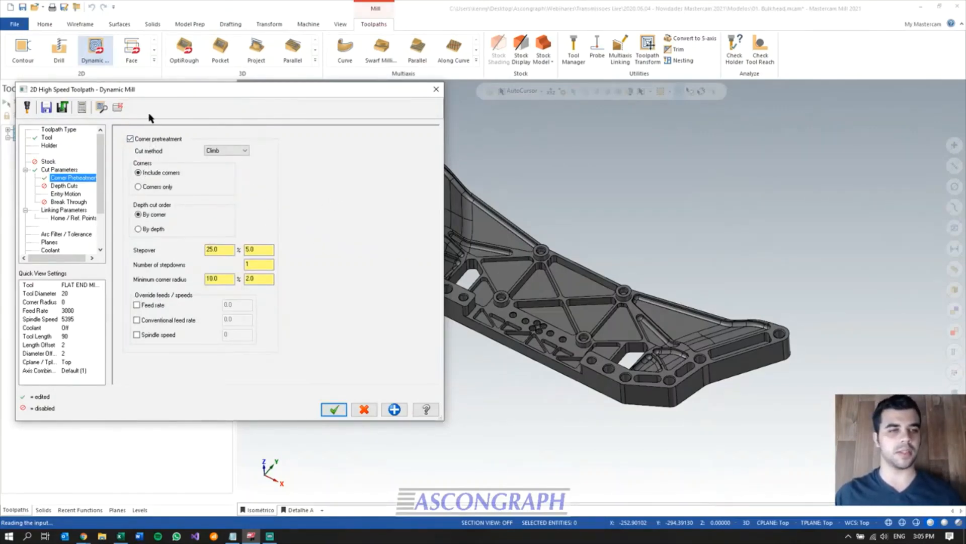
{"action": "left_click_drag", "start_coordinate": [162, 91], "coordinate": [169, 82]}
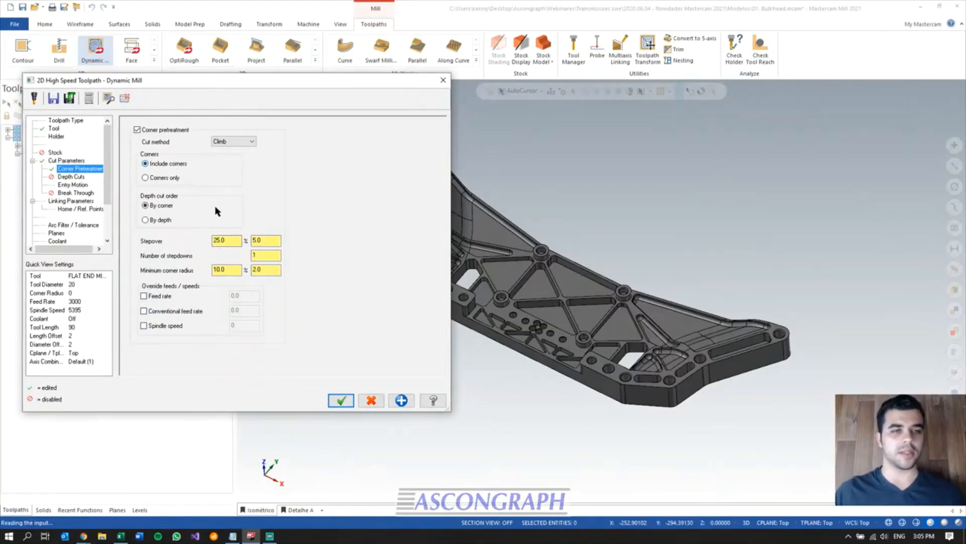
- Set the corner pretreatment stepover to 20% and the number of stepdowns to 3
{"action": "left_click_drag", "start_coordinate": [234, 241], "coordinate": [187, 242]}
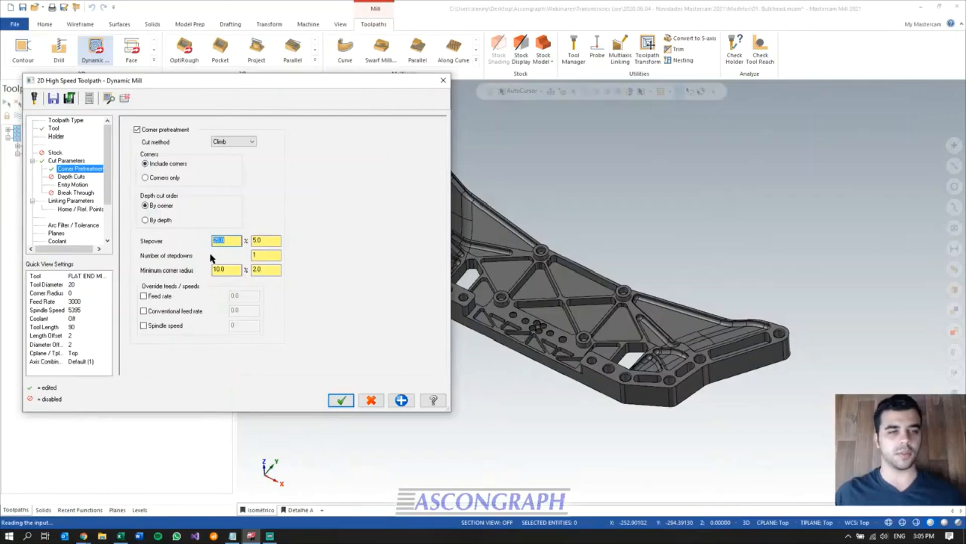
{"action": "type", "text": "20"}
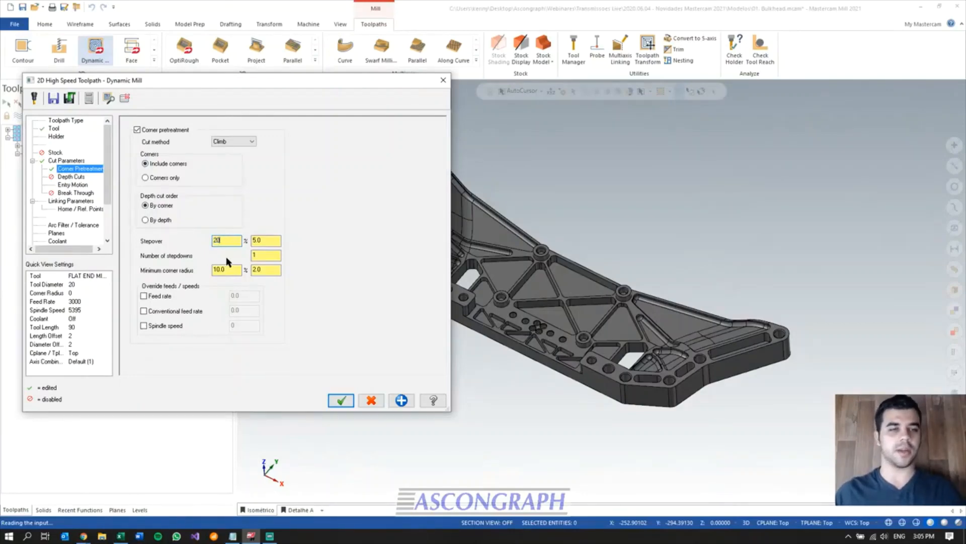
{"action": "double_click", "coordinate": [264, 251]}
{"action": "type", "text": "3"}
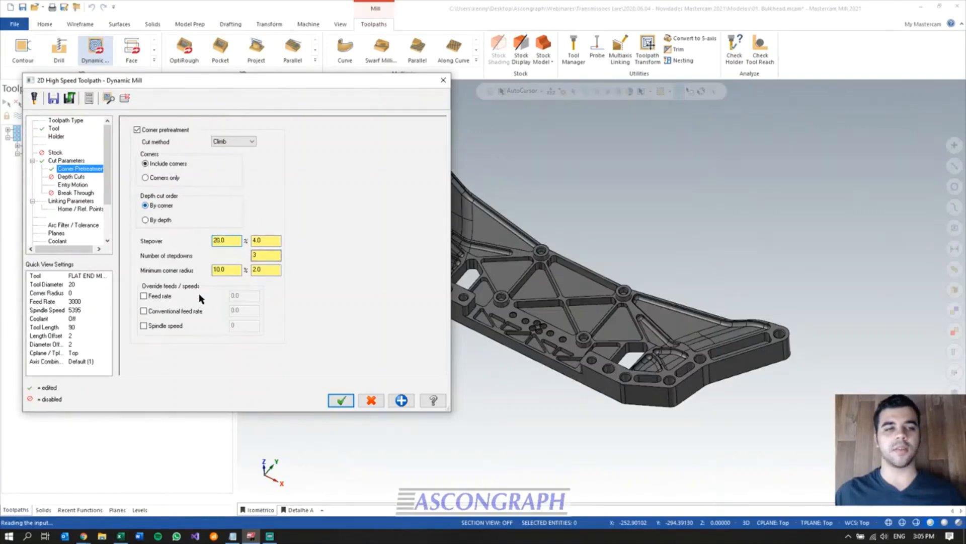
- Override the feed rate for corner pretreatment with 2500
{"action": "left_click_drag", "start_coordinate": [276, 81], "coordinate": [284, 40]}
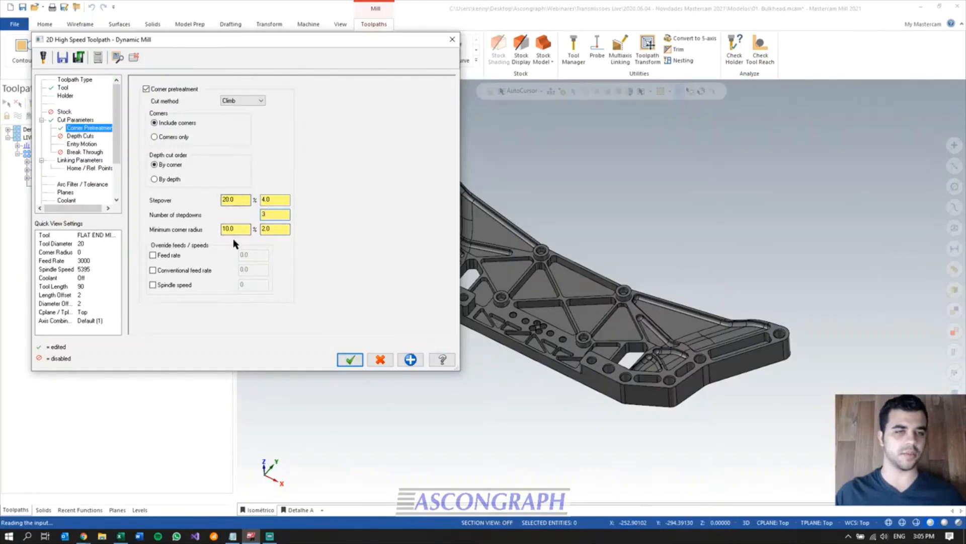
{"action": "left_click", "coordinate": [153, 255]}
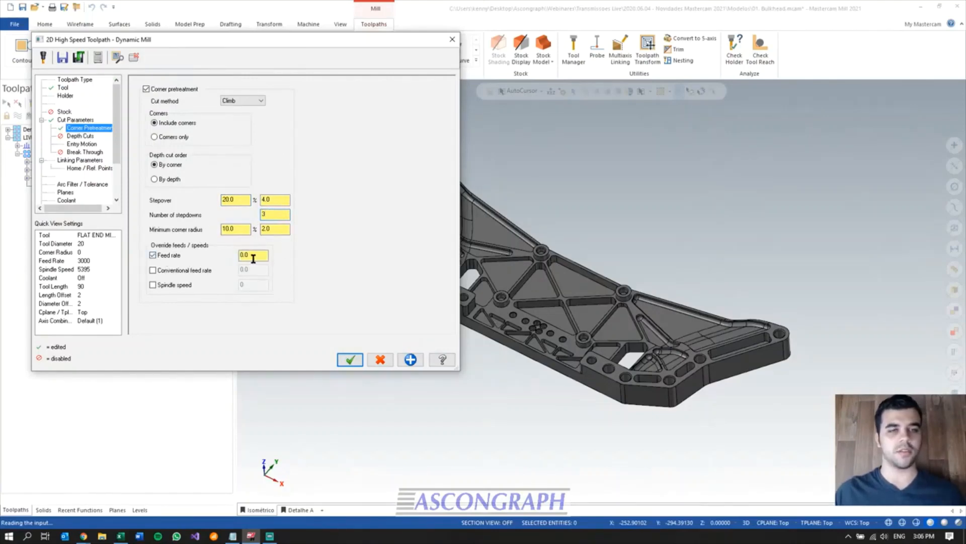
{"action": "type", "text": "2500"}
{"action": "key", "text": "Return"}
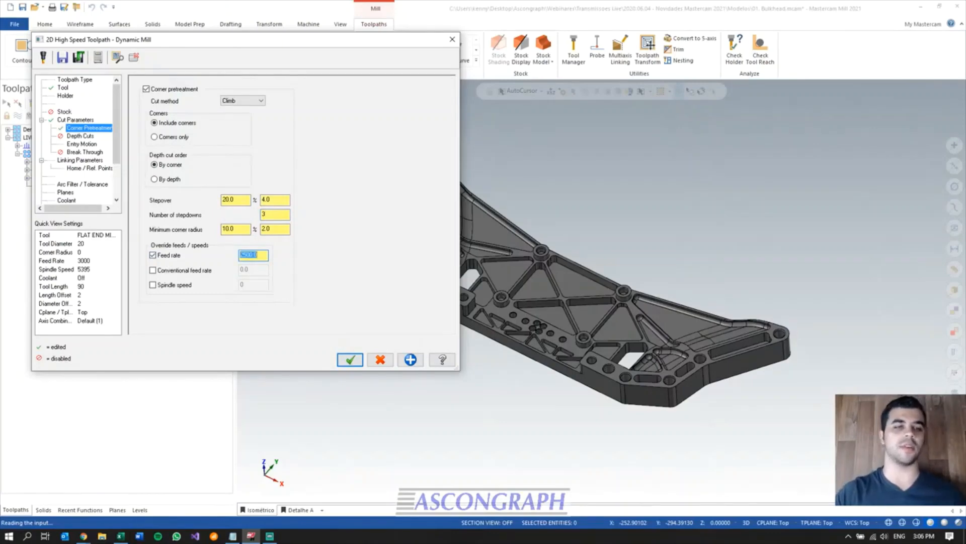
- Pick model points to set the top of stock to 38 and the depth to absolute 0, and generate the Dynamic Mill toolpath
{"action": "left_click", "coordinate": [86, 160]}
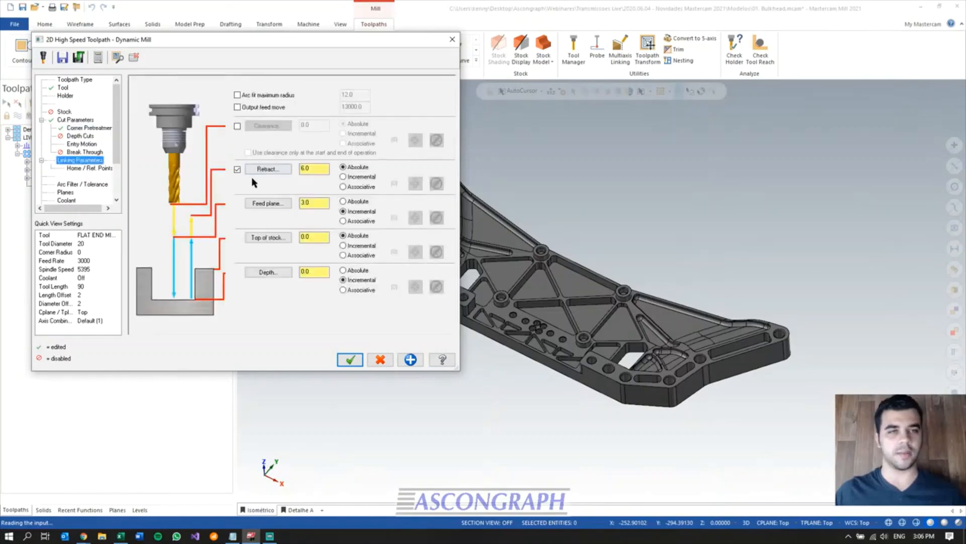
{"action": "left_click", "coordinate": [262, 238]}
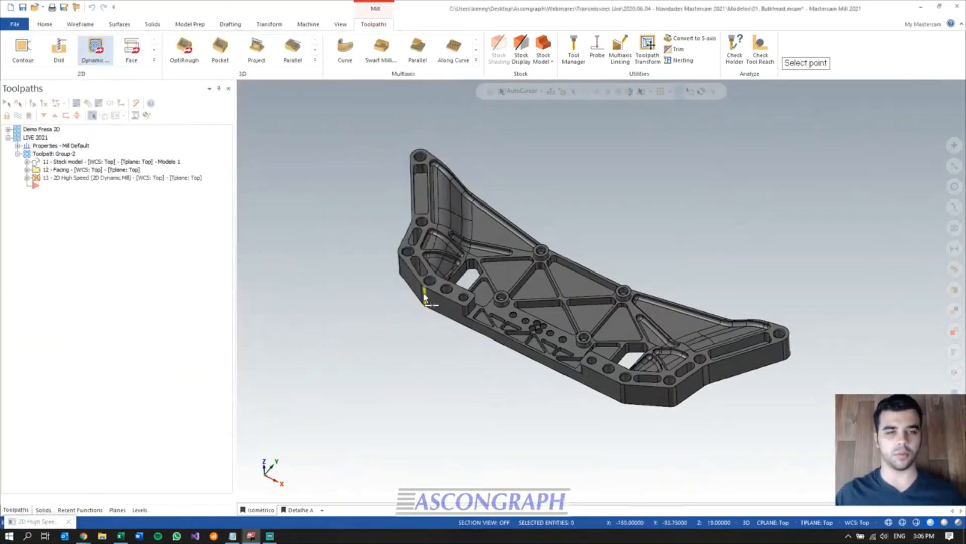
{"action": "left_click", "coordinate": [465, 306]}
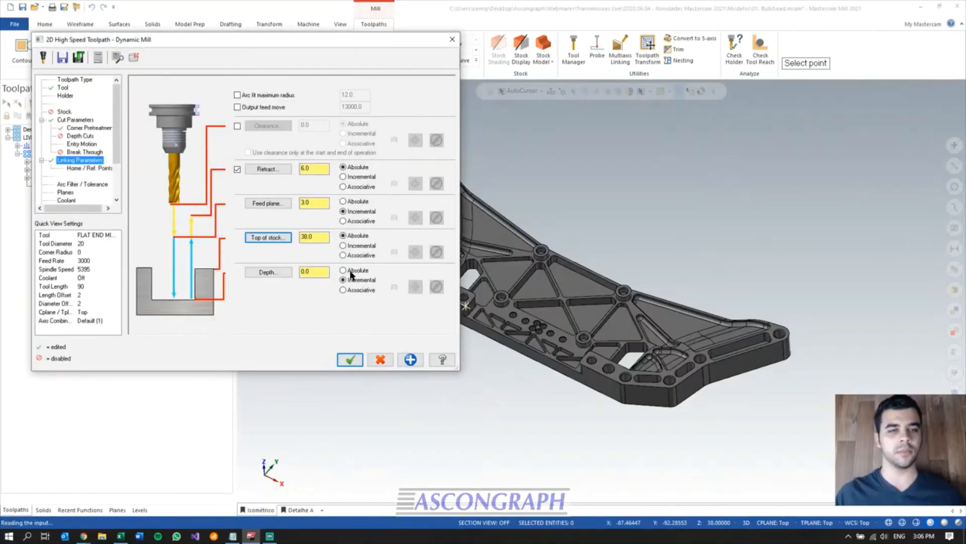
{"action": "left_click", "coordinate": [267, 273]}
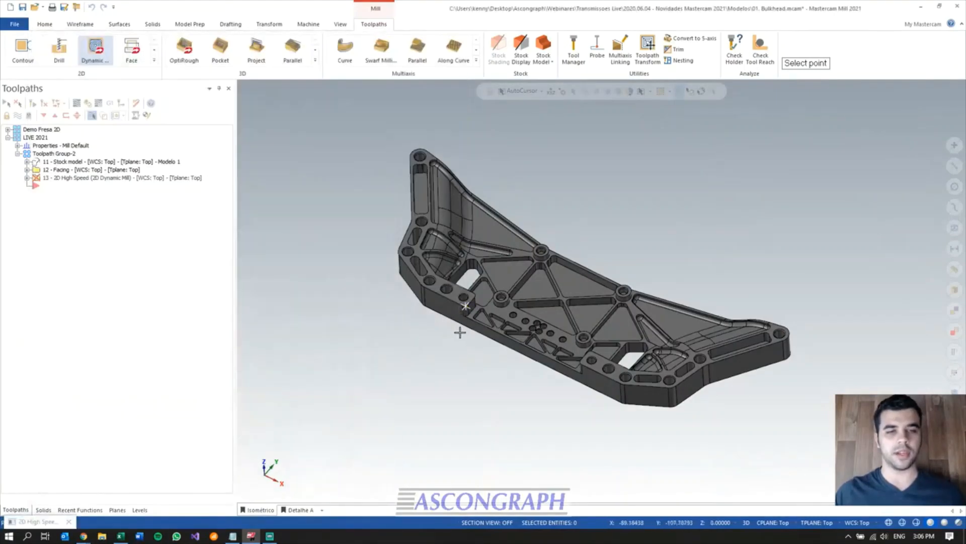
{"action": "left_click", "coordinate": [430, 312]}
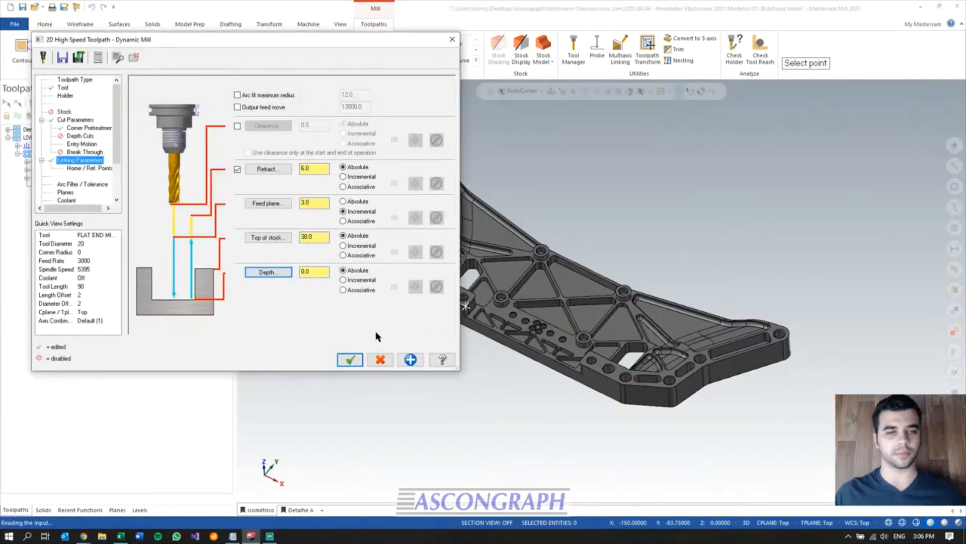
{"action": "left_click", "coordinate": [350, 359]}
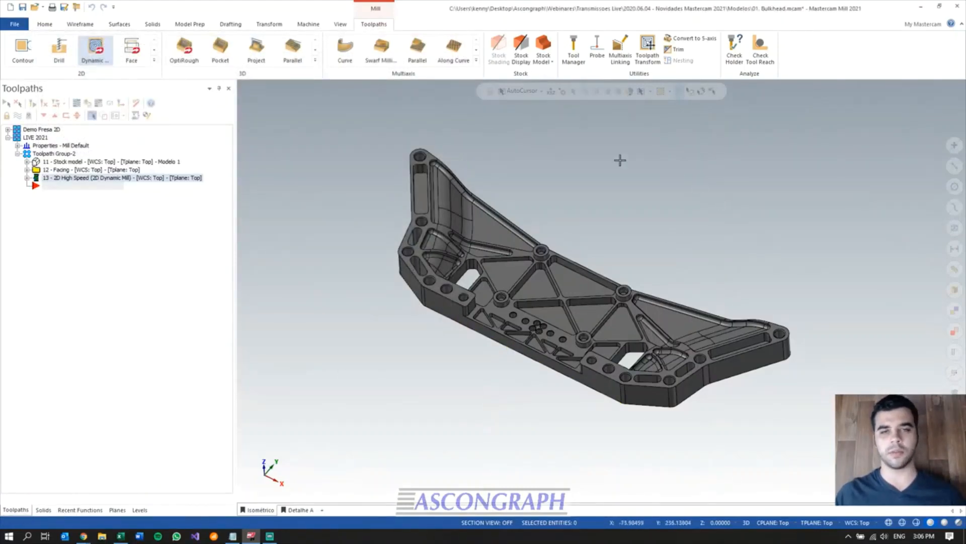
- Examine the Dynamic Mill toolpath around the bulkhead, including its corner passes, up close and as a whole
{"action": "scroll", "coordinate": [620, 160], "scroll_direction": "up", "scroll_amount": 1}
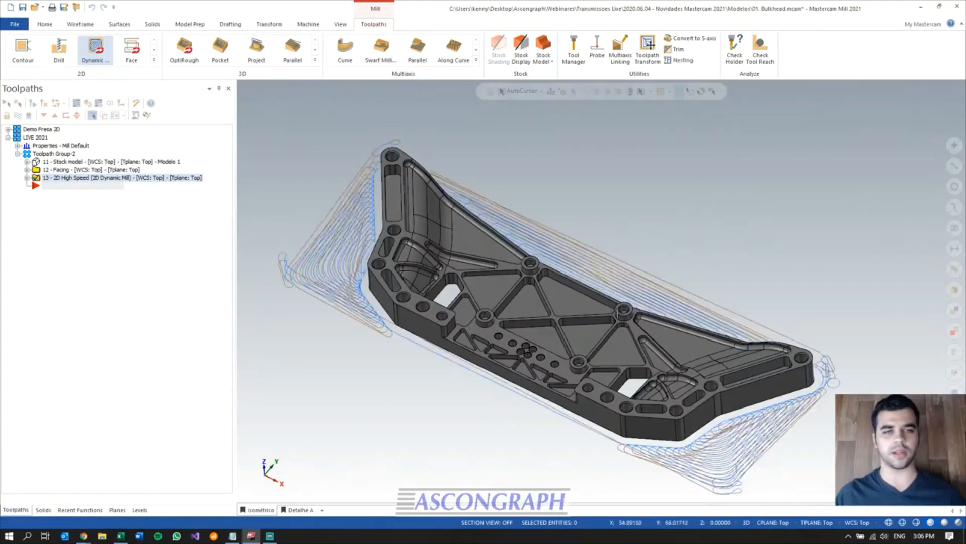
{"action": "mouse_move", "coordinate": [543, 323]}
{"action": "middle_mouse_down"}
{"action": "mouse_move", "coordinate": [515, 288]}
{"action": "mouse_move", "coordinate": [548, 283]}
{"action": "mouse_move", "coordinate": [276, 289]}
{"action": "mouse_move", "coordinate": [263, 313]}
{"action": "middle_mouse_up"}
{"action": "scroll", "coordinate": [263, 313], "scroll_direction": "up", "scroll_amount": 4}
{"action": "mouse_move", "coordinate": [324, 331]}
{"action": "middle_mouse_down"}
{"action": "mouse_move", "coordinate": [371, 319]}
{"action": "mouse_move", "coordinate": [362, 292]}
{"action": "middle_mouse_up"}
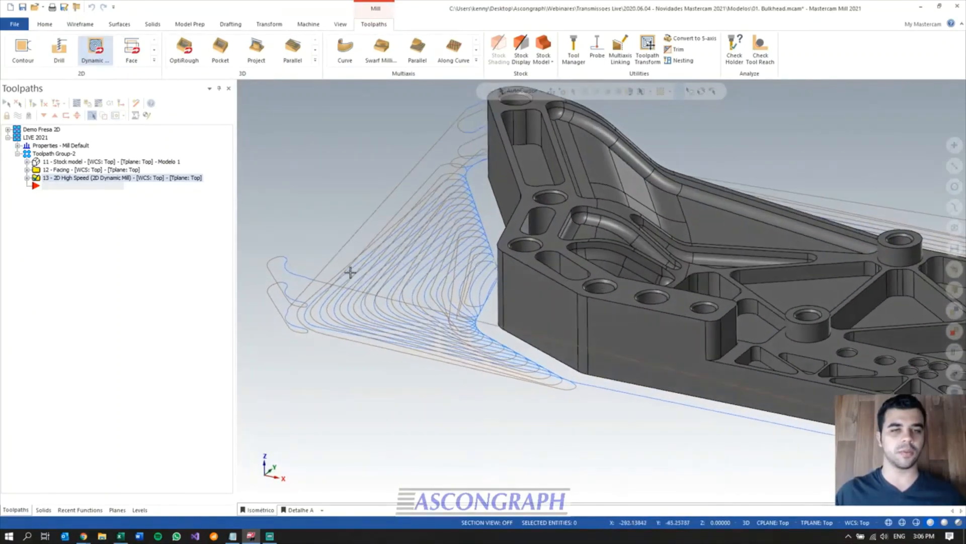
{"action": "scroll", "coordinate": [292, 193], "scroll_direction": "down", "scroll_amount": 4}
{"action": "middle_click_drag", "start_coordinate": [559, 270], "coordinate": [571, 312]}
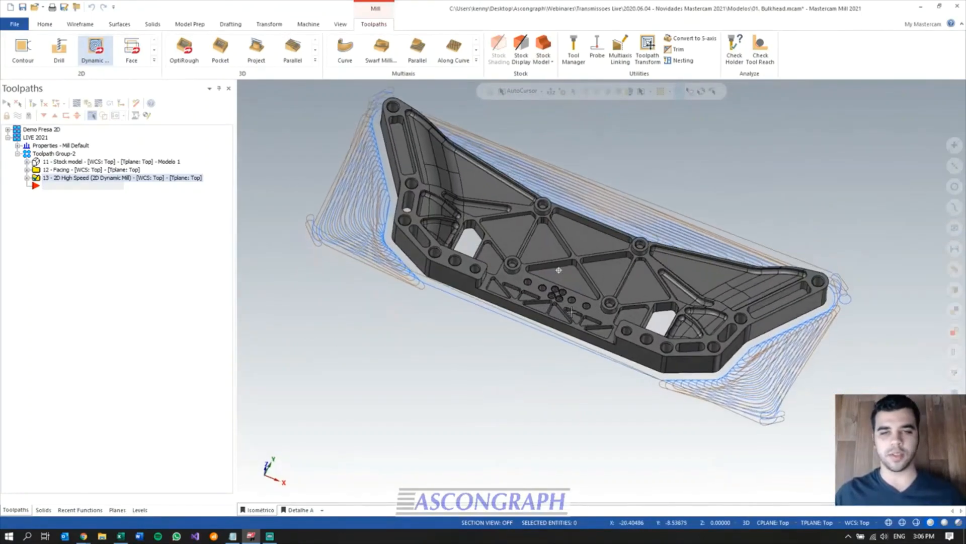
{"action": "scroll", "coordinate": [607, 386], "scroll_direction": "down", "scroll_amount": 3}
{"action": "scroll", "coordinate": [655, 333], "scroll_direction": "up", "scroll_amount": 1}
{"action": "middle_click_drag", "start_coordinate": [697, 303], "coordinate": [692, 306]}
{"action": "scroll", "coordinate": [719, 343], "scroll_direction": "down", "scroll_amount": 2}
{"action": "scroll", "coordinate": [694, 322], "scroll_direction": "up", "scroll_amount": 1}
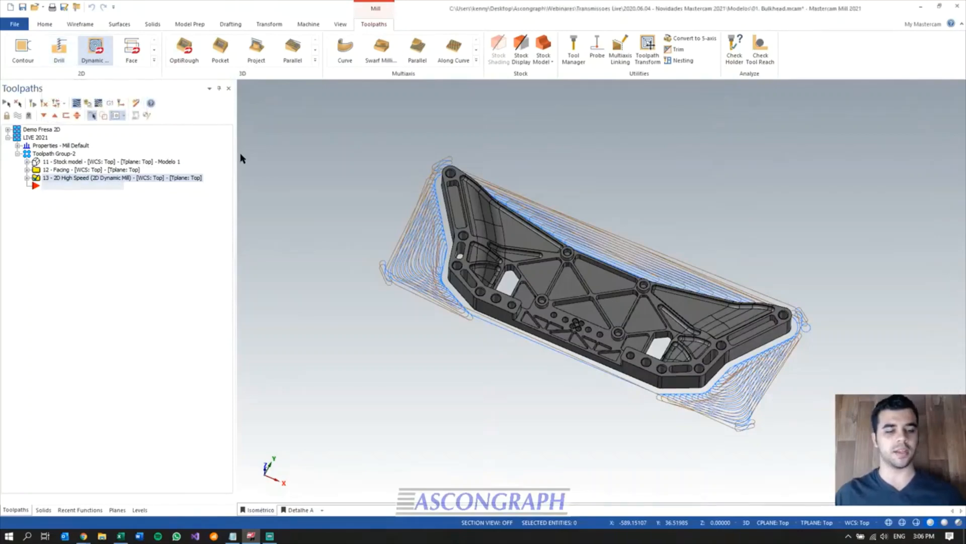
- Backplot the Dynamic Mill operation with the expanded move details shown beside the part
{"action": "key", "text": "alt+t"}
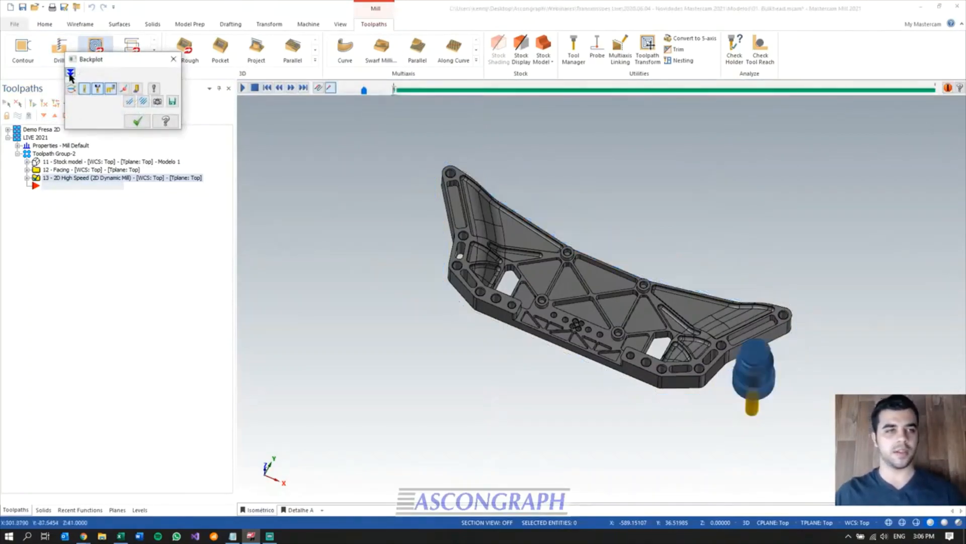
{"action": "left_click", "coordinate": [71, 73]}
{"action": "left_click_drag", "start_coordinate": [113, 300], "coordinate": [129, 438]}
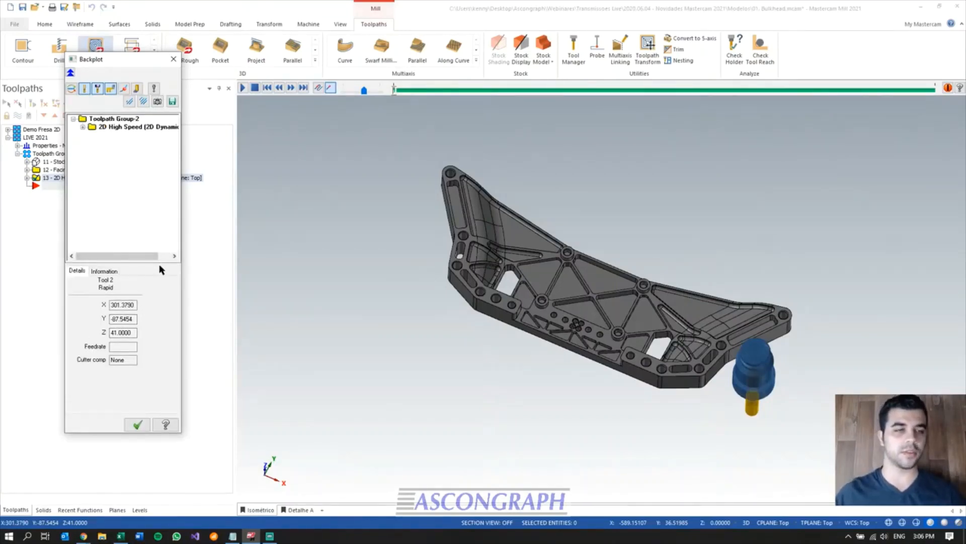
{"action": "left_click_drag", "start_coordinate": [160, 264], "coordinate": [157, 228]}
{"action": "left_click_drag", "start_coordinate": [127, 59], "coordinate": [274, 92]}
{"action": "middle_click_drag", "start_coordinate": [486, 274], "coordinate": [487, 242]}
- Play through the Dynamic Mill moves, check the feedrate of the corner and outer profile passes, and close the backplot
{"action": "key", "text": "s"}
{"action": "key", "text": "s"}
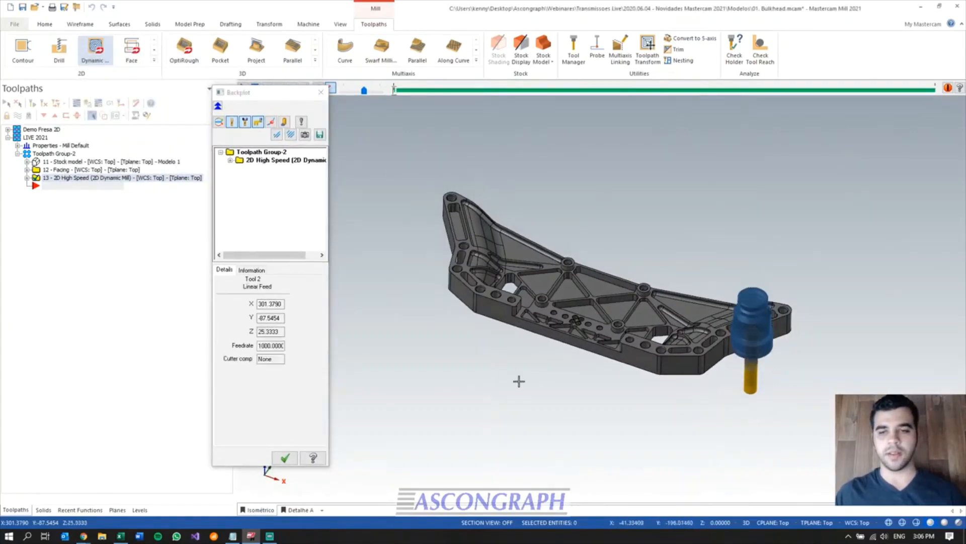
{"action": "key", "text": "s"}
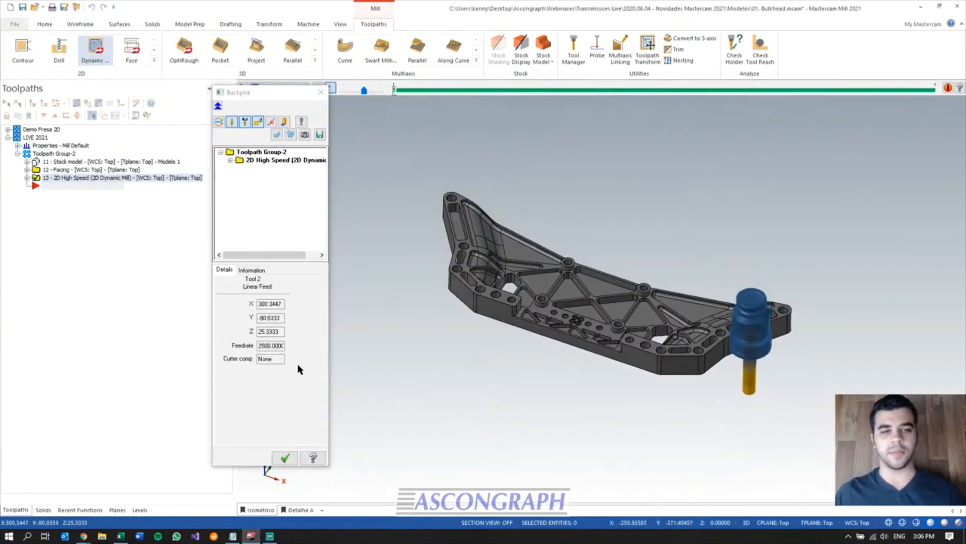
{"action": "double_click", "coordinate": [262, 346]}
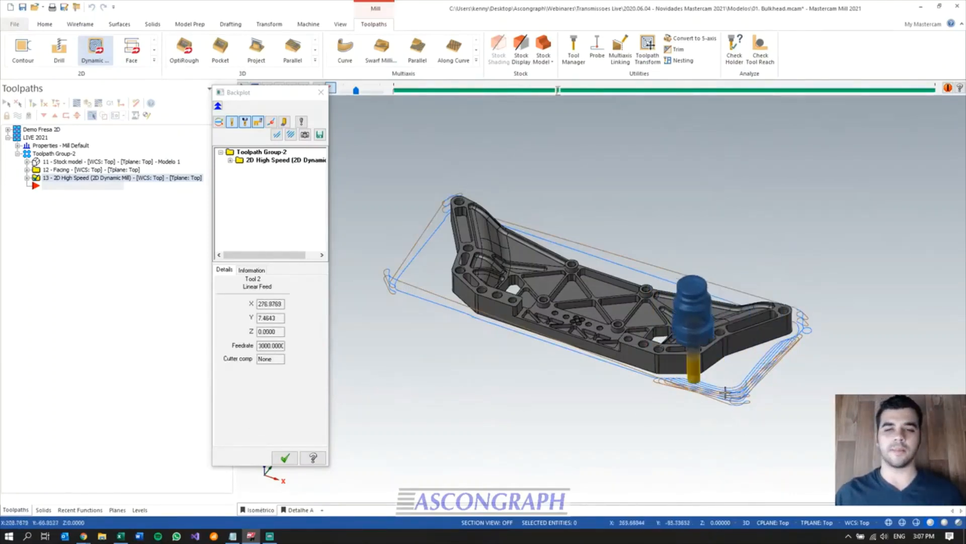
{"action": "middle_click_drag", "start_coordinate": [735, 395], "coordinate": [699, 365]}
{"action": "scroll", "coordinate": [670, 291], "scroll_direction": "up", "scroll_amount": 3}
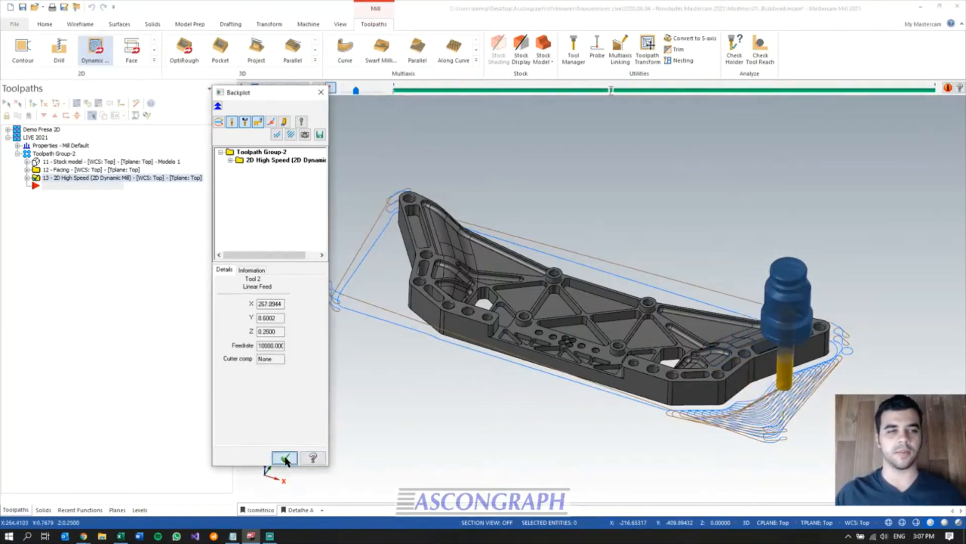
{"action": "left_click", "coordinate": [285, 458]}
- Start stock model 3 with the existing stock model Modelo 1 as its initial stock shape
{"action": "mouse_move", "coordinate": [617, 403]}
{"action": "middle_mouse_down"}
{"action": "mouse_move", "coordinate": [592, 403]}
{"action": "mouse_move", "coordinate": [602, 408]}
{"action": "middle_mouse_up"}
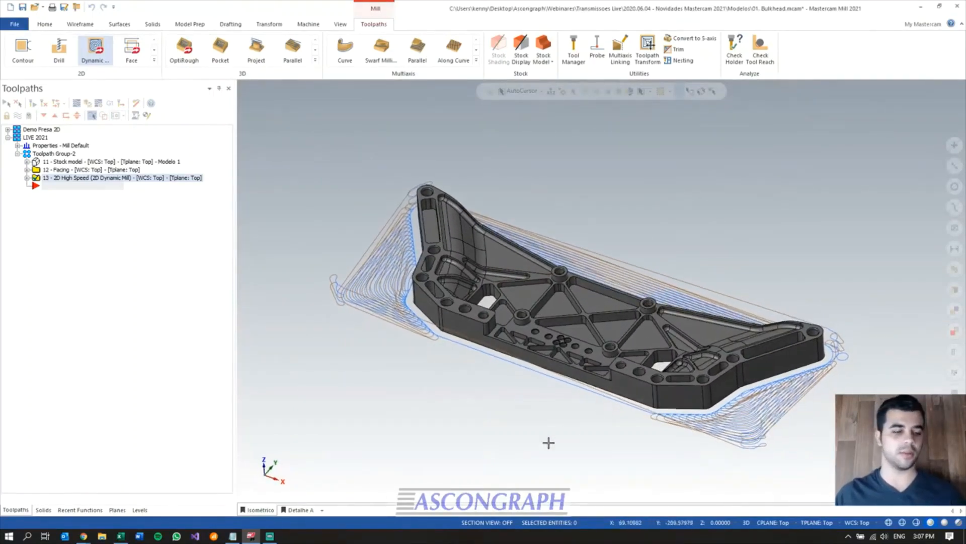
{"action": "scroll", "coordinate": [675, 388], "scroll_direction": "up", "scroll_amount": 2}
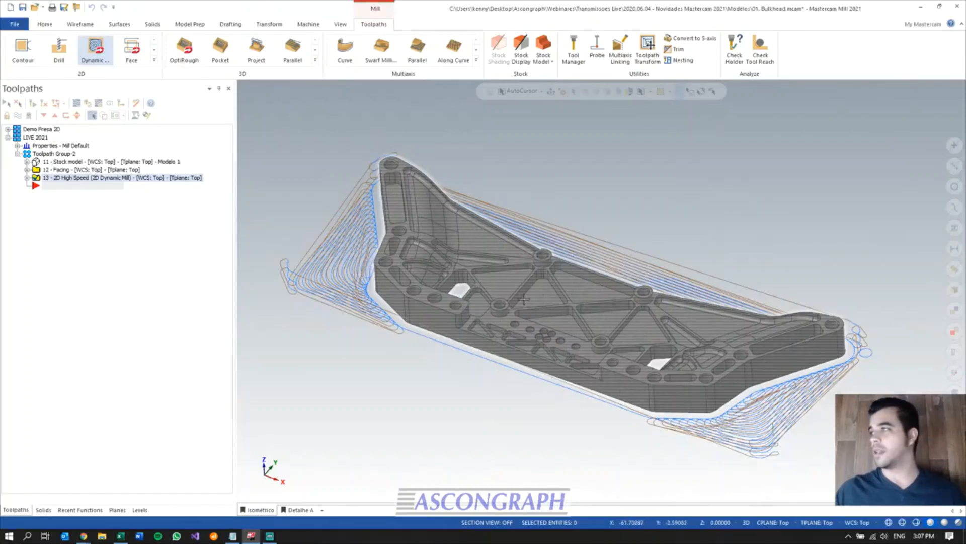
{"action": "middle_click_drag", "start_coordinate": [345, 282], "coordinate": [370, 289]}
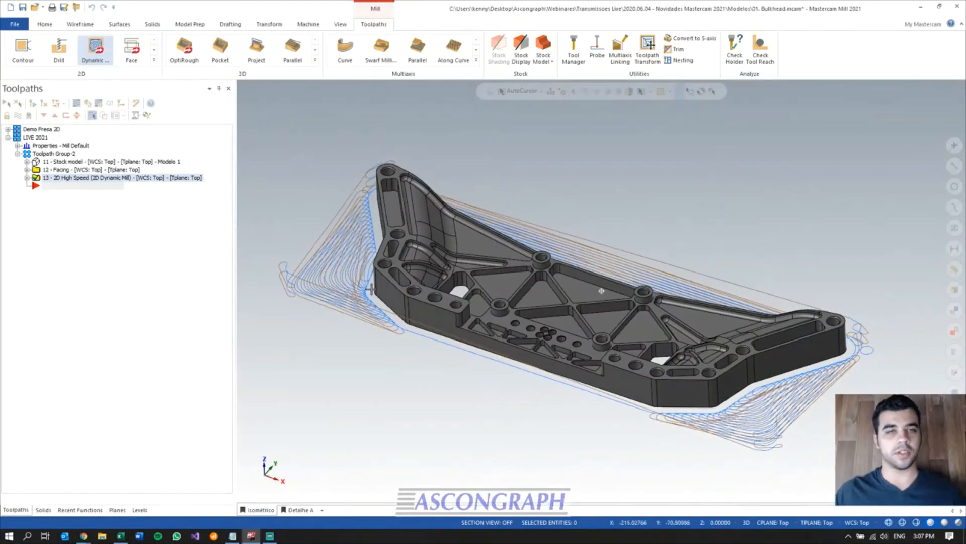
{"action": "left_click", "coordinate": [544, 44]}
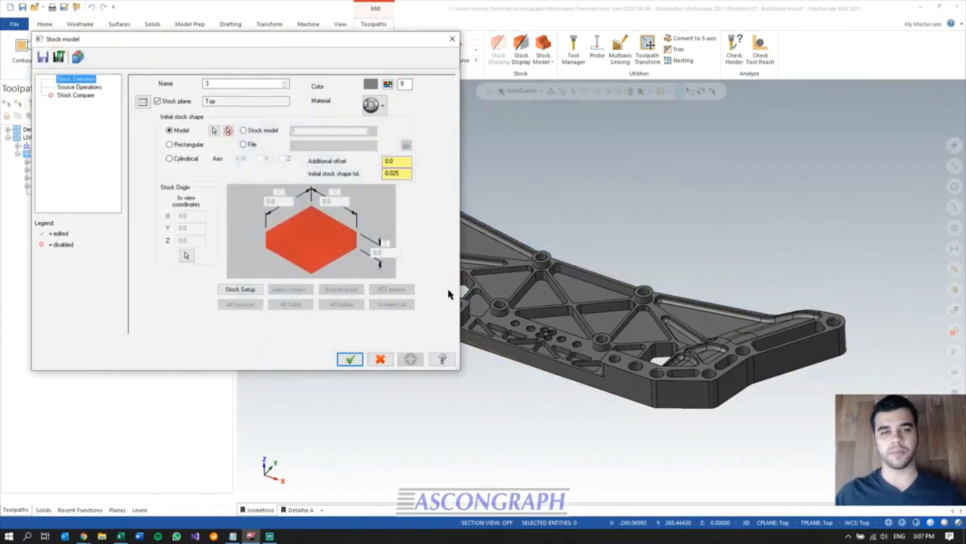
{"action": "left_click_drag", "start_coordinate": [229, 39], "coordinate": [622, 122]}
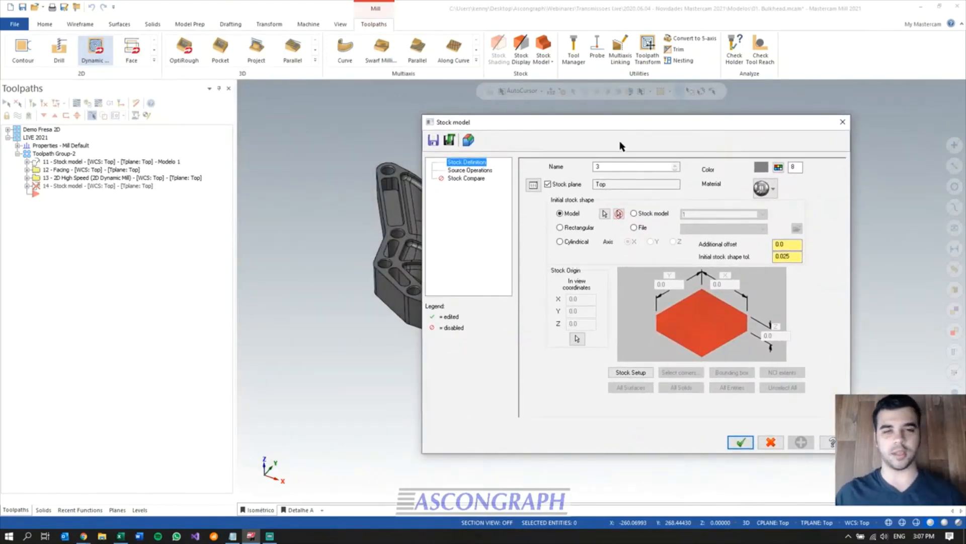
{"action": "left_click_drag", "start_coordinate": [640, 123], "coordinate": [669, 87]}
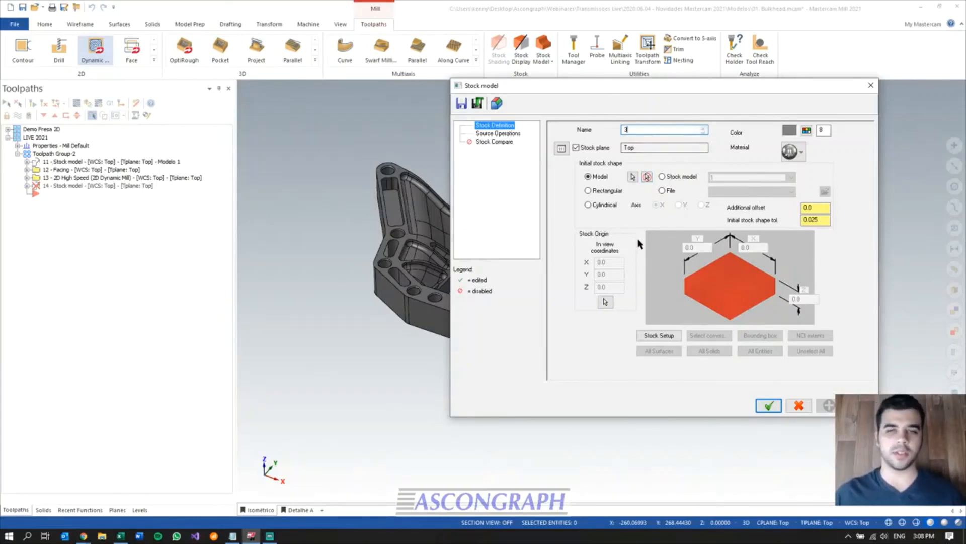
{"action": "left_click", "coordinate": [662, 177]}
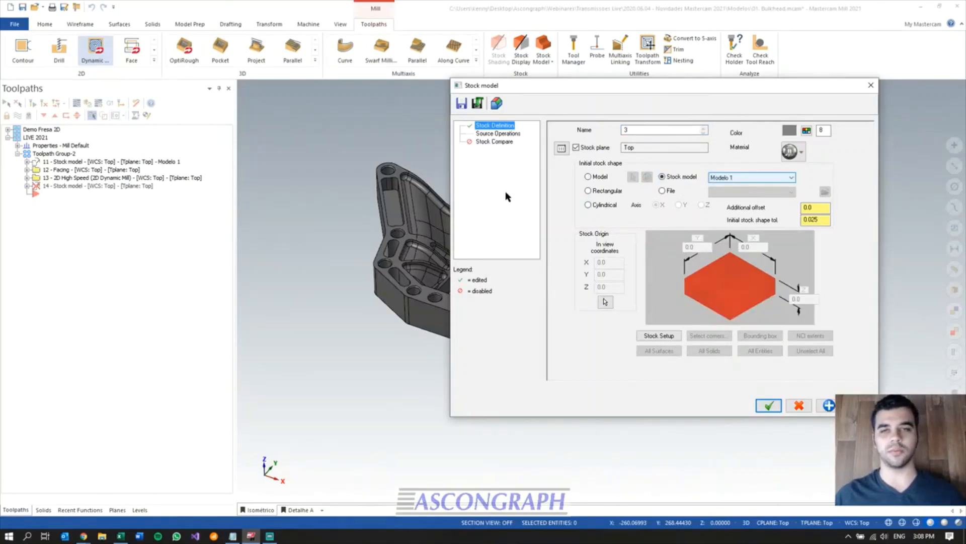
- Use the Facing and Dynamic Mill operations of Toolpath Group-2 as source operations and compute the stock model
{"action": "left_click", "coordinate": [497, 134]}
{"action": "left_click", "coordinate": [698, 168]}
{"action": "left_click_drag", "start_coordinate": [696, 84], "coordinate": [369, 81]}
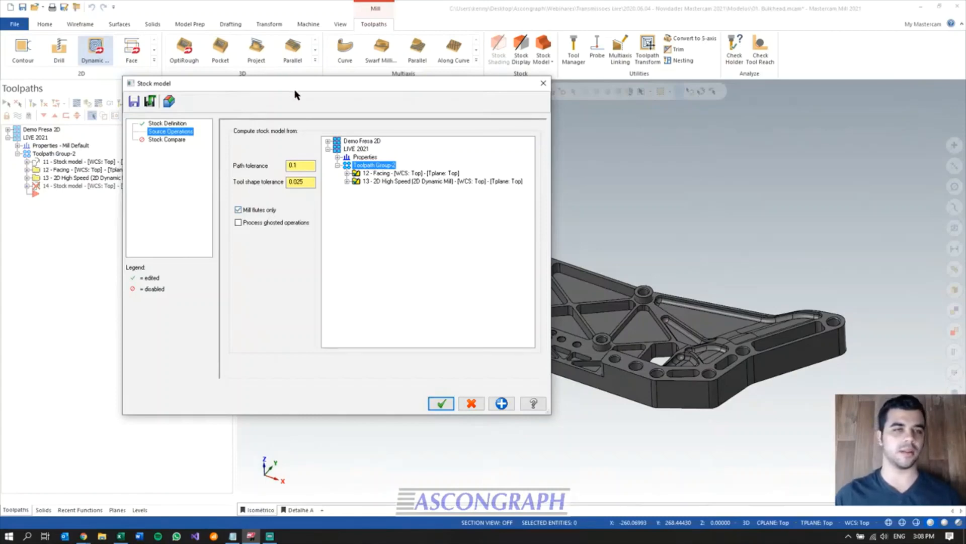
{"action": "left_click_drag", "start_coordinate": [297, 83], "coordinate": [238, 76]}
{"action": "left_click", "coordinate": [379, 398]}
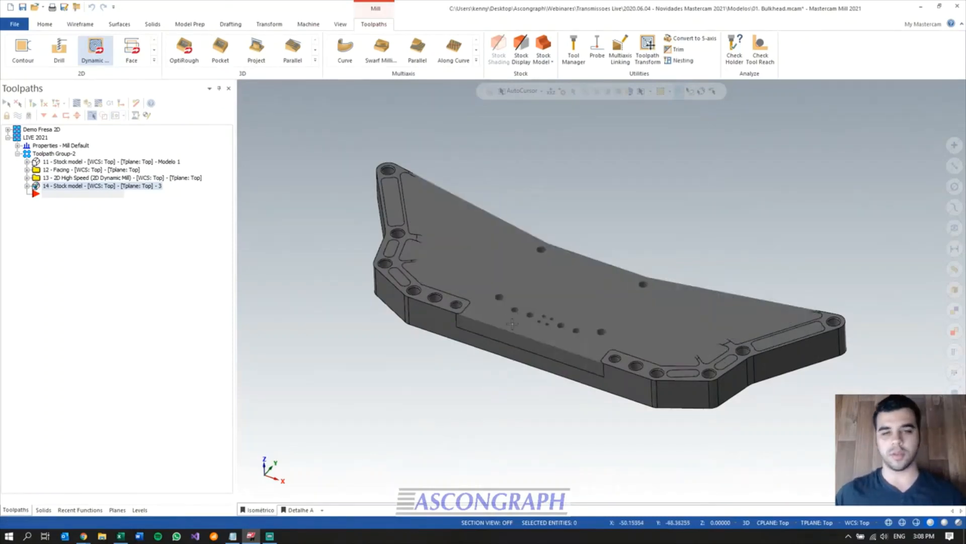
{"action": "scroll", "coordinate": [621, 330], "scroll_direction": "up", "scroll_amount": 1}
{"action": "middle_click_drag", "start_coordinate": [621, 330], "coordinate": [655, 327]}
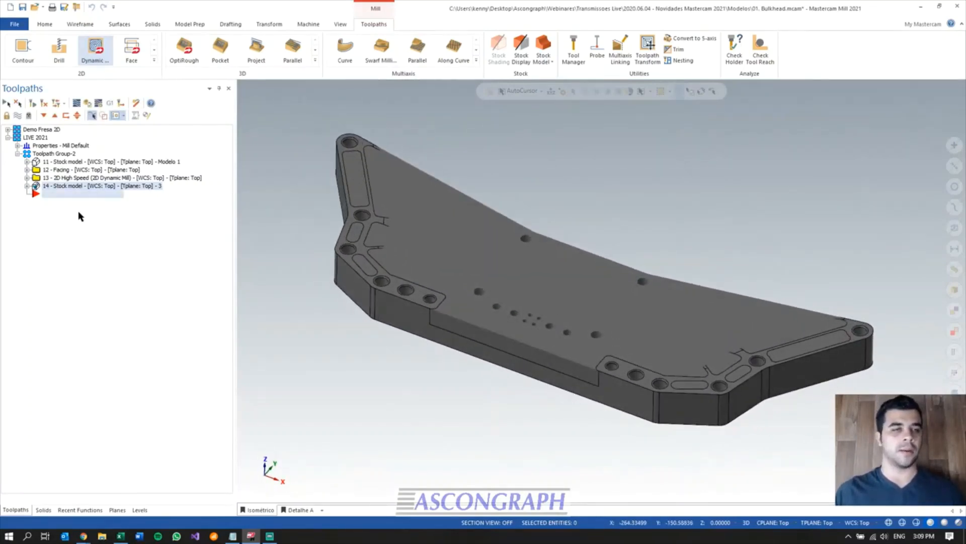
- Inspect the computed stock model from different distances and turn off its display over the bulkhead
{"action": "scroll", "coordinate": [424, 271], "scroll_direction": "up", "scroll_amount": 4}
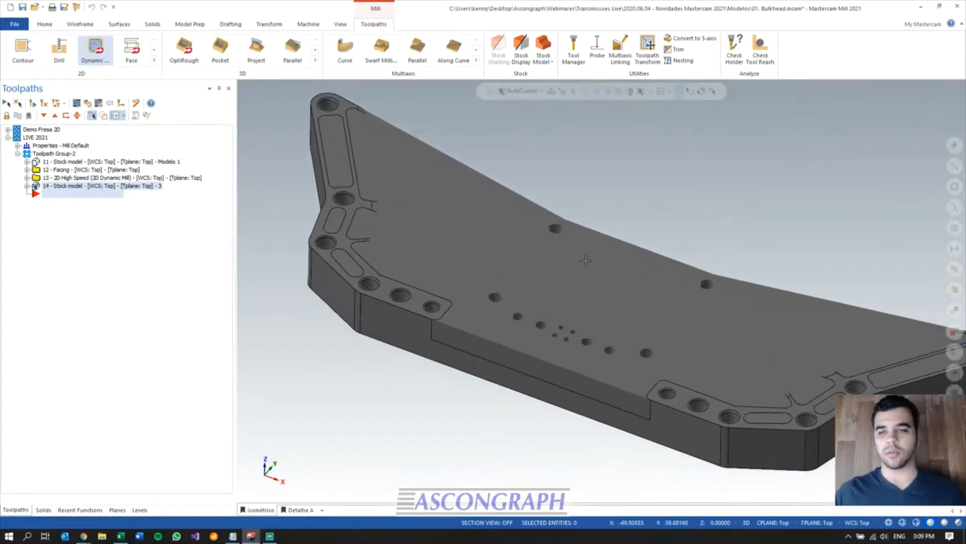
{"action": "scroll", "coordinate": [317, 250], "scroll_direction": "down", "scroll_amount": 3}
{"action": "middle_click_drag", "start_coordinate": [405, 307], "coordinate": [406, 306]}
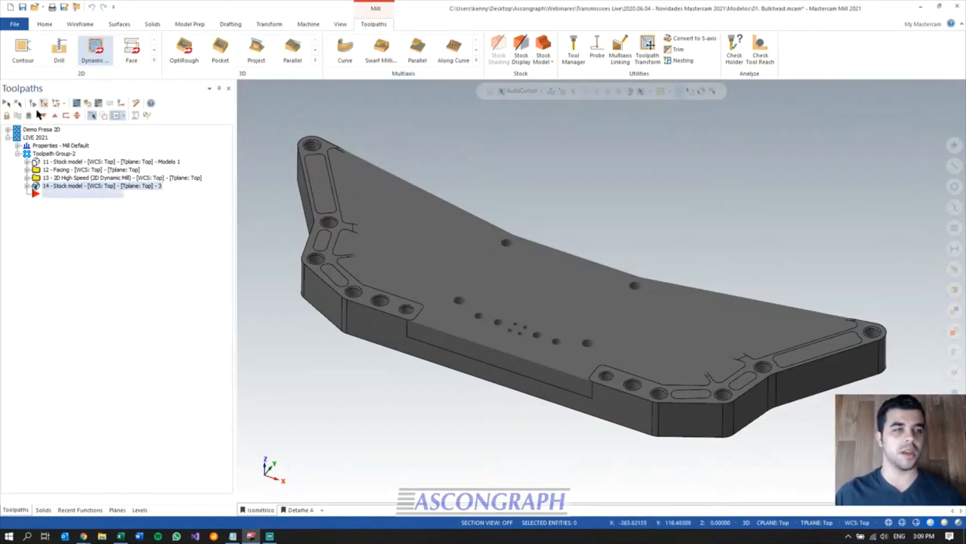
{"action": "left_click", "coordinate": [18, 116]}
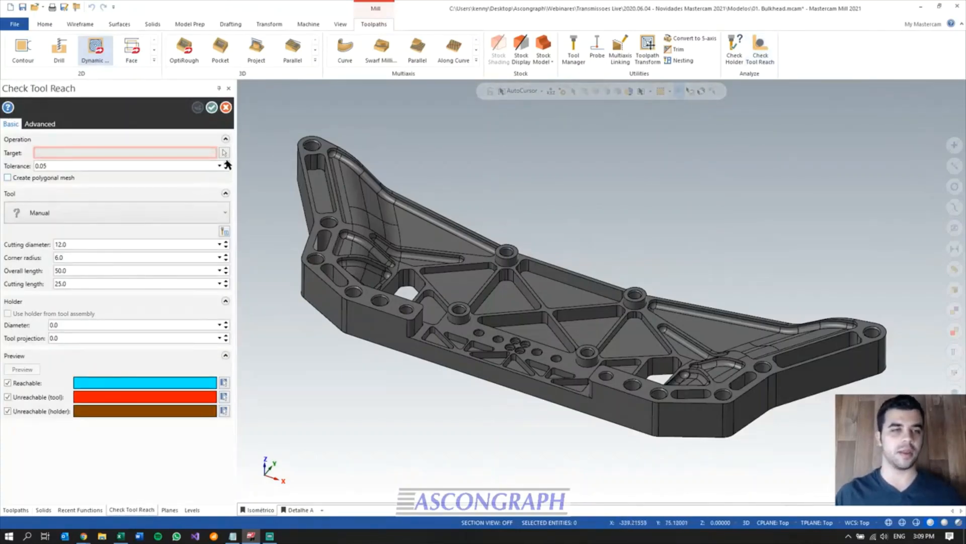
- Set the whole bulkhead solid as the target of the Check Tool Reach analysis
{"action": "left_click", "coordinate": [226, 152]}
{"action": "left_click", "coordinate": [406, 235]}
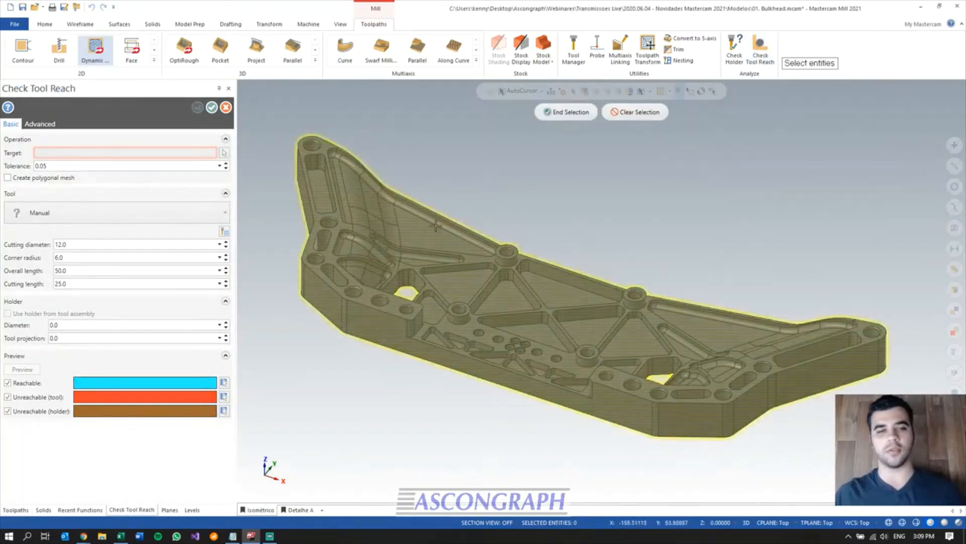
{"action": "key", "text": "Return"}
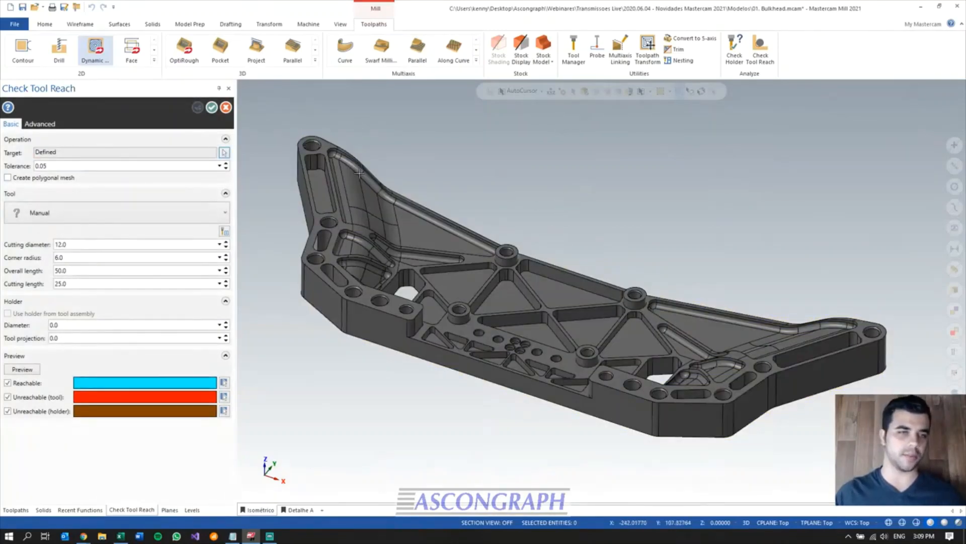
- Define a manual tool with diameter 20, corner radius 0, overall length 120 and cutting length 40, with a diameter 63 holder and projection 90
{"action": "double_click", "coordinate": [89, 245]}
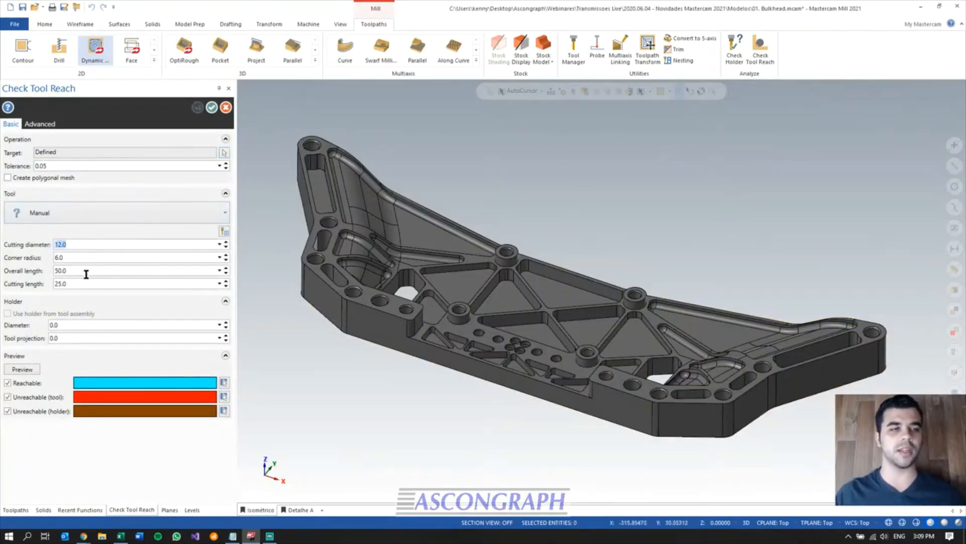
{"action": "left_click", "coordinate": [188, 217]}
{"action": "left_click", "coordinate": [187, 216]}
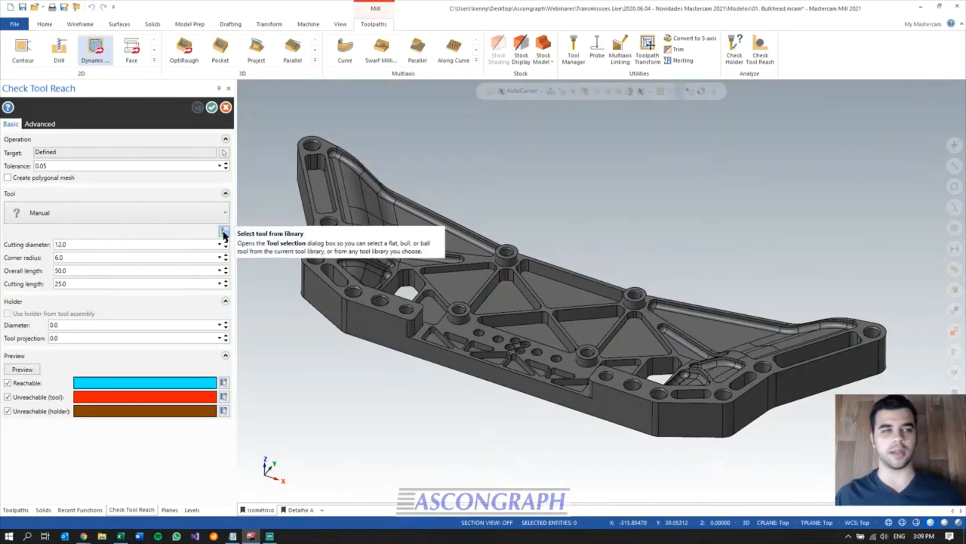
{"action": "double_click", "coordinate": [138, 243]}
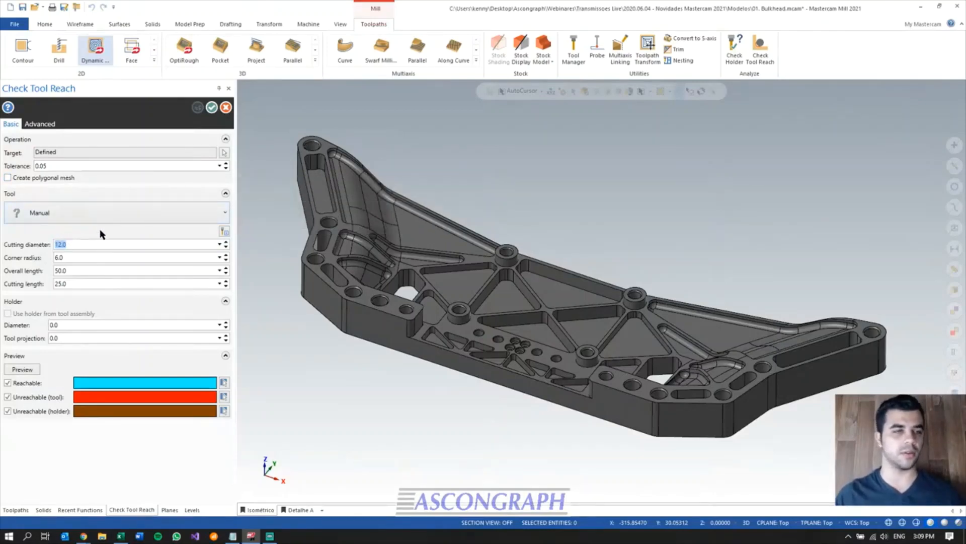
{"action": "type", "text": "2"}
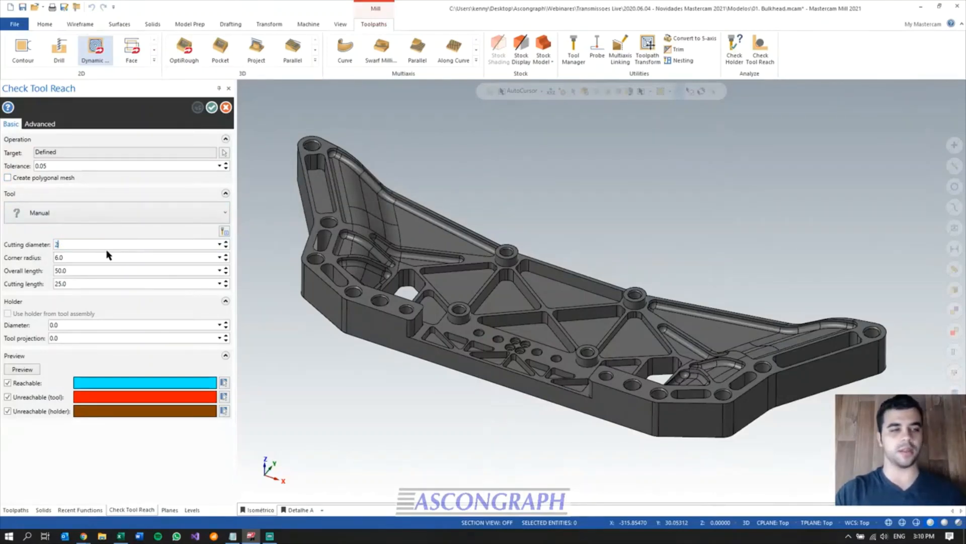
{"action": "type", "text": "0"}
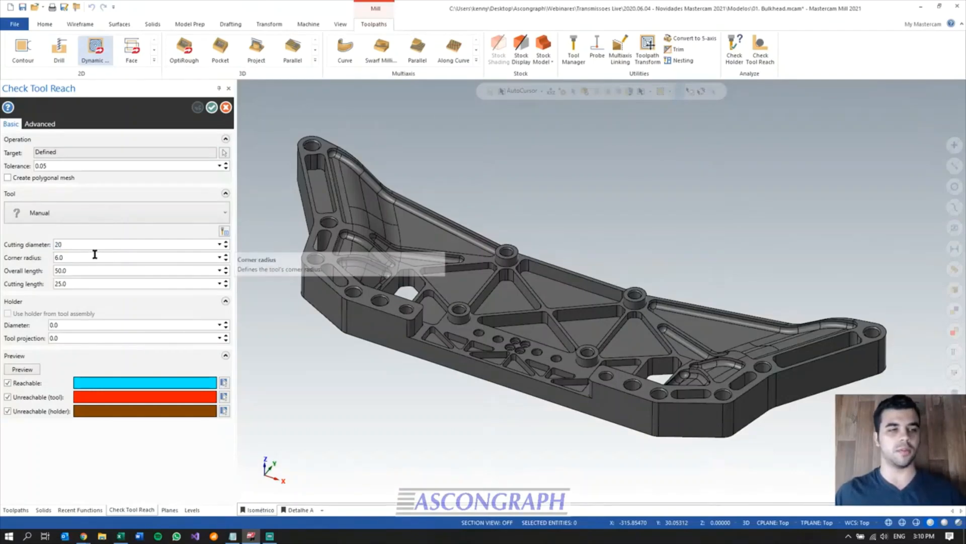
{"action": "key", "text": "Tab"}
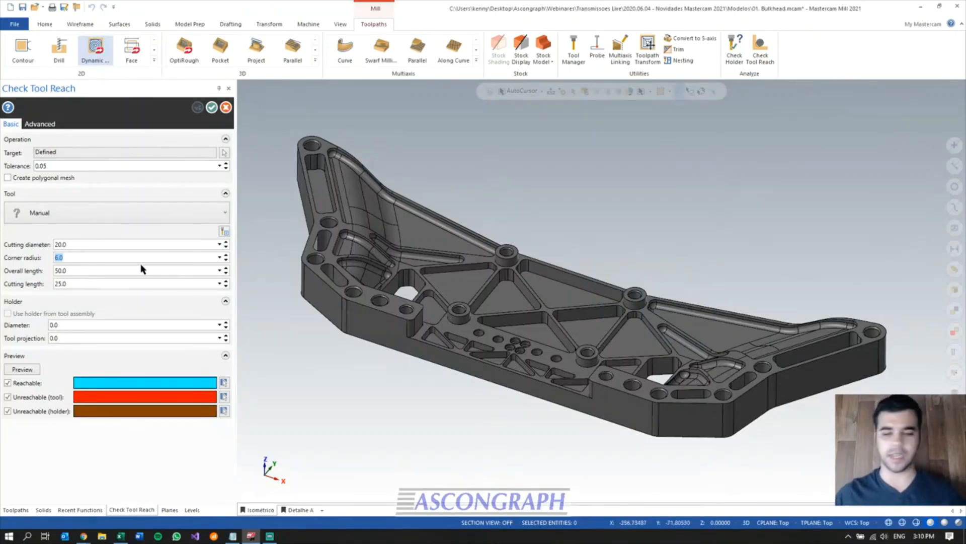
{"action": "key", "text": "Tab"}
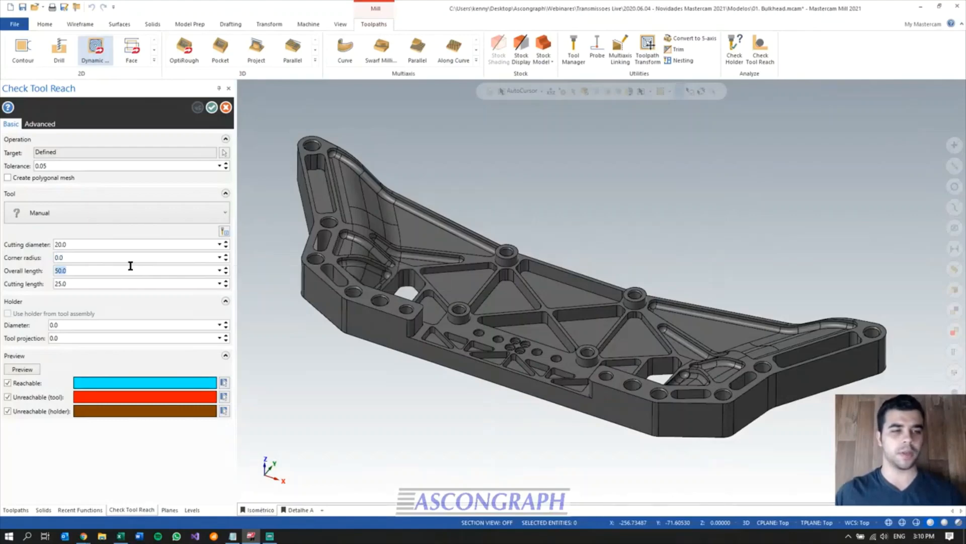
{"action": "type", "text": "120"}
{"action": "key", "text": "Tab"}
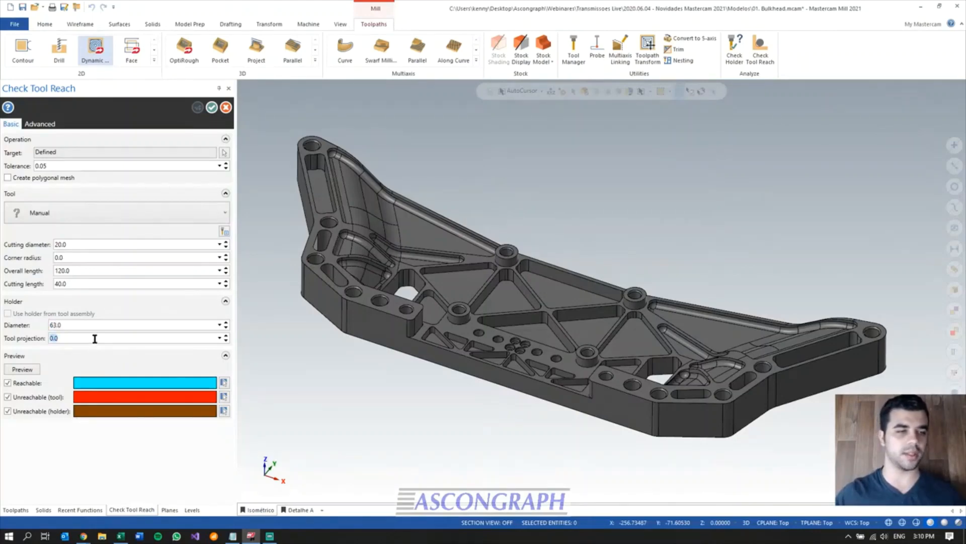
{"action": "type", "text": "90"}
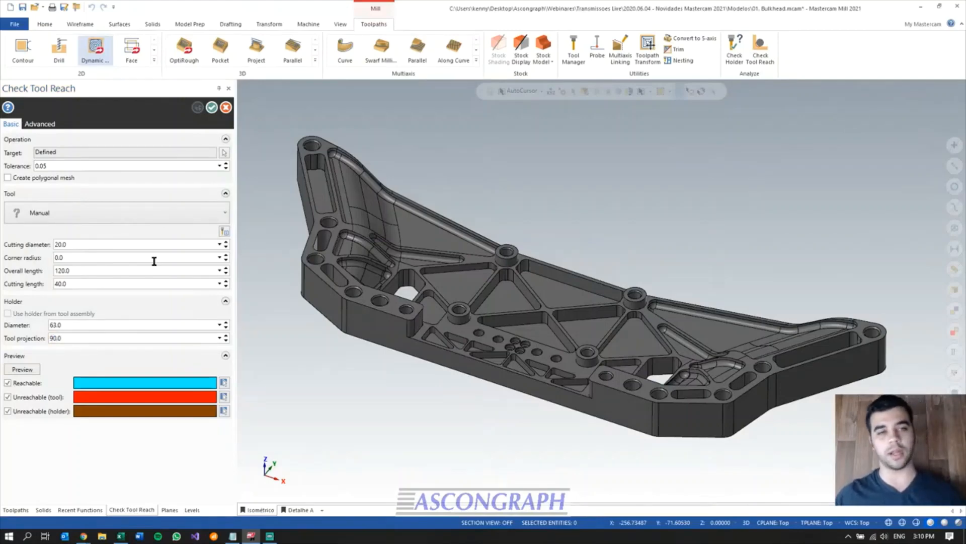
- Preview the tool reach on the bulkhead, examine the reachable and unreachable areas, and cancel the check
{"action": "left_click", "coordinate": [31, 371]}
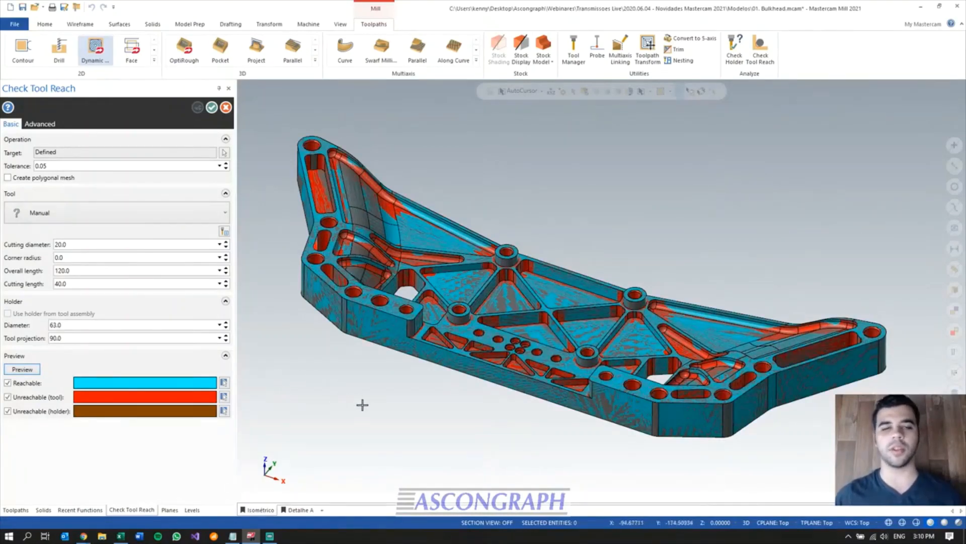
{"action": "middle_click_drag", "start_coordinate": [429, 310], "coordinate": [426, 310]}
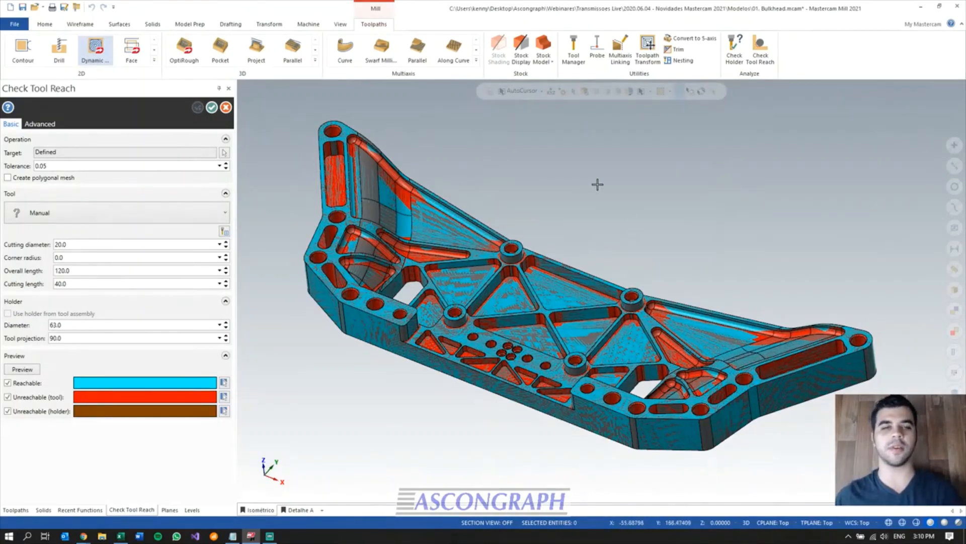
{"action": "scroll", "coordinate": [480, 165], "scroll_direction": "down", "scroll_amount": 1}
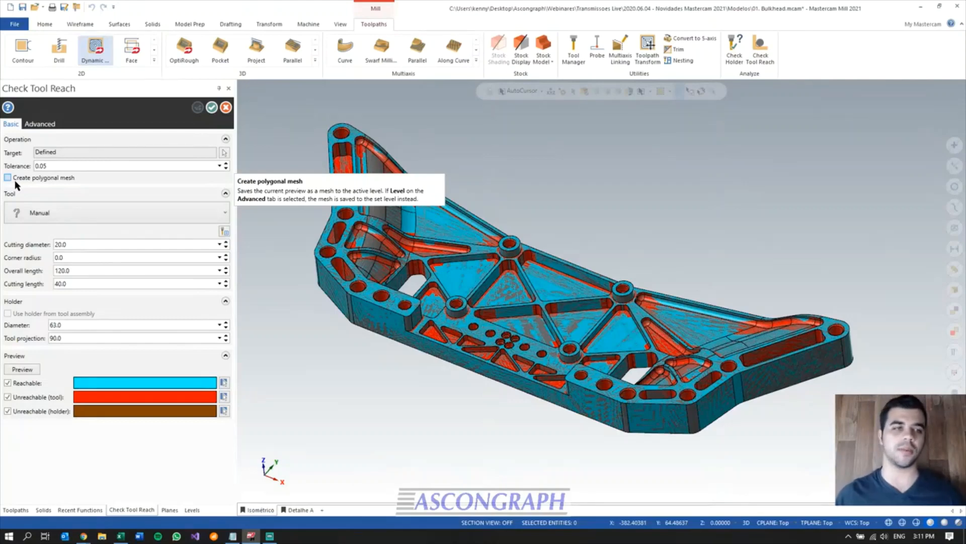
{"action": "left_click", "coordinate": [226, 108]}
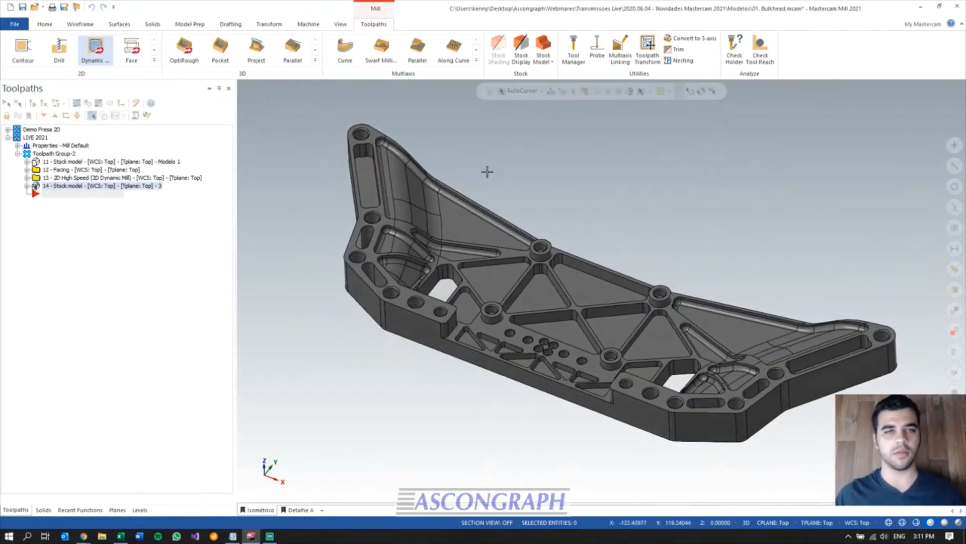
- Start a Dynamic OptiRough toolpath on the whole bulkhead solid with its machining floor stock set to 0
{"action": "left_click", "coordinate": [180, 59]}
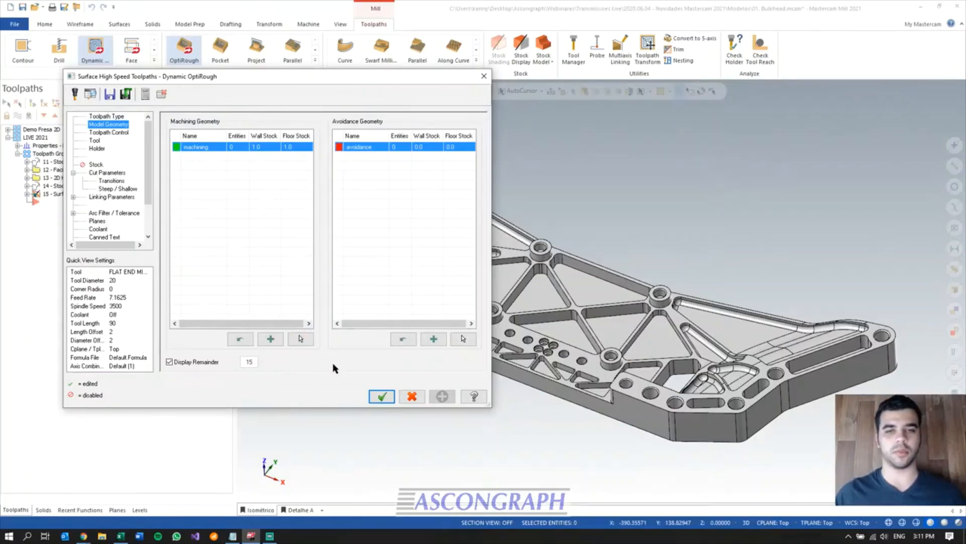
{"action": "double_click", "coordinate": [295, 147]}
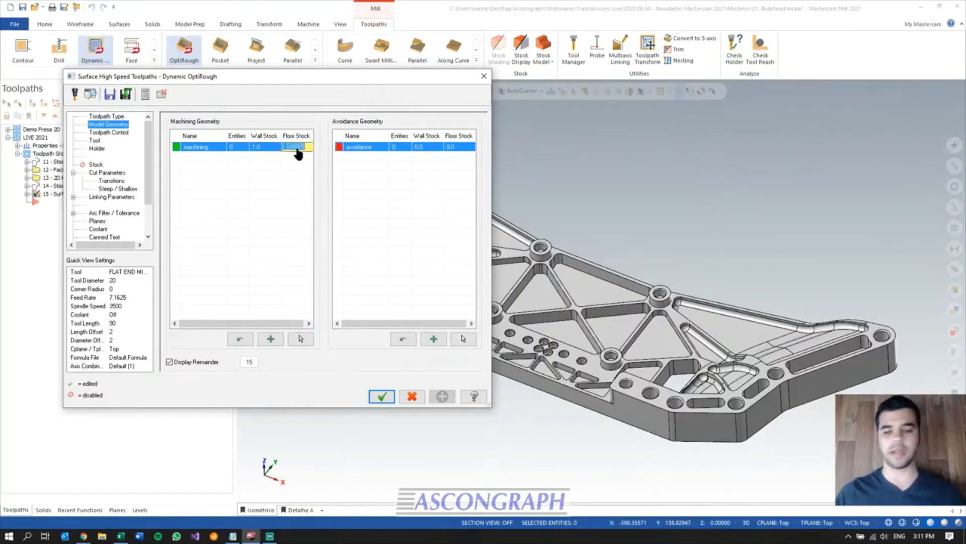
{"action": "type", "text": "0"}
{"action": "key", "text": "Return"}
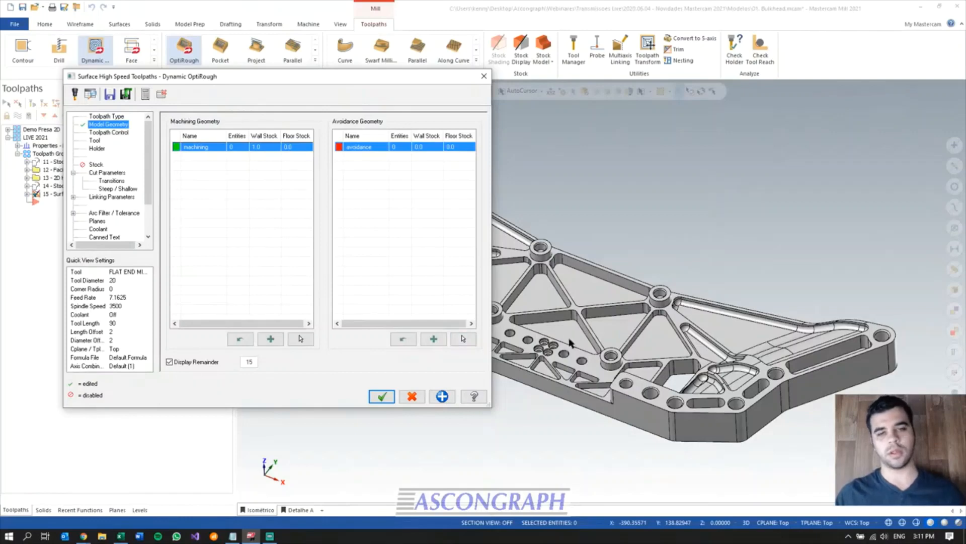
{"action": "left_click", "coordinate": [301, 339]}
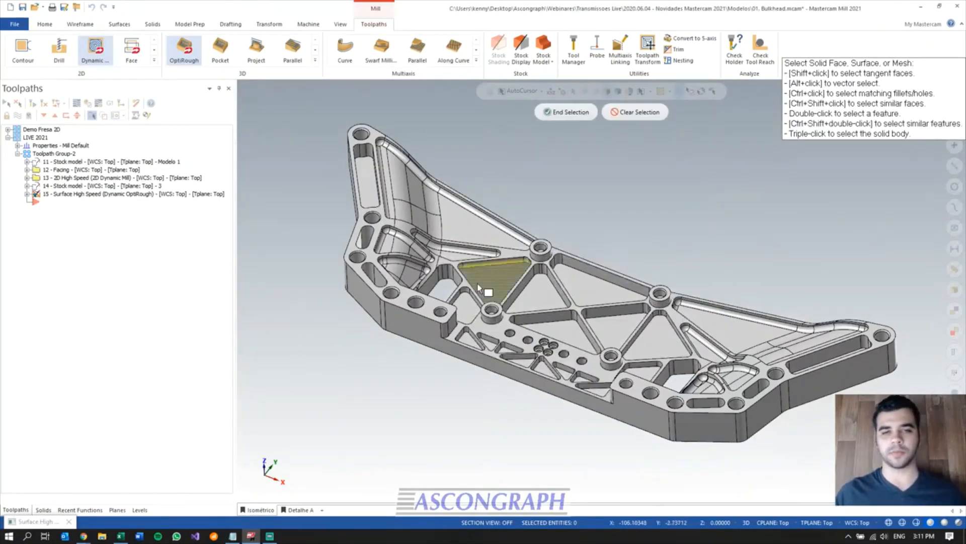
{"action": "triple_click", "coordinate": [481, 288]}
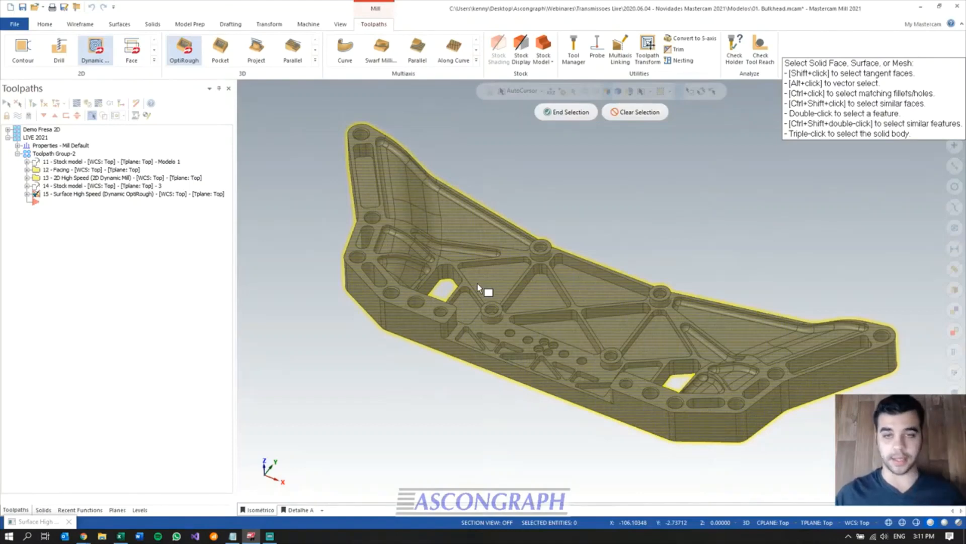
{"action": "key", "text": "Return"}
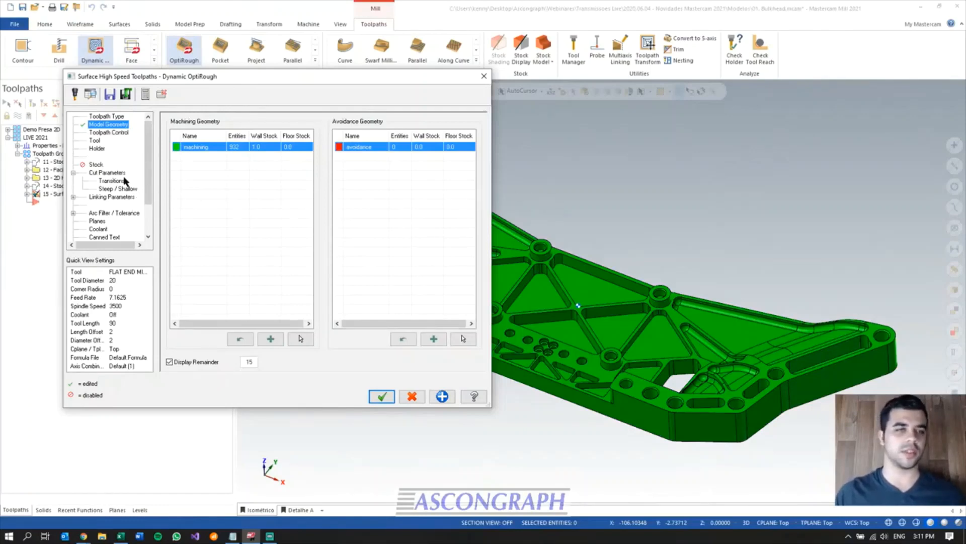
- Choose the 20.0 flat endmill and compute the rest material from one other operation, stock model 3
{"action": "left_click", "coordinate": [95, 141]}
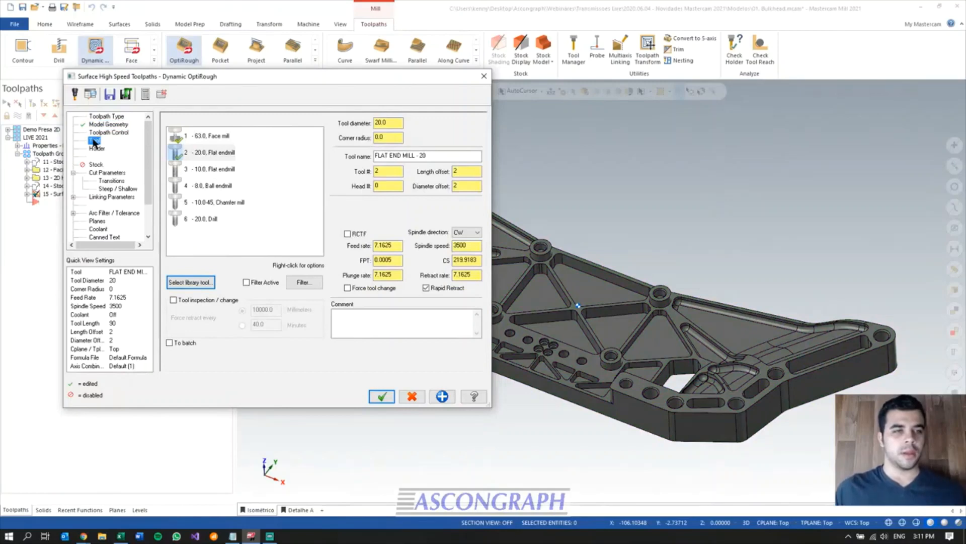
{"action": "left_click", "coordinate": [182, 156]}
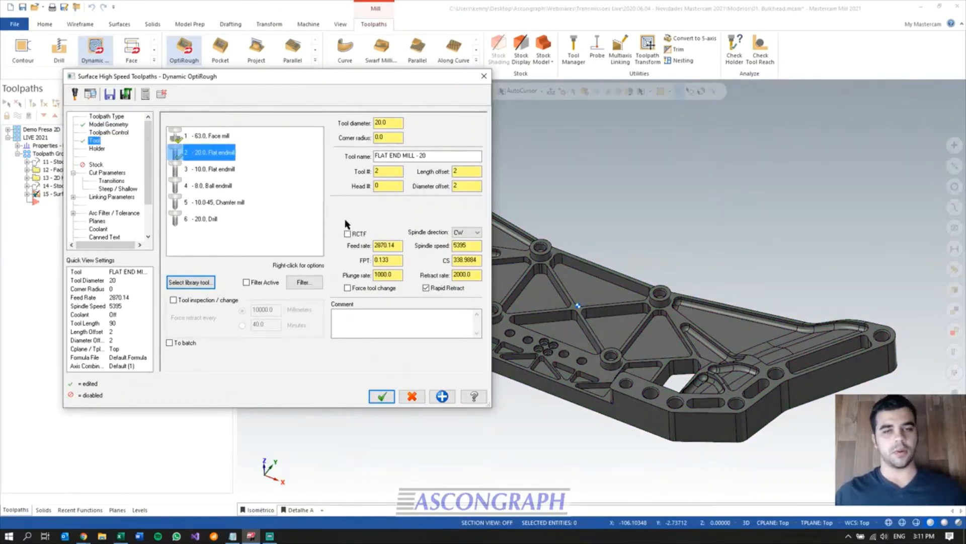
{"action": "left_click", "coordinate": [96, 165]}
{"action": "left_click", "coordinate": [173, 121]}
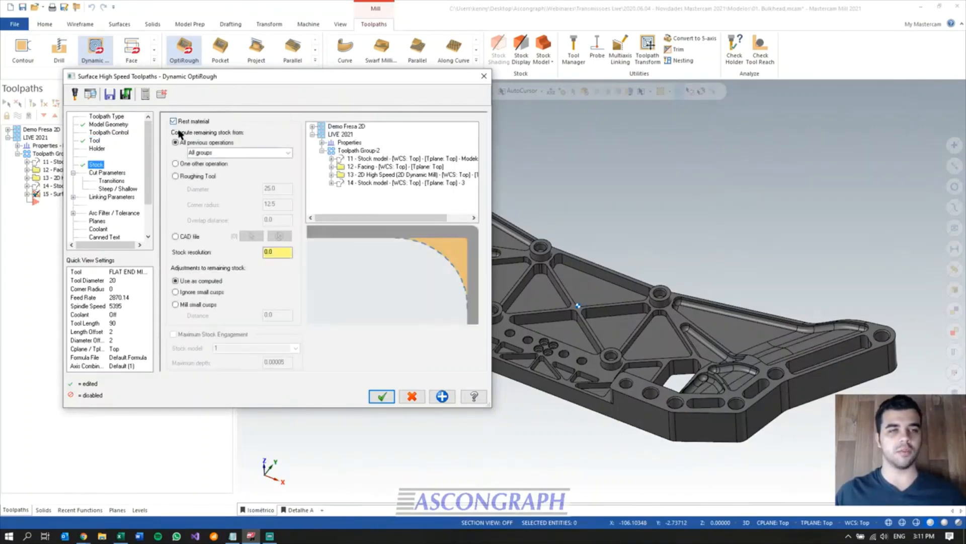
{"action": "left_click", "coordinate": [210, 165]}
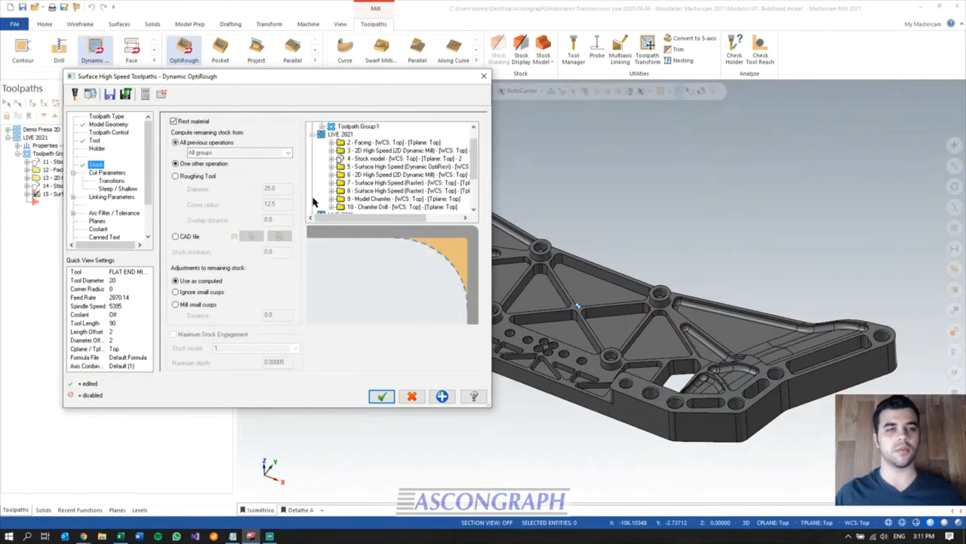
{"action": "scroll", "coordinate": [347, 202], "scroll_direction": "up", "scroll_amount": 1}
{"action": "left_click", "coordinate": [347, 207]}
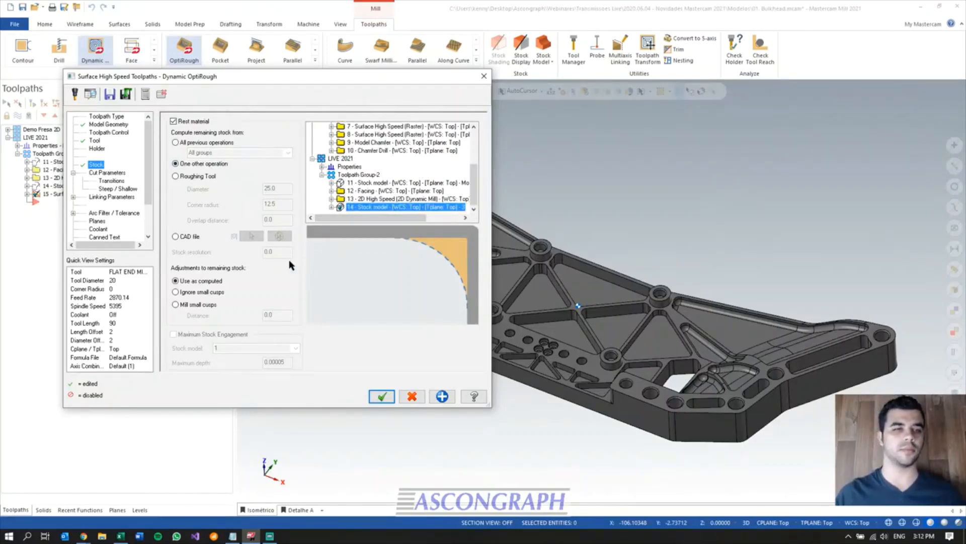
- Set the stepover to 20% and the stepdown to 100%, and enable stepup passes in the cut parameters
{"action": "left_click", "coordinate": [103, 174]}
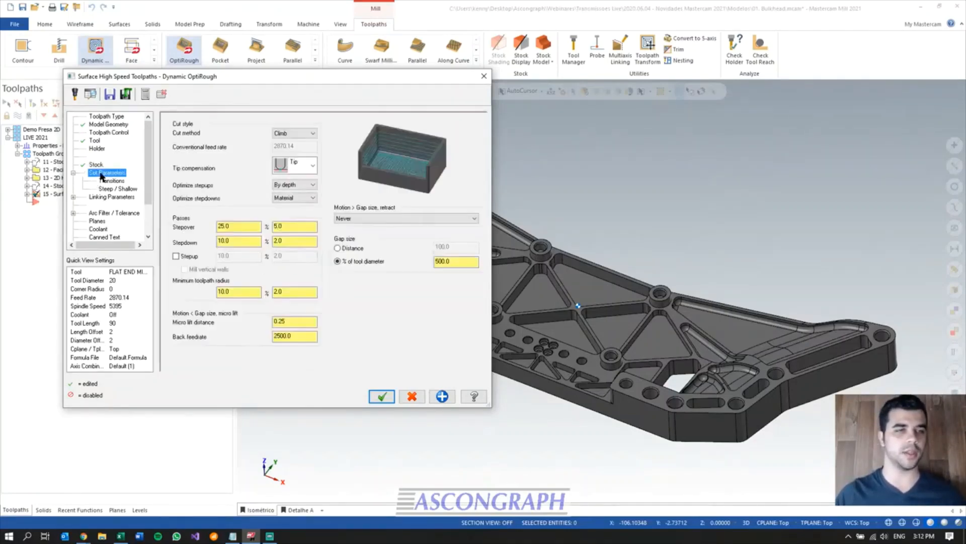
{"action": "double_click", "coordinate": [223, 227]}
{"action": "type", "text": "20"}
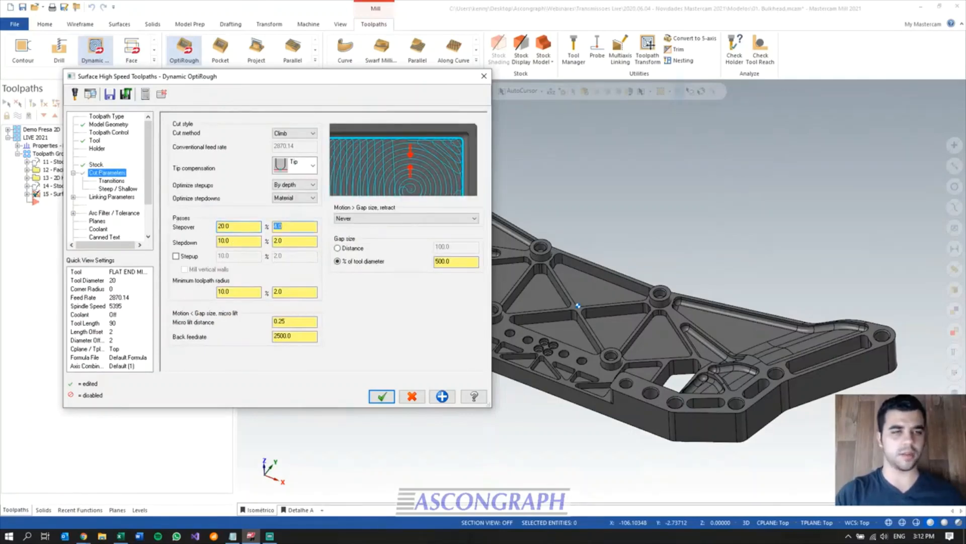
{"action": "double_click", "coordinate": [223, 241]}
{"action": "type", "text": "1"}
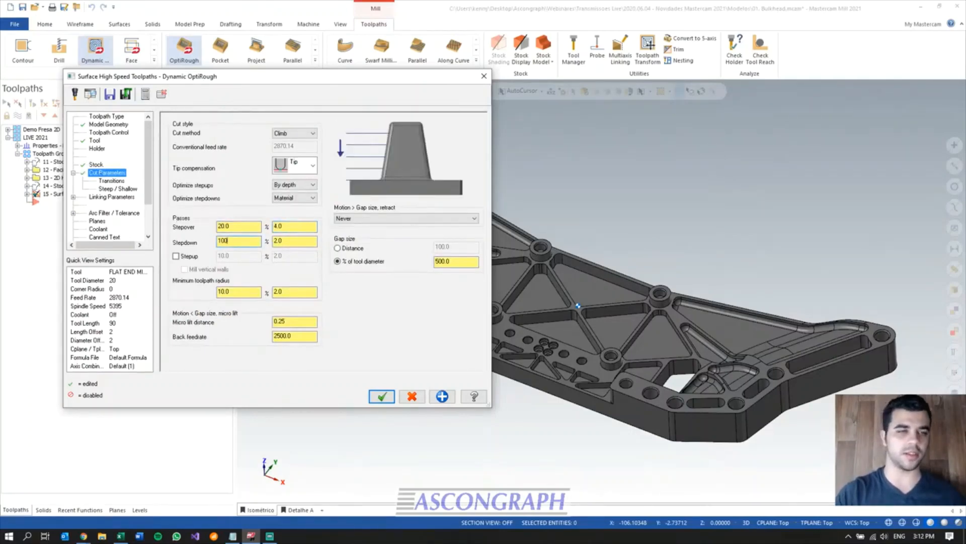
{"action": "type", "text": "00"}
{"action": "key", "text": "BackSpace"}
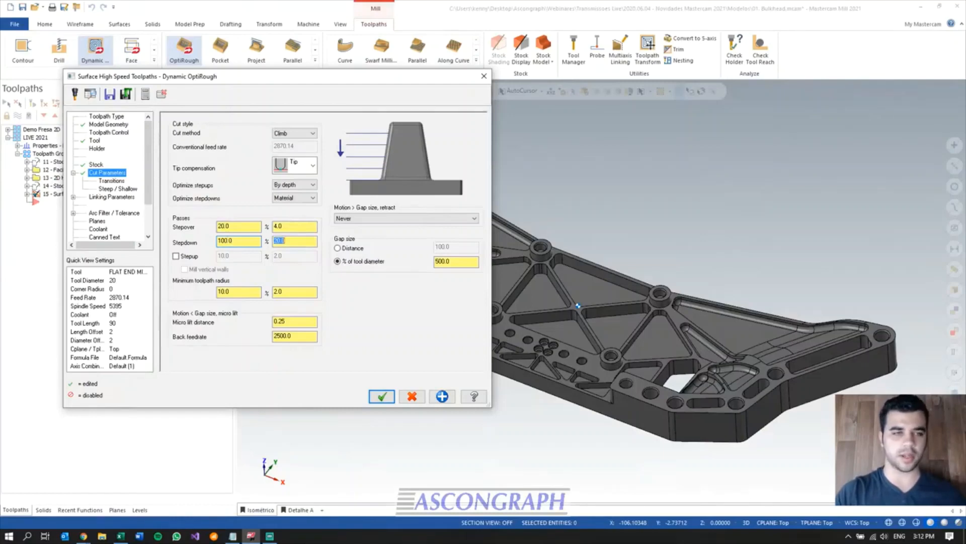
{"action": "key", "text": "Tab"}
{"action": "key", "text": "Tab"}
{"action": "key", "text": "Tab"}
{"action": "left_click", "coordinate": [187, 256]}
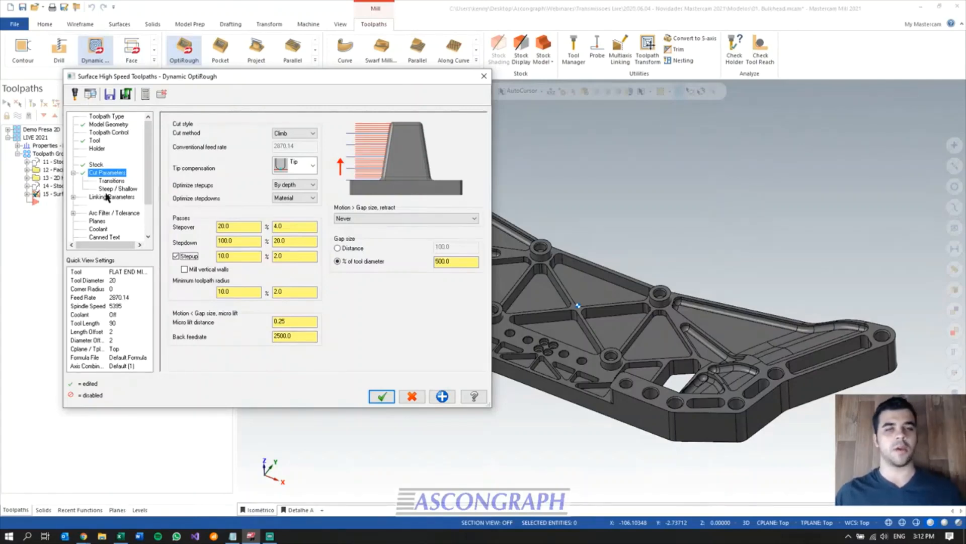
{"action": "left_click_drag", "start_coordinate": [348, 80], "coordinate": [291, 31]}
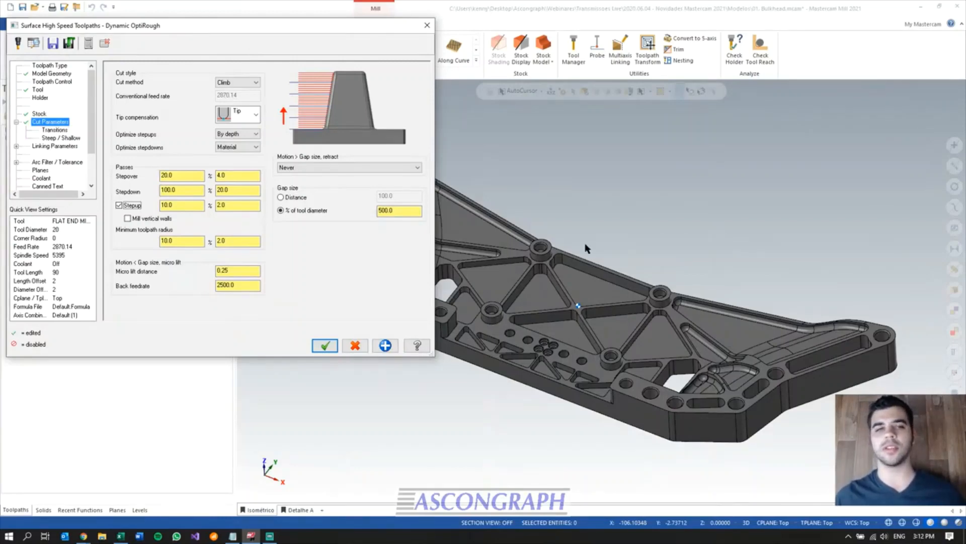
- Enable skipping pockets smaller than 250% of the tool diameter (50.0) in the Dynamic OptiRough toolpath control settings
{"action": "left_click_drag", "start_coordinate": [270, 32], "coordinate": [323, 60]}
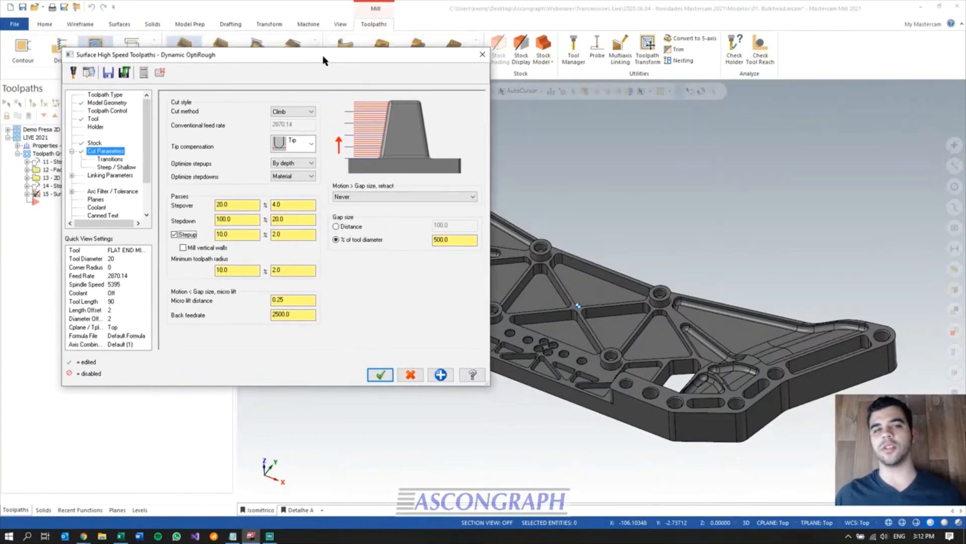
{"action": "left_click", "coordinate": [113, 109]}
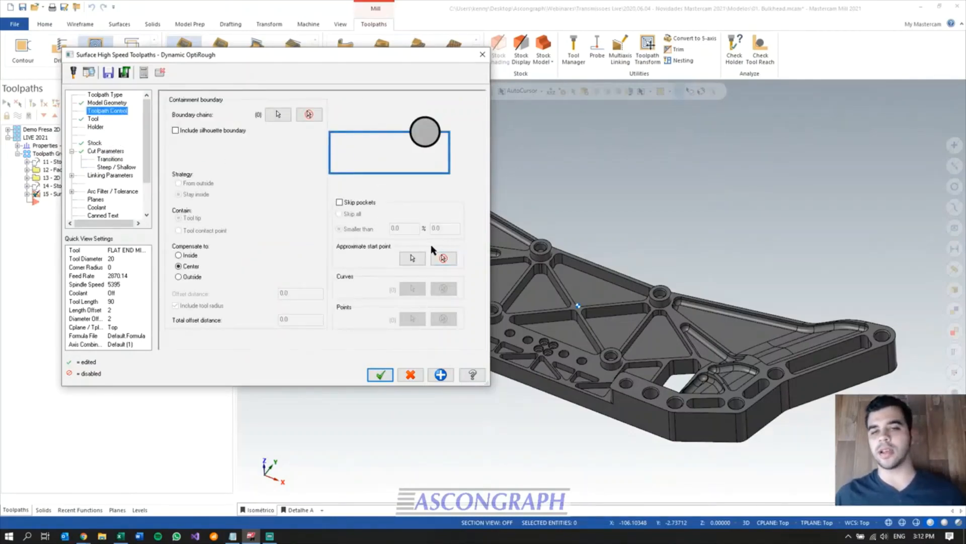
{"action": "left_click", "coordinate": [339, 201]}
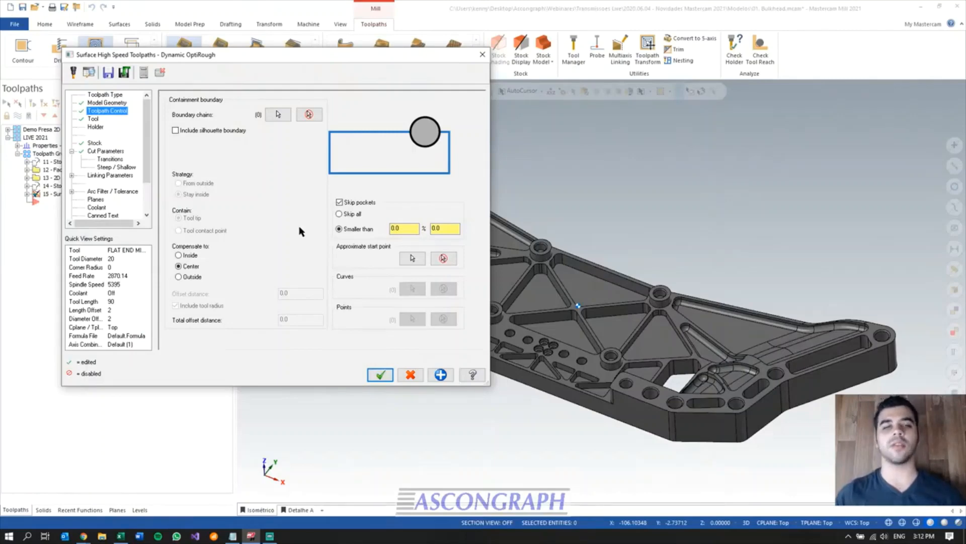
{"action": "double_click", "coordinate": [400, 228]}
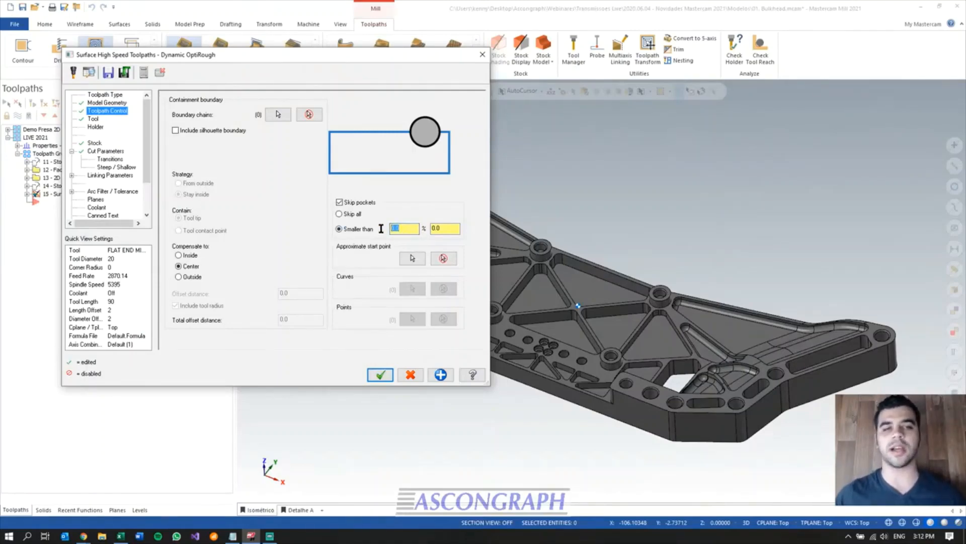
{"action": "double_click", "coordinate": [446, 227]}
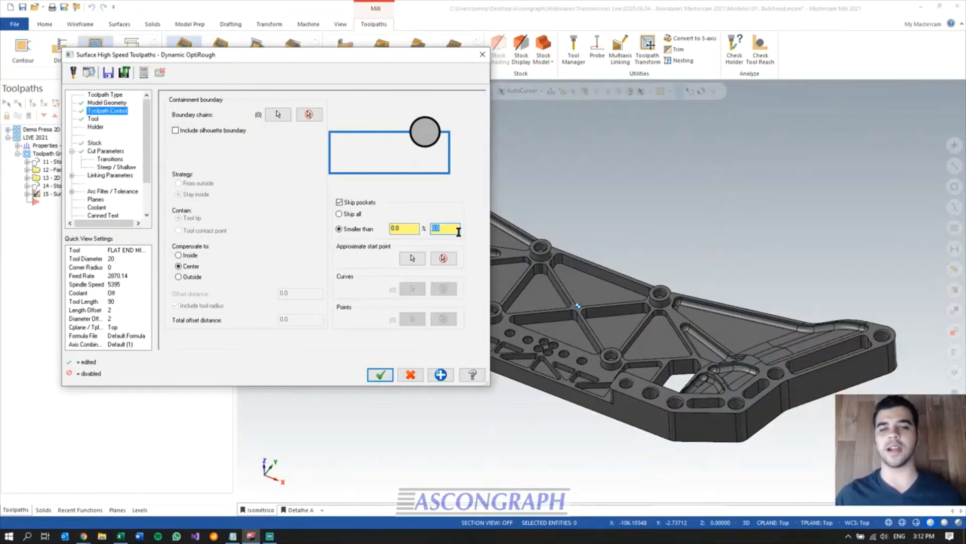
{"action": "double_click", "coordinate": [406, 227]}
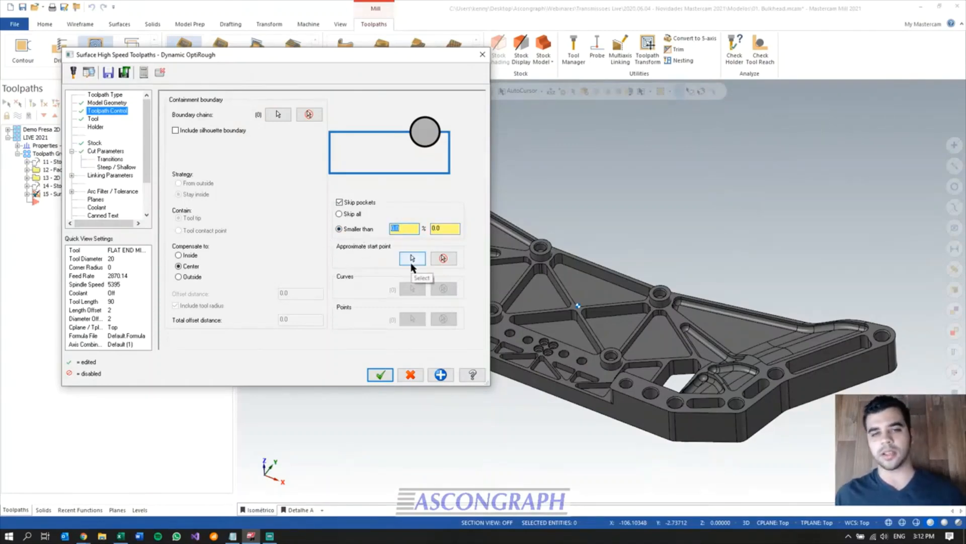
{"action": "type", "text": "2"}
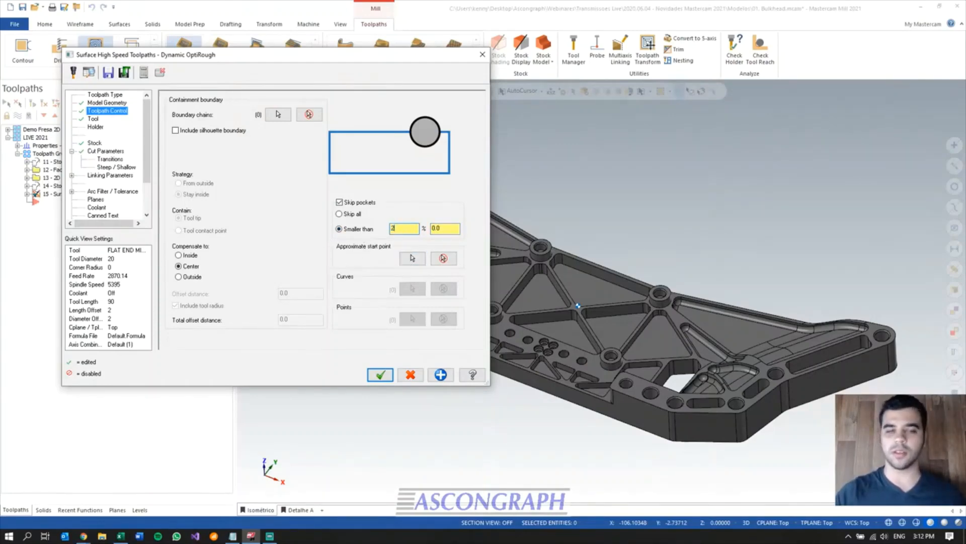
{"action": "key", "text": "Return"}
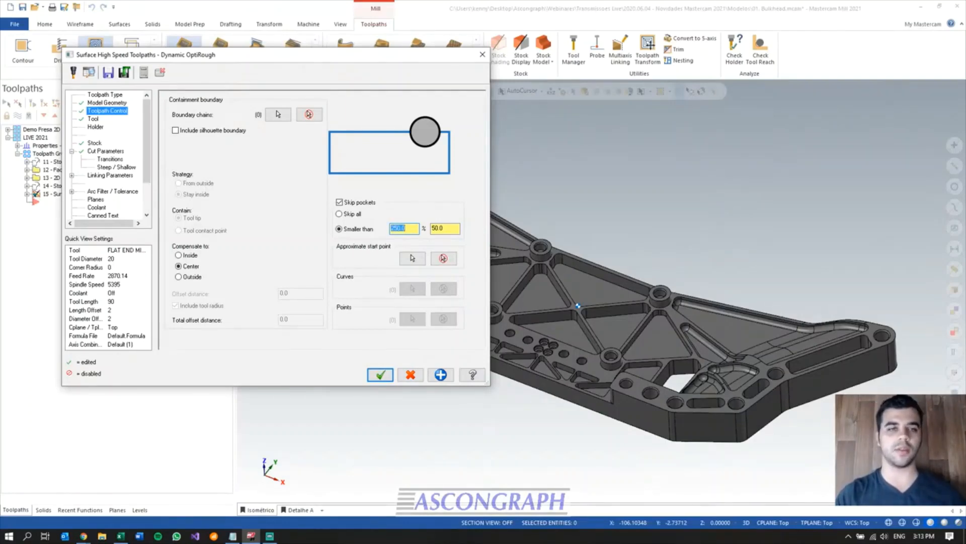
- Review the linking parameters and generate the rest roughing toolpath, accepting the min/max limits of the machining data as containment
{"action": "left_click", "coordinate": [110, 176]}
{"action": "left_click_drag", "start_coordinate": [194, 54], "coordinate": [244, 46]}
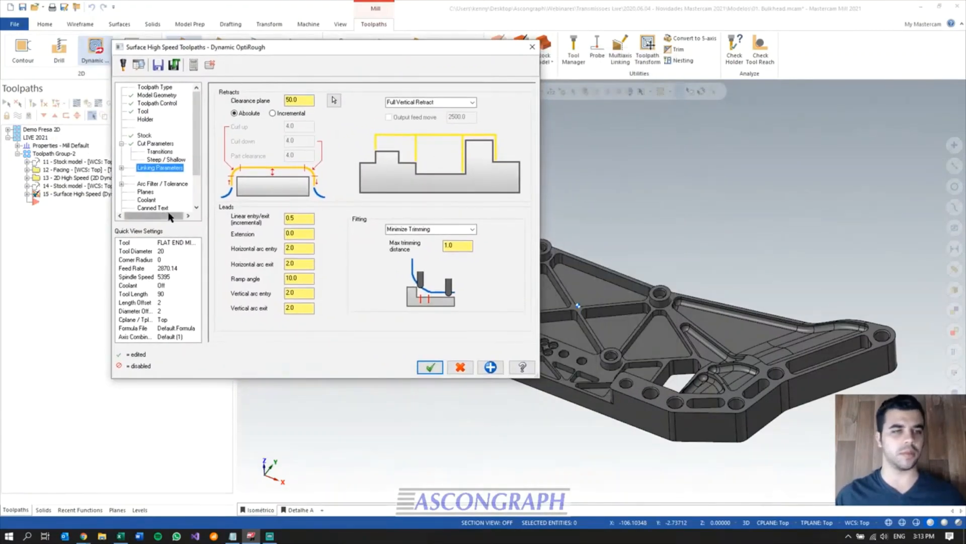
{"action": "left_click", "coordinate": [429, 367]}
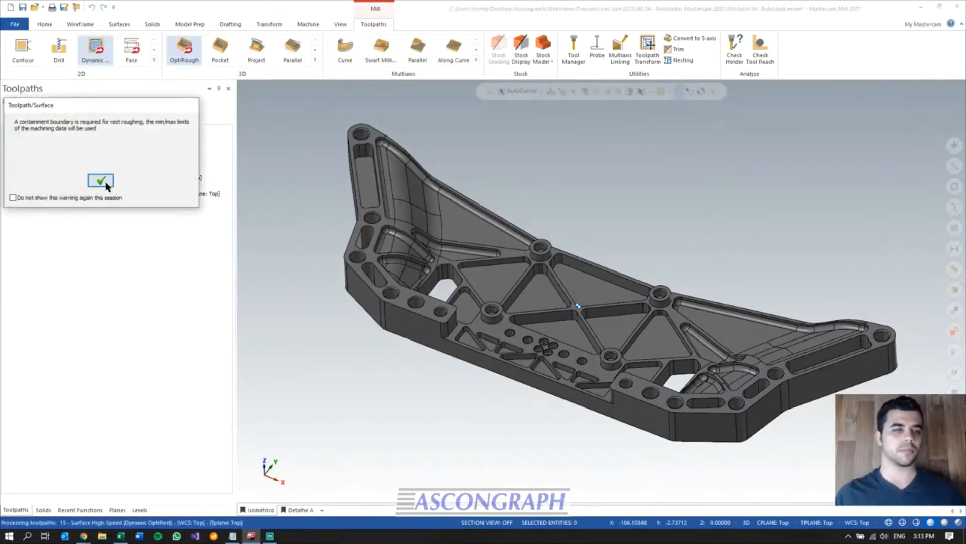
{"action": "left_click", "coordinate": [101, 180]}
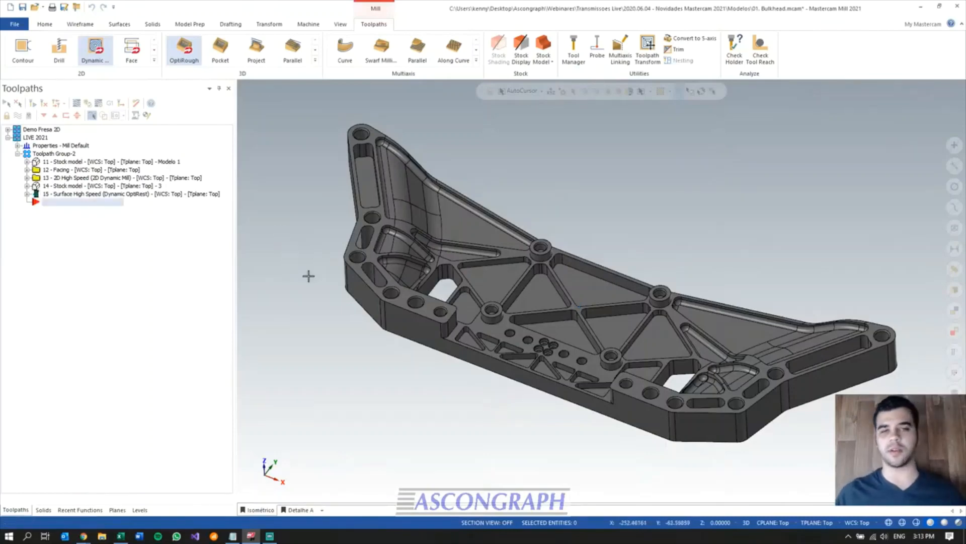
- Examine the generated rest roughing toolpath over the bulkhead's pockets, ribs and bosses from several angles
{"action": "scroll", "coordinate": [584, 203], "scroll_direction": "up", "scroll_amount": 1}
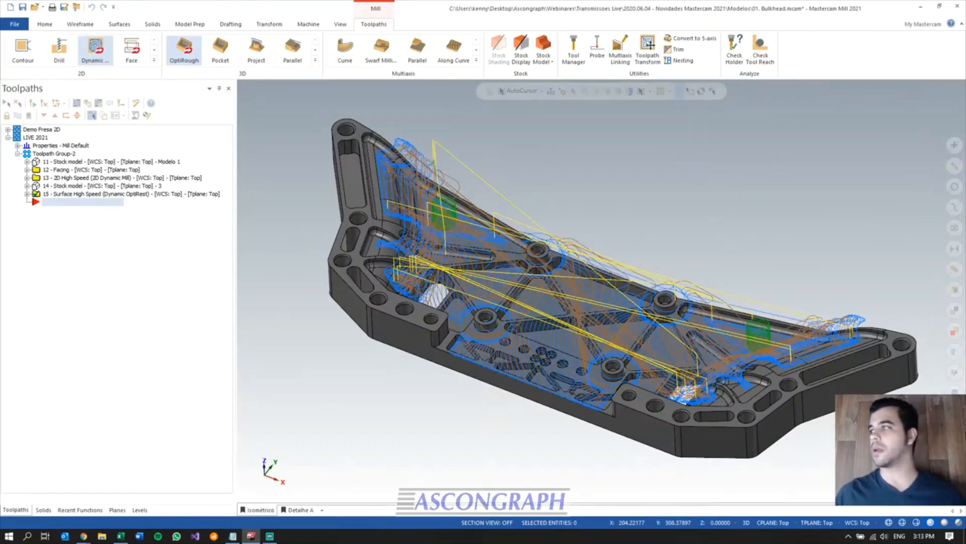
{"action": "scroll", "coordinate": [531, 302], "scroll_direction": "up", "scroll_amount": 2}
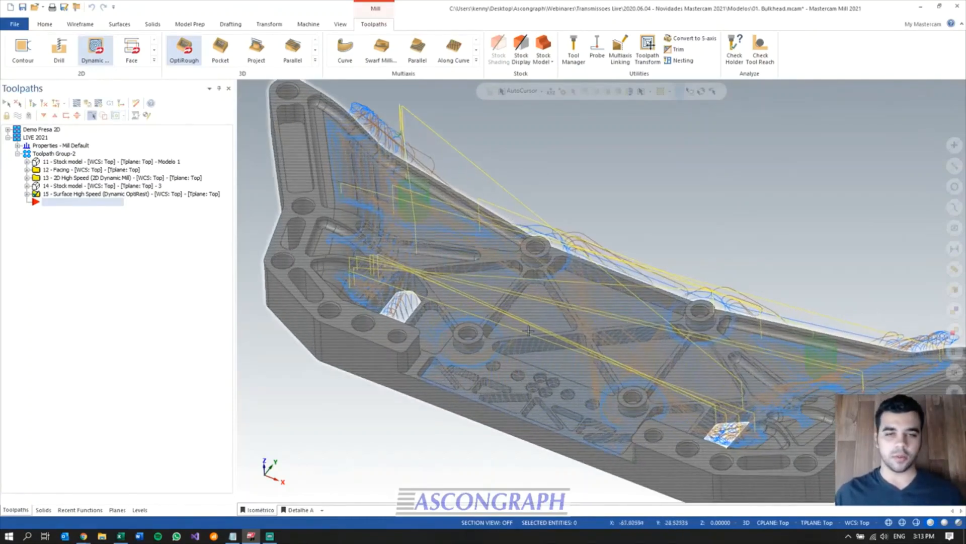
{"action": "mouse_move", "coordinate": [529, 340]}
{"action": "middle_mouse_down"}
{"action": "mouse_move", "coordinate": [577, 319]}
{"action": "mouse_move", "coordinate": [544, 374]}
{"action": "mouse_move", "coordinate": [482, 308]}
{"action": "mouse_move", "coordinate": [505, 183]}
{"action": "middle_mouse_up"}
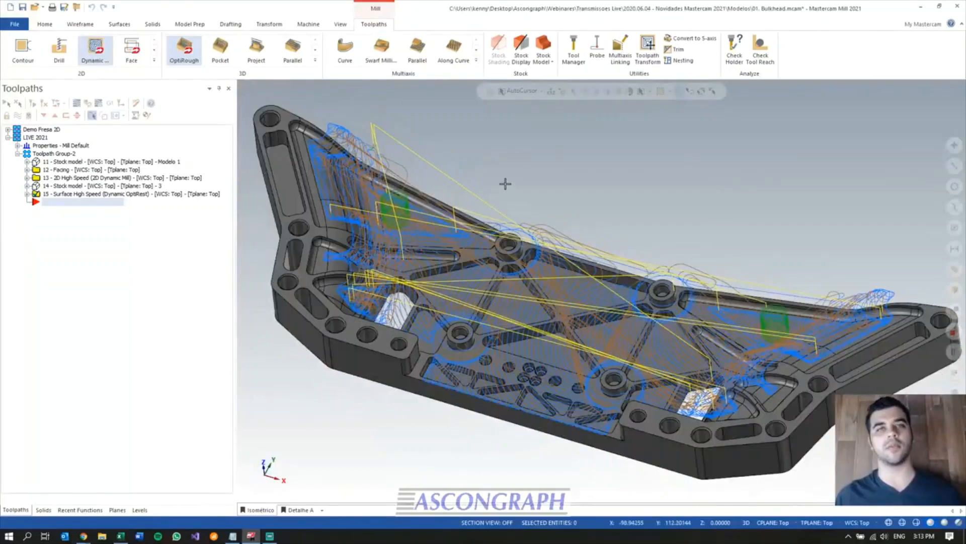
{"action": "scroll", "coordinate": [564, 241], "scroll_direction": "up", "scroll_amount": 4}
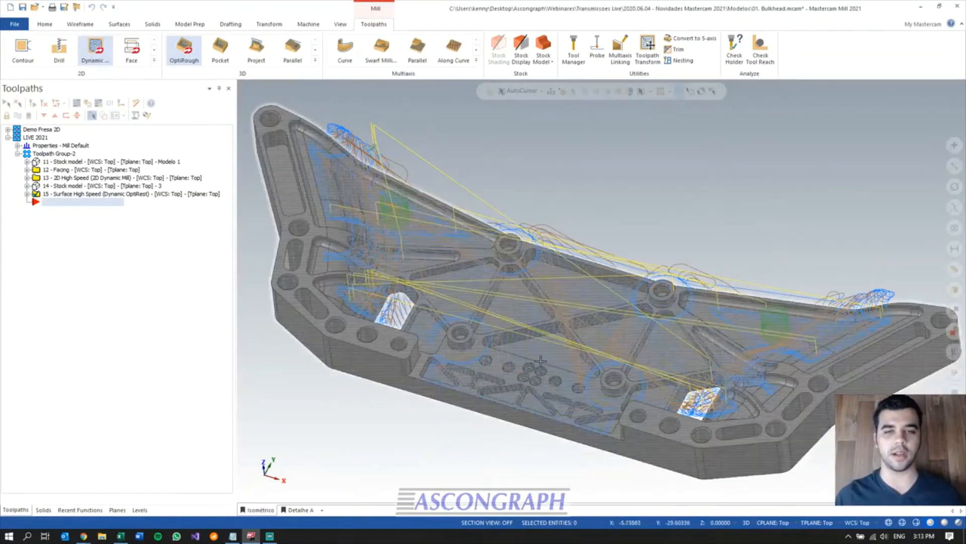
{"action": "scroll", "coordinate": [569, 239], "scroll_direction": "down", "scroll_amount": 2}
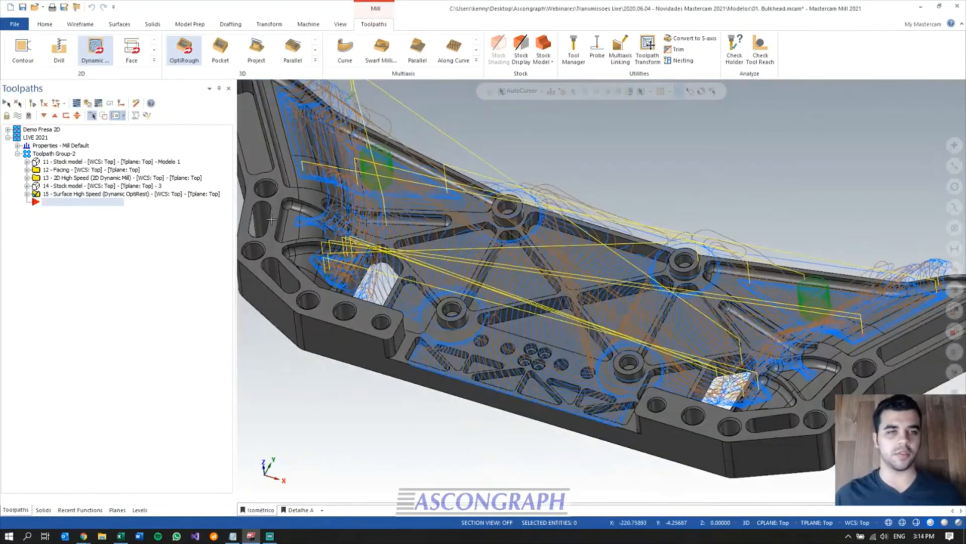
{"action": "middle_click_drag", "start_coordinate": [439, 398], "coordinate": [440, 373]}
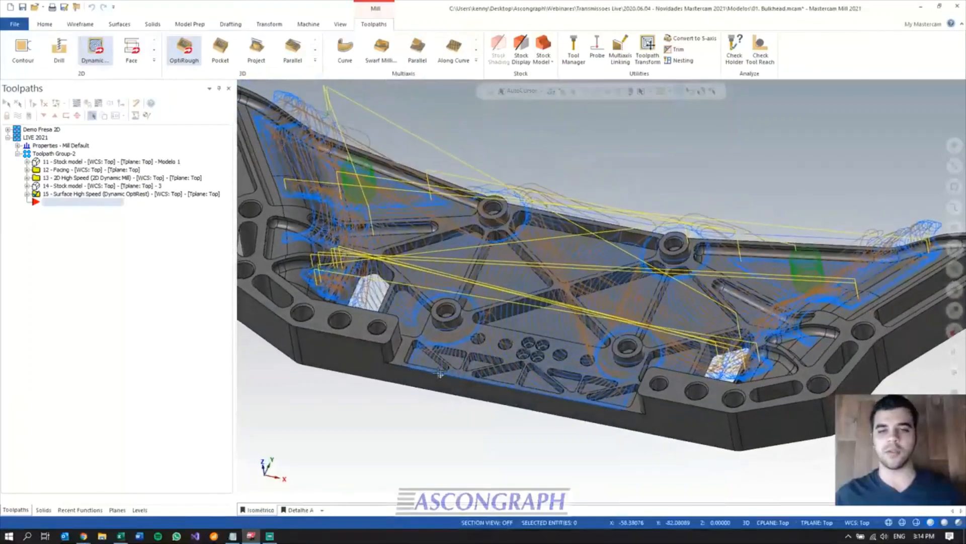
{"action": "scroll", "coordinate": [527, 443], "scroll_direction": "down", "scroll_amount": 2}
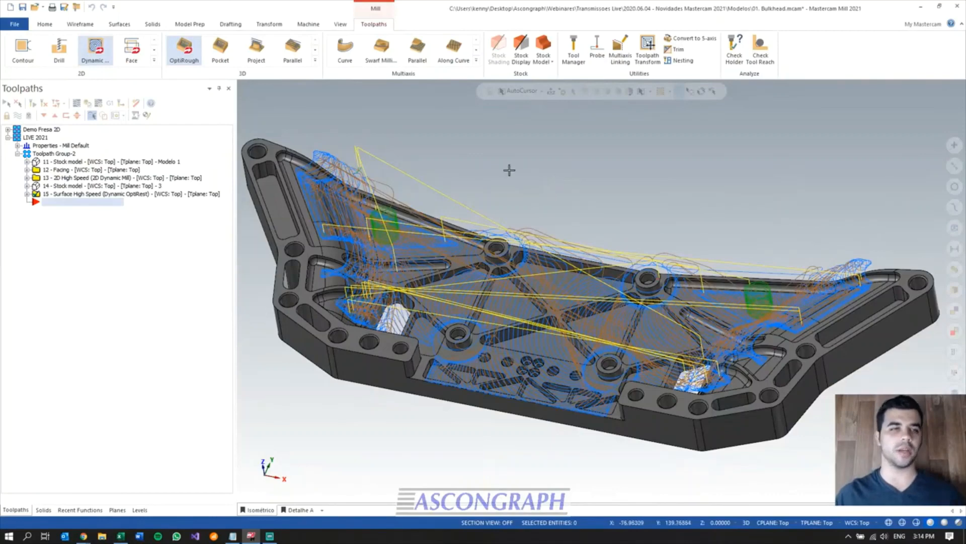
- Start a 2D Dynamic Mill toolpath with the Stay inside strategy and select the six central triangular pocket floors as machining regions
{"action": "left_click", "coordinate": [99, 60]}
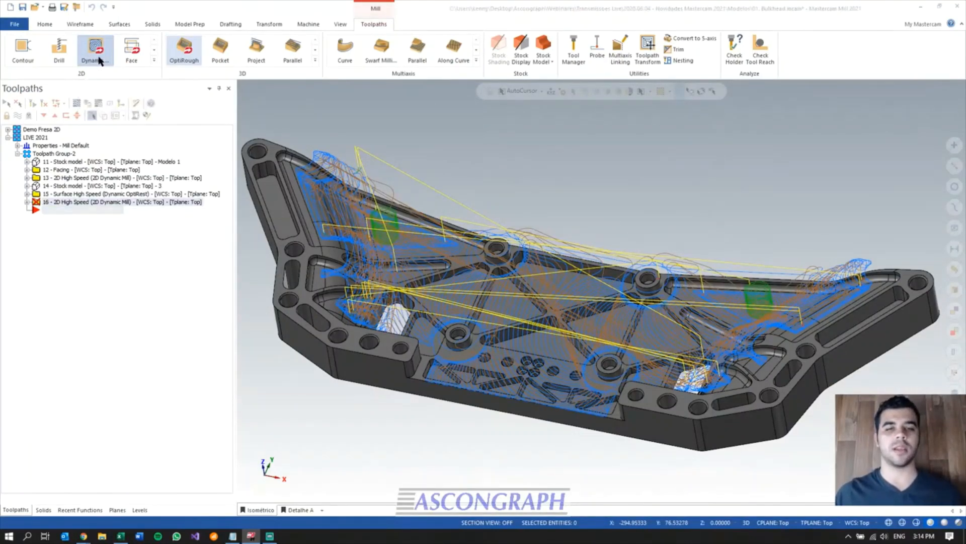
{"action": "mouse_move", "coordinate": [200, 105]}
{"action": "left_mouse_down"}
{"action": "mouse_move", "coordinate": [264, 101]}
{"action": "mouse_move", "coordinate": [211, 102]}
{"action": "left_mouse_up"}
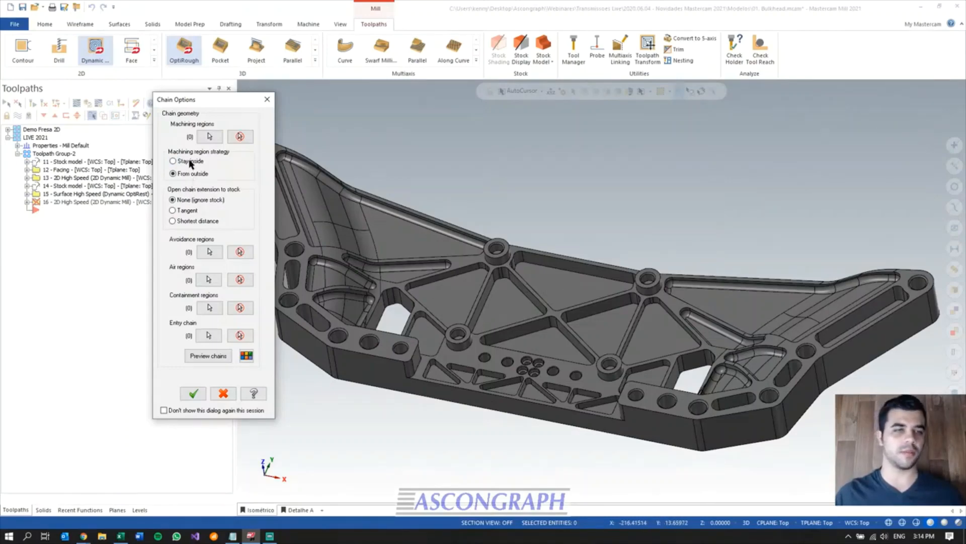
{"action": "left_click", "coordinate": [210, 137]}
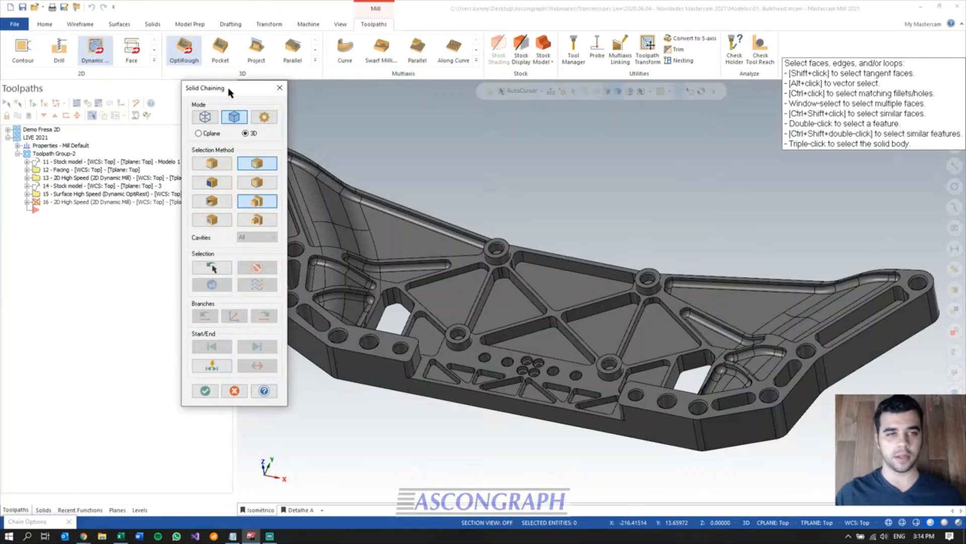
{"action": "left_click_drag", "start_coordinate": [229, 94], "coordinate": [204, 94]}
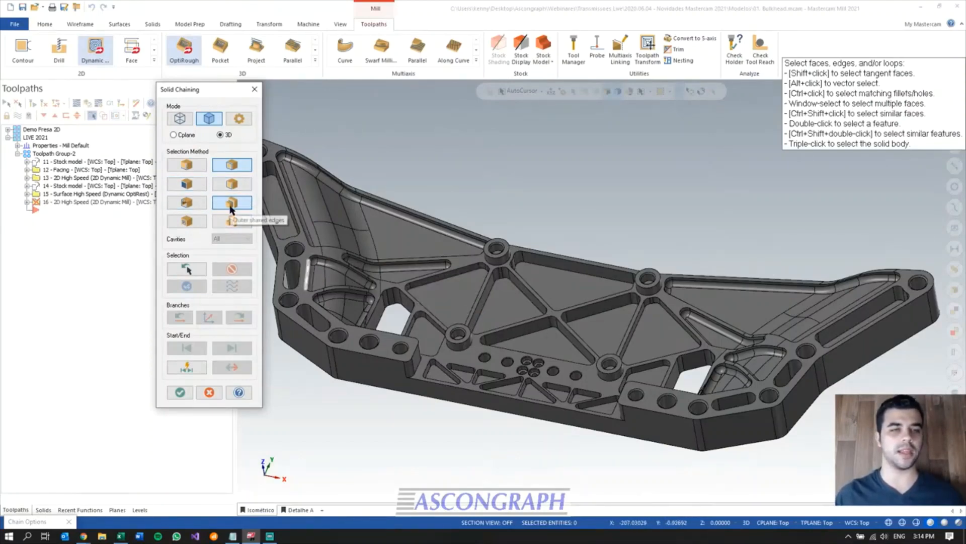
{"action": "left_click", "coordinate": [195, 191]}
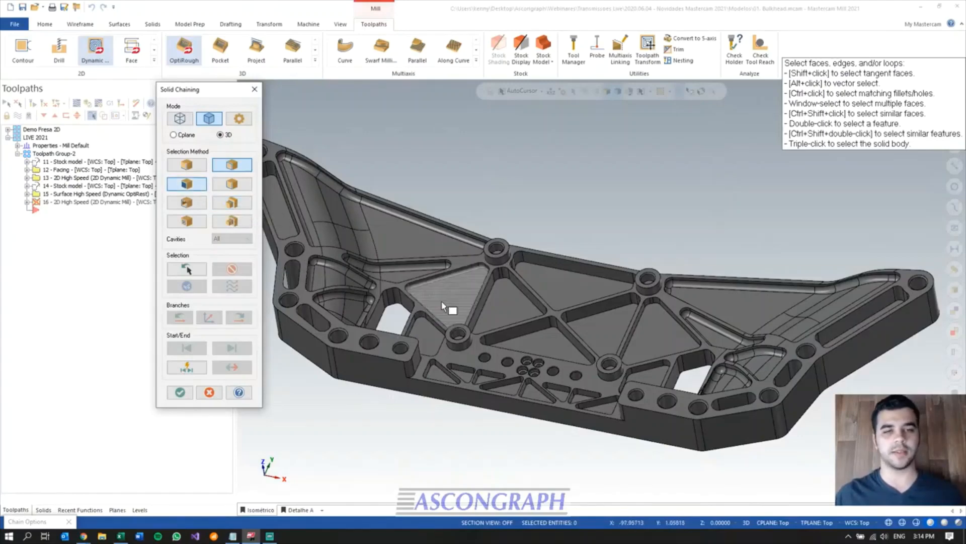
{"action": "left_click", "coordinate": [460, 317]}
{"action": "left_click", "coordinate": [500, 317]}
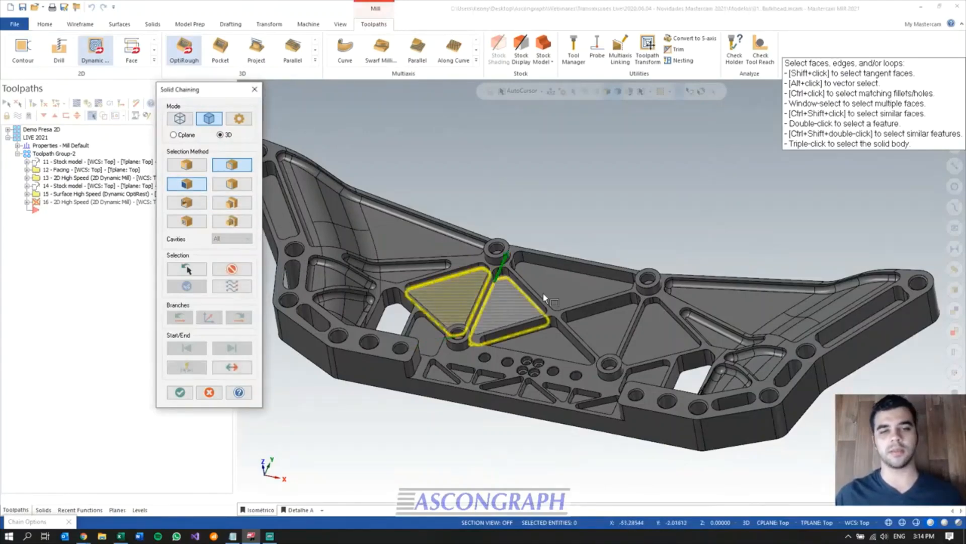
{"action": "left_click", "coordinate": [549, 288]}
{"action": "left_click", "coordinate": [536, 347]}
{"action": "left_click", "coordinate": [607, 336]}
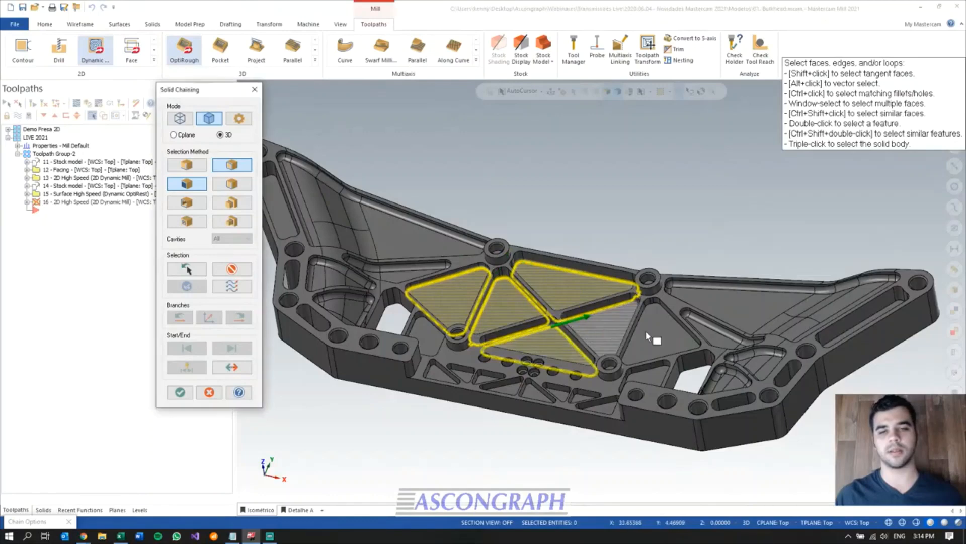
{"action": "left_click", "coordinate": [660, 337]}
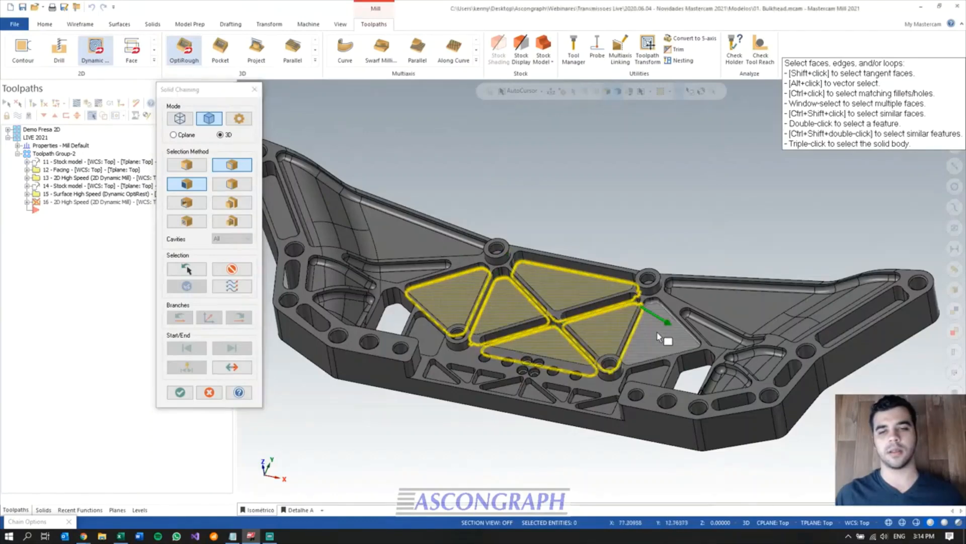
{"action": "left_click", "coordinate": [179, 392]}
- Preview the chained machining regions on the bulkhead and accept the chain options
{"action": "left_click", "coordinate": [205, 356]}
{"action": "middle_click_drag", "start_coordinate": [555, 328], "coordinate": [536, 303]}
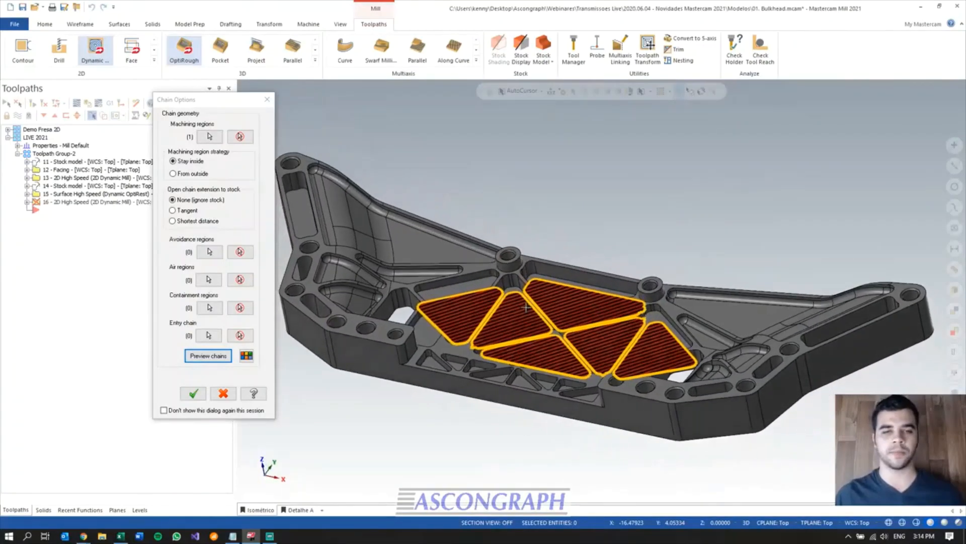
{"action": "left_click", "coordinate": [193, 397]}
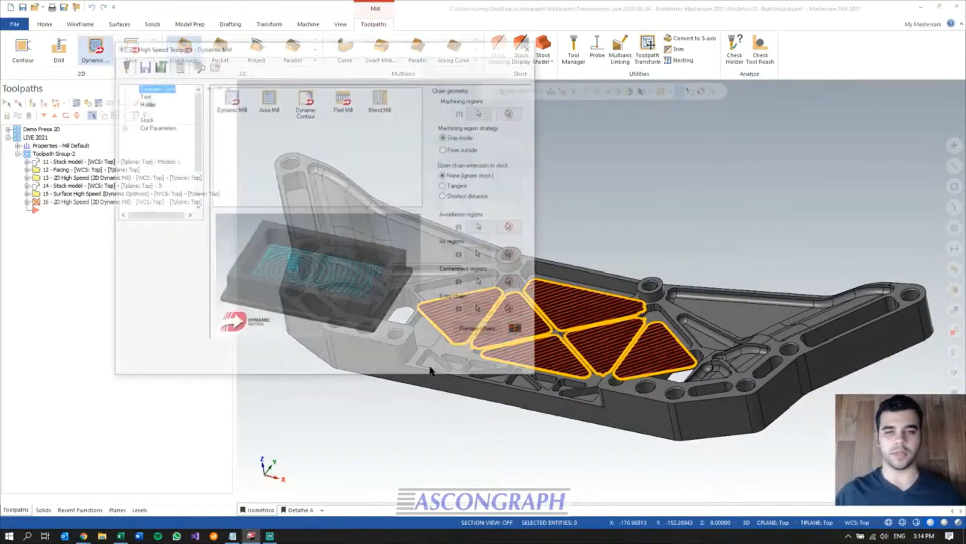
- Choose the 10.0 flat endmill as the tool for the Dynamic Mill toolpath
{"action": "left_click", "coordinate": [143, 94]}
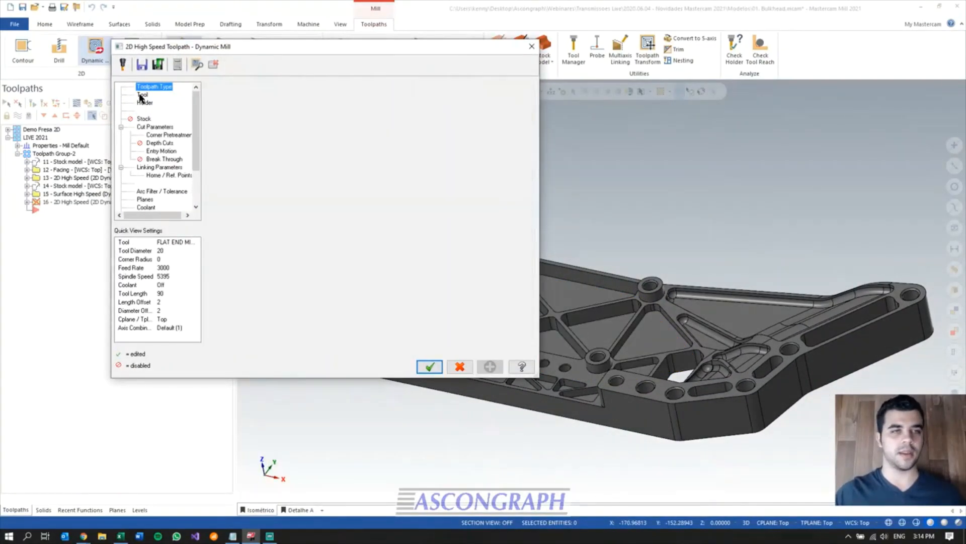
{"action": "left_click", "coordinate": [267, 139]}
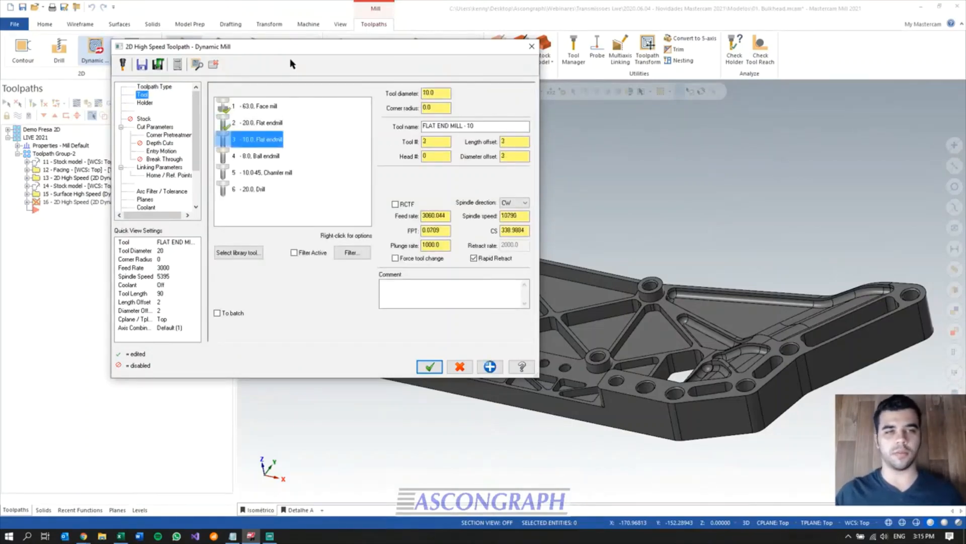
{"action": "mouse_move", "coordinate": [296, 50]}
{"action": "left_mouse_down"}
{"action": "mouse_move", "coordinate": [230, 87]}
{"action": "mouse_move", "coordinate": [248, 65]}
{"action": "mouse_move", "coordinate": [307, 66]}
{"action": "left_mouse_up"}
{"action": "left_click", "coordinate": [278, 157]}
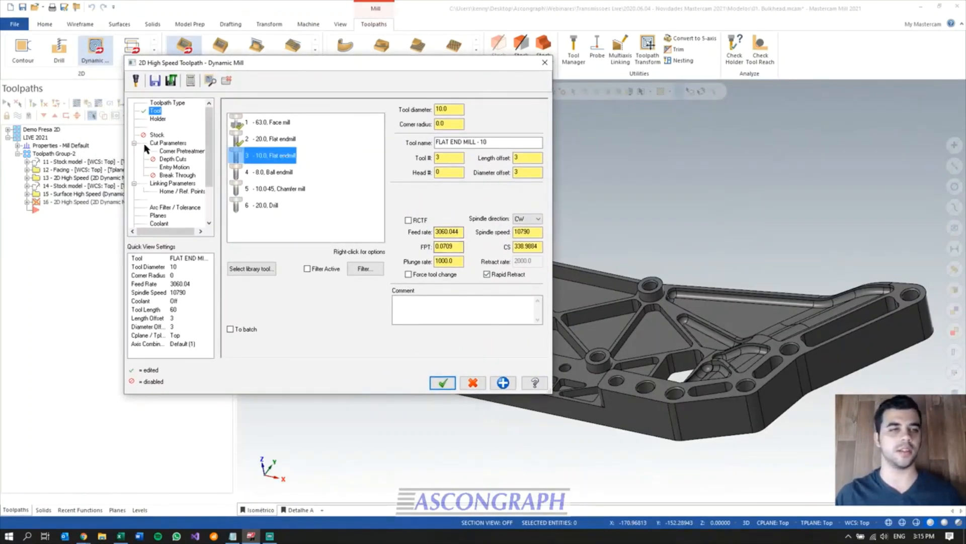
- Review the cut parameters and turn off corner pretreatment for the Dynamic Mill toolpath
{"action": "left_click", "coordinate": [164, 144]}
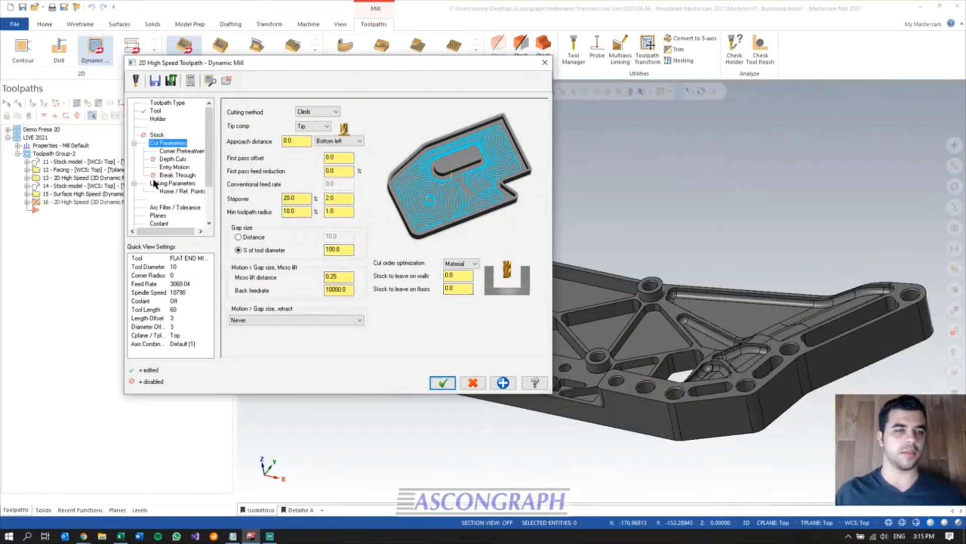
{"action": "left_click", "coordinate": [178, 151]}
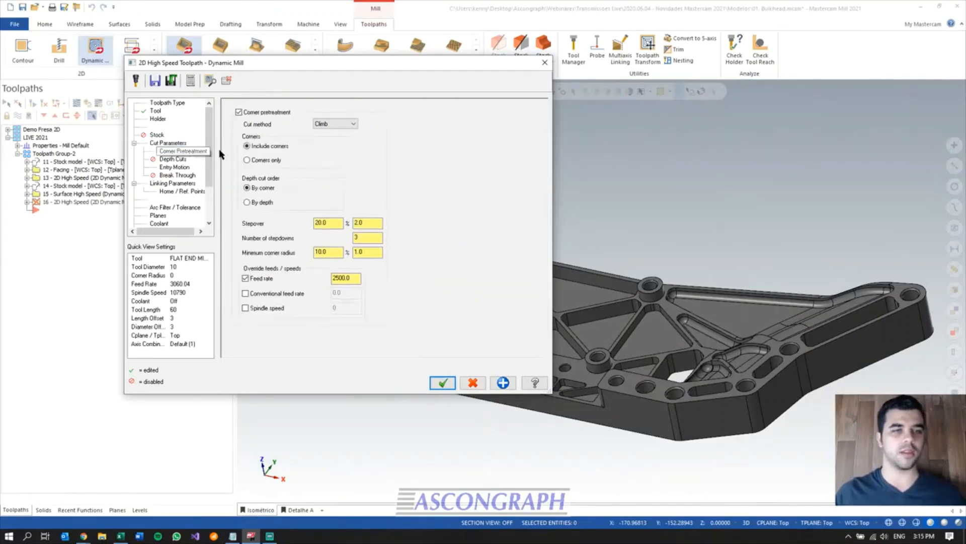
{"action": "left_click", "coordinate": [239, 113]}
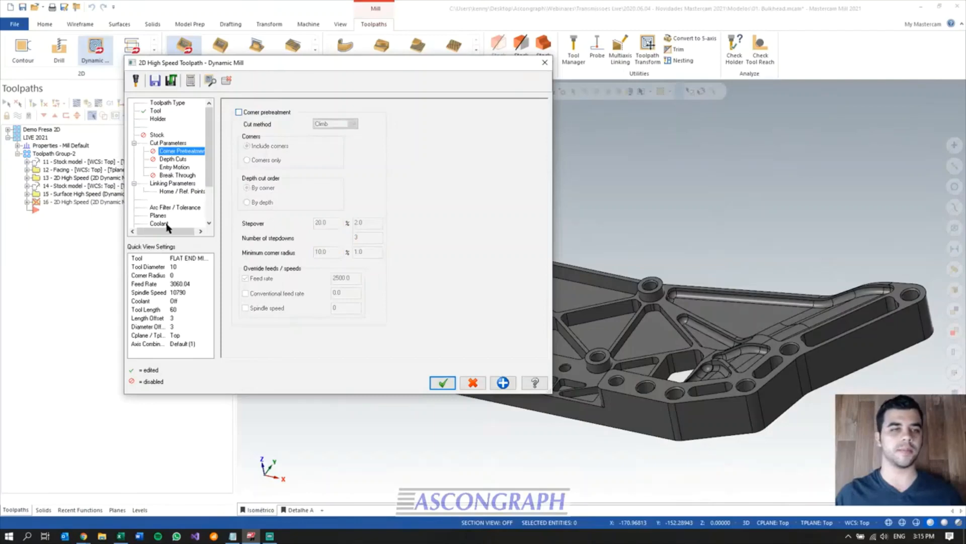
- Set the Dynamic Mill toolpath's top of stock to 19.0 by picking a point on the rib intersection between the pockets
{"action": "left_click", "coordinate": [171, 184]}
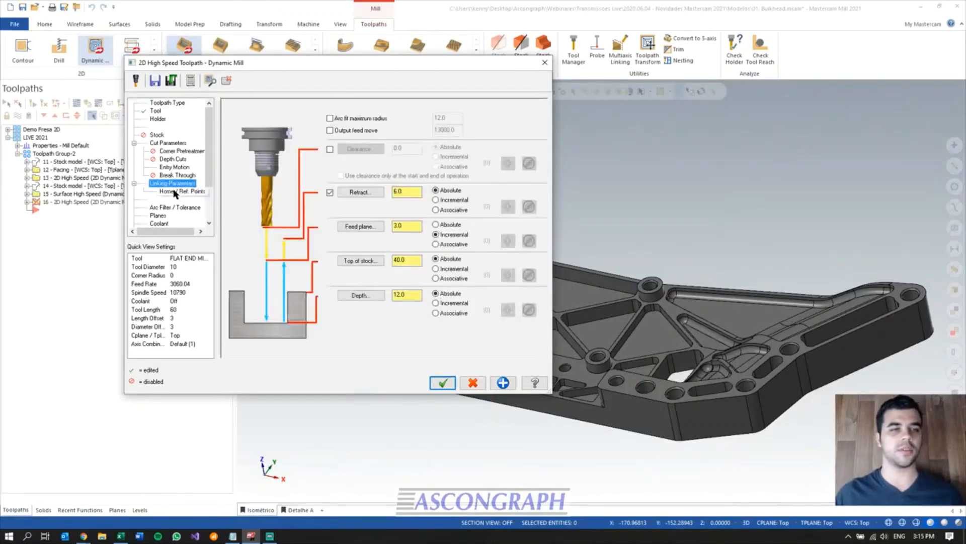
{"action": "left_click", "coordinate": [372, 261]}
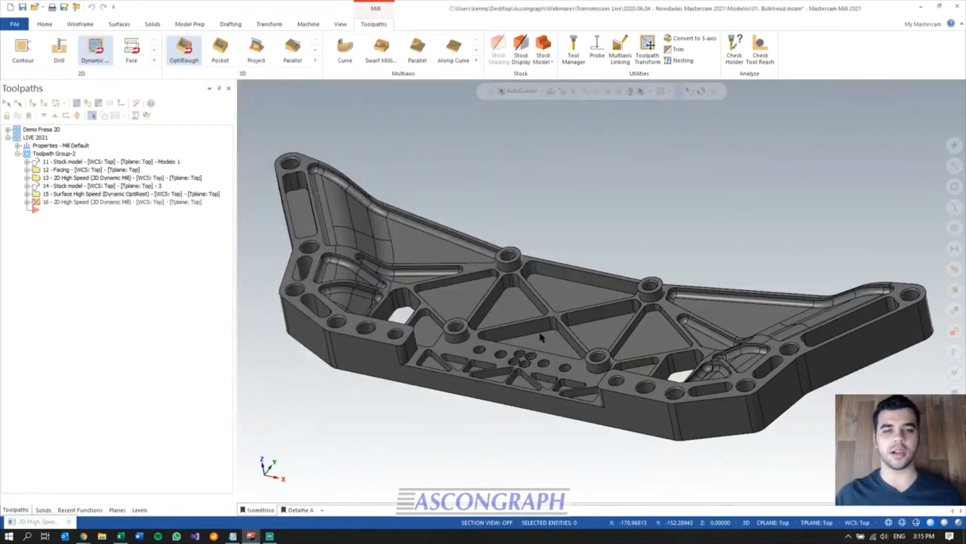
{"action": "left_click", "coordinate": [550, 322]}
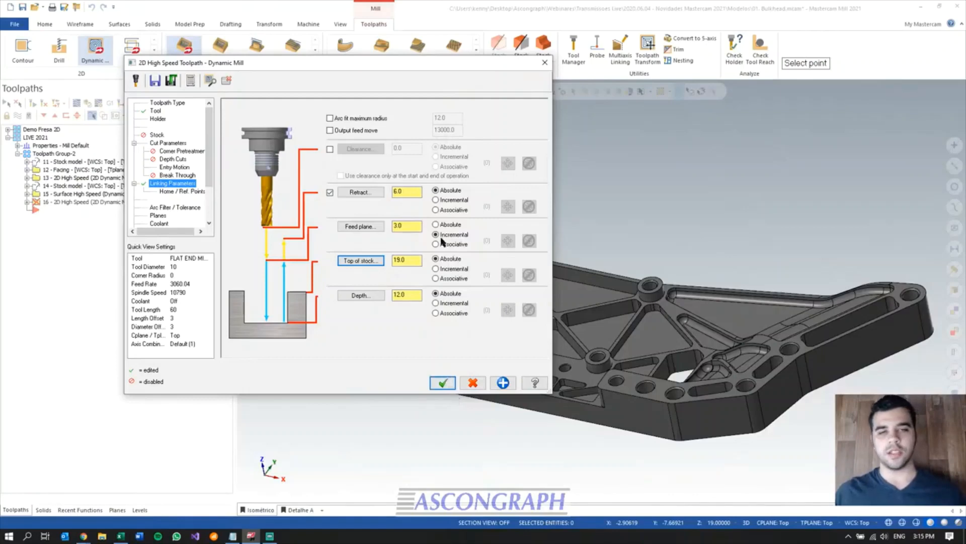
- Enable the arc fit maximum radius in the linking parameters and generate the Dynamic Mill toolpath
{"action": "left_click_drag", "start_coordinate": [357, 76], "coordinate": [322, 99]}
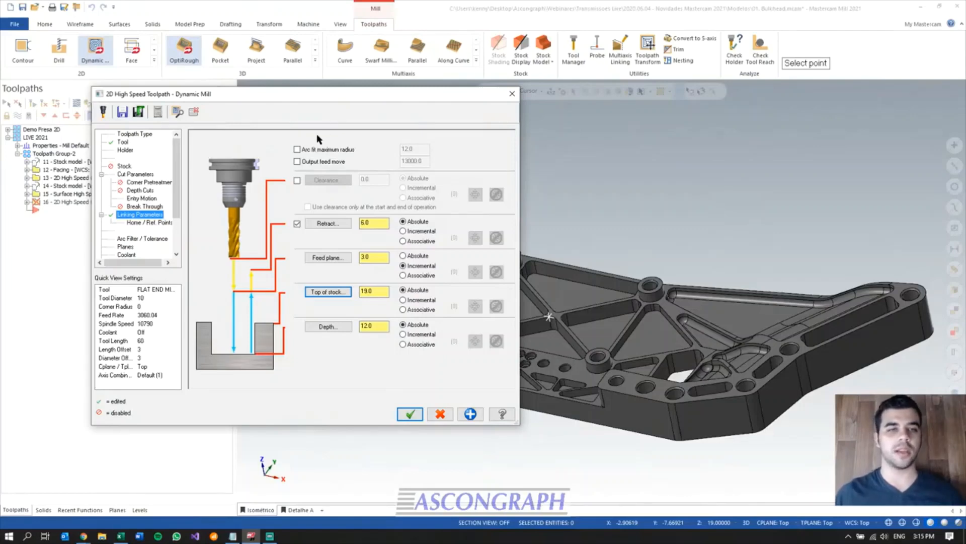
{"action": "left_click", "coordinate": [316, 149]}
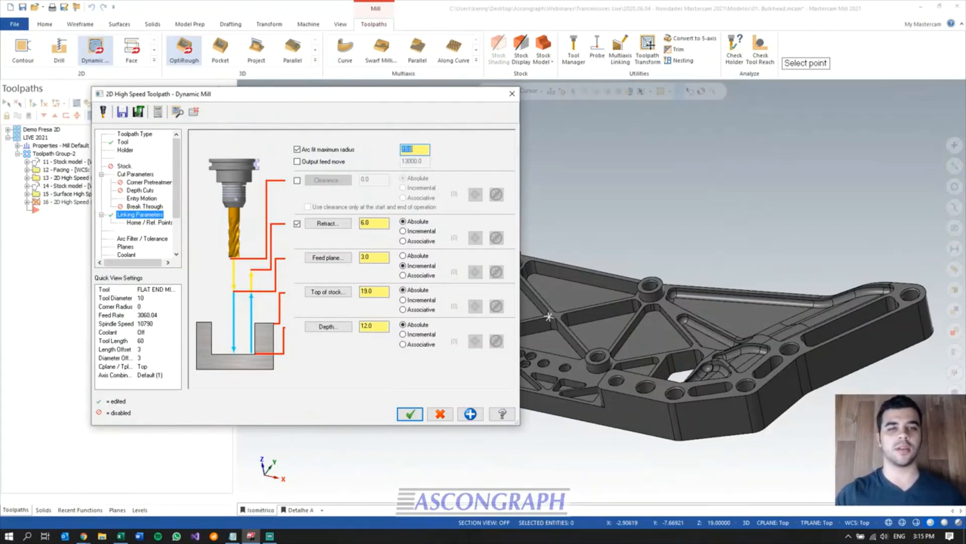
{"action": "left_click", "coordinate": [410, 414]}
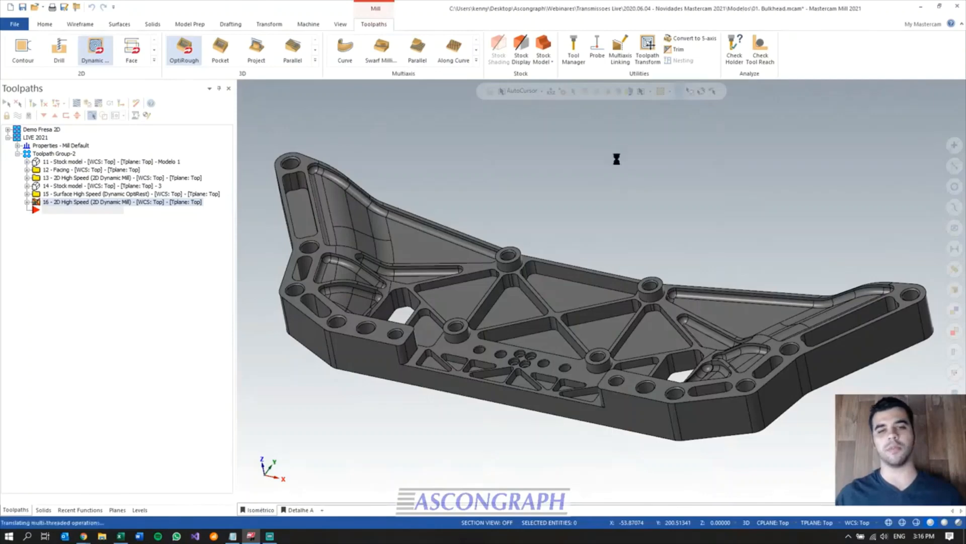
- Examine the Dynamic Mill toolpath in the six triangular pockets, including the entry helices and the linking moves between pockets
{"action": "scroll", "coordinate": [492, 283], "scroll_direction": "up", "scroll_amount": 2}
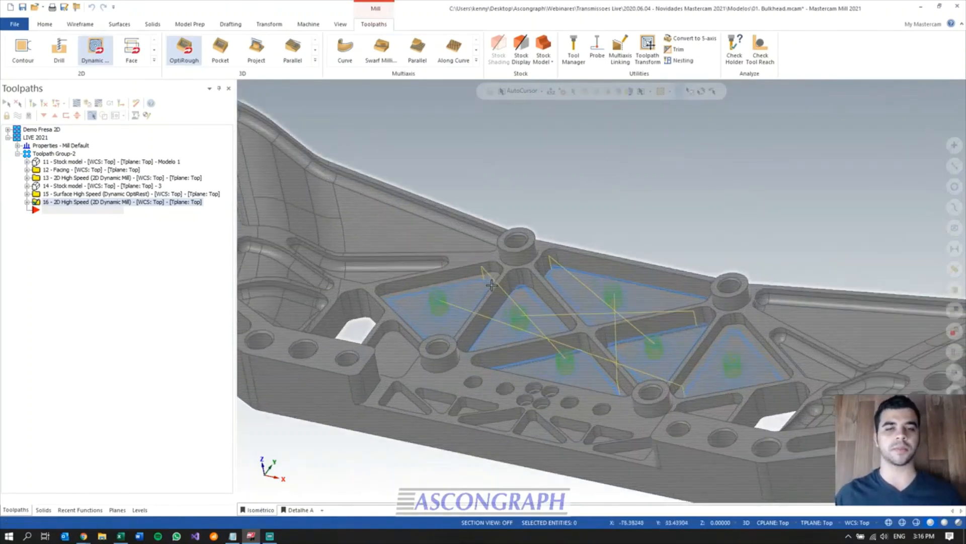
{"action": "mouse_move", "coordinate": [492, 283]}
{"action": "middle_mouse_down"}
{"action": "mouse_move", "coordinate": [537, 250]}
{"action": "mouse_move", "coordinate": [512, 265]}
{"action": "mouse_move", "coordinate": [508, 348]}
{"action": "mouse_move", "coordinate": [507, 283]}
{"action": "mouse_move", "coordinate": [501, 288]}
{"action": "middle_mouse_up"}
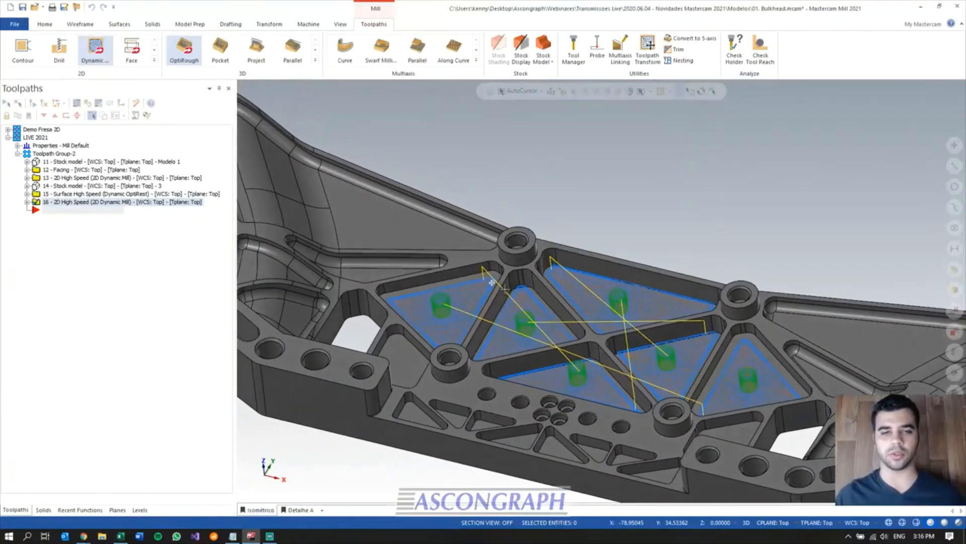
{"action": "scroll", "coordinate": [423, 136], "scroll_direction": "down", "scroll_amount": 5}
{"action": "mouse_move", "coordinate": [484, 240]}
{"action": "middle_mouse_down"}
{"action": "mouse_move", "coordinate": [483, 277]}
{"action": "mouse_move", "coordinate": [482, 260]}
{"action": "middle_mouse_up"}
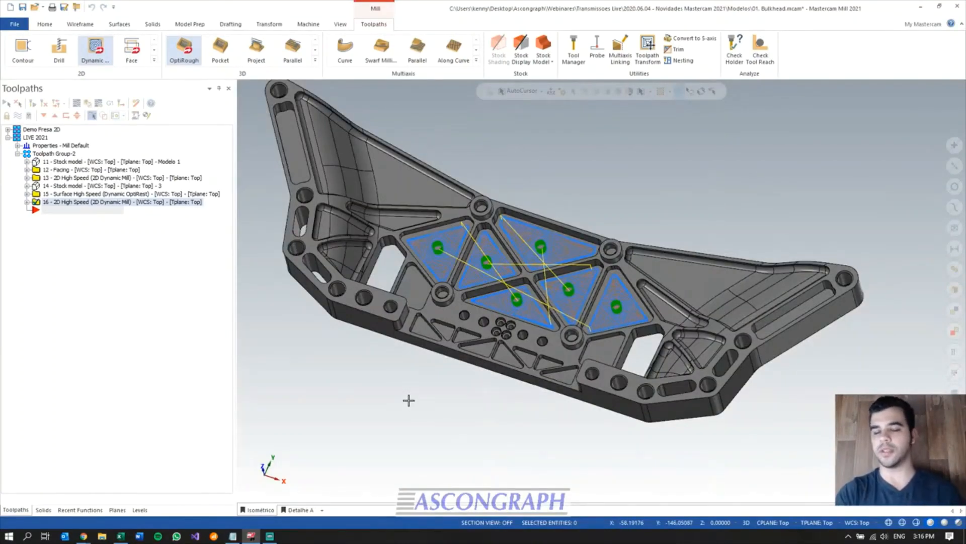
{"action": "scroll", "coordinate": [485, 441], "scroll_direction": "down", "scroll_amount": 2}
{"action": "scroll", "coordinate": [436, 247], "scroll_direction": "up", "scroll_amount": 2}
{"action": "mouse_move", "coordinate": [545, 374]}
{"action": "middle_mouse_down"}
{"action": "mouse_move", "coordinate": [561, 388]}
{"action": "mouse_move", "coordinate": [555, 381]}
{"action": "middle_mouse_up"}
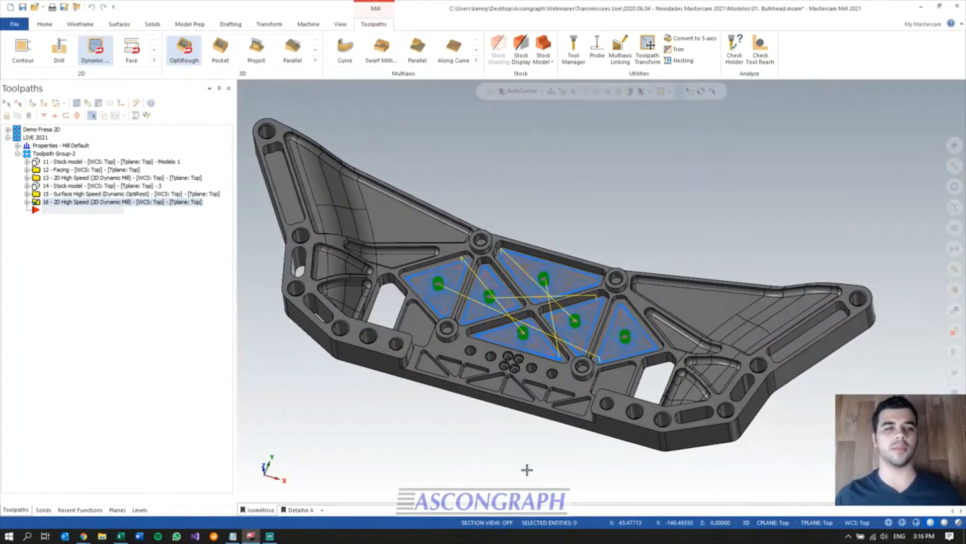
{"action": "scroll", "coordinate": [763, 179], "scroll_direction": "down", "scroll_amount": 2}
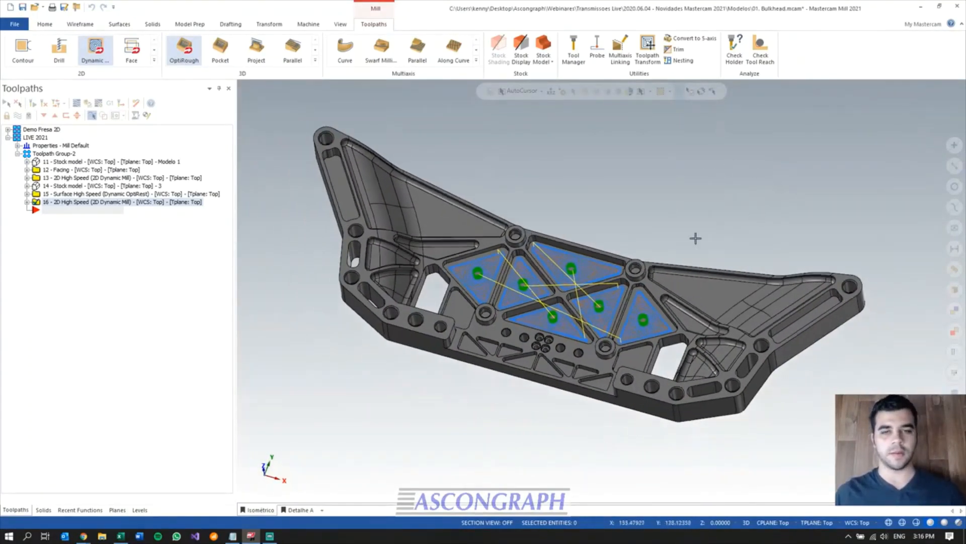
{"action": "mouse_move", "coordinate": [518, 280]}
{"action": "middle_mouse_down"}
{"action": "mouse_move", "coordinate": [529, 254]}
{"action": "mouse_move", "coordinate": [512, 285]}
{"action": "middle_mouse_up"}
{"action": "scroll", "coordinate": [520, 415], "scroll_direction": "down", "scroll_amount": 3}
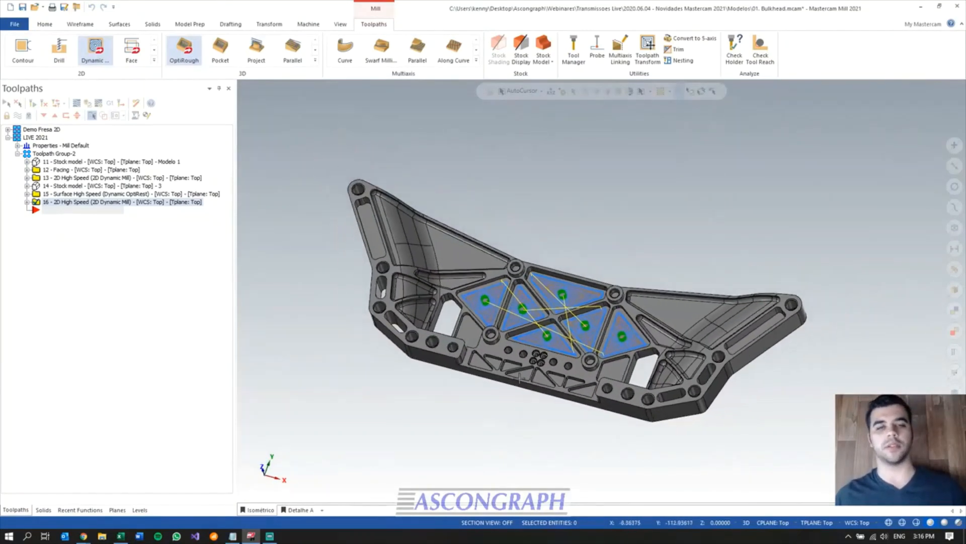
{"action": "scroll", "coordinate": [595, 260], "scroll_direction": "up", "scroll_amount": 2}
{"action": "scroll", "coordinate": [584, 243], "scroll_direction": "up", "scroll_amount": 1}
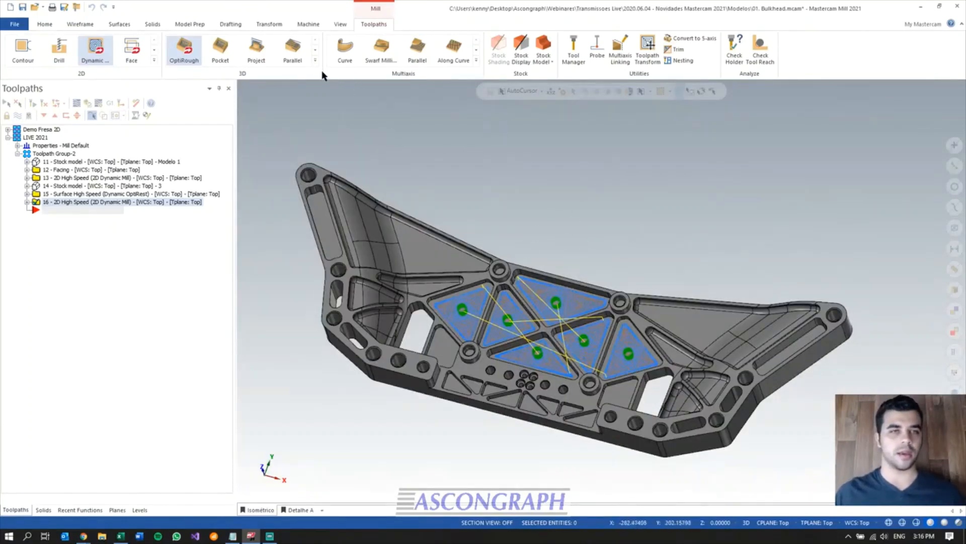
- Start a Raster finishing toolpath and move its settings dialog clear of the bulkhead's curved corner pocket
{"action": "left_click", "coordinate": [316, 61]}
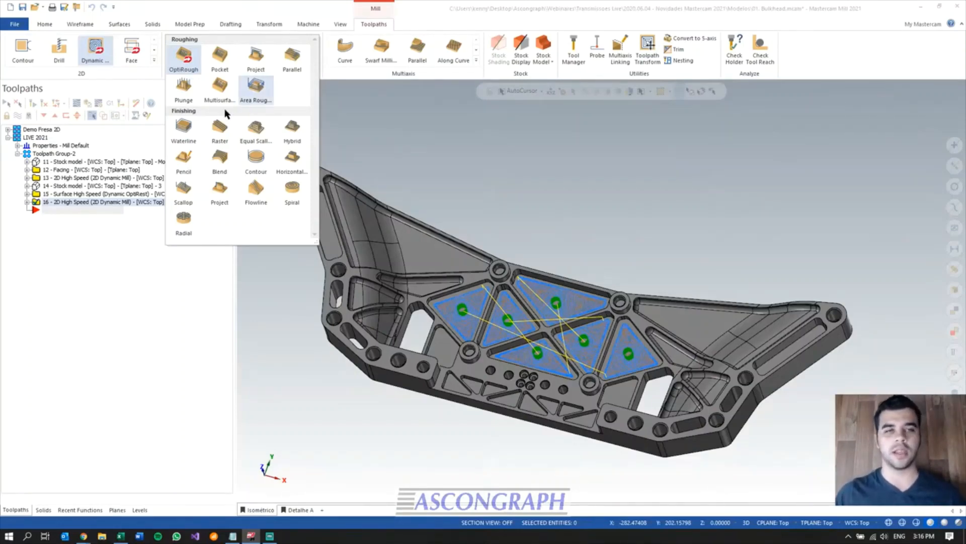
{"action": "left_click", "coordinate": [220, 129]}
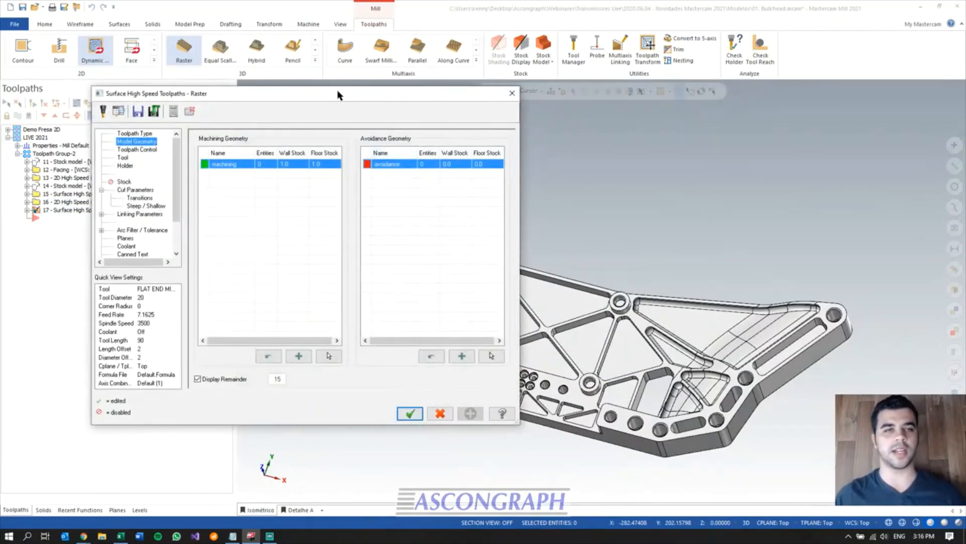
{"action": "left_click_drag", "start_coordinate": [337, 93], "coordinate": [765, 37]}
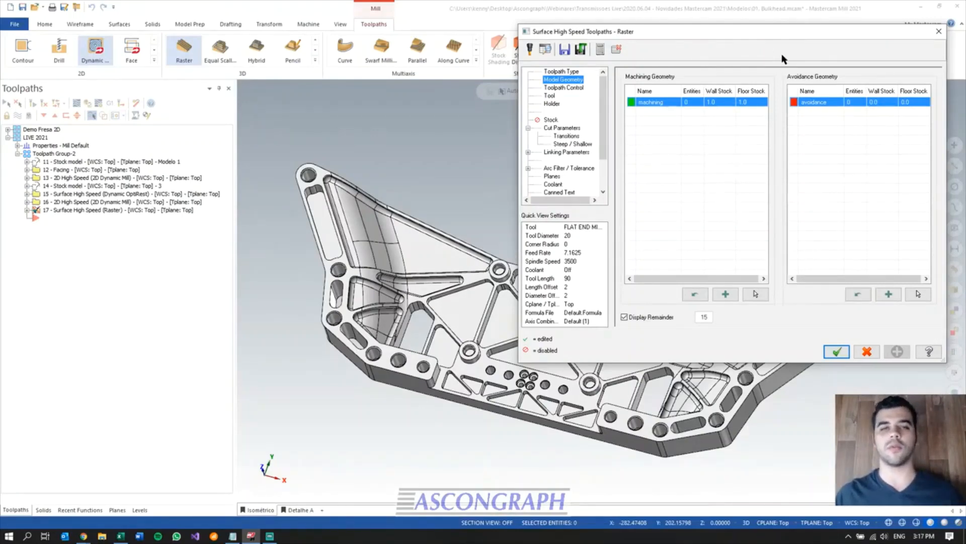
{"action": "left_click_drag", "start_coordinate": [778, 34], "coordinate": [779, 27]}
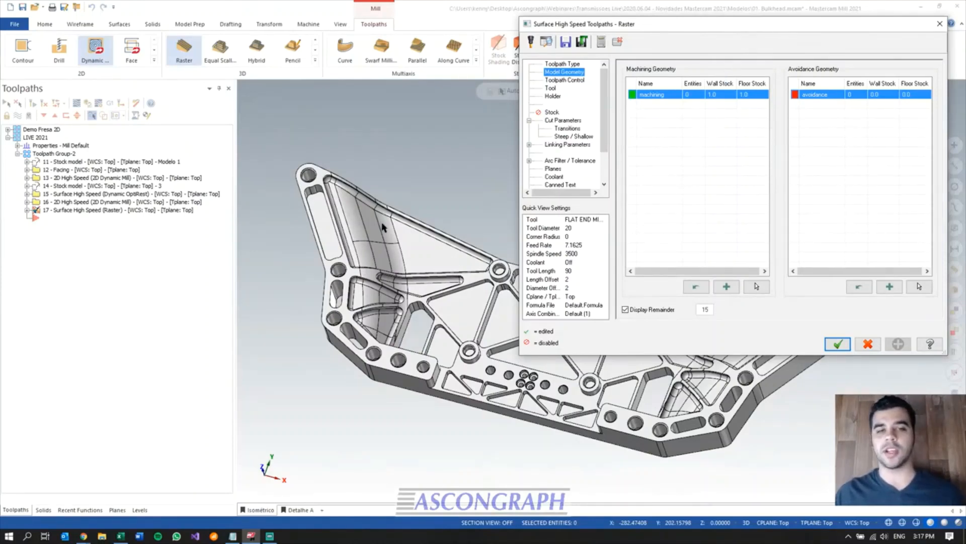
- Reset the machining wall and floor stock to 0.0 and select the curved corner pocket's tangent faces as machining geometry
{"action": "left_click", "coordinate": [695, 287]}
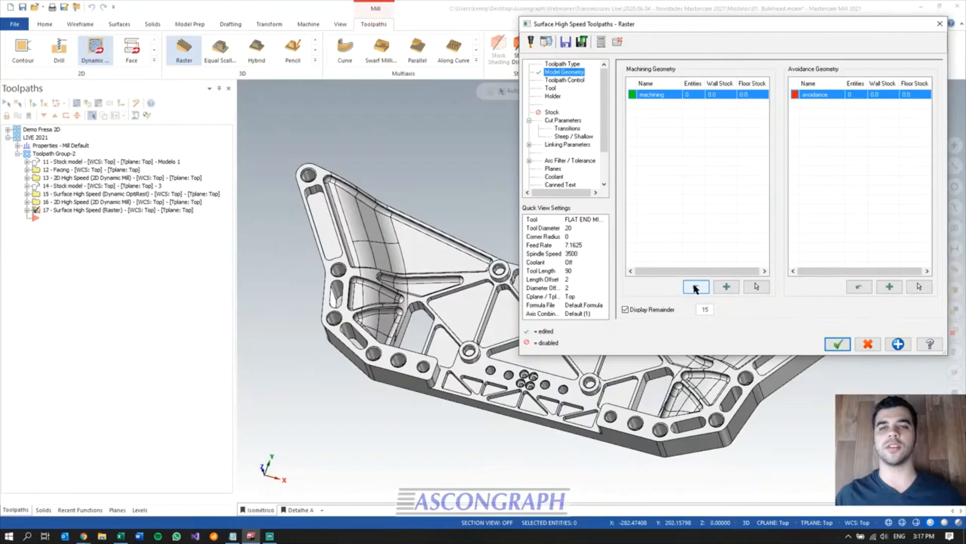
{"action": "left_click", "coordinate": [762, 289]}
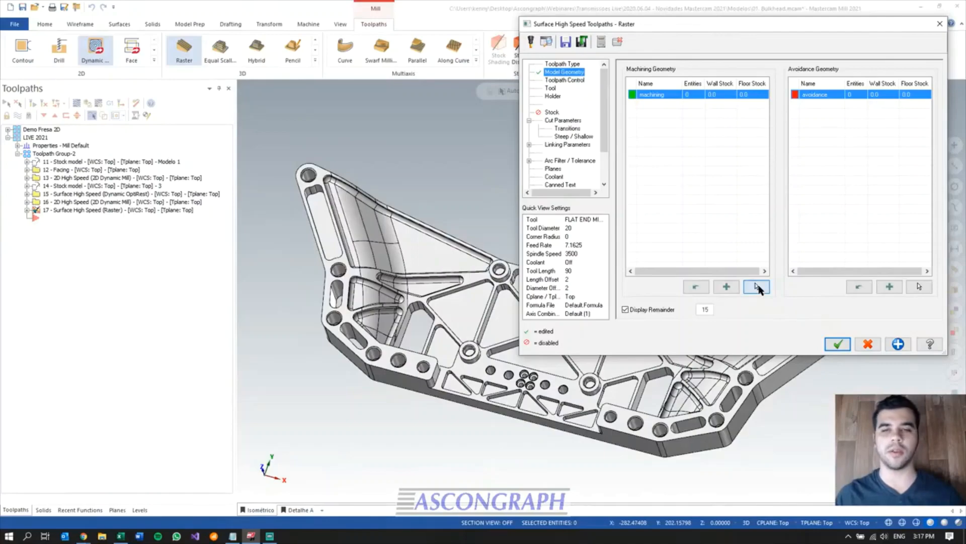
{"action": "middle_click_drag", "start_coordinate": [427, 264], "coordinate": [361, 152]}
{"action": "scroll", "coordinate": [361, 153], "scroll_direction": "up", "scroll_amount": 4}
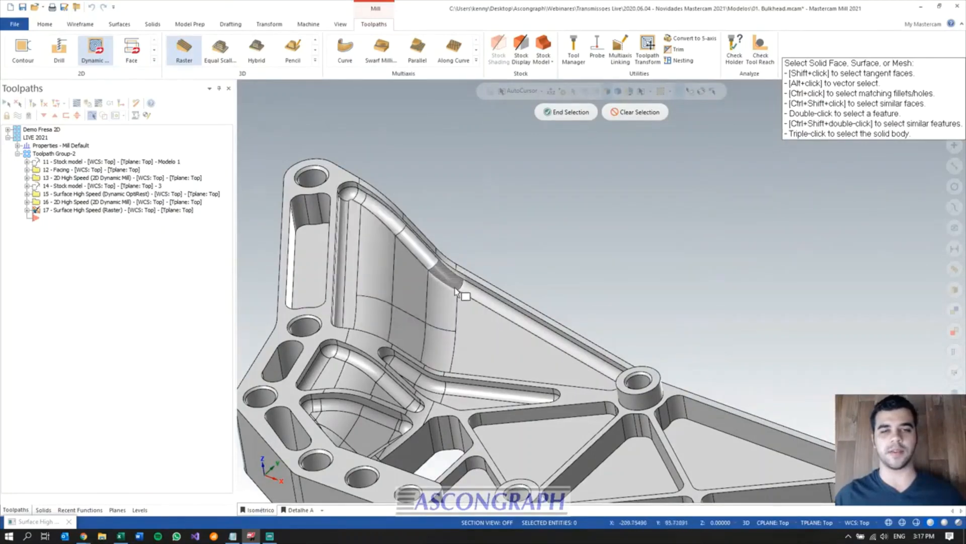
{"action": "left_click", "coordinate": [479, 354], "text": "shift"}
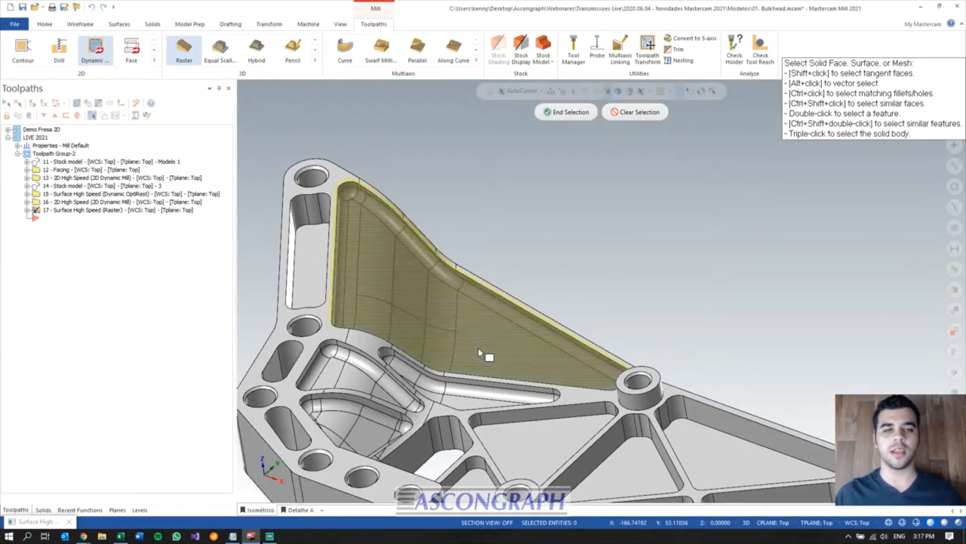
{"action": "mouse_move", "coordinate": [482, 376]}
{"action": "middle_mouse_down"}
{"action": "mouse_move", "coordinate": [472, 436]}
{"action": "mouse_move", "coordinate": [521, 381]}
{"action": "mouse_move", "coordinate": [420, 406]}
{"action": "mouse_move", "coordinate": [468, 385]}
{"action": "middle_mouse_up"}
{"action": "key", "text": "Return"}
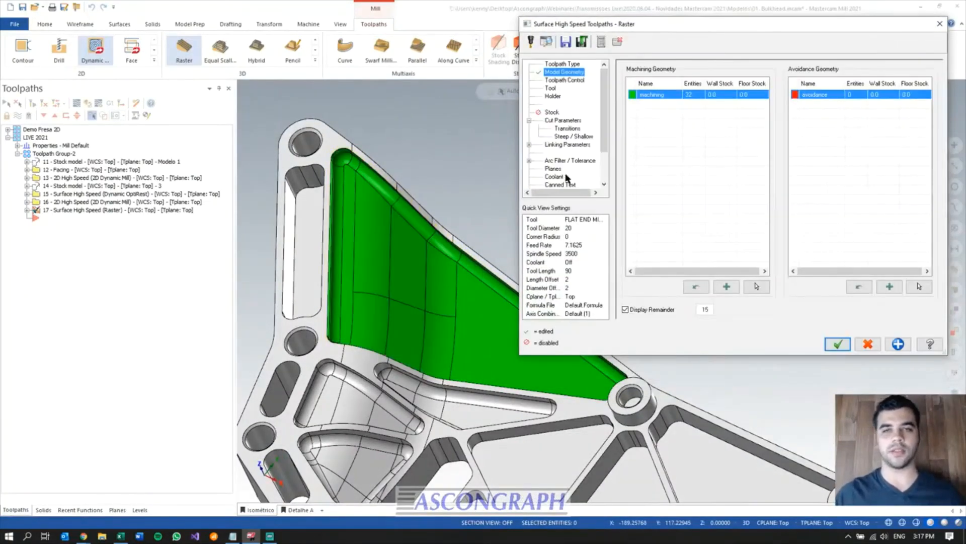
- Contain the Raster toolpath inside the silhouette boundary and choose the 8.0 ball endmill as its tool
{"action": "left_click", "coordinate": [564, 80]}
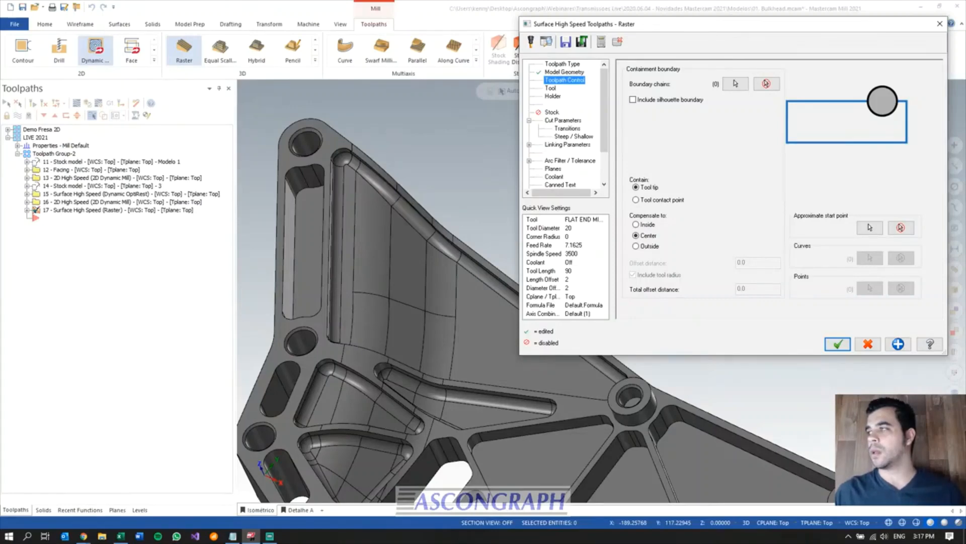
{"action": "left_click", "coordinate": [637, 224]}
{"action": "left_click", "coordinate": [633, 99]}
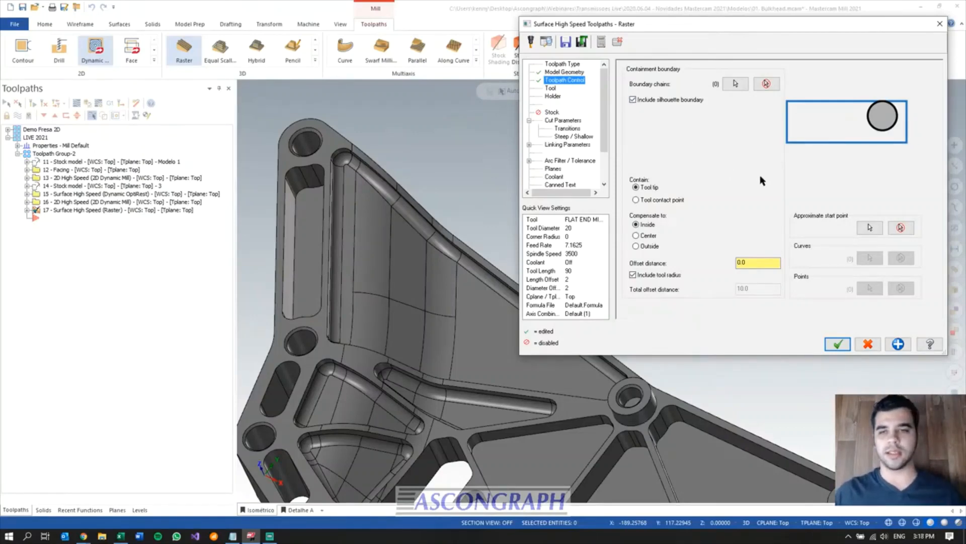
{"action": "left_click", "coordinate": [550, 88]}
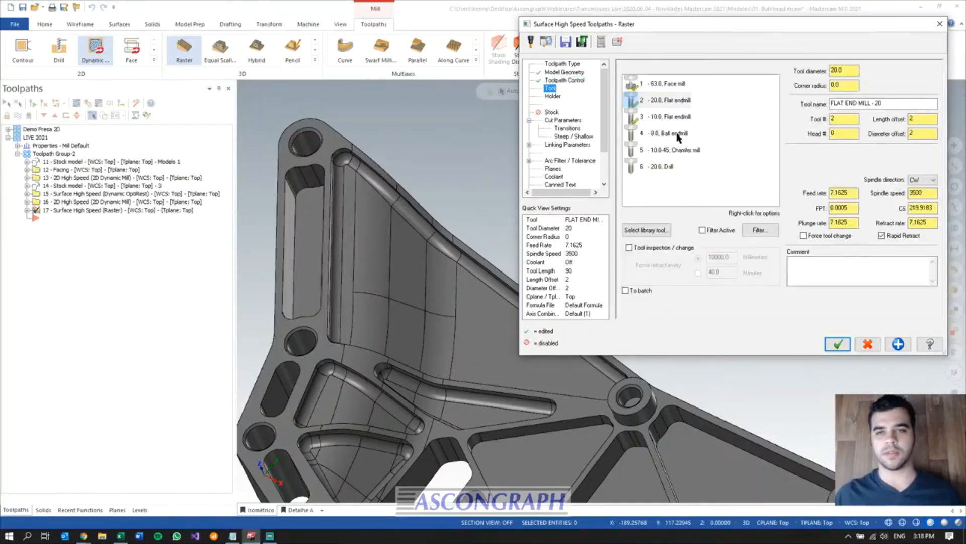
{"action": "left_click", "coordinate": [670, 134]}
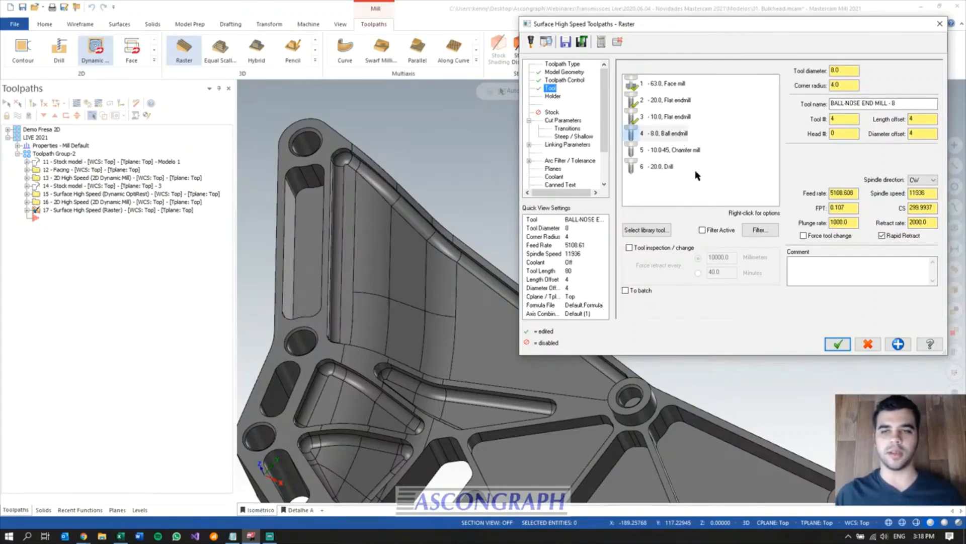
- Set the Raster stepover to 2.0 and the custom machining angle to 90.0
{"action": "left_click", "coordinate": [557, 120]}
{"action": "left_click", "coordinate": [752, 146]}
{"action": "double_click", "coordinate": [751, 145]}
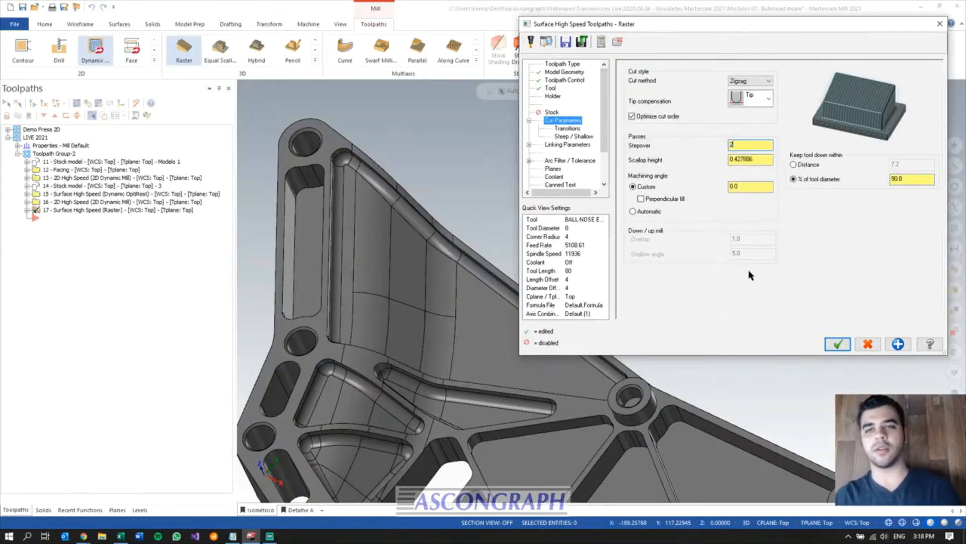
{"action": "key", "text": "Return"}
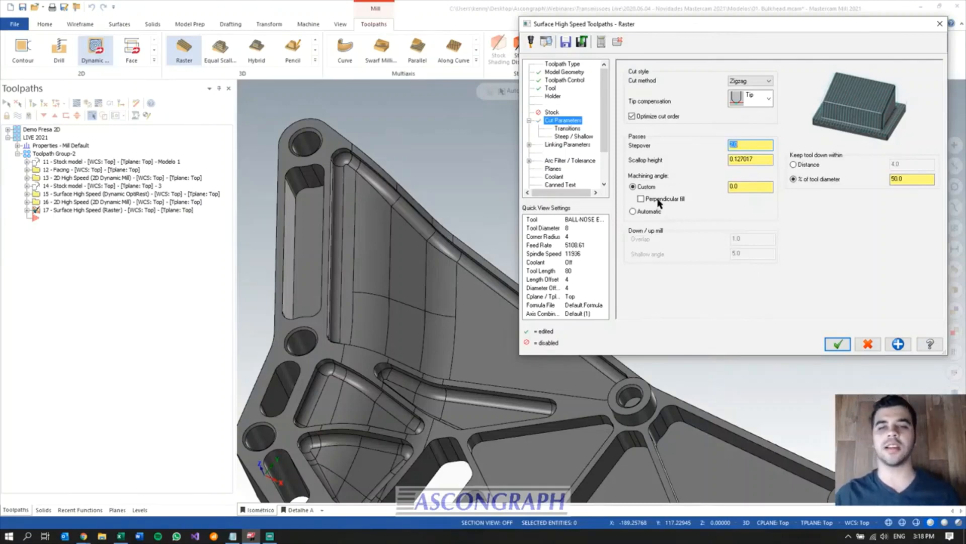
{"action": "double_click", "coordinate": [739, 186]}
{"action": "type", "text": "90"}
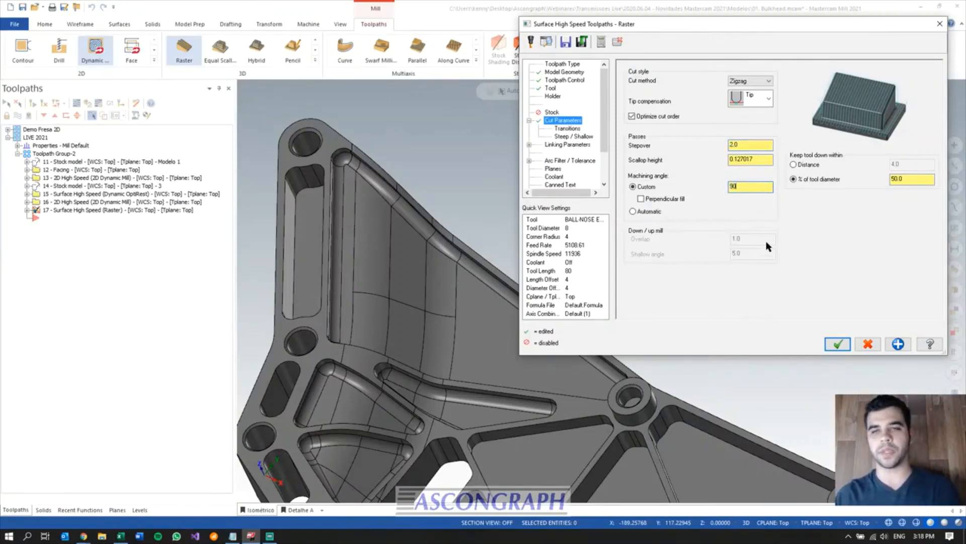
{"action": "left_click", "coordinate": [746, 146]}
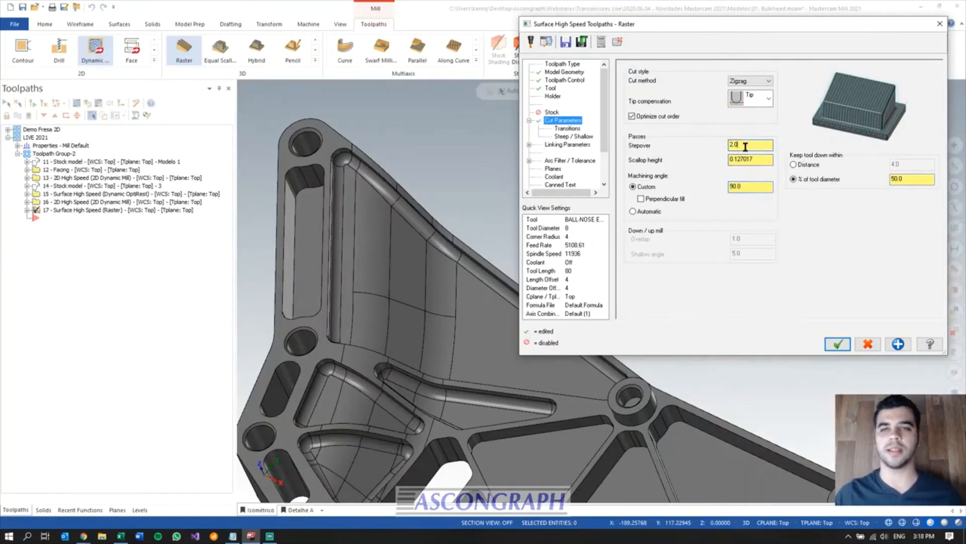
{"action": "left_click", "coordinate": [757, 186]}
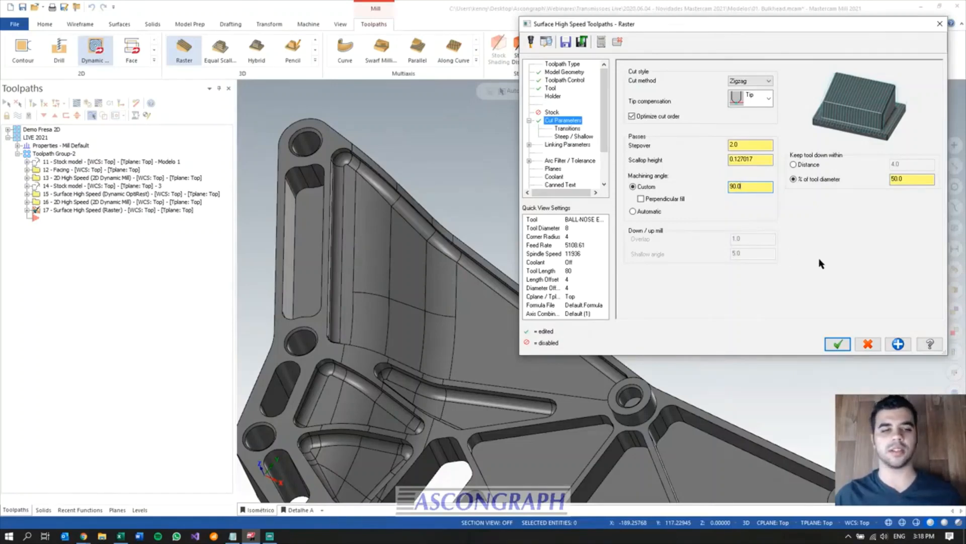
- Review the transitions, steep/shallow and linking parameters, then generate the Raster toolpath and show it from the Top view
{"action": "left_click", "coordinate": [571, 129]}
{"action": "left_click", "coordinate": [574, 137]}
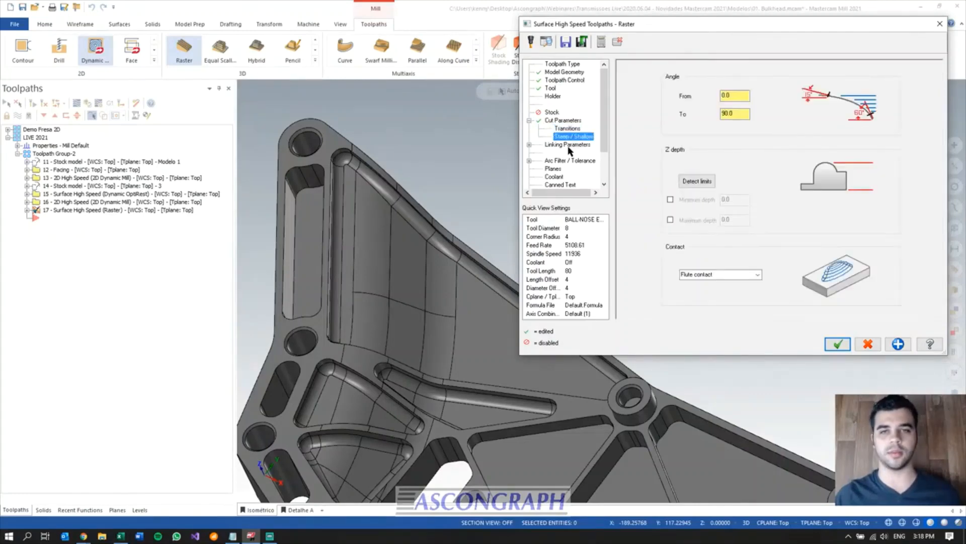
{"action": "left_click", "coordinate": [569, 145]}
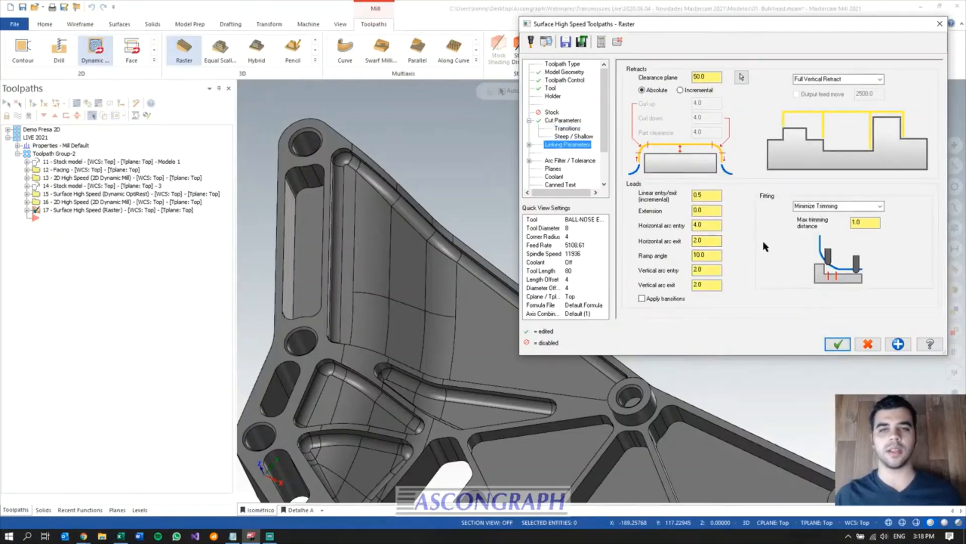
{"action": "left_click", "coordinate": [837, 344]}
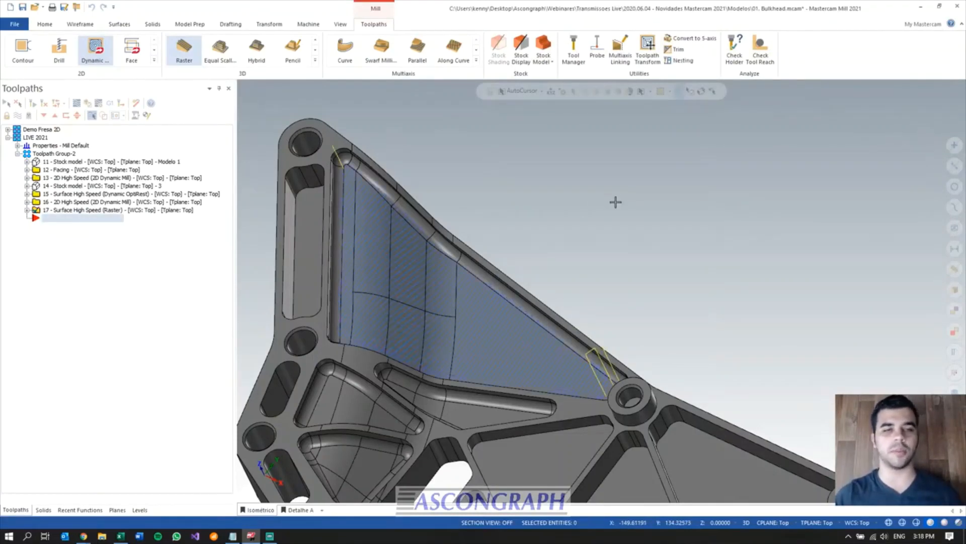
{"action": "key", "text": "alt+1"}
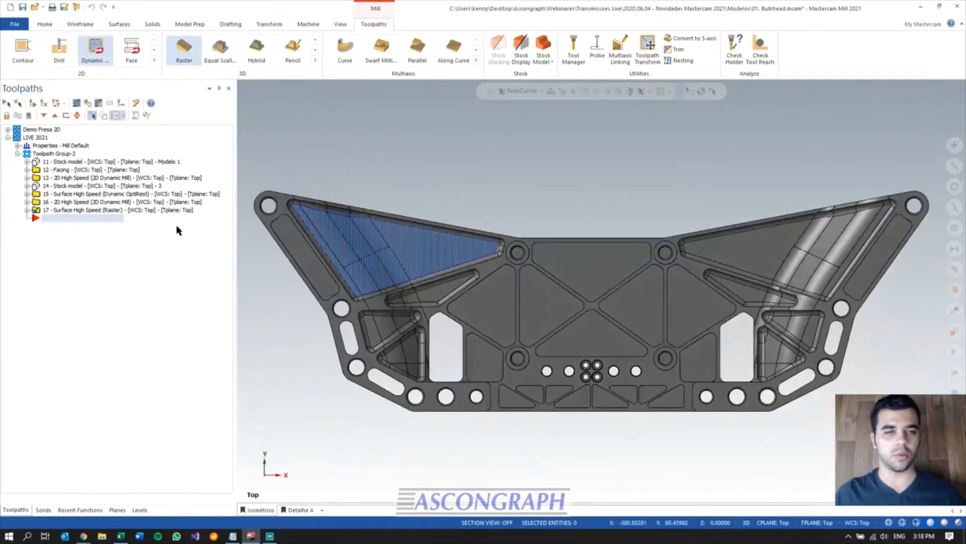
- Examine the Raster passes over the curved corner pocket up close from above and from a tilted view
{"action": "scroll", "coordinate": [266, 192], "scroll_direction": "up", "scroll_amount": 3}
{"action": "scroll", "coordinate": [266, 191], "scroll_direction": "up", "scroll_amount": 2}
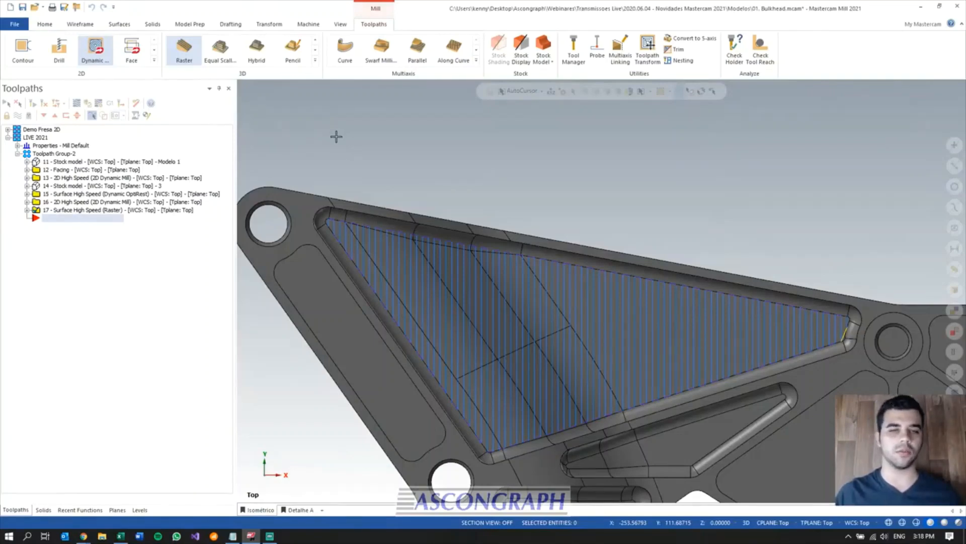
{"action": "scroll", "coordinate": [368, 137], "scroll_direction": "down", "scroll_amount": 1}
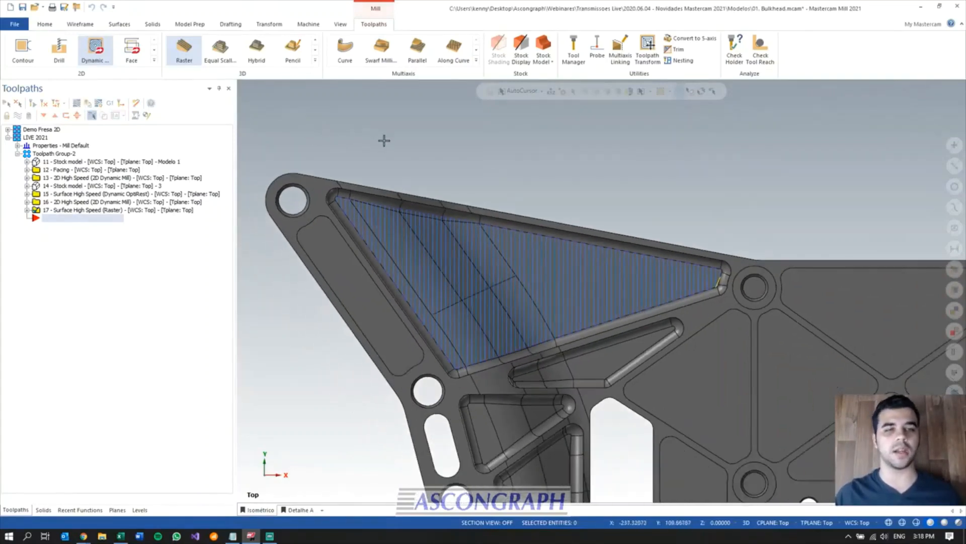
{"action": "mouse_move", "coordinate": [494, 166]}
{"action": "middle_mouse_down"}
{"action": "mouse_move", "coordinate": [478, 136]}
{"action": "mouse_move", "coordinate": [446, 121]}
{"action": "mouse_move", "coordinate": [481, 127]}
{"action": "middle_mouse_up"}
{"action": "scroll", "coordinate": [361, 123], "scroll_direction": "down", "scroll_amount": 3}
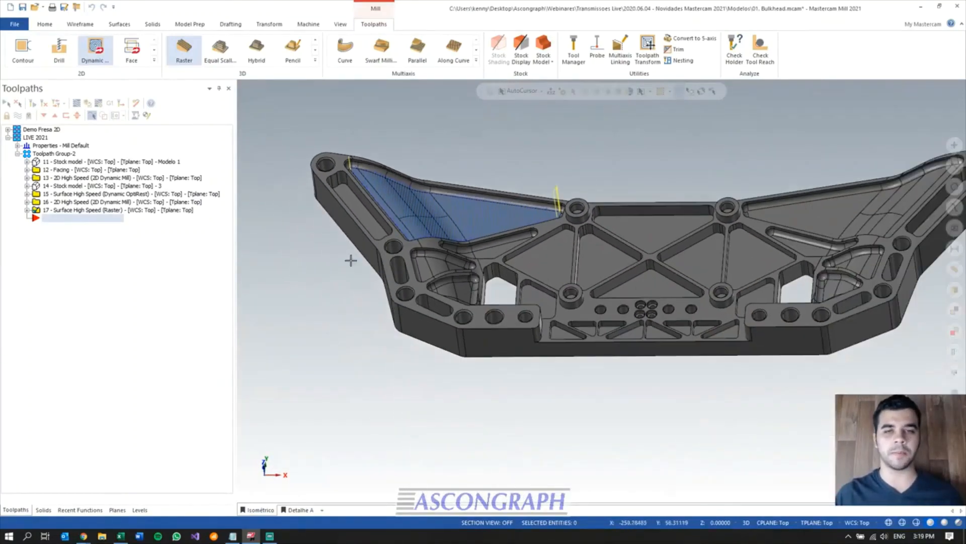
{"action": "middle_click_drag", "start_coordinate": [451, 350], "coordinate": [451, 360]}
{"action": "middle_click_drag", "start_coordinate": [459, 420], "coordinate": [397, 450]}
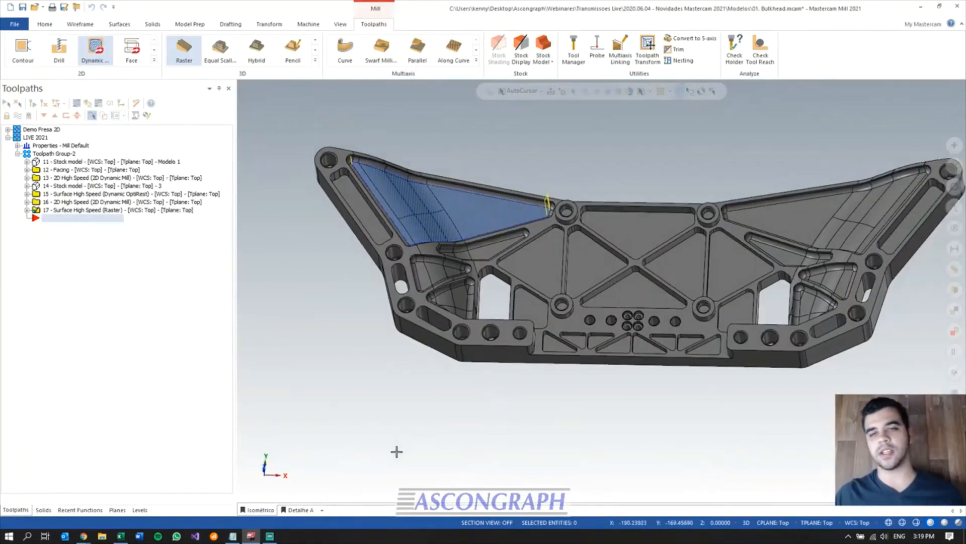
{"action": "scroll", "coordinate": [396, 450], "scroll_direction": "down", "scroll_amount": 4}
{"action": "scroll", "coordinate": [708, 226], "scroll_direction": "up", "scroll_amount": 3}
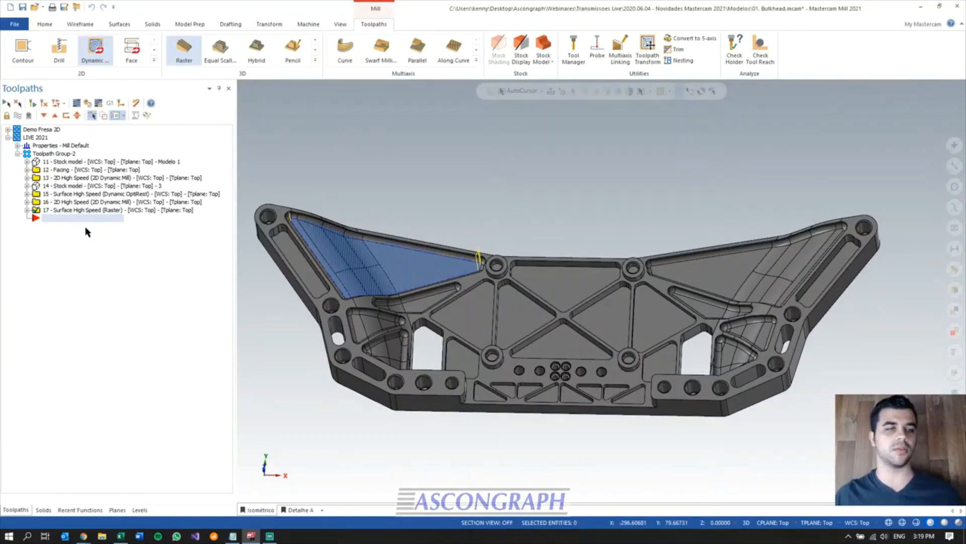
- Duplicate the Raster operation and replace the copy's machining geometry with the faces of the opposite curved corner pocket
{"action": "left_click", "coordinate": [87, 232]}
{"action": "key", "text": "ctrl+v"}
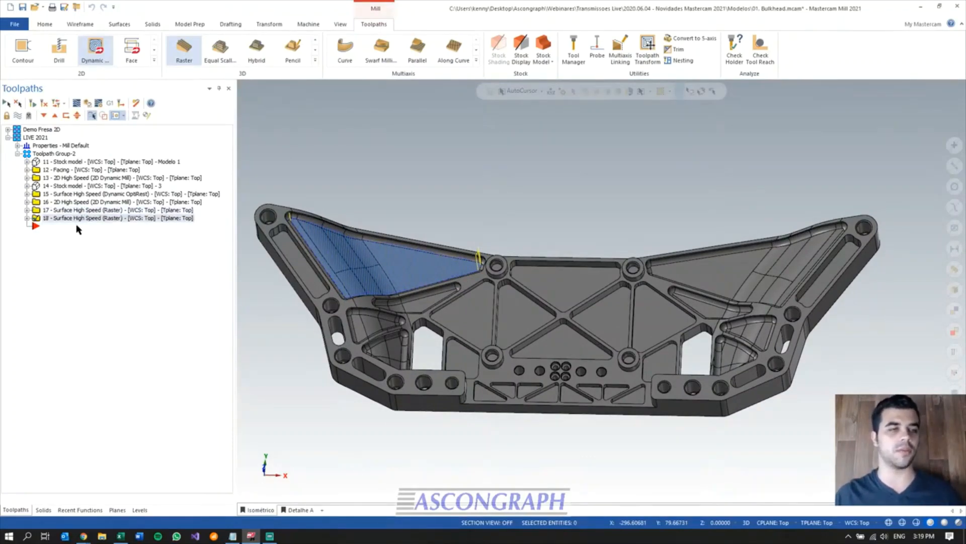
{"action": "left_click", "coordinate": [26, 218]}
{"action": "left_click", "coordinate": [63, 242]}
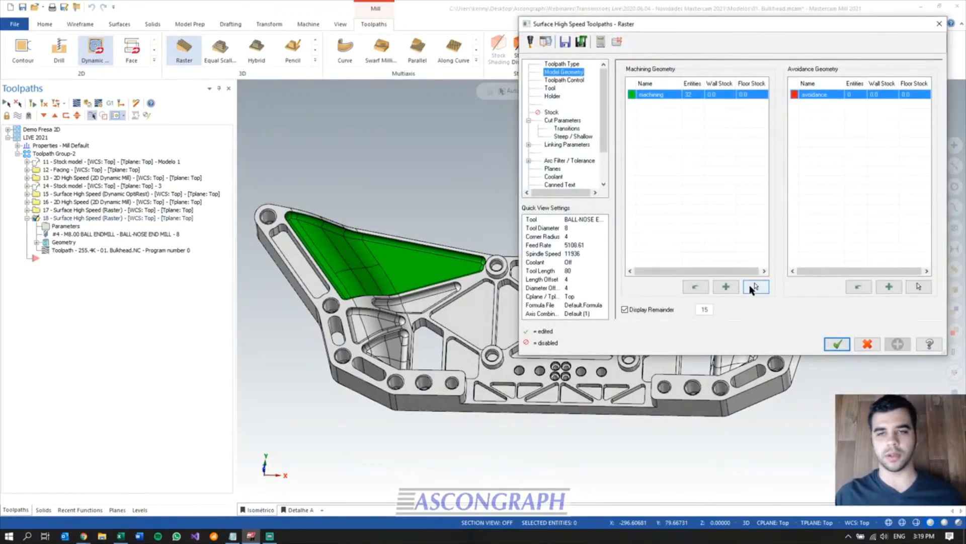
{"action": "left_click", "coordinate": [756, 286]}
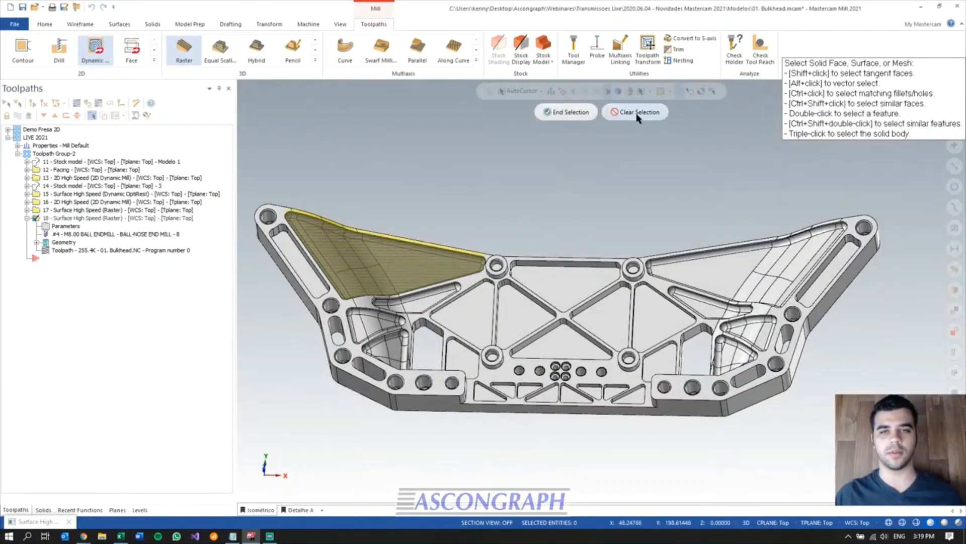
{"action": "left_click", "coordinate": [638, 112]}
{"action": "left_click", "coordinate": [722, 270]}
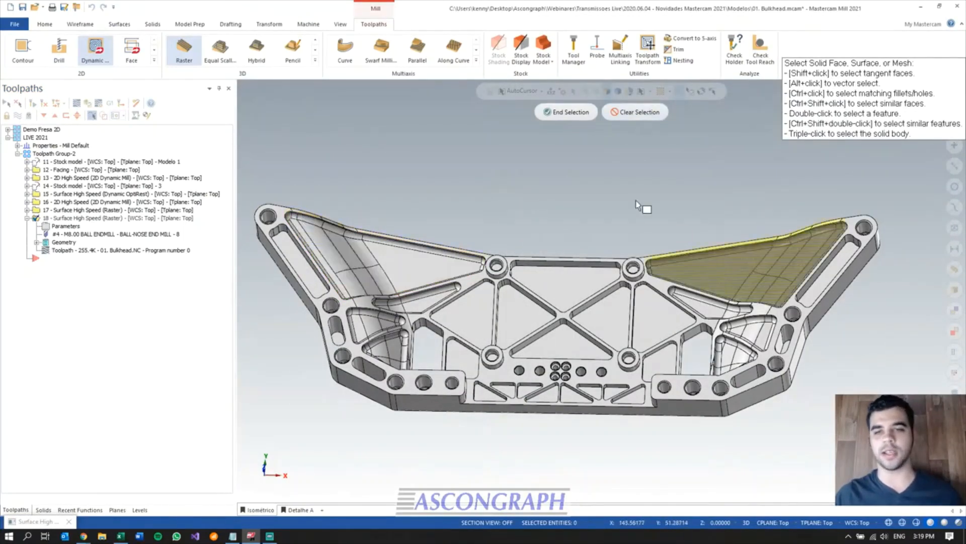
{"action": "left_click", "coordinate": [569, 112]}
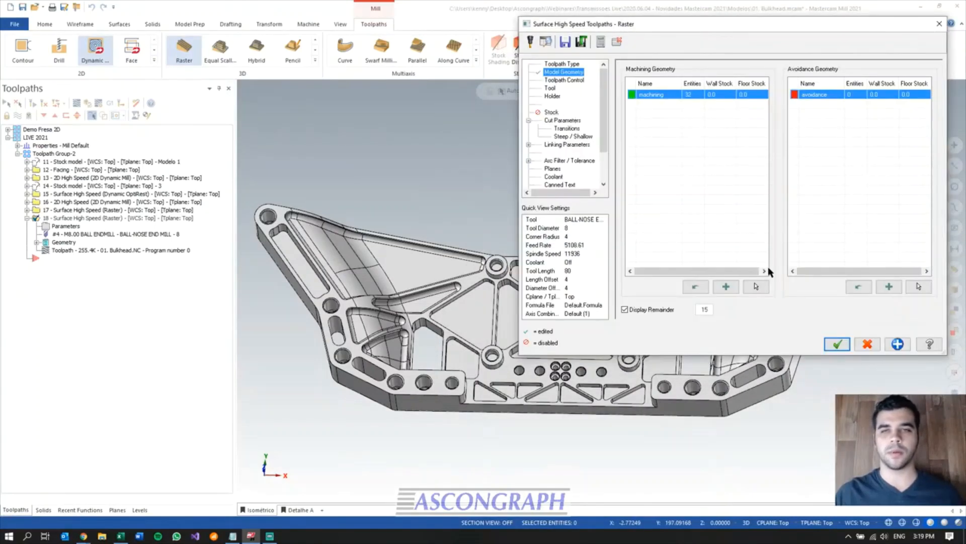
- Set the copied Raster operation's machining angle to Automatic and regenerate its toolpath
{"action": "left_click", "coordinate": [563, 121]}
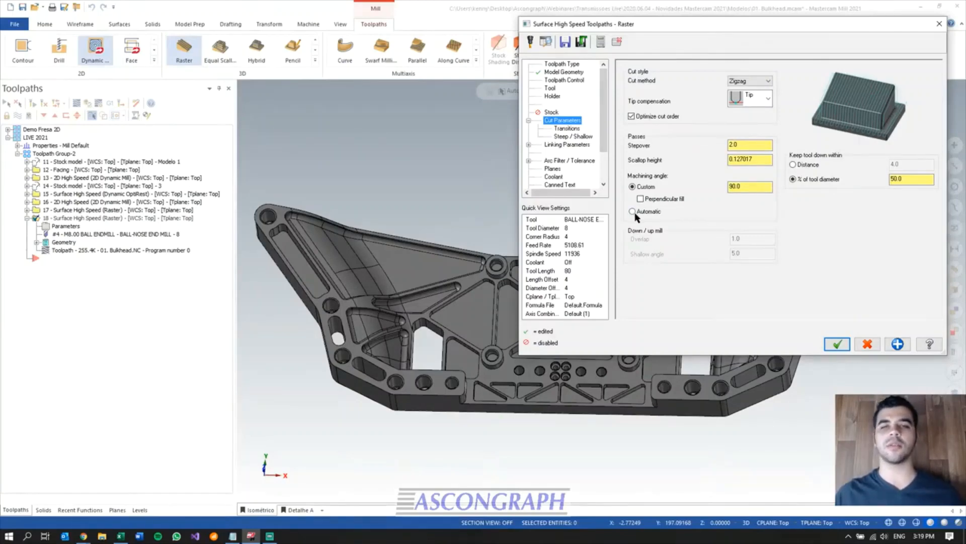
{"action": "left_click", "coordinate": [634, 212]}
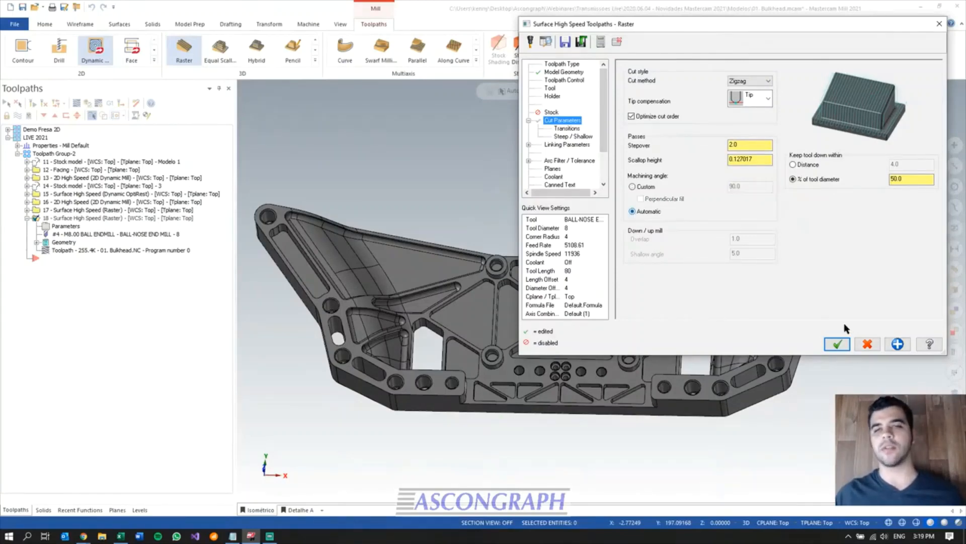
{"action": "left_click", "coordinate": [837, 344]}
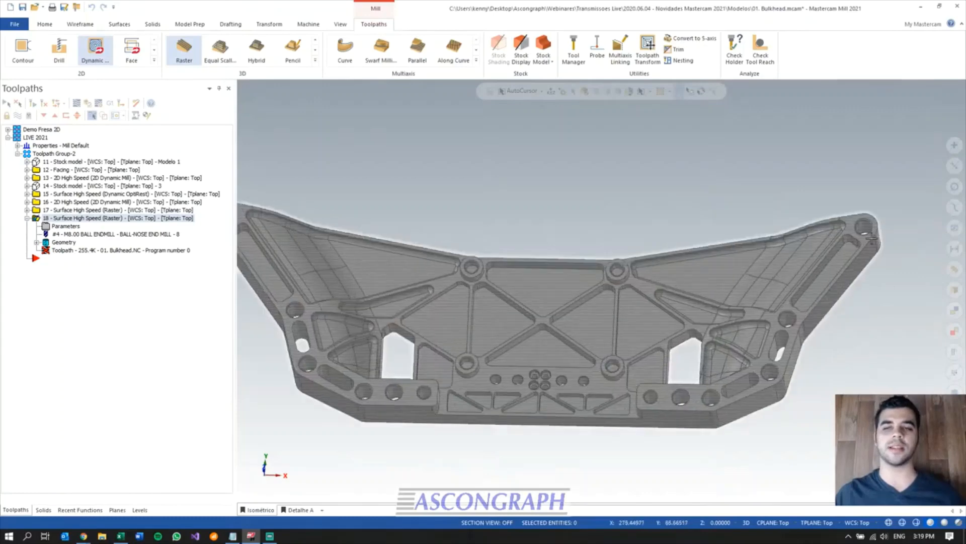
{"action": "middle_click_drag", "start_coordinate": [813, 249], "coordinate": [815, 248]}
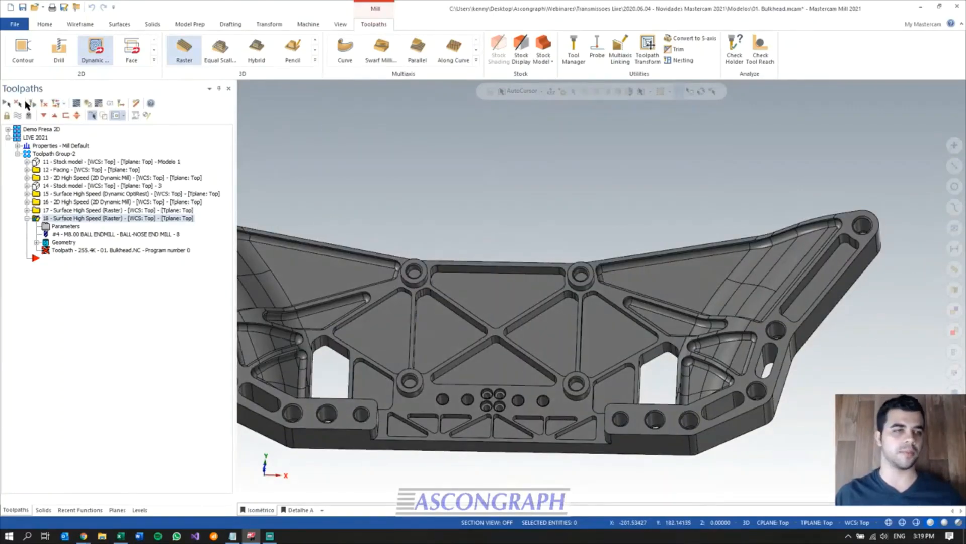
{"action": "left_click", "coordinate": [34, 103]}
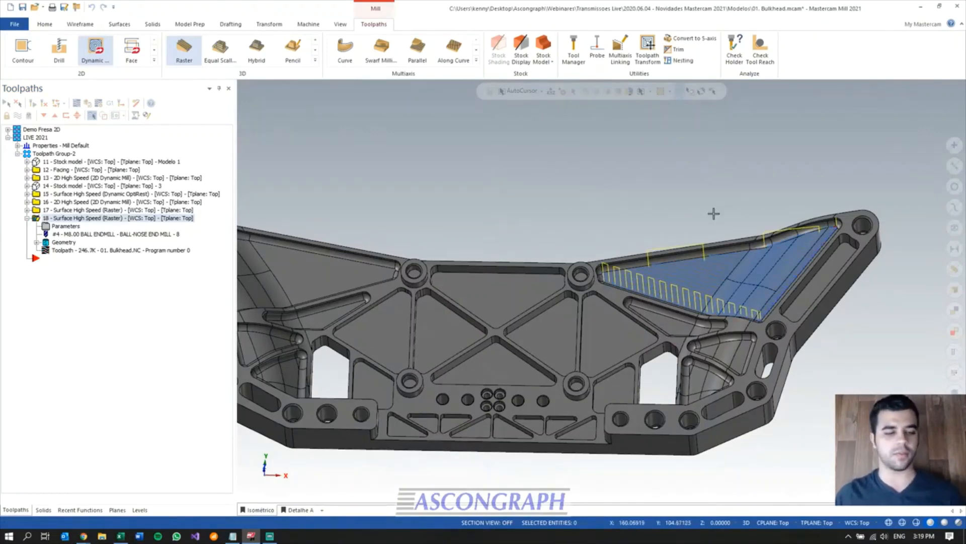
- Inspect the automatic-angle Raster passes on the opposite corner pocket from the Top view and from several tilted angles
{"action": "key", "text": "alt+1"}
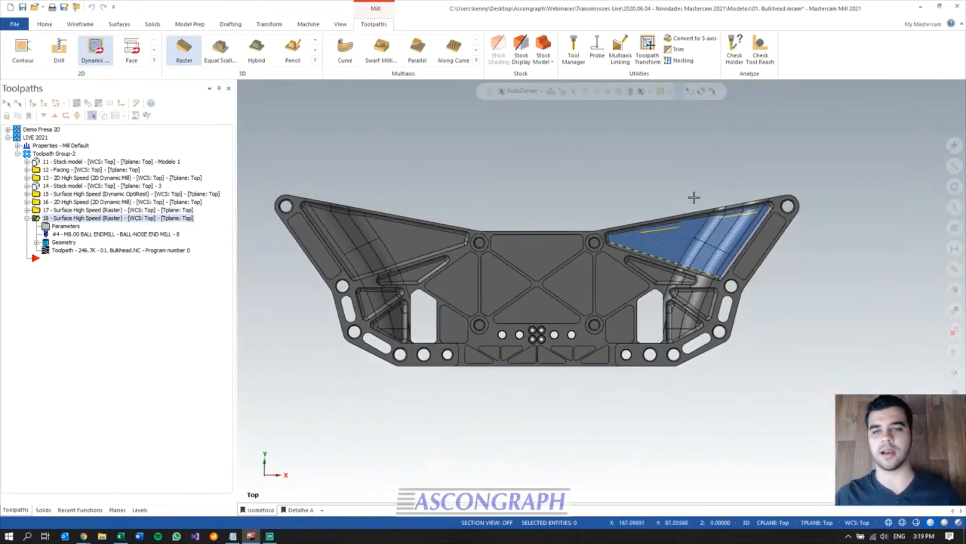
{"action": "scroll", "coordinate": [720, 201], "scroll_direction": "up", "scroll_amount": 5}
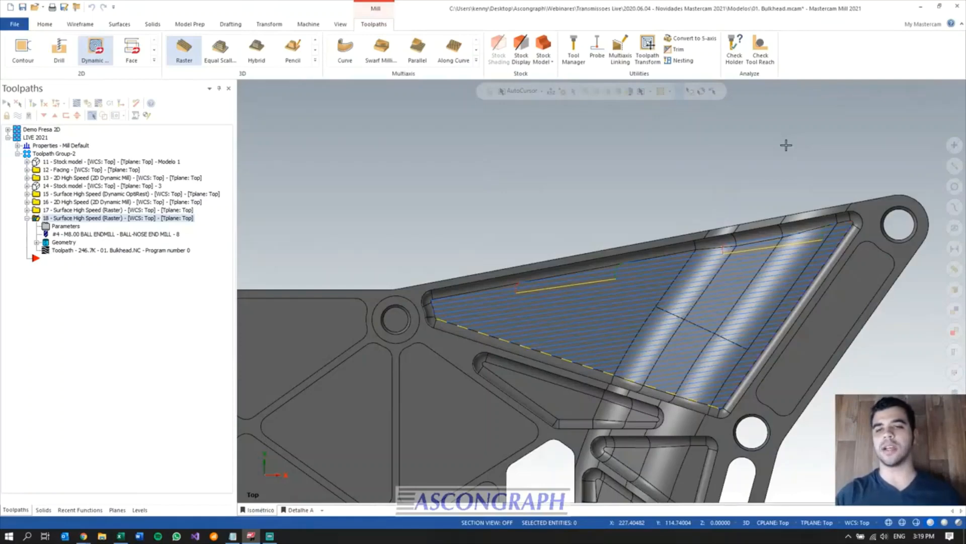
{"action": "scroll", "coordinate": [884, 157], "scroll_direction": "down", "scroll_amount": 5}
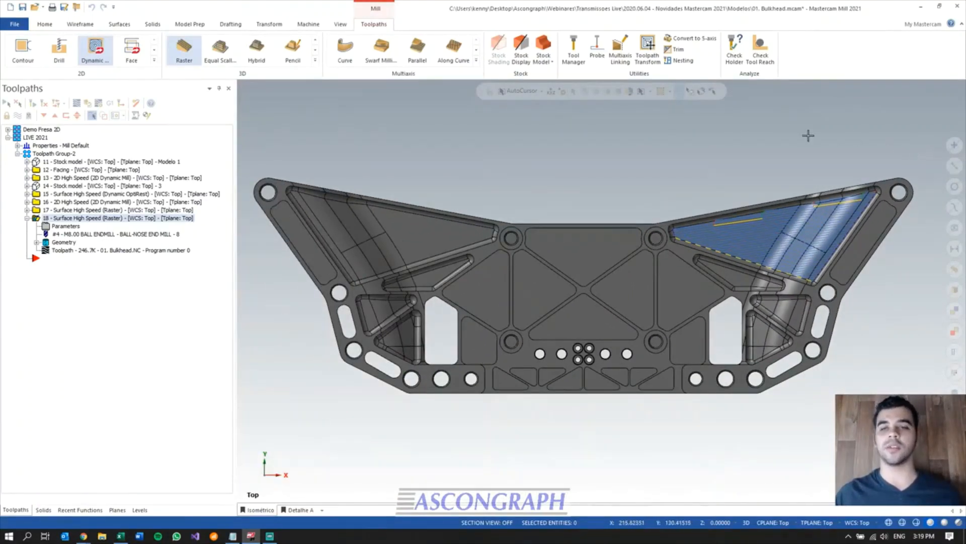
{"action": "mouse_move", "coordinate": [606, 176]}
{"action": "middle_mouse_down"}
{"action": "mouse_move", "coordinate": [593, 162]}
{"action": "mouse_move", "coordinate": [597, 127]}
{"action": "mouse_move", "coordinate": [602, 140]}
{"action": "middle_mouse_up"}
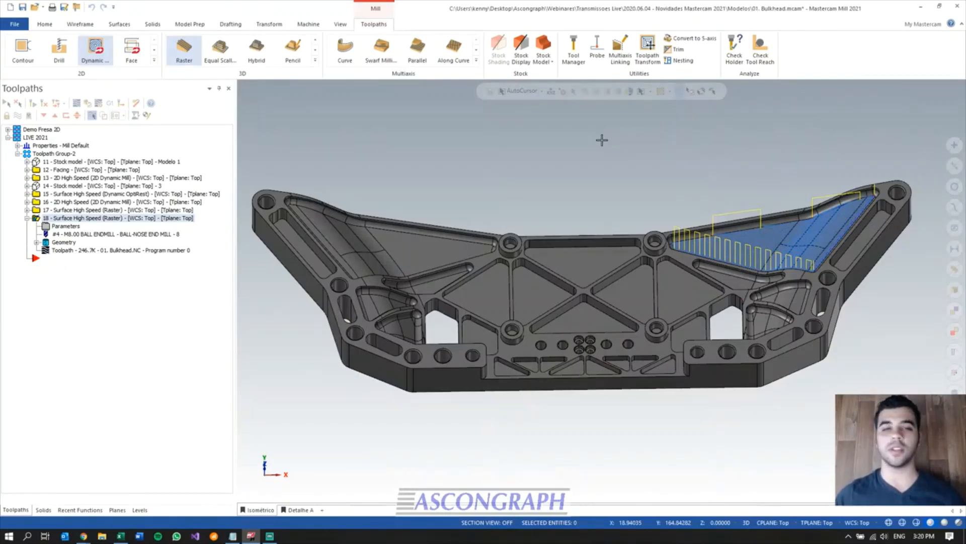
{"action": "middle_click_drag", "start_coordinate": [654, 146], "coordinate": [675, 160]}
{"action": "scroll", "coordinate": [746, 138], "scroll_direction": "up", "scroll_amount": 2}
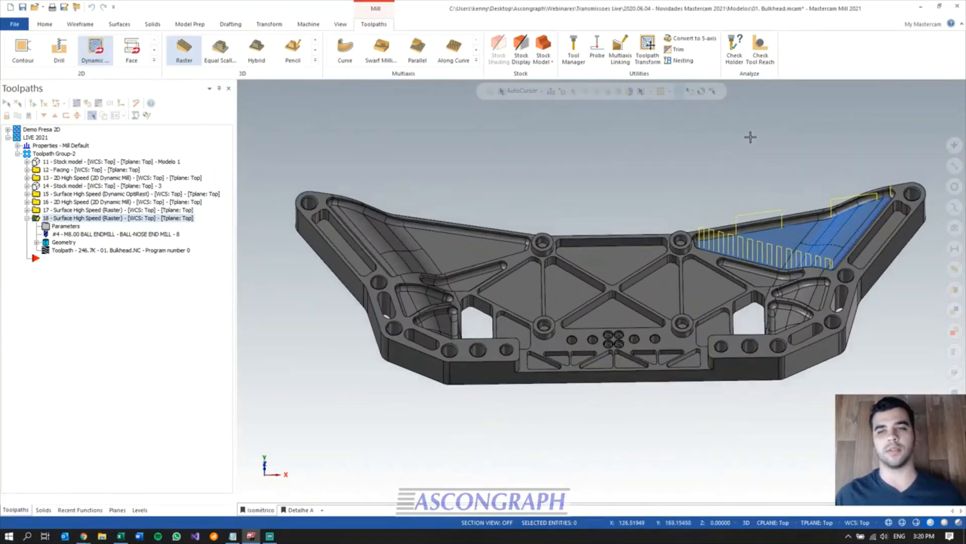
{"action": "scroll", "coordinate": [826, 116], "scroll_direction": "up", "scroll_amount": 1}
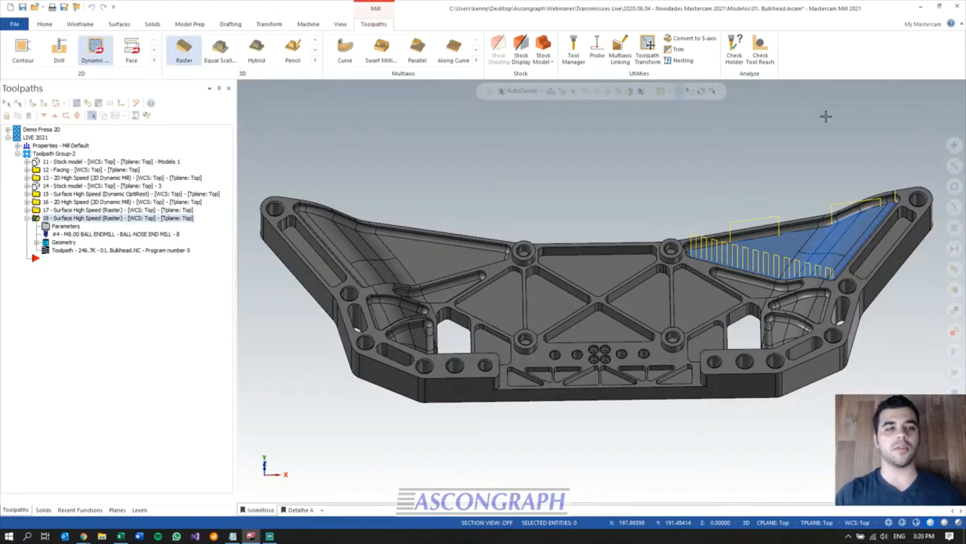
{"action": "mouse_move", "coordinate": [798, 123]}
{"action": "middle_mouse_down"}
{"action": "mouse_move", "coordinate": [559, 144]}
{"action": "mouse_move", "coordinate": [594, 153]}
{"action": "mouse_move", "coordinate": [528, 167]}
{"action": "mouse_move", "coordinate": [572, 183]}
{"action": "mouse_move", "coordinate": [578, 166]}
{"action": "mouse_move", "coordinate": [634, 194]}
{"action": "middle_mouse_up"}
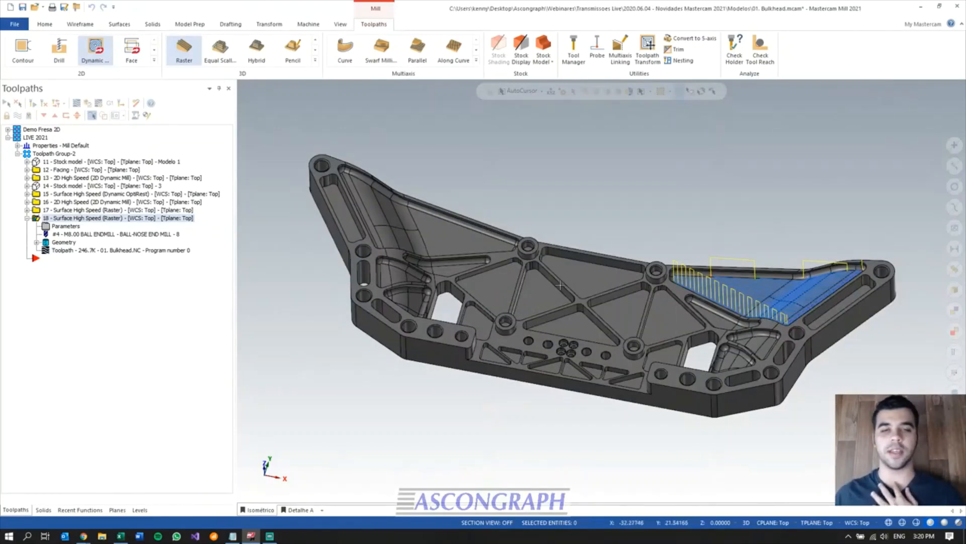
{"action": "mouse_move", "coordinate": [598, 281]}
{"action": "middle_mouse_down"}
{"action": "mouse_move", "coordinate": [599, 252]}
{"action": "mouse_move", "coordinate": [582, 271]}
{"action": "middle_mouse_up"}
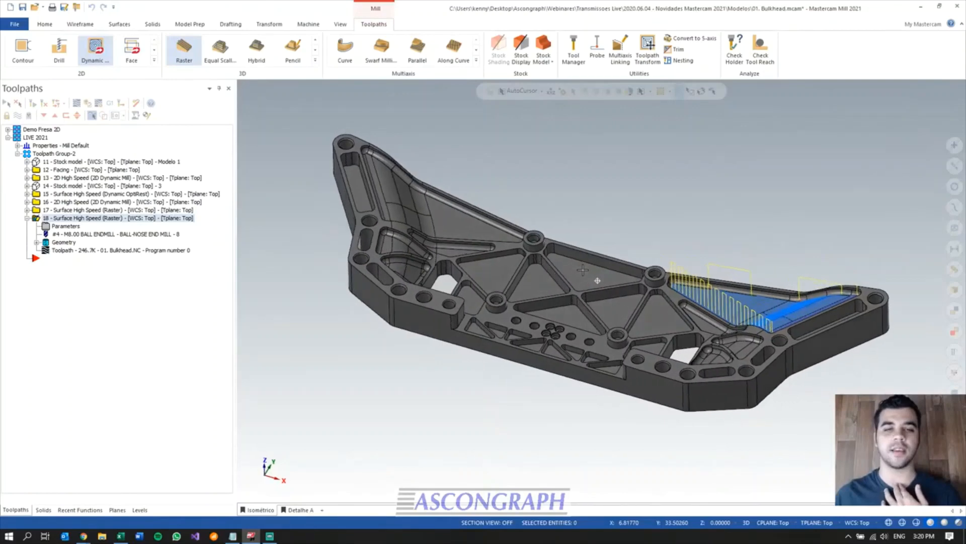
{"action": "mouse_move", "coordinate": [544, 204]}
{"action": "middle_mouse_down"}
{"action": "mouse_move", "coordinate": [627, 237]}
{"action": "mouse_move", "coordinate": [637, 265]}
{"action": "middle_mouse_up"}
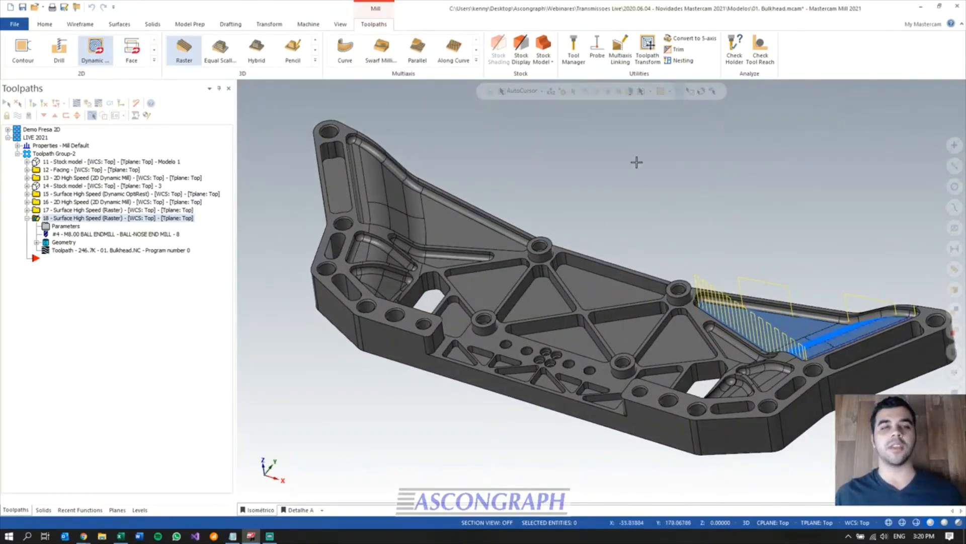
{"action": "middle_click_drag", "start_coordinate": [528, 158], "coordinate": [561, 200]}
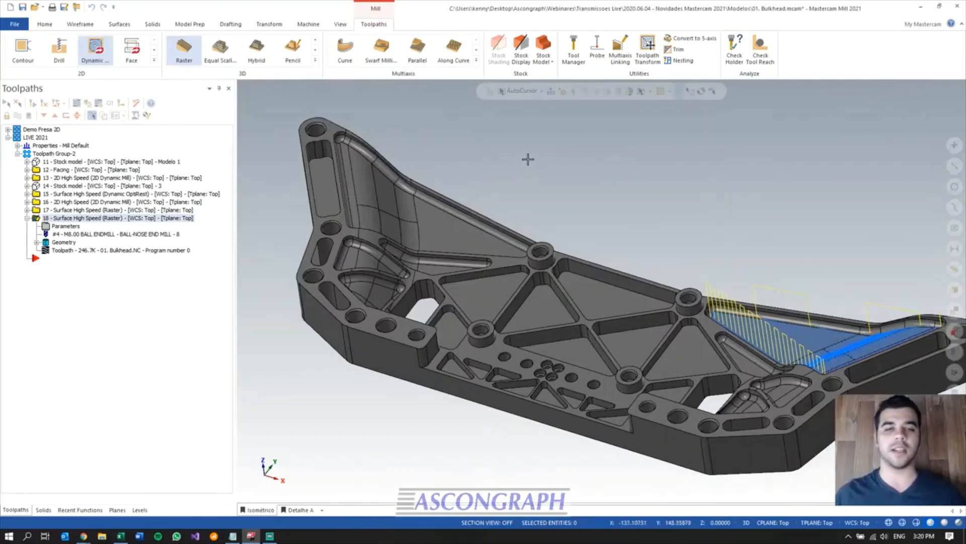
{"action": "scroll", "coordinate": [673, 488], "scroll_direction": "up", "scroll_amount": 1}
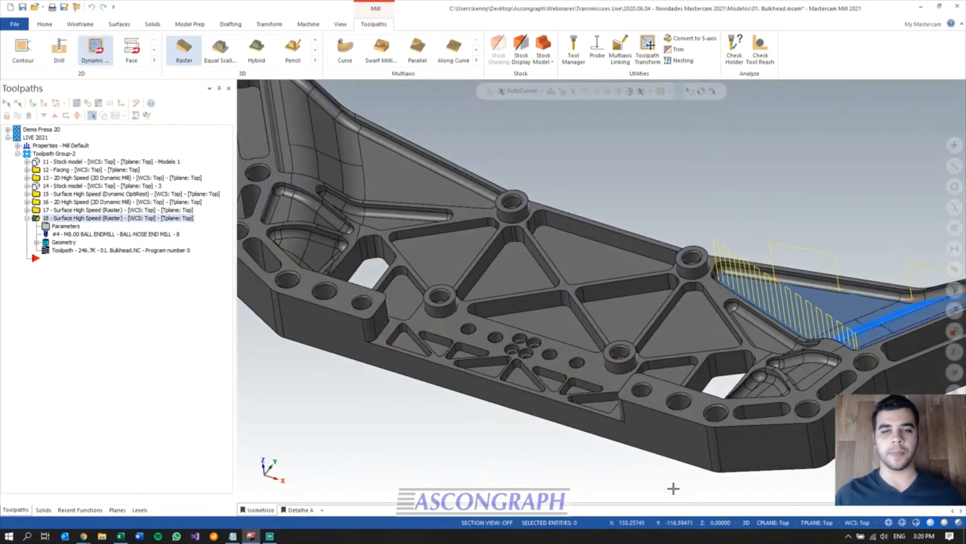
- Create a Model Chamfer toolpath and chain the upper edge loops of the six central triangular pockets
{"action": "left_click", "coordinate": [154, 60]}
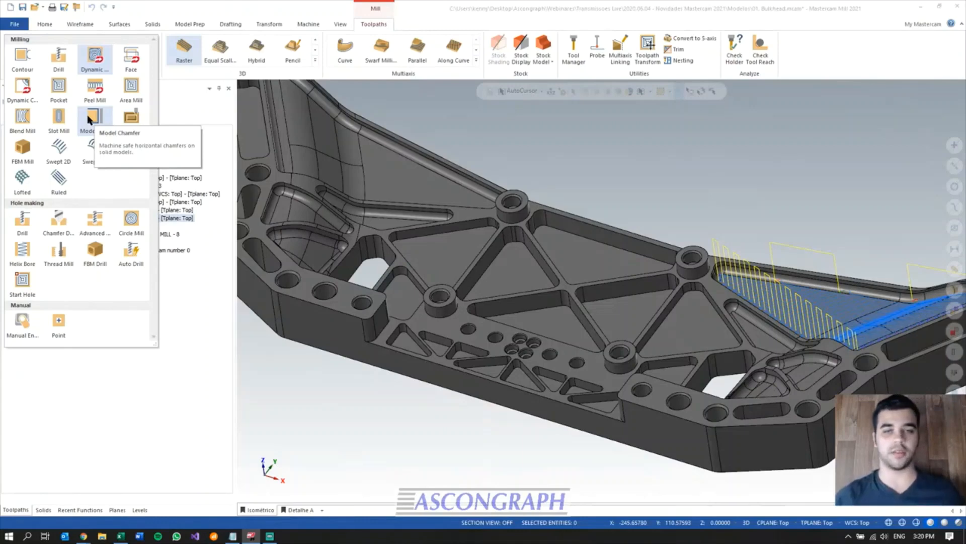
{"action": "left_click", "coordinate": [90, 119]}
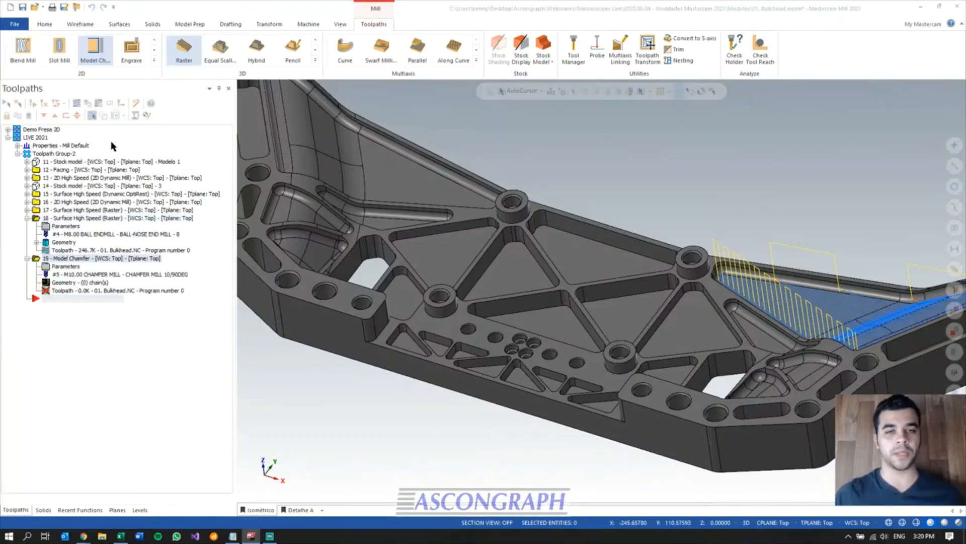
{"action": "left_click_drag", "start_coordinate": [711, 29], "coordinate": [259, 56]}
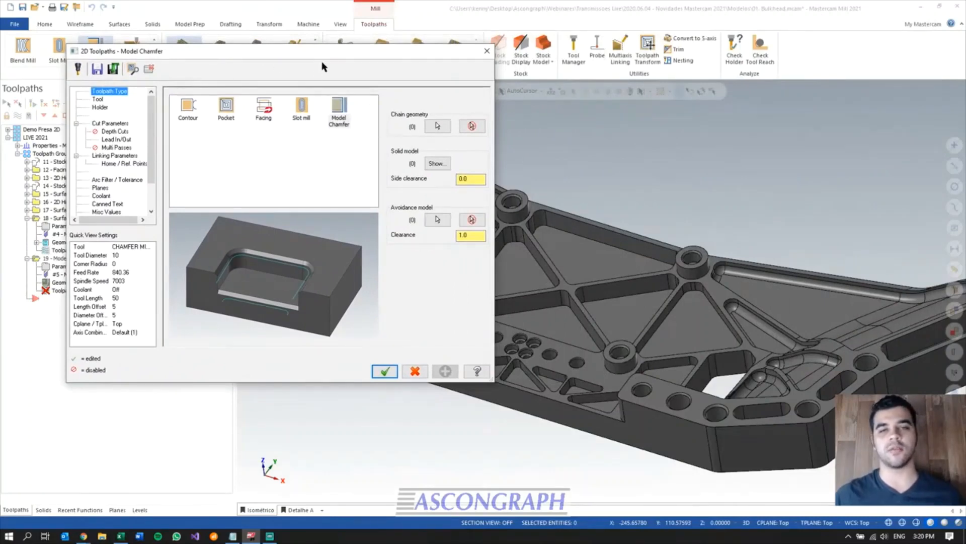
{"action": "left_click_drag", "start_coordinate": [324, 59], "coordinate": [360, 89]}
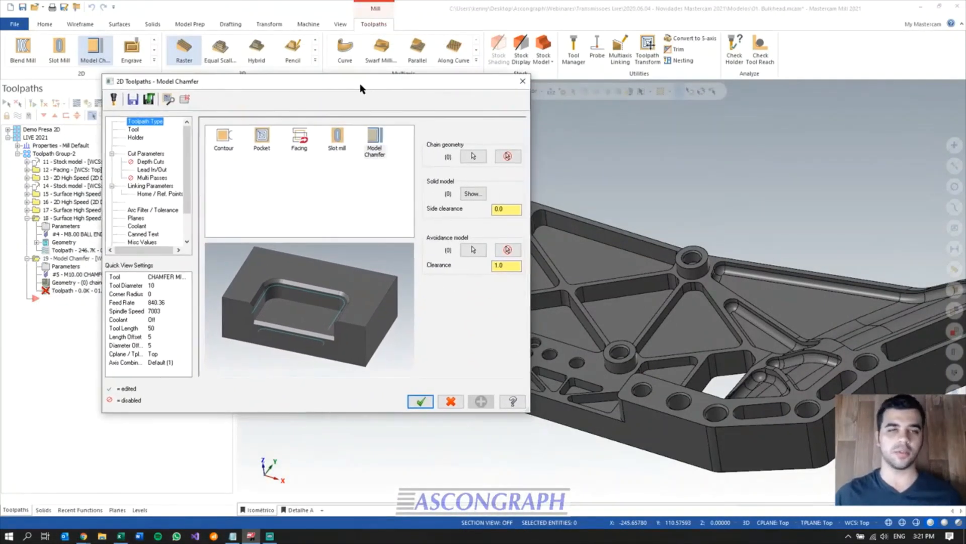
{"action": "left_click", "coordinate": [473, 157]}
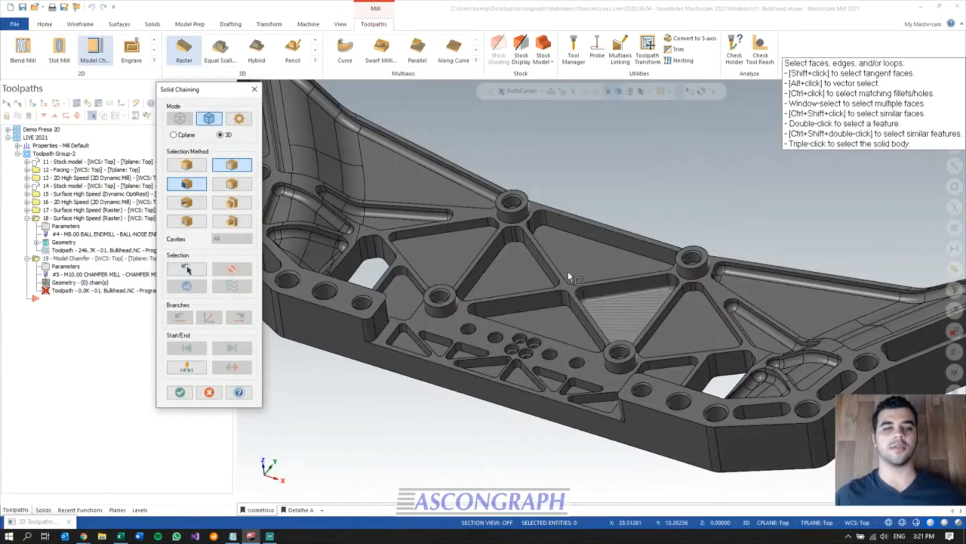
{"action": "left_click", "coordinate": [188, 166]}
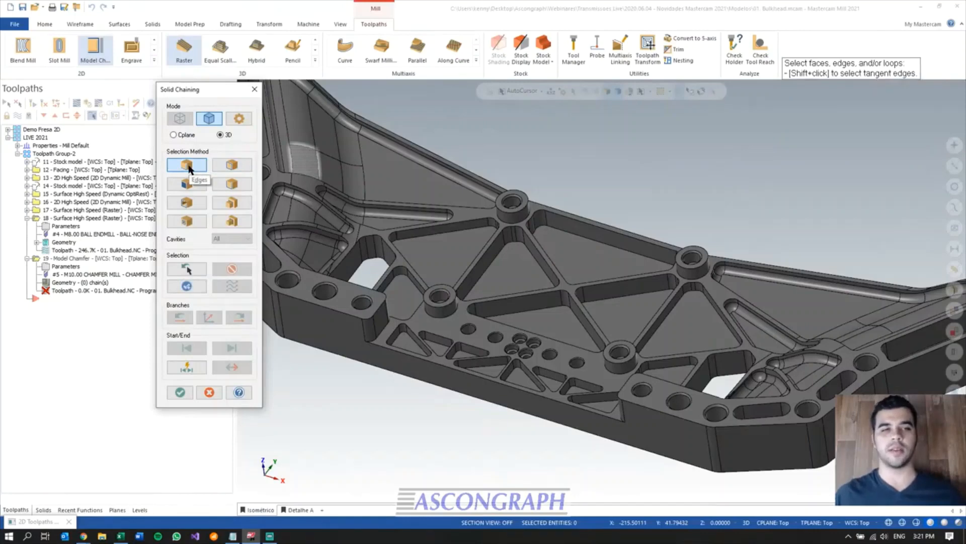
{"action": "left_click", "coordinate": [406, 232], "text": "shift"}
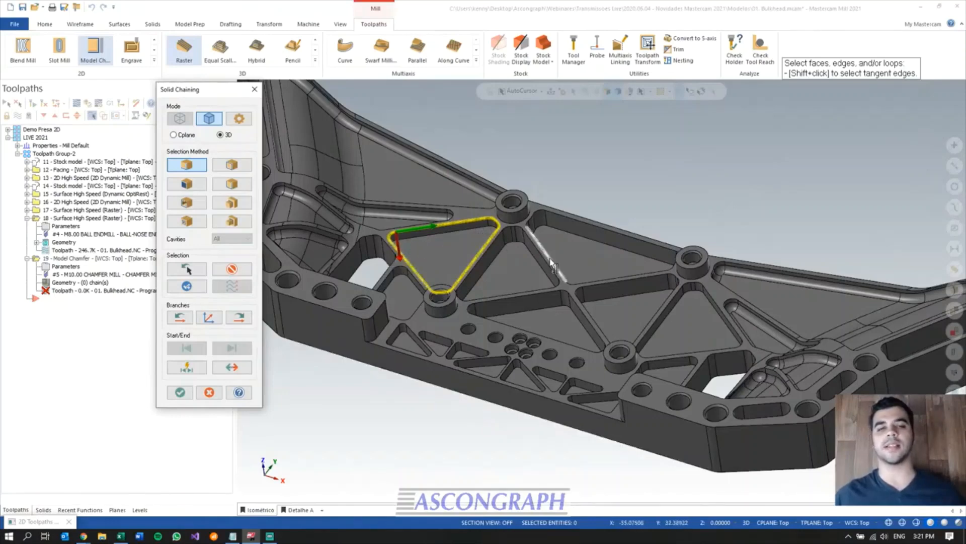
{"action": "left_click", "coordinate": [526, 237], "text": "shift"}
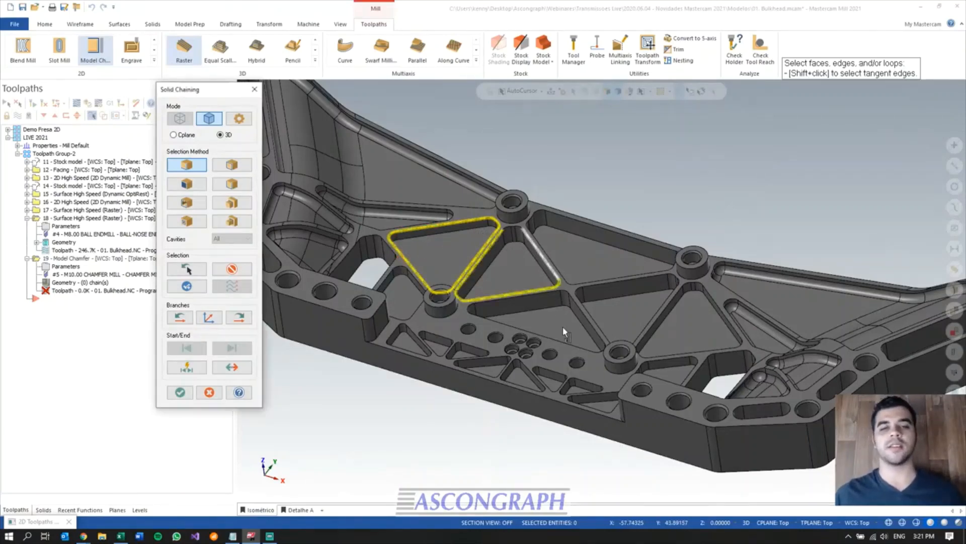
{"action": "left_click", "coordinate": [567, 275], "text": "shift"}
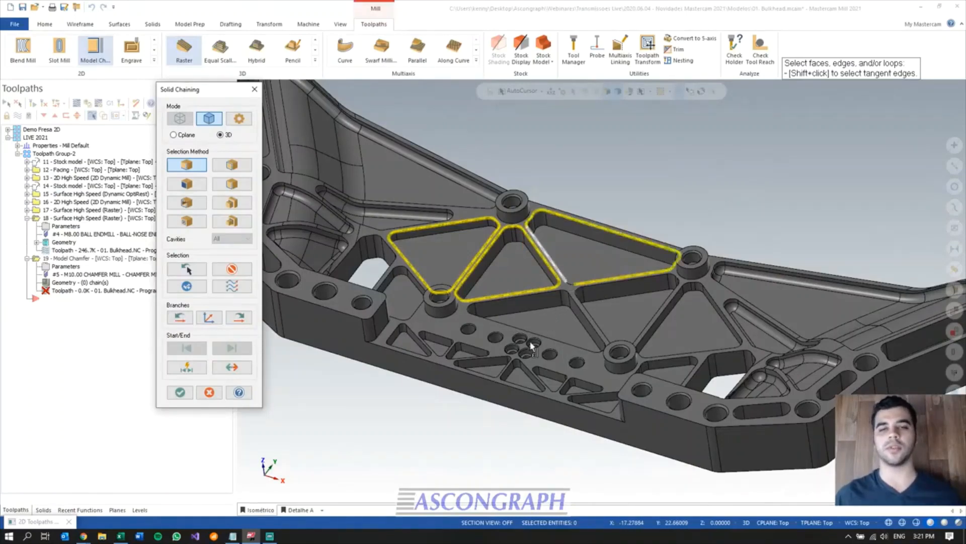
{"action": "left_click", "coordinate": [556, 294]}
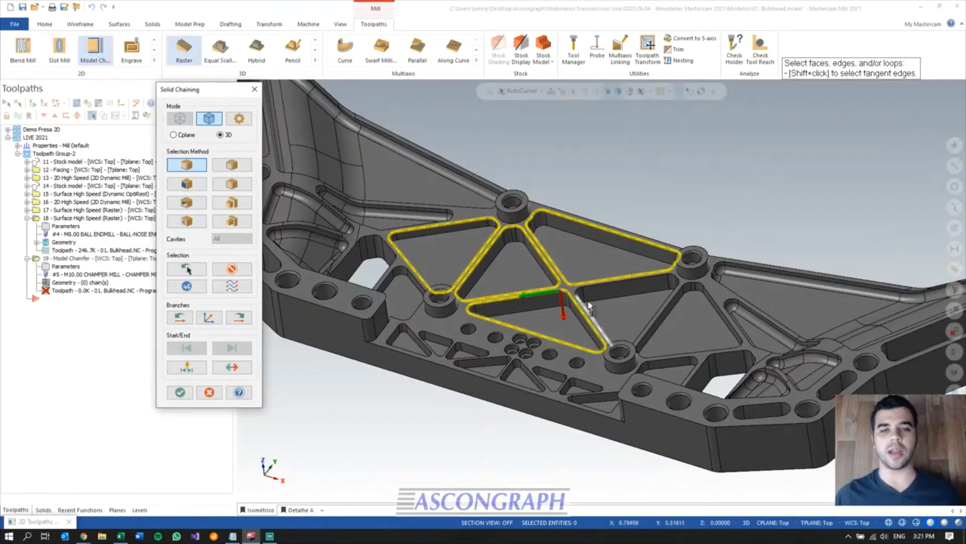
{"action": "left_click", "coordinate": [662, 279]}
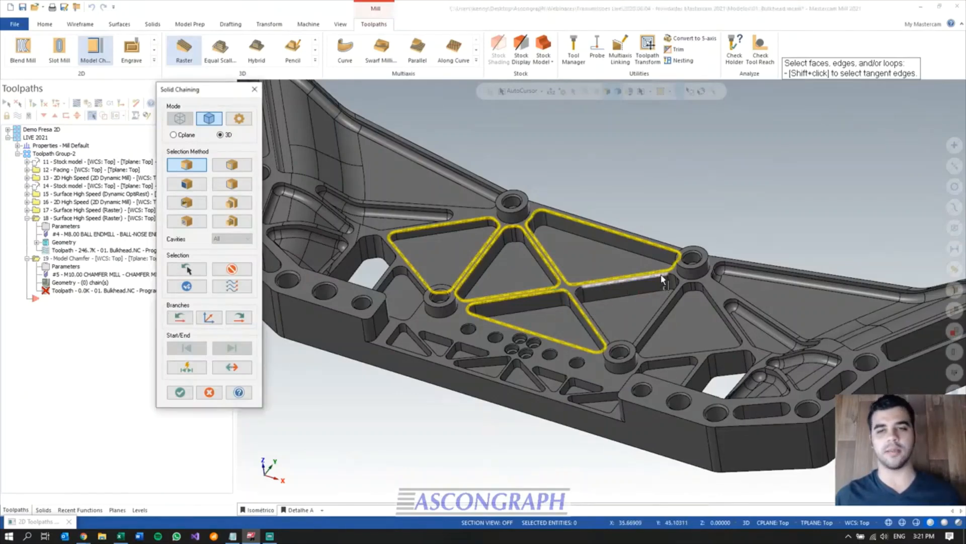
{"action": "left_click", "coordinate": [650, 340]}
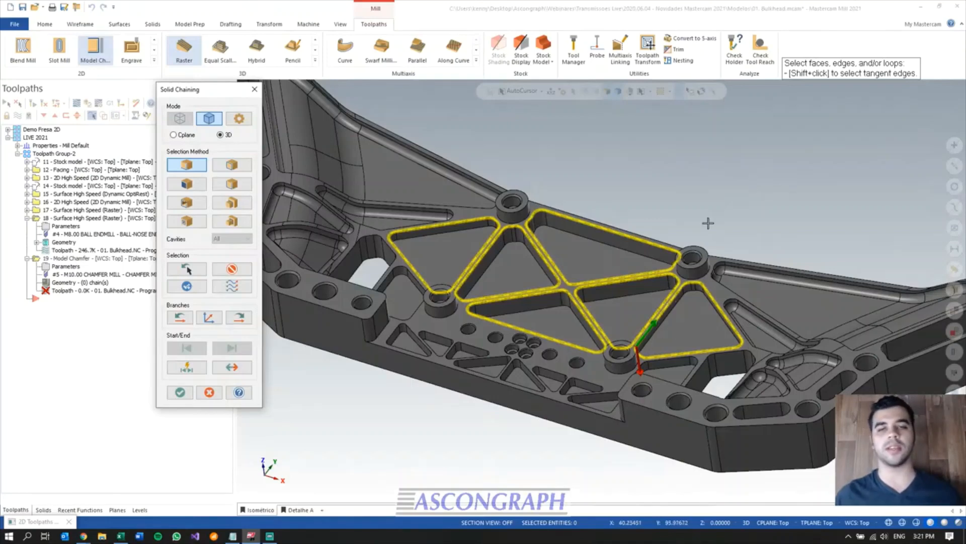
- Display the direction arrows of all the selected pocket chains and accept the chain geometry
{"action": "scroll", "coordinate": [597, 247], "scroll_direction": "up", "scroll_amount": 2}
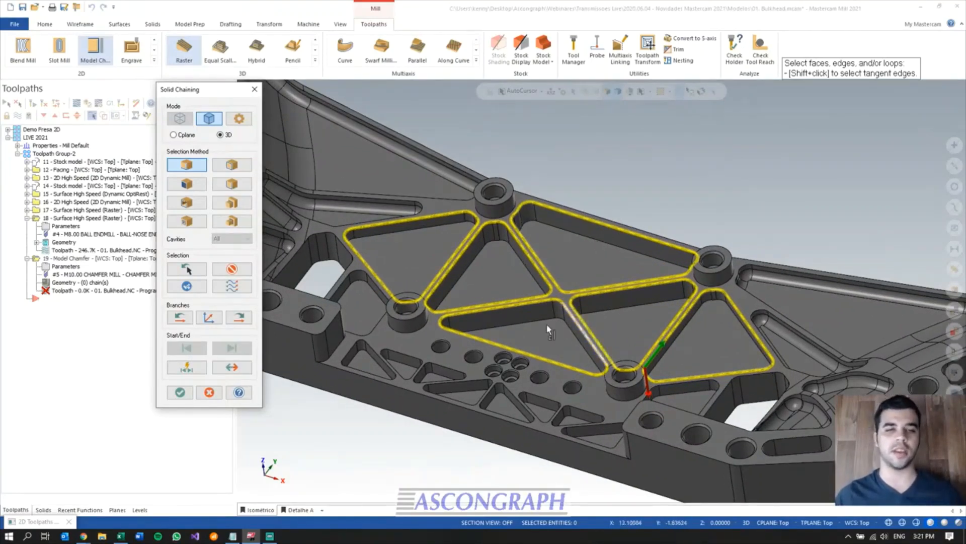
{"action": "scroll", "coordinate": [581, 330], "scroll_direction": "down", "scroll_amount": 1}
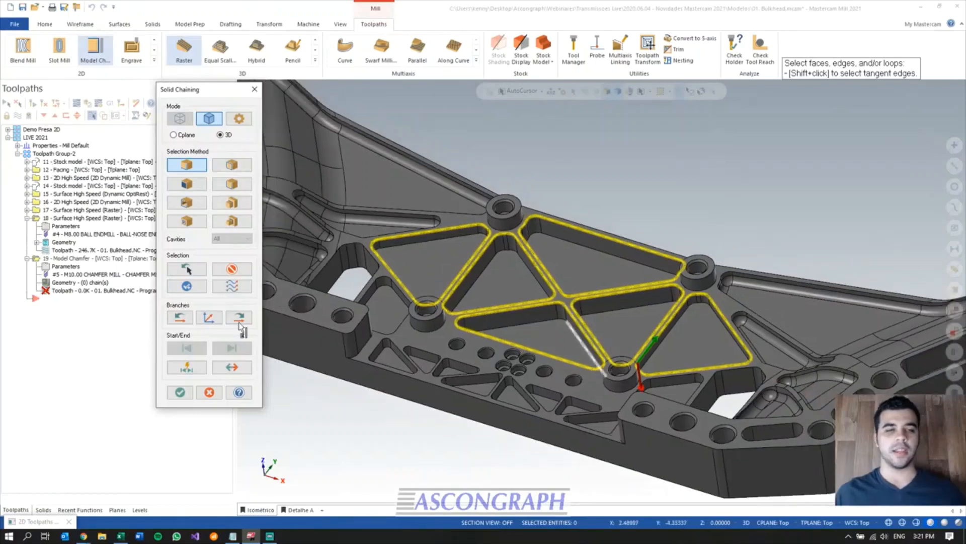
{"action": "left_click", "coordinate": [232, 286]}
{"action": "mouse_move", "coordinate": [602, 343]}
{"action": "middle_mouse_down"}
{"action": "mouse_move", "coordinate": [607, 380]}
{"action": "mouse_move", "coordinate": [600, 333]}
{"action": "mouse_move", "coordinate": [581, 330]}
{"action": "mouse_move", "coordinate": [603, 331]}
{"action": "middle_mouse_up"}
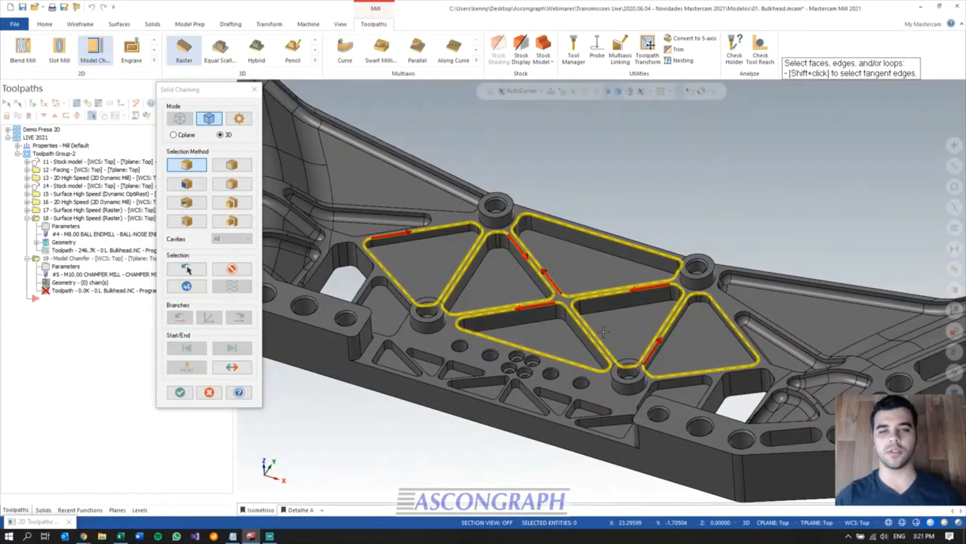
{"action": "left_click", "coordinate": [548, 306]}
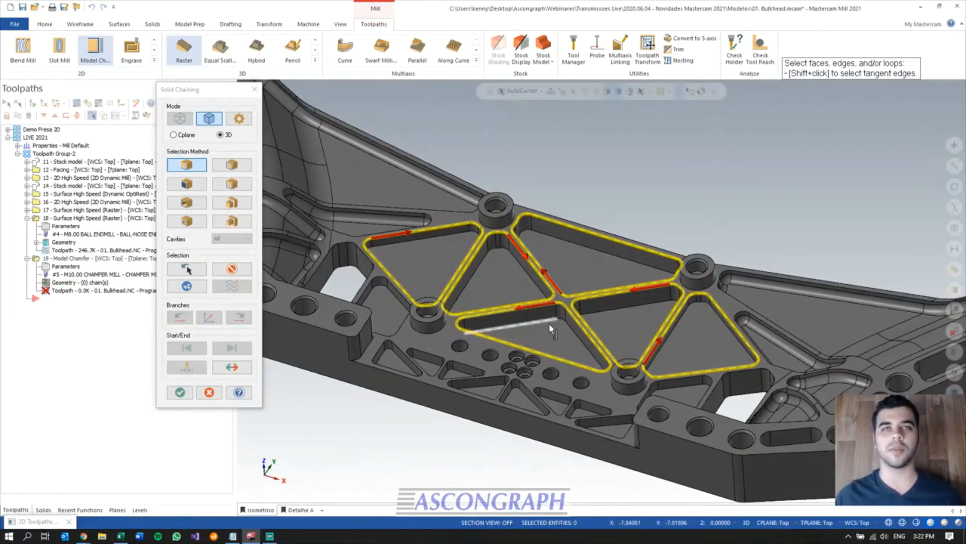
{"action": "left_click", "coordinate": [180, 393]}
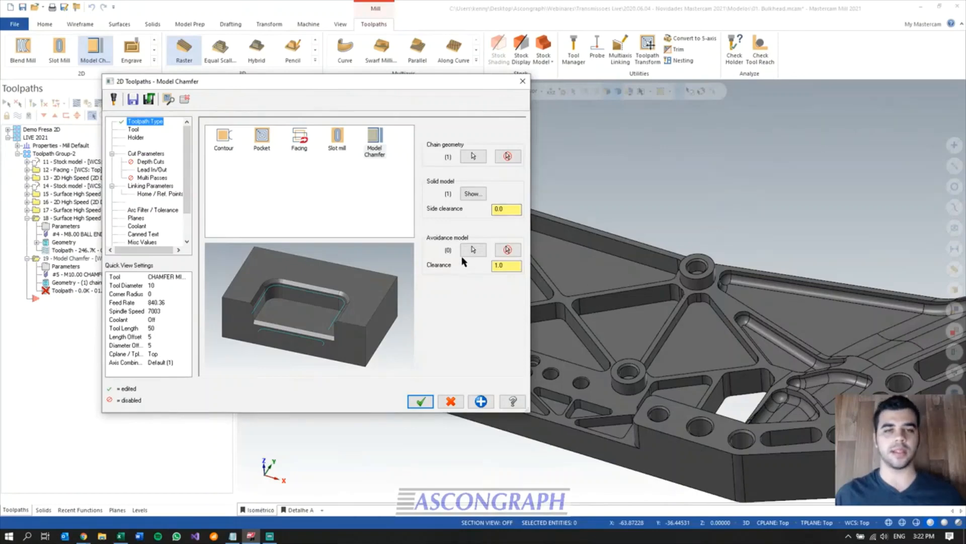
- Select the four nut bodies on the bosses around the triangular pockets as the chamfer's avoidance model
{"action": "left_click", "coordinate": [472, 249]}
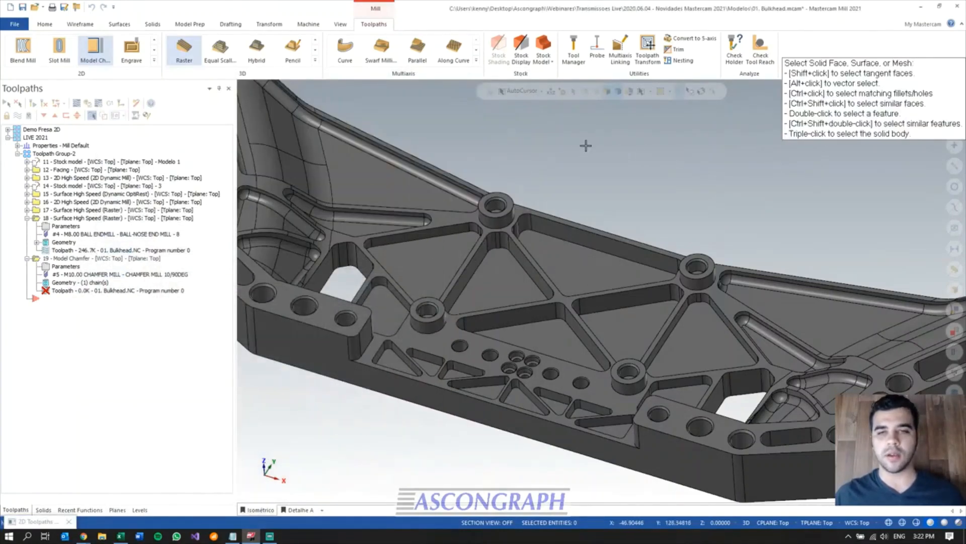
{"action": "scroll", "coordinate": [572, 194], "scroll_direction": "down", "scroll_amount": 1}
{"action": "scroll", "coordinate": [570, 198], "scroll_direction": "down", "scroll_amount": 1}
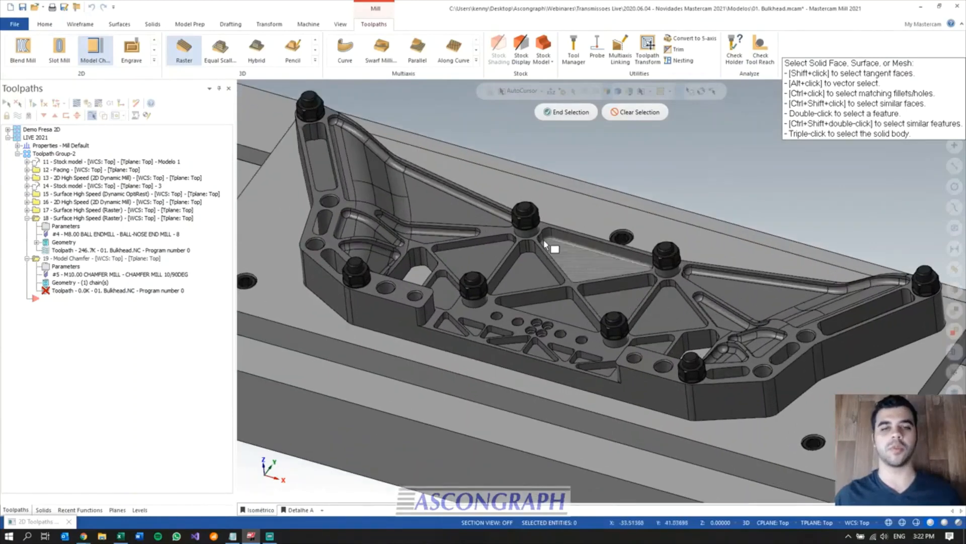
{"action": "scroll", "coordinate": [545, 245], "scroll_direction": "up", "scroll_amount": 3}
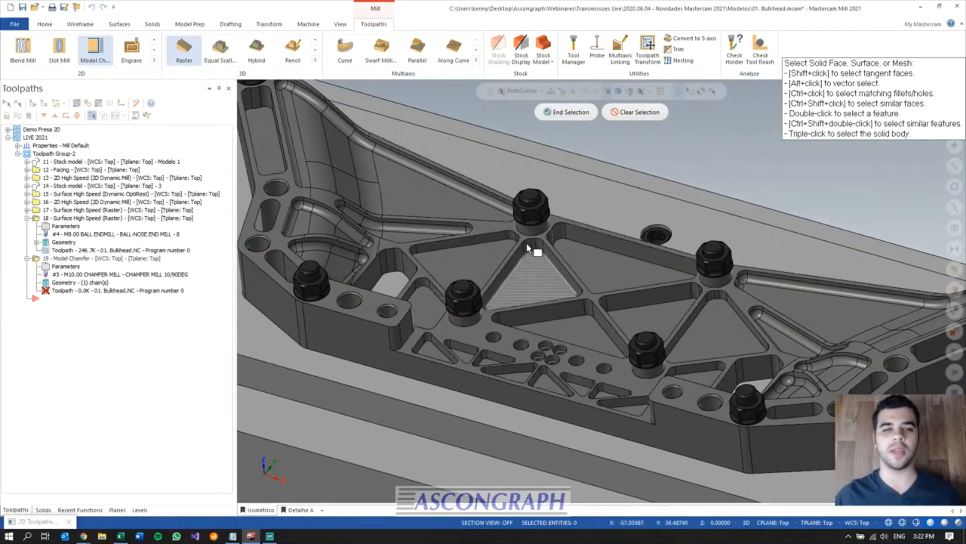
{"action": "scroll", "coordinate": [529, 247], "scroll_direction": "up", "scroll_amount": 2}
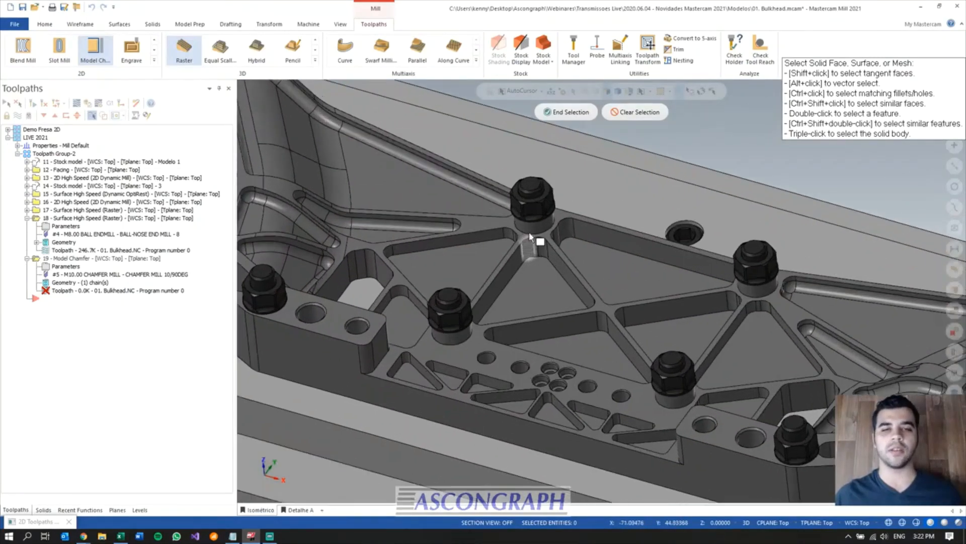
{"action": "triple_click", "coordinate": [453, 320]}
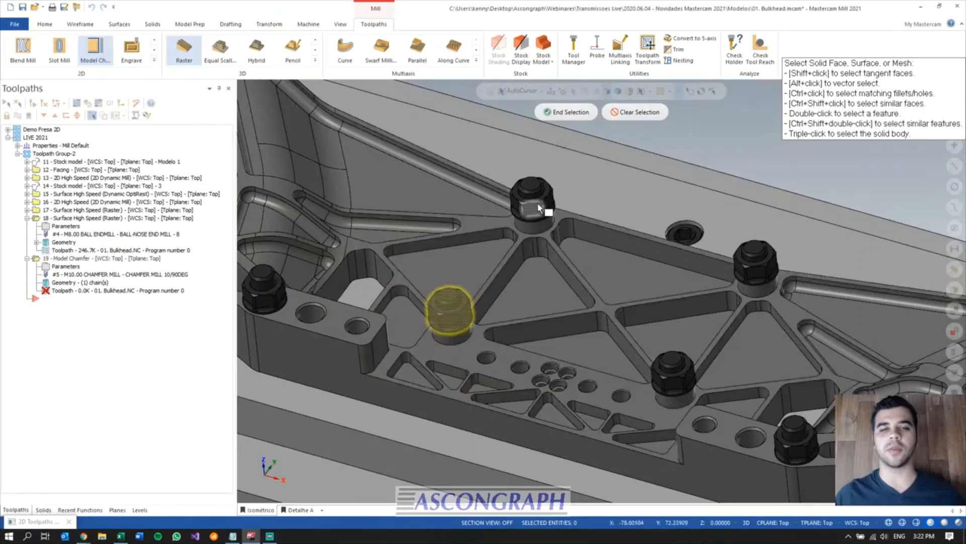
{"action": "triple_click", "coordinate": [537, 204]}
{"action": "triple_click", "coordinate": [749, 272]}
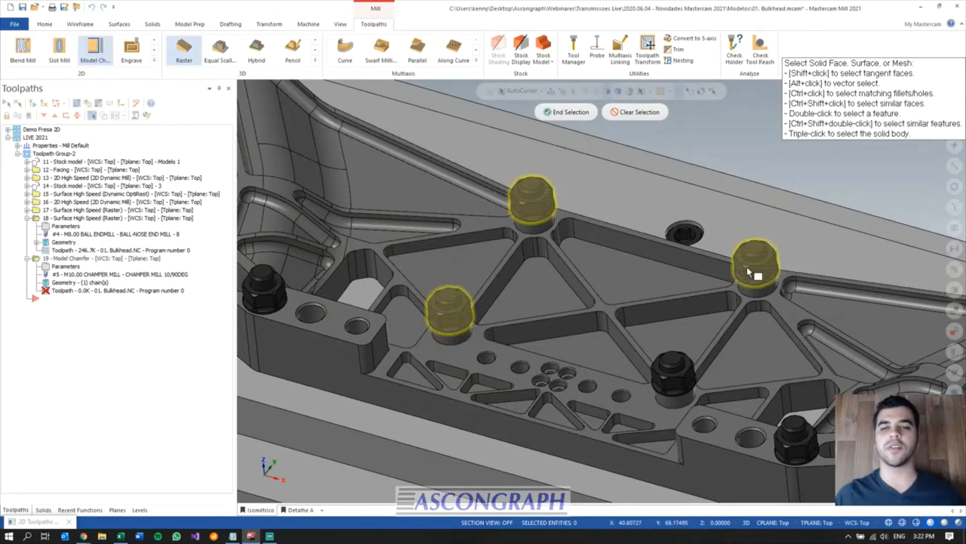
{"action": "triple_click", "coordinate": [679, 375]}
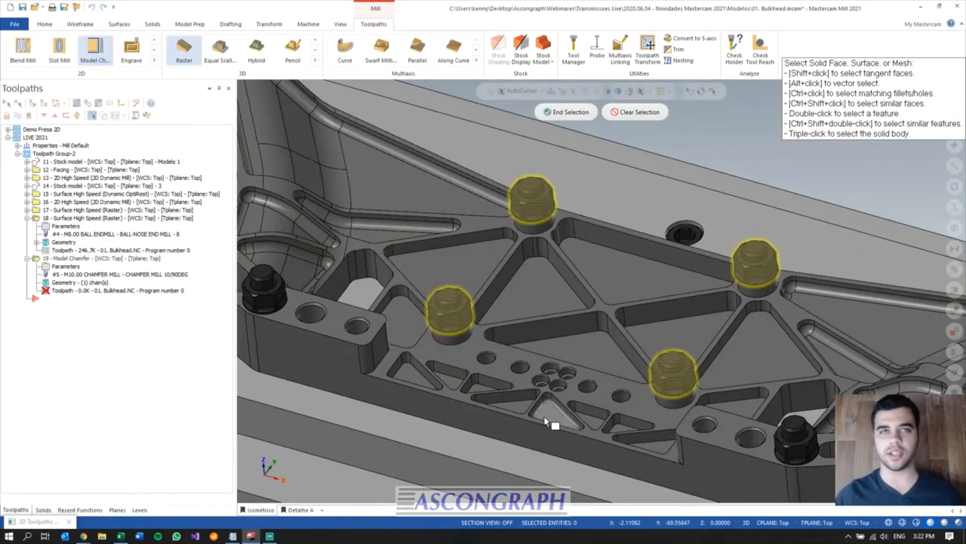
{"action": "key", "text": "Return"}
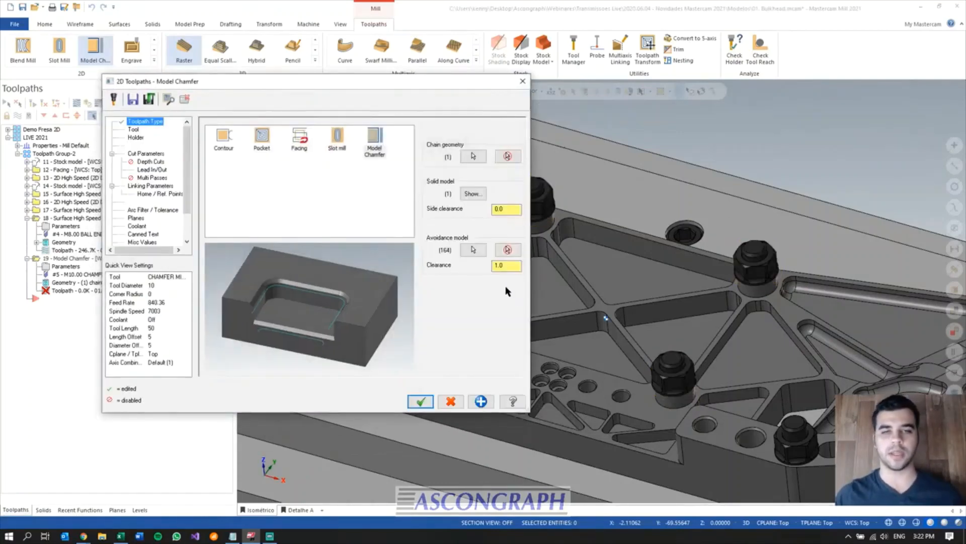
- Choose tool 5, the 10.0-45 chamfer mill, and set the compensation direction to Right with a bottom offset of 1.0
{"action": "left_click", "coordinate": [133, 129]}
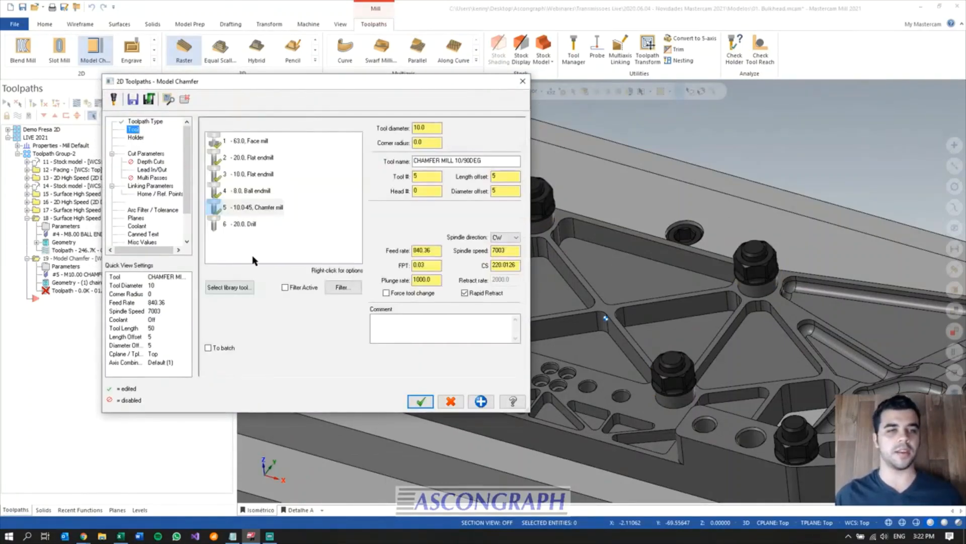
{"action": "left_click", "coordinate": [250, 213]}
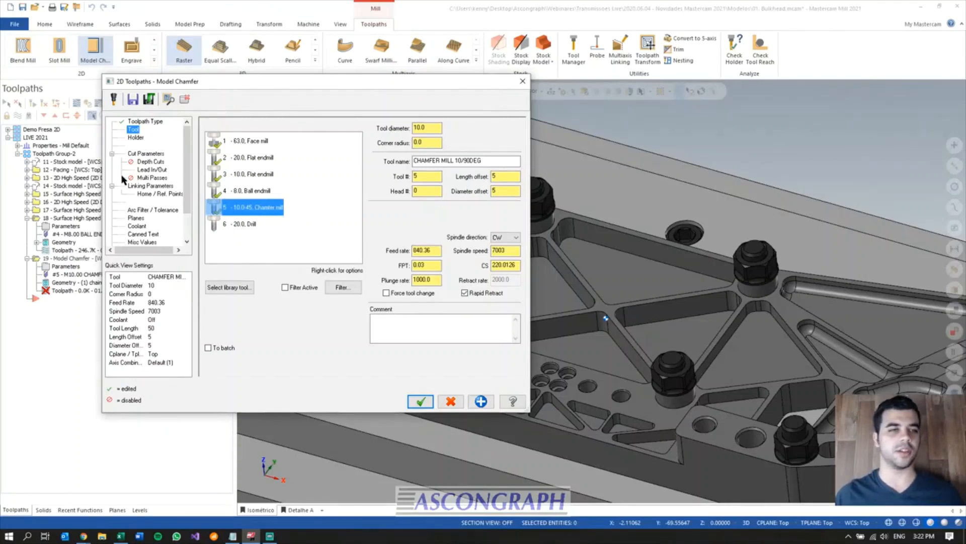
{"action": "left_click", "coordinate": [144, 154]}
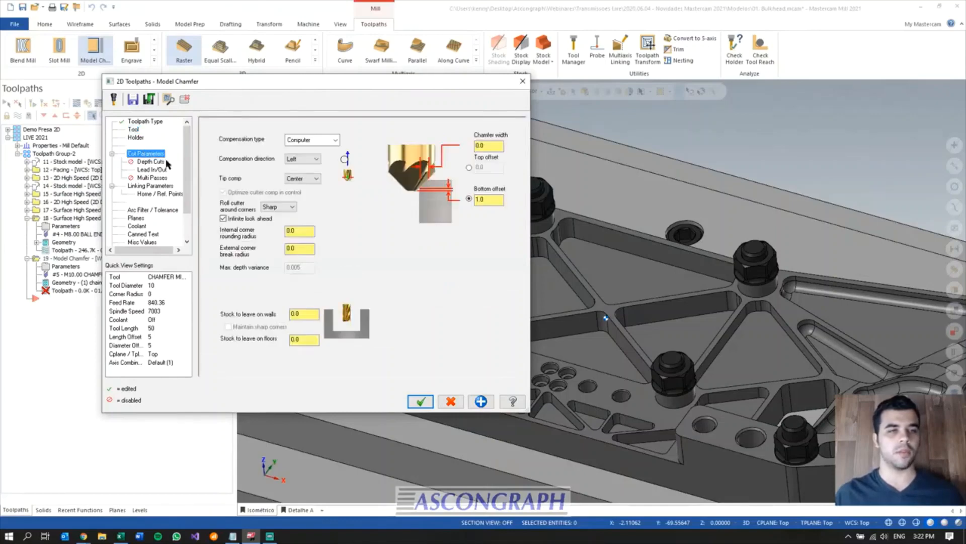
{"action": "scroll", "coordinate": [311, 156], "scroll_direction": "down", "scroll_amount": 1}
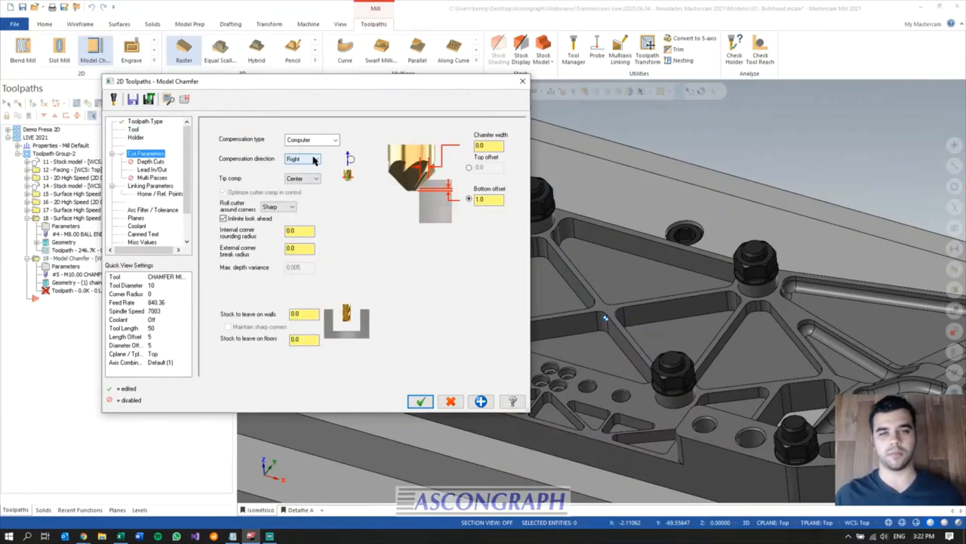
{"action": "double_click", "coordinate": [477, 200]}
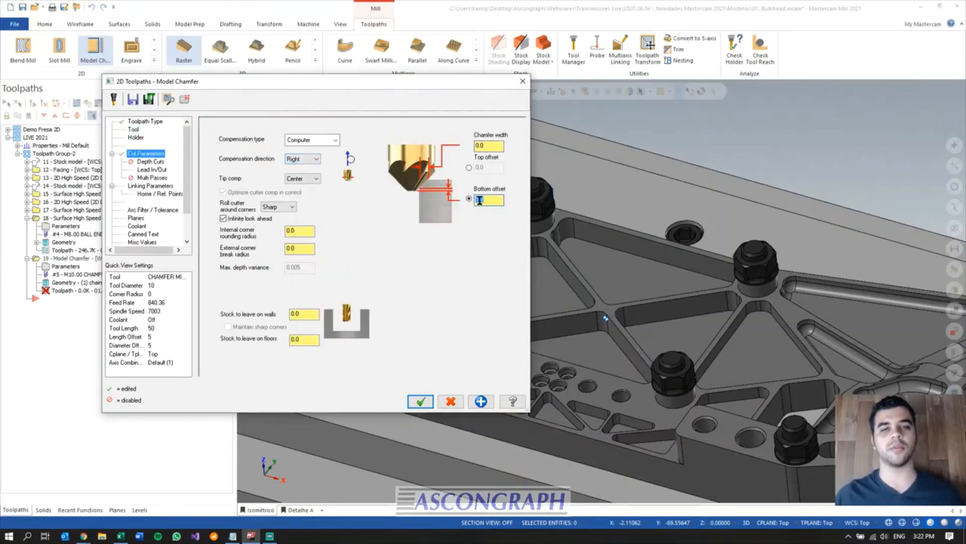
{"action": "left_click", "coordinate": [495, 200]}
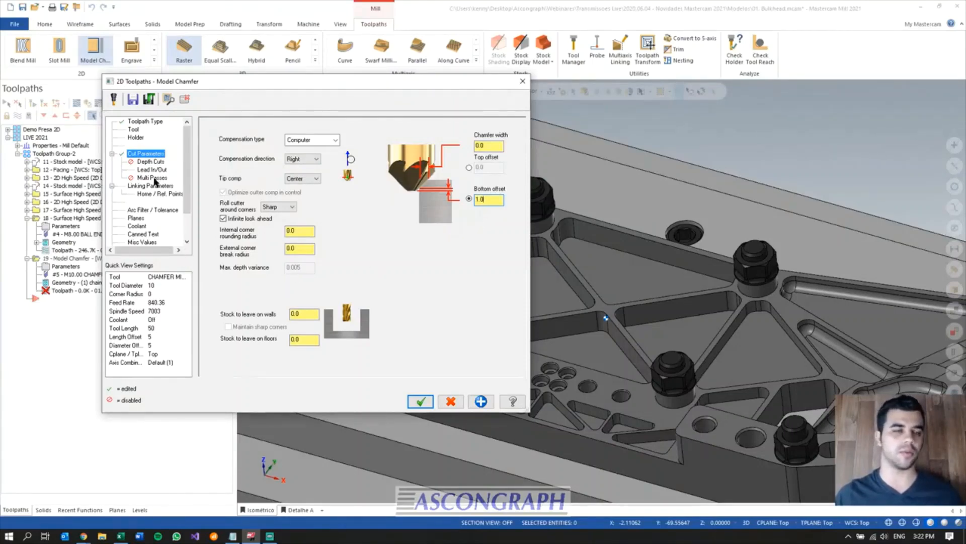
- Set perpendicular lead-in and lead-out moves with a length of 5.0 and generate the Model Chamfer toolpath
{"action": "left_click", "coordinate": [151, 162]}
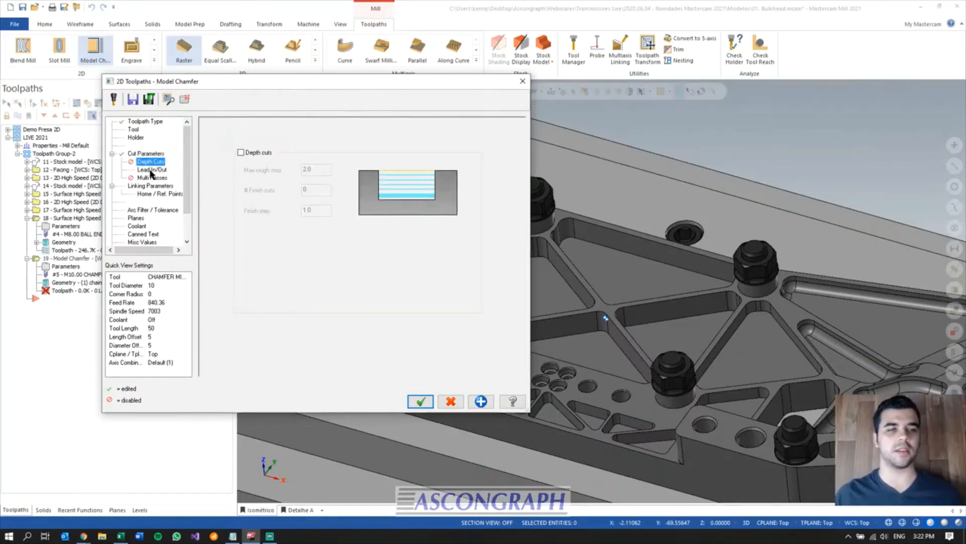
{"action": "left_click", "coordinate": [151, 169]}
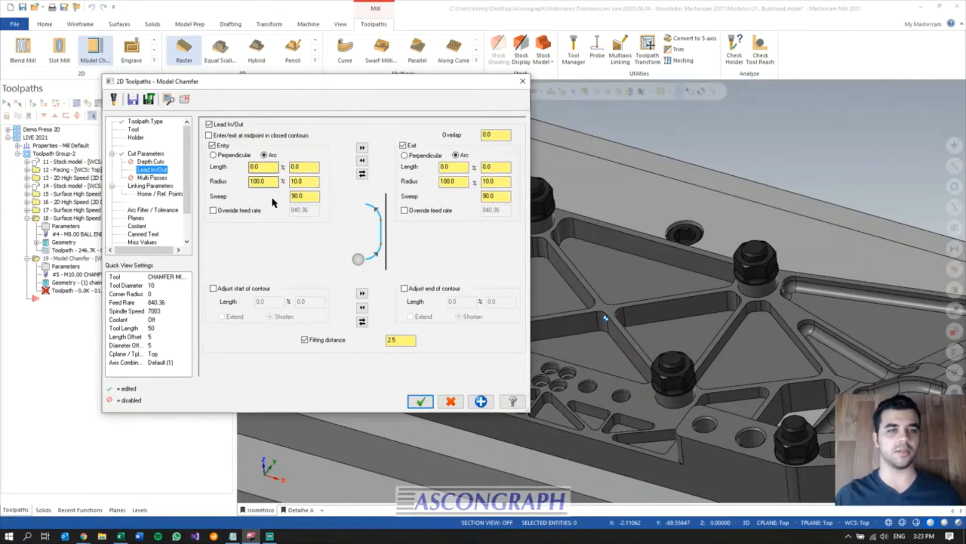
{"action": "left_click", "coordinate": [236, 155]}
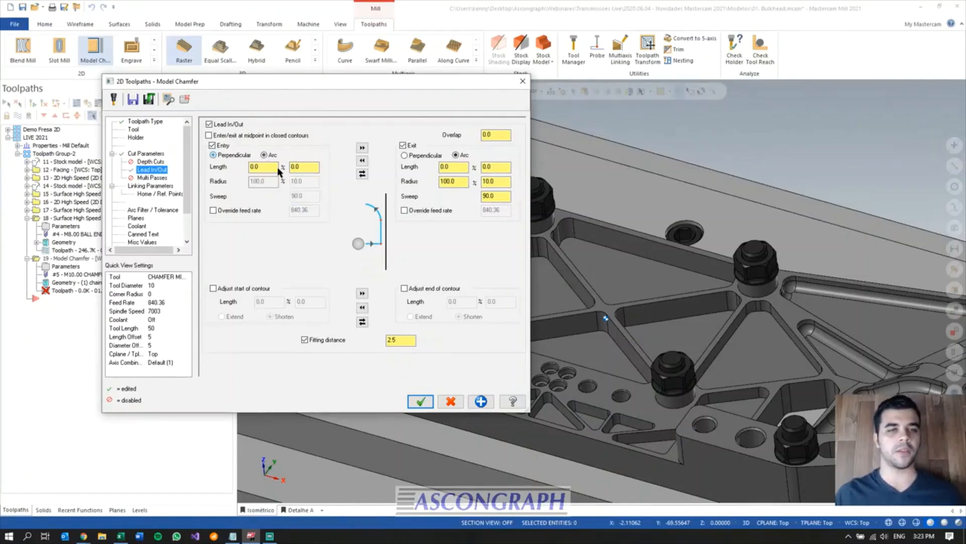
{"action": "double_click", "coordinate": [309, 167]}
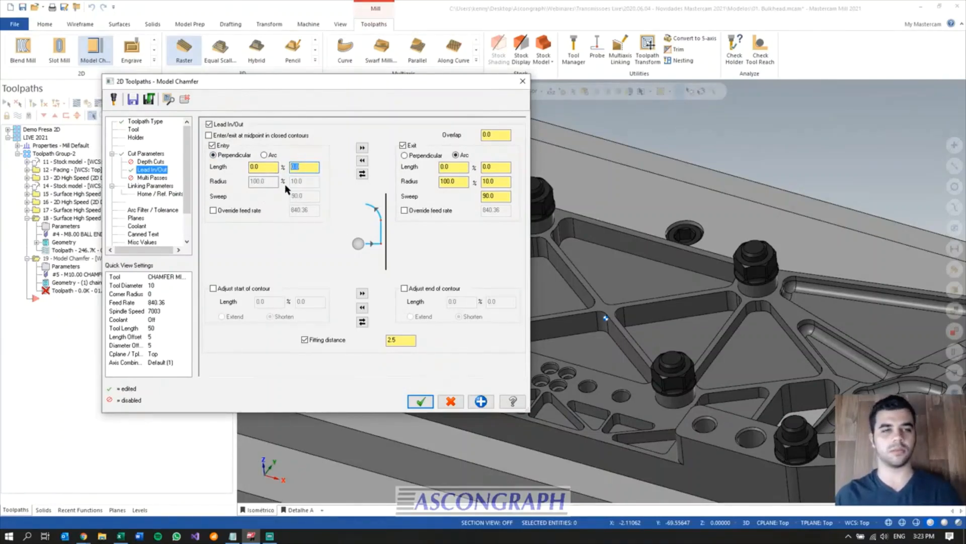
{"action": "type", "text": "5"}
{"action": "left_click", "coordinate": [361, 148]}
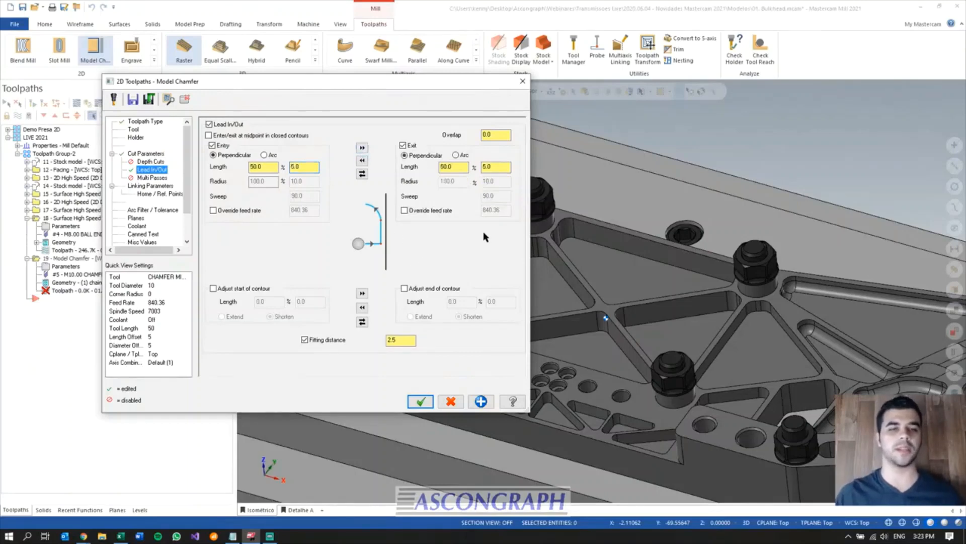
{"action": "left_click", "coordinate": [158, 188]}
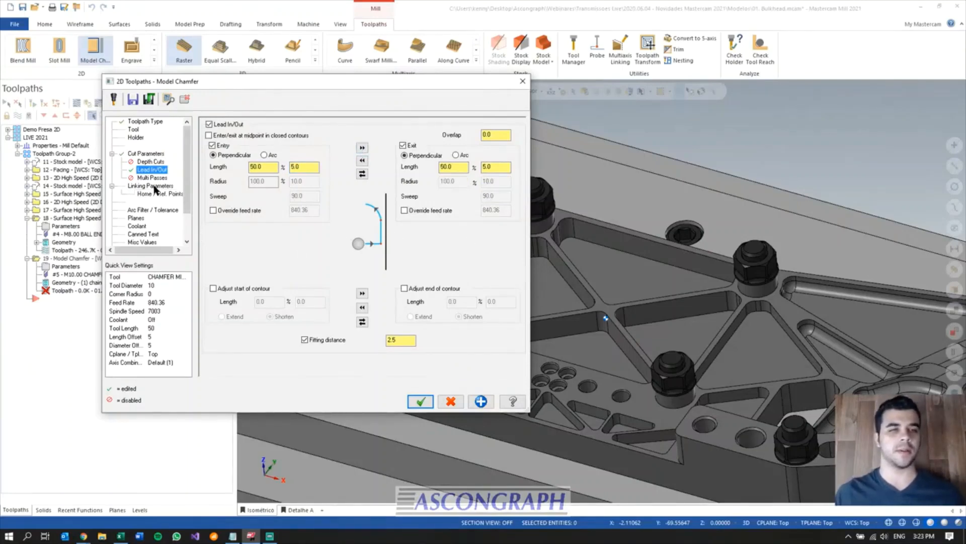
{"action": "left_click", "coordinate": [421, 401]}
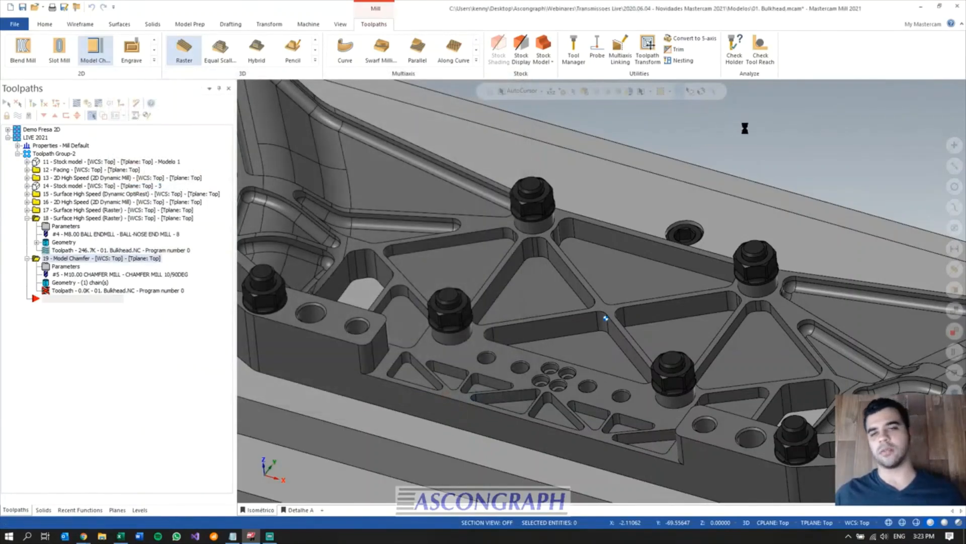
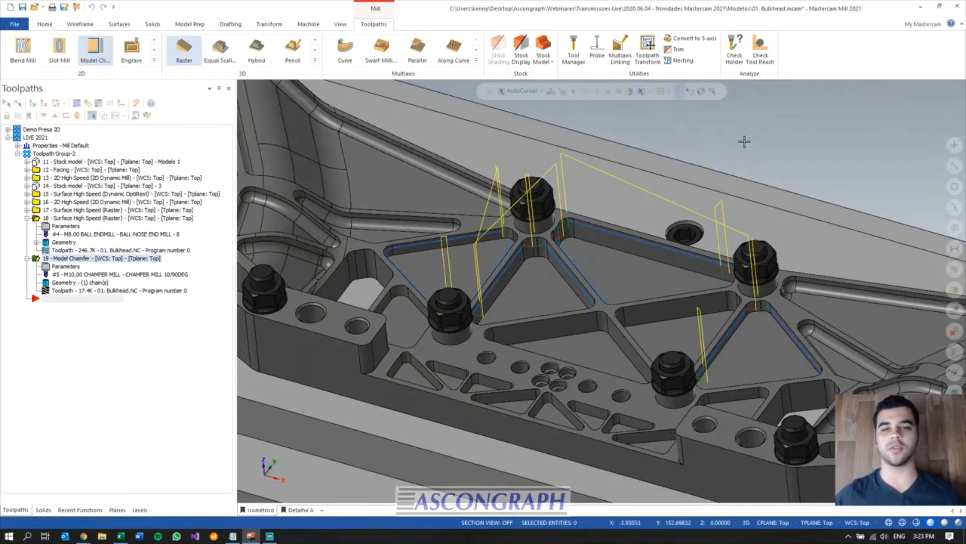
- Backplot the Model Chamfer toolpath to check the tool's motion along the triangular pocket edges around the nuts
{"action": "mouse_move", "coordinate": [570, 257]}
{"action": "middle_mouse_down"}
{"action": "mouse_move", "coordinate": [543, 262]}
{"action": "mouse_move", "coordinate": [558, 270]}
{"action": "middle_mouse_up"}
{"action": "scroll", "coordinate": [668, 123], "scroll_direction": "down", "scroll_amount": 1}
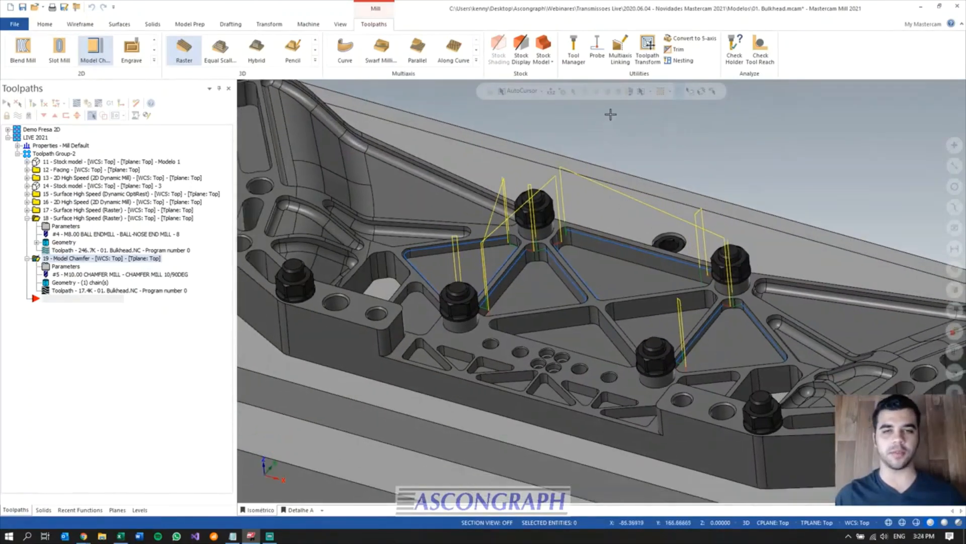
{"action": "scroll", "coordinate": [609, 114], "scroll_direction": "up", "scroll_amount": 1}
{"action": "middle_click_drag", "start_coordinate": [601, 293], "coordinate": [609, 293]}
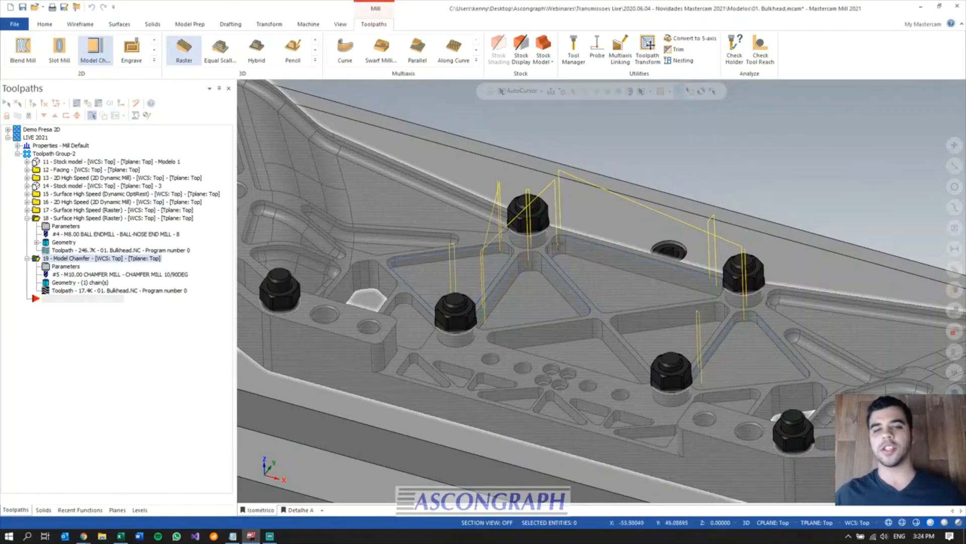
{"action": "scroll", "coordinate": [550, 256], "scroll_direction": "up", "scroll_amount": 1}
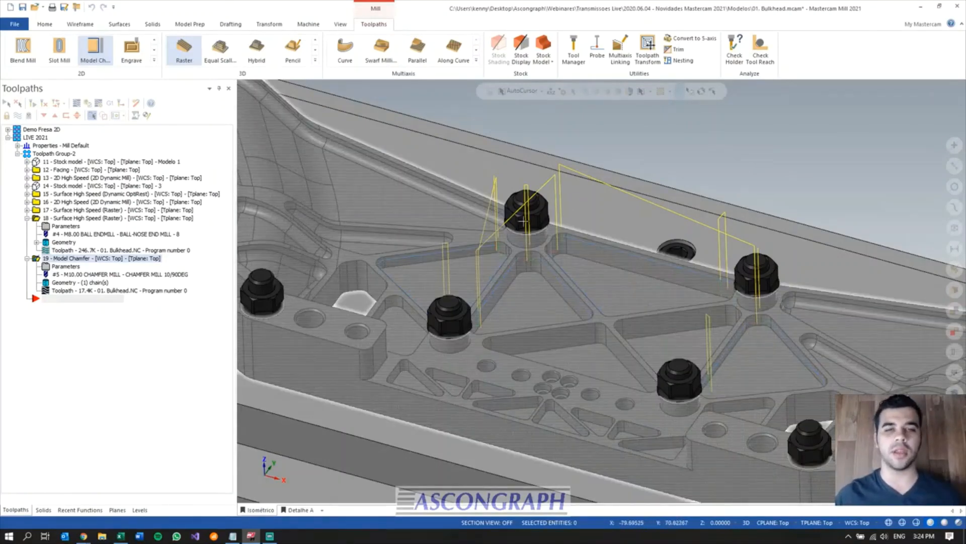
{"action": "scroll", "coordinate": [523, 221], "scroll_direction": "up", "scroll_amount": 1}
{"action": "scroll", "coordinate": [529, 201], "scroll_direction": "down", "scroll_amount": 1}
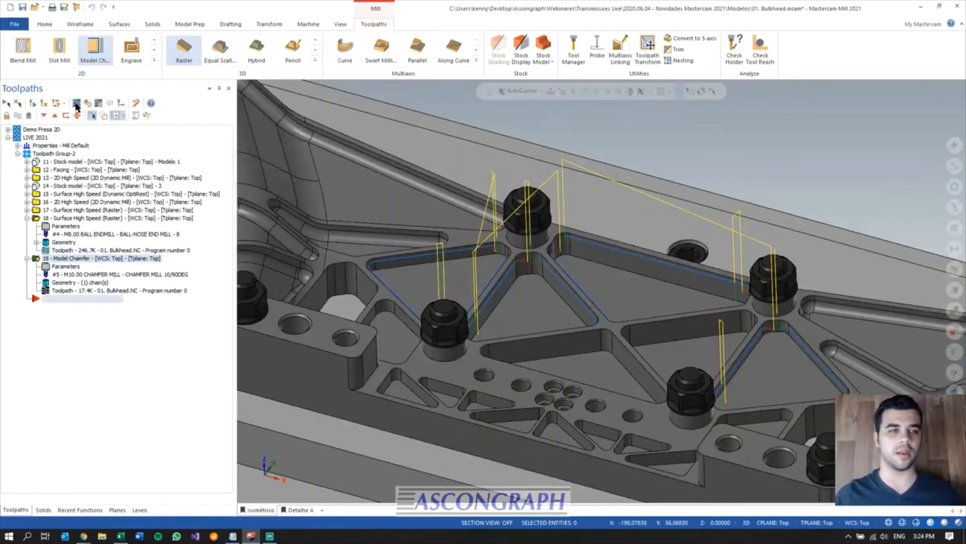
{"action": "left_click", "coordinate": [76, 103]}
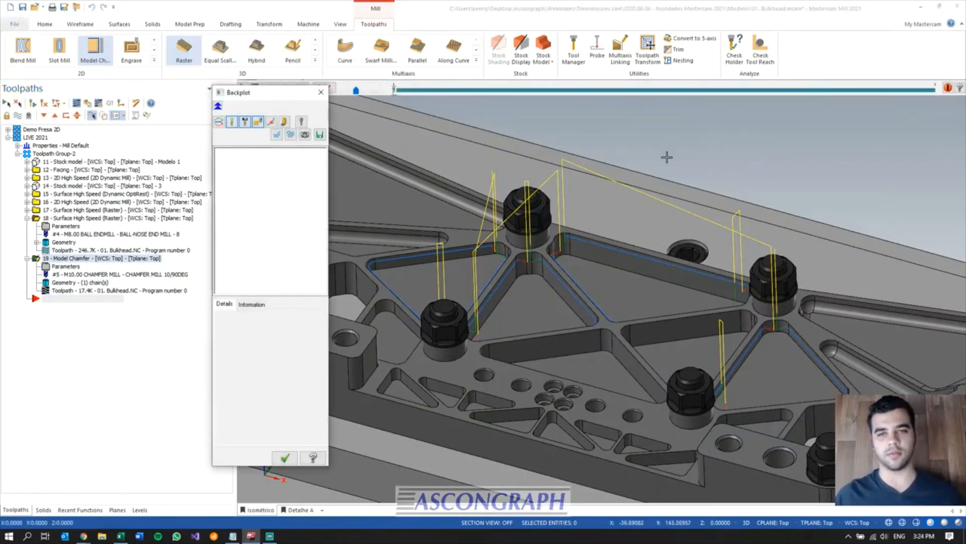
{"action": "scroll", "coordinate": [605, 194], "scroll_direction": "down", "scroll_amount": 2}
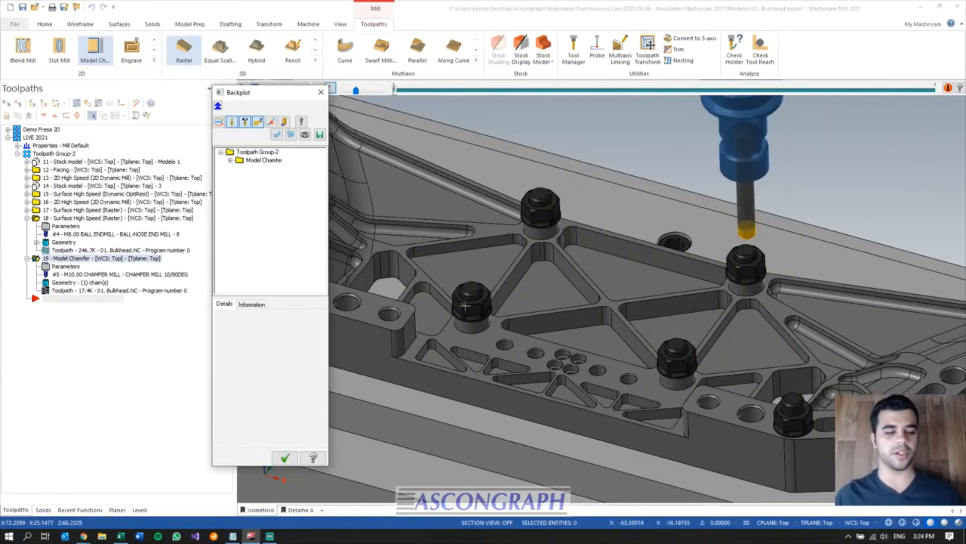
{"action": "key", "text": "r"}
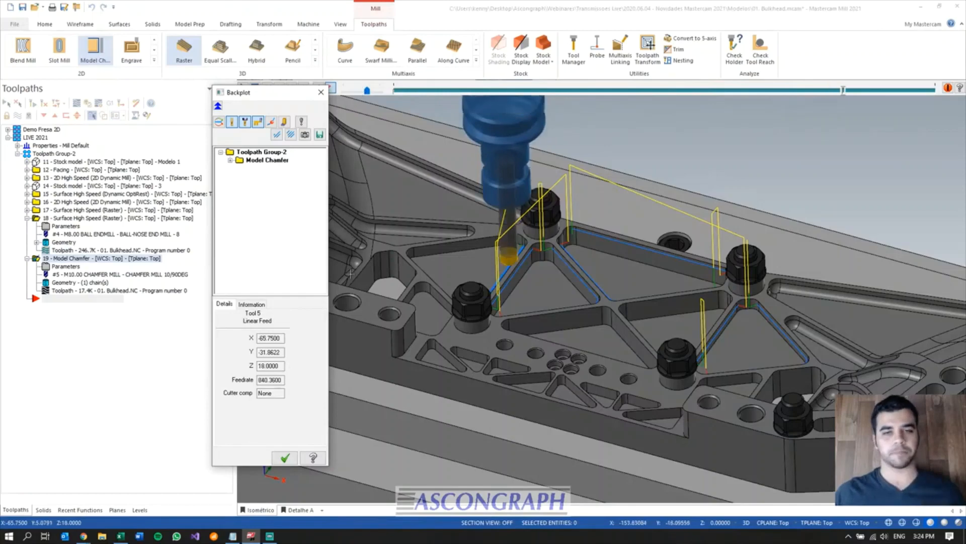
{"action": "left_click", "coordinate": [284, 458]}
{"action": "mouse_move", "coordinate": [462, 320]}
{"action": "middle_mouse_down"}
{"action": "mouse_move", "coordinate": [442, 312]}
{"action": "mouse_move", "coordinate": [458, 343]}
{"action": "mouse_move", "coordinate": [495, 188]}
{"action": "middle_mouse_up"}
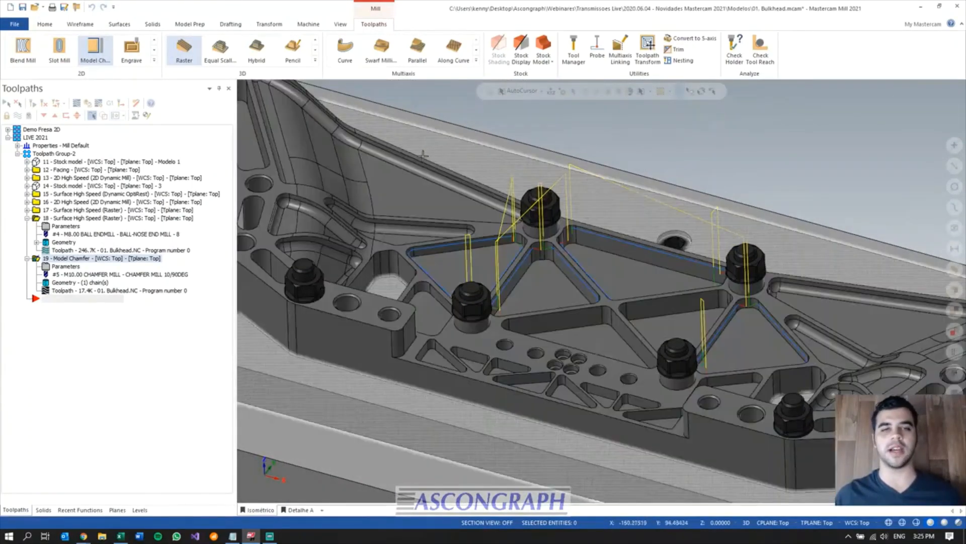
{"action": "scroll", "coordinate": [420, 181], "scroll_direction": "down", "scroll_amount": 2}
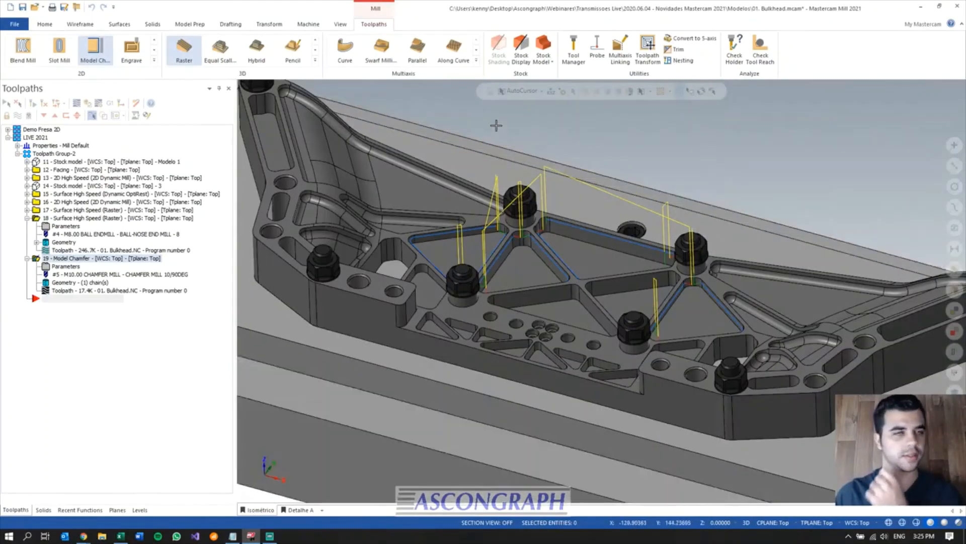
{"action": "scroll", "coordinate": [514, 125], "scroll_direction": "down", "scroll_amount": 2}
{"action": "scroll", "coordinate": [523, 133], "scroll_direction": "up", "scroll_amount": 2}
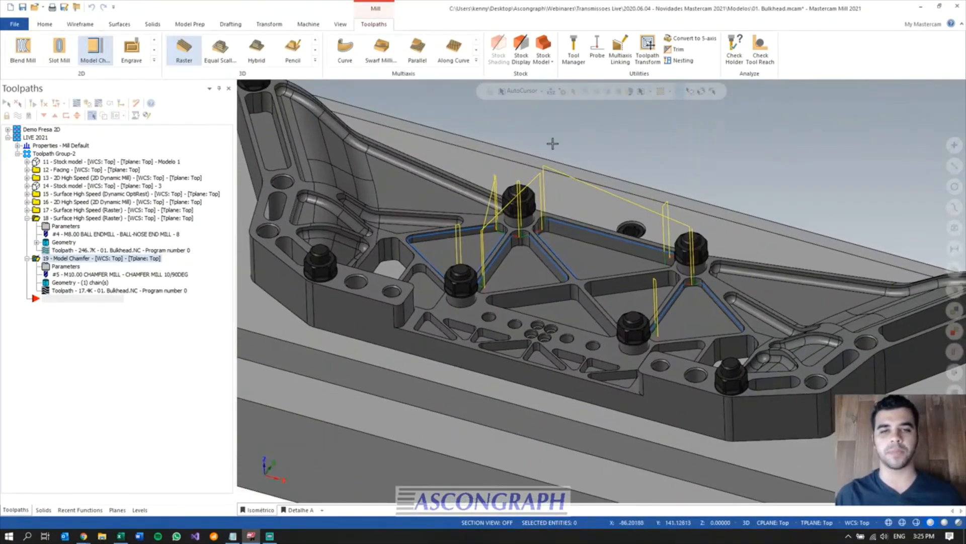
{"action": "middle_click_drag", "start_coordinate": [575, 224], "coordinate": [632, 140]}
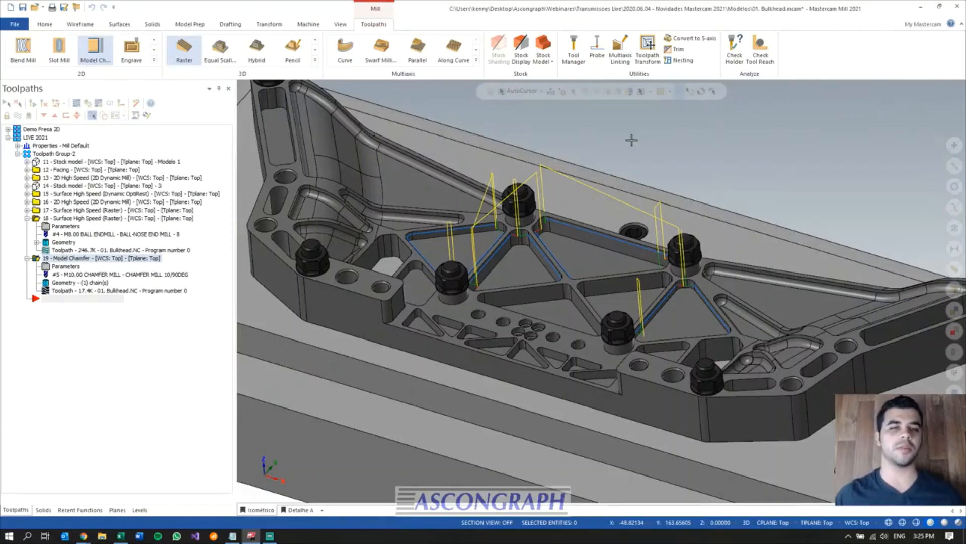
{"action": "scroll", "coordinate": [631, 140], "scroll_direction": "down", "scroll_amount": 2}
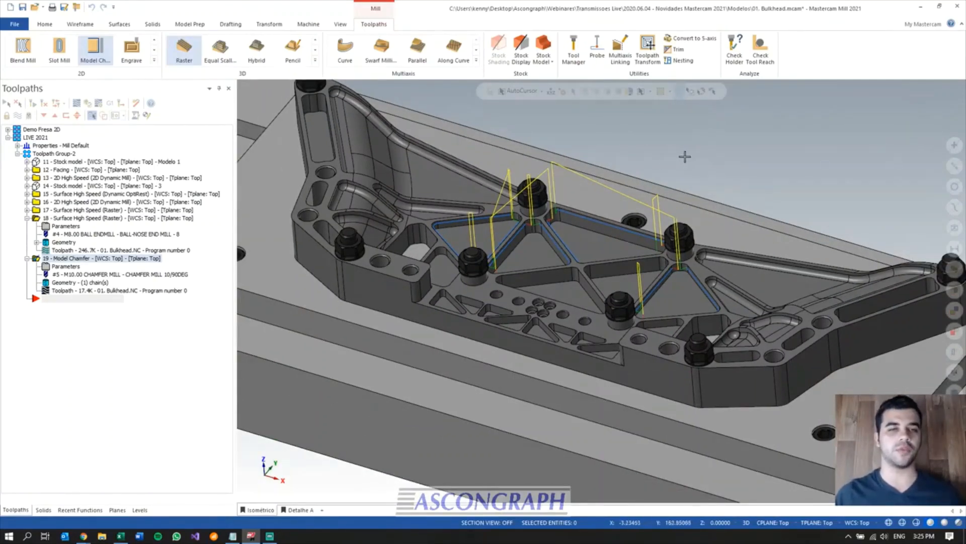
- Create a Chamfer Drill toolpath and select all matching 13.5 mm holes on the bulkhead
{"action": "left_click", "coordinate": [155, 61]}
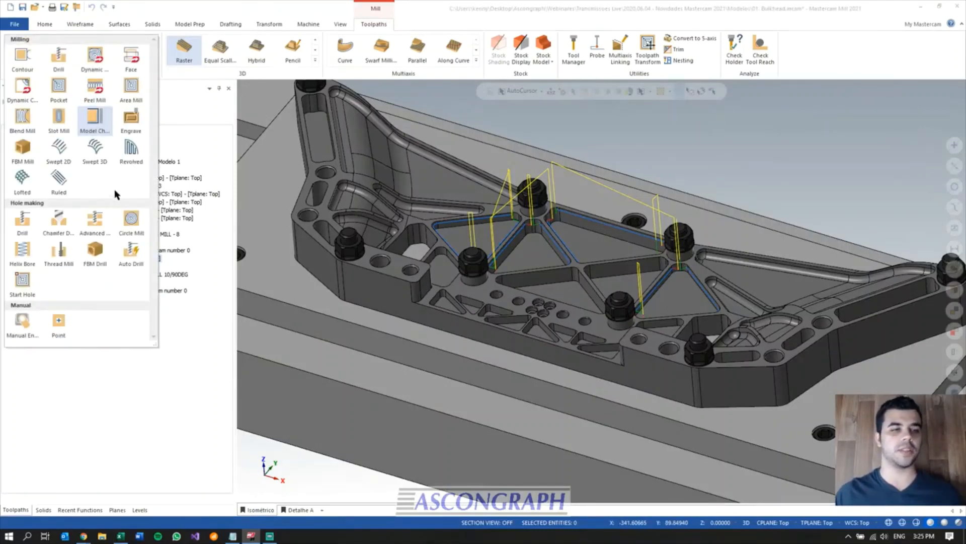
{"action": "left_click", "coordinate": [59, 219]}
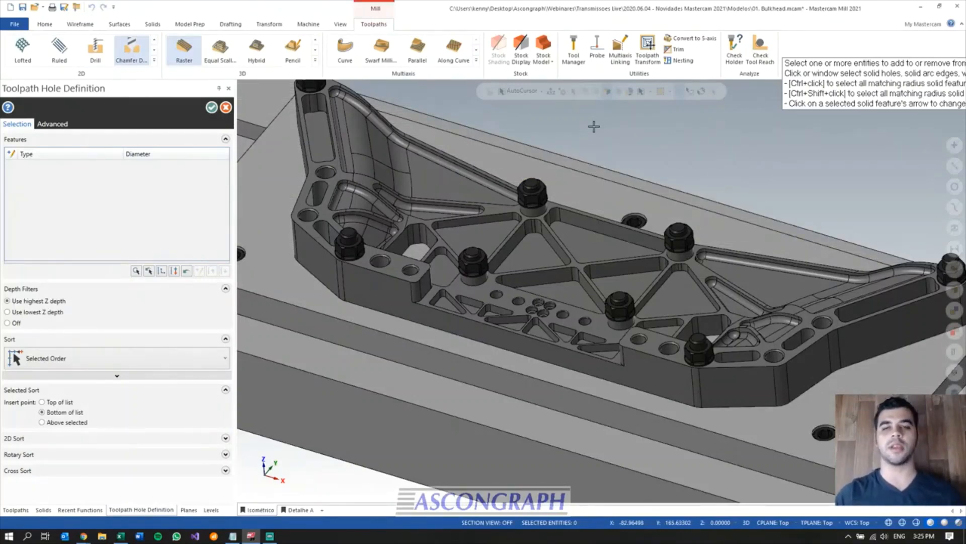
{"action": "scroll", "coordinate": [547, 370], "scroll_direction": "down", "scroll_amount": 4}
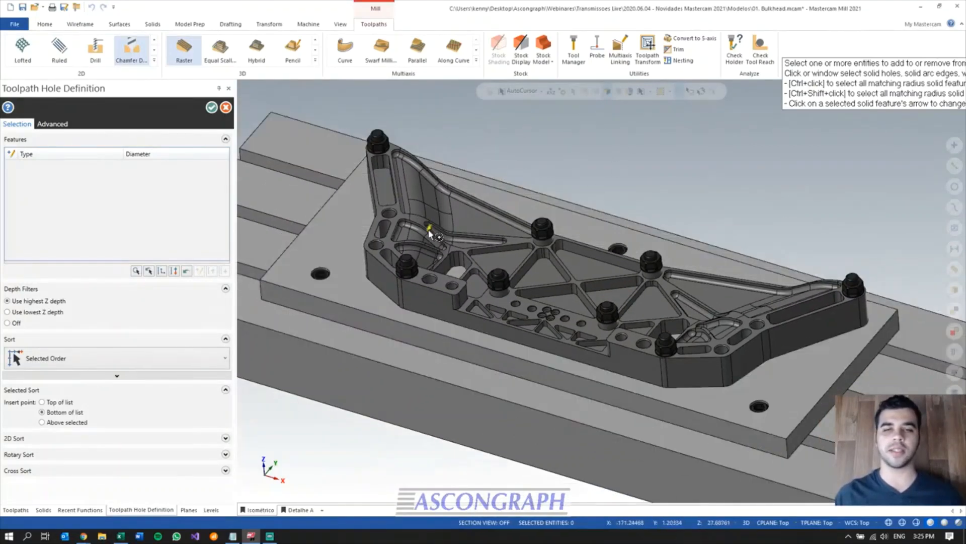
{"action": "scroll", "coordinate": [375, 220], "scroll_direction": "up", "scroll_amount": 1}
{"action": "scroll", "coordinate": [374, 220], "scroll_direction": "up", "scroll_amount": 5}
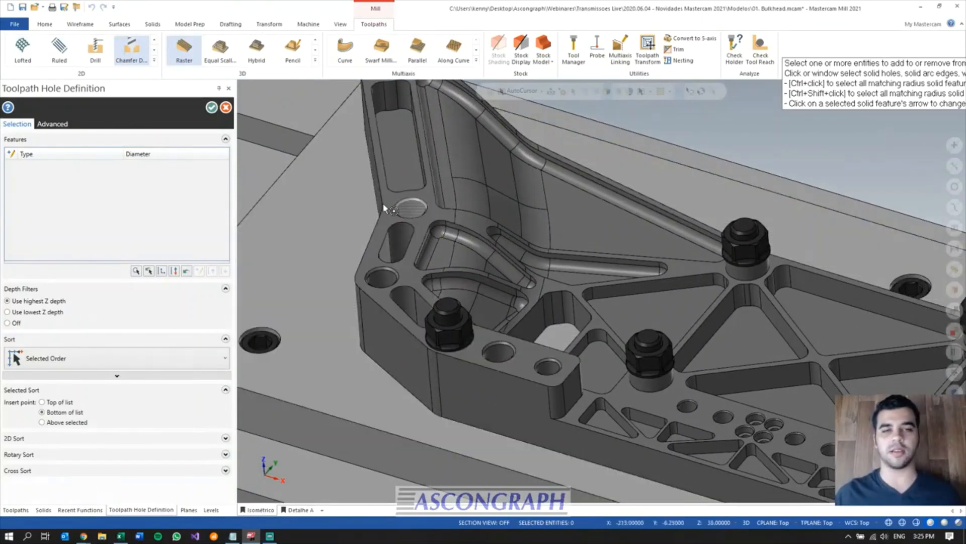
{"action": "left_click", "coordinate": [393, 182]}
{"action": "scroll", "coordinate": [394, 182], "scroll_direction": "up", "scroll_amount": 3}
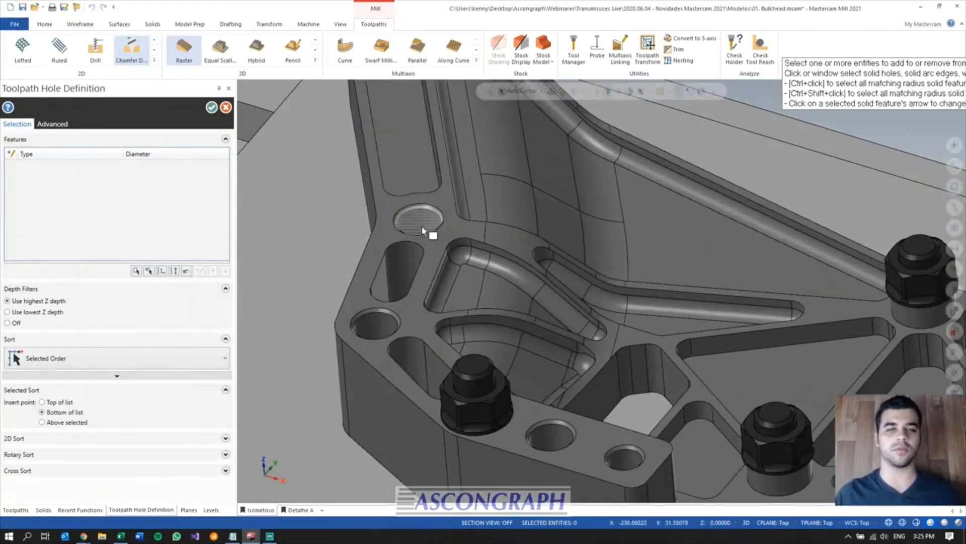
{"action": "left_click", "coordinate": [422, 231], "text": "ctrl"}
{"action": "scroll", "coordinate": [422, 231], "scroll_direction": "down", "scroll_amount": 3}
{"action": "scroll", "coordinate": [345, 150], "scroll_direction": "down", "scroll_amount": 3}
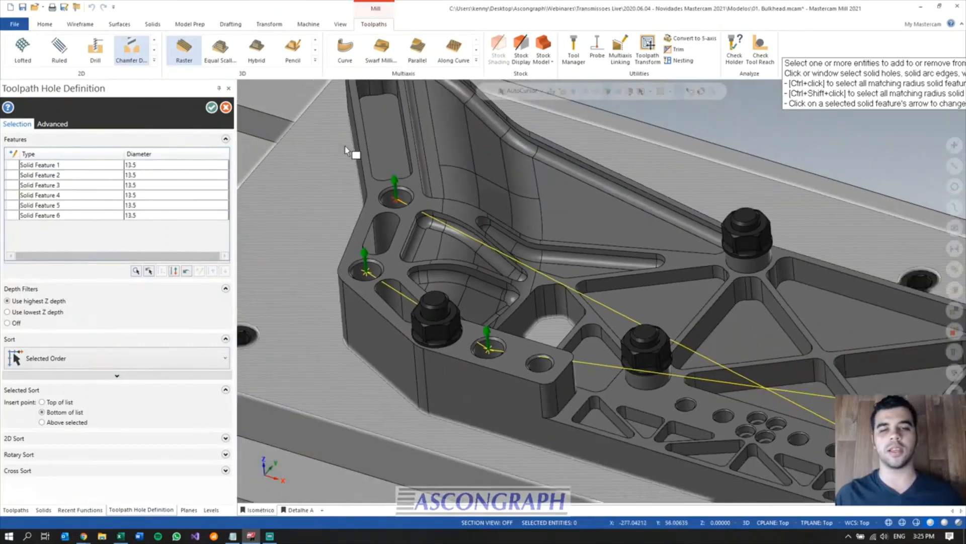
{"action": "scroll", "coordinate": [345, 150], "scroll_direction": "down", "scroll_amount": 2}
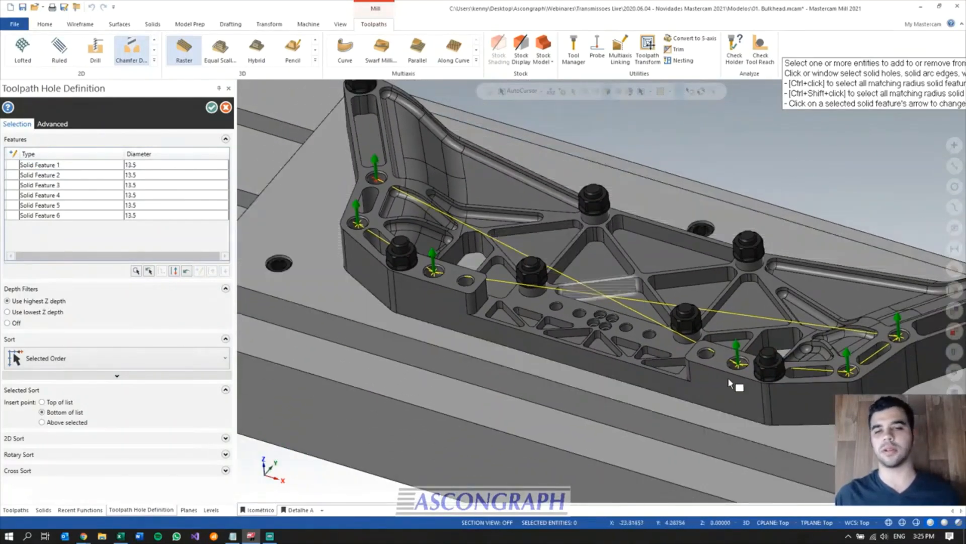
- Add the two 10.5 mm holes and all matching 8.433 mm and 8.0 mm holes along the front rib to the chamfer drilling selection
{"action": "scroll", "coordinate": [459, 289], "scroll_direction": "up", "scroll_amount": 4}
{"action": "scroll", "coordinate": [459, 289], "scroll_direction": "up", "scroll_amount": 1}
{"action": "left_click", "coordinate": [474, 276]}
{"action": "scroll", "coordinate": [636, 341], "scroll_direction": "down", "scroll_amount": 3}
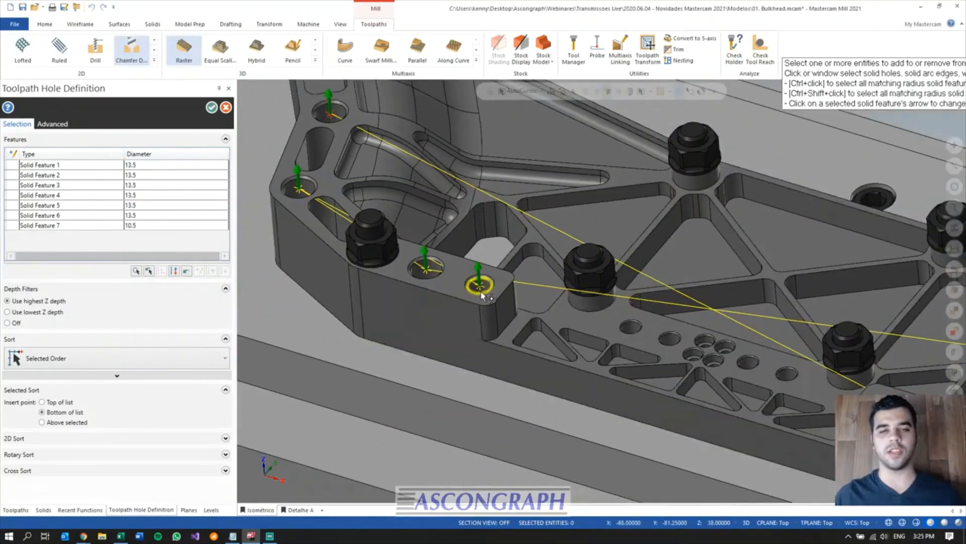
{"action": "scroll", "coordinate": [635, 359], "scroll_direction": "up", "scroll_amount": 4}
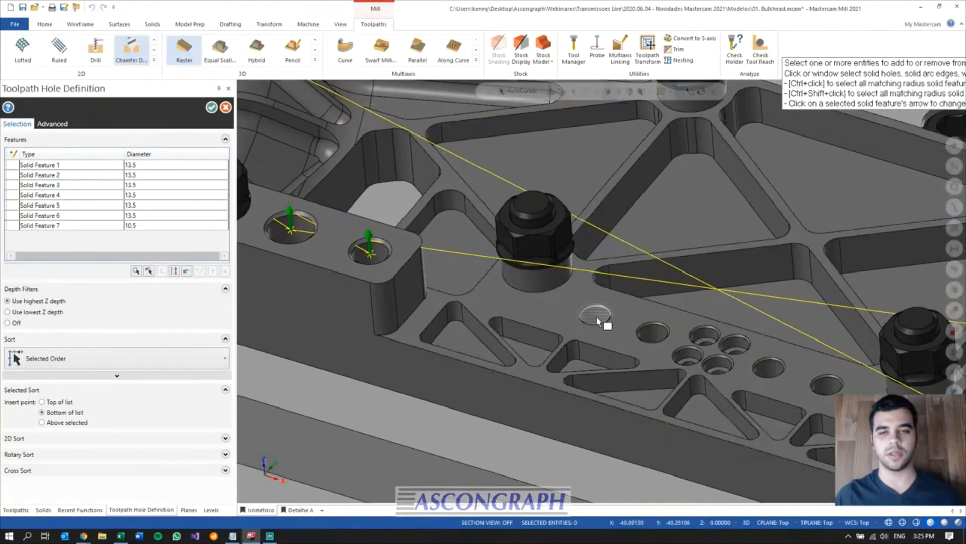
{"action": "left_click", "coordinate": [596, 317], "text": "ctrl"}
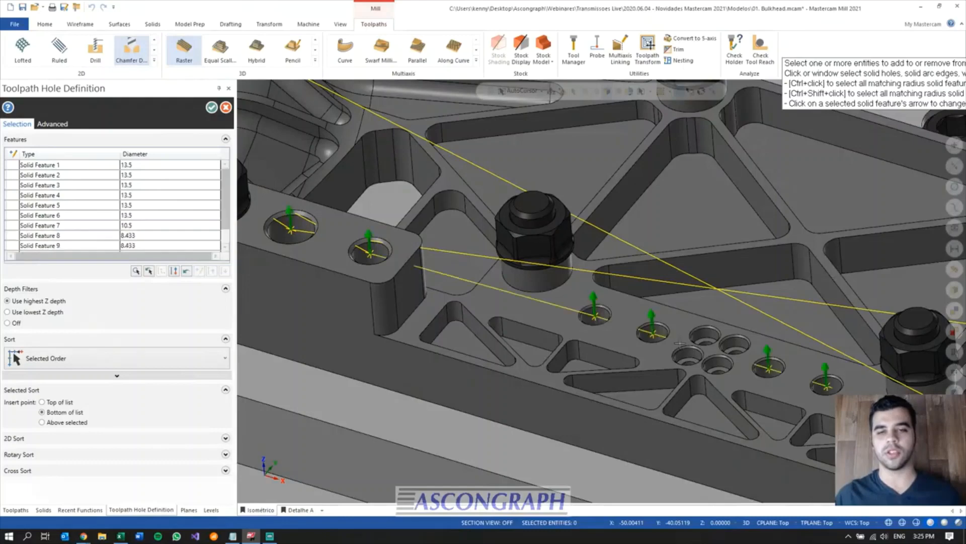
{"action": "left_click", "coordinate": [709, 338], "text": "ctrl"}
{"action": "scroll", "coordinate": [431, 259], "scroll_direction": "down", "scroll_amount": 3}
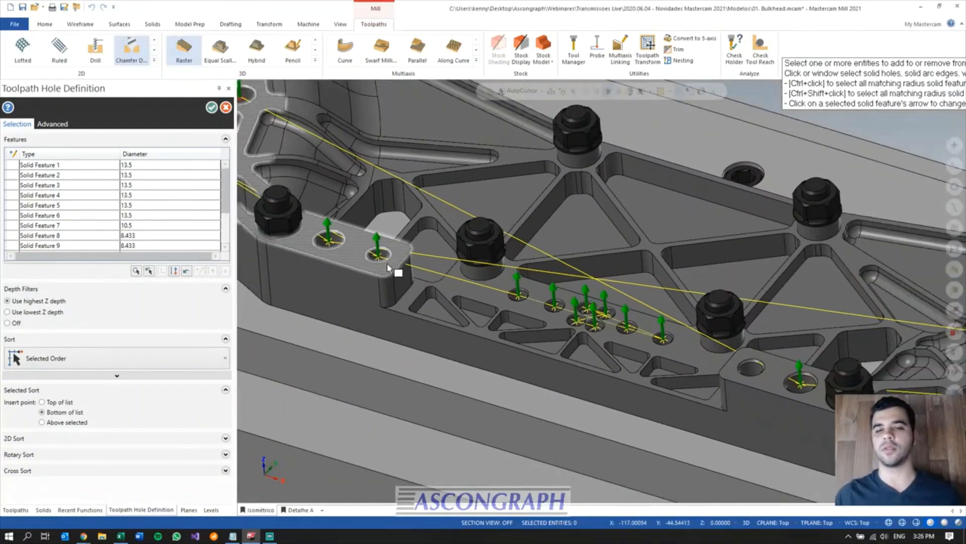
{"action": "scroll", "coordinate": [713, 355], "scroll_direction": "up", "scroll_amount": 3}
{"action": "scroll", "coordinate": [716, 356], "scroll_direction": "down", "scroll_amount": 5}
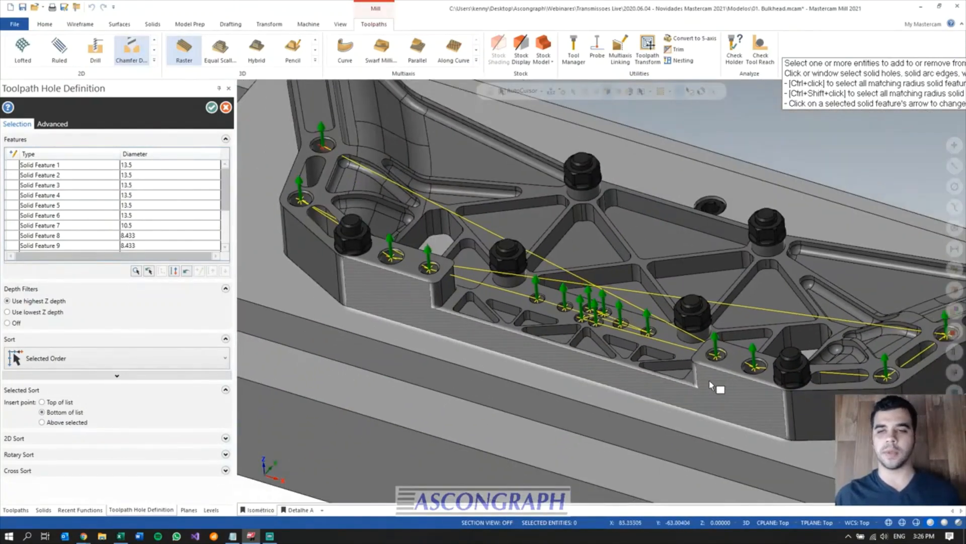
- Sort the selected holes with the Y Zig- X- pattern
{"action": "scroll", "coordinate": [713, 381], "scroll_direction": "down", "scroll_amount": 1}
{"action": "scroll", "coordinate": [338, 341], "scroll_direction": "down", "scroll_amount": 2}
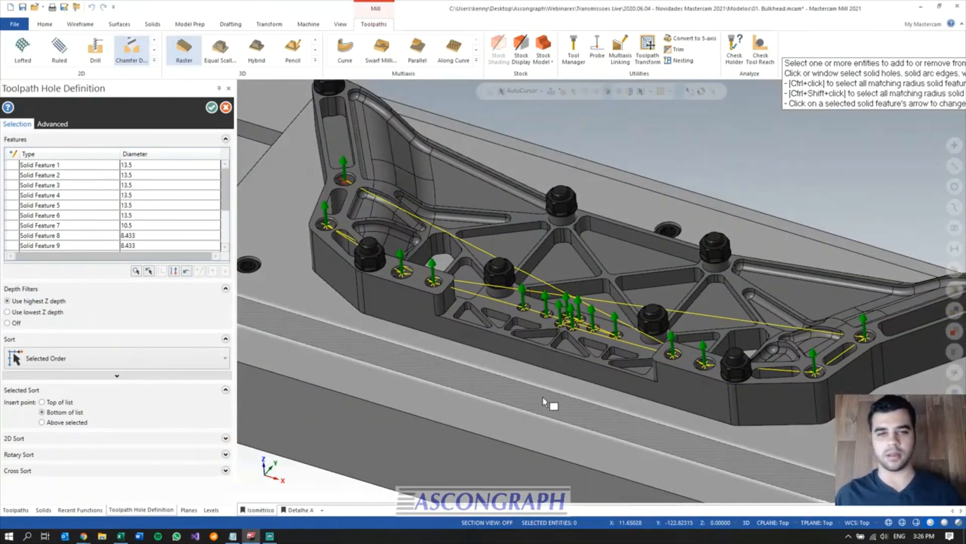
{"action": "left_click", "coordinate": [56, 367]}
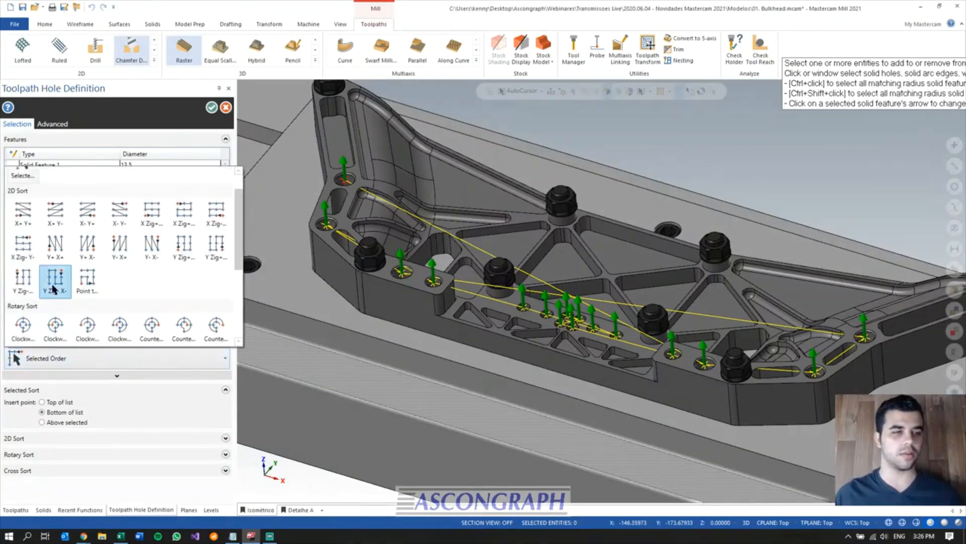
{"action": "left_click", "coordinate": [53, 289]}
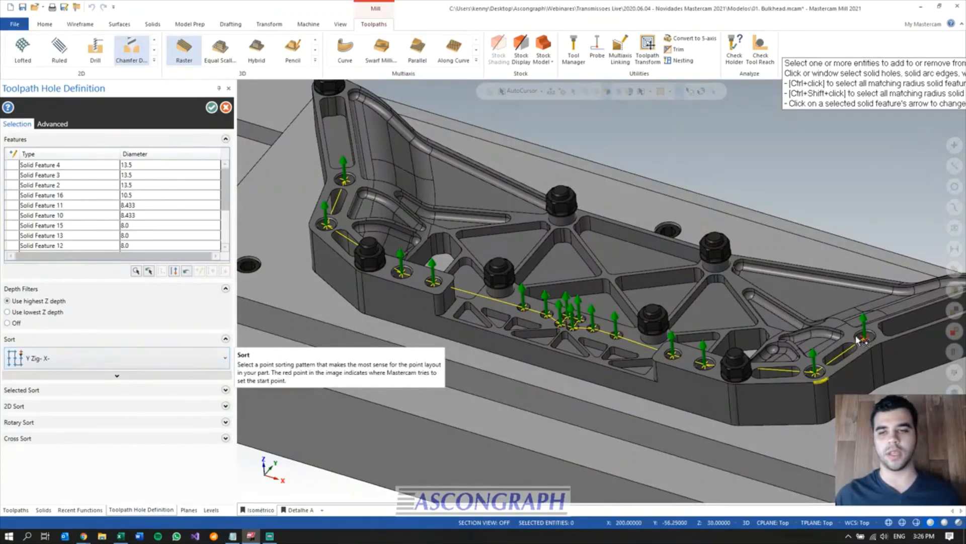
- Accept the sorted hole selection and assign tool 6, the 20.0 mm insert drill, to the Chamfer Drill toolpath
{"action": "left_click", "coordinate": [212, 108]}
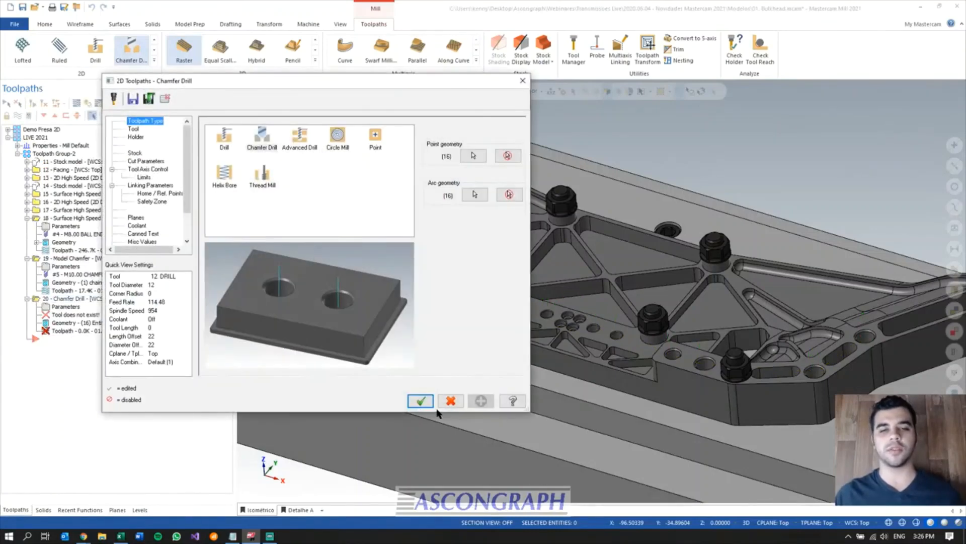
{"action": "left_click", "coordinate": [132, 130]}
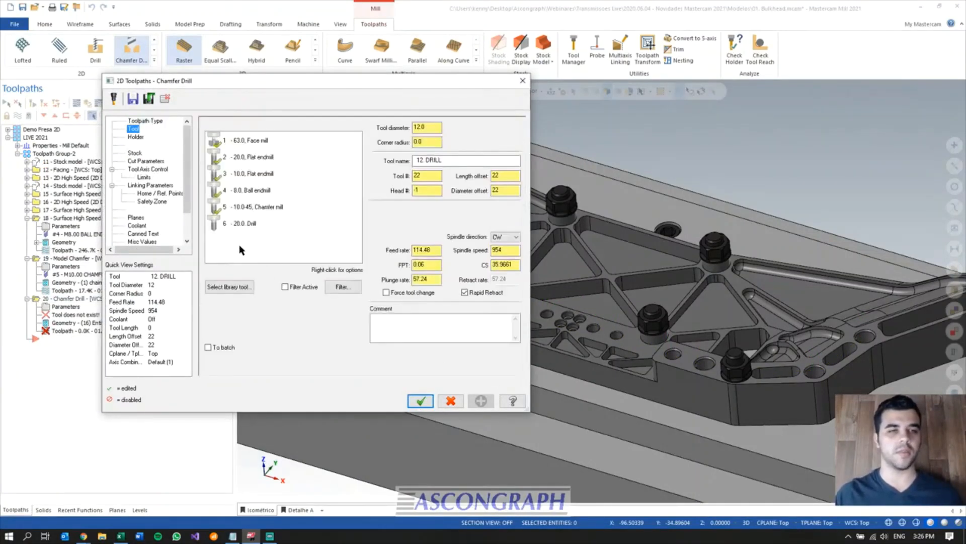
{"action": "left_click", "coordinate": [240, 224]}
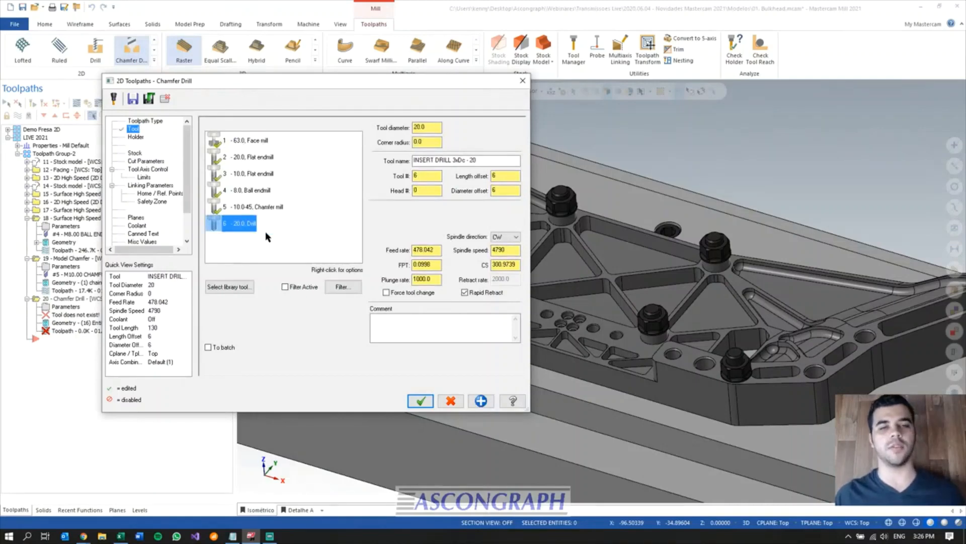
- Enable arc fit with a 12.0 maximum radius, use a 50.0 incremental clearance only at the operation's start and end, and generate the toolpath
{"action": "left_click", "coordinate": [141, 162]}
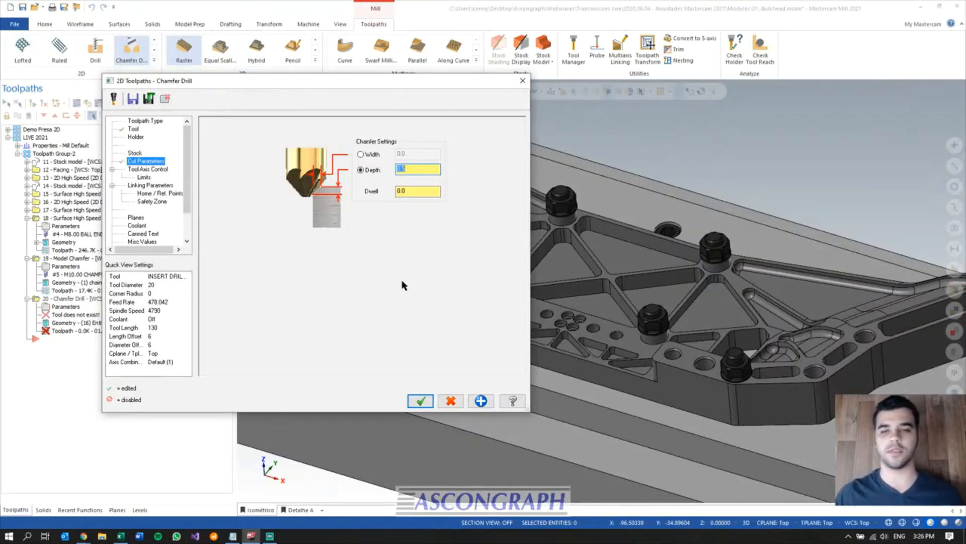
{"action": "left_click", "coordinate": [147, 169]}
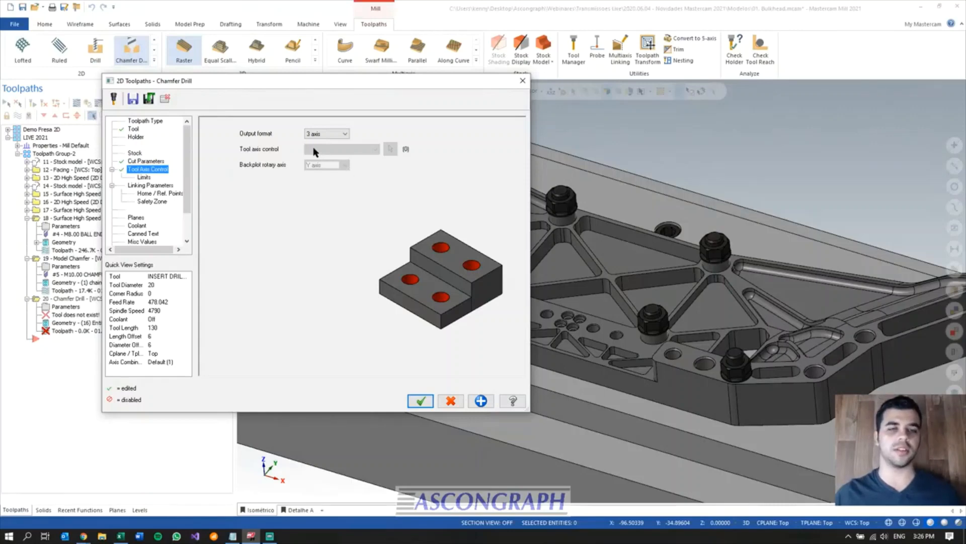
{"action": "left_click", "coordinate": [153, 186]}
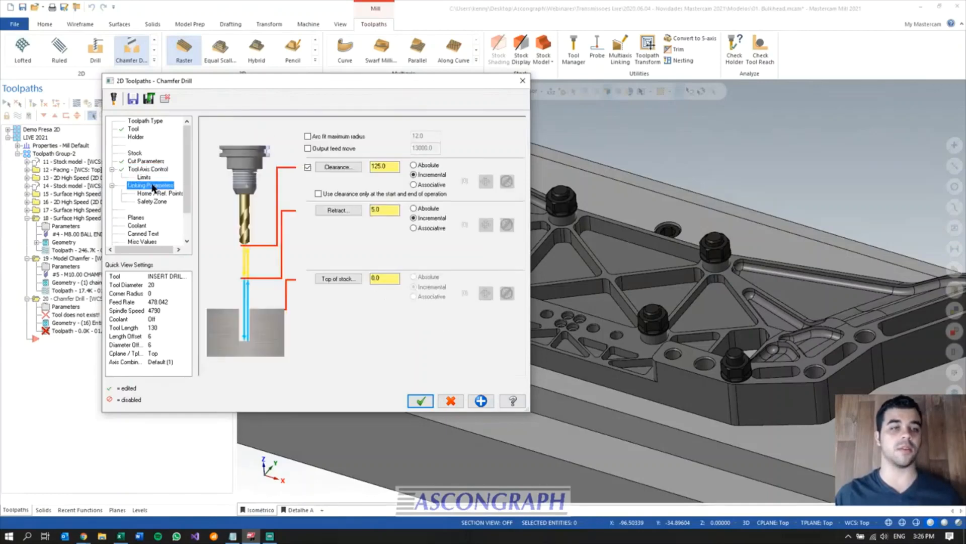
{"action": "left_click", "coordinate": [307, 136]}
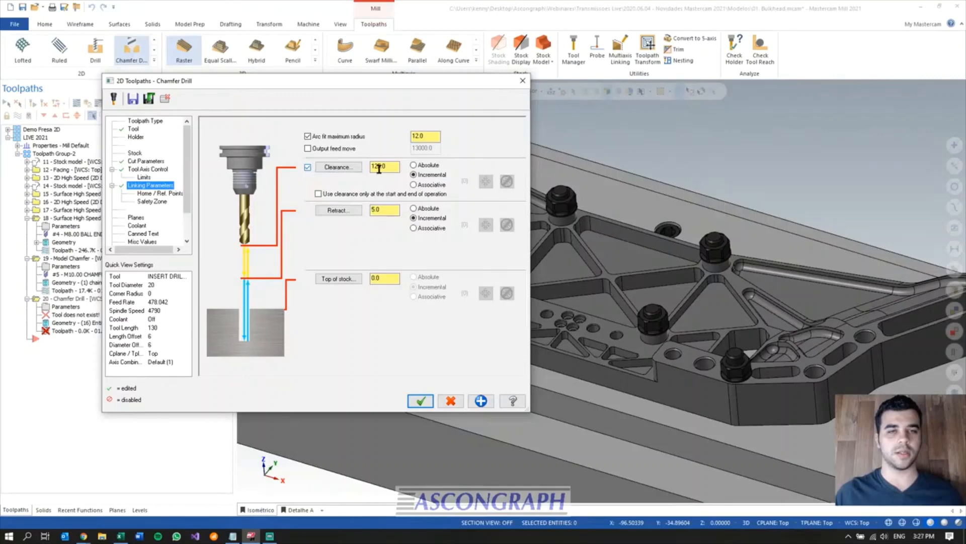
{"action": "left_click", "coordinate": [308, 167]}
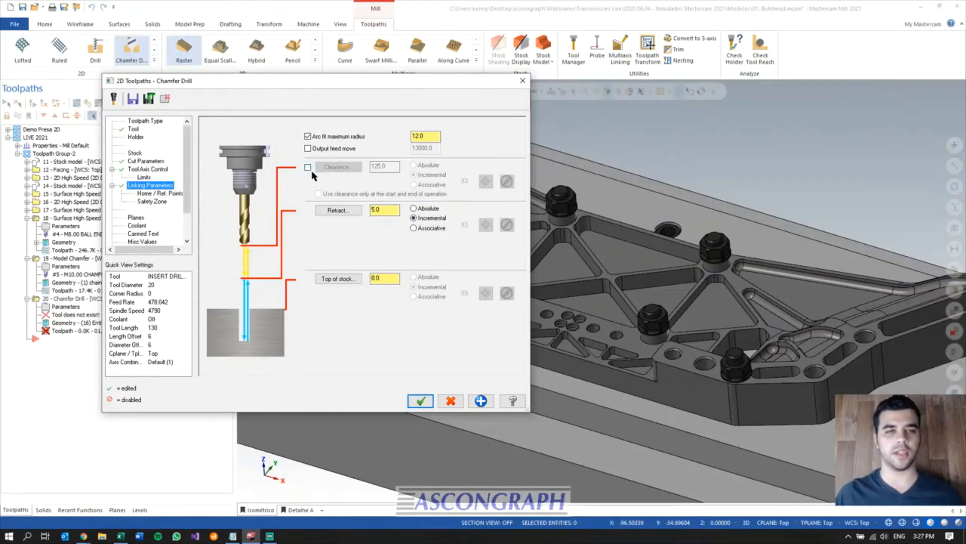
{"action": "left_click", "coordinate": [308, 168]}
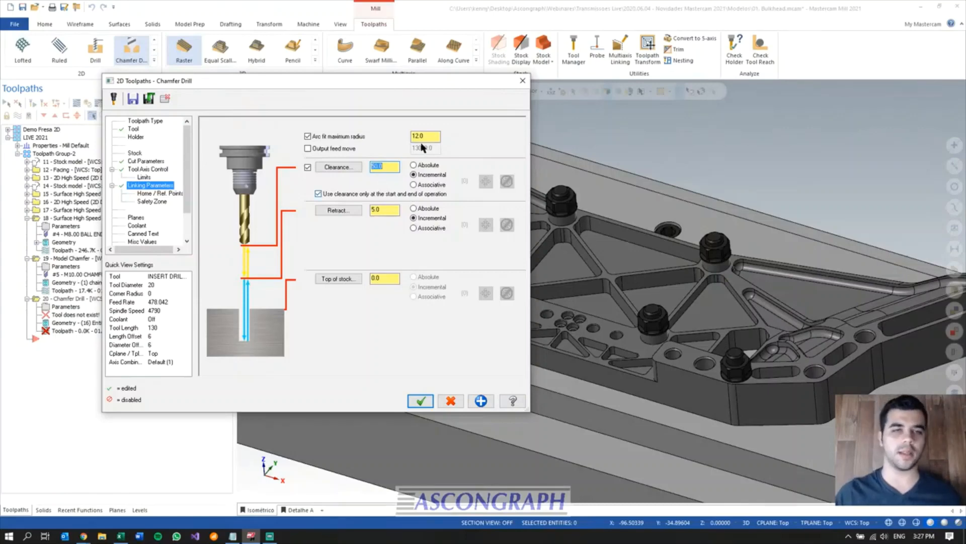
{"action": "left_click", "coordinate": [420, 400]}
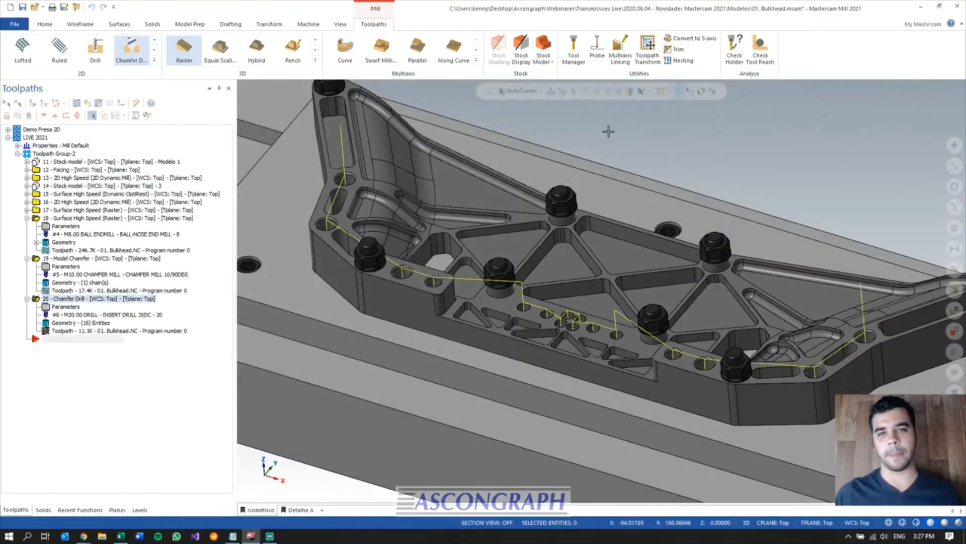
- Open the backplot of the Chamfer Drill toolpath with the whole bulkhead in view
{"action": "scroll", "coordinate": [609, 131], "scroll_direction": "down", "scroll_amount": 2}
{"action": "scroll", "coordinate": [564, 328], "scroll_direction": "down", "scroll_amount": 2}
{"action": "middle_click_drag", "start_coordinate": [563, 328], "coordinate": [674, 248]}
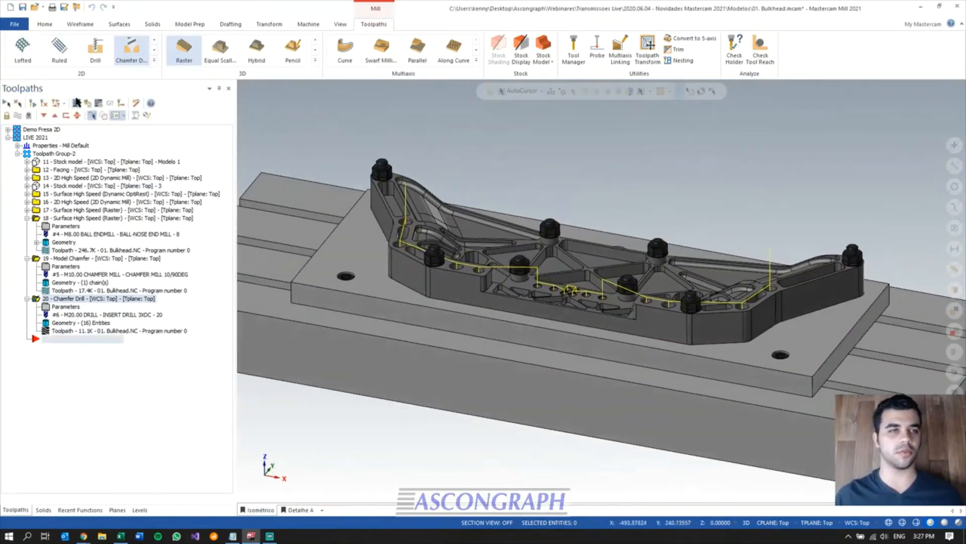
{"action": "left_click", "coordinate": [76, 103]}
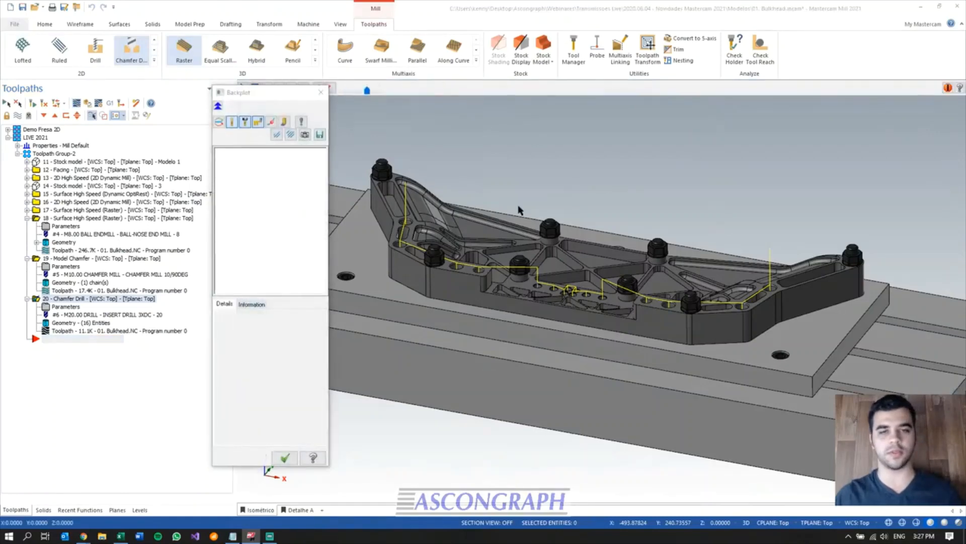
- Follow the Chamfer Drill backplot across the part, examining the rapid moves between holes near the clamping bolts, and close the simulation
{"action": "scroll", "coordinate": [602, 176], "scroll_direction": "up", "scroll_amount": 4}
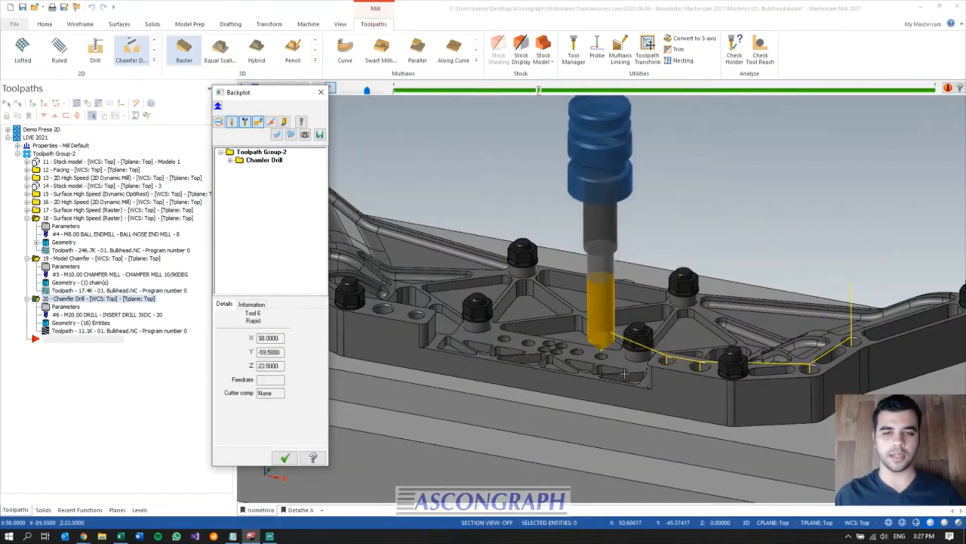
{"action": "scroll", "coordinate": [584, 374], "scroll_direction": "up", "scroll_amount": 4}
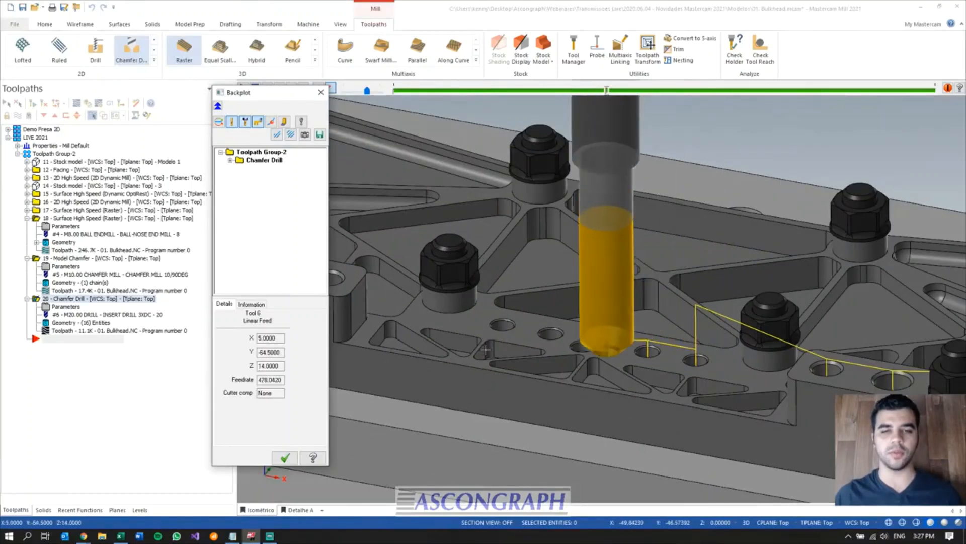
{"action": "scroll", "coordinate": [661, 361], "scroll_direction": "down", "scroll_amount": 3}
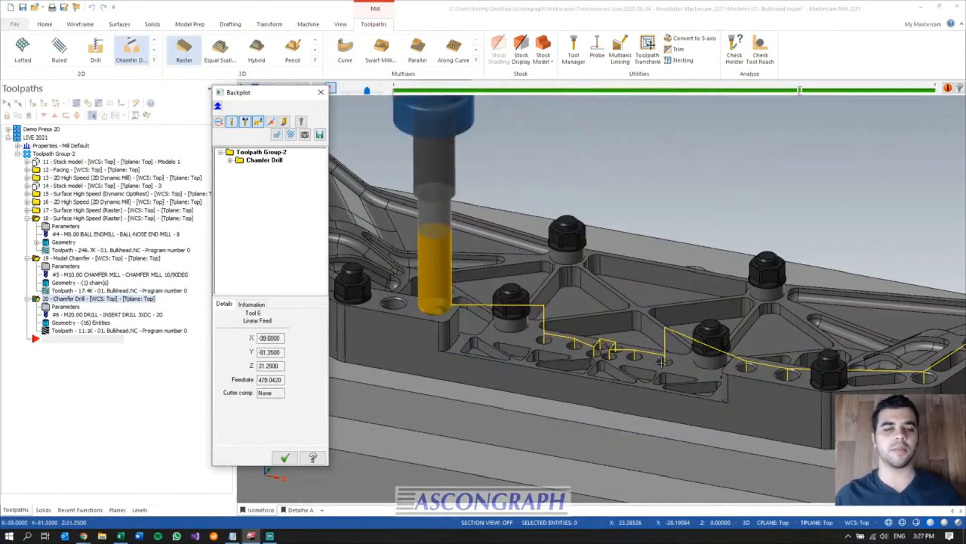
{"action": "scroll", "coordinate": [661, 363], "scroll_direction": "down", "scroll_amount": 2}
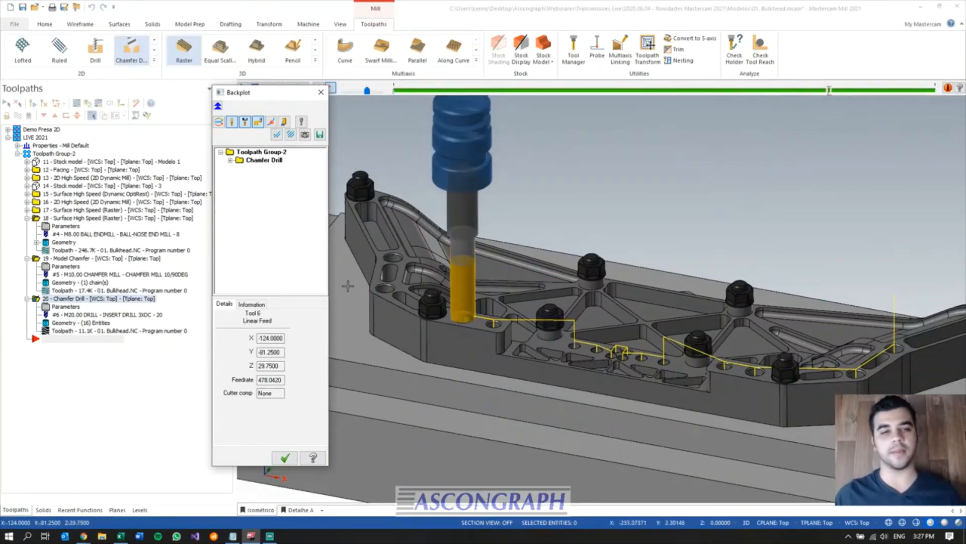
{"action": "scroll", "coordinate": [347, 286], "scroll_direction": "up", "scroll_amount": 4}
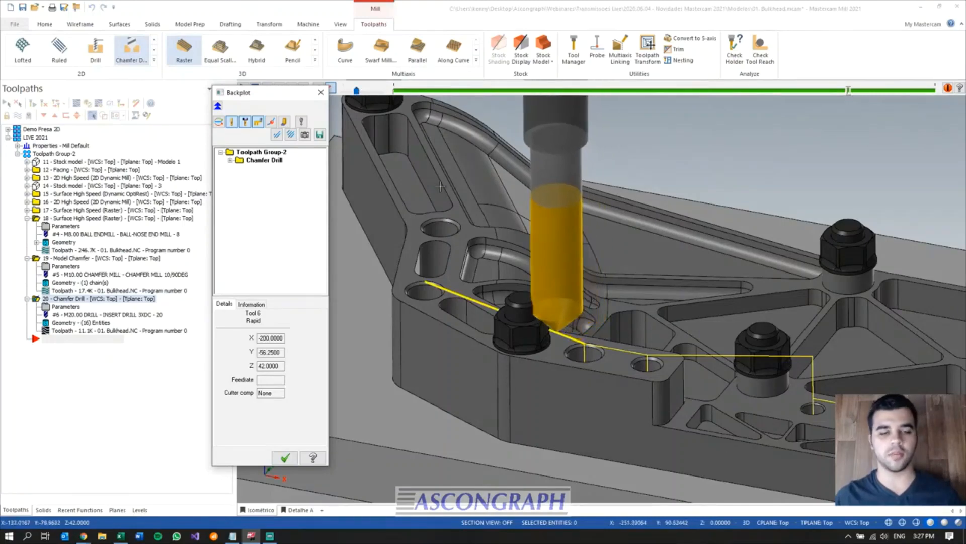
{"action": "middle_click_drag", "start_coordinate": [540, 320], "coordinate": [517, 328]}
{"action": "scroll", "coordinate": [403, 313], "scroll_direction": "down", "scroll_amount": 2}
{"action": "left_click", "coordinate": [285, 458]}
{"action": "scroll", "coordinate": [534, 362], "scroll_direction": "down", "scroll_amount": 6}
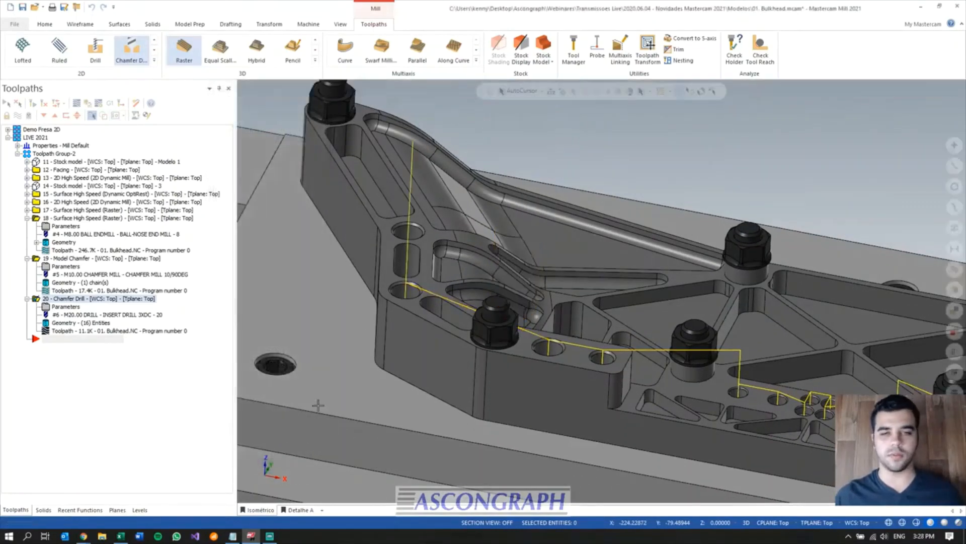
{"action": "middle_click_drag", "start_coordinate": [534, 362], "coordinate": [515, 369]}
{"action": "scroll", "coordinate": [632, 375], "scroll_direction": "up", "scroll_amount": 8}
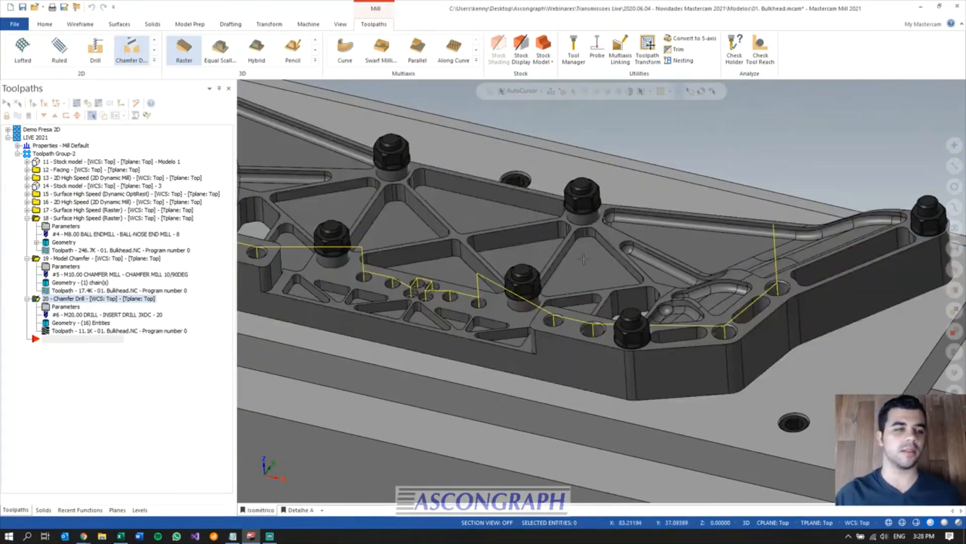
- Collapse operations 18 and 19 in the toolpath tree and open the hole geometry of the Chamfer Drill operation for editing
{"action": "left_click", "coordinate": [26, 217]}
{"action": "left_click", "coordinate": [27, 226]}
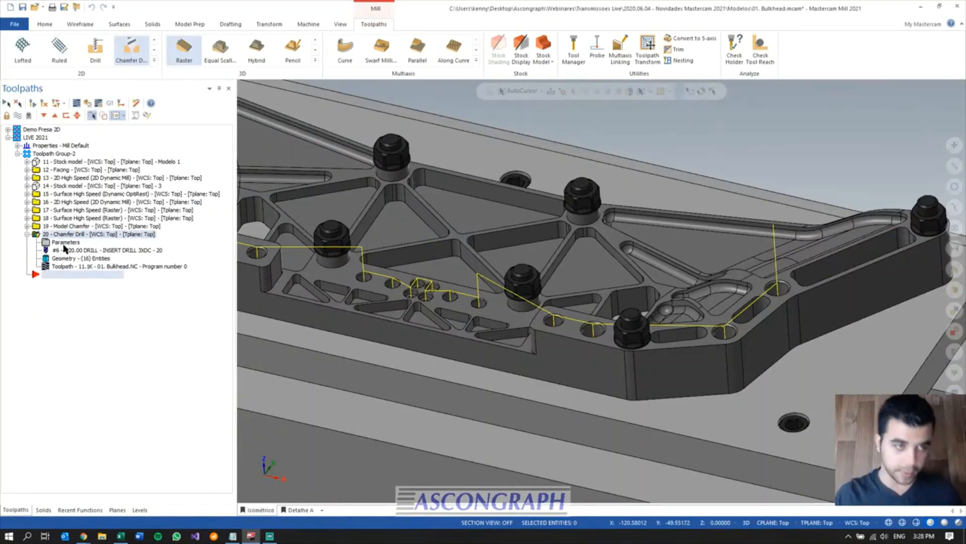
{"action": "left_click", "coordinate": [63, 259]}
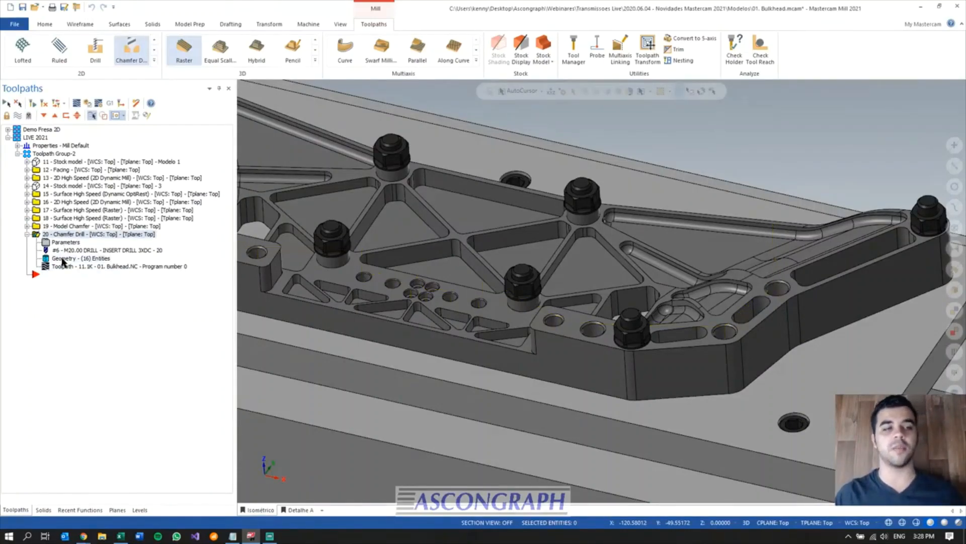
{"action": "scroll", "coordinate": [769, 262], "scroll_direction": "down", "scroll_amount": 3}
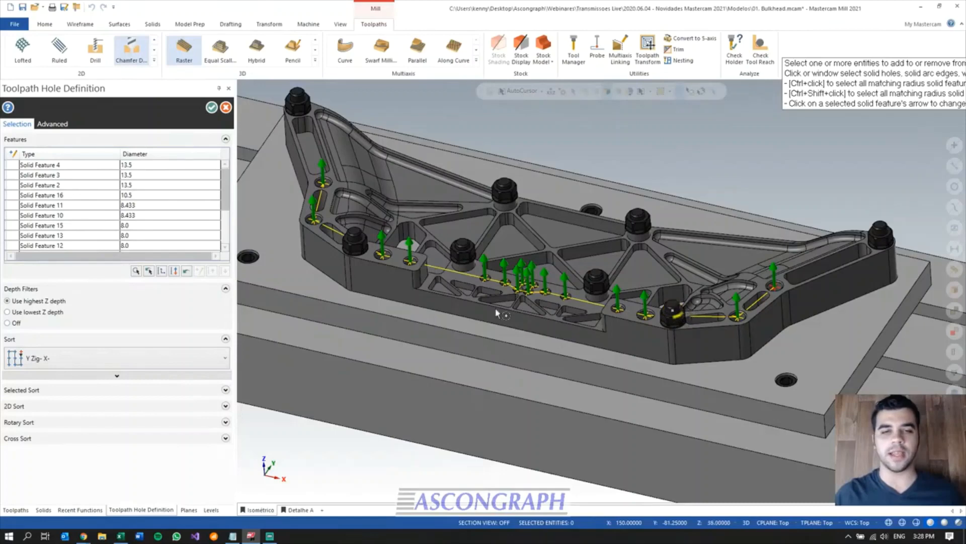
{"action": "scroll", "coordinate": [23, 220], "scroll_direction": "down", "scroll_amount": 3}
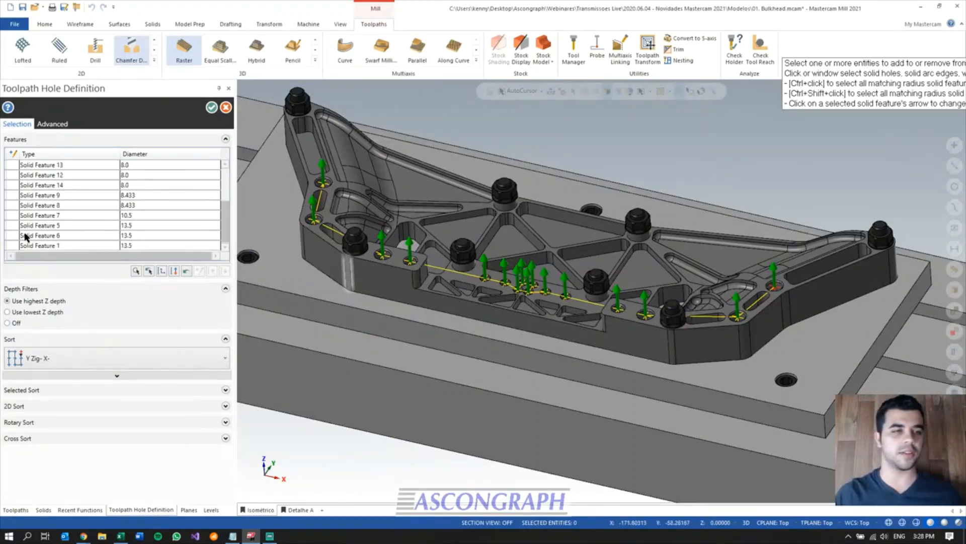
- Change the parameters at Solid Feature 3, the 13.5 mm hole before the bolt, enabling a jump height of 60
{"action": "scroll", "coordinate": [15, 231], "scroll_direction": "up", "scroll_amount": 3}
{"action": "left_click_drag", "start_coordinate": [30, 176], "coordinate": [33, 177]}
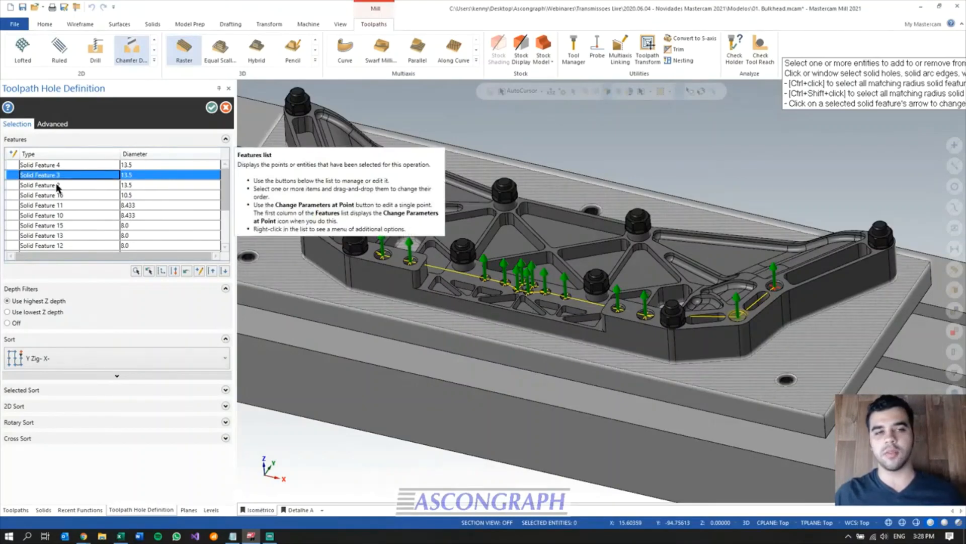
{"action": "scroll", "coordinate": [750, 295], "scroll_direction": "up", "scroll_amount": 2}
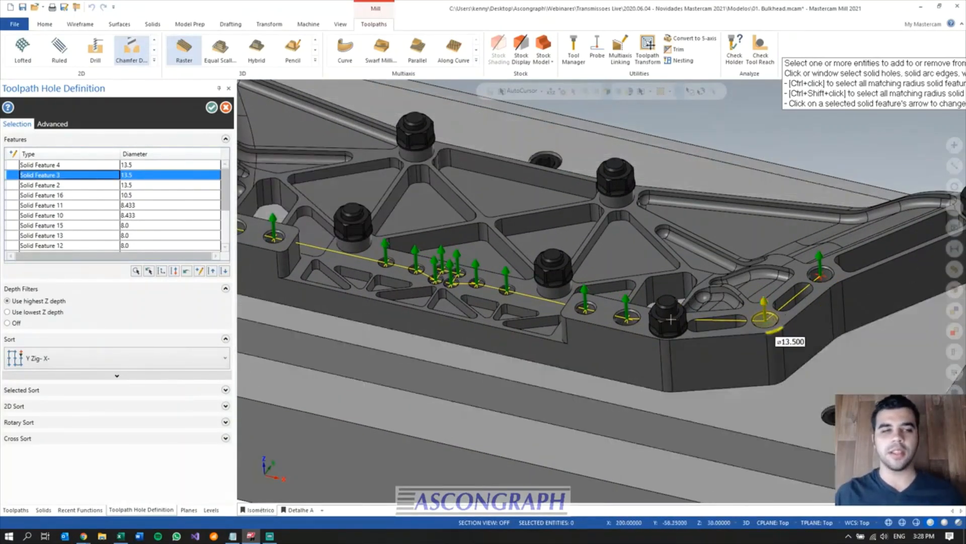
{"action": "left_click", "coordinate": [200, 273]}
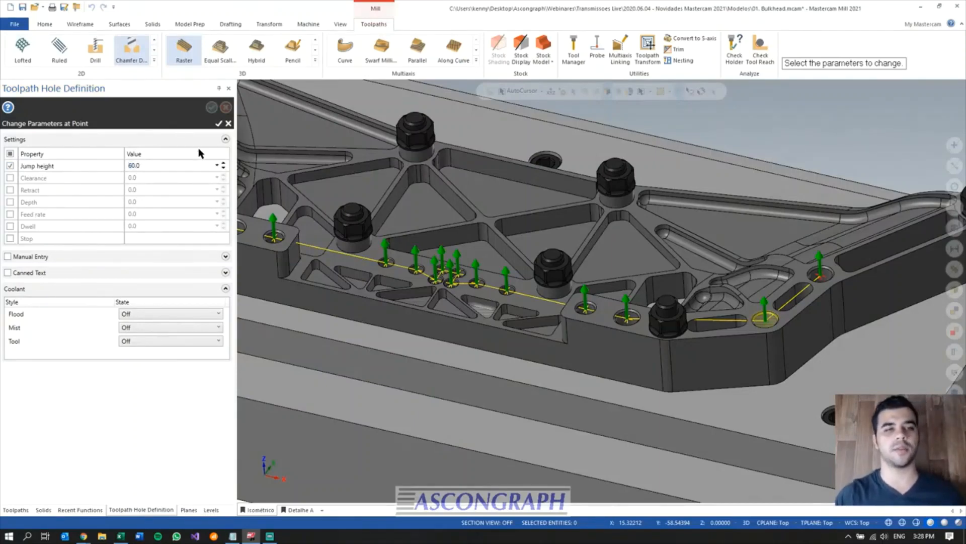
{"action": "left_click", "coordinate": [219, 124]}
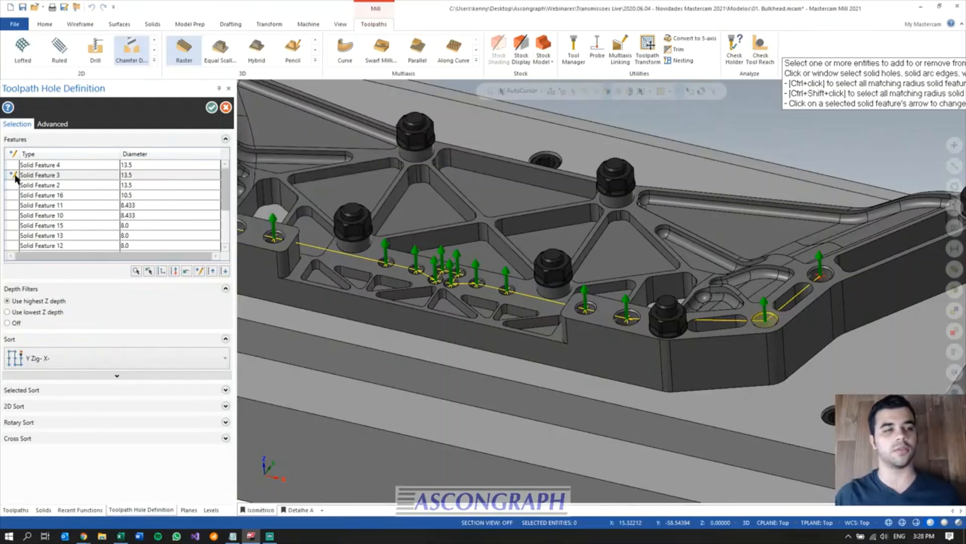
- Enable a jump height at Solid Feature 5, the 13.5 mm hole beside the other front bolt, and accept the hole definition
{"action": "scroll", "coordinate": [854, 337], "scroll_direction": "down", "scroll_amount": 2}
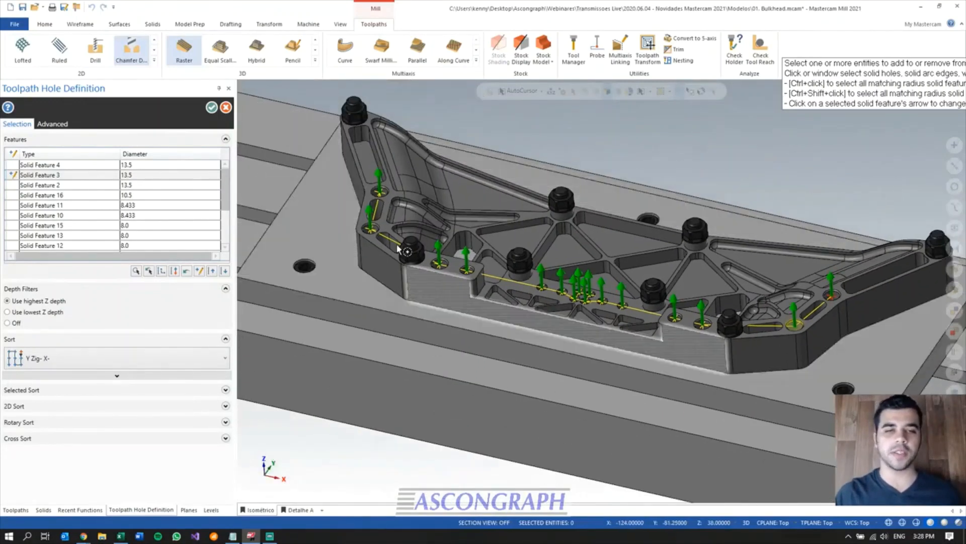
{"action": "scroll", "coordinate": [378, 215], "scroll_direction": "up", "scroll_amount": 2}
{"action": "scroll", "coordinate": [378, 214], "scroll_direction": "up", "scroll_amount": 1}
{"action": "scroll", "coordinate": [22, 221], "scroll_direction": "down", "scroll_amount": 3}
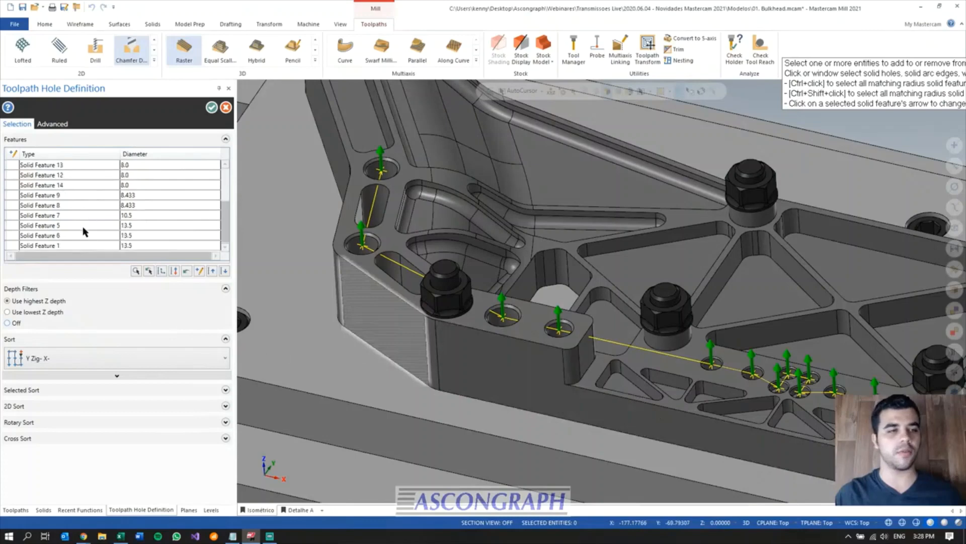
{"action": "left_click", "coordinate": [44, 226]}
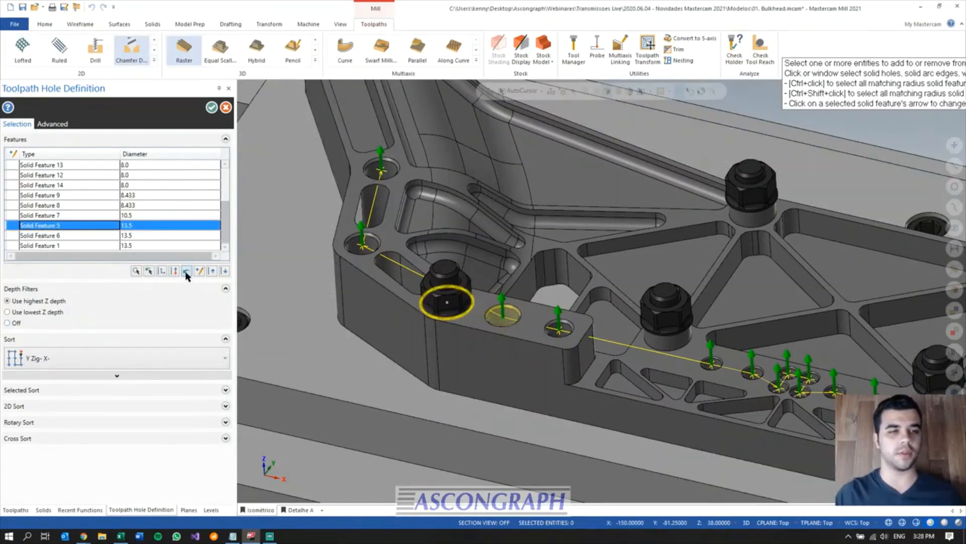
{"action": "left_click", "coordinate": [199, 272]}
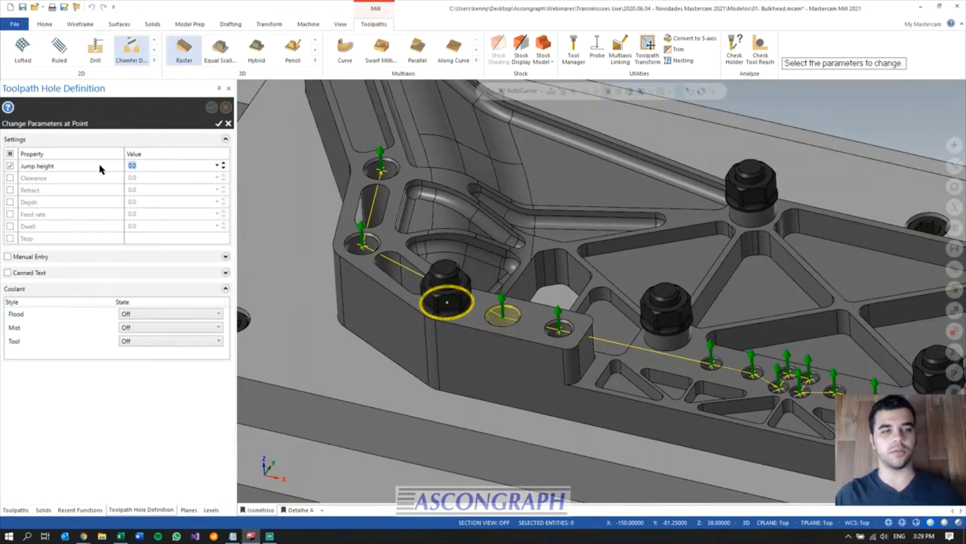
{"action": "left_click", "coordinate": [218, 123]}
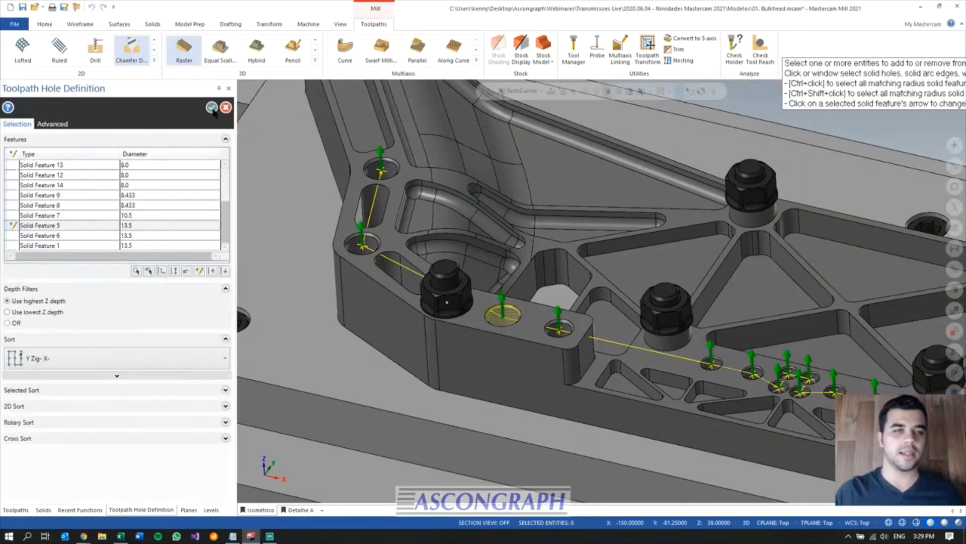
{"action": "left_click", "coordinate": [211, 107]}
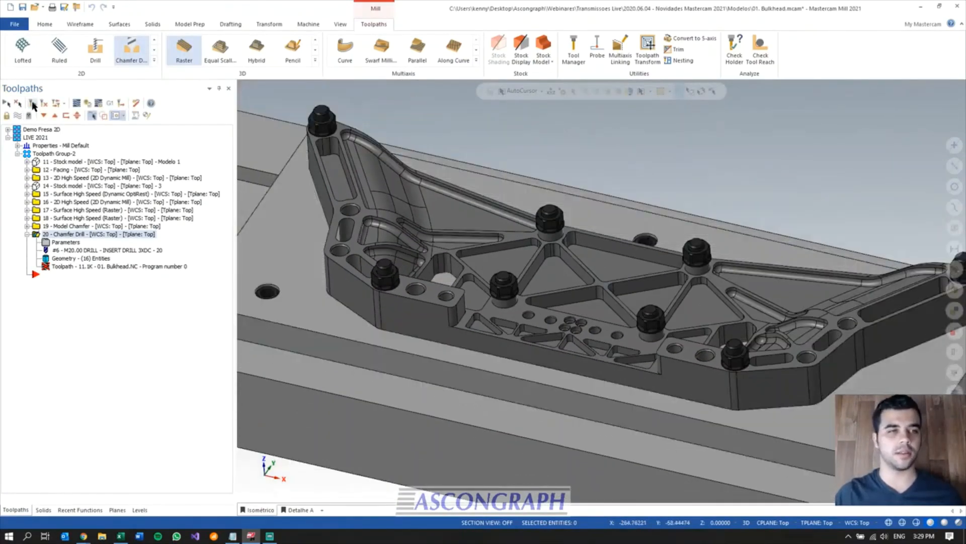
- Regenerate the Chamfer Drill toolpath and examine the jump moves over the clamping bolts
{"action": "left_click", "coordinate": [33, 104]}
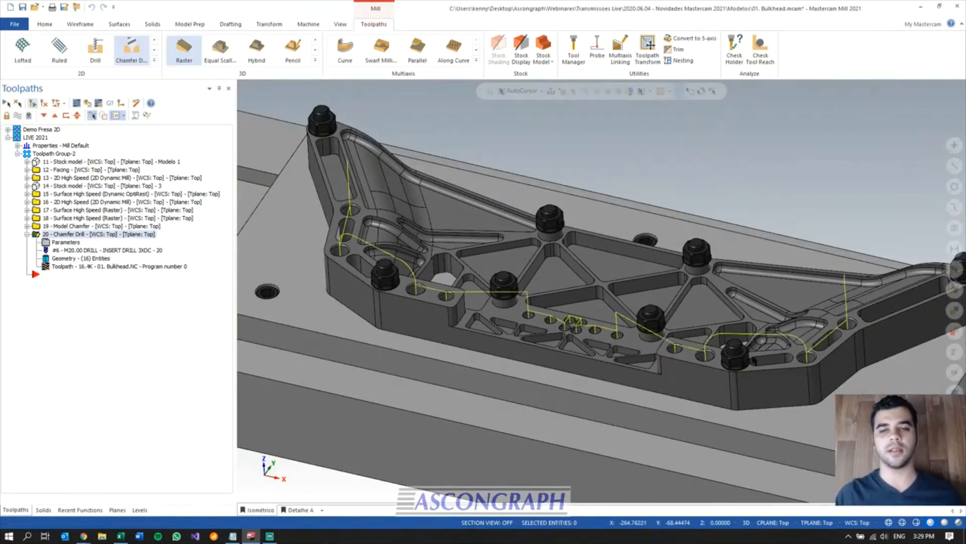
{"action": "mouse_move", "coordinate": [738, 359]}
{"action": "middle_mouse_down"}
{"action": "mouse_move", "coordinate": [739, 333]}
{"action": "mouse_move", "coordinate": [738, 350]}
{"action": "middle_mouse_up"}
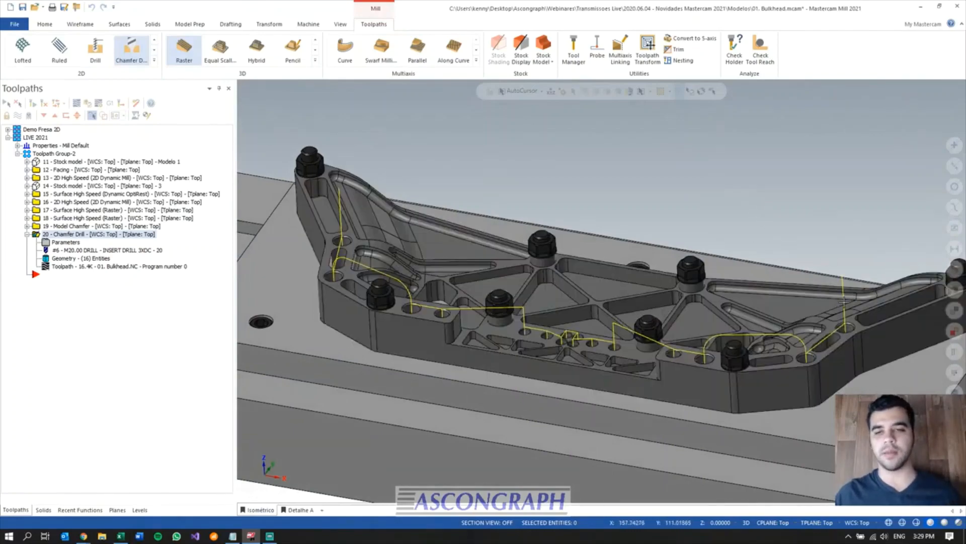
{"action": "scroll", "coordinate": [743, 374], "scroll_direction": "up", "scroll_amount": 1}
{"action": "scroll", "coordinate": [743, 372], "scroll_direction": "up", "scroll_amount": 3}
{"action": "mouse_move", "coordinate": [742, 367]}
{"action": "middle_mouse_down"}
{"action": "mouse_move", "coordinate": [744, 354]}
{"action": "mouse_move", "coordinate": [779, 355]}
{"action": "mouse_move", "coordinate": [429, 394]}
{"action": "middle_mouse_up"}
{"action": "scroll", "coordinate": [429, 394], "scroll_direction": "down", "scroll_amount": 2}
{"action": "scroll", "coordinate": [731, 421], "scroll_direction": "up", "scroll_amount": 3}
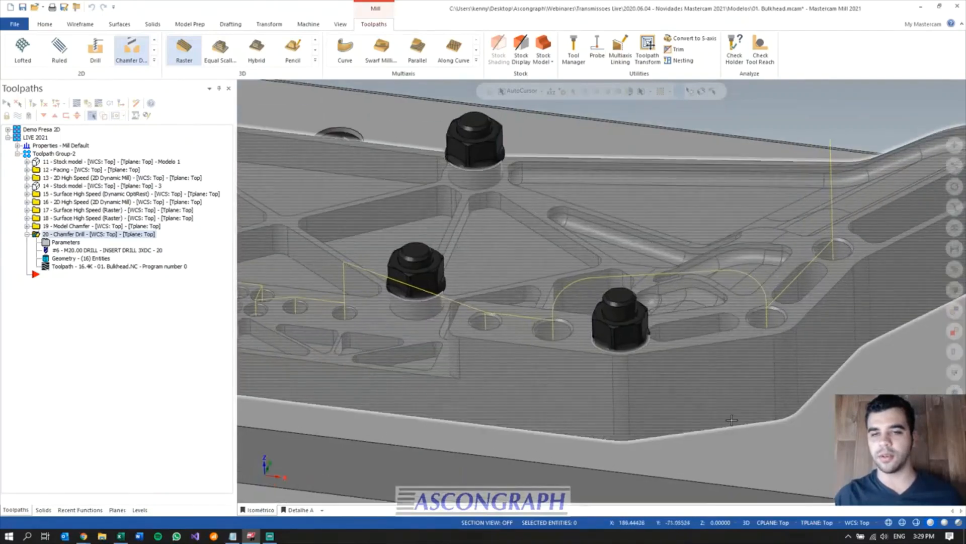
{"action": "scroll", "coordinate": [781, 389], "scroll_direction": "down", "scroll_amount": 2}
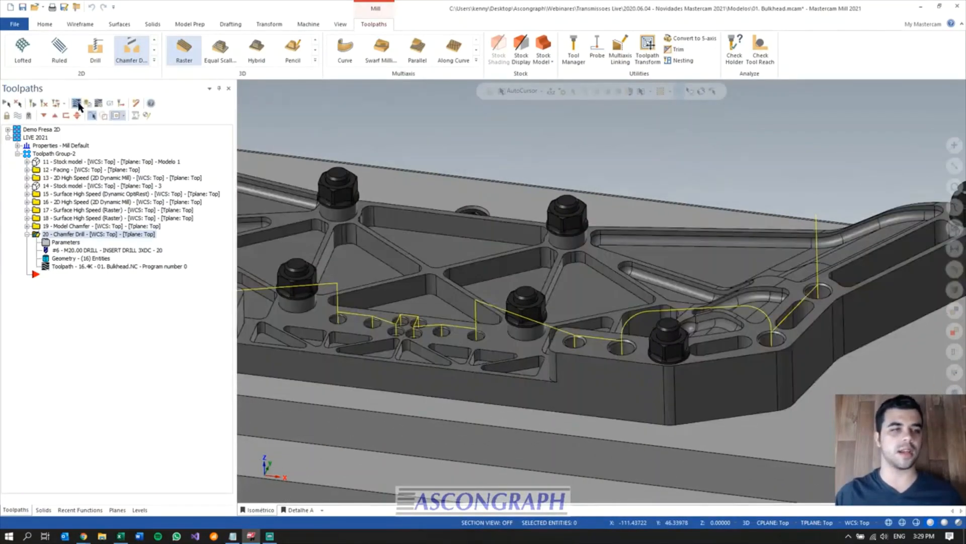
- Run the backplot of the regenerated Chamfer Drill toolpath, check the tool's jump over the bolt, and close the simulation
{"action": "left_click", "coordinate": [76, 103]}
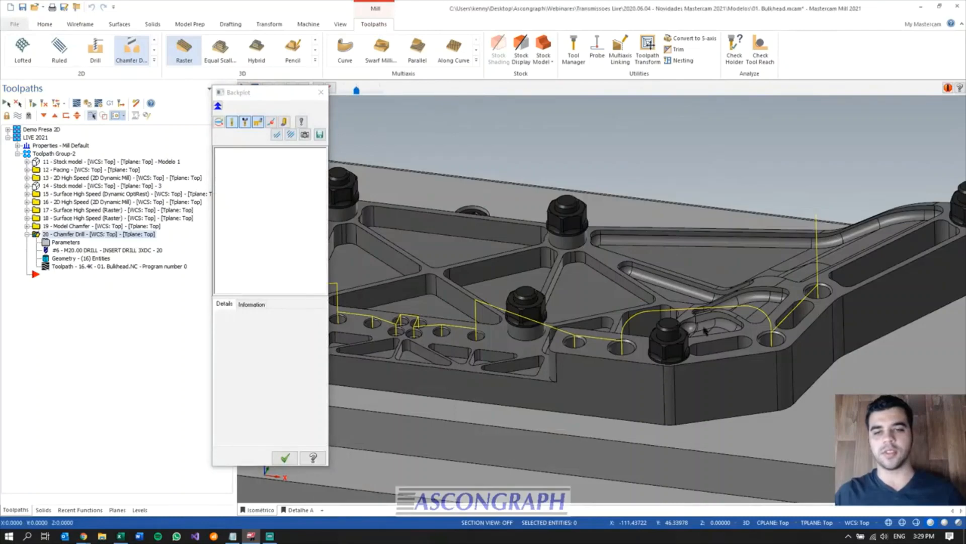
{"action": "key", "text": "r"}
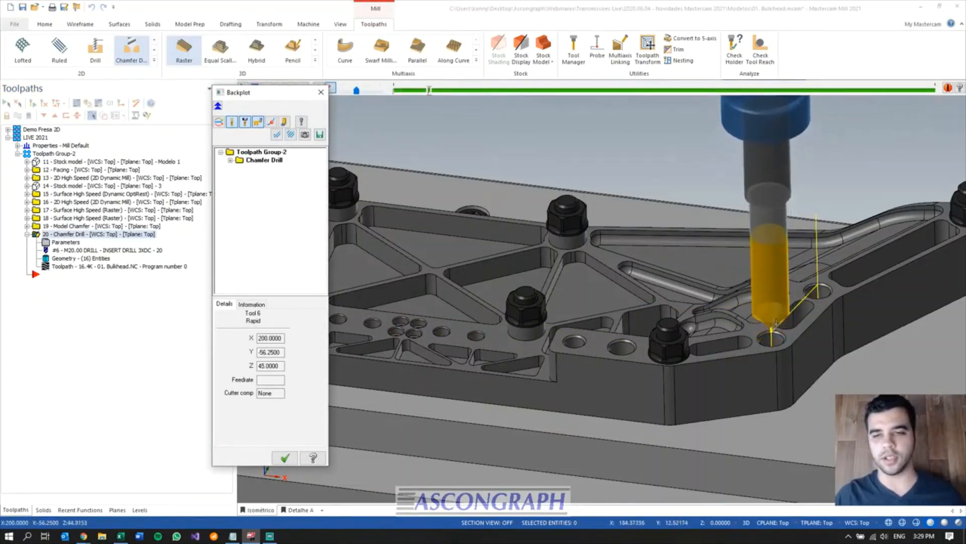
{"action": "scroll", "coordinate": [778, 321], "scroll_direction": "up", "scroll_amount": 1}
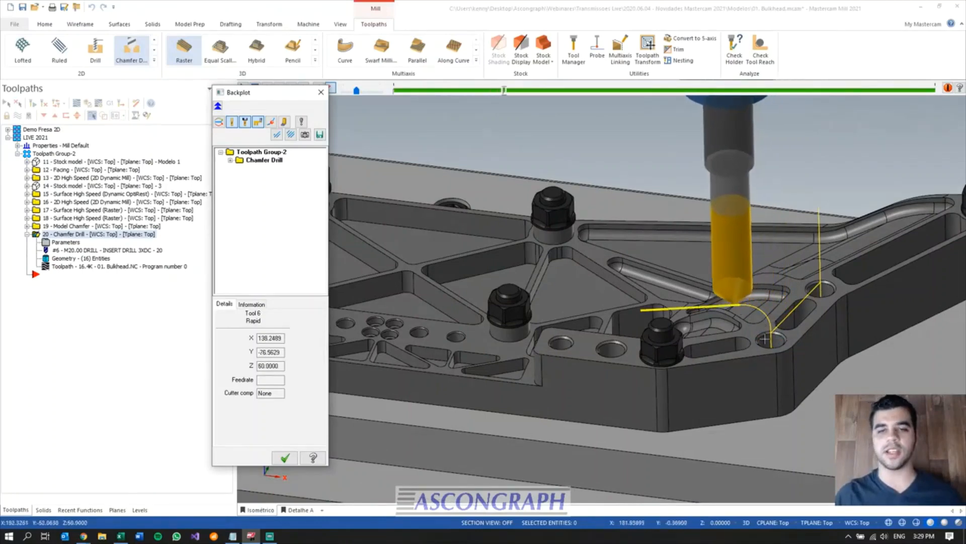
{"action": "middle_click_drag", "start_coordinate": [766, 338], "coordinate": [783, 314]}
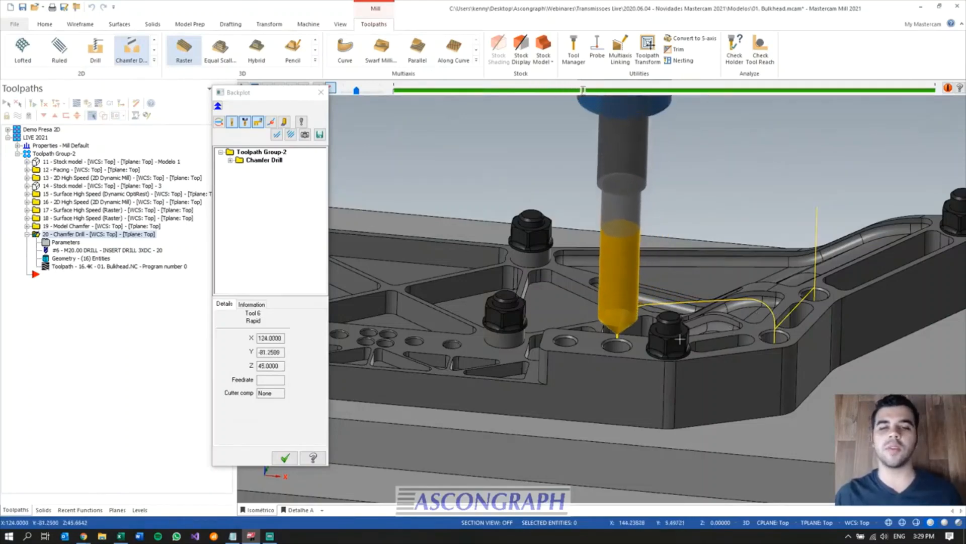
{"action": "scroll", "coordinate": [682, 354], "scroll_direction": "down", "scroll_amount": 1}
{"action": "middle_click_drag", "start_coordinate": [682, 353], "coordinate": [638, 342]}
{"action": "scroll", "coordinate": [638, 342], "scroll_direction": "down", "scroll_amount": 1}
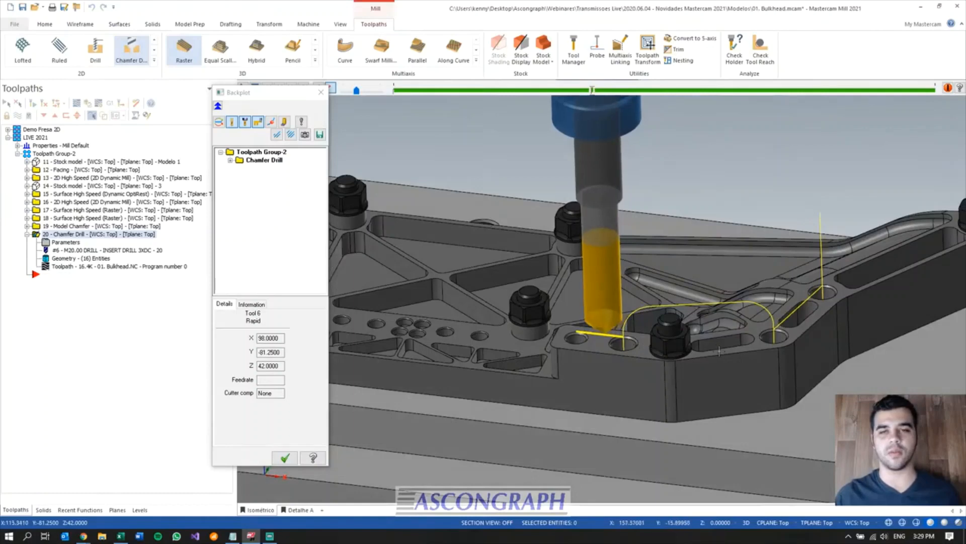
{"action": "scroll", "coordinate": [735, 354], "scroll_direction": "down", "scroll_amount": 1}
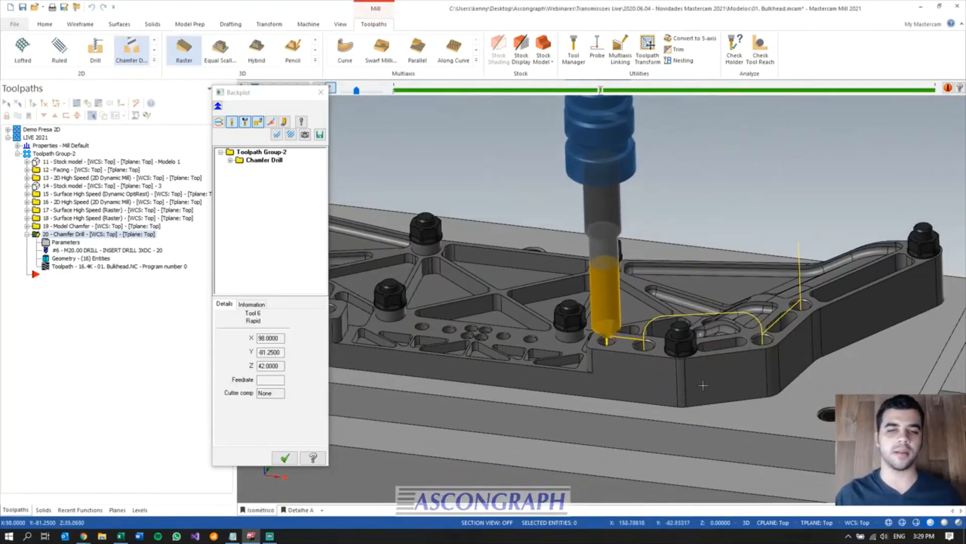
{"action": "left_click", "coordinate": [285, 458]}
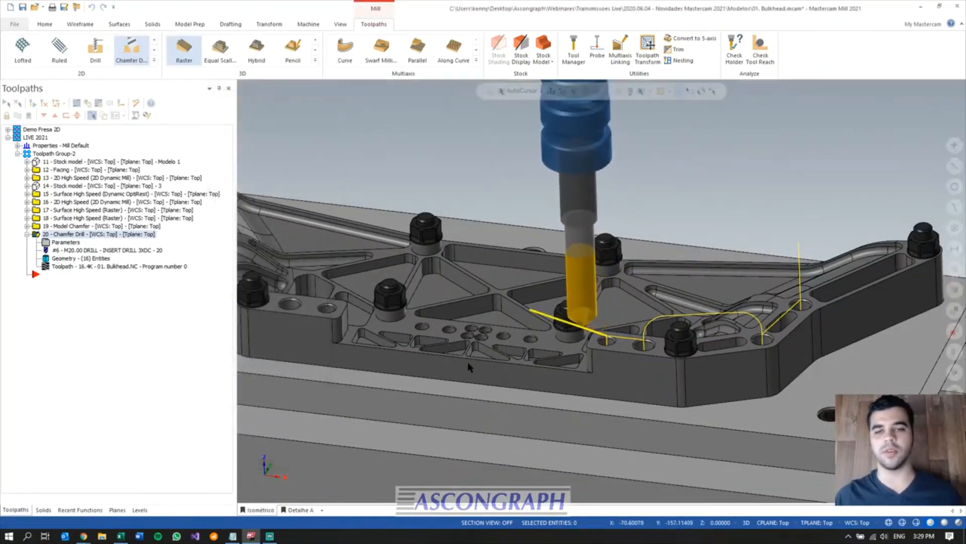
{"action": "scroll", "coordinate": [610, 352], "scroll_direction": "down", "scroll_amount": 5}
{"action": "middle_click_drag", "start_coordinate": [610, 352], "coordinate": [737, 350]}
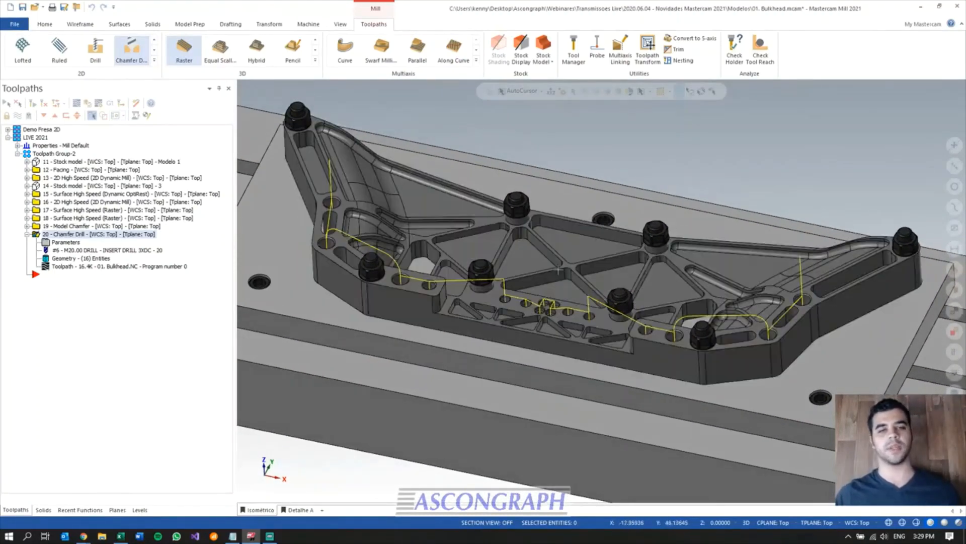
{"action": "scroll", "coordinate": [539, 297], "scroll_direction": "down", "scroll_amount": 1}
{"action": "scroll", "coordinate": [539, 297], "scroll_direction": "down", "scroll_amount": 1}
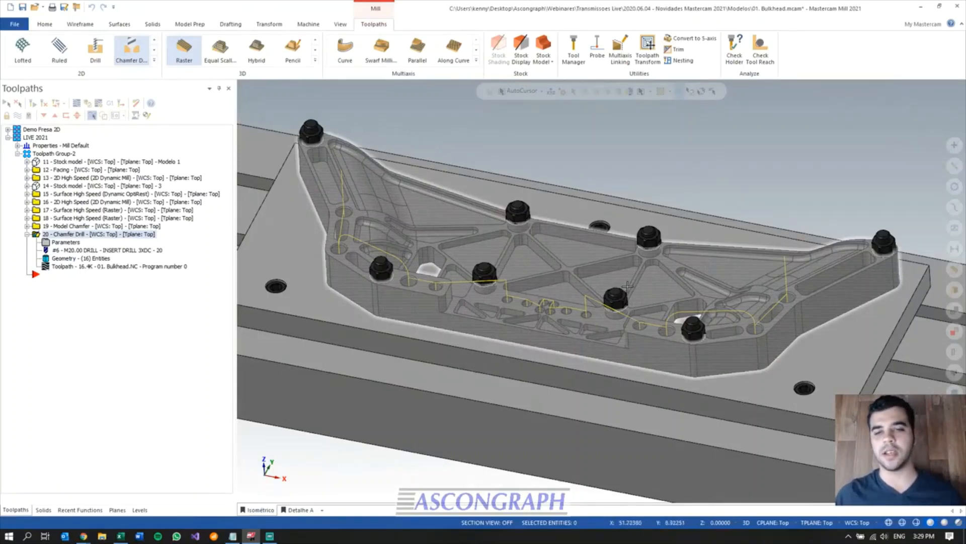
{"action": "middle_click_drag", "start_coordinate": [636, 284], "coordinate": [661, 313]}
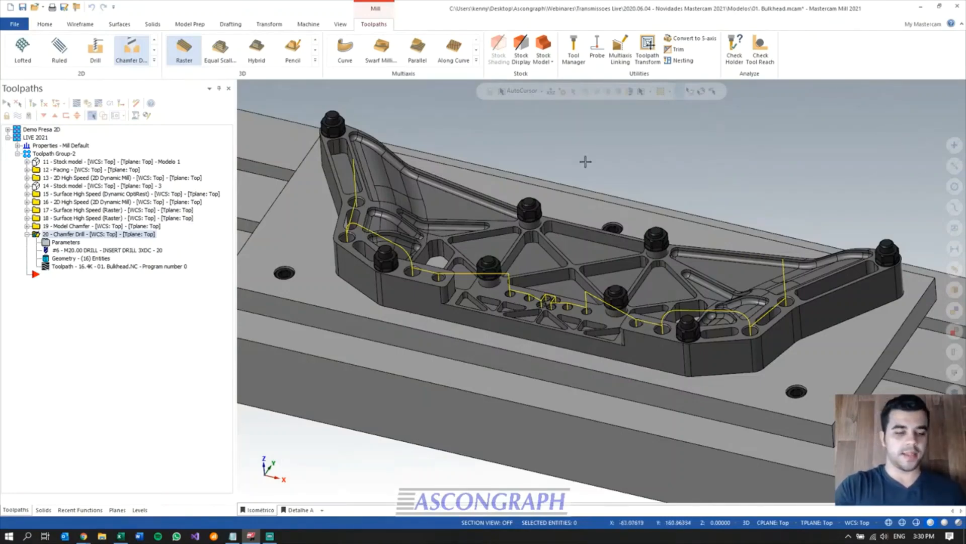
- Open the recent file 02. Keyed Cable.mcam without saving the changes to 01. Bulkhead.mcam
{"action": "key", "text": "alt+7"}
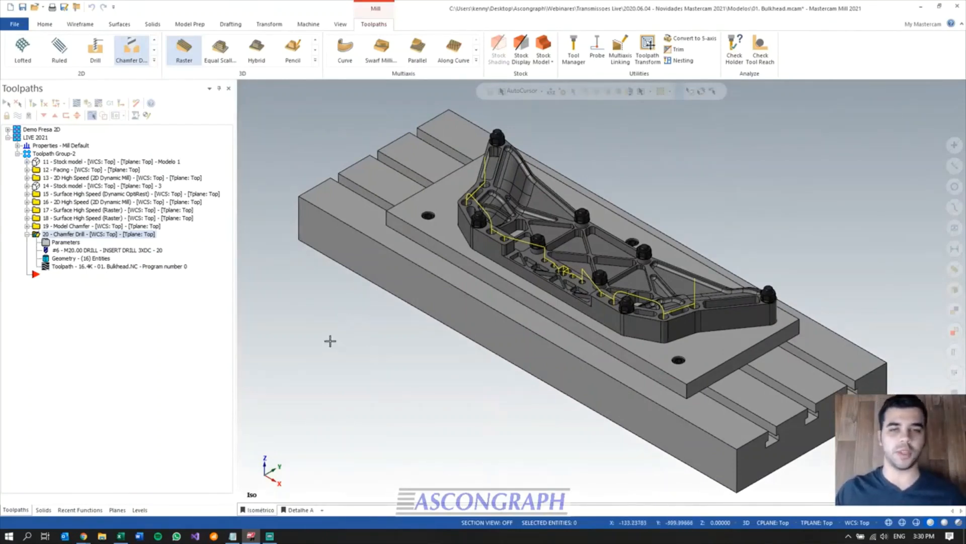
{"action": "left_click", "coordinate": [12, 27]}
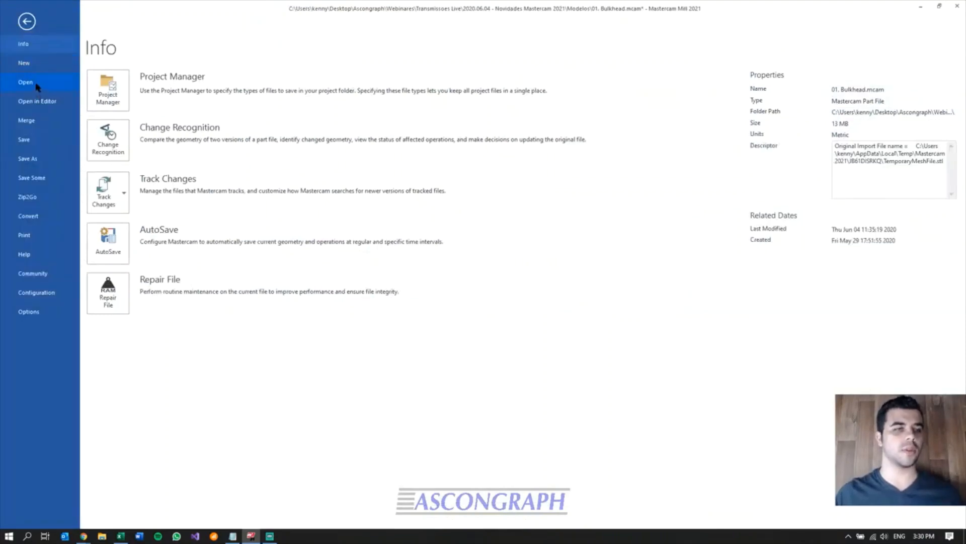
{"action": "left_click", "coordinate": [36, 84]}
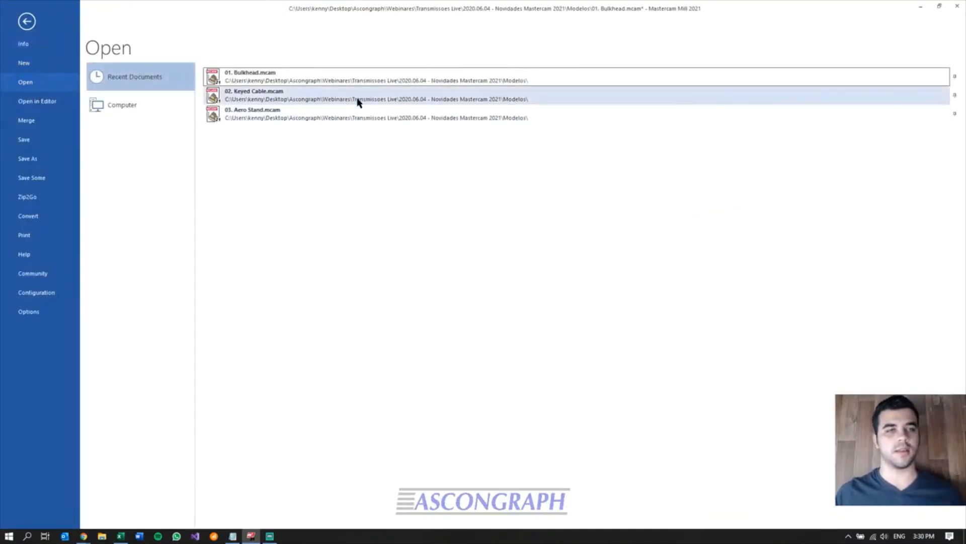
{"action": "left_click", "coordinate": [357, 100]}
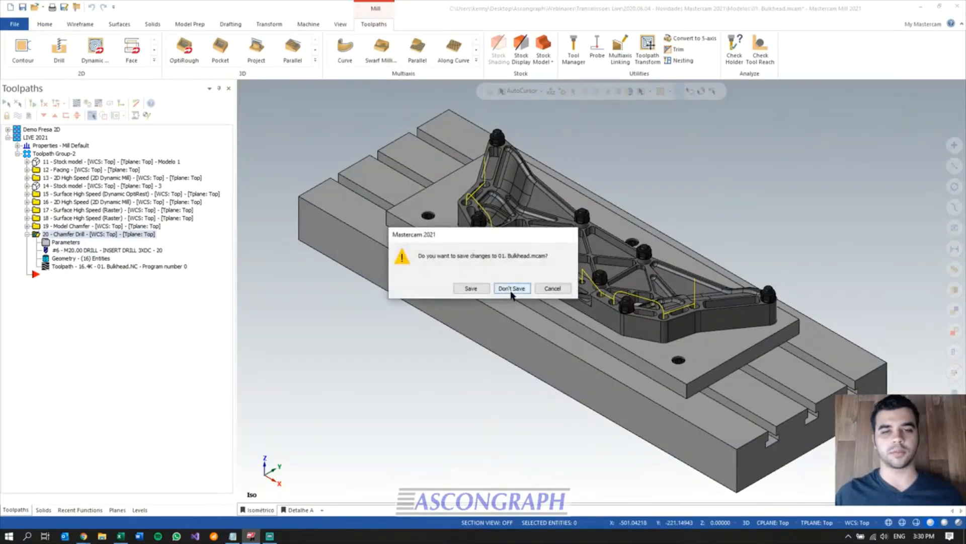
{"action": "left_click", "coordinate": [511, 291]}
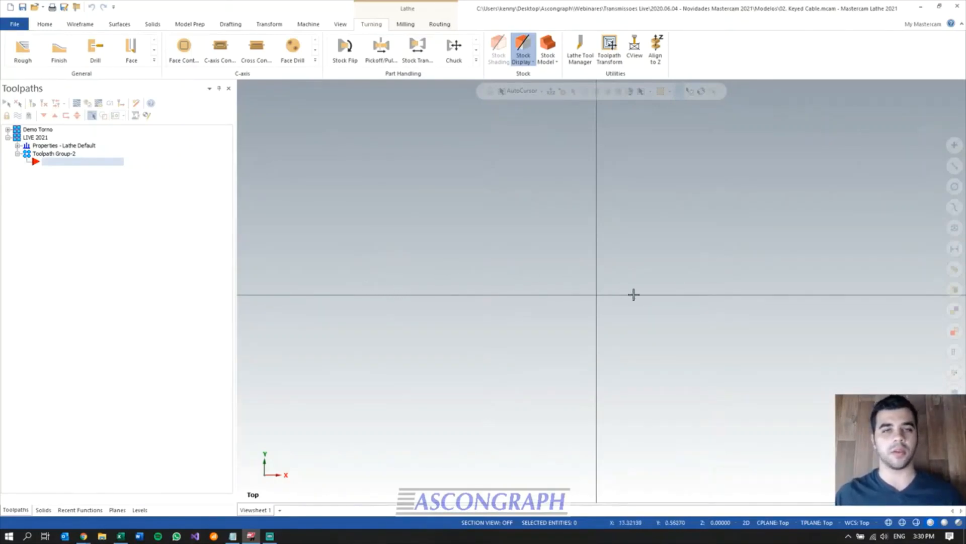
- Start merging the STEP file 02. Keyed Cable Guide .stp into the lathe file
{"action": "scroll", "coordinate": [290, 285], "scroll_direction": "down", "scroll_amount": 1}
{"action": "scroll", "coordinate": [285, 283], "scroll_direction": "up", "scroll_amount": 1}
{"action": "left_click", "coordinate": [14, 24]}
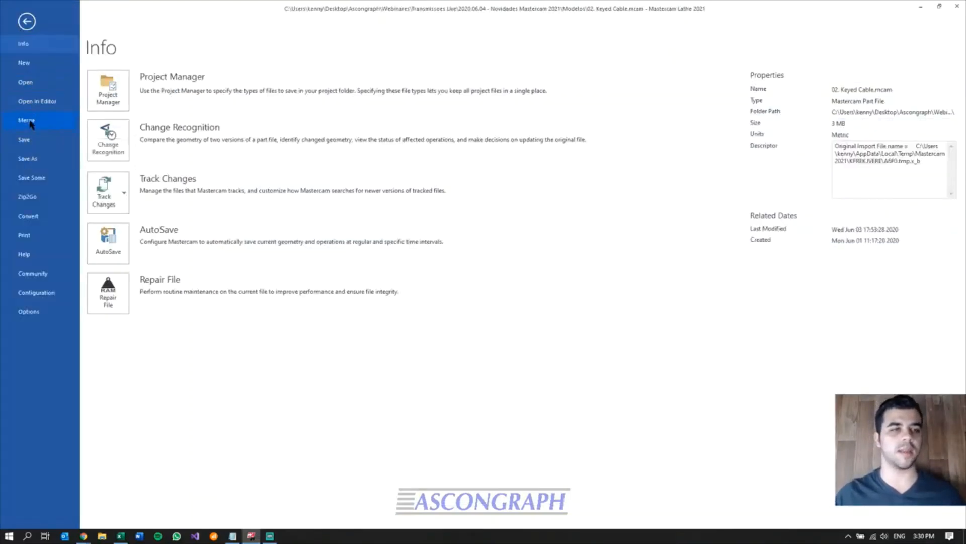
{"action": "key", "text": "Escape"}
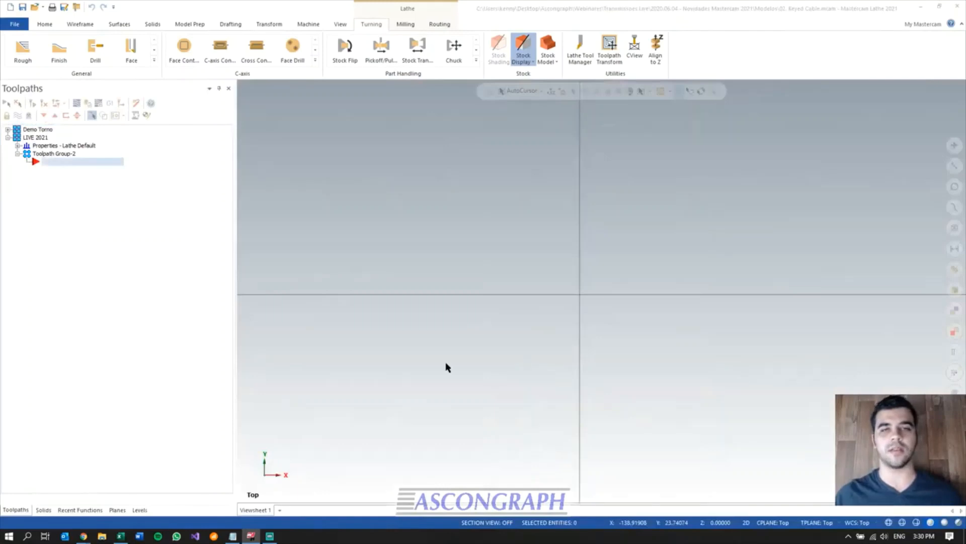
{"action": "key", "text": "ctrl+o"}
{"action": "left_click", "coordinate": [462, 348]}
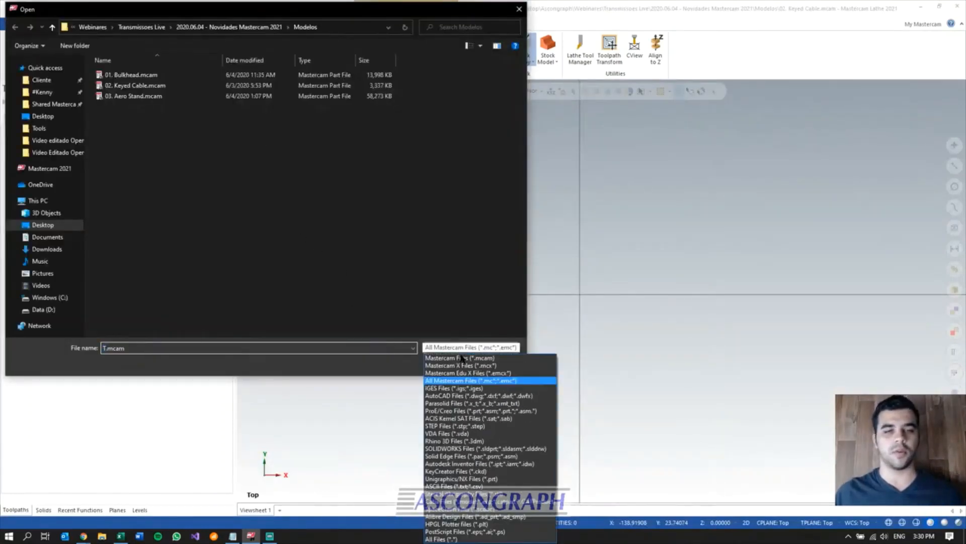
{"action": "left_click", "coordinate": [460, 425]}
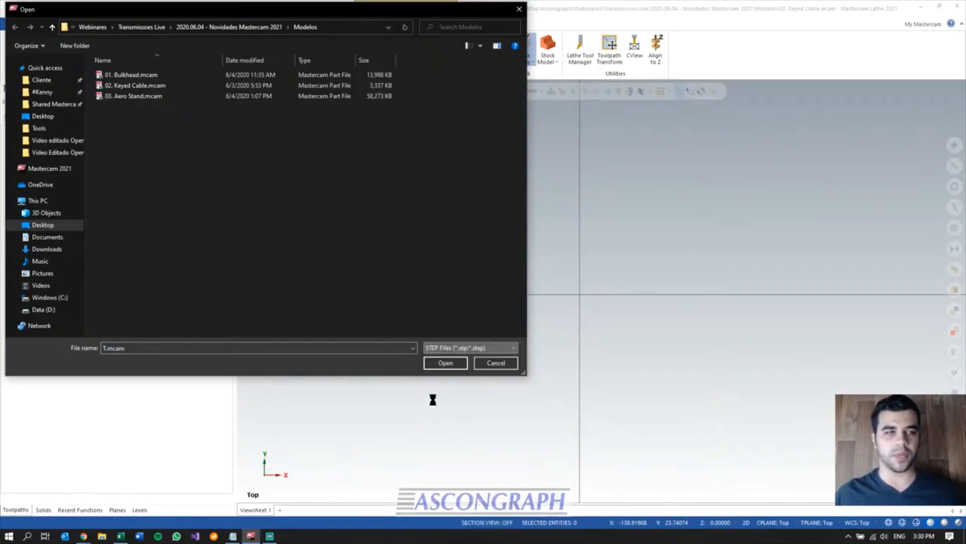
{"action": "left_click", "coordinate": [143, 75]}
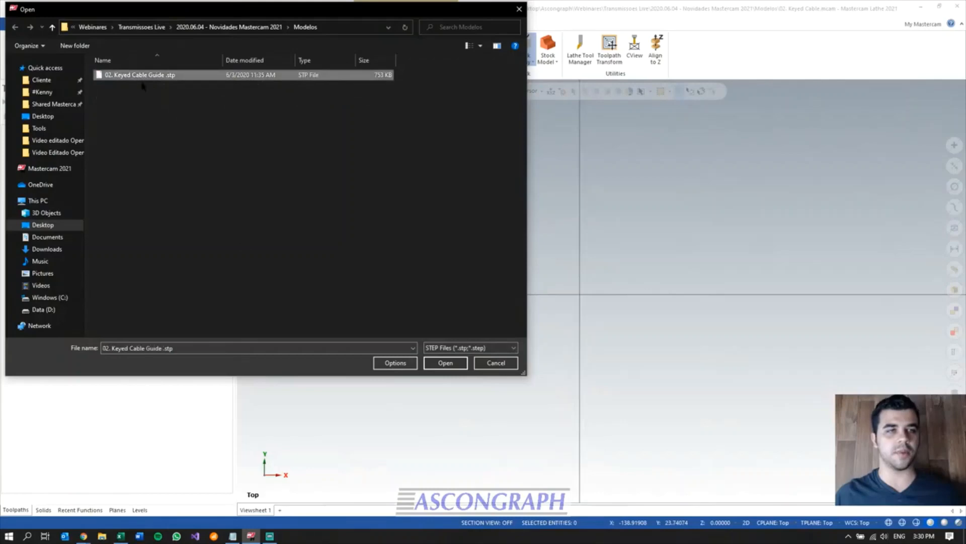
{"action": "left_click", "coordinate": [443, 363]}
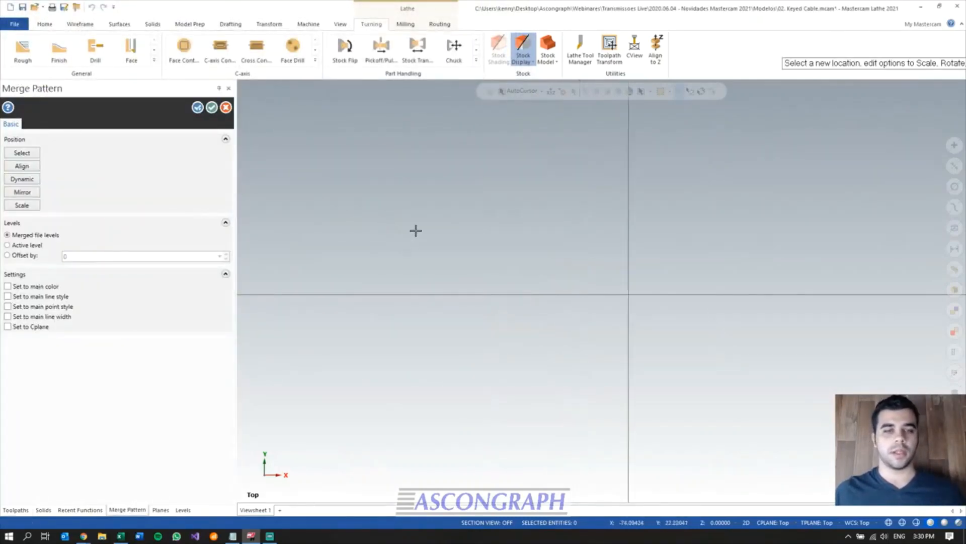
- Locate the imported cable guide relative to the origin and accept the merge using the merged file levels
{"action": "scroll", "coordinate": [327, 235], "scroll_direction": "down", "scroll_amount": 5}
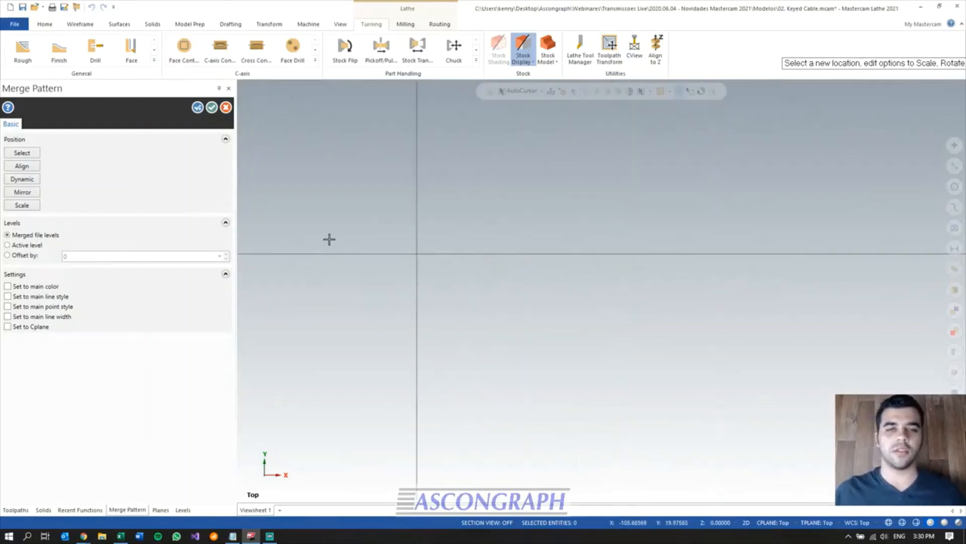
{"action": "scroll", "coordinate": [338, 260], "scroll_direction": "down", "scroll_amount": 1}
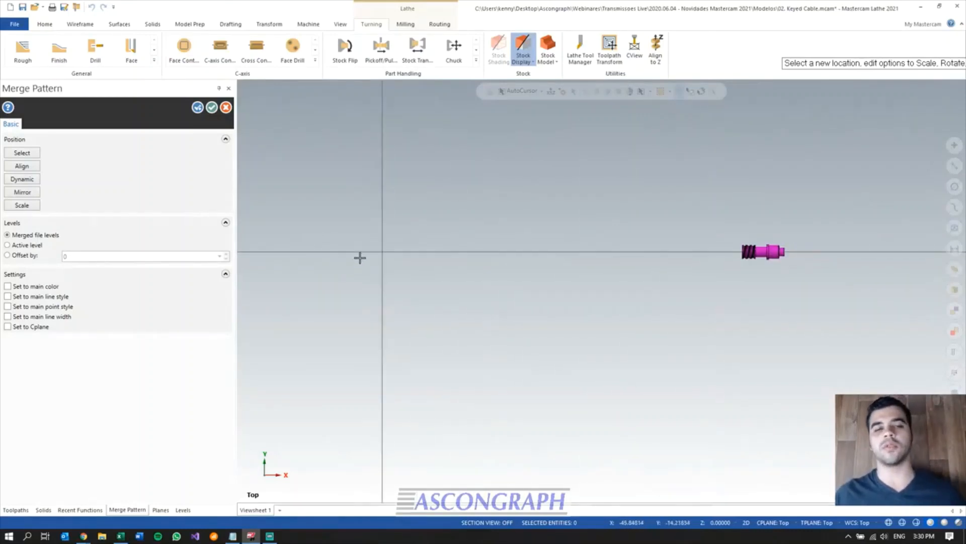
{"action": "mouse_move", "coordinate": [375, 252]}
{"action": "middle_mouse_down"}
{"action": "mouse_move", "coordinate": [321, 267]}
{"action": "mouse_move", "coordinate": [341, 294]}
{"action": "middle_mouse_up"}
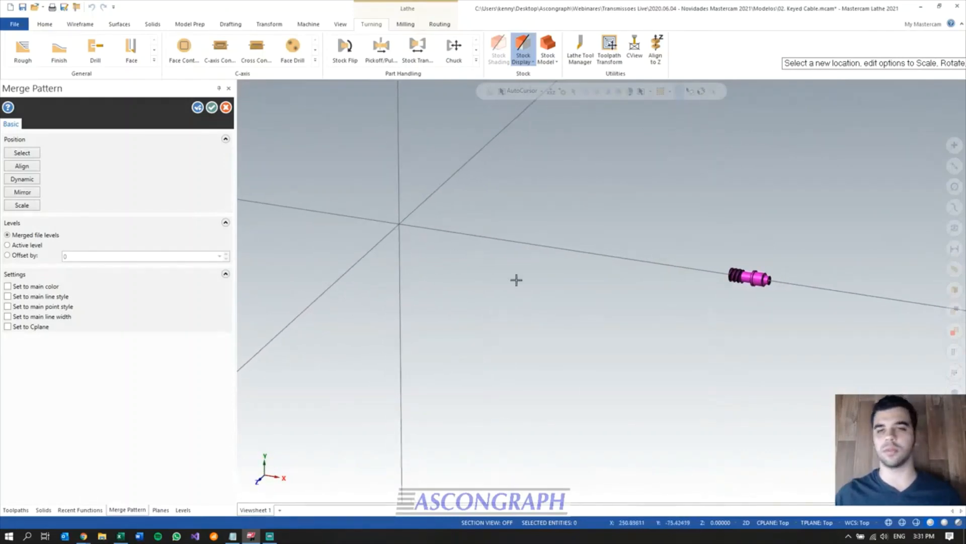
{"action": "scroll", "coordinate": [539, 316], "scroll_direction": "down", "scroll_amount": 1}
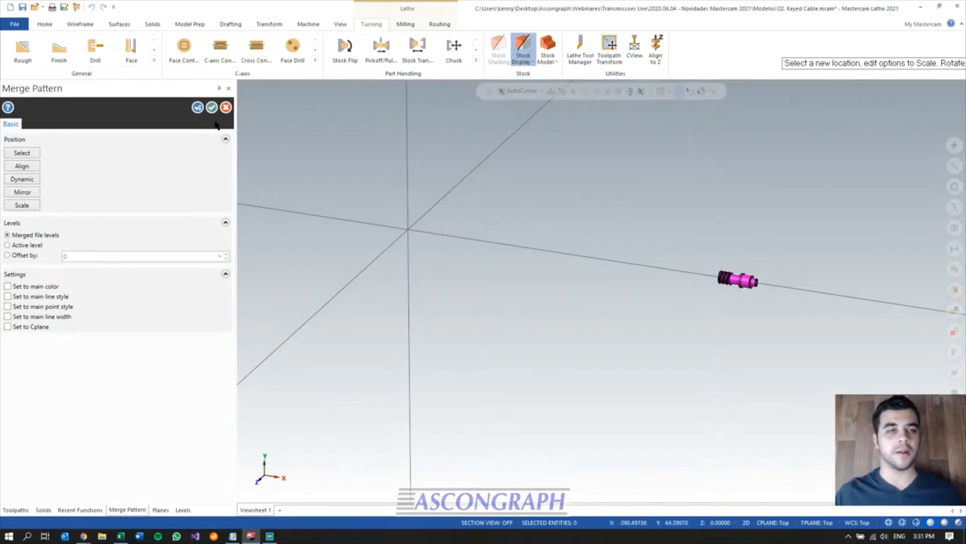
{"action": "left_click", "coordinate": [212, 107]}
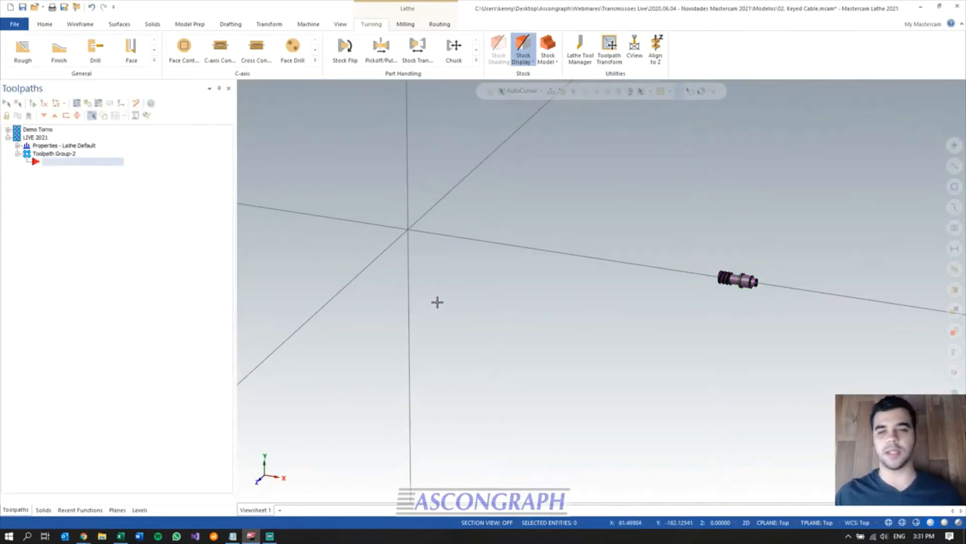
- Align the cable guide solid to Z from its small cylindrical end, transforming the body to the Top plane
{"action": "scroll", "coordinate": [777, 280], "scroll_direction": "up", "scroll_amount": 6}
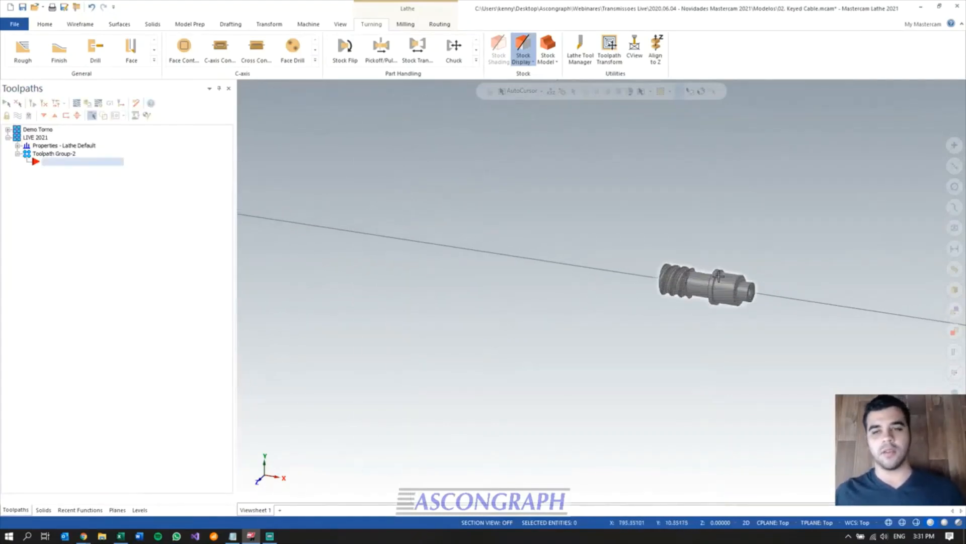
{"action": "mouse_move", "coordinate": [703, 311]}
{"action": "middle_mouse_down"}
{"action": "mouse_move", "coordinate": [736, 274]}
{"action": "mouse_move", "coordinate": [755, 290]}
{"action": "mouse_move", "coordinate": [747, 302]}
{"action": "middle_mouse_up"}
{"action": "key", "text": "alt+1"}
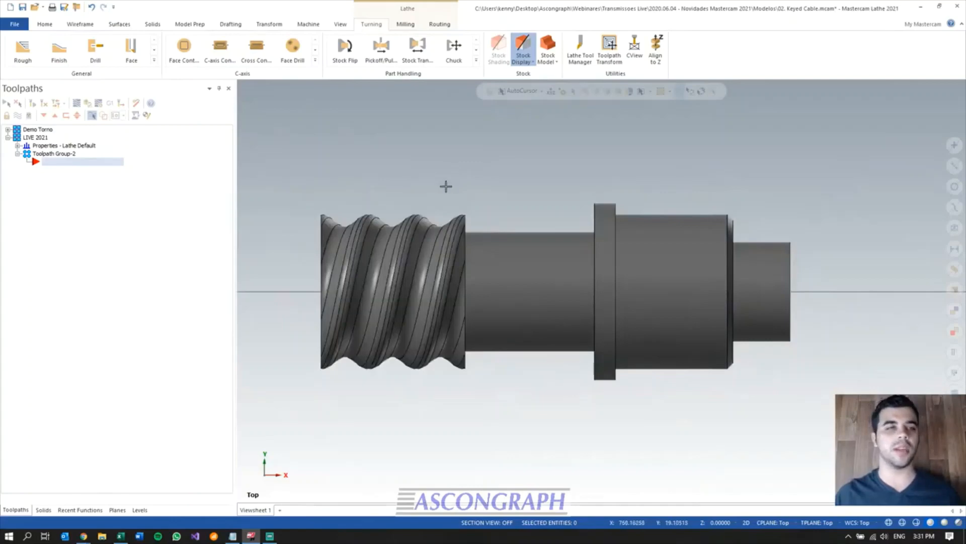
{"action": "left_click", "coordinate": [190, 24]}
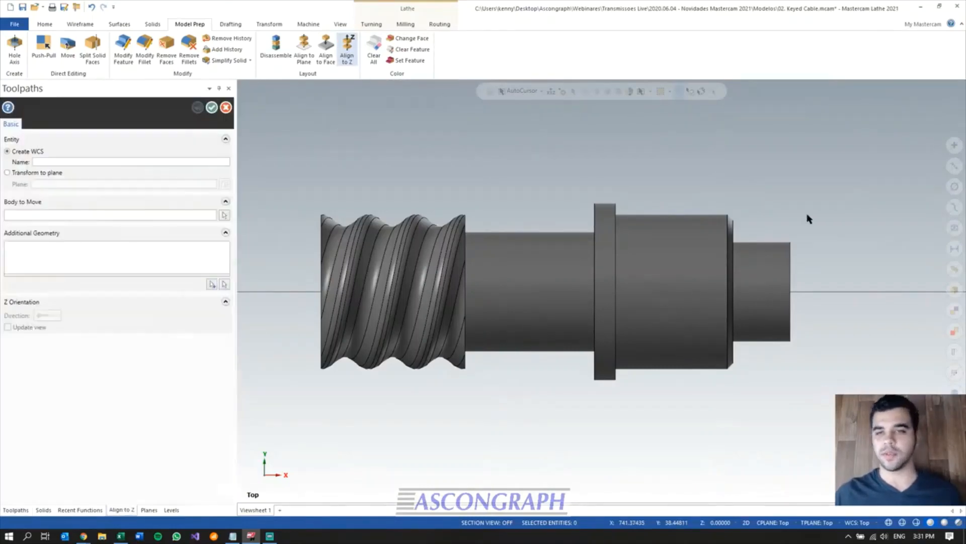
{"action": "left_click", "coordinate": [769, 278]}
{"action": "left_click", "coordinate": [764, 282]}
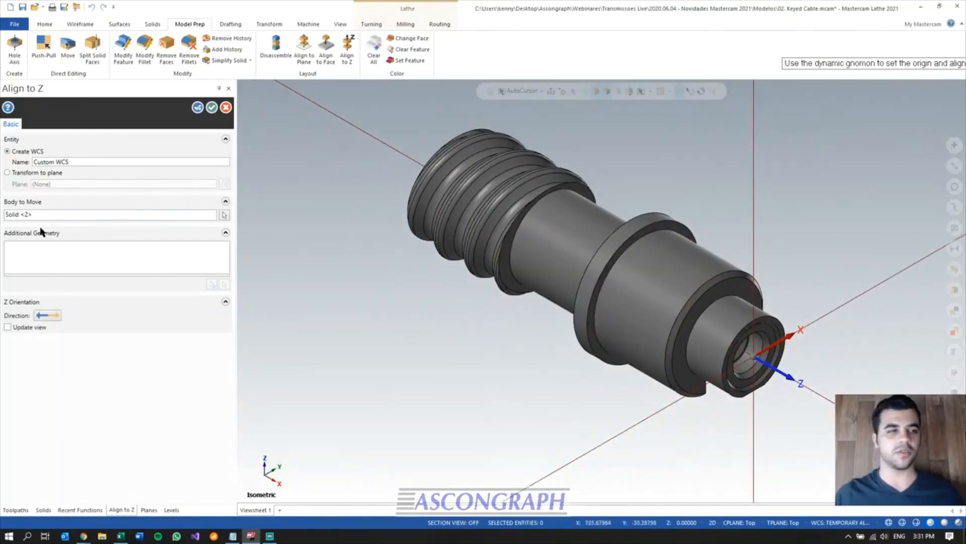
{"action": "left_click", "coordinate": [7, 172]}
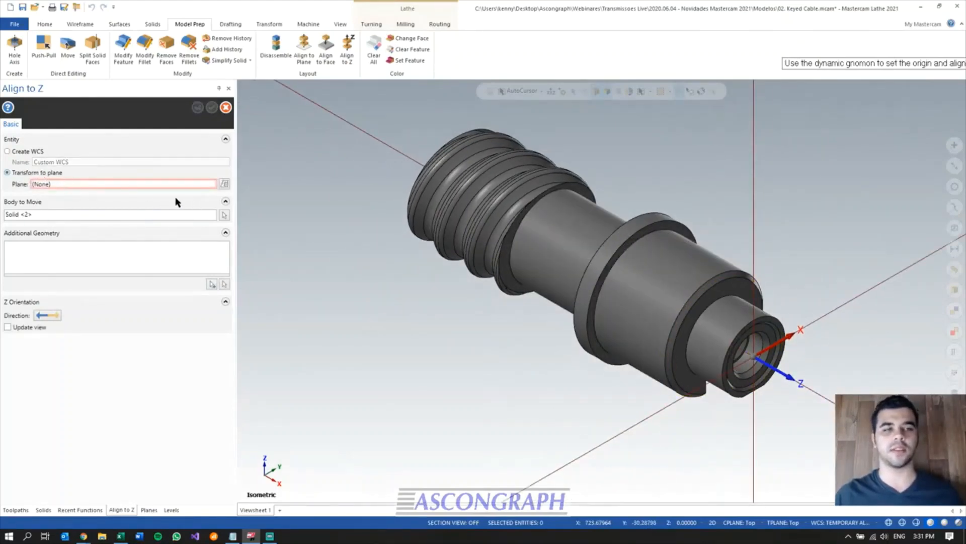
{"action": "left_click", "coordinate": [224, 184]}
{"action": "left_click", "coordinate": [24, 148]}
{"action": "left_click", "coordinate": [108, 231]}
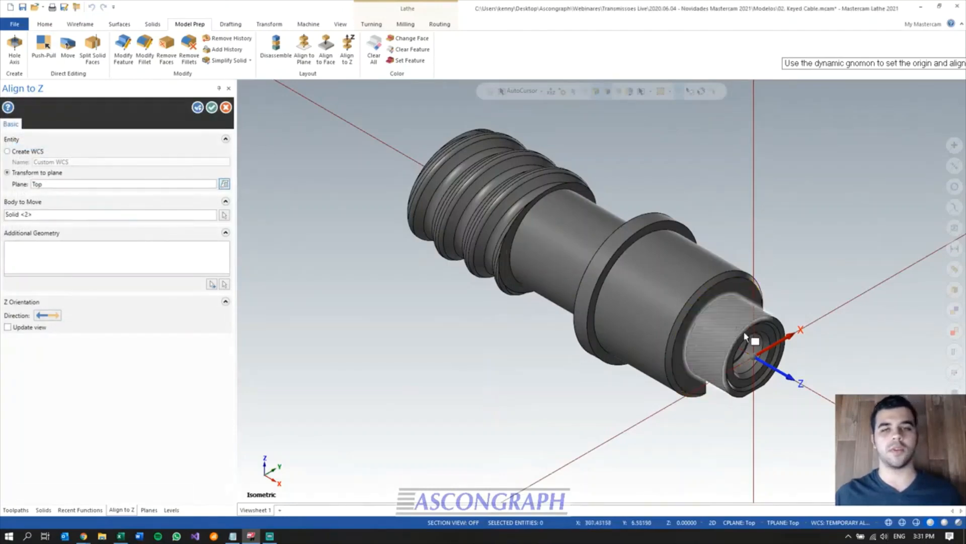
{"action": "scroll", "coordinate": [852, 427], "scroll_direction": "down", "scroll_amount": 7}
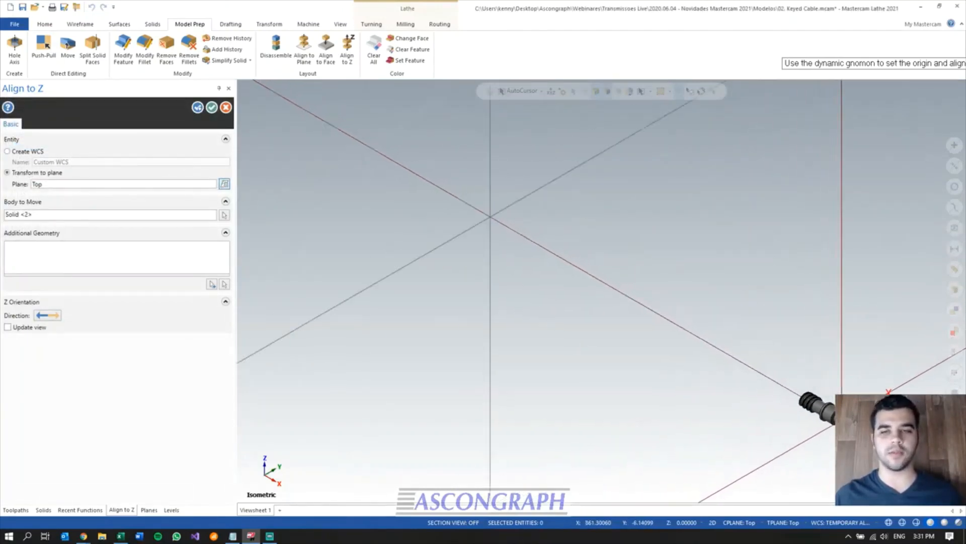
{"action": "left_click", "coordinate": [210, 108]}
- Examine the aligned cable guide's position at the origin and the milled slot at its small end
{"action": "key", "text": "alt+F1"}
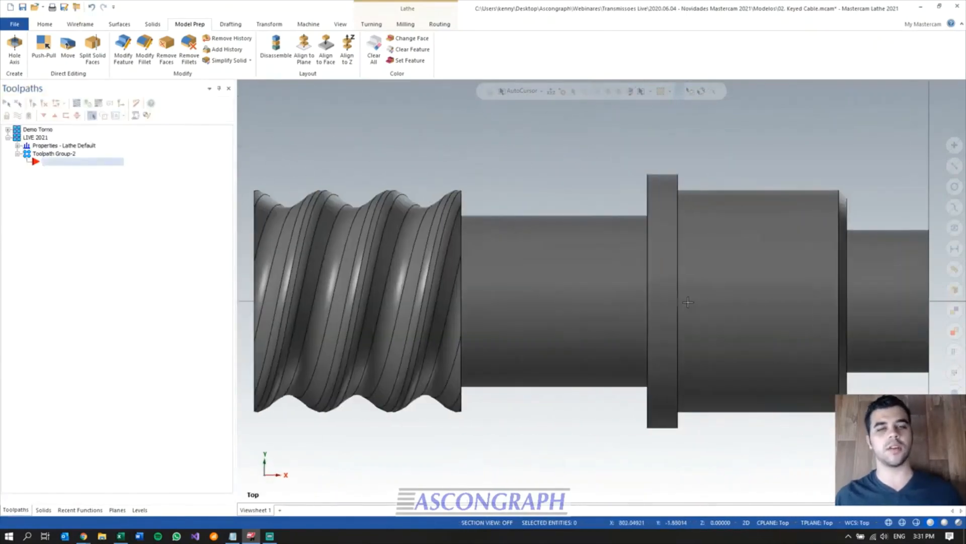
{"action": "scroll", "coordinate": [531, 275], "scroll_direction": "down", "scroll_amount": 2}
{"action": "middle_click_drag", "start_coordinate": [651, 292], "coordinate": [591, 318]}
{"action": "scroll", "coordinate": [417, 327], "scroll_direction": "down", "scroll_amount": 3}
{"action": "scroll", "coordinate": [578, 237], "scroll_direction": "down", "scroll_amount": 1}
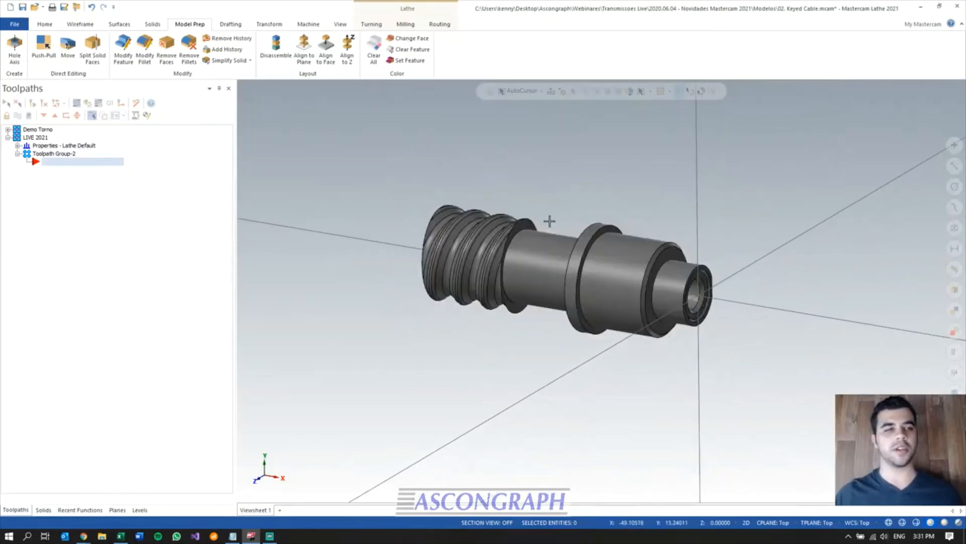
{"action": "scroll", "coordinate": [521, 203], "scroll_direction": "up", "scroll_amount": 1}
{"action": "middle_click_drag", "start_coordinate": [627, 249], "coordinate": [431, 330]}
{"action": "scroll", "coordinate": [647, 181], "scroll_direction": "up", "scroll_amount": 4}
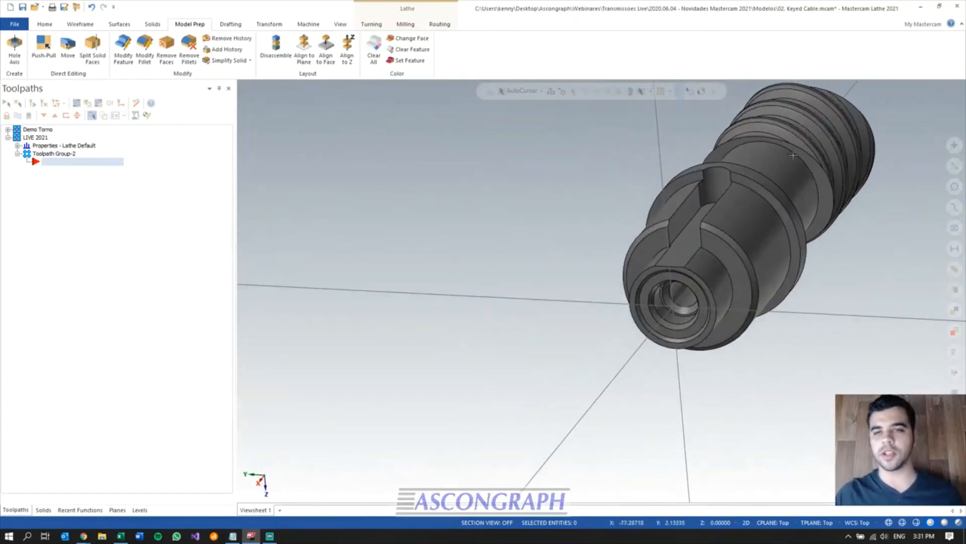
{"action": "mouse_move", "coordinate": [612, 266]}
{"action": "middle_mouse_down"}
{"action": "mouse_move", "coordinate": [705, 272]}
{"action": "mouse_move", "coordinate": [655, 269]}
{"action": "mouse_move", "coordinate": [691, 269]}
{"action": "middle_mouse_up"}
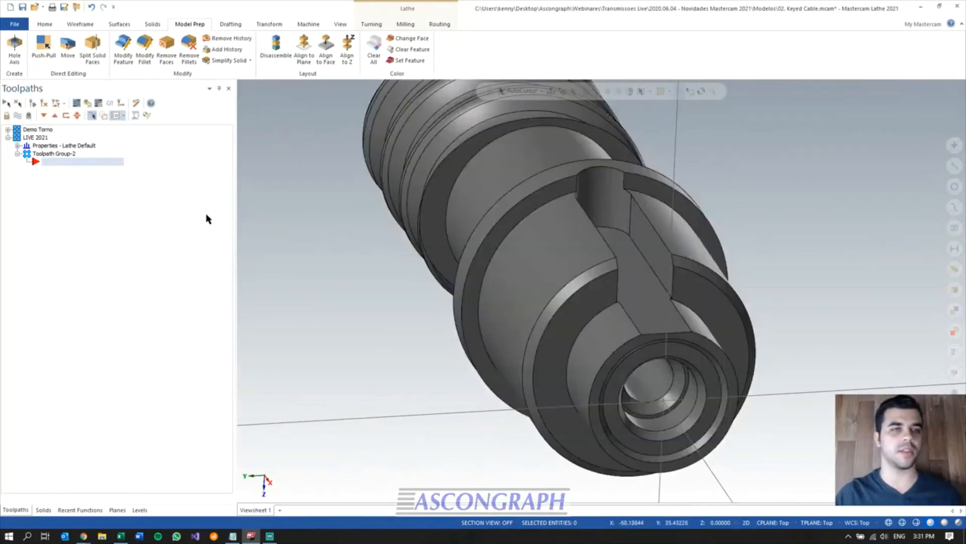
- Remove the milled slot running through the flange and small end using Modify Feature with the Remove type
{"action": "left_click", "coordinate": [123, 45]}
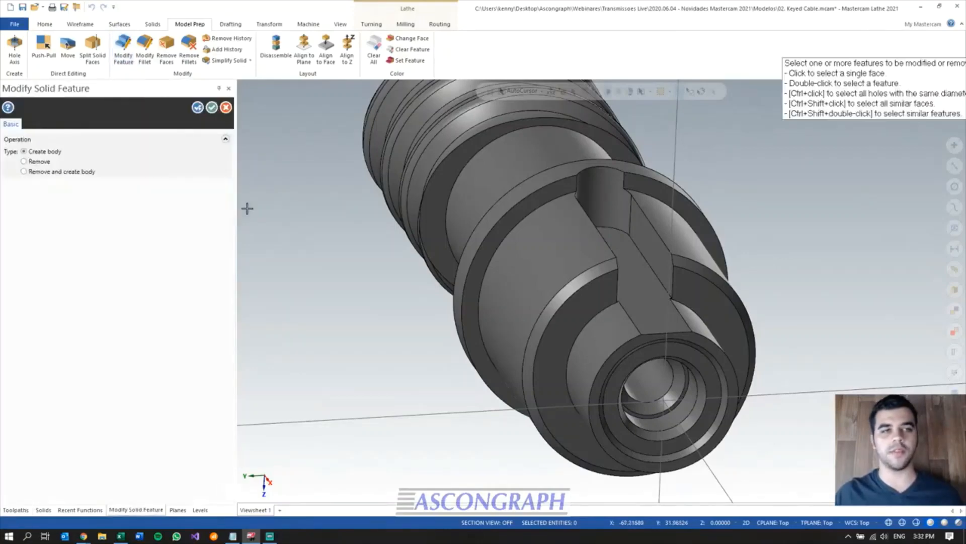
{"action": "scroll", "coordinate": [786, 267], "scroll_direction": "up", "scroll_amount": 3}
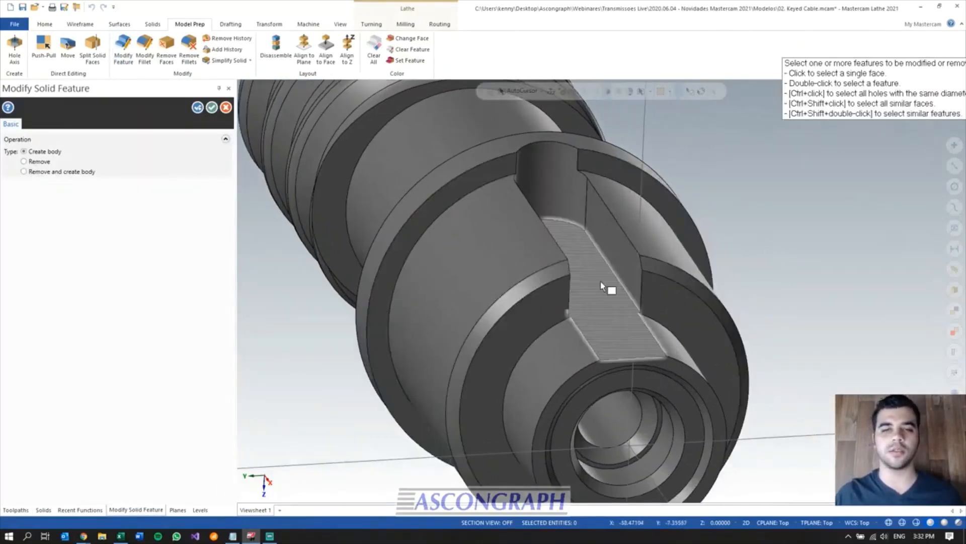
{"action": "double_click", "coordinate": [607, 261]}
{"action": "middle_click_drag", "start_coordinate": [609, 254], "coordinate": [594, 212]}
{"action": "left_click", "coordinate": [518, 220]}
{"action": "scroll", "coordinate": [517, 220], "scroll_direction": "down", "scroll_amount": 2}
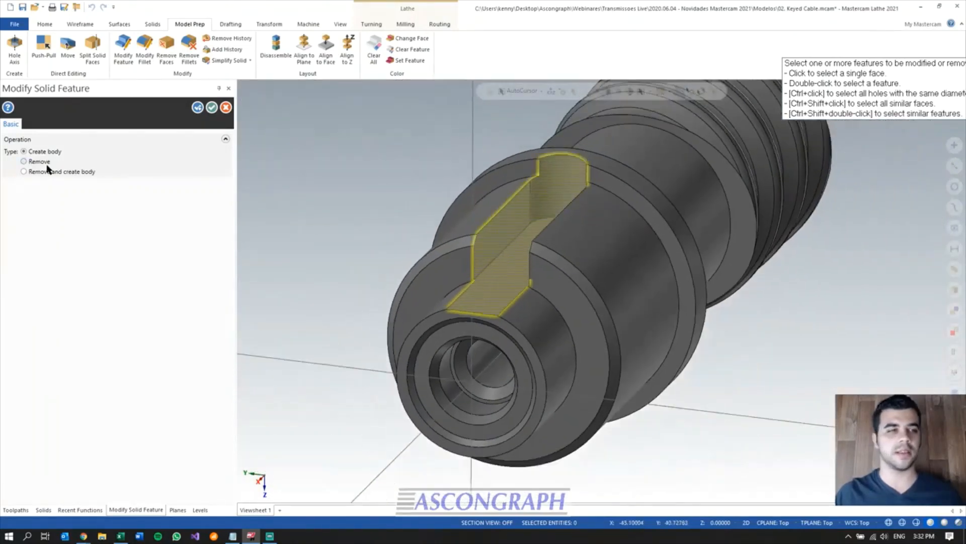
{"action": "key", "text": "Return"}
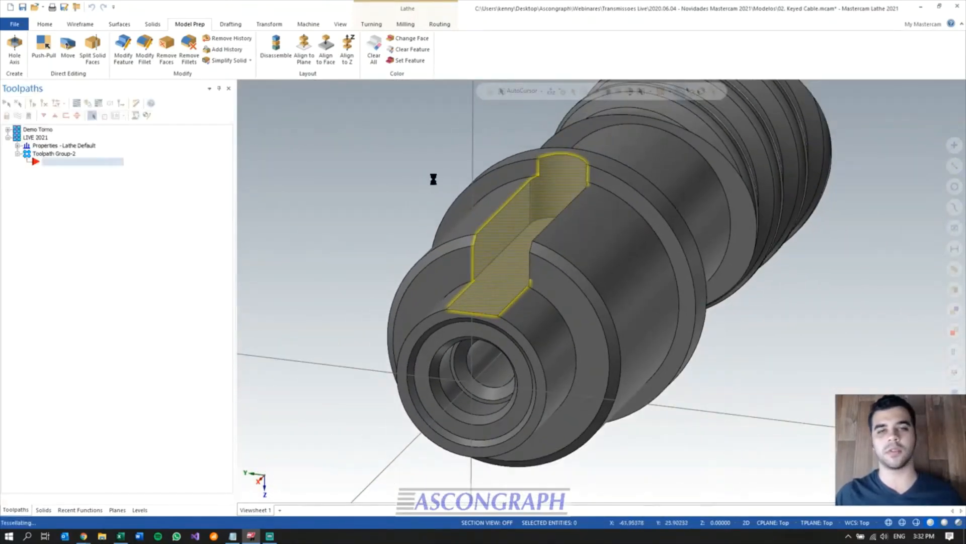
{"action": "scroll", "coordinate": [507, 233], "scroll_direction": "down", "scroll_amount": 2}
{"action": "middle_click_drag", "start_coordinate": [509, 232], "coordinate": [642, 175]}
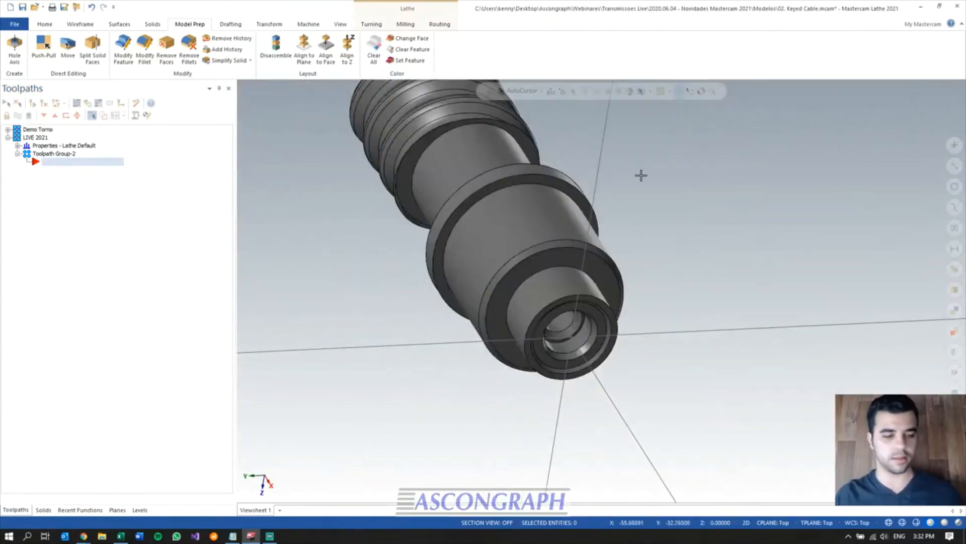
- Set the left spindle's cylindrical stock in the LIVE 2021 machine group to an outside diameter of 32 mm
{"action": "key", "text": "alt+1"}
{"action": "scroll", "coordinate": [526, 172], "scroll_direction": "up", "scroll_amount": 3}
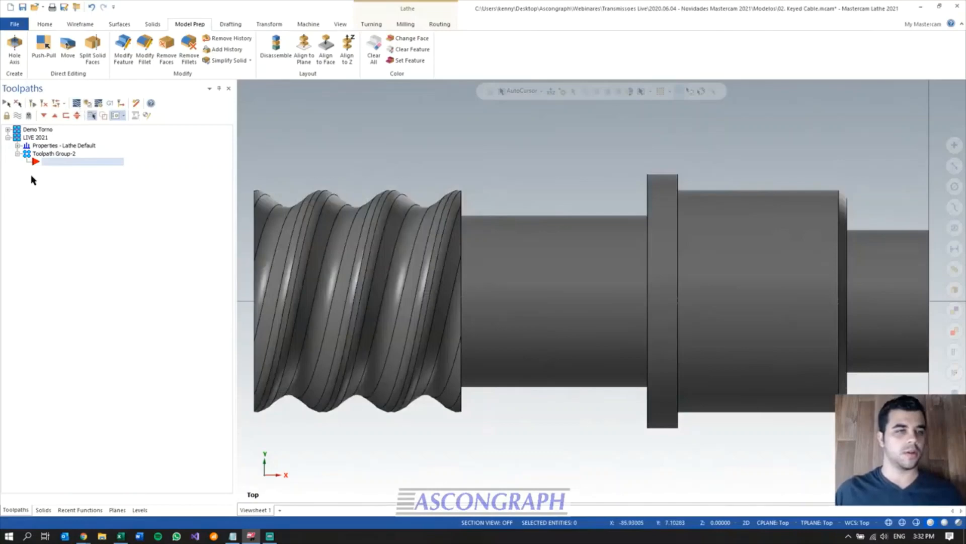
{"action": "left_click", "coordinate": [18, 146]}
{"action": "left_click", "coordinate": [60, 177]}
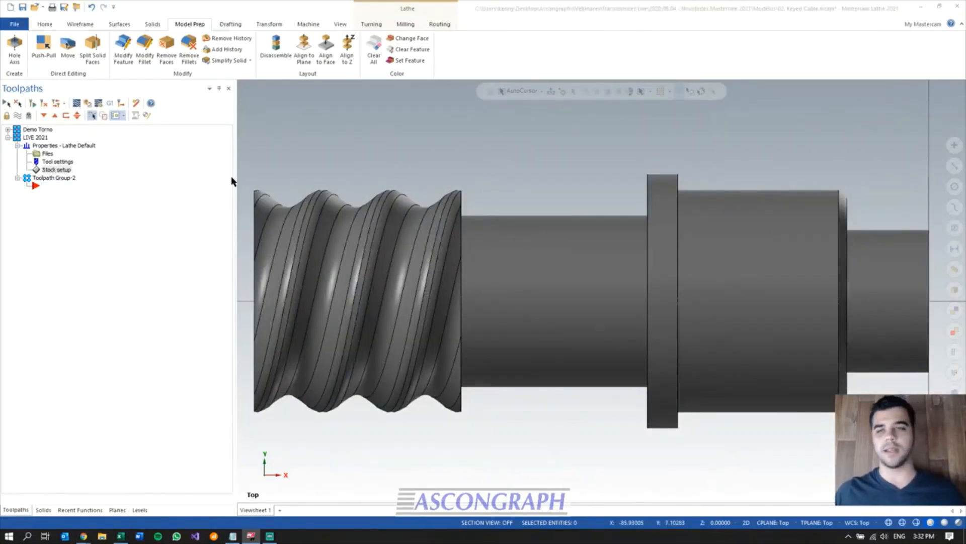
{"action": "left_click", "coordinate": [174, 196]}
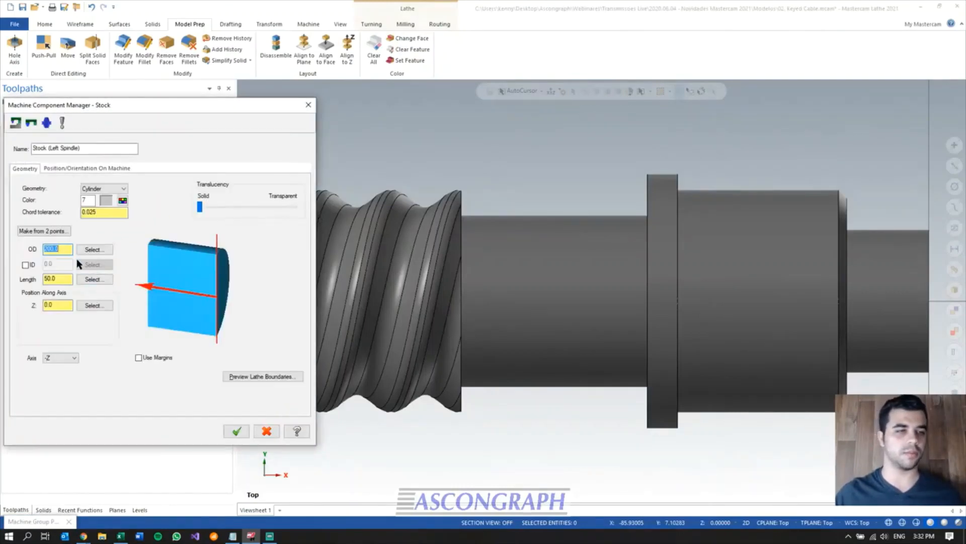
{"action": "type", "text": "32"}
{"action": "key", "text": "Return"}
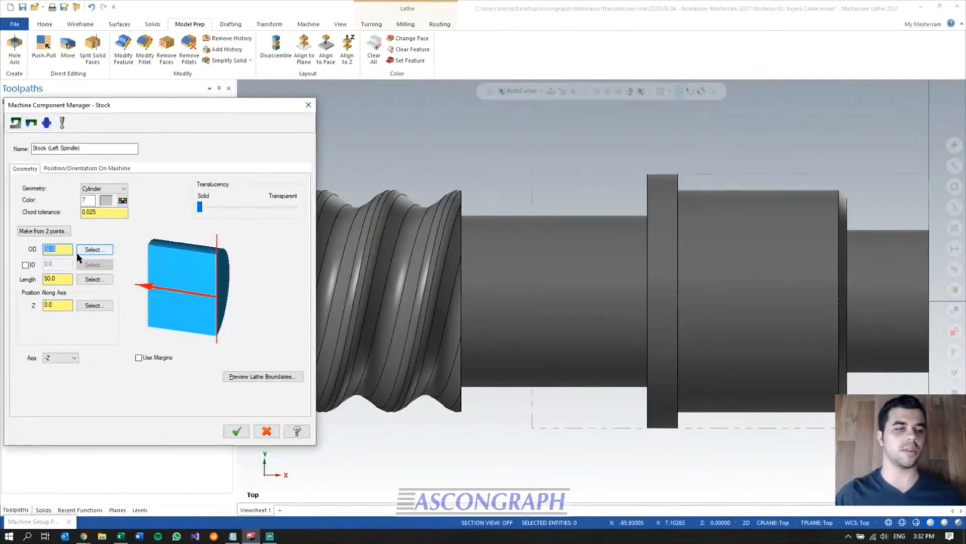
- Set the stock length from two points picked at the cable guide's small-end face and threaded-end face, and accept the stock
{"action": "left_click", "coordinate": [62, 278]}
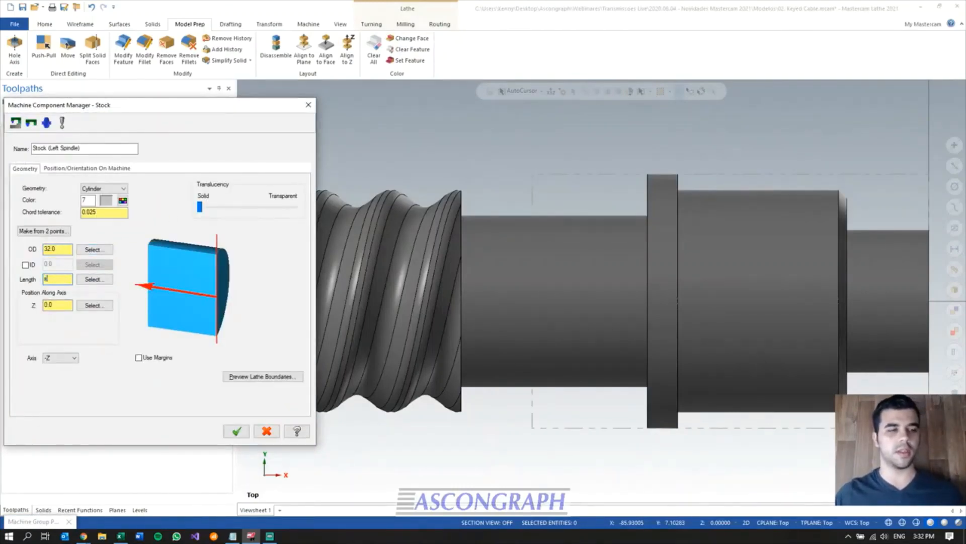
{"action": "type", "text": "8"}
{"action": "left_click", "coordinate": [86, 280]}
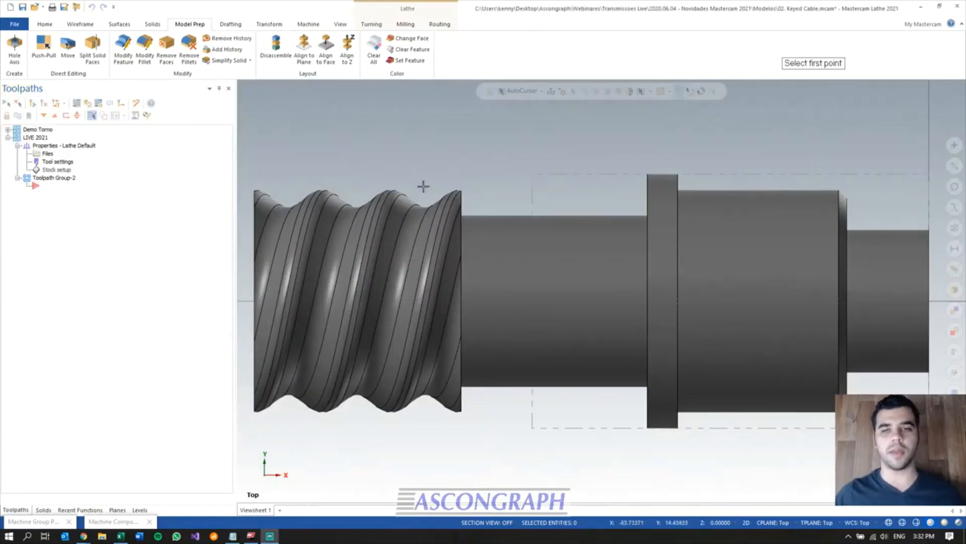
{"action": "left_click", "coordinate": [930, 305]}
{"action": "left_click", "coordinate": [254, 297]}
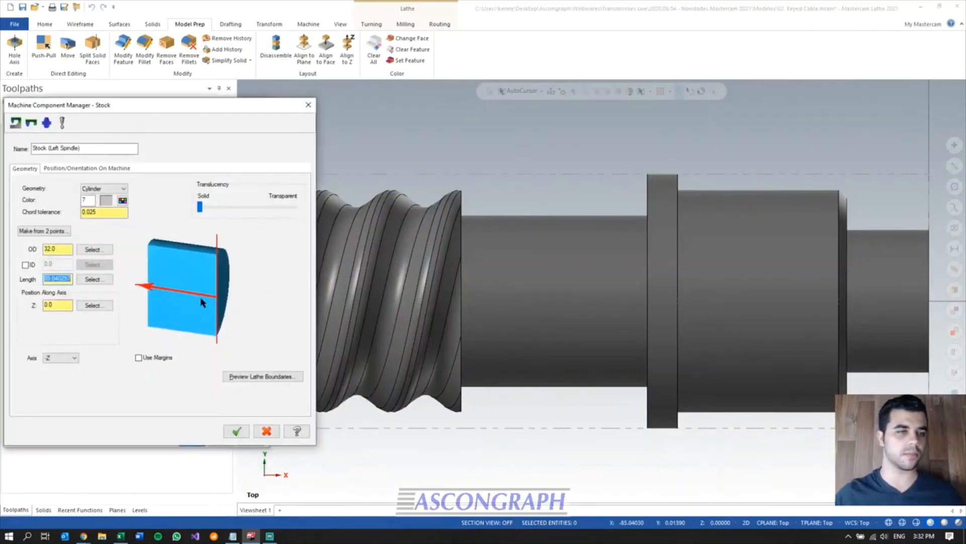
{"action": "left_click", "coordinate": [236, 430]}
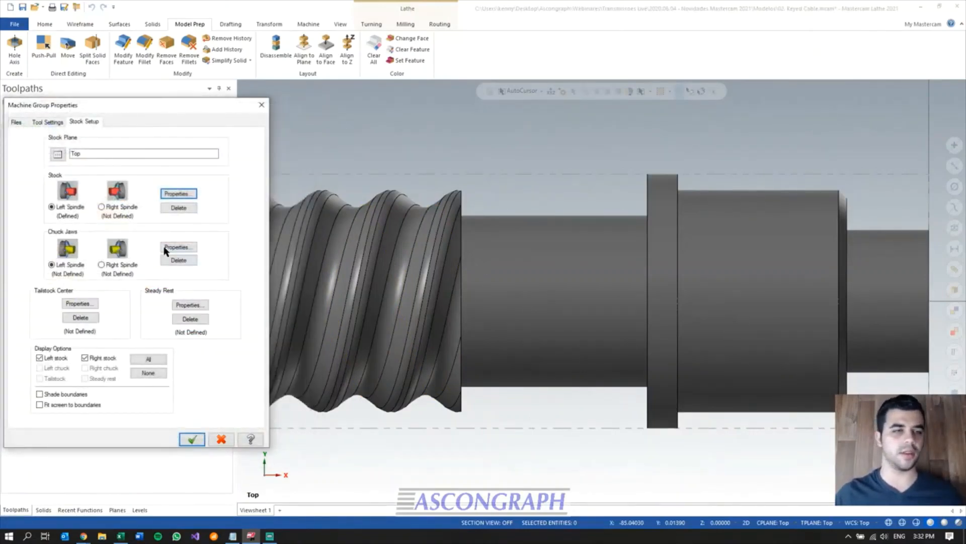
- Define the left spindle's chuck jaws with outside diameter clamping, positioned from the stock, and accept the machine group properties
{"action": "left_click", "coordinate": [163, 249]}
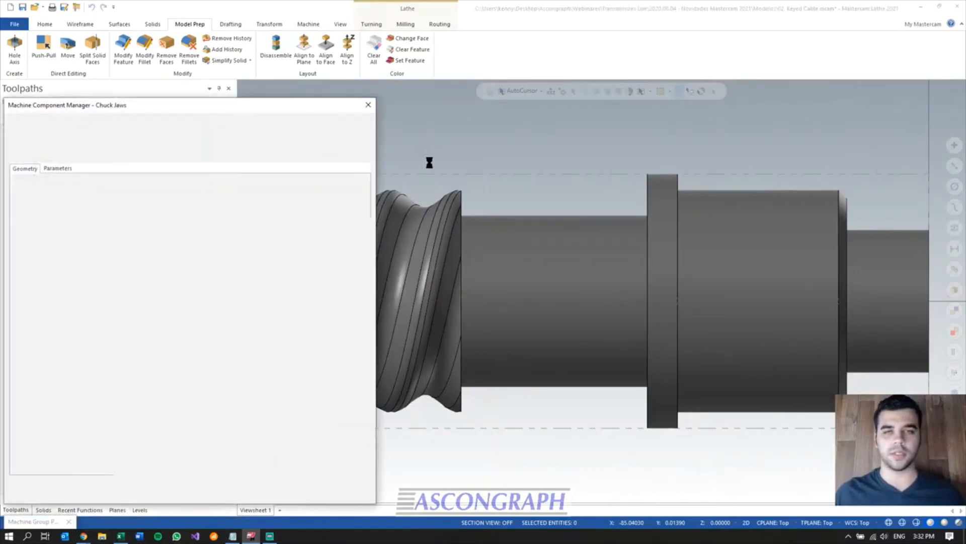
{"action": "left_click_drag", "start_coordinate": [231, 102], "coordinate": [583, 28]}
{"action": "left_click", "coordinate": [403, 92]}
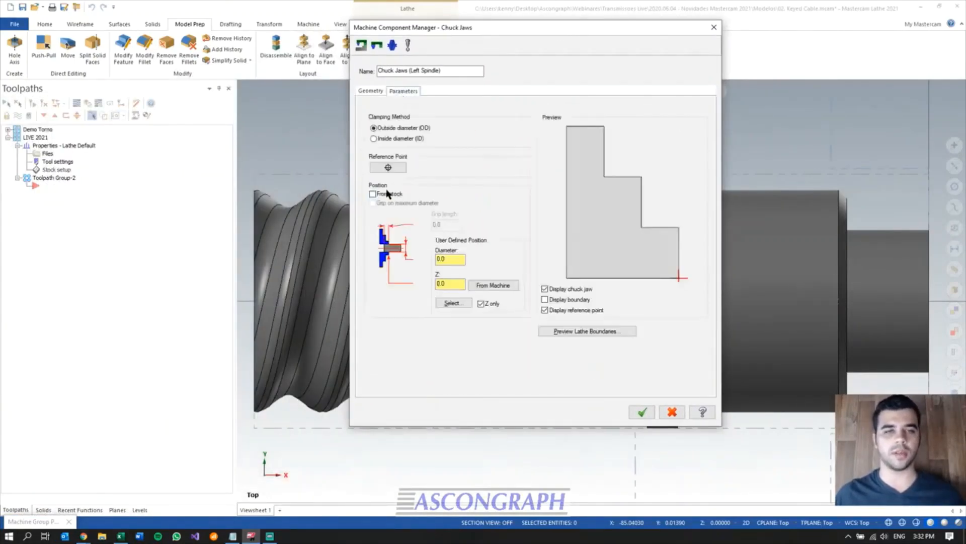
{"action": "left_click", "coordinate": [373, 194]}
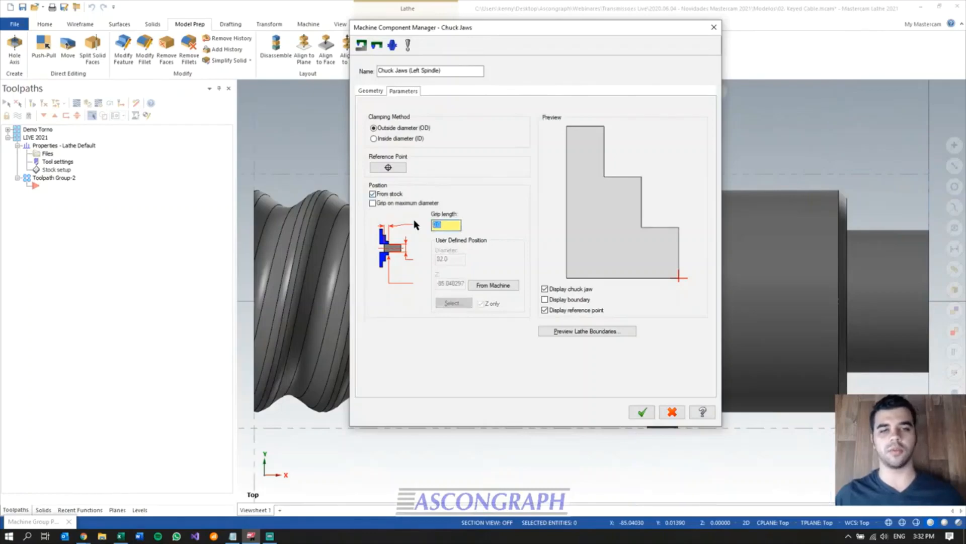
{"action": "left_click", "coordinate": [641, 412]}
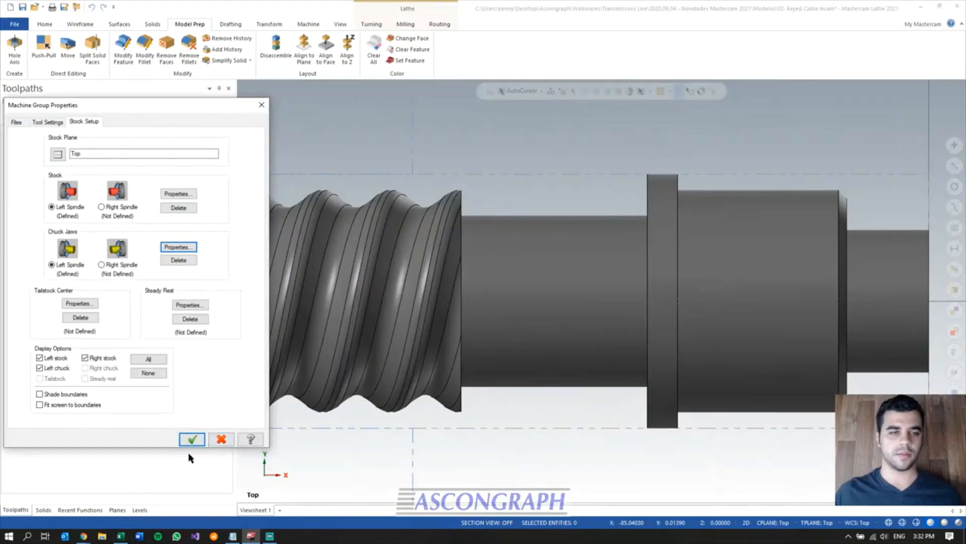
{"action": "left_click", "coordinate": [192, 439]}
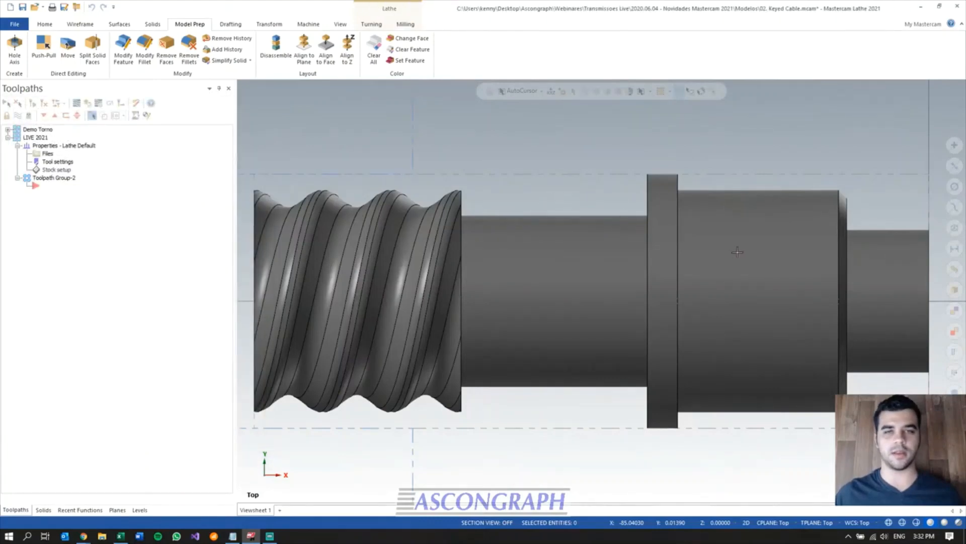
- Examine the stock and chuck jaw boundaries around the cable guide and the available general turning toolpaths
{"action": "scroll", "coordinate": [554, 241], "scroll_direction": "down", "scroll_amount": 3}
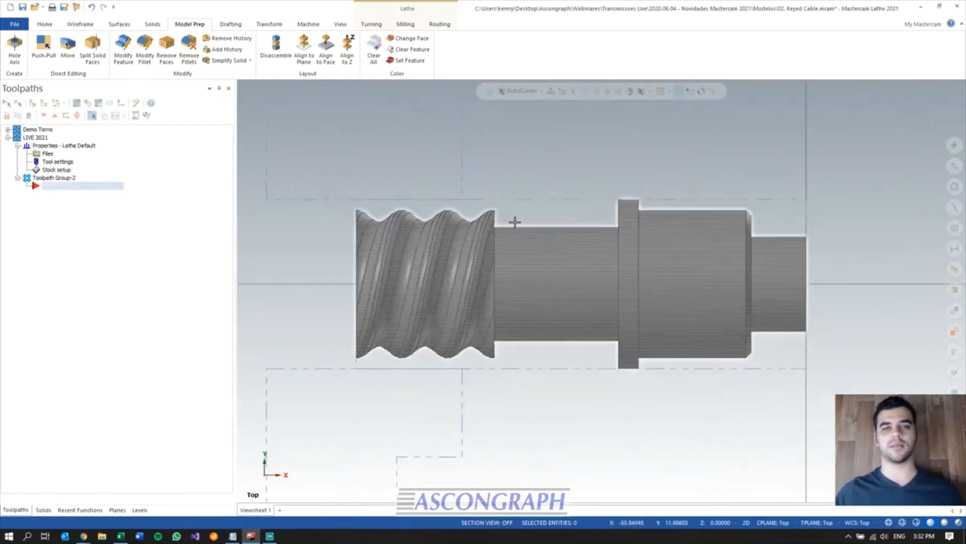
{"action": "scroll", "coordinate": [408, 191], "scroll_direction": "down", "scroll_amount": 2}
{"action": "scroll", "coordinate": [794, 188], "scroll_direction": "up", "scroll_amount": 1}
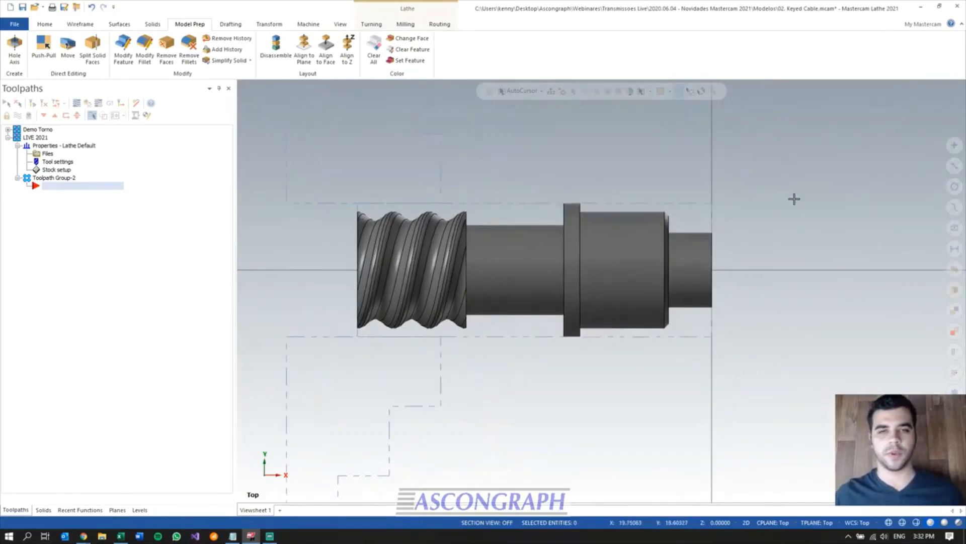
{"action": "left_click", "coordinate": [18, 146]}
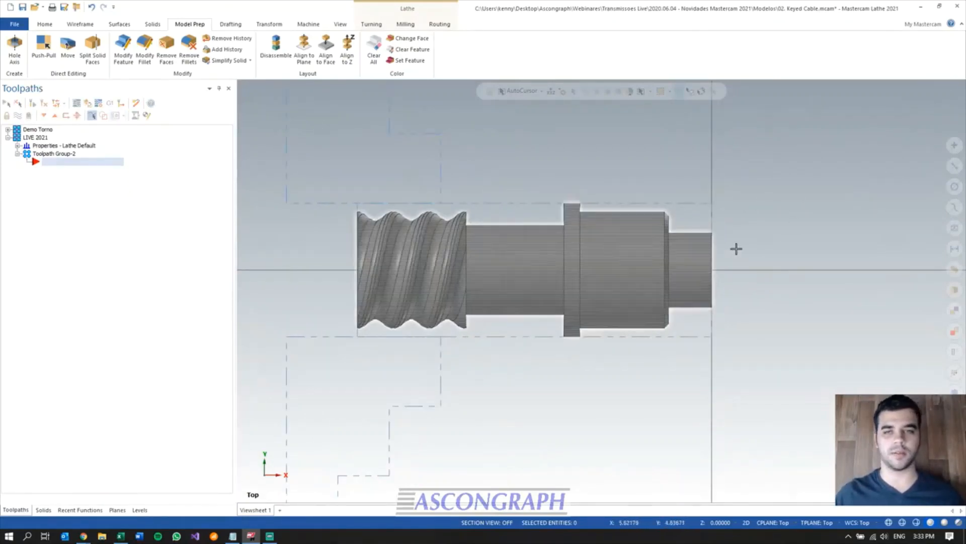
{"action": "scroll", "coordinate": [633, 181], "scroll_direction": "up", "scroll_amount": 1}
{"action": "left_click", "coordinate": [377, 25]}
{"action": "left_click", "coordinate": [157, 61]}
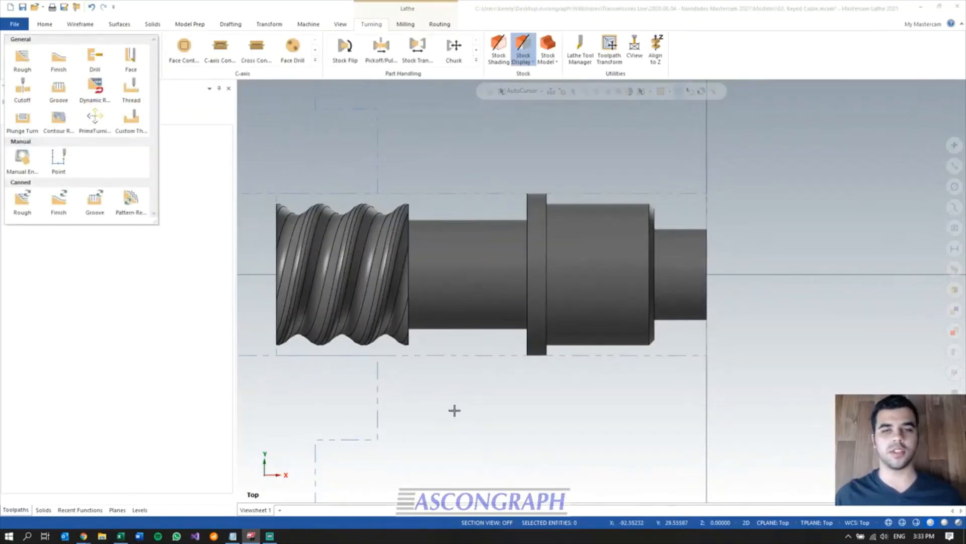
{"action": "left_click", "coordinate": [413, 417]}
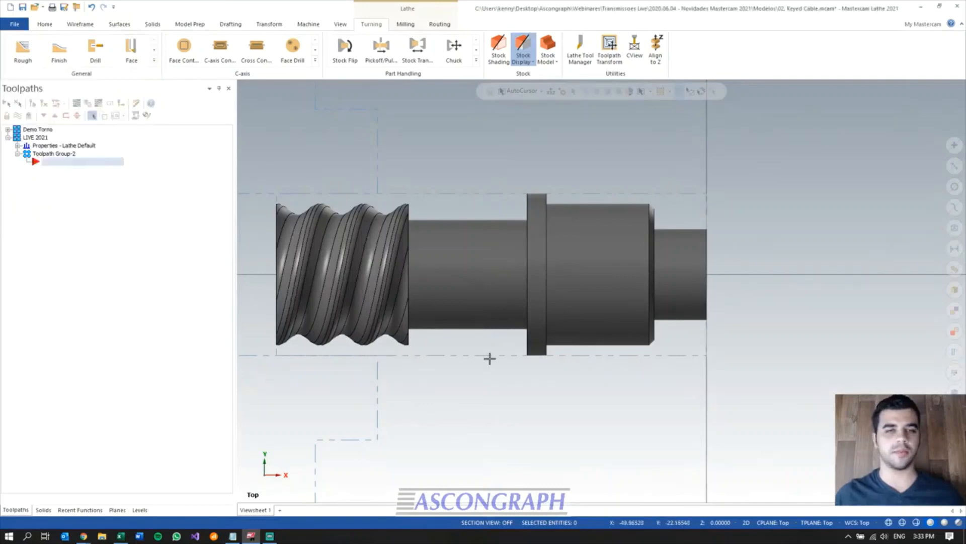
{"action": "scroll", "coordinate": [393, 446], "scroll_direction": "down", "scroll_amount": 2}
{"action": "scroll", "coordinate": [640, 274], "scroll_direction": "up", "scroll_amount": 2}
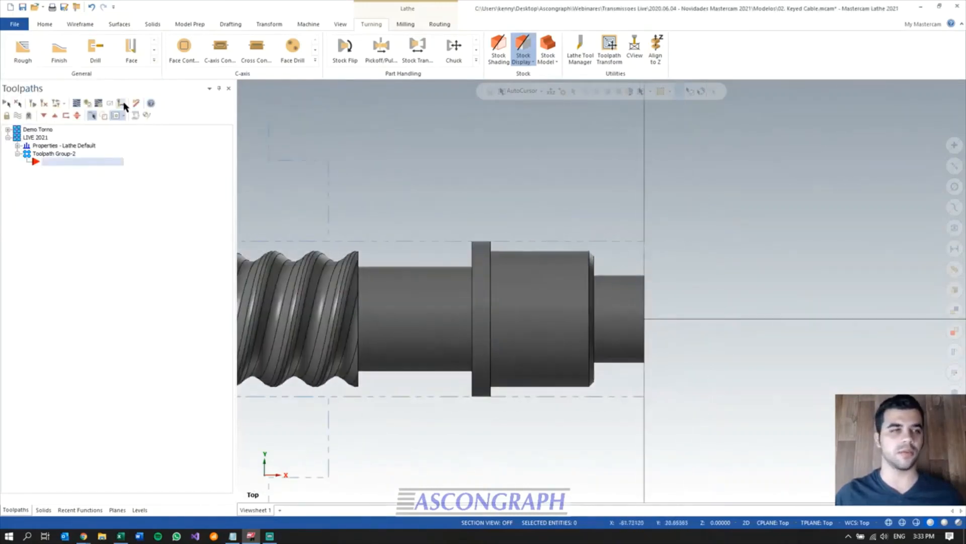
- Start a PrimeTurning toolpath and chain the upper outer profile from the flange's outside diameter to the small end
{"action": "left_click", "coordinate": [154, 61]}
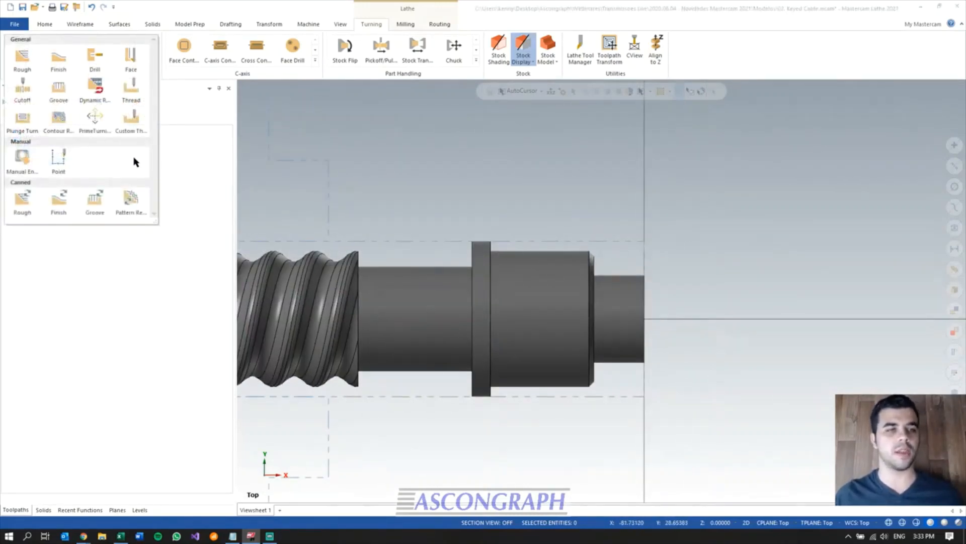
{"action": "left_click", "coordinate": [95, 121]}
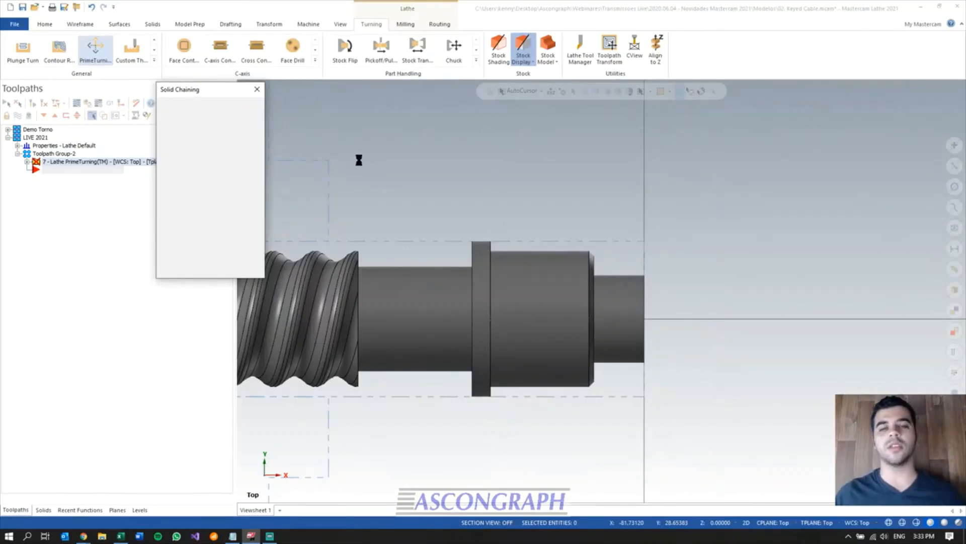
{"action": "scroll", "coordinate": [498, 350], "scroll_direction": "up", "scroll_amount": 3}
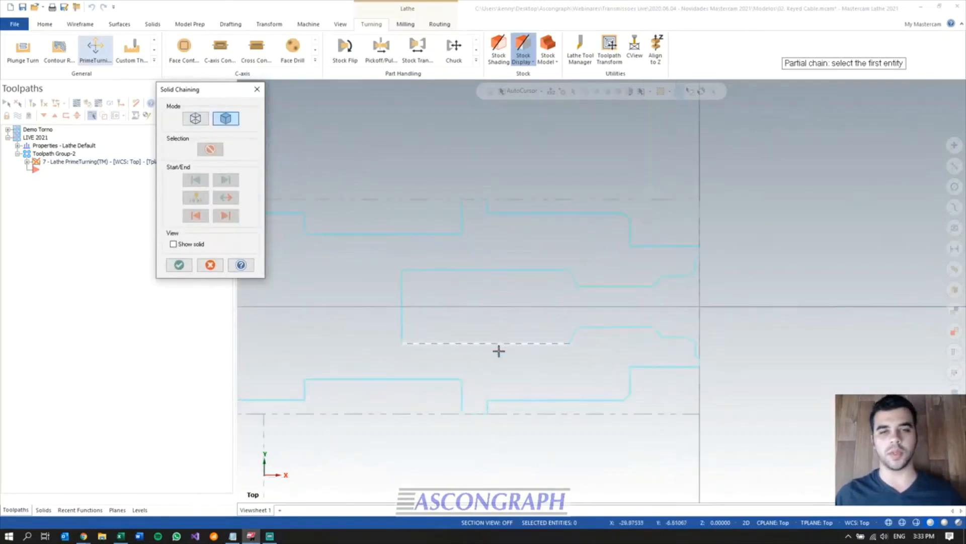
{"action": "scroll", "coordinate": [496, 221], "scroll_direction": "up", "scroll_amount": 1}
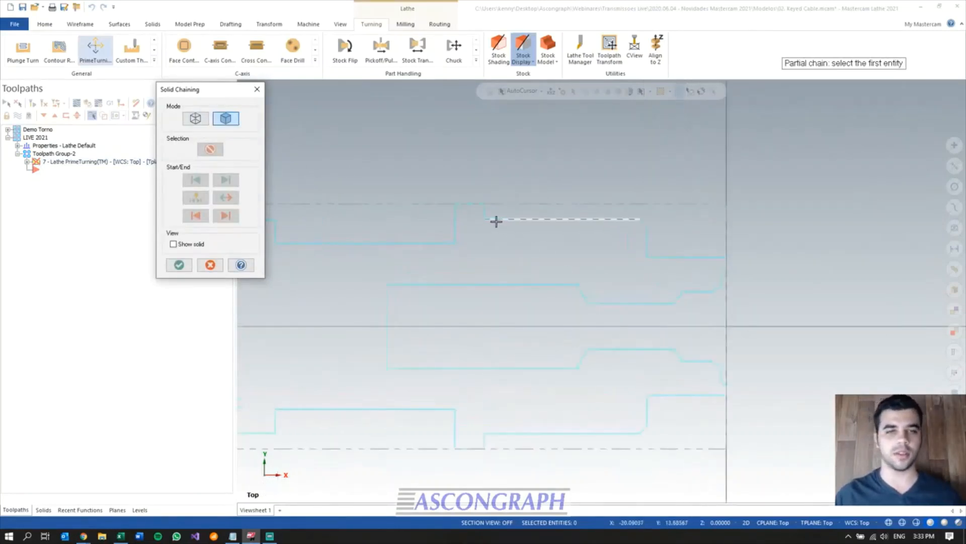
{"action": "left_click", "coordinate": [473, 204]}
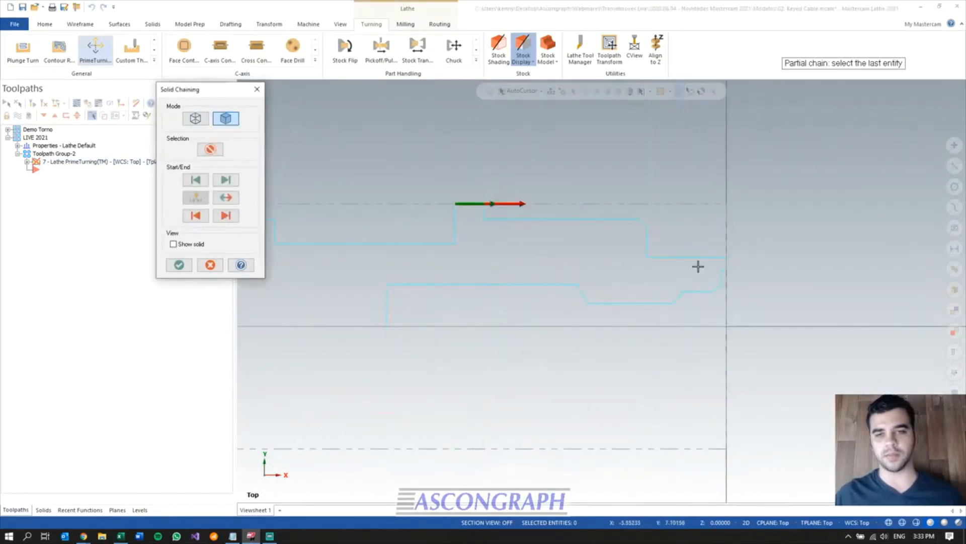
{"action": "left_click", "coordinate": [712, 255]}
{"action": "scroll", "coordinate": [732, 270], "scroll_direction": "down", "scroll_amount": 2}
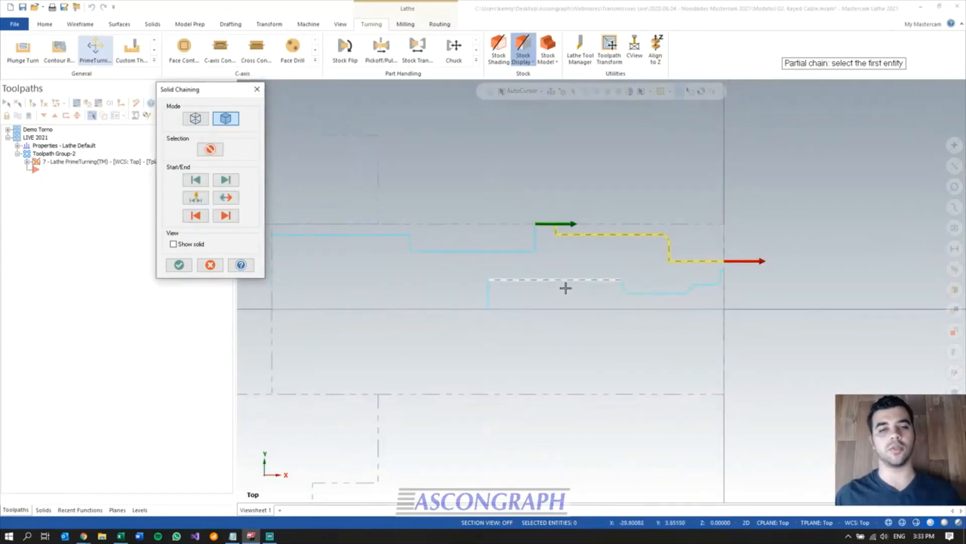
{"action": "scroll", "coordinate": [548, 272], "scroll_direction": "down", "scroll_amount": 1}
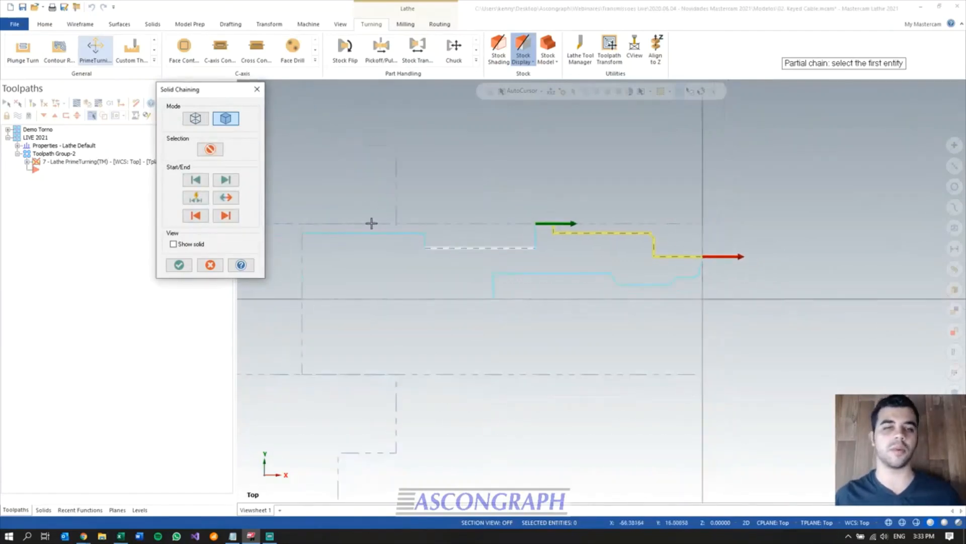
{"action": "left_click", "coordinate": [179, 265]}
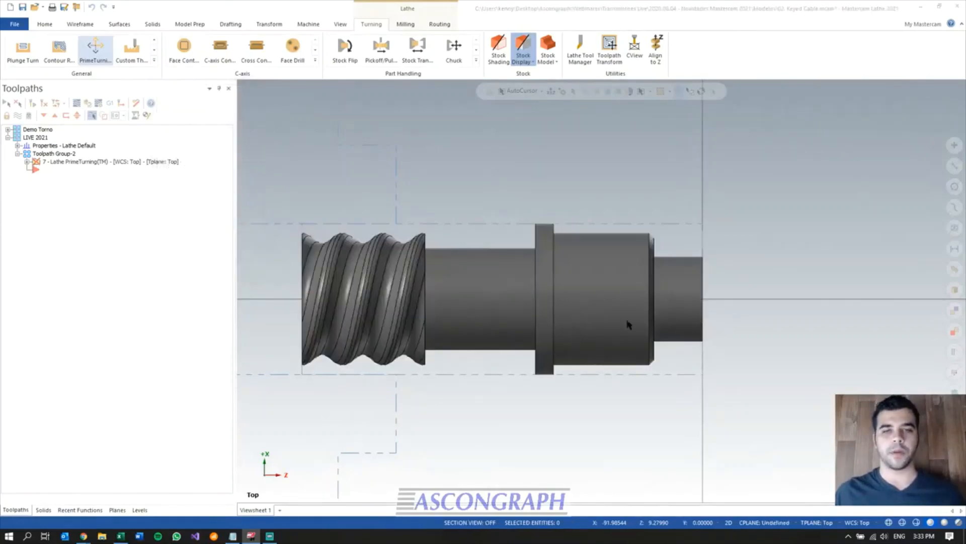
- Select tool T0101 R0.794 for the PrimeTurning operation and set the roughing depth of cut to 2.0
{"action": "left_click_drag", "start_coordinate": [186, 106], "coordinate": [404, 89]}
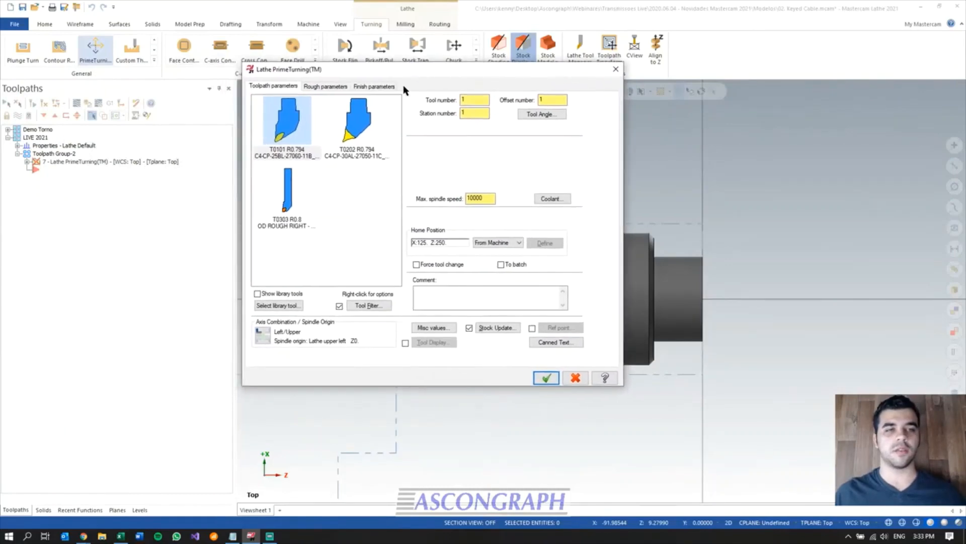
{"action": "left_click", "coordinate": [294, 132]}
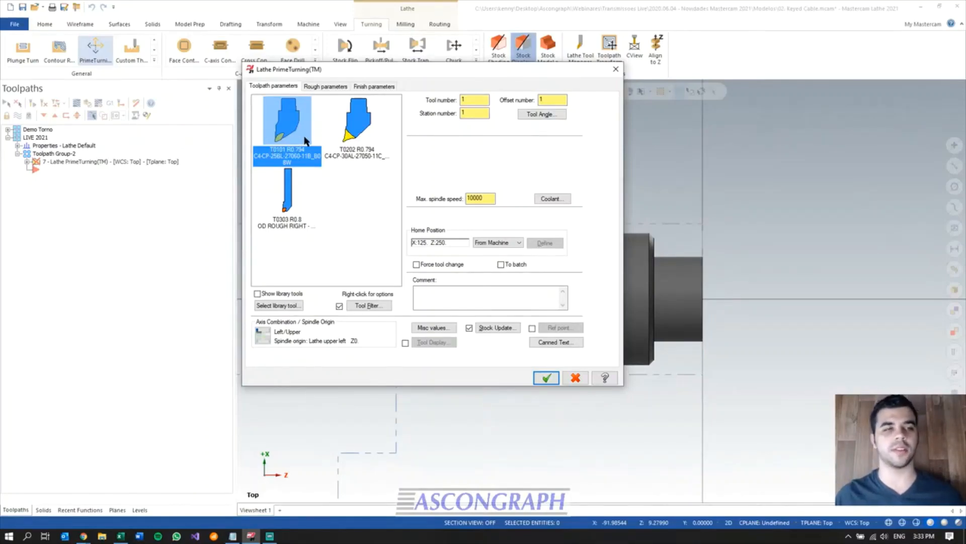
{"action": "left_click", "coordinate": [335, 87]}
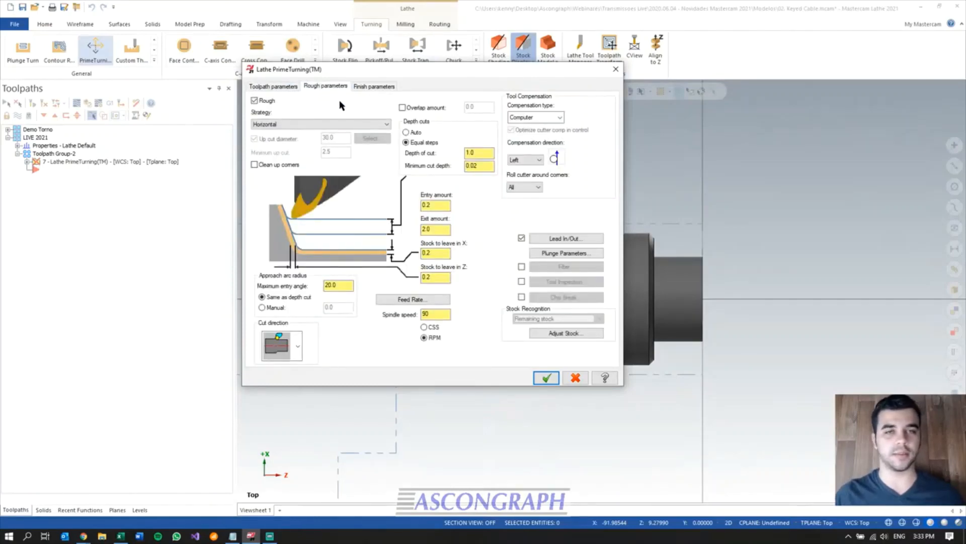
{"action": "left_click_drag", "start_coordinate": [388, 71], "coordinate": [338, 88]}
{"action": "double_click", "coordinate": [428, 169]}
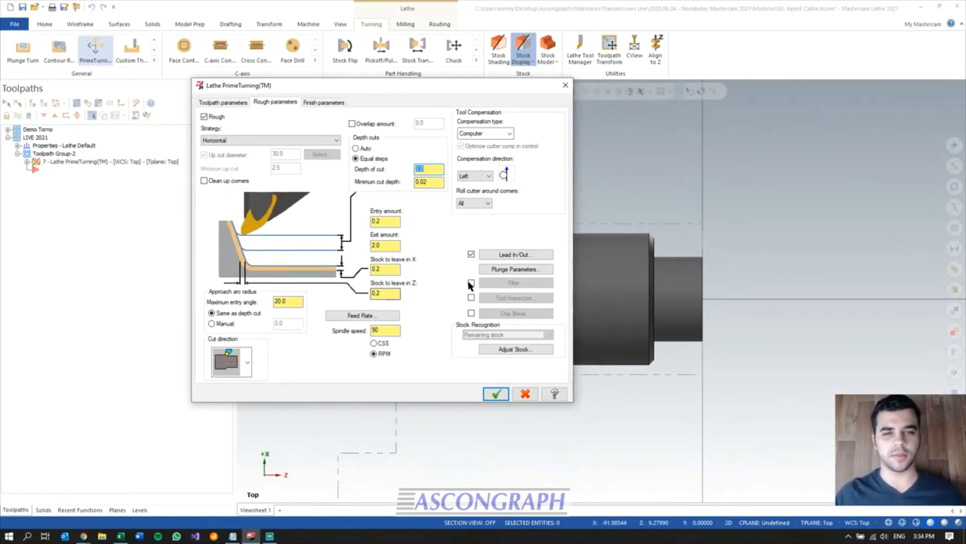
- Add an entry arc to the roughing lead-in with a sweep of 60 and a radius of 2.0
{"action": "left_click", "coordinate": [514, 255]}
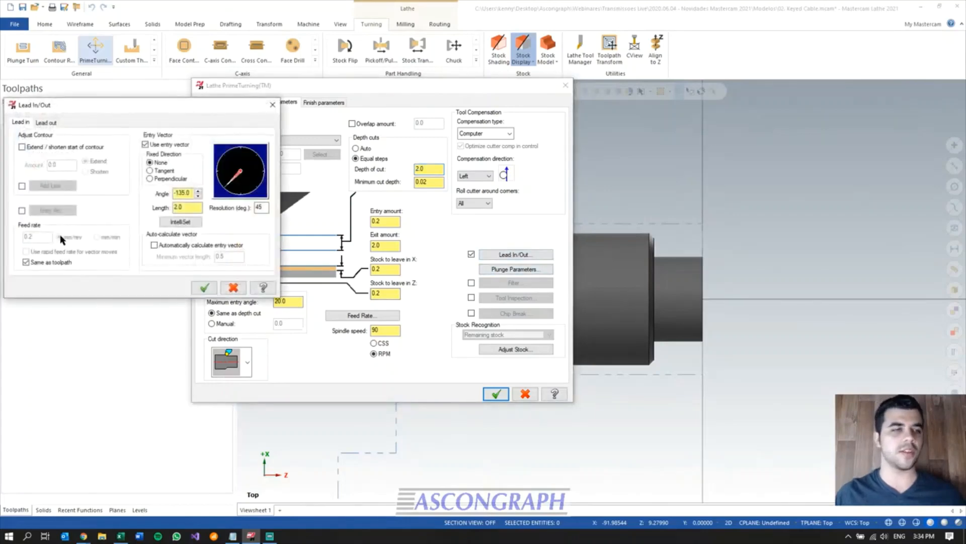
{"action": "left_click", "coordinate": [22, 210]}
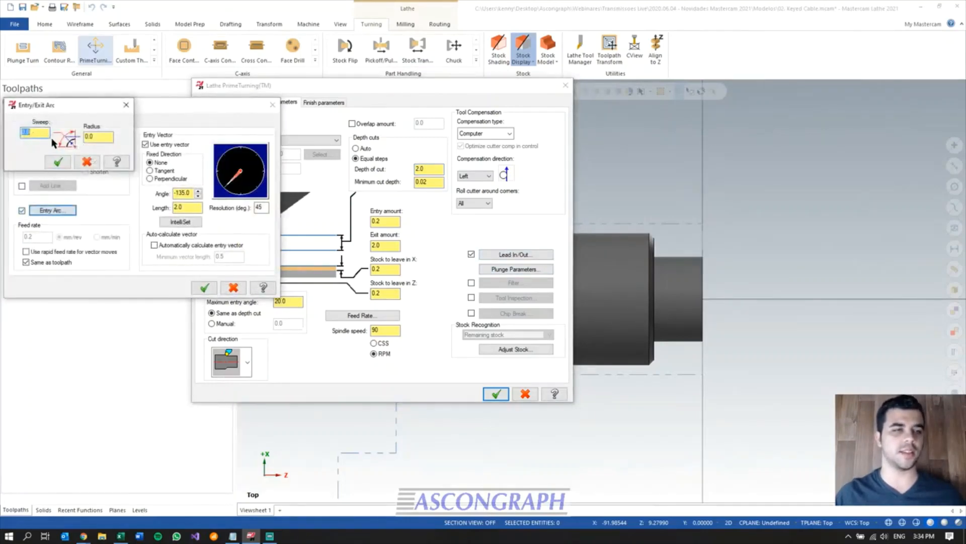
{"action": "type", "text": "60"}
{"action": "key", "text": "Tab"}
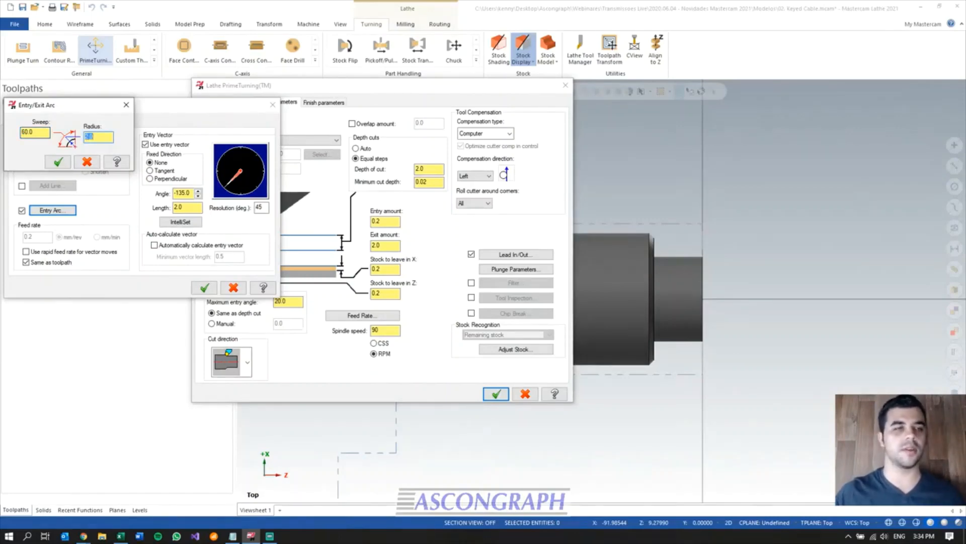
{"action": "left_click", "coordinate": [58, 162]}
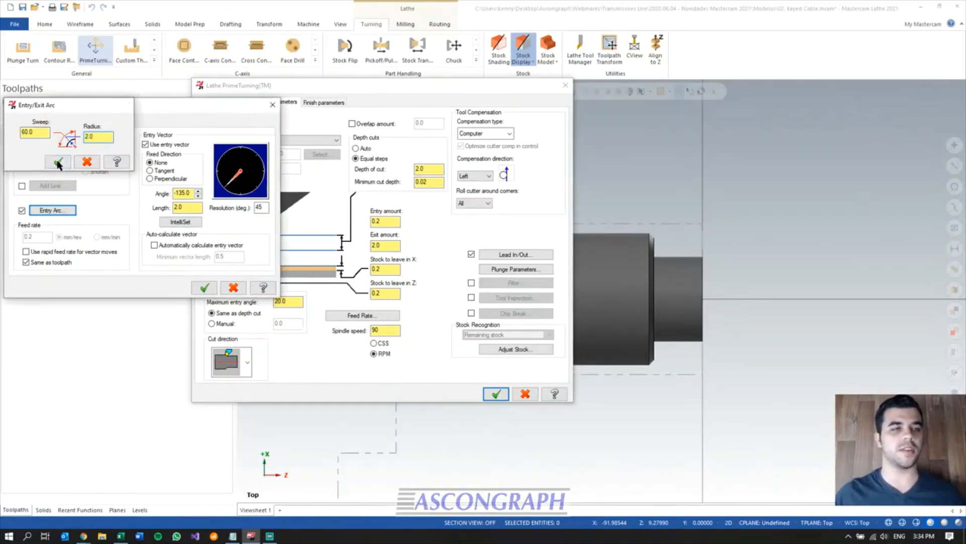
- Disable the entry vector in the roughing lead-in, turn off the finish pass, and generate the PrimeTurning toolpath
{"action": "left_click", "coordinate": [157, 146]}
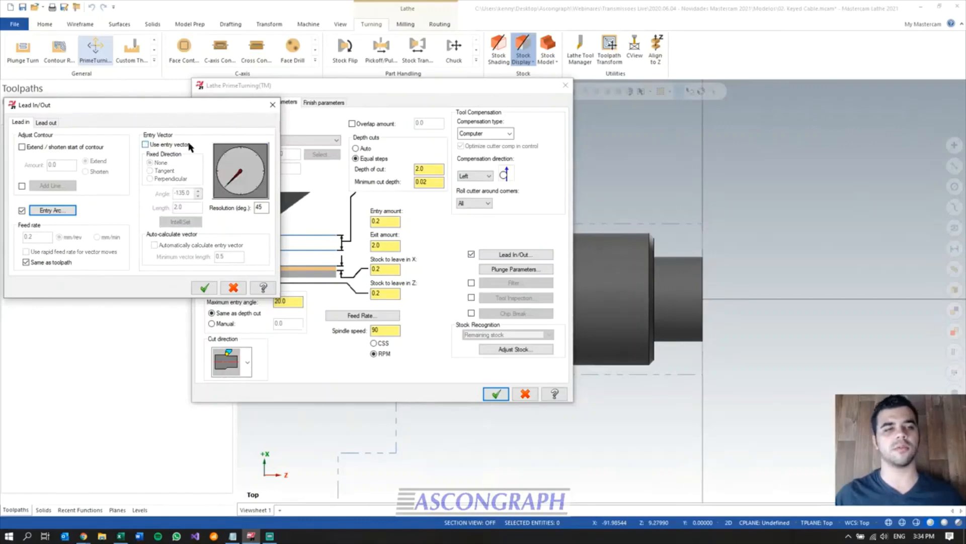
{"action": "left_click_drag", "start_coordinate": [181, 110], "coordinate": [234, 92]}
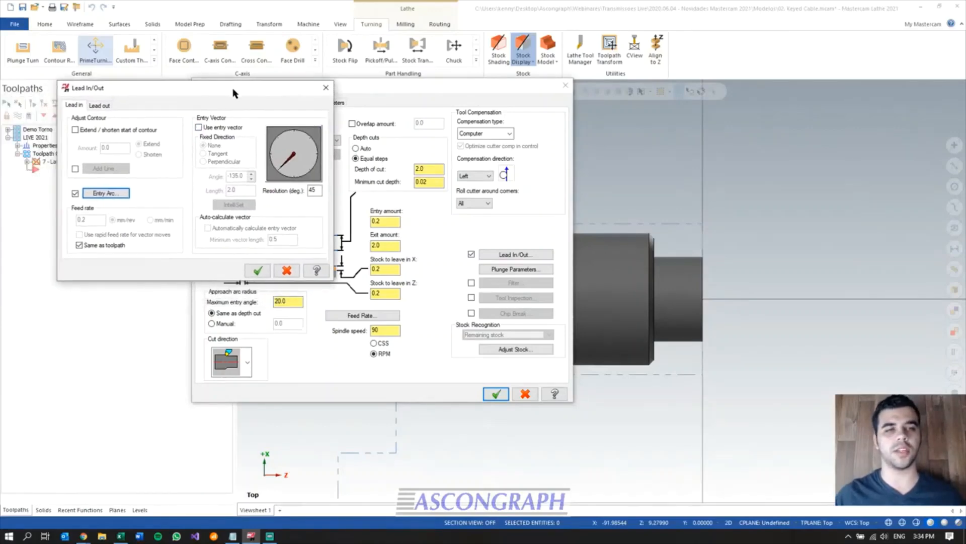
{"action": "left_click", "coordinate": [256, 271]}
{"action": "left_click", "coordinate": [324, 102]}
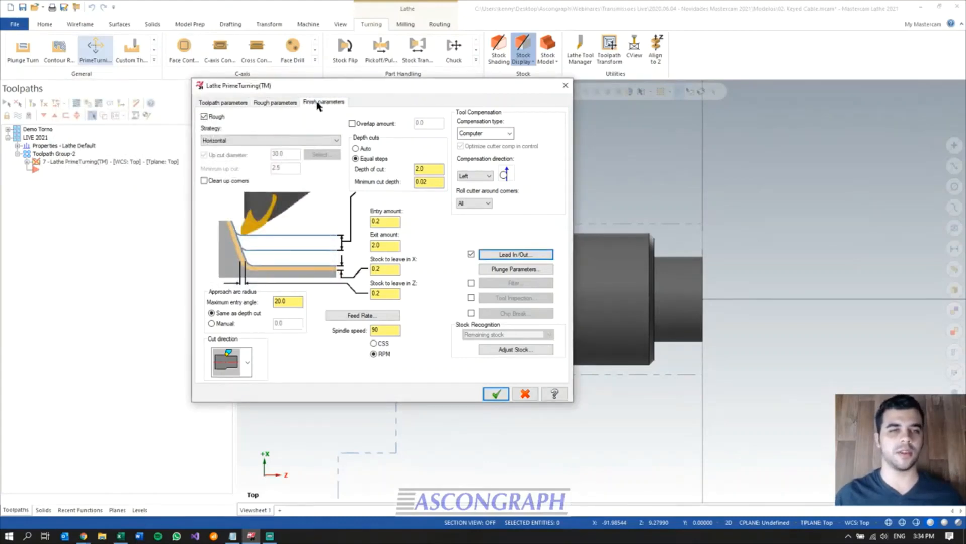
{"action": "left_click", "coordinate": [211, 118]}
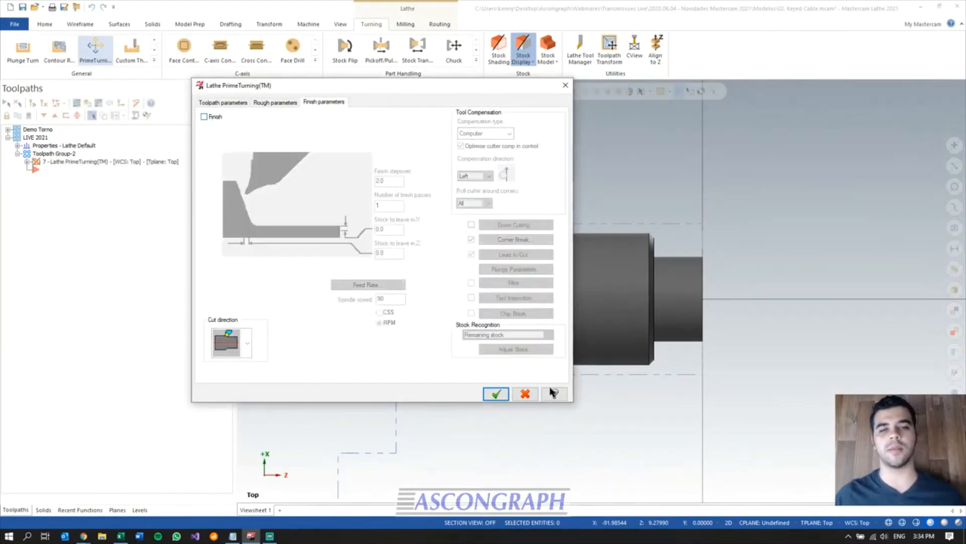
{"action": "left_click", "coordinate": [496, 395]}
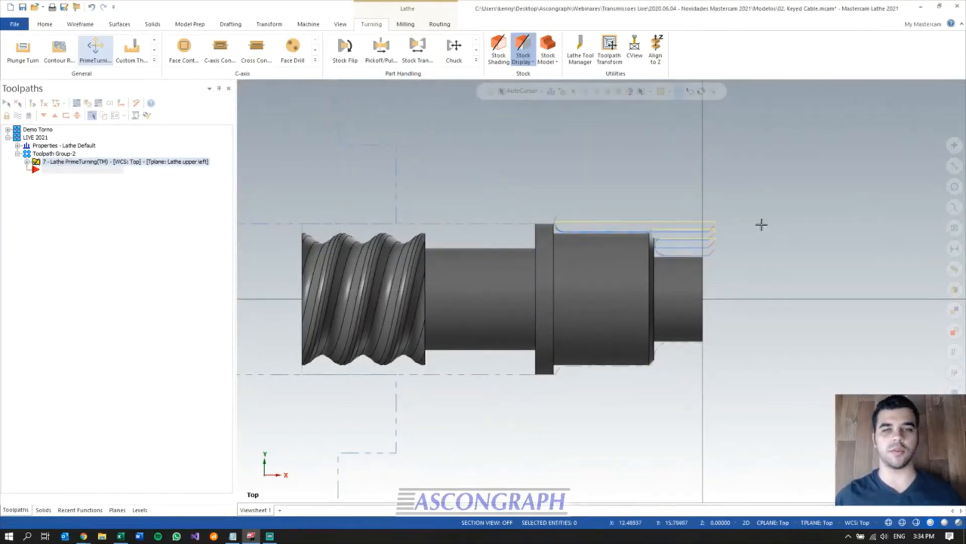
- Backplot the roughing PrimeTurning toolpath and follow the tool's passes from the flange to the small end
{"action": "scroll", "coordinate": [483, 398], "scroll_direction": "down", "scroll_amount": 2}
{"action": "scroll", "coordinate": [745, 221], "scroll_direction": "up", "scroll_amount": 3}
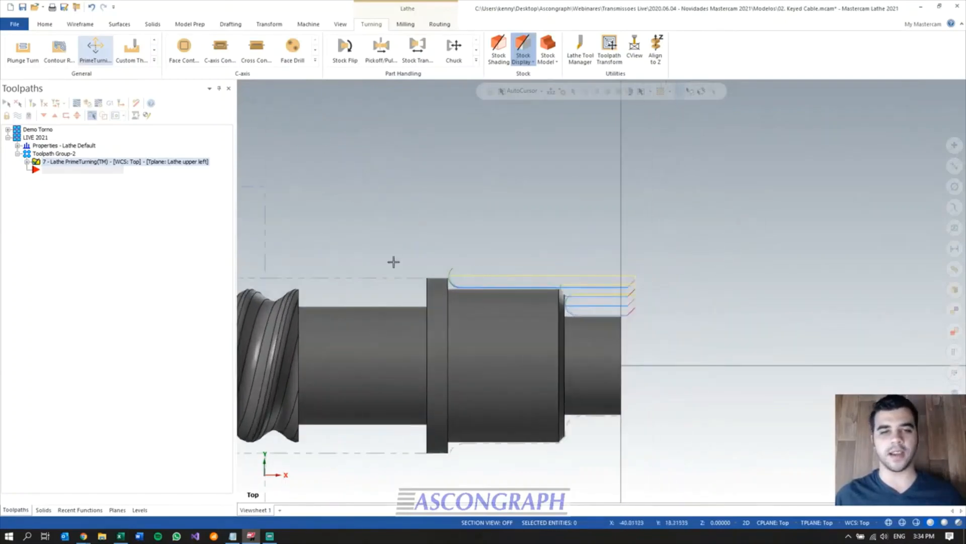
{"action": "left_click", "coordinate": [77, 104]}
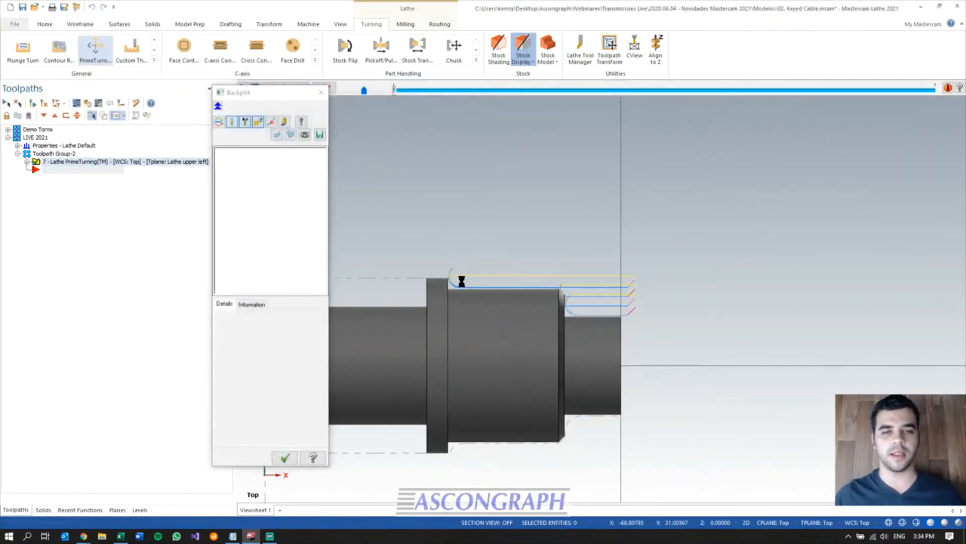
{"action": "scroll", "coordinate": [460, 267], "scroll_direction": "up", "scroll_amount": 2}
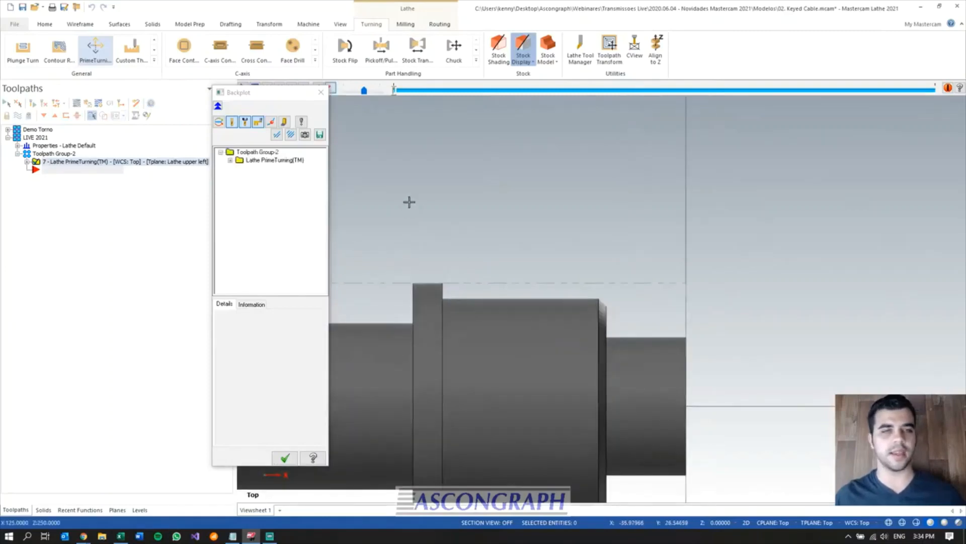
{"action": "key", "text": "s"}
{"action": "key", "text": "s"}
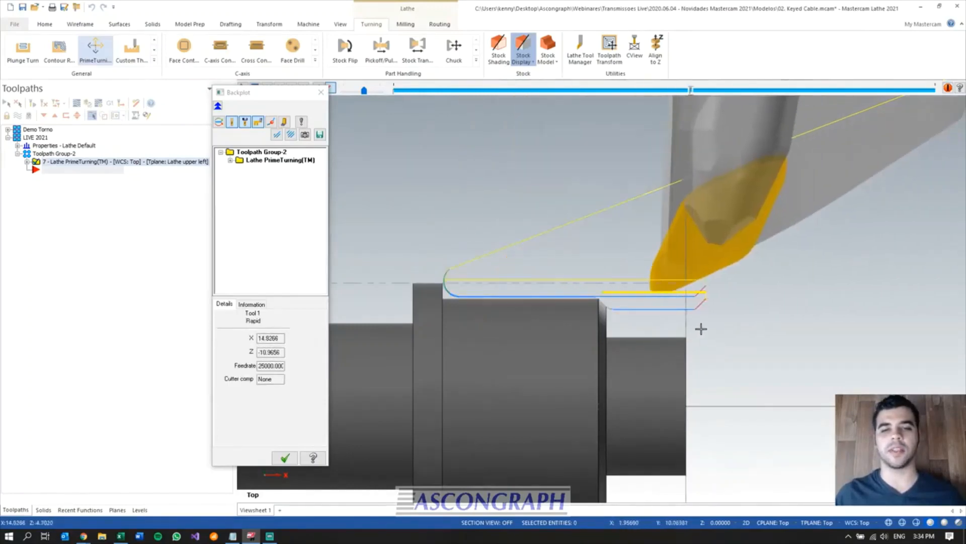
{"action": "scroll", "coordinate": [702, 333], "scroll_direction": "down", "scroll_amount": 1}
{"action": "scroll", "coordinate": [702, 333], "scroll_direction": "down", "scroll_amount": 3}
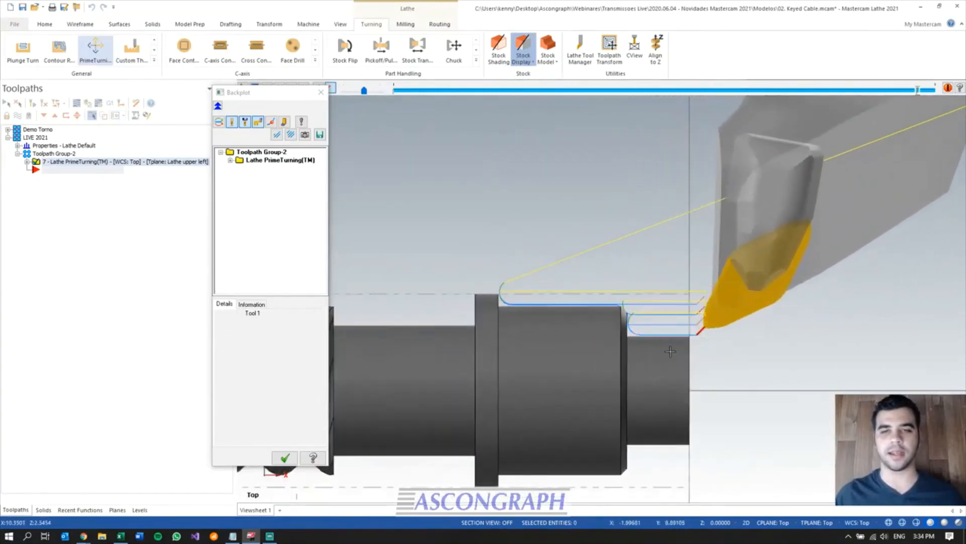
{"action": "left_click", "coordinate": [285, 457]}
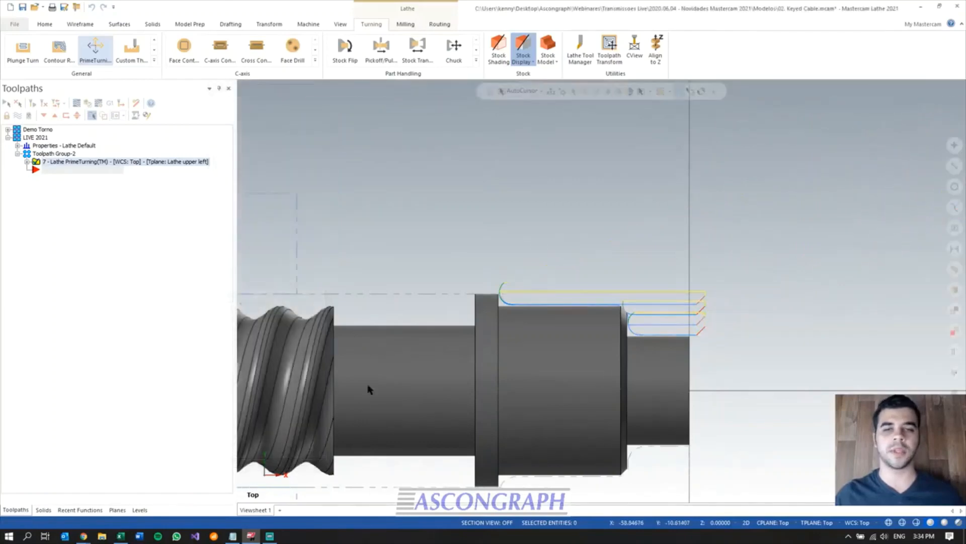
- Examine the cable guide with its roughing passes, stock outline and chuck jaw boundary
{"action": "scroll", "coordinate": [390, 282], "scroll_direction": "down", "scroll_amount": 2}
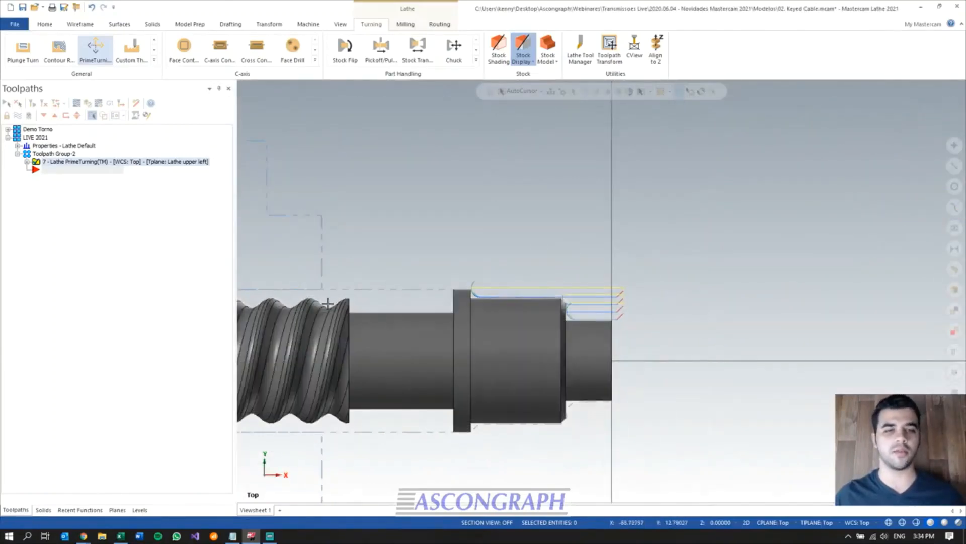
{"action": "scroll", "coordinate": [324, 332], "scroll_direction": "up", "scroll_amount": 4}
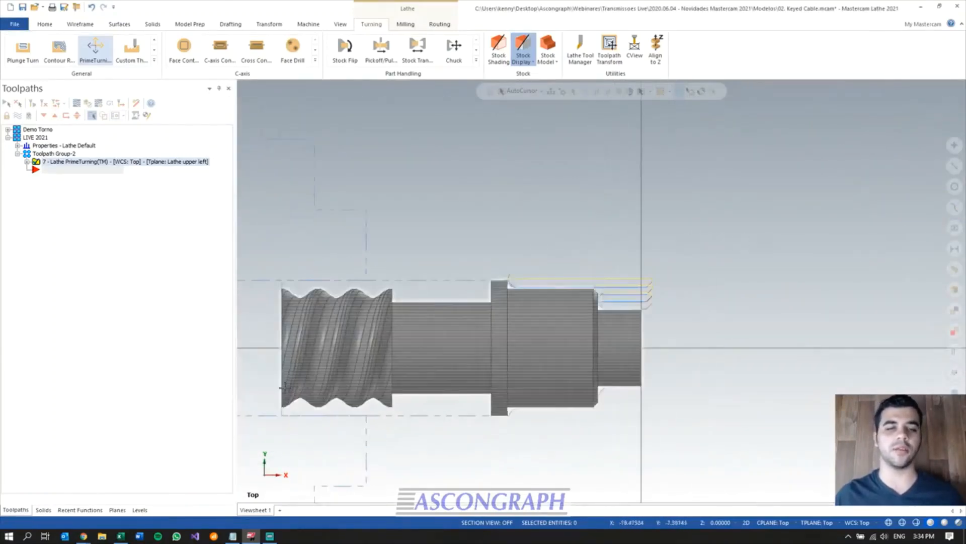
{"action": "scroll", "coordinate": [278, 384], "scroll_direction": "up", "scroll_amount": 1}
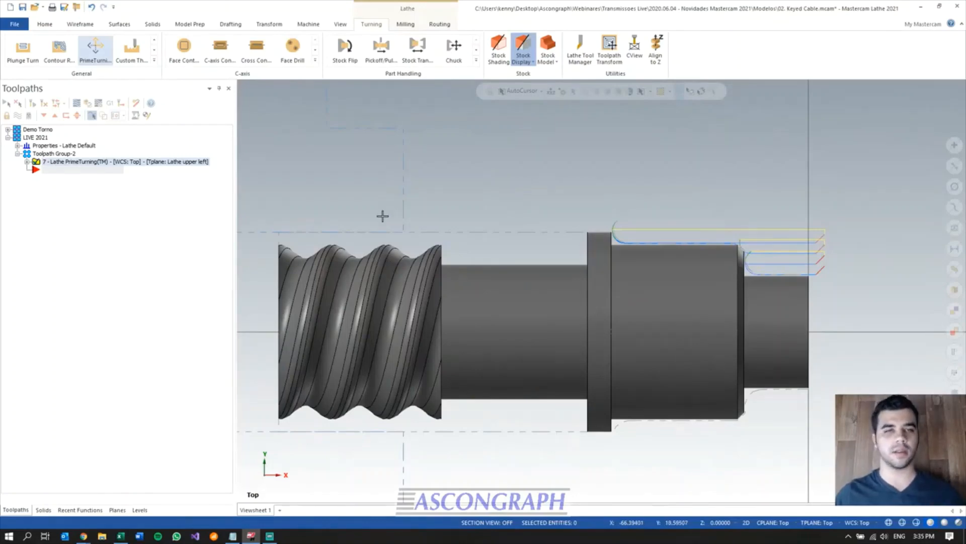
{"action": "scroll", "coordinate": [330, 227], "scroll_direction": "down", "scroll_amount": 1}
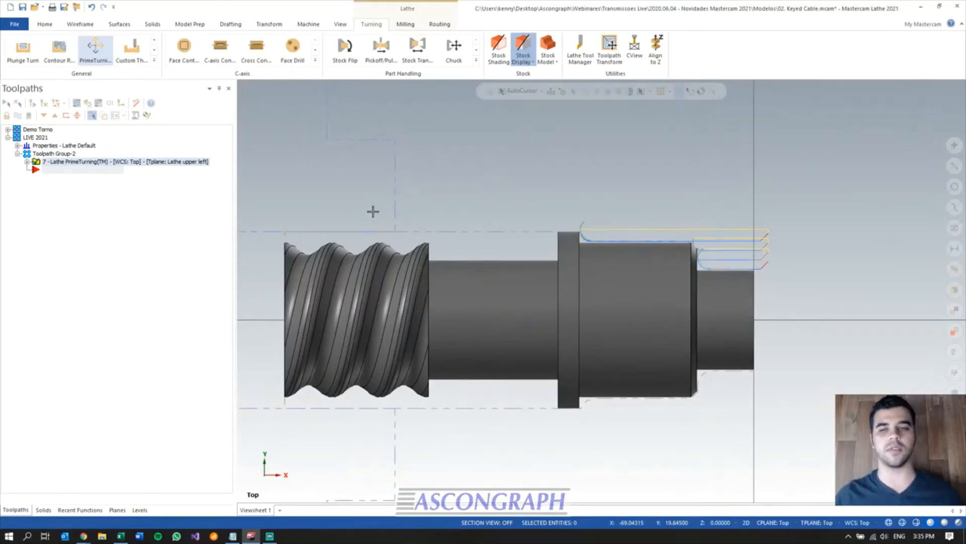
{"action": "mouse_move", "coordinate": [378, 212]}
{"action": "middle_mouse_down"}
{"action": "mouse_move", "coordinate": [351, 216]}
{"action": "mouse_move", "coordinate": [355, 227]}
{"action": "middle_mouse_up"}
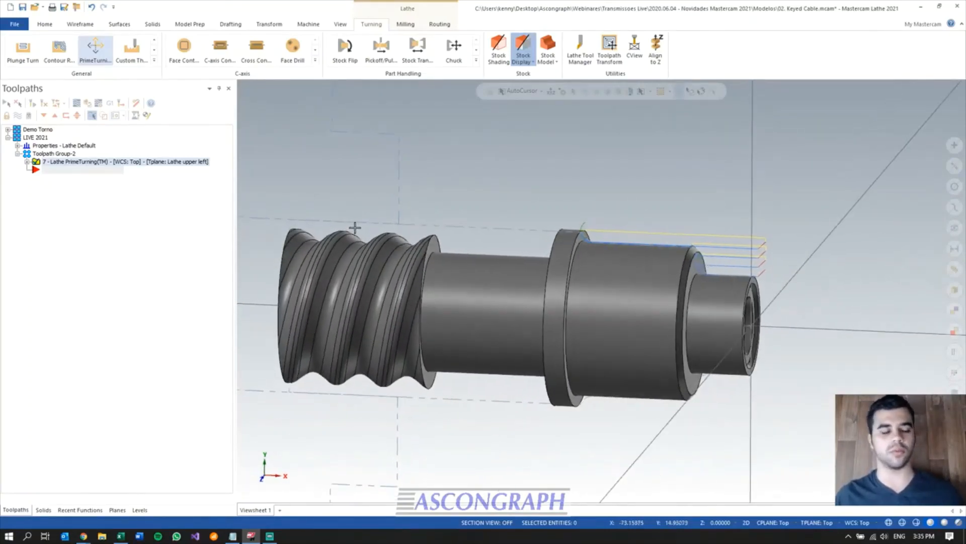
{"action": "key", "text": "alt+1"}
{"action": "scroll", "coordinate": [357, 307], "scroll_direction": "up", "scroll_amount": 3}
{"action": "scroll", "coordinate": [336, 330], "scroll_direction": "down", "scroll_amount": 1}
{"action": "scroll", "coordinate": [323, 338], "scroll_direction": "down", "scroll_amount": 1}
- Start a second PrimeTurning toolpath and chain the upper outer profile from the flange's outside diameter to the small end
{"action": "left_click", "coordinate": [95, 55]}
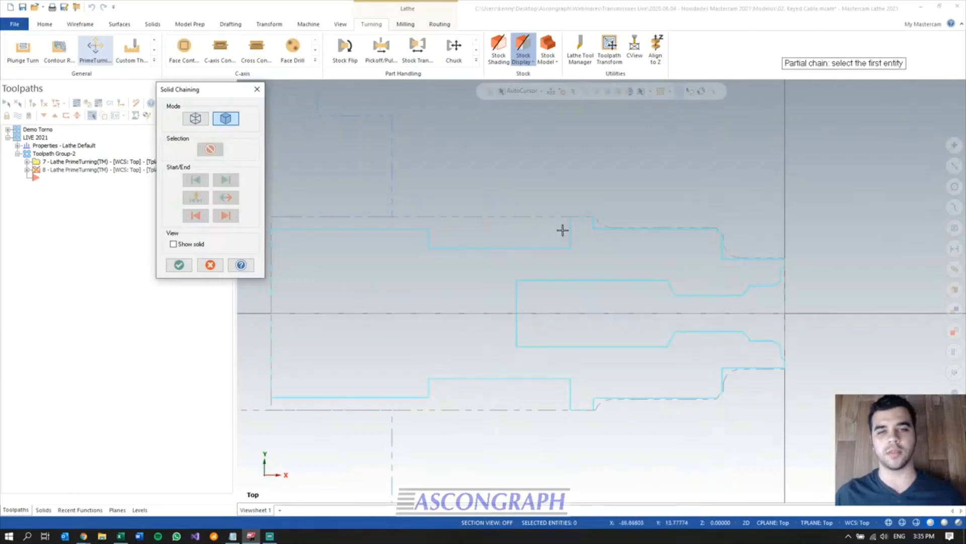
{"action": "left_click", "coordinate": [613, 221]}
{"action": "left_click", "coordinate": [764, 257]}
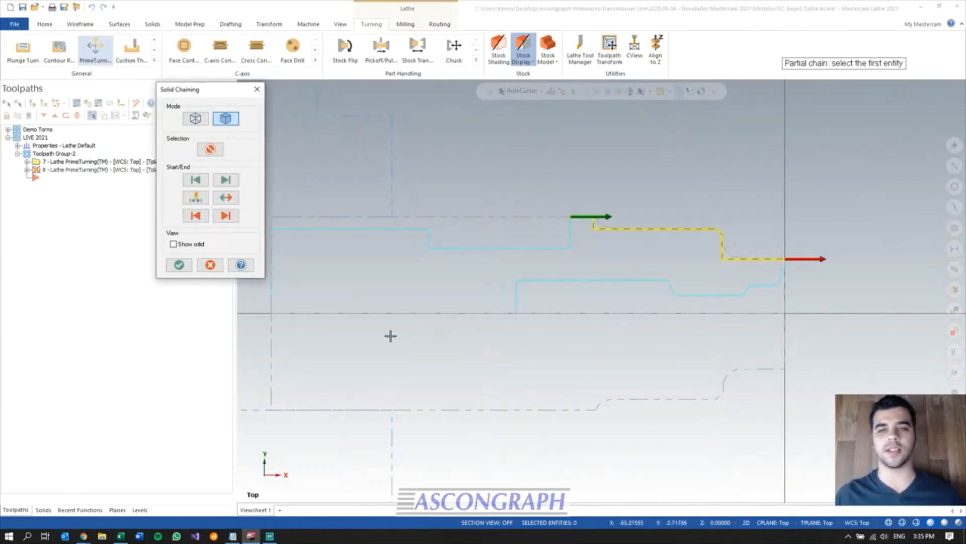
{"action": "left_click", "coordinate": [179, 265]}
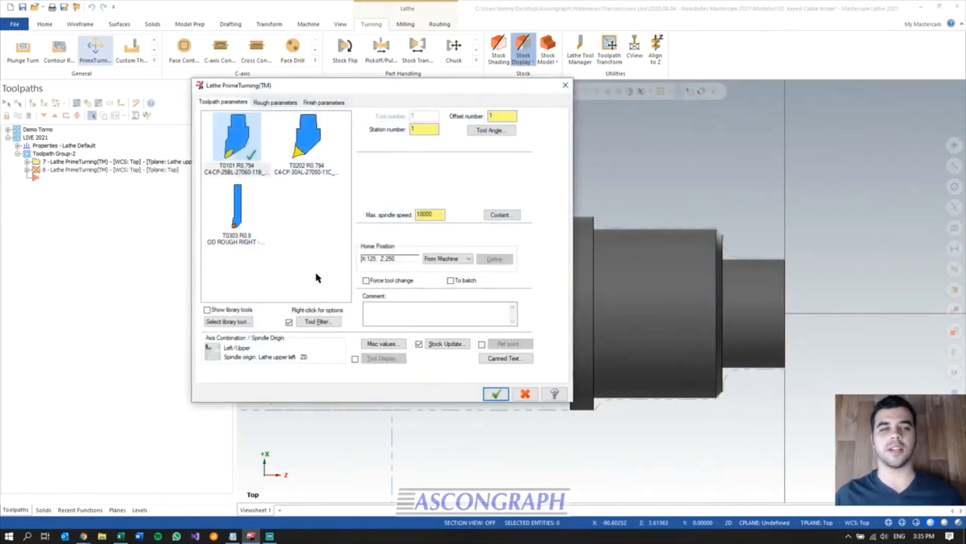
- Select tool T0202 R0.794 for the second PrimeTurning operation and inspect its holder and insert in the Tool Designer
{"action": "left_click", "coordinate": [306, 148]}
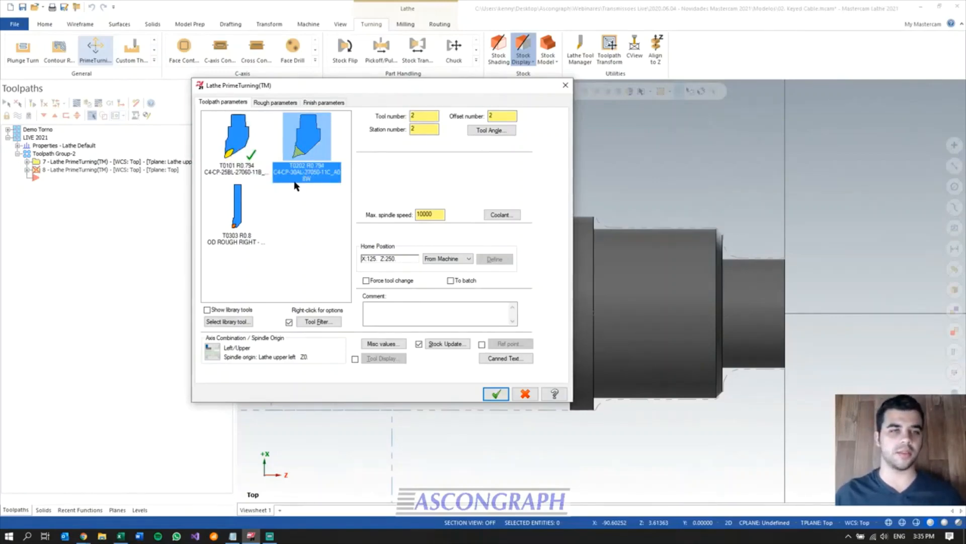
{"action": "double_click", "coordinate": [312, 133]}
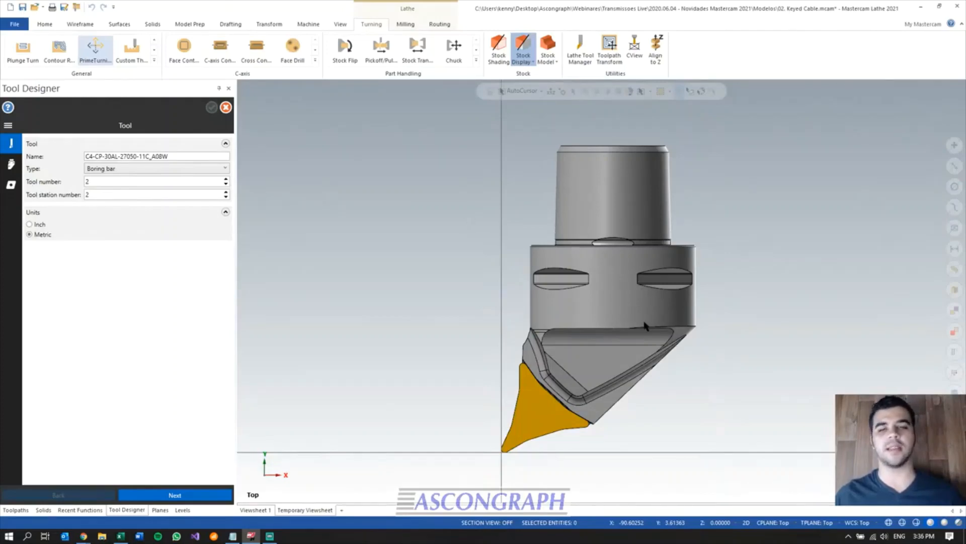
{"action": "mouse_move", "coordinate": [458, 293]}
{"action": "middle_mouse_down"}
{"action": "mouse_move", "coordinate": [406, 268]}
{"action": "mouse_move", "coordinate": [449, 304]}
{"action": "mouse_move", "coordinate": [397, 278]}
{"action": "mouse_move", "coordinate": [401, 310]}
{"action": "mouse_move", "coordinate": [487, 321]}
{"action": "mouse_move", "coordinate": [681, 386]}
{"action": "mouse_move", "coordinate": [667, 424]}
{"action": "mouse_move", "coordinate": [664, 412]}
{"action": "mouse_move", "coordinate": [585, 361]}
{"action": "mouse_move", "coordinate": [506, 347]}
{"action": "middle_mouse_up"}
{"action": "key", "text": "alt+1"}
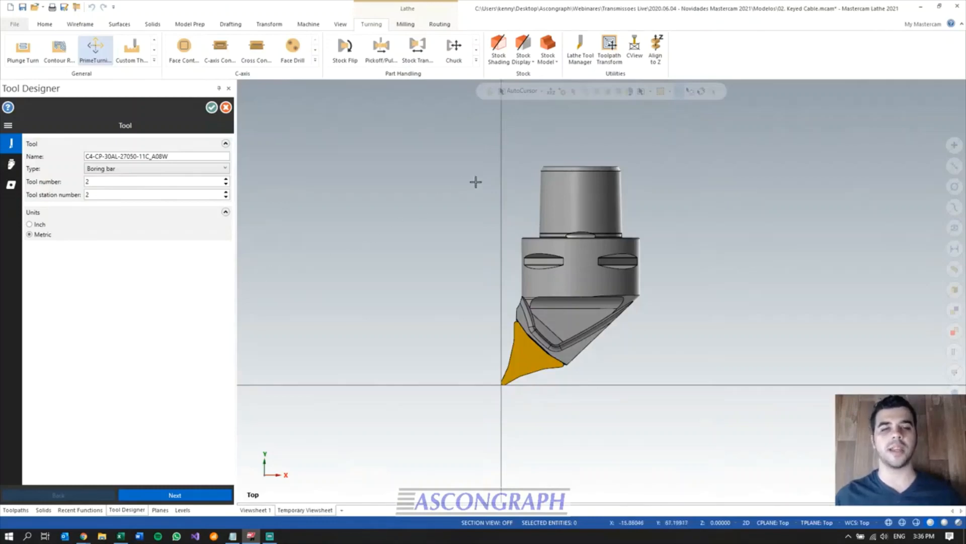
{"action": "scroll", "coordinate": [579, 200], "scroll_direction": "up", "scroll_amount": 2}
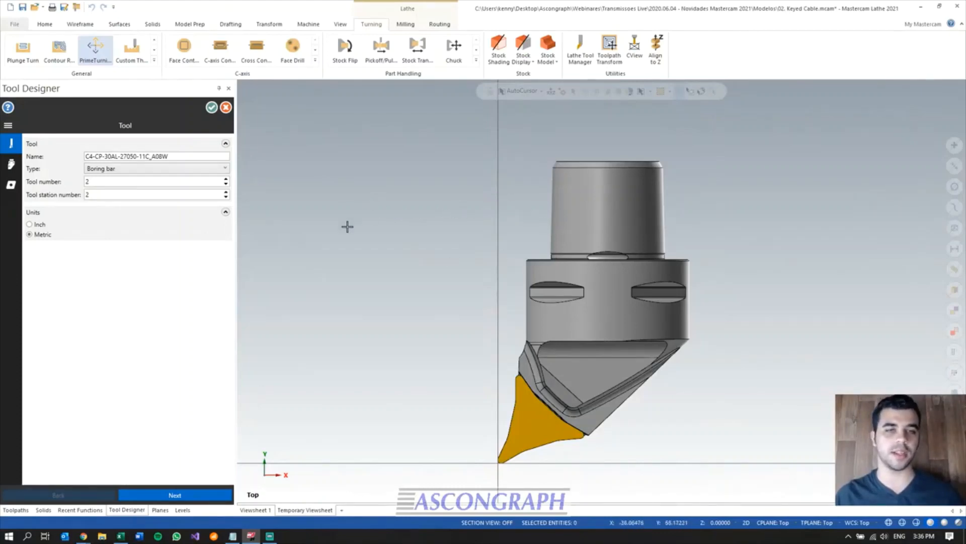
{"action": "left_click", "coordinate": [225, 108]}
{"action": "left_click", "coordinate": [509, 292]}
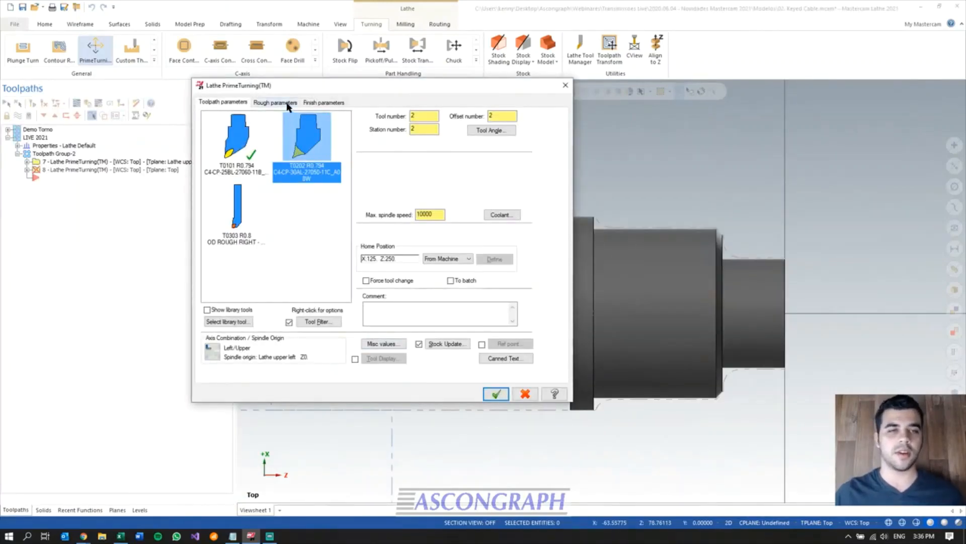
- Turn off roughing, enable the finish pass, and generate the second PrimeTurning toolpath
{"action": "left_click", "coordinate": [288, 104]}
{"action": "left_click", "coordinate": [204, 116]}
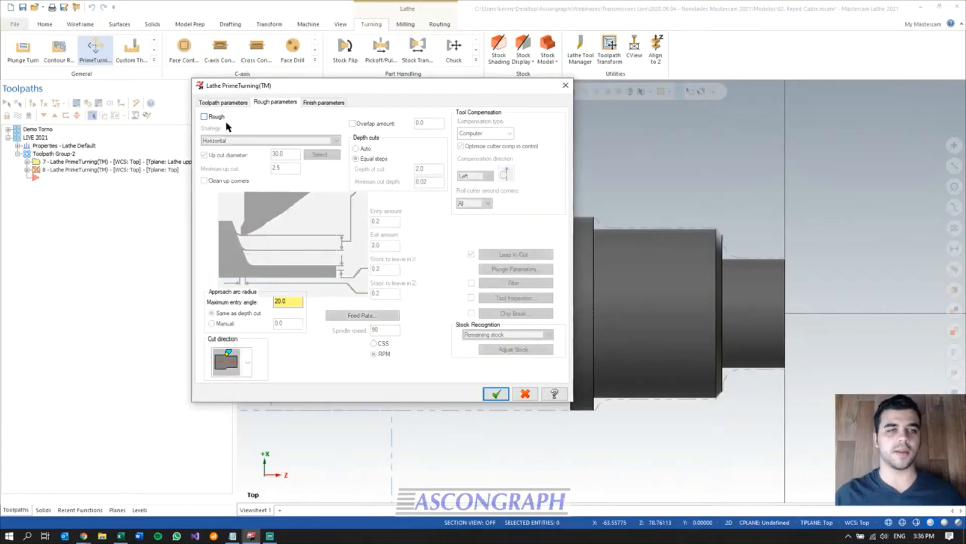
{"action": "left_click", "coordinate": [324, 102]}
{"action": "left_click", "coordinate": [204, 117]}
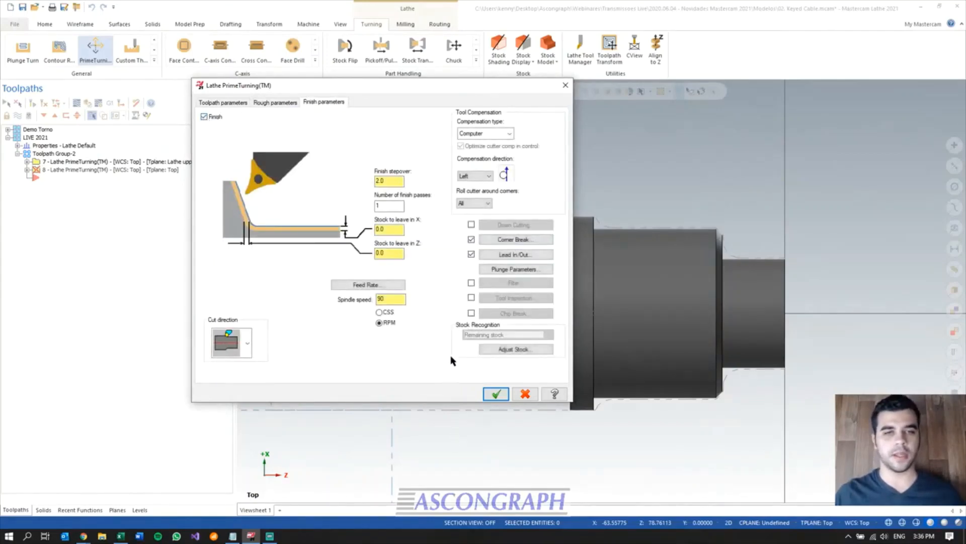
{"action": "left_click", "coordinate": [496, 393]}
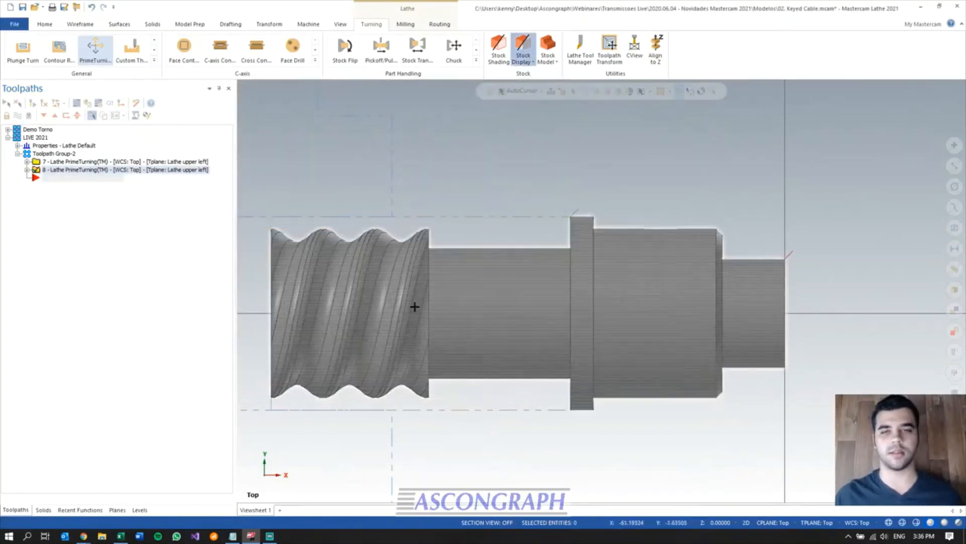
{"action": "scroll", "coordinate": [506, 421], "scroll_direction": "down", "scroll_amount": 1}
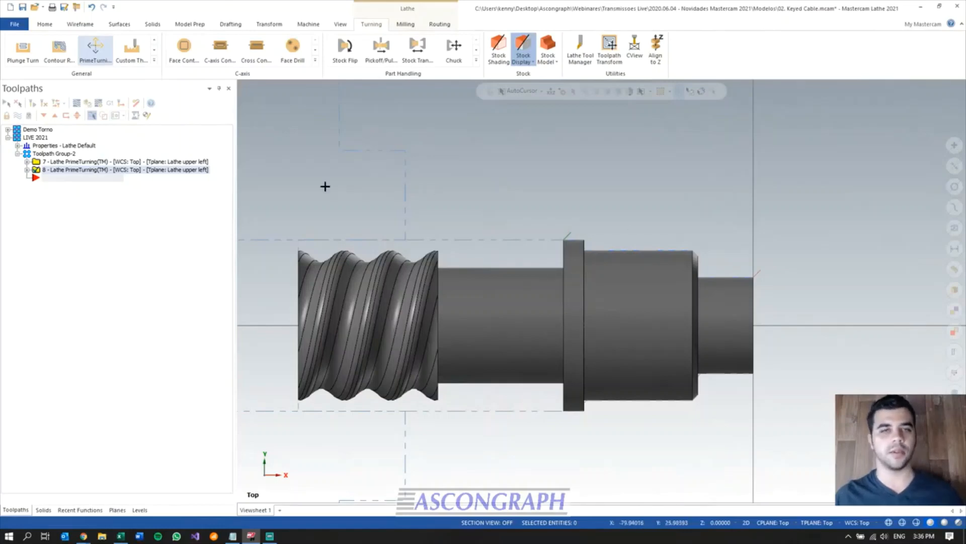
{"action": "scroll", "coordinate": [321, 182], "scroll_direction": "down", "scroll_amount": 1}
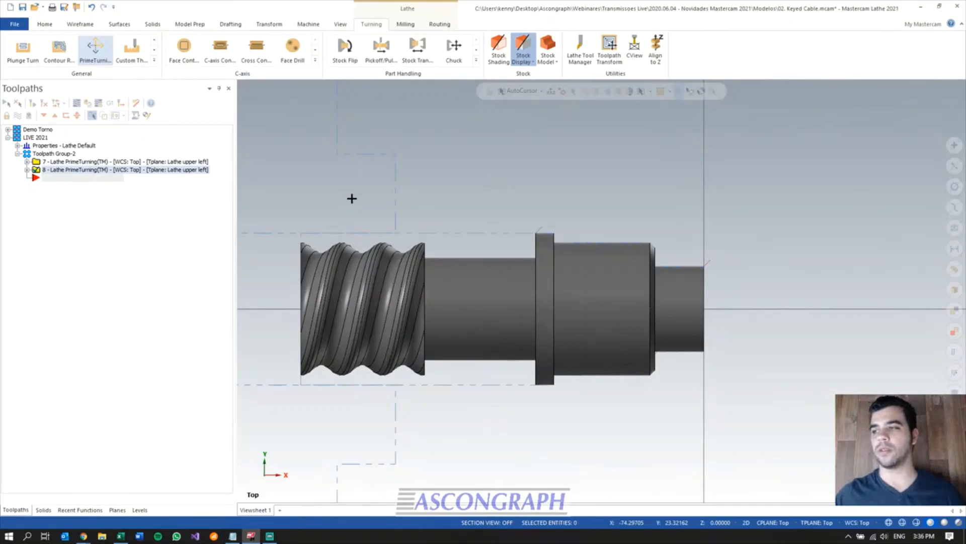
- Start a Stock Flip operation and select the cable guide solid as the geometry to transfer
{"action": "left_click", "coordinate": [345, 49]}
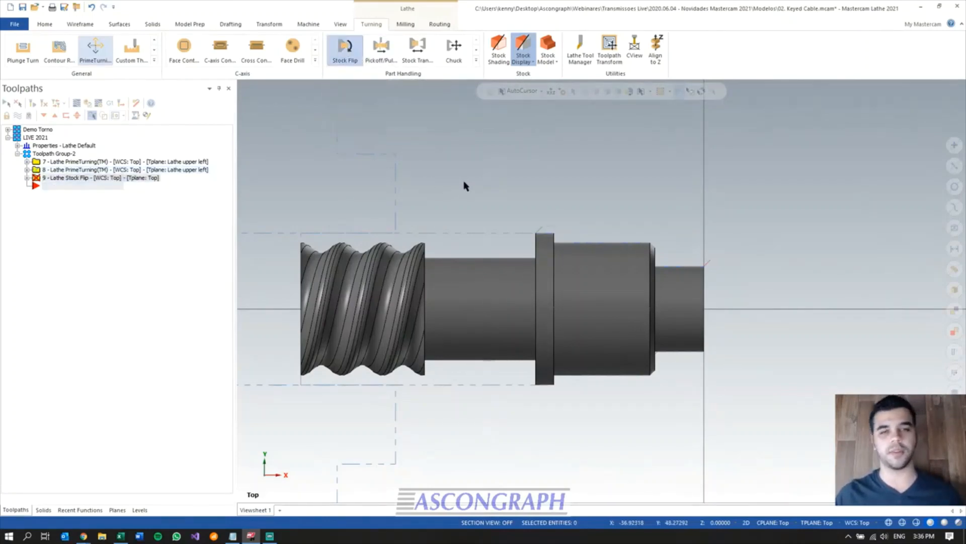
{"action": "left_click_drag", "start_coordinate": [175, 109], "coordinate": [266, 54]}
{"action": "left_click", "coordinate": [254, 108]}
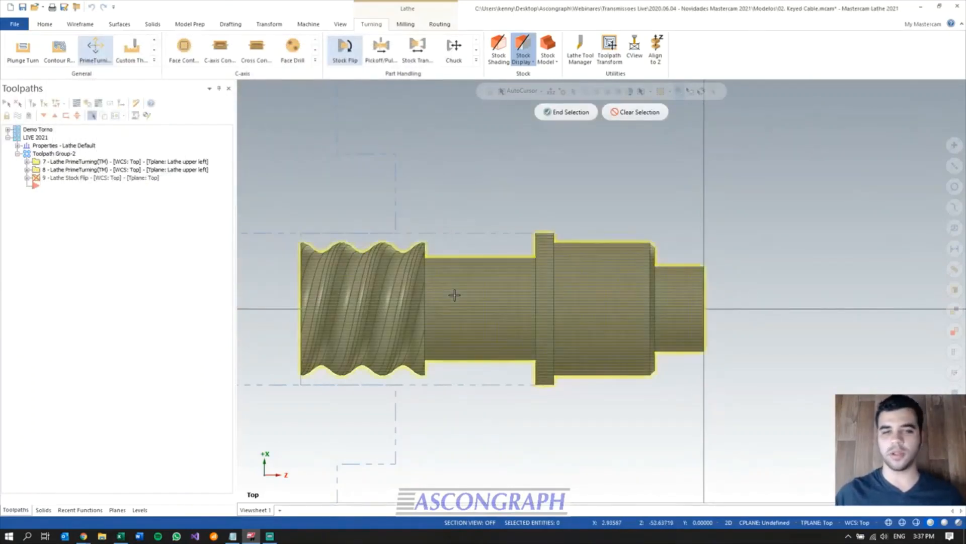
{"action": "key", "text": "Return"}
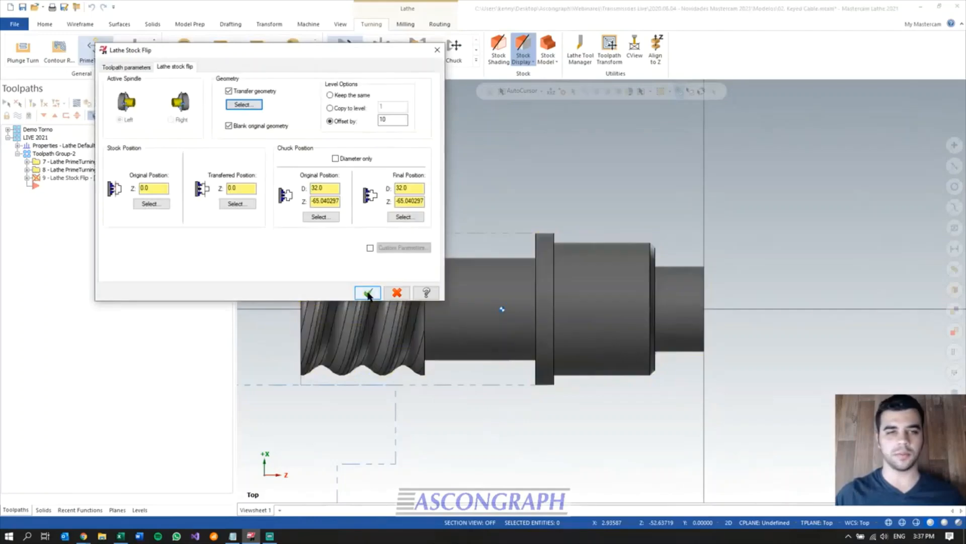
- Set the flip's transferred stock position at the part's threaded end and the final chuck position at the flange shoulder's quadrant, and generate the operation
{"action": "left_click", "coordinate": [235, 205]}
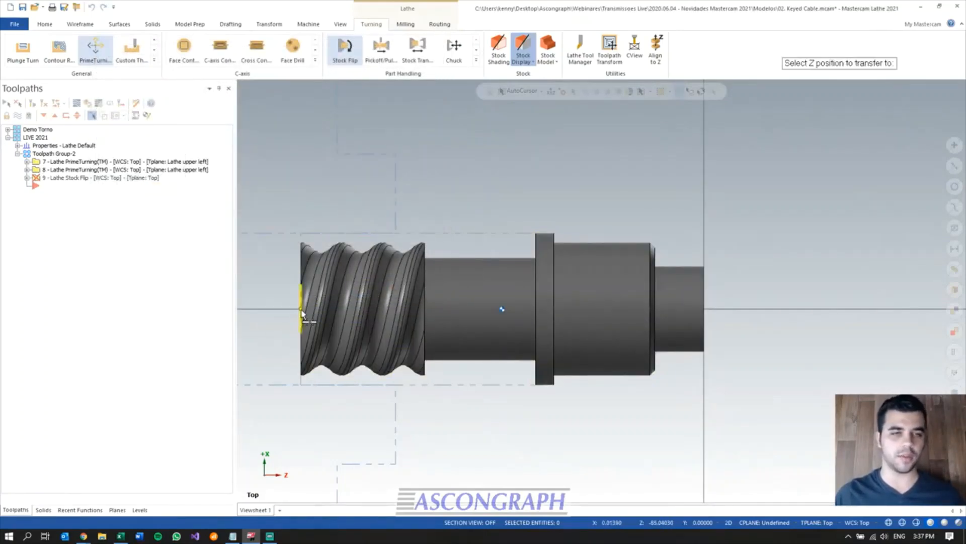
{"action": "left_click", "coordinate": [302, 314]}
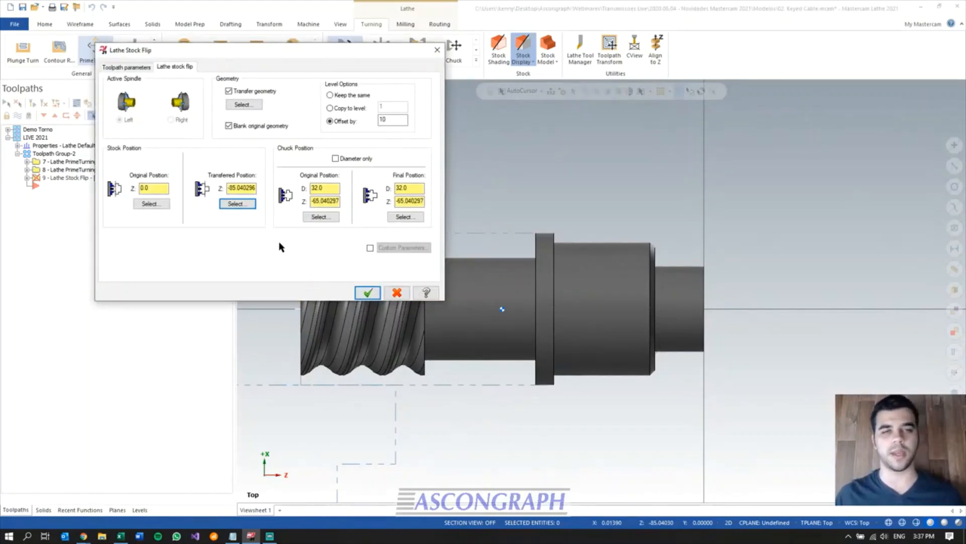
{"action": "left_click", "coordinate": [405, 217]}
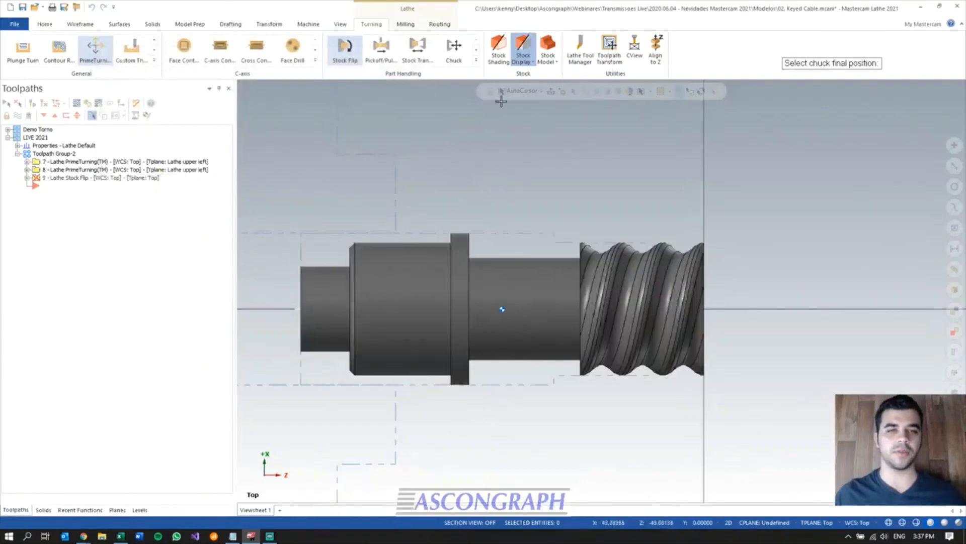
{"action": "left_click", "coordinate": [542, 91]}
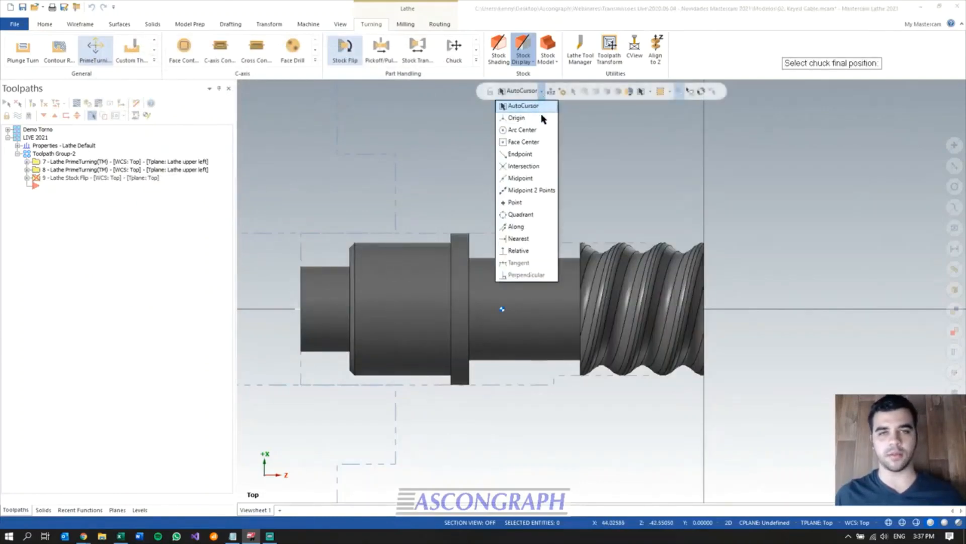
{"action": "left_click", "coordinate": [526, 215]}
{"action": "scroll", "coordinate": [420, 222], "scroll_direction": "up", "scroll_amount": 3}
{"action": "middle_click_drag", "start_coordinate": [451, 229], "coordinate": [496, 280]}
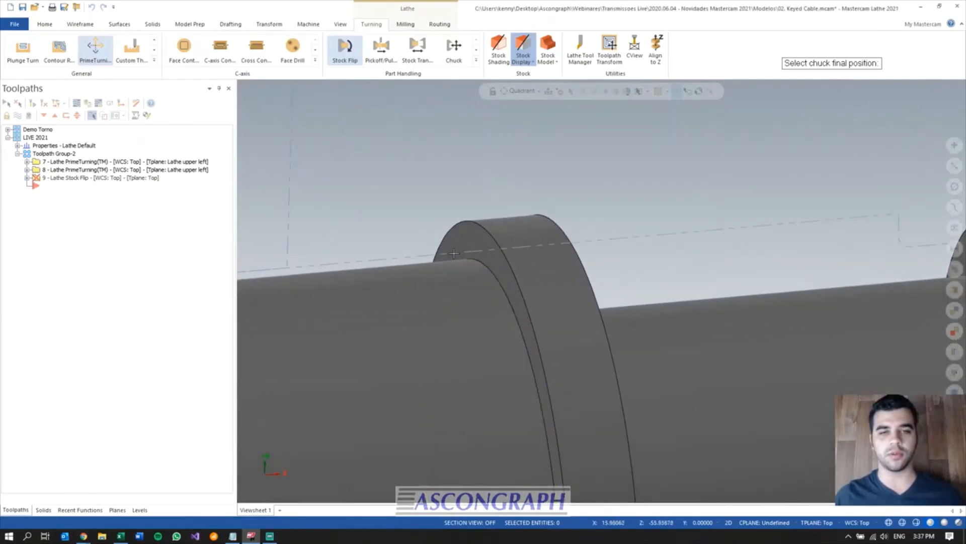
{"action": "left_click", "coordinate": [498, 283]}
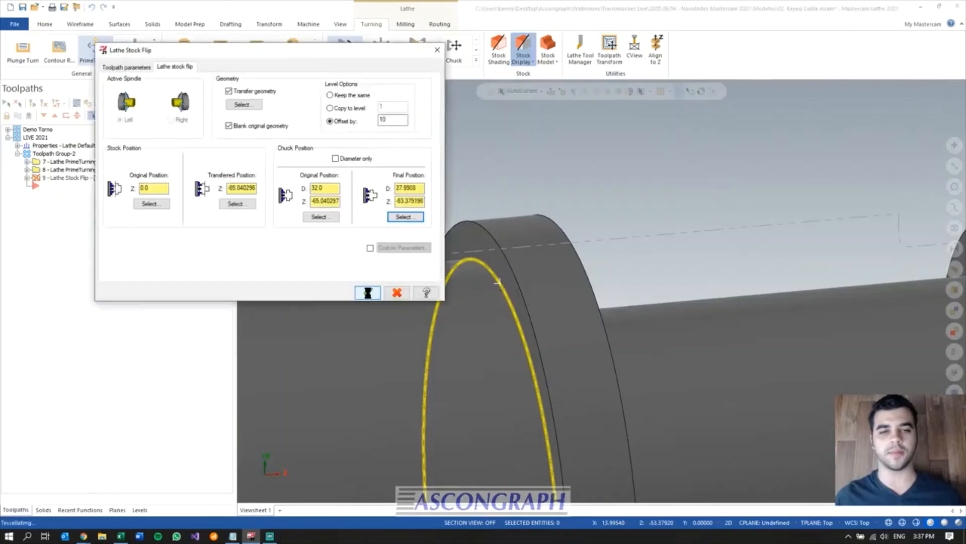
{"action": "left_click", "coordinate": [368, 293]}
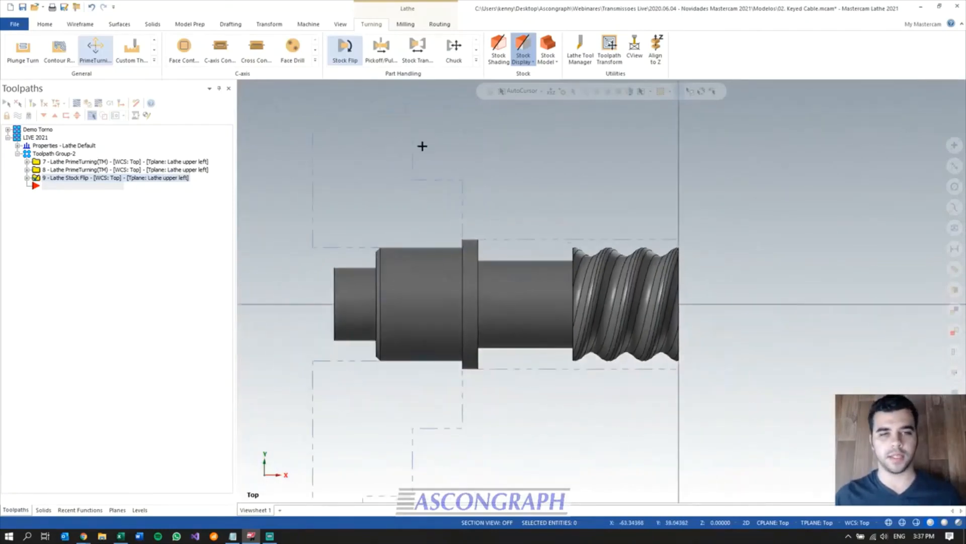
- Start a Rough toolpath and chain the upper outer profile from the threaded end to the flange's side face
{"action": "scroll", "coordinate": [712, 292], "scroll_direction": "up", "scroll_amount": 1}
{"action": "scroll", "coordinate": [711, 282], "scroll_direction": "up", "scroll_amount": 2}
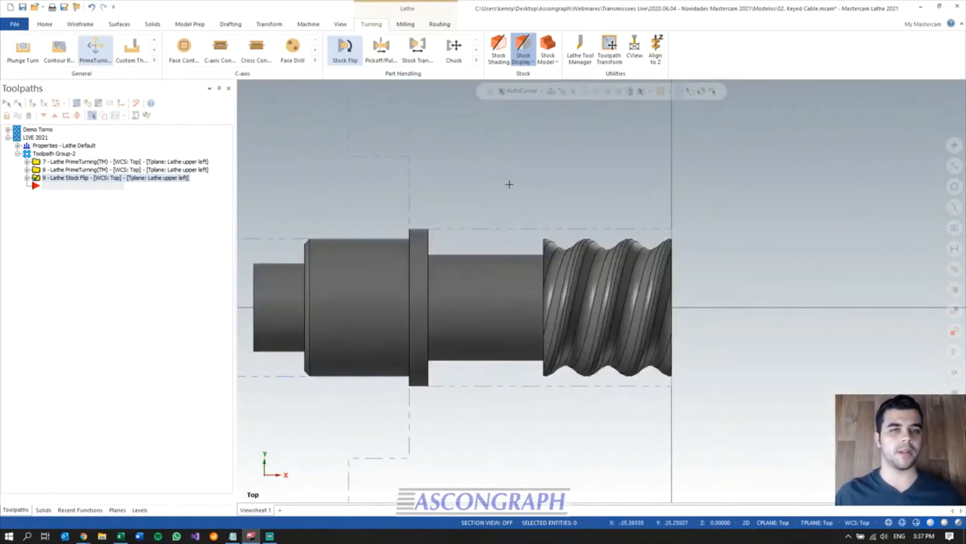
{"action": "left_click", "coordinate": [155, 61]}
{"action": "left_click", "coordinate": [22, 53]}
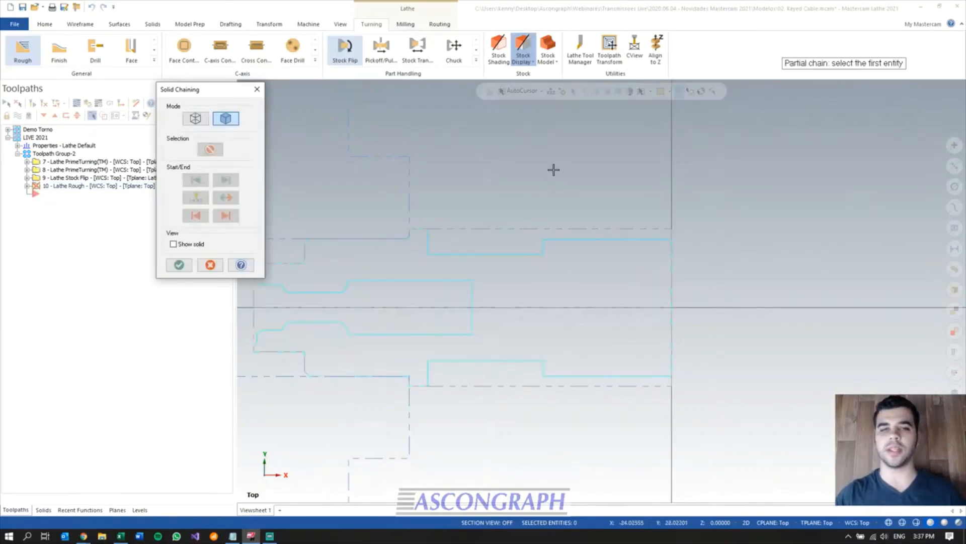
{"action": "scroll", "coordinate": [495, 304], "scroll_direction": "up", "scroll_amount": 2}
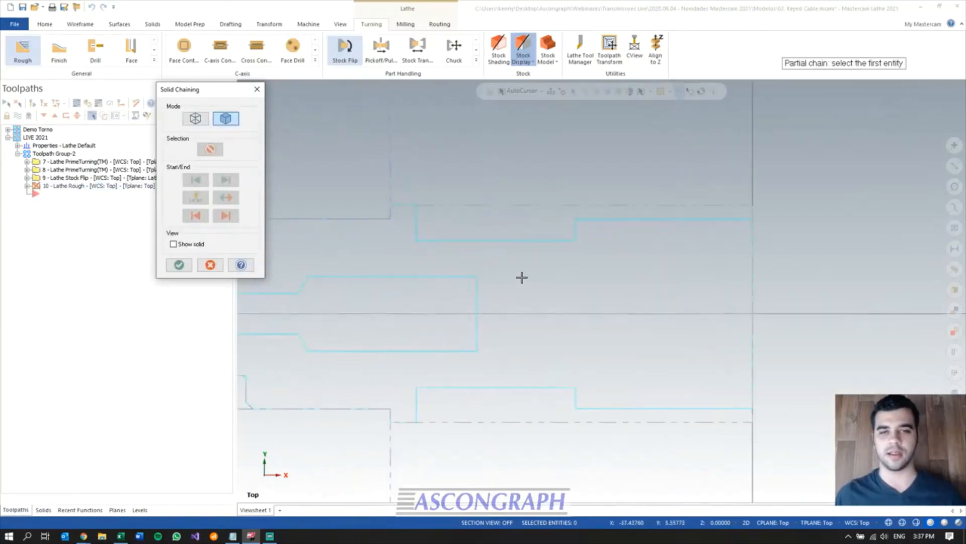
{"action": "left_click", "coordinate": [745, 217]}
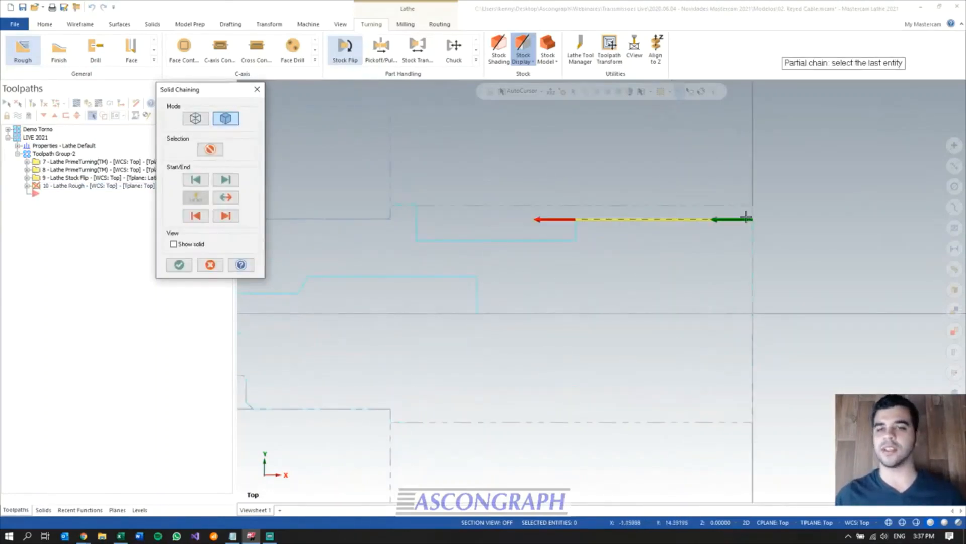
{"action": "left_click", "coordinate": [416, 210]}
{"action": "left_click", "coordinate": [179, 265]}
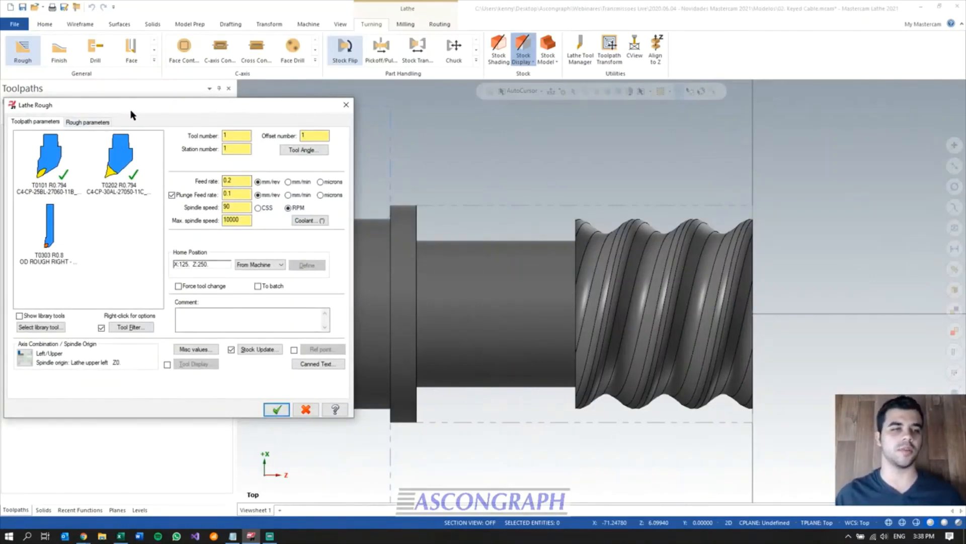
- Select tool T0303 R0.8 for the rough operation and set the stock to leave to 0 in X and Z
{"action": "left_click_drag", "start_coordinate": [133, 112], "coordinate": [333, 88]}
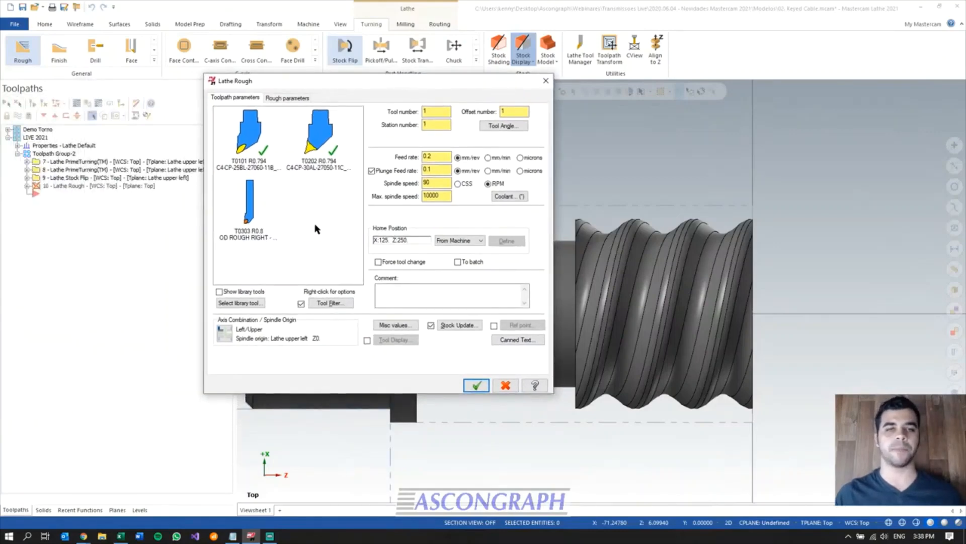
{"action": "left_click", "coordinate": [250, 221]}
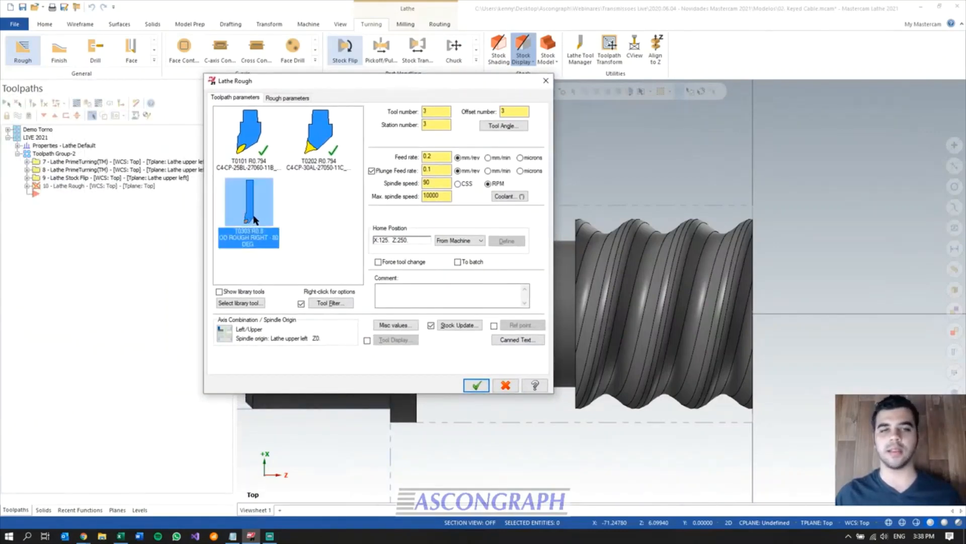
{"action": "left_click", "coordinate": [297, 97]}
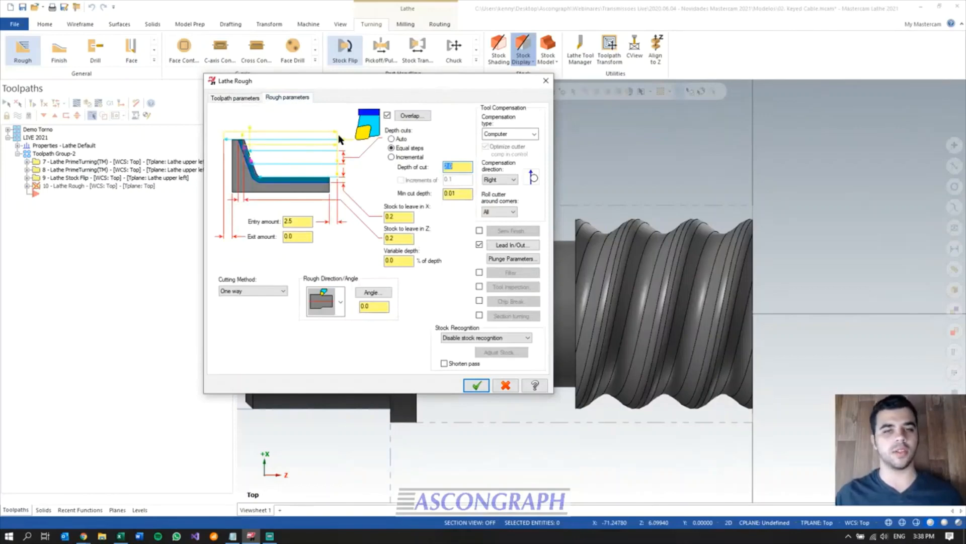
{"action": "left_click", "coordinate": [404, 217]}
{"action": "type", "text": "0"}
{"action": "key", "text": "Tab"}
{"action": "type", "text": "0"}
{"action": "key", "text": "Tab"}
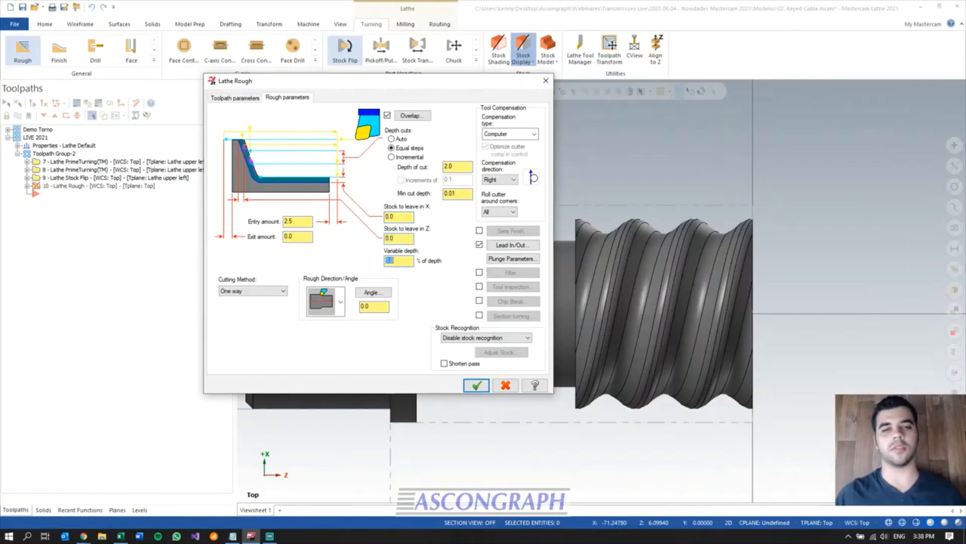
- Set stock recognition to "Use stock for outer boundary" and generate the rough toolpath
{"action": "left_click", "coordinate": [481, 342]}
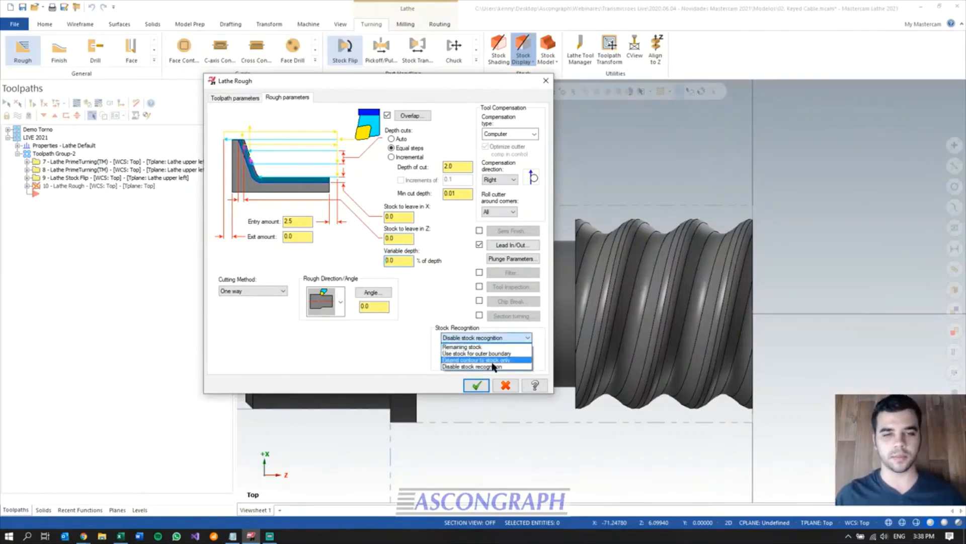
{"action": "left_click", "coordinate": [486, 354]}
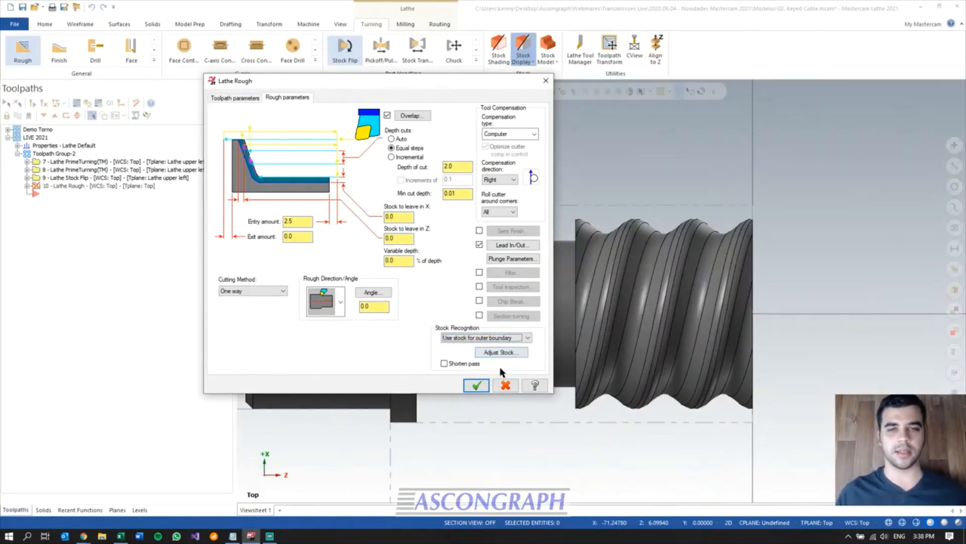
{"action": "left_click", "coordinate": [477, 385]}
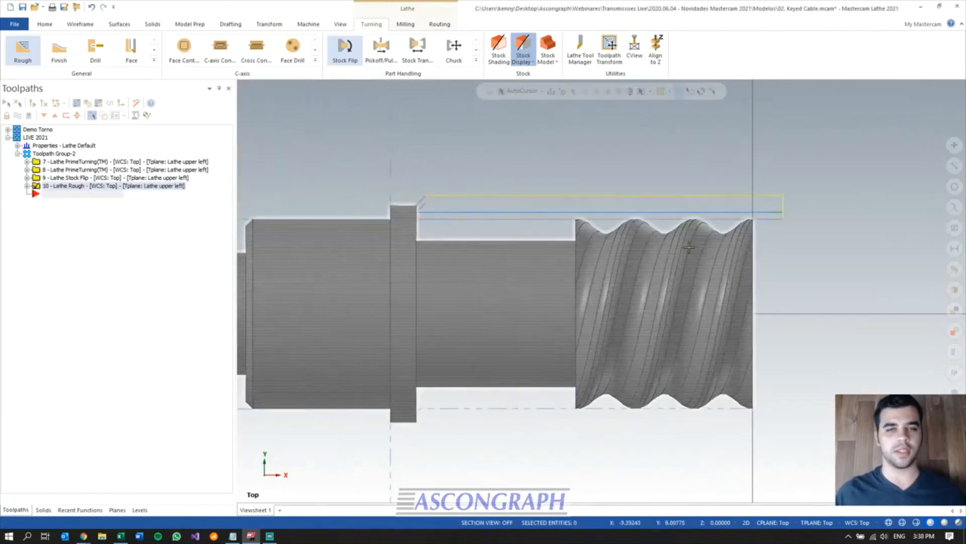
- Start a Dynamic Rough toolpath and chain the upper recess from the thread's inner wall to the flange's side face
{"action": "scroll", "coordinate": [558, 231], "scroll_direction": "up", "scroll_amount": 2}
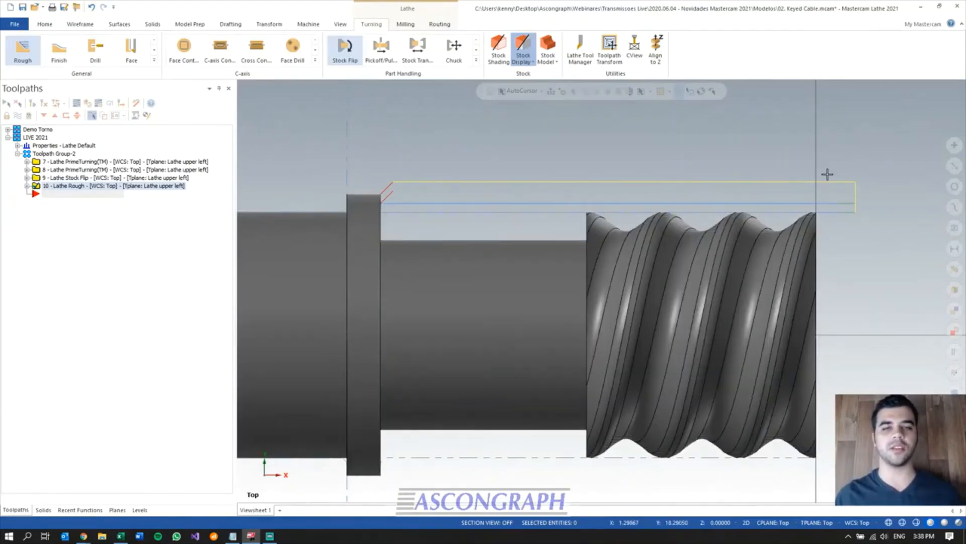
{"action": "scroll", "coordinate": [815, 174], "scroll_direction": "down", "scroll_amount": 1}
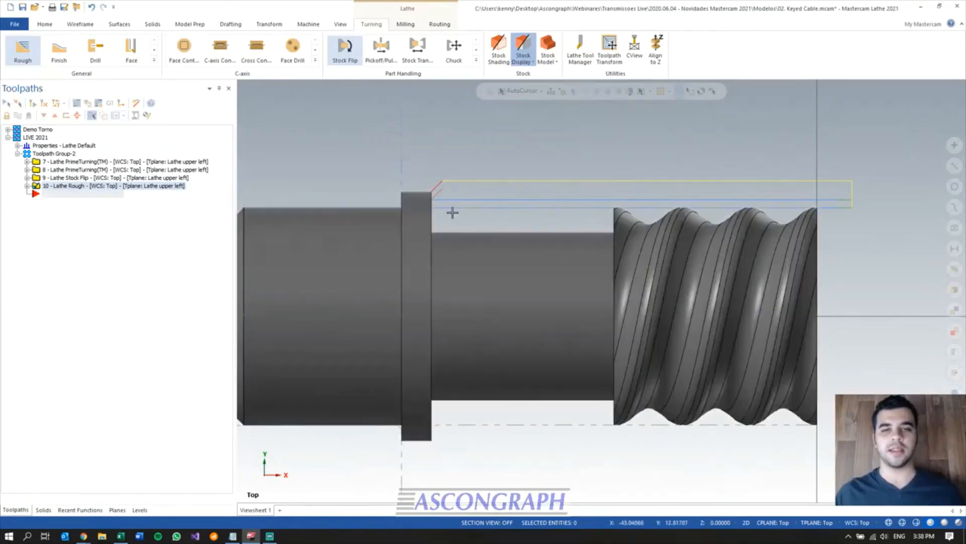
{"action": "left_click", "coordinate": [154, 60]}
{"action": "left_click", "coordinate": [95, 93]}
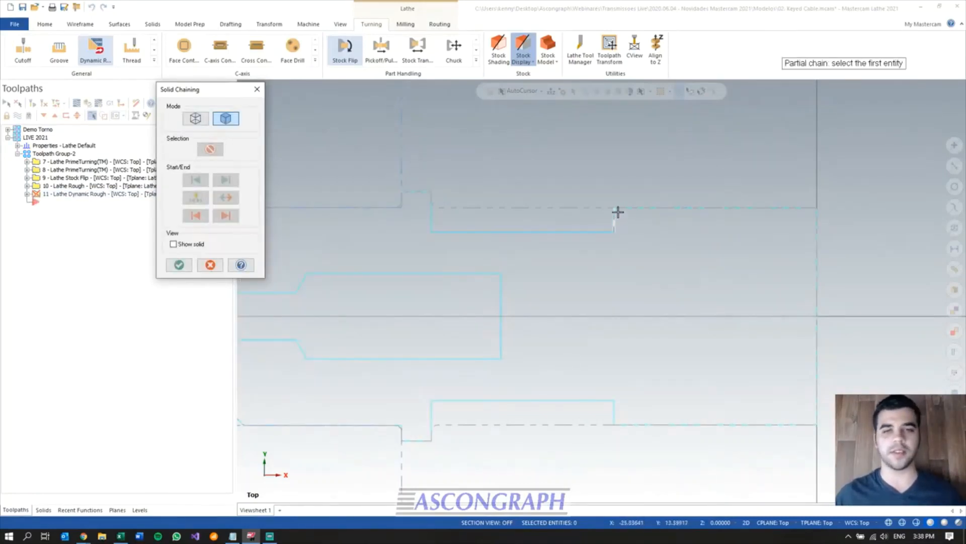
{"action": "left_click", "coordinate": [616, 211]}
{"action": "left_click", "coordinate": [428, 202]}
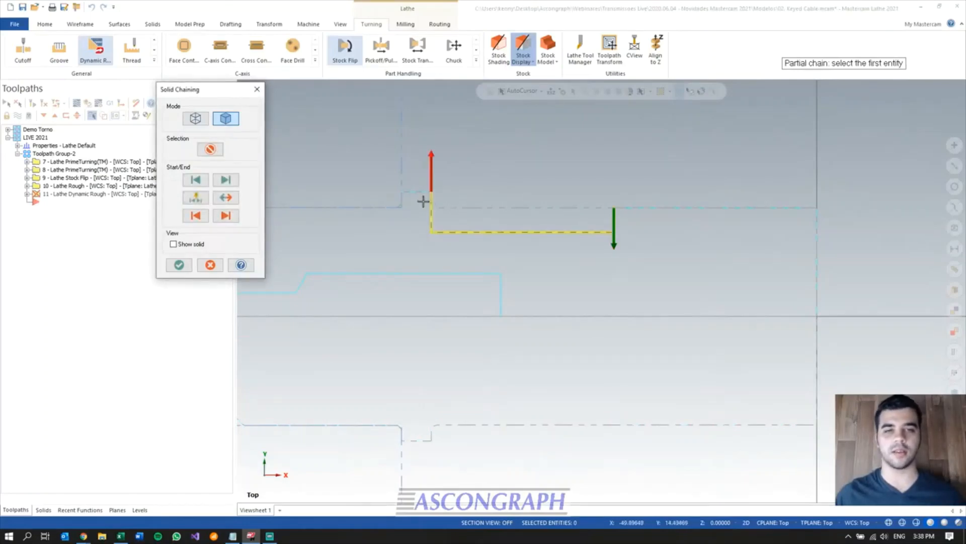
{"action": "key", "text": "Return"}
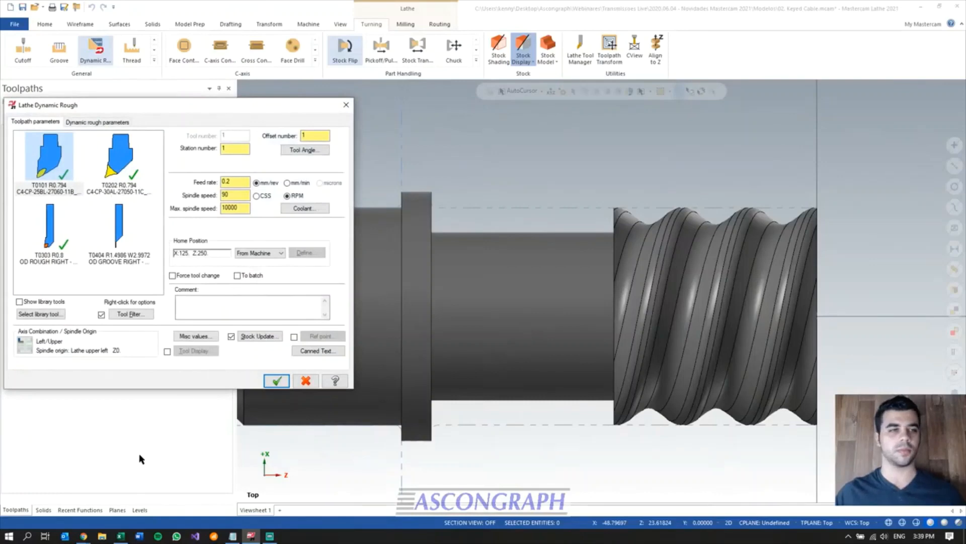
- Select grooving tool T0404, set the stock to leave to 0 in X and Z, and generate the dynamic rough toolpath
{"action": "left_click", "coordinate": [109, 261]}
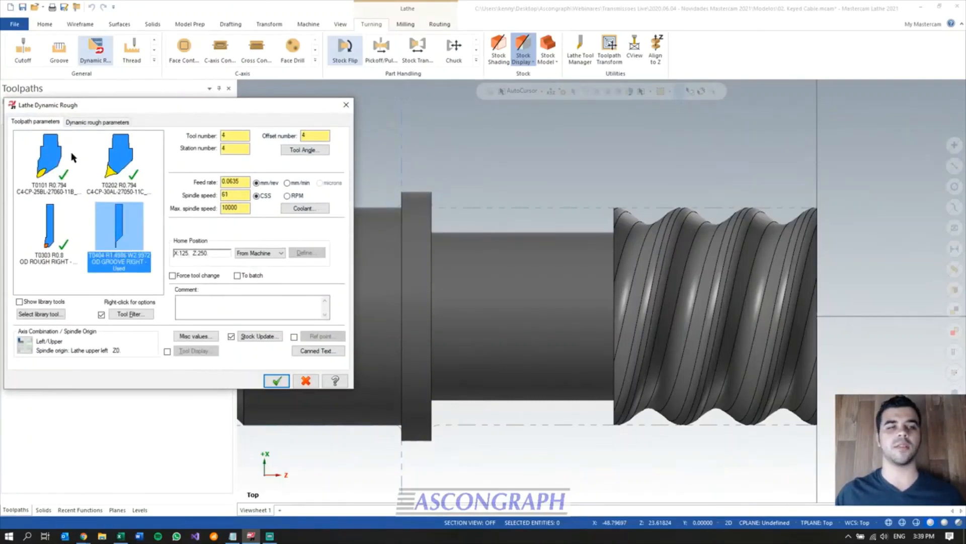
{"action": "left_click", "coordinate": [88, 122]}
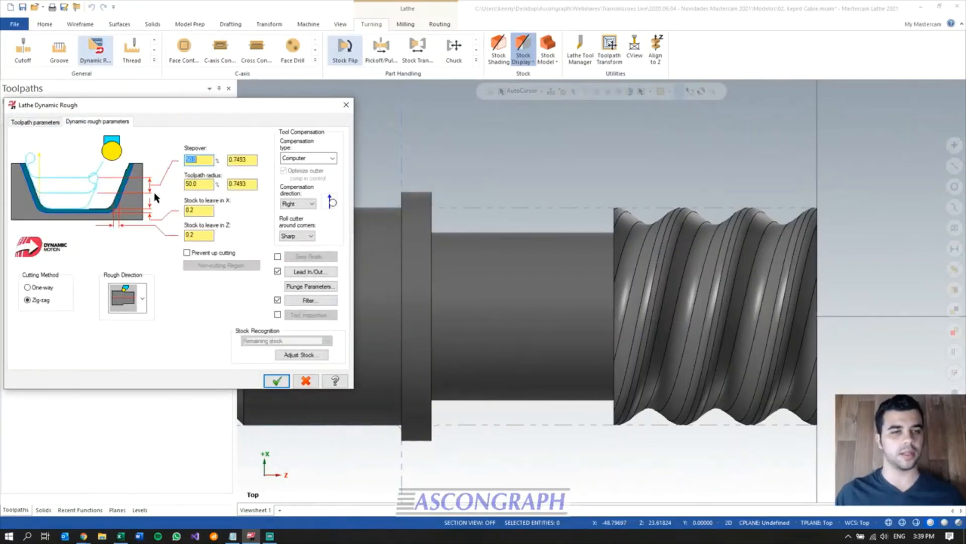
{"action": "left_click_drag", "start_coordinate": [210, 211], "coordinate": [173, 213]}
{"action": "type", "text": "0.0"}
{"action": "key", "text": "Tab"}
{"action": "type", "text": "0"}
{"action": "key", "text": "Tab"}
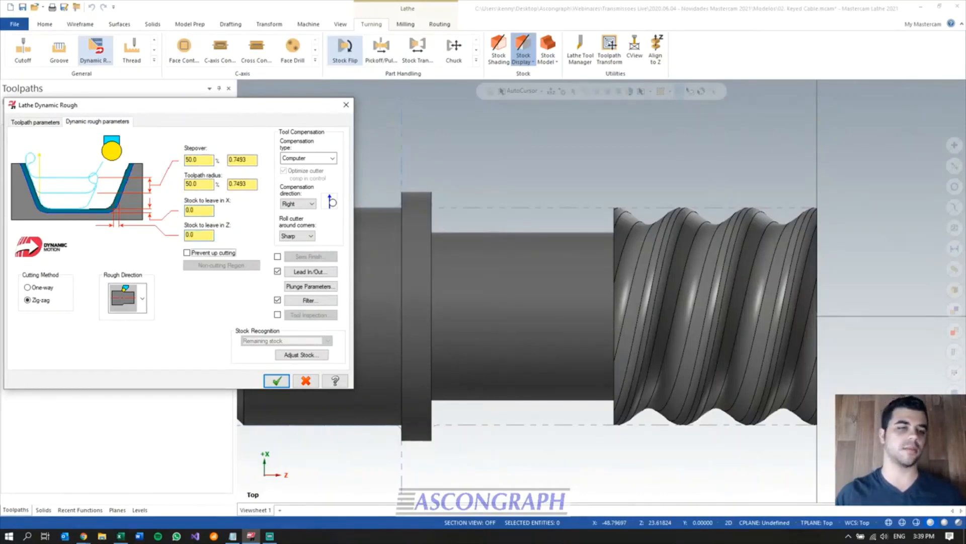
{"action": "left_click", "coordinate": [276, 381]}
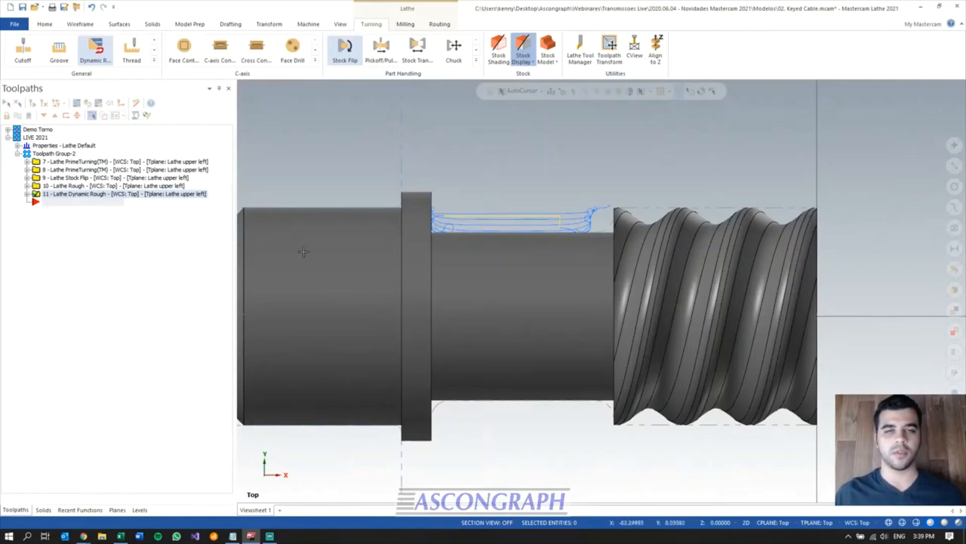
- Edit the dynamic rough operation to use a retract-only reference point at absolute X 20, with Z and the approach point disabled
{"action": "left_click", "coordinate": [27, 194]}
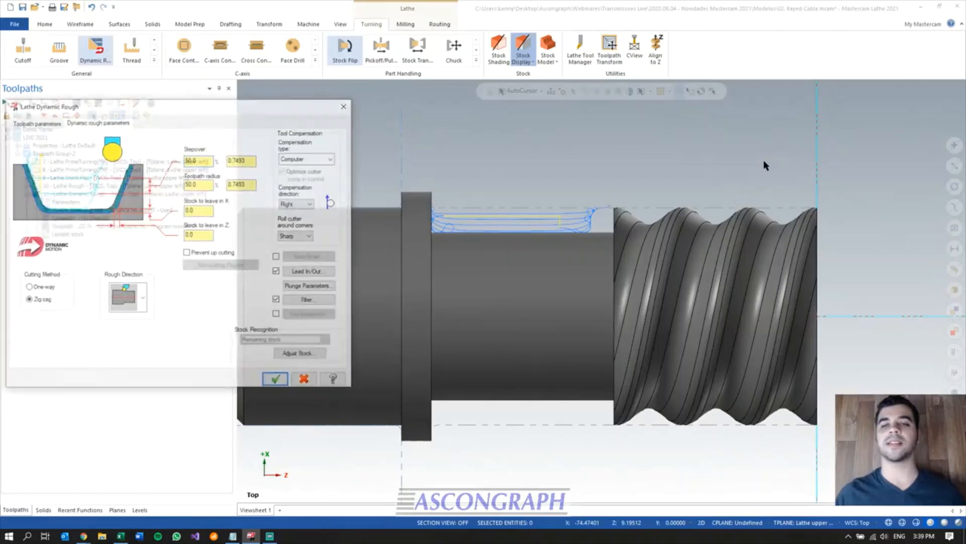
{"action": "left_click_drag", "start_coordinate": [238, 108], "coordinate": [405, 72]}
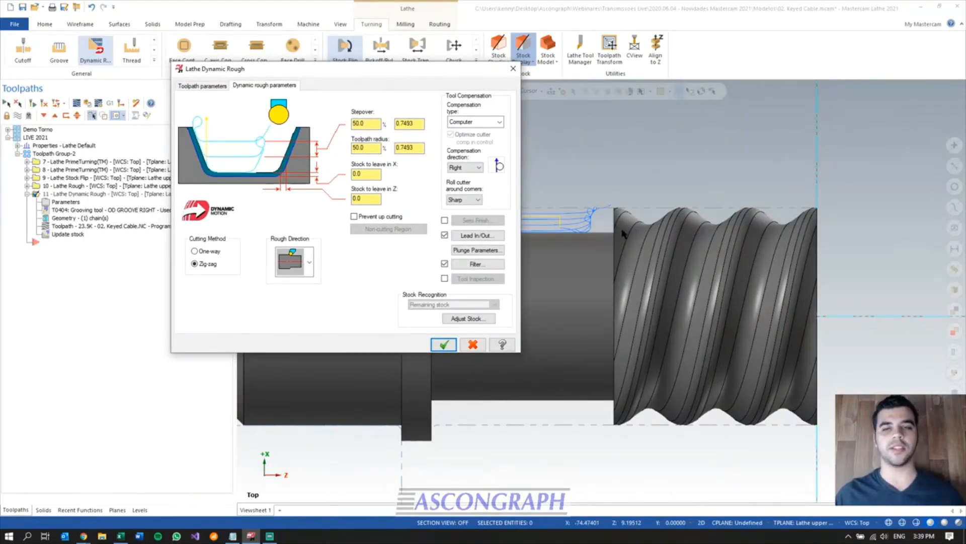
{"action": "left_click", "coordinate": [215, 87]}
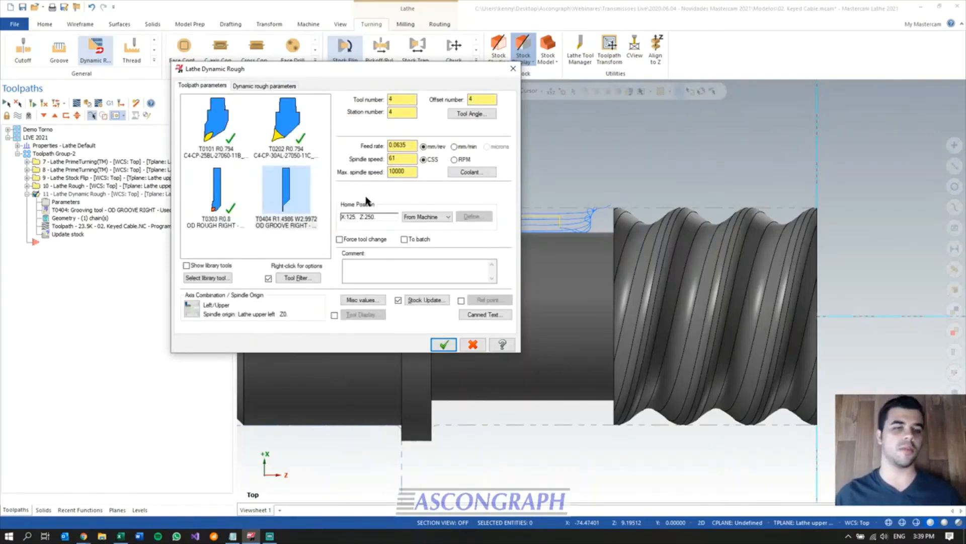
{"action": "left_click", "coordinate": [461, 300]}
{"action": "left_click", "coordinate": [487, 300]}
{"action": "left_click", "coordinate": [22, 131]}
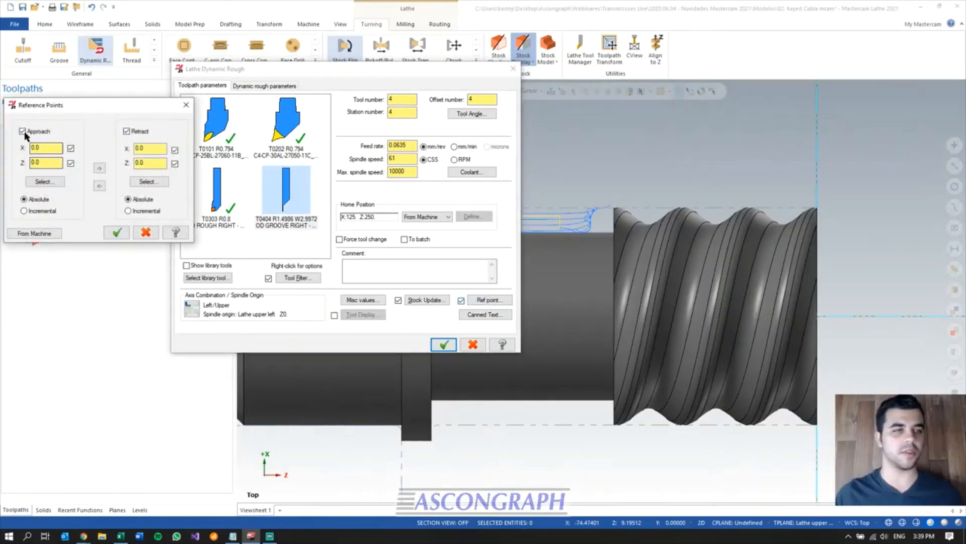
{"action": "left_click", "coordinate": [174, 164]}
{"action": "double_click", "coordinate": [146, 147]}
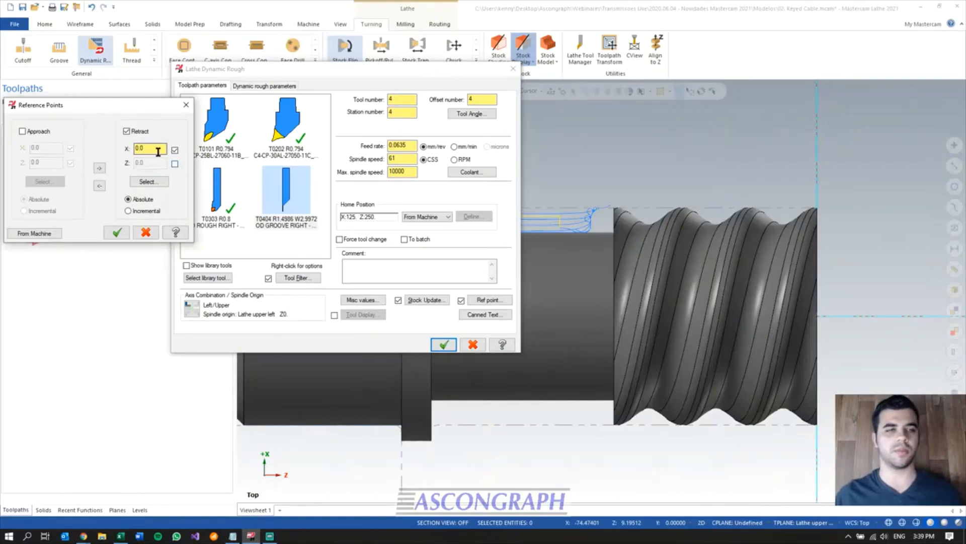
{"action": "type", "text": "20"}
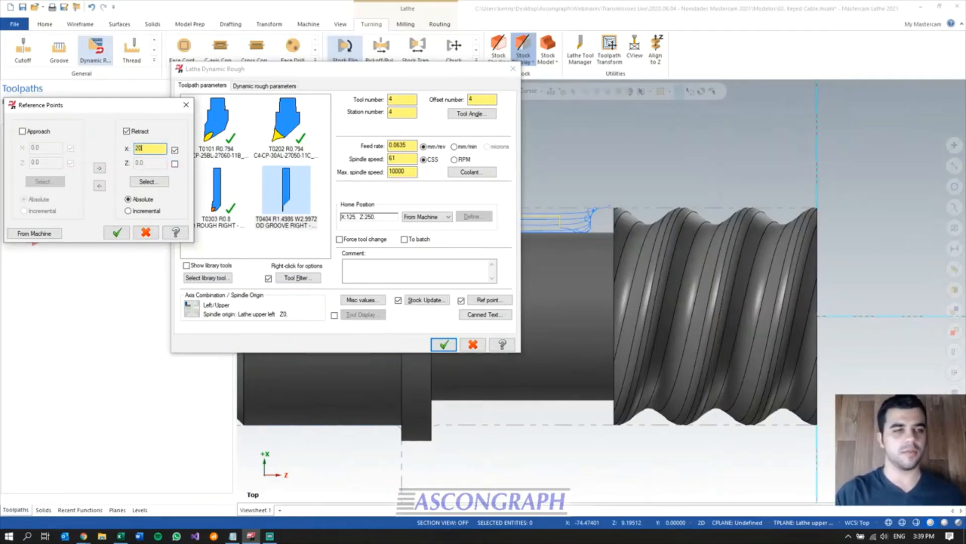
{"action": "left_click", "coordinate": [117, 232]}
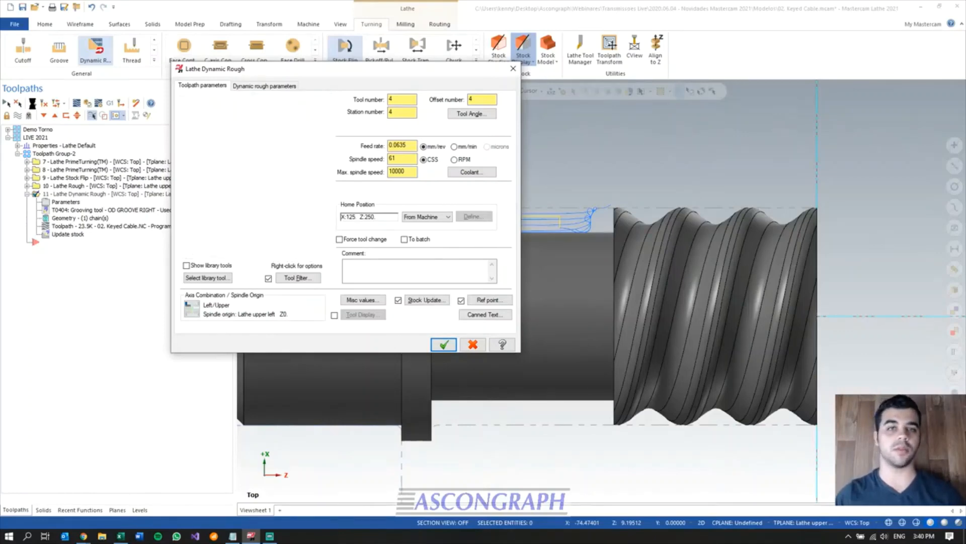
- Regenerate the edited dynamic rough toolpath and collapse its operation in the toolpath list
{"action": "left_click", "coordinate": [32, 104]}
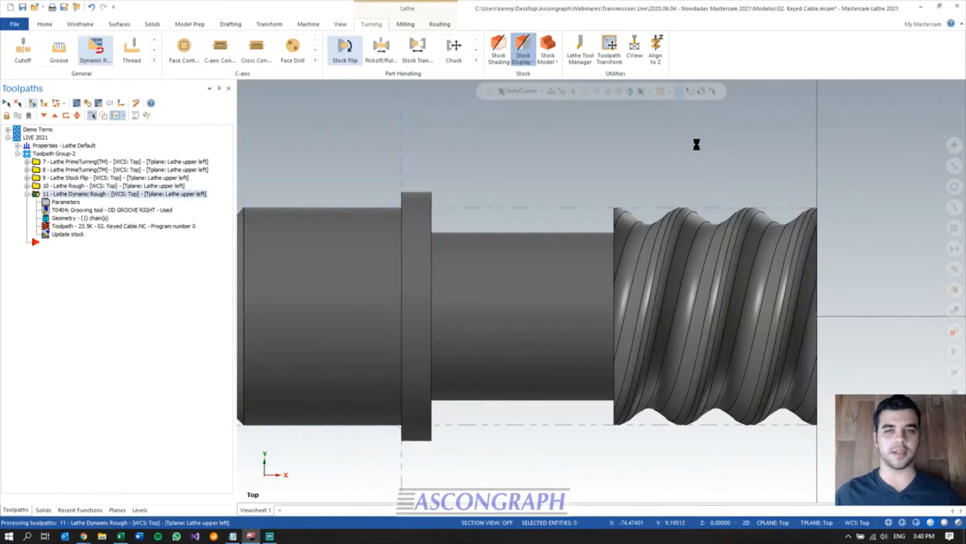
{"action": "scroll", "coordinate": [599, 186], "scroll_direction": "down", "scroll_amount": 1}
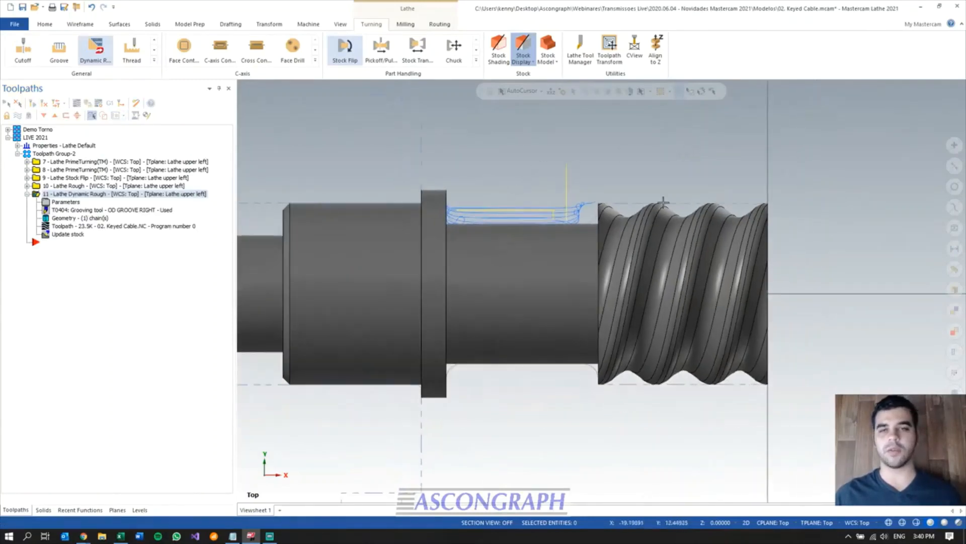
{"action": "scroll", "coordinate": [826, 166], "scroll_direction": "up", "scroll_amount": 1}
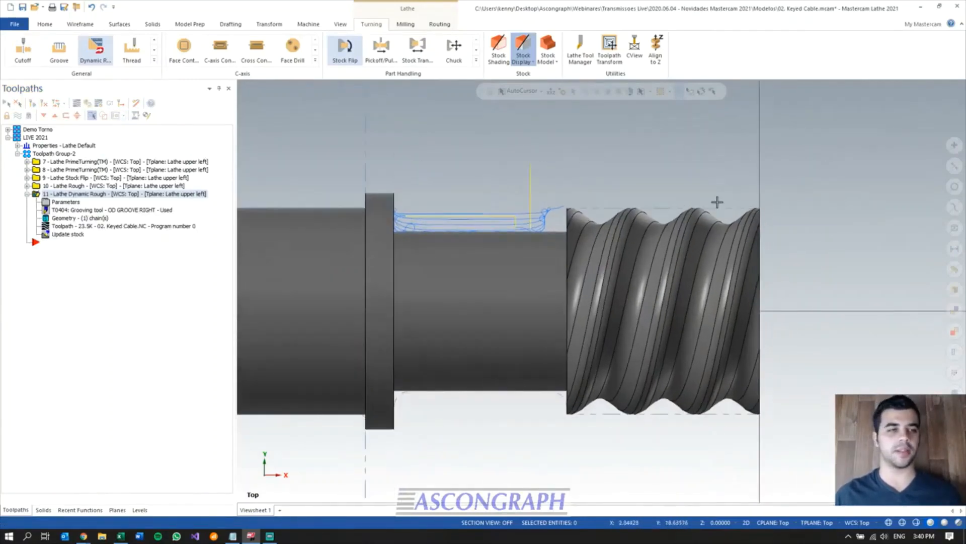
{"action": "left_click", "coordinate": [27, 194]}
{"action": "scroll", "coordinate": [860, 208], "scroll_direction": "down", "scroll_amount": 1}
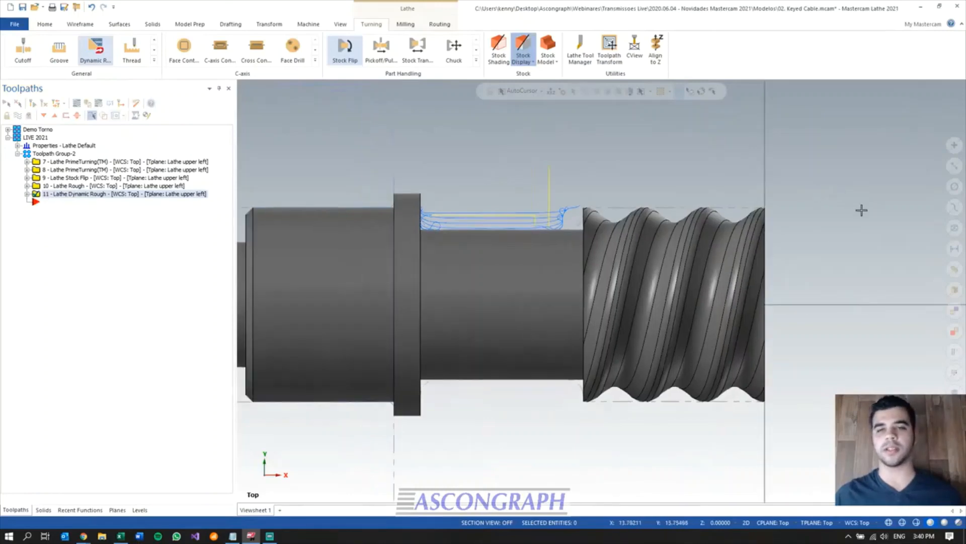
{"action": "scroll", "coordinate": [886, 237], "scroll_direction": "down", "scroll_amount": 1}
{"action": "scroll", "coordinate": [863, 215], "scroll_direction": "up", "scroll_amount": 1}
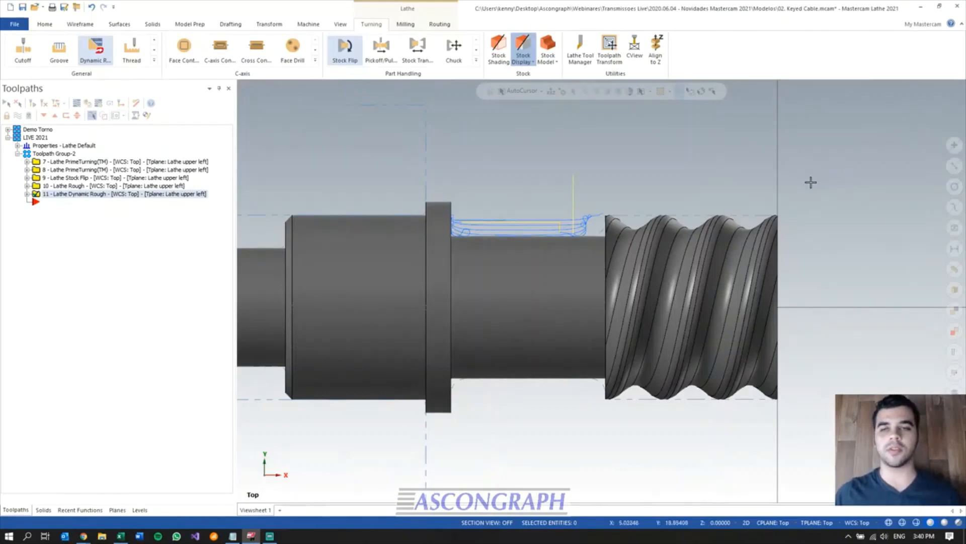
{"action": "scroll", "coordinate": [819, 176], "scroll_direction": "up", "scroll_amount": 1}
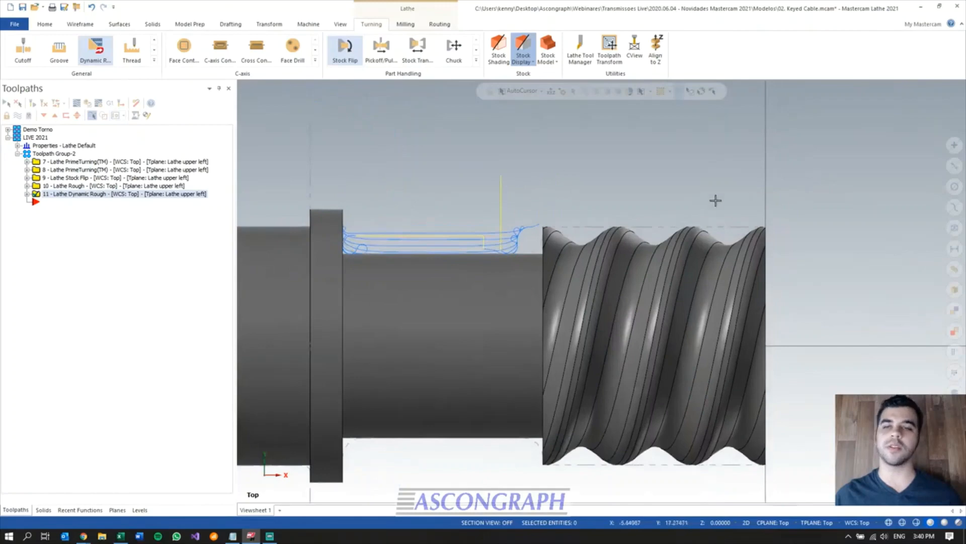
{"action": "scroll", "coordinate": [723, 212], "scroll_direction": "up", "scroll_amount": 1}
{"action": "scroll", "coordinate": [607, 130], "scroll_direction": "down", "scroll_amount": 2}
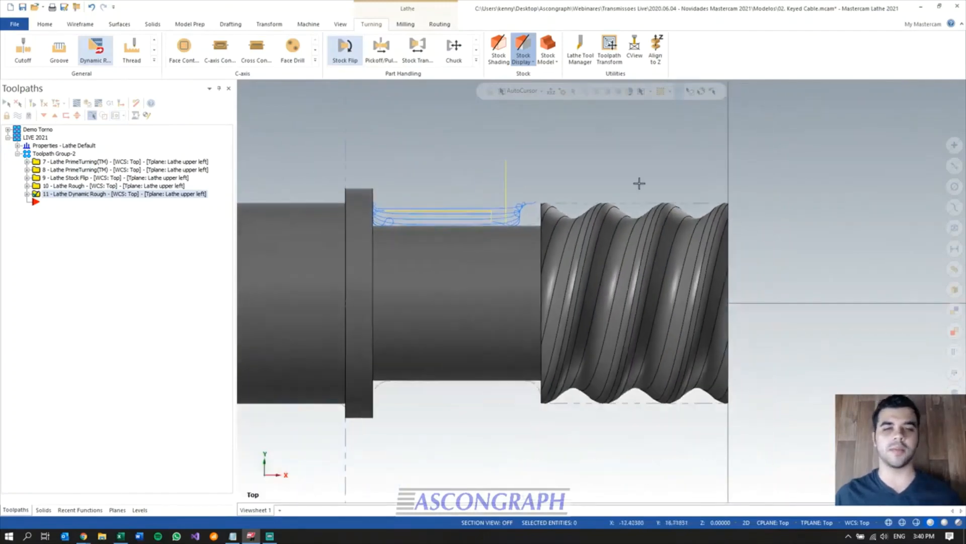
{"action": "scroll", "coordinate": [639, 183], "scroll_direction": "up", "scroll_amount": 2}
{"action": "mouse_move", "coordinate": [653, 233]}
{"action": "middle_mouse_down"}
{"action": "mouse_move", "coordinate": [699, 237]}
{"action": "mouse_move", "coordinate": [498, 231]}
{"action": "mouse_move", "coordinate": [509, 240]}
{"action": "mouse_move", "coordinate": [492, 270]}
{"action": "mouse_move", "coordinate": [515, 274]}
{"action": "mouse_move", "coordinate": [642, 223]}
{"action": "mouse_move", "coordinate": [697, 259]}
{"action": "mouse_move", "coordinate": [677, 275]}
{"action": "middle_mouse_up"}
{"action": "key", "text": "alt+1"}
{"action": "scroll", "coordinate": [756, 159], "scroll_direction": "down", "scroll_amount": 3}
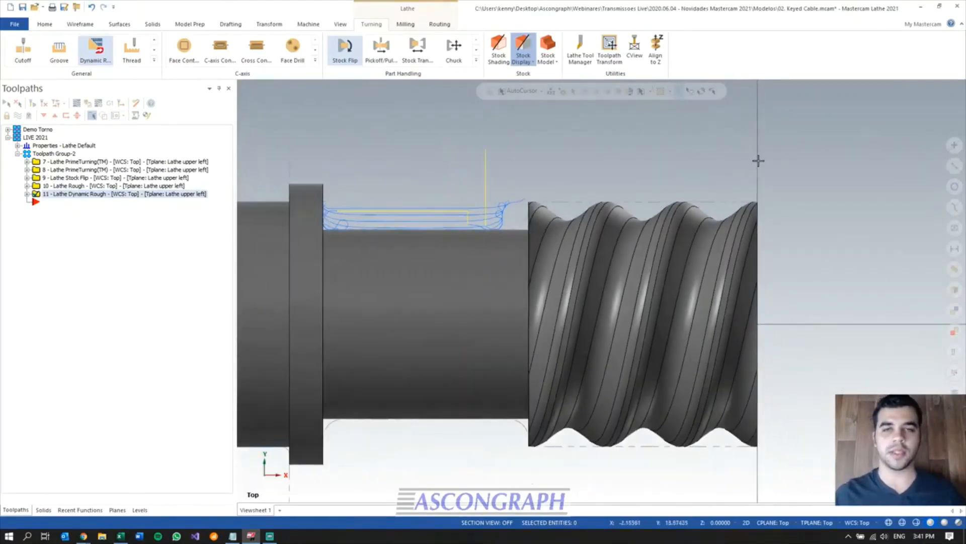
{"action": "scroll", "coordinate": [789, 171], "scroll_direction": "down", "scroll_amount": 2}
{"action": "scroll", "coordinate": [787, 173], "scroll_direction": "up", "scroll_amount": 2}
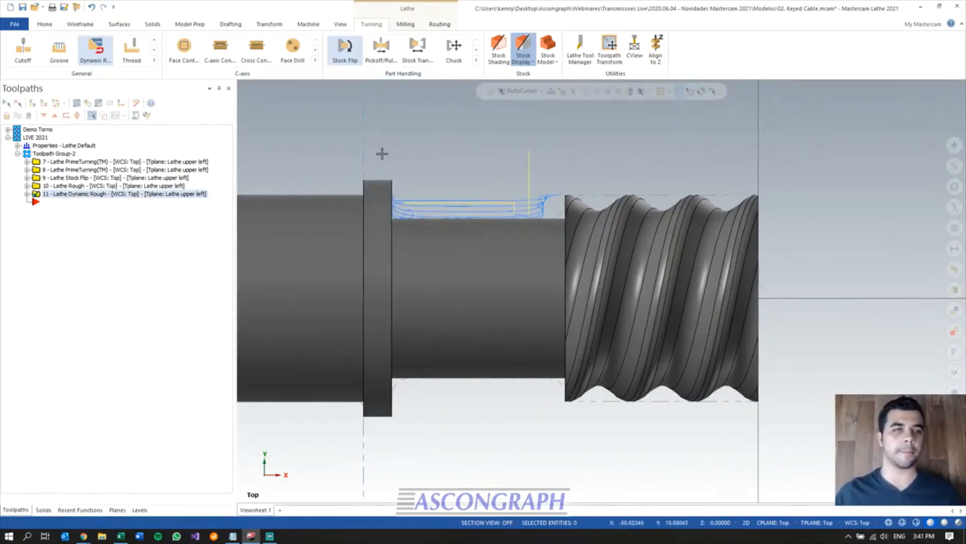
- Create a silhouette boundary wireframe around the solid part, including the thread profile
{"action": "left_click", "coordinate": [82, 25]}
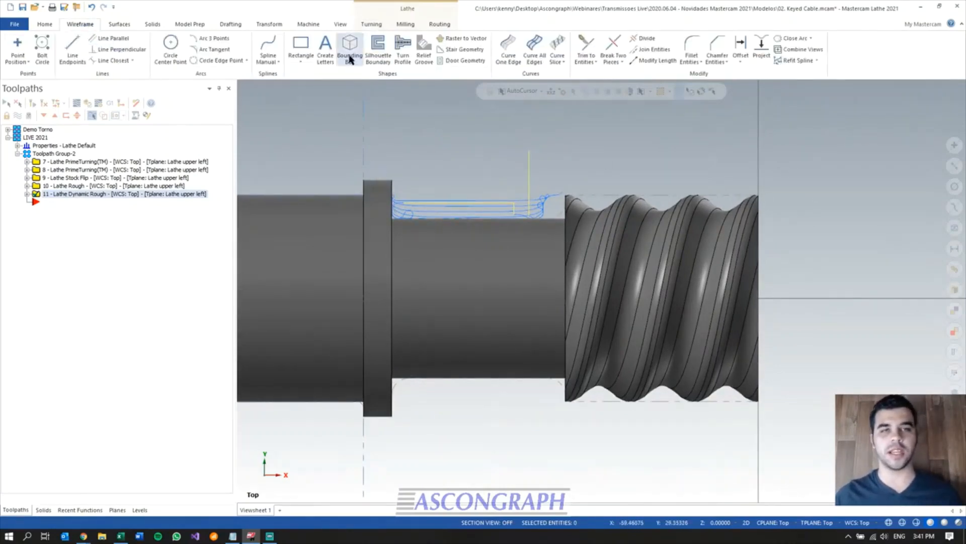
{"action": "left_click", "coordinate": [511, 263]}
{"action": "key", "text": "Return"}
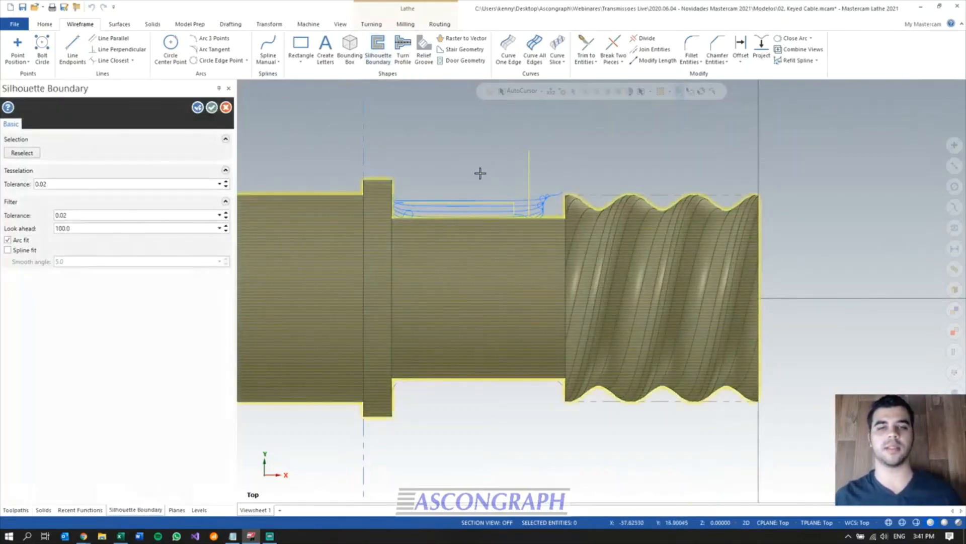
{"action": "left_click", "coordinate": [211, 107]}
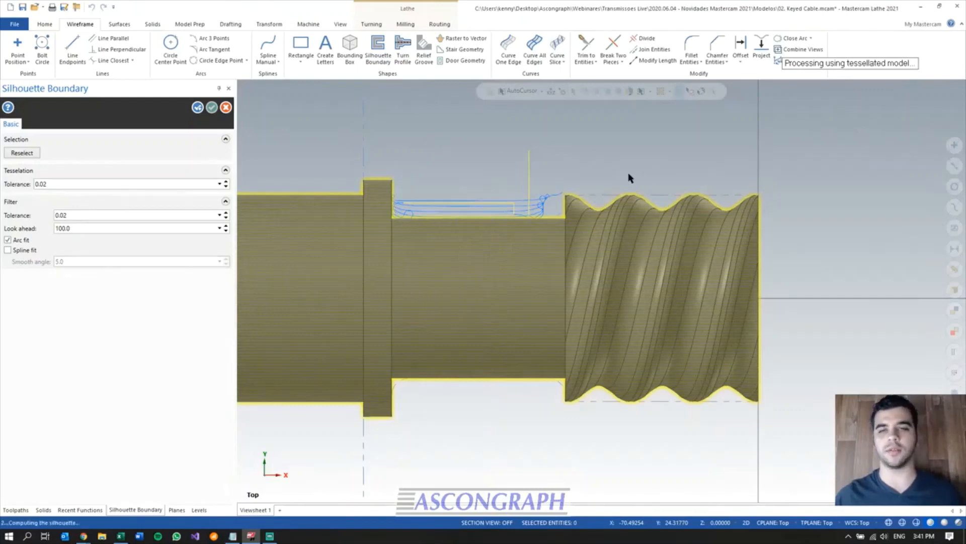
{"action": "scroll", "coordinate": [670, 177], "scroll_direction": "up", "scroll_amount": 4}
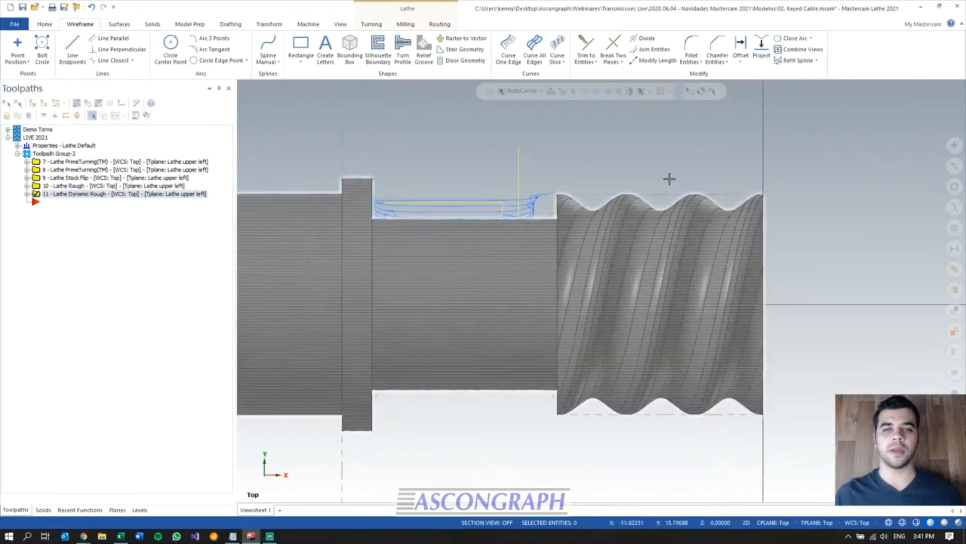
{"action": "scroll", "coordinate": [670, 176], "scroll_direction": "up", "scroll_amount": 1}
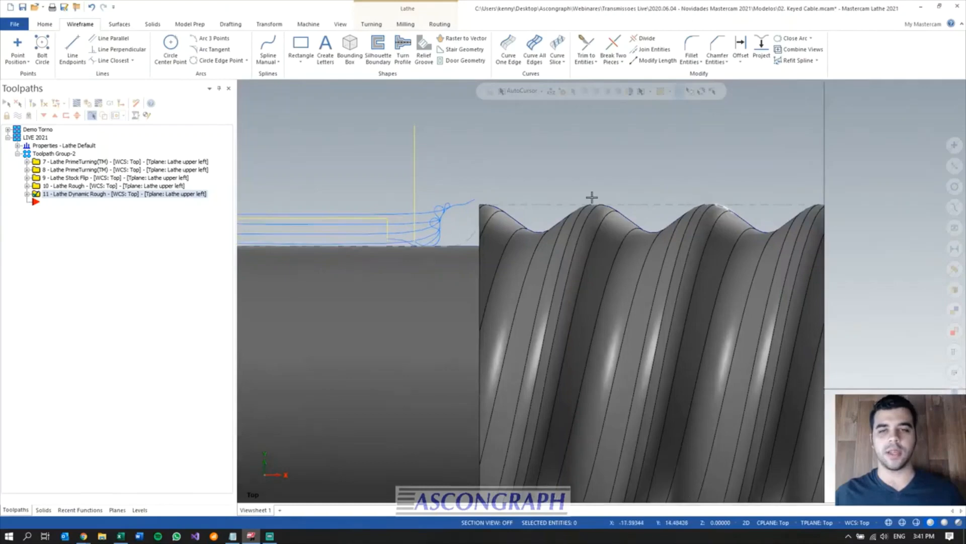
{"action": "scroll", "coordinate": [639, 151], "scroll_direction": "down", "scroll_amount": 1}
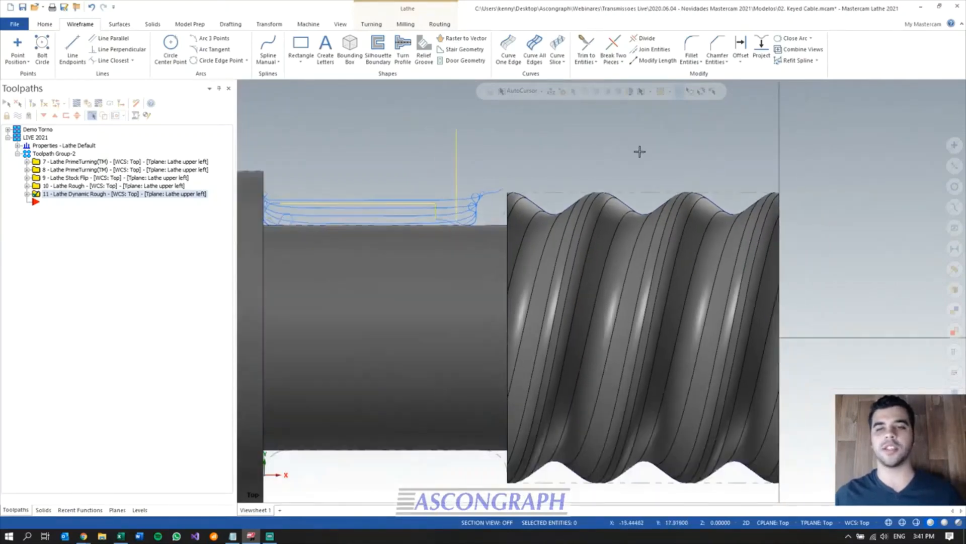
- Start a Custom Thread turning toolpath and open its thread shape settings
{"action": "left_click", "coordinate": [372, 25]}
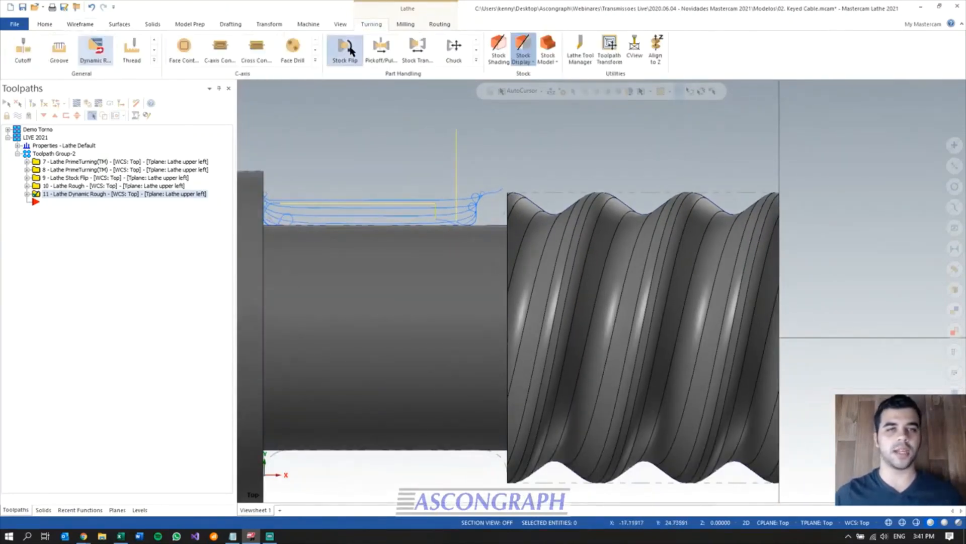
{"action": "left_click", "coordinate": [155, 61]}
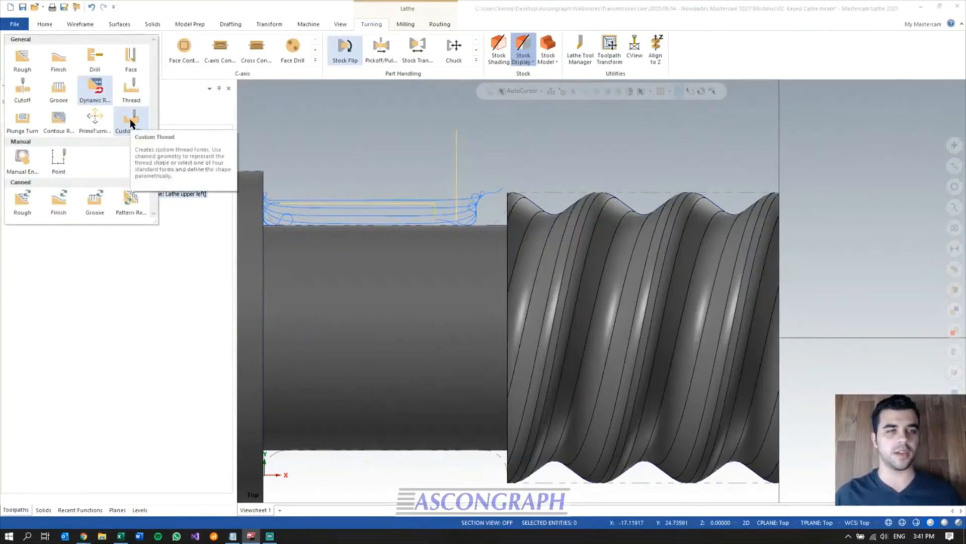
{"action": "left_click", "coordinate": [130, 121]}
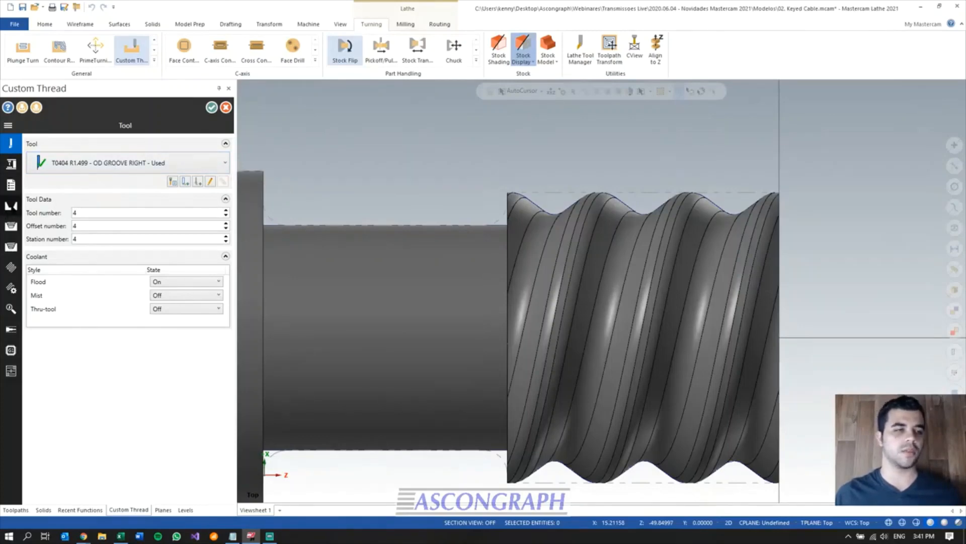
{"action": "left_click", "coordinate": [14, 207]}
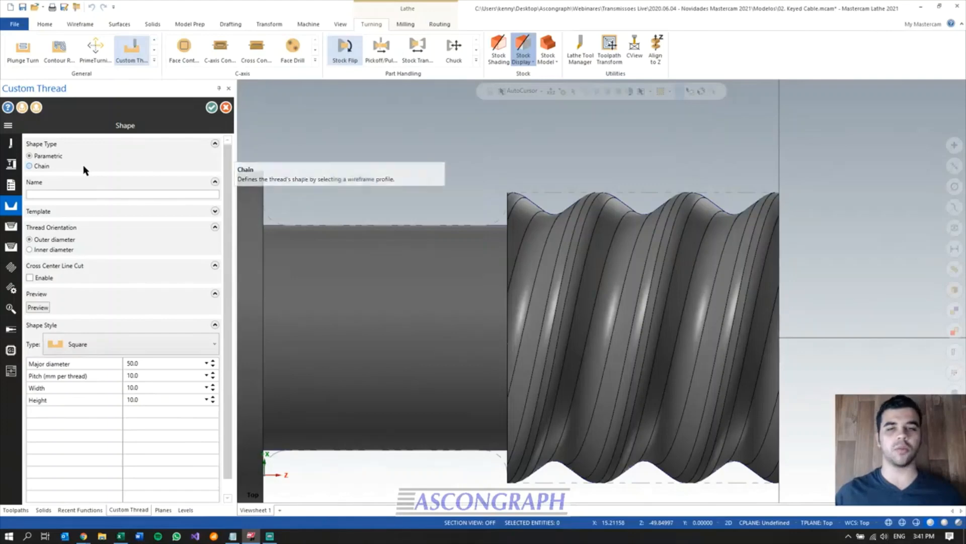
- Try the parametric thread shape styles, including Rope, Square and Trapezoidal, to compare their parameters
{"action": "left_click", "coordinate": [101, 342]}
{"action": "left_click", "coordinate": [105, 368]}
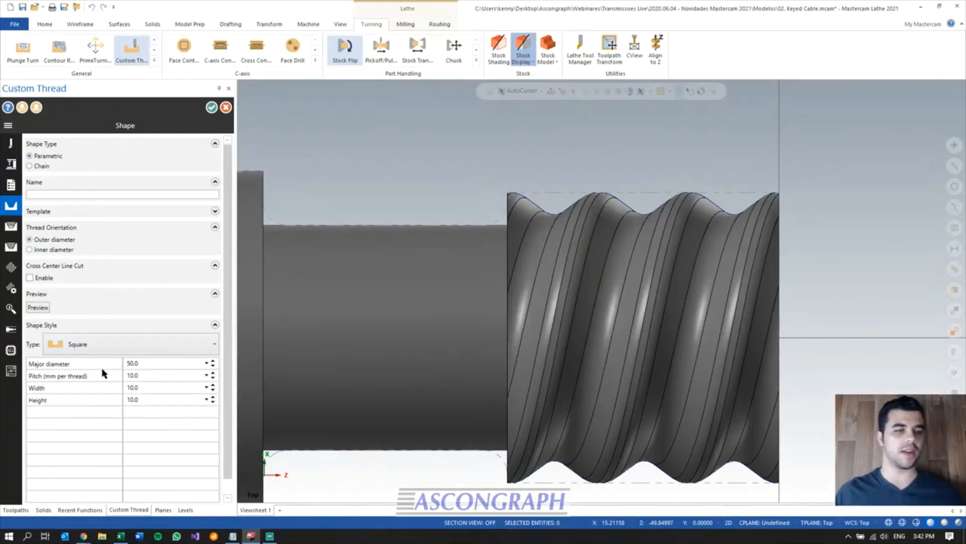
{"action": "left_click", "coordinate": [108, 345]}
{"action": "left_click", "coordinate": [107, 387]}
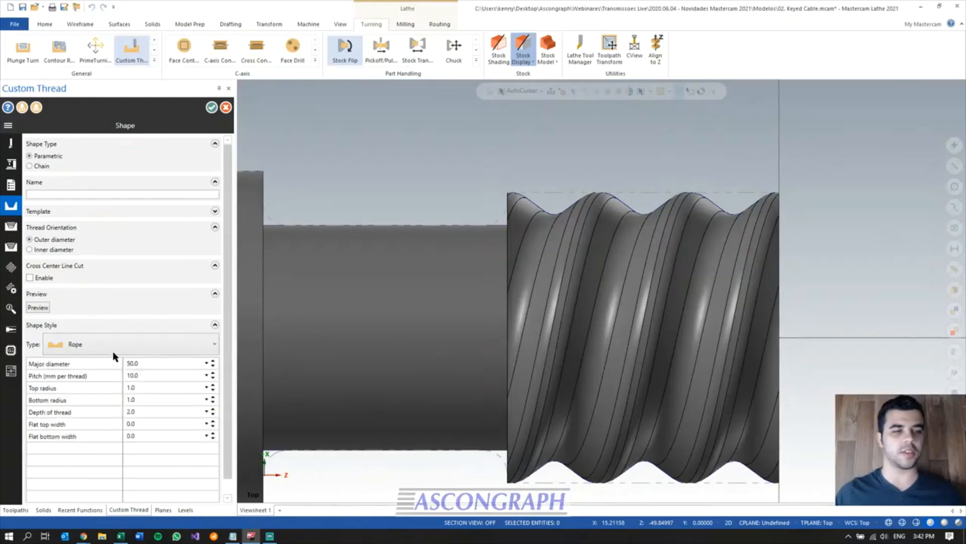
{"action": "left_click", "coordinate": [114, 349]}
{"action": "left_click", "coordinate": [110, 407]}
{"action": "left_click", "coordinate": [121, 347]}
{"action": "left_click", "coordinate": [122, 368]}
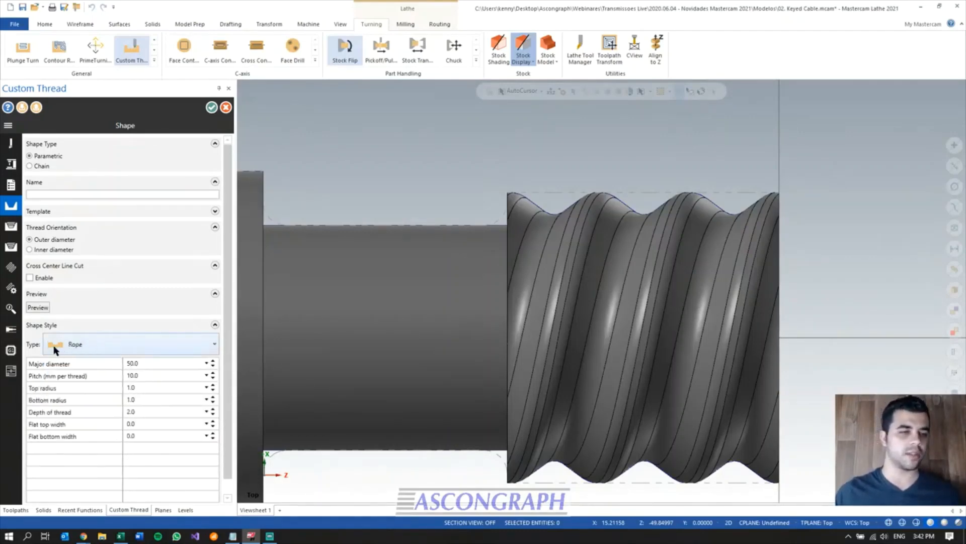
{"action": "left_click", "coordinate": [122, 347]}
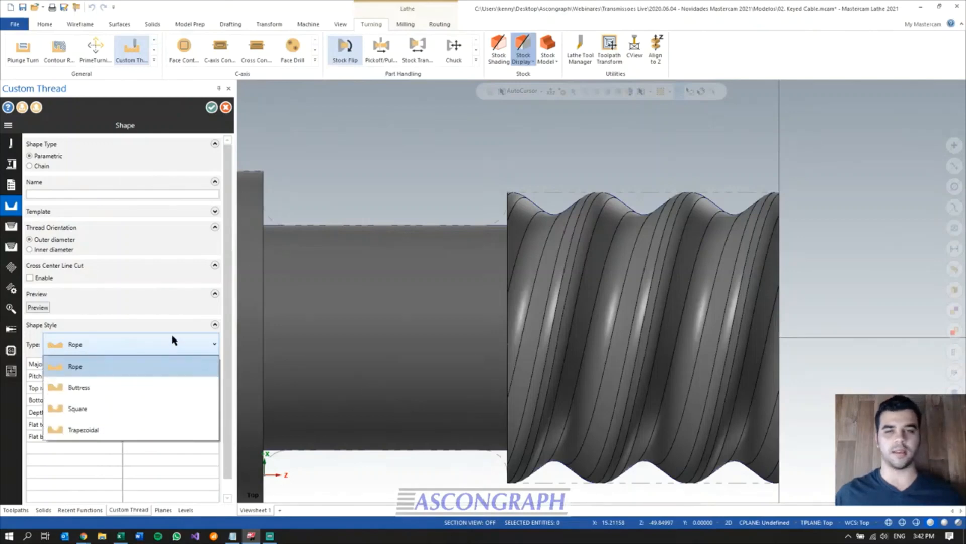
{"action": "left_click", "coordinate": [98, 412]}
{"action": "left_click", "coordinate": [107, 348]}
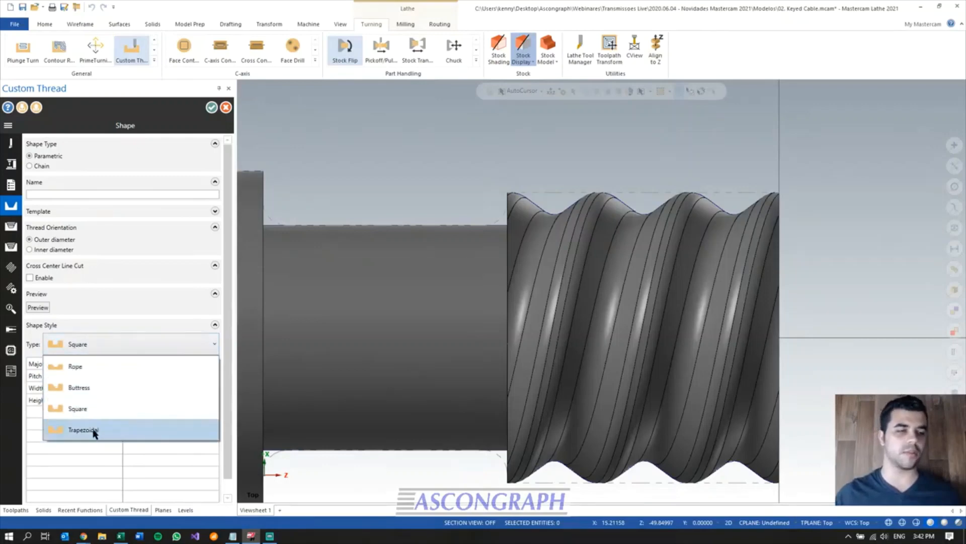
{"action": "left_click", "coordinate": [94, 431]}
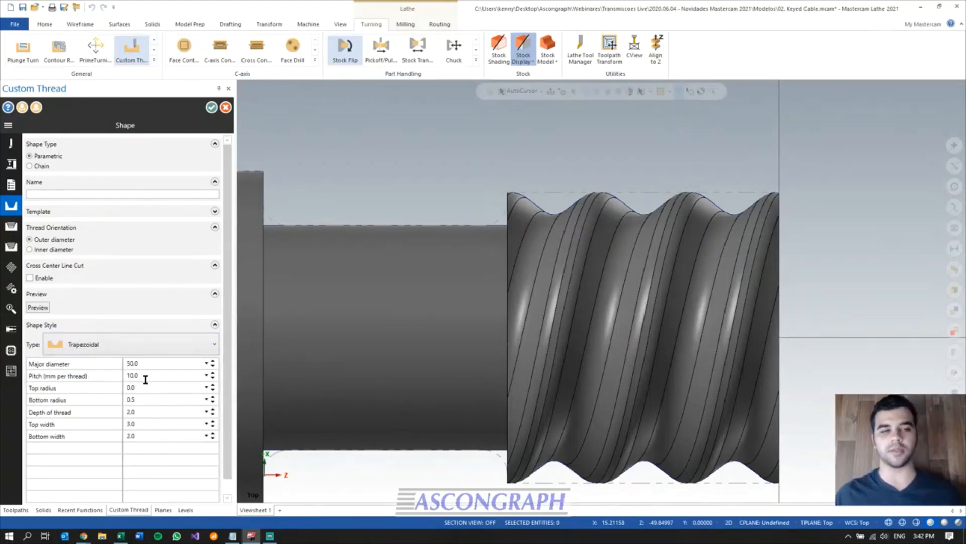
{"action": "mouse_move", "coordinate": [146, 379]}
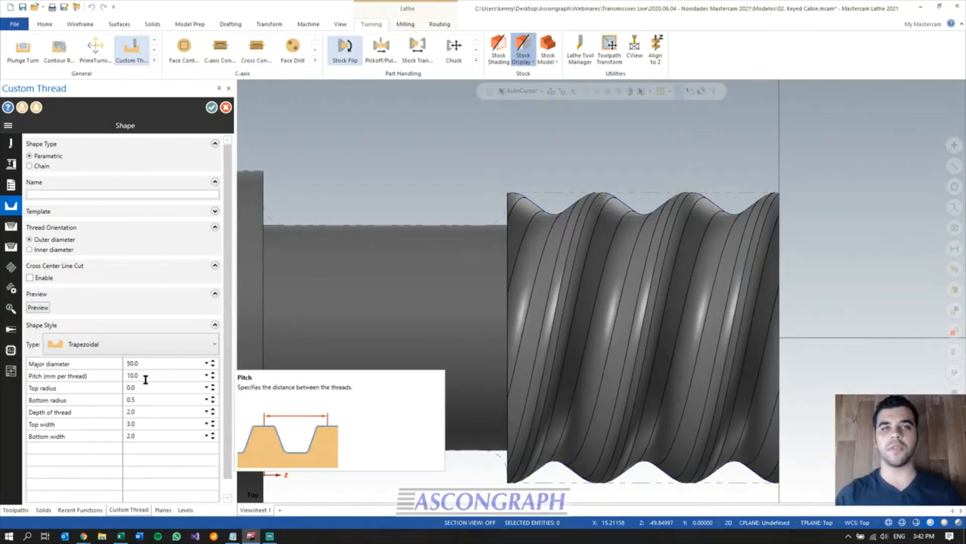
- Set the thread shape type to Chain, start wireframe chaining and turn off model shading around the thread crests
{"action": "left_click", "coordinate": [30, 166]}
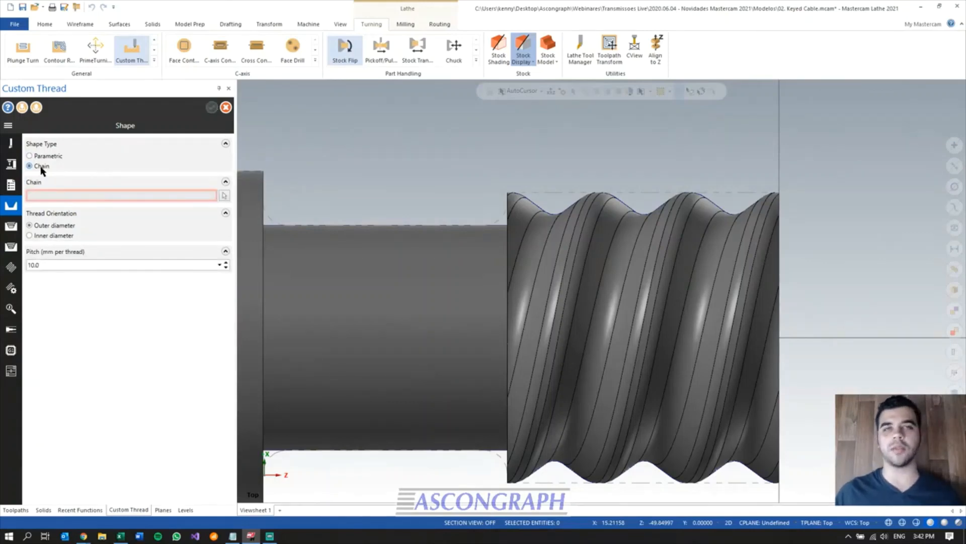
{"action": "left_click", "coordinate": [225, 195]}
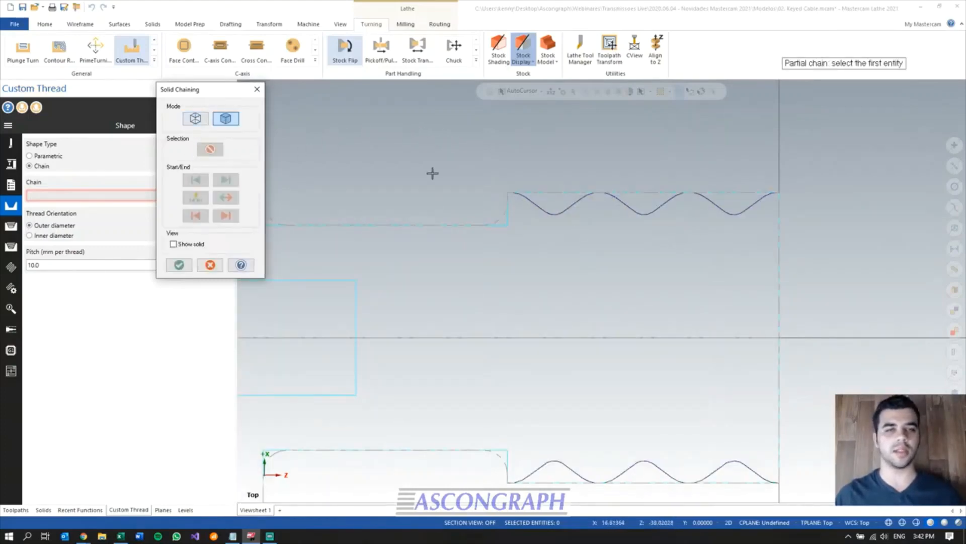
{"action": "left_click", "coordinate": [196, 120]}
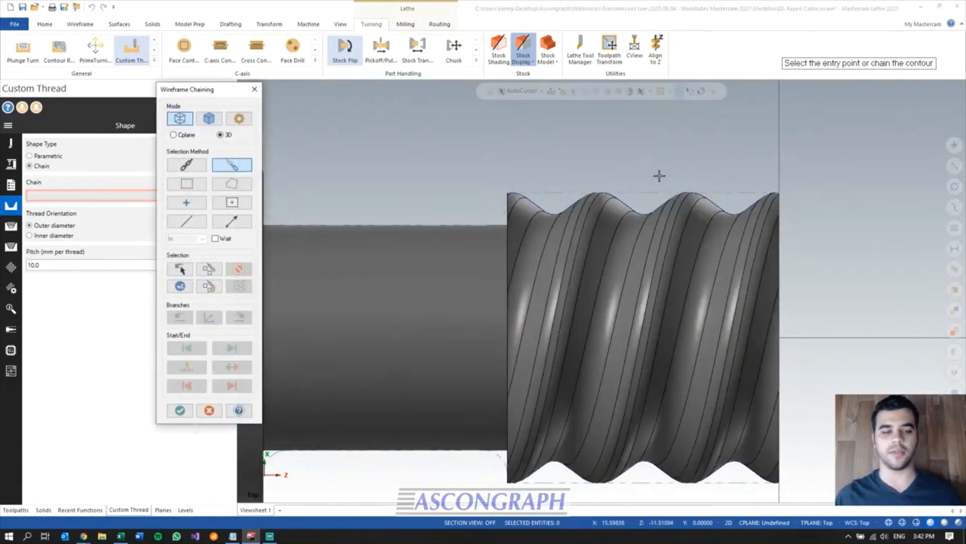
{"action": "key", "text": "s"}
{"action": "left_click", "coordinate": [639, 175]}
{"action": "key", "text": "alt+s"}
{"action": "scroll", "coordinate": [619, 192], "scroll_direction": "up", "scroll_amount": 1}
{"action": "scroll", "coordinate": [619, 192], "scroll_direction": "up", "scroll_amount": 6}
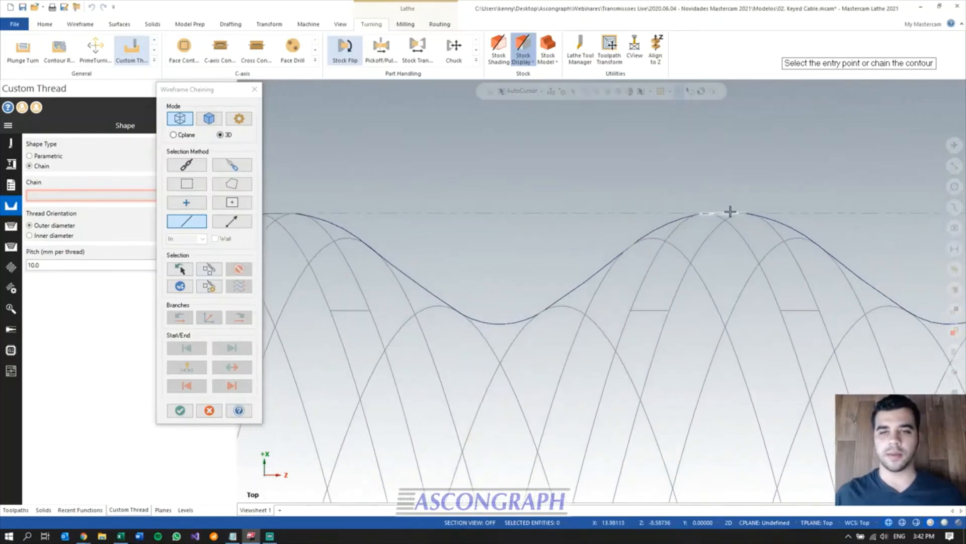
{"action": "left_click", "coordinate": [186, 165]}
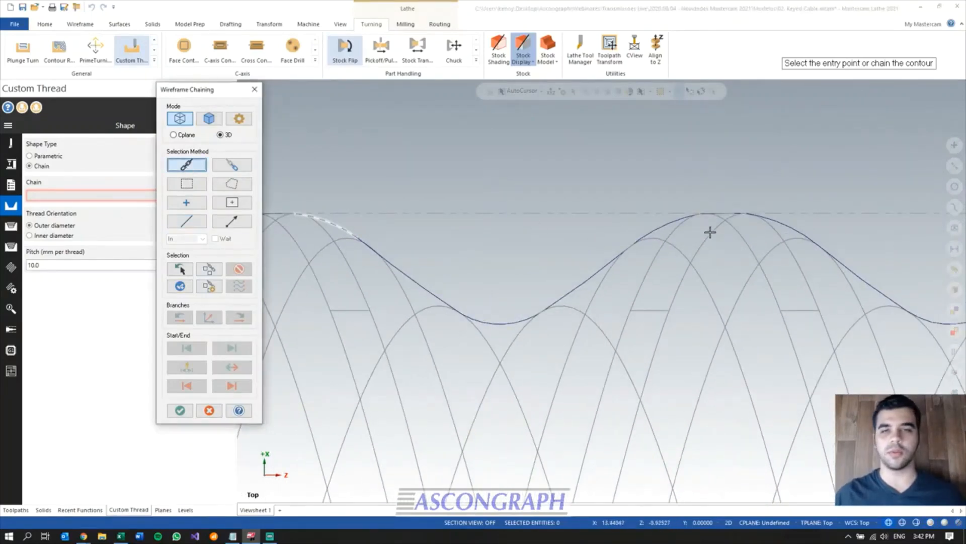
{"action": "left_click", "coordinate": [731, 213]}
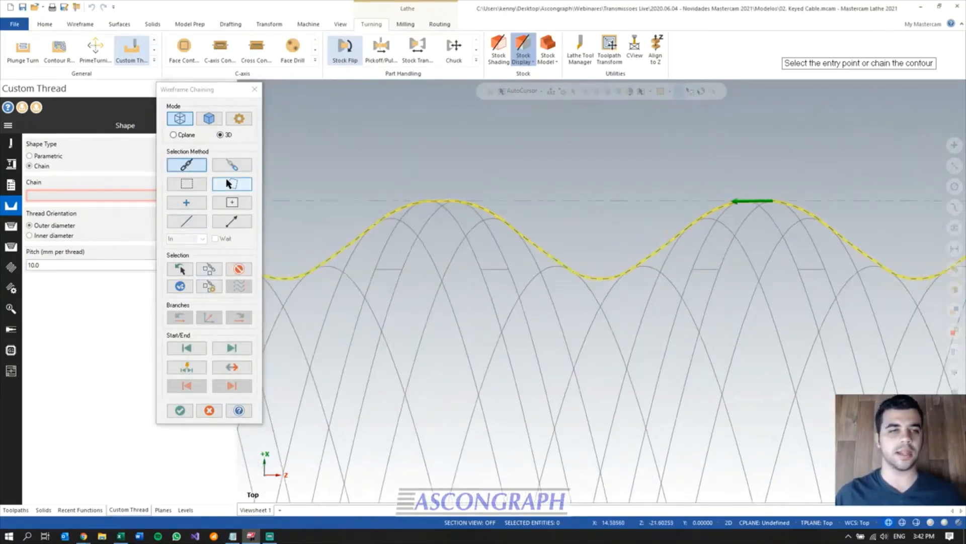
{"action": "left_click", "coordinate": [238, 268]}
- Chain a single thread valley of the silhouette as a partial chain between two adjacent crests and accept it as the thread shape
{"action": "left_click", "coordinate": [233, 165]}
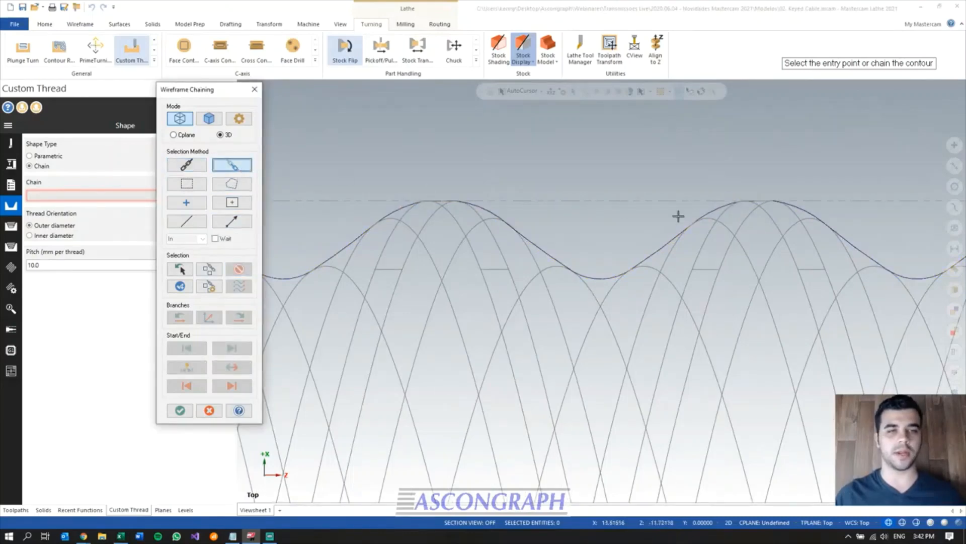
{"action": "left_click", "coordinate": [761, 202]}
{"action": "left_click", "coordinate": [438, 201]}
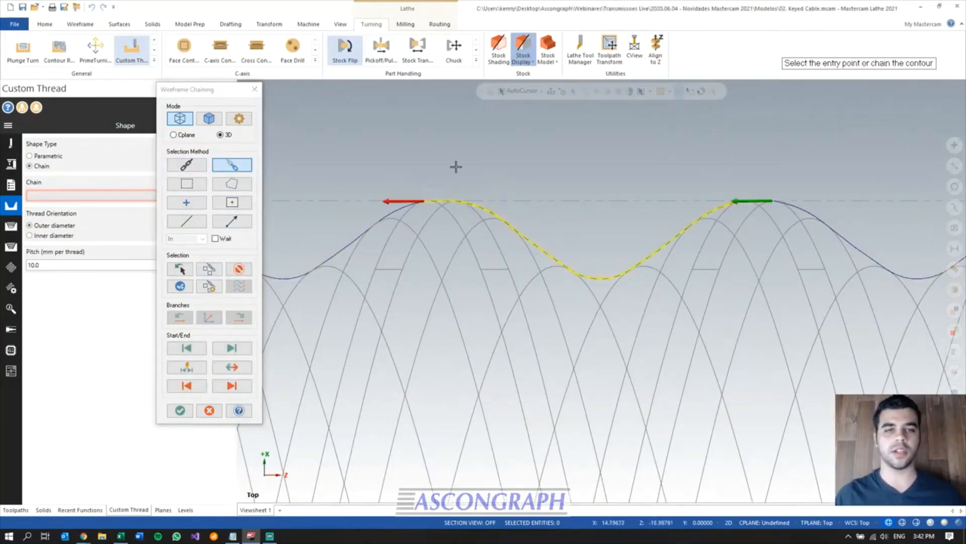
{"action": "scroll", "coordinate": [487, 263], "scroll_direction": "down", "scroll_amount": 2}
{"action": "scroll", "coordinate": [517, 199], "scroll_direction": "down", "scroll_amount": 2}
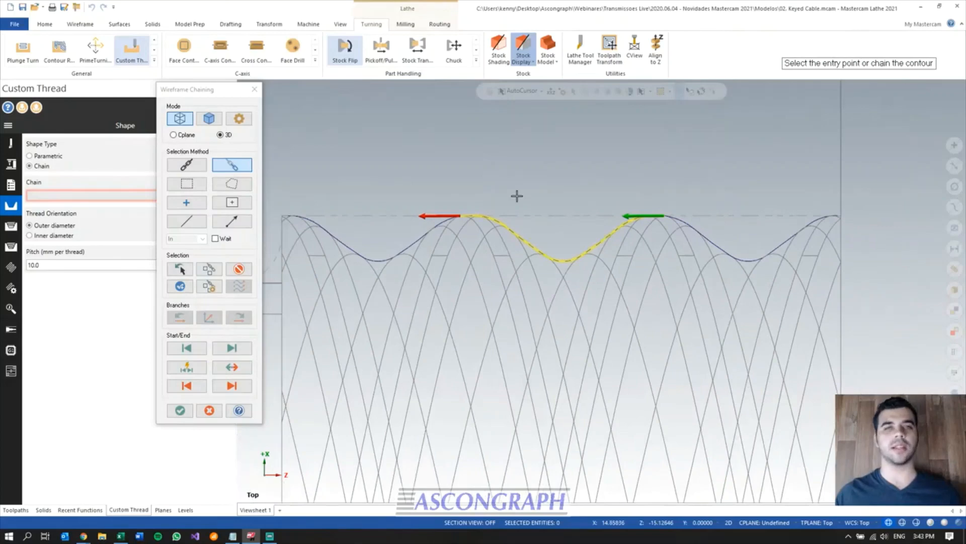
{"action": "left_click", "coordinate": [177, 412]}
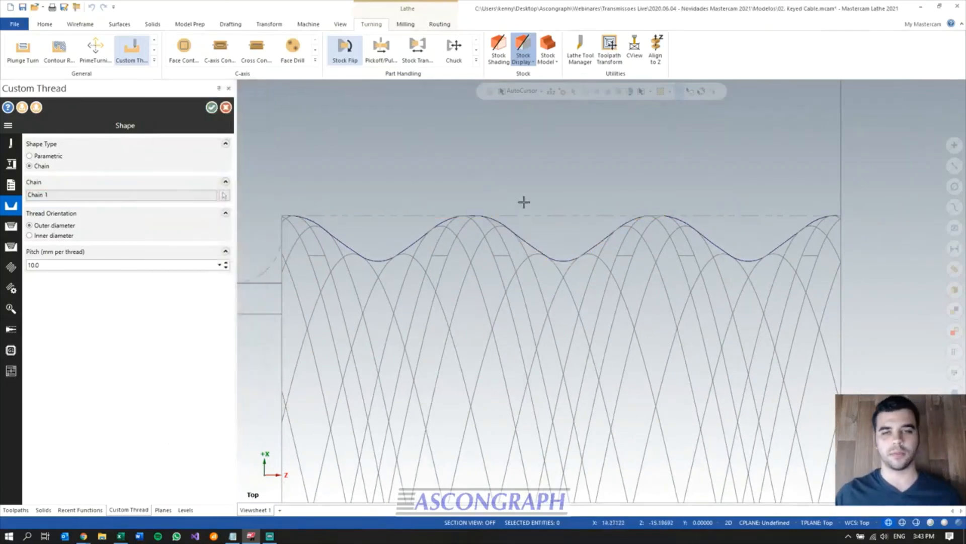
- Set the thread pitch to 8.64071 mm by picking points on two adjacent thread crests as the distance
{"action": "left_click_drag", "start_coordinate": [45, 265], "coordinate": [14, 267]}
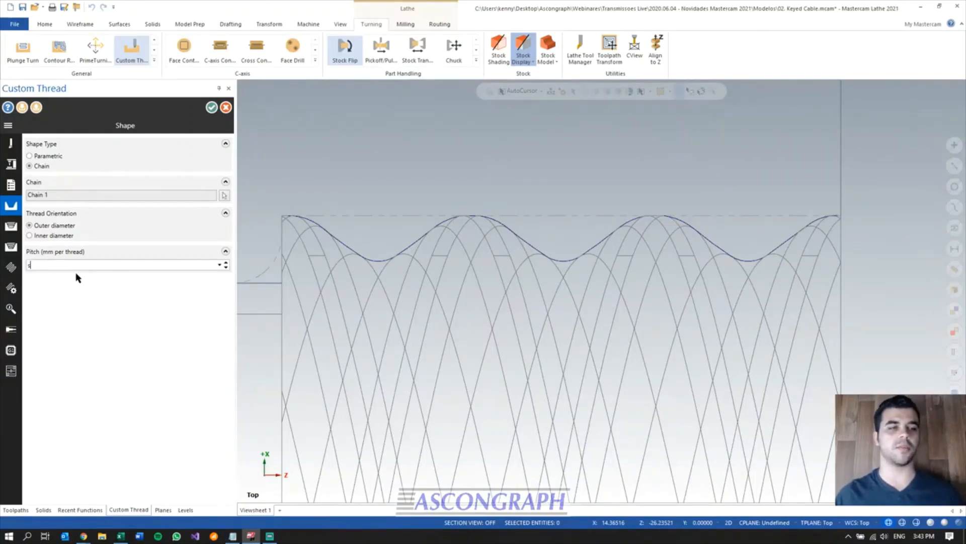
{"action": "type", "text": "s"}
{"action": "key", "text": "Return"}
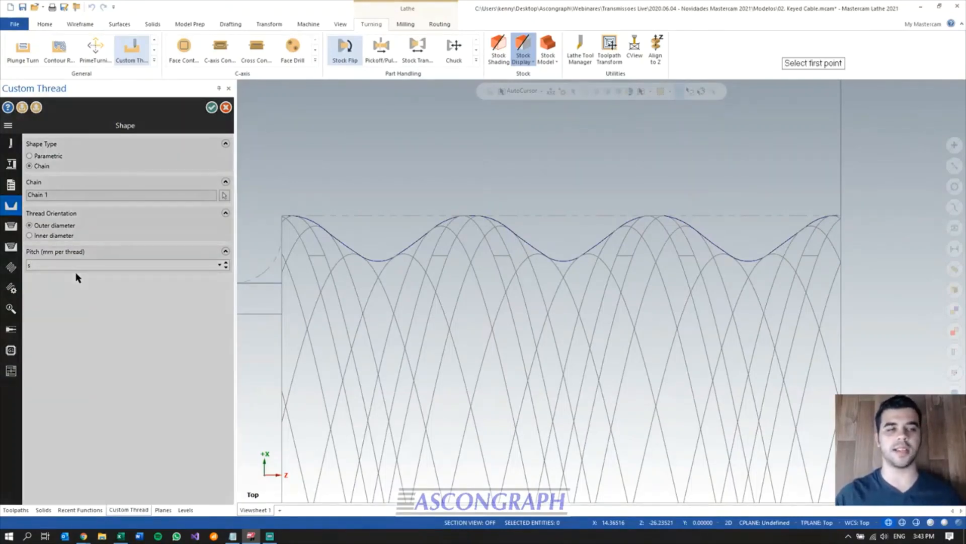
{"action": "scroll", "coordinate": [666, 212], "scroll_direction": "up", "scroll_amount": 2}
{"action": "scroll", "coordinate": [669, 221], "scroll_direction": "up", "scroll_amount": 1}
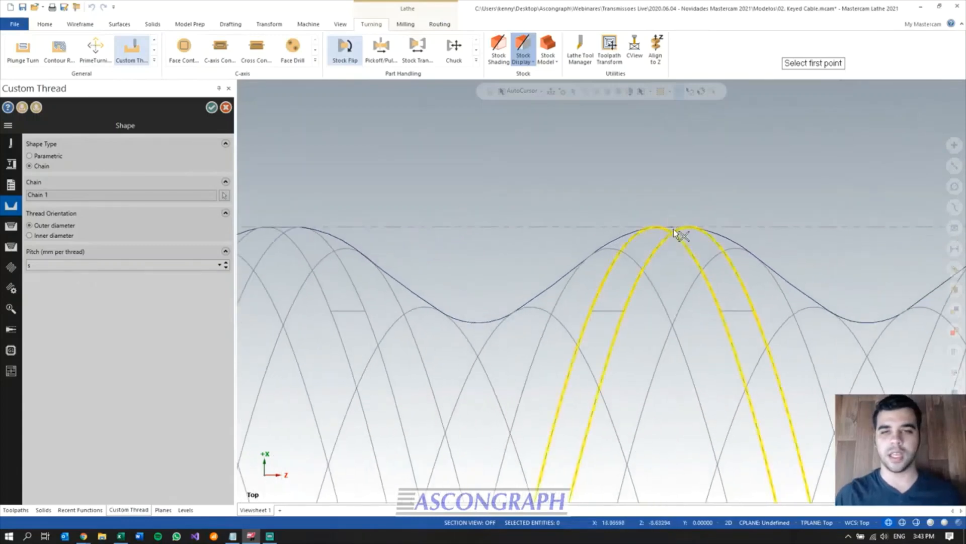
{"action": "left_click", "coordinate": [669, 227]}
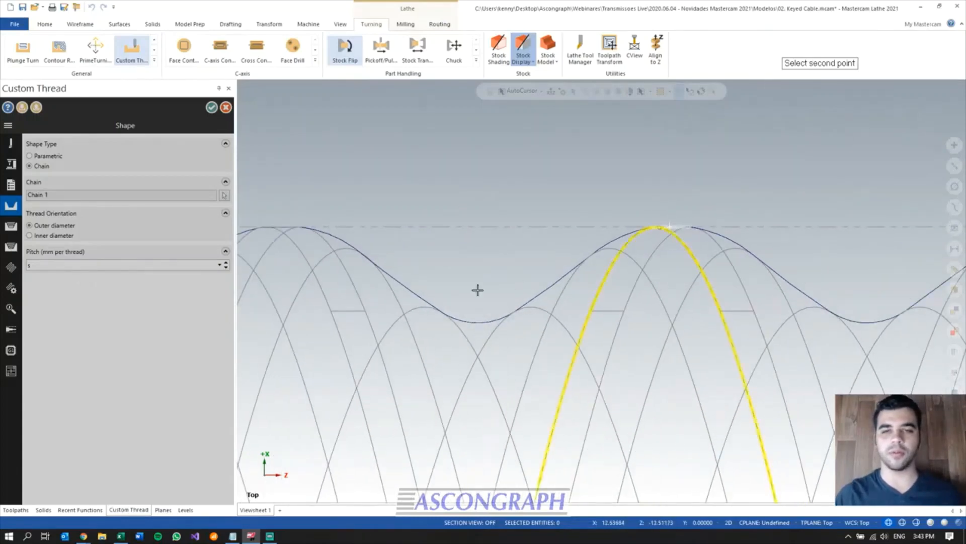
{"action": "left_click", "coordinate": [280, 227]}
{"action": "left_click", "coordinate": [54, 265]}
{"action": "key", "text": "Return"}
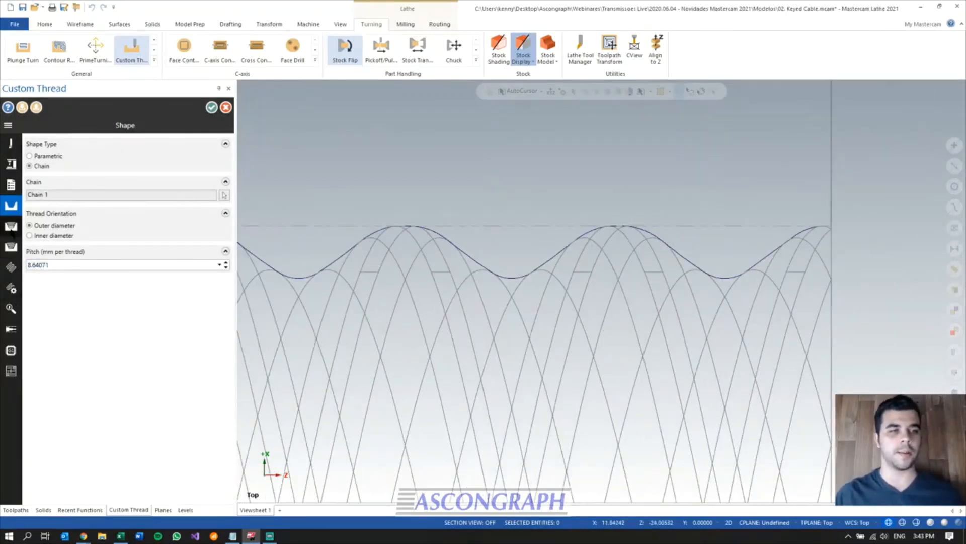
- In the rough motion settings, use a step amount of 0.5 and a cut depth of 0.5
{"action": "left_click", "coordinate": [11, 227]}
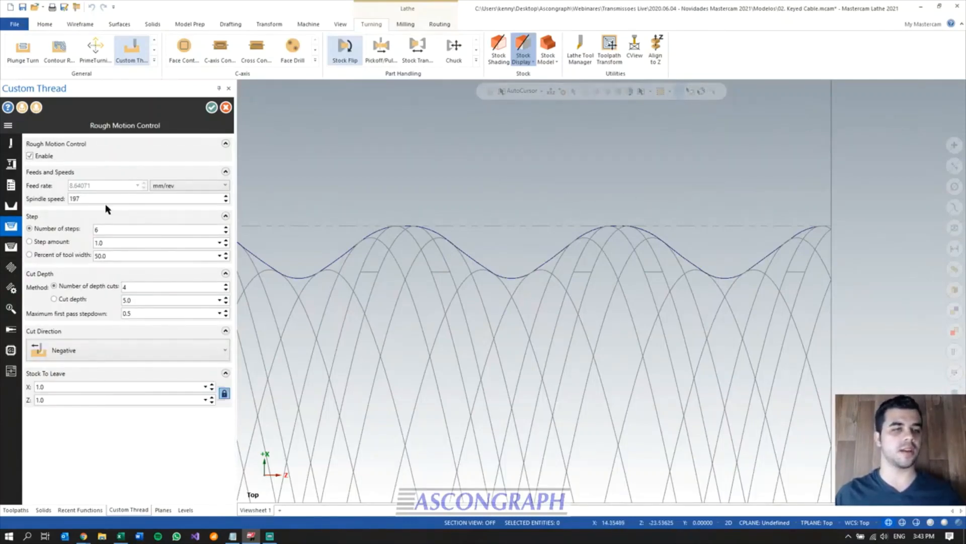
{"action": "left_click", "coordinate": [52, 242]}
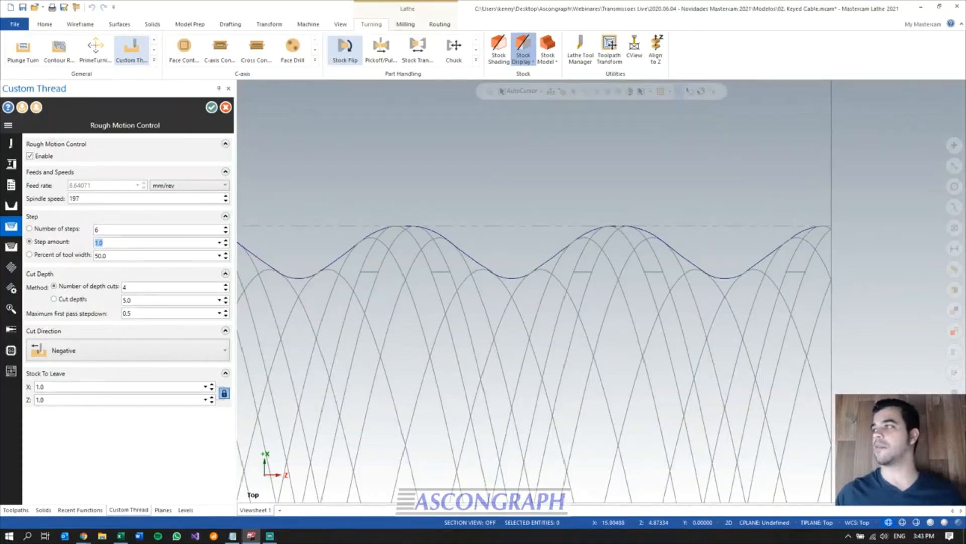
{"action": "key", "text": "BackSpace"}
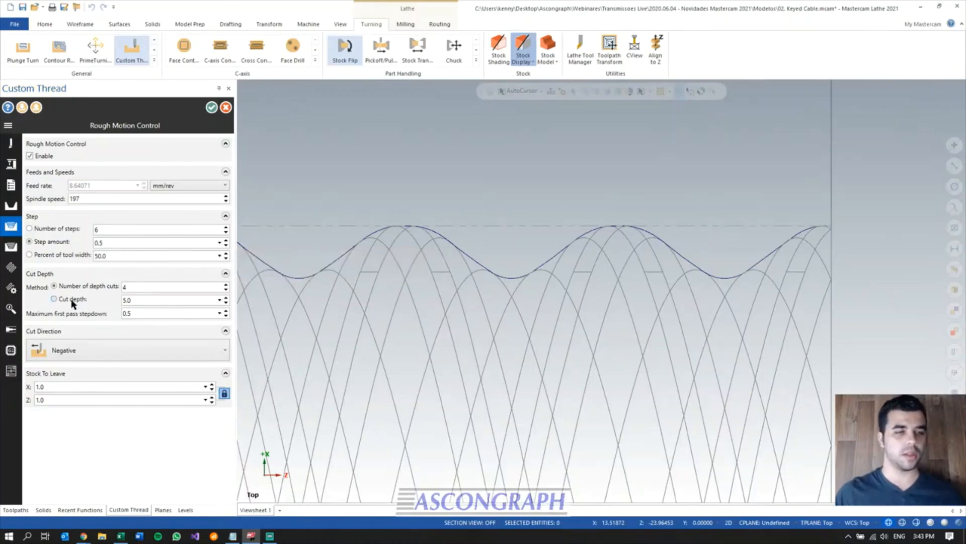
{"action": "left_click_drag", "start_coordinate": [144, 300], "coordinate": [107, 302]}
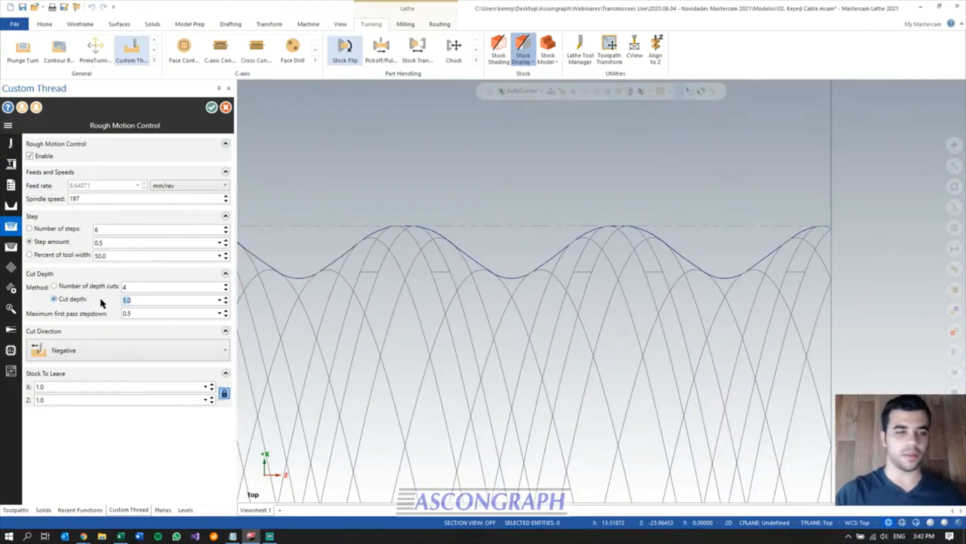
{"action": "left_click", "coordinate": [103, 302]}
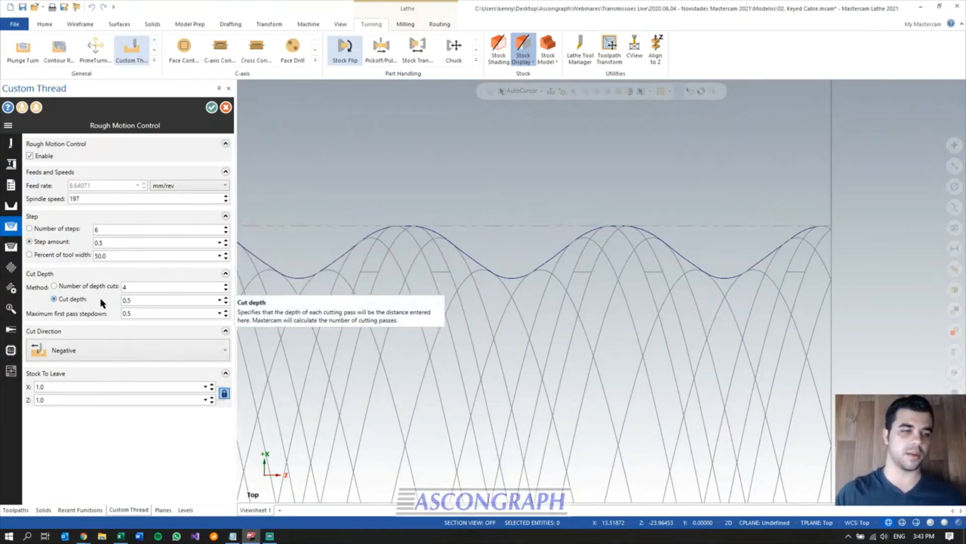
- Review the roughing cut direction options, keep Negative, and set the stock to leave to 0.5 in X and Z
{"action": "left_click", "coordinate": [92, 352]}
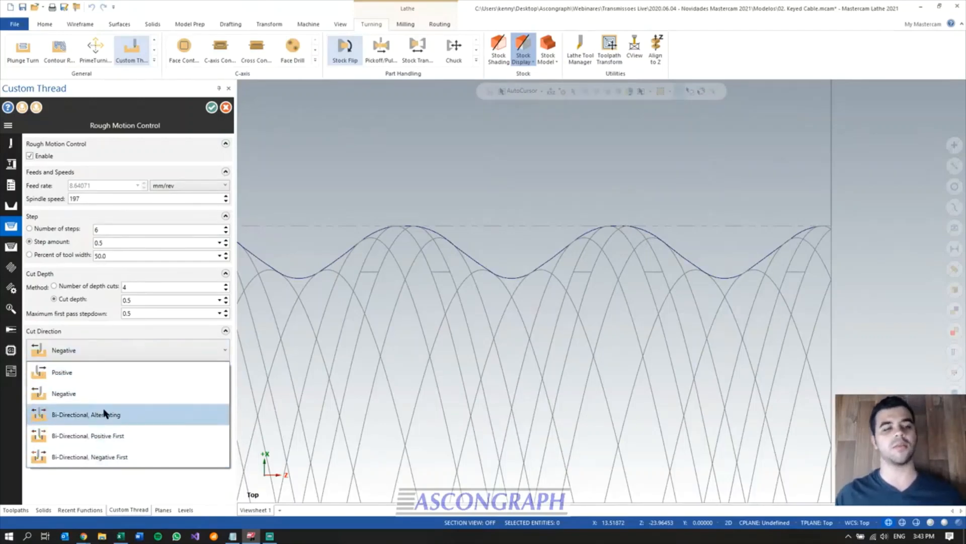
{"action": "left_click", "coordinate": [115, 356]}
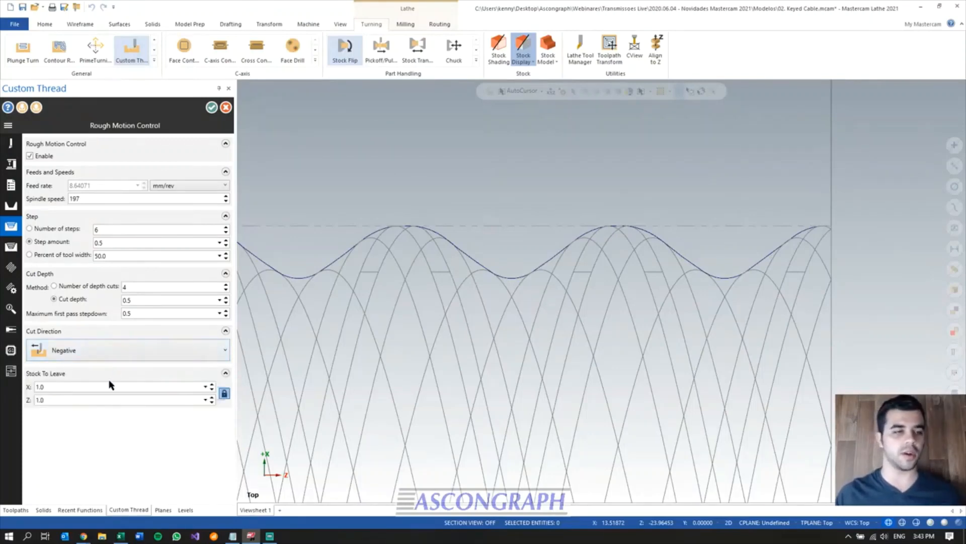
{"action": "left_click", "coordinate": [100, 386]}
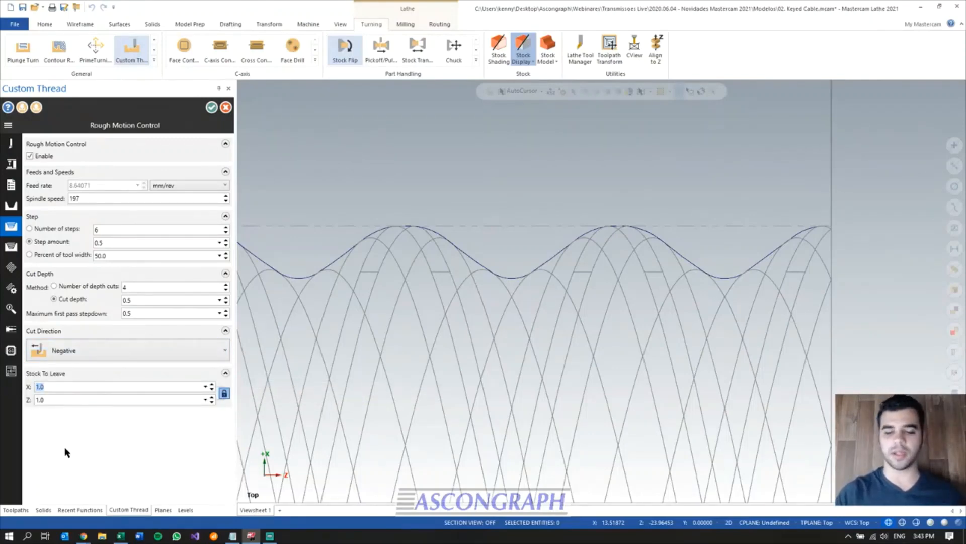
{"action": "type", "text": ".5"}
{"action": "key", "text": "Tab"}
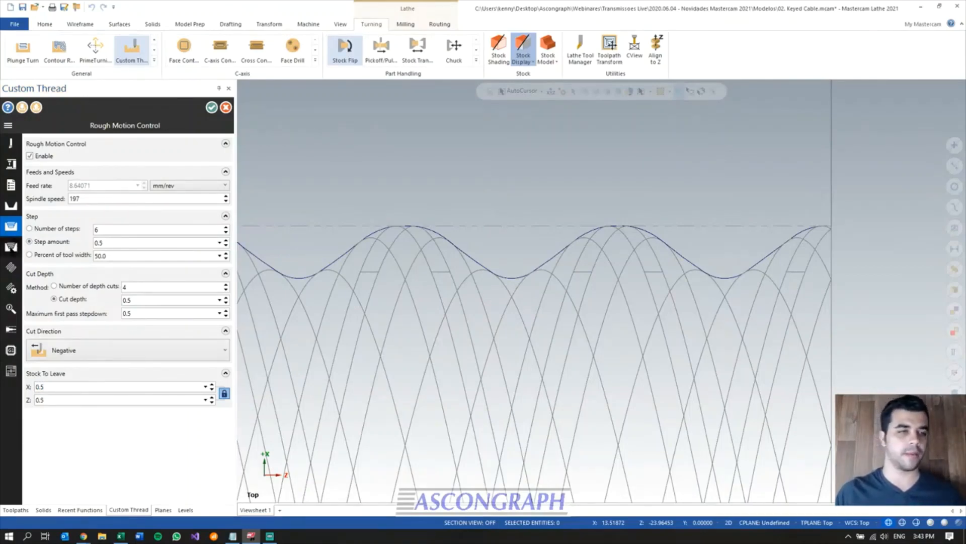
- In the finish motion settings, set the cut depth to 0.2 and the cut direction to Positive
{"action": "left_click", "coordinate": [10, 247]}
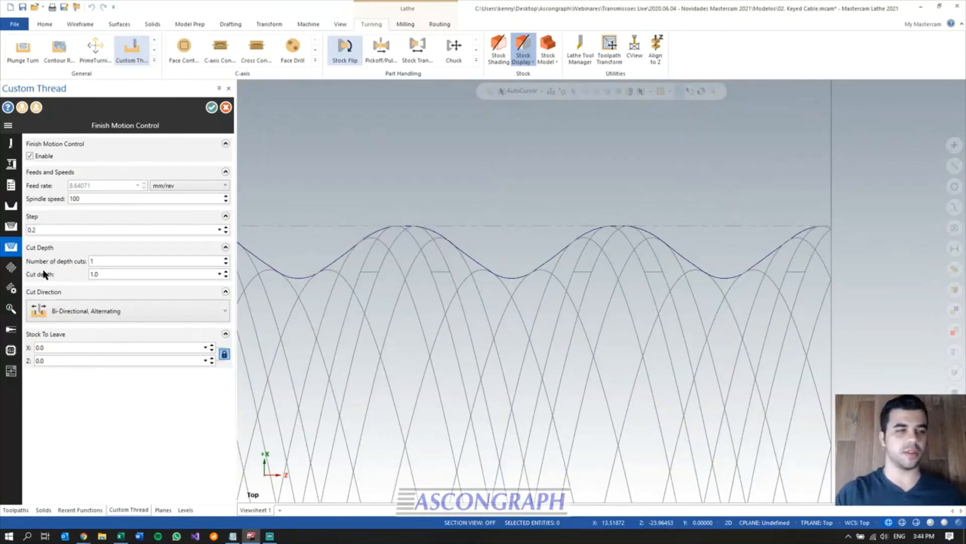
{"action": "key", "text": "Tab"}
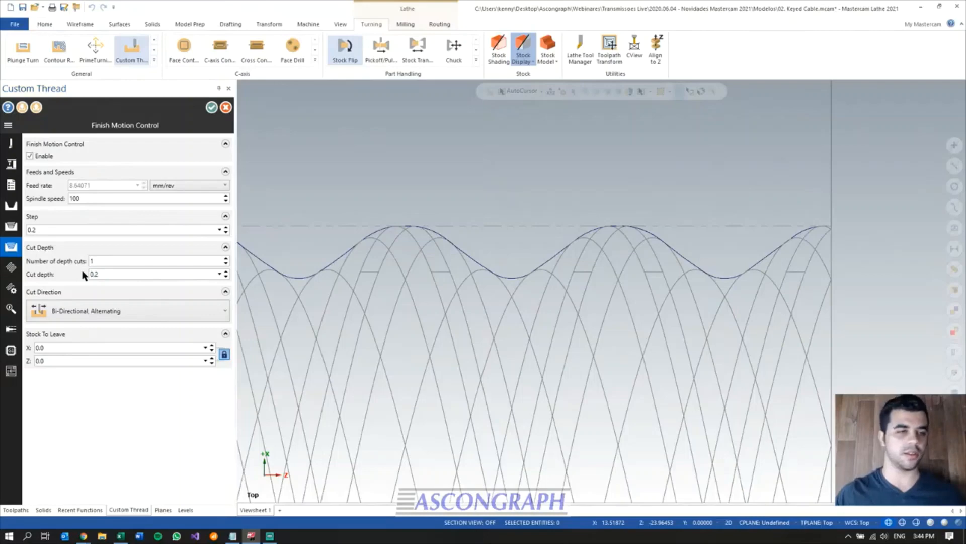
{"action": "left_click", "coordinate": [95, 311]}
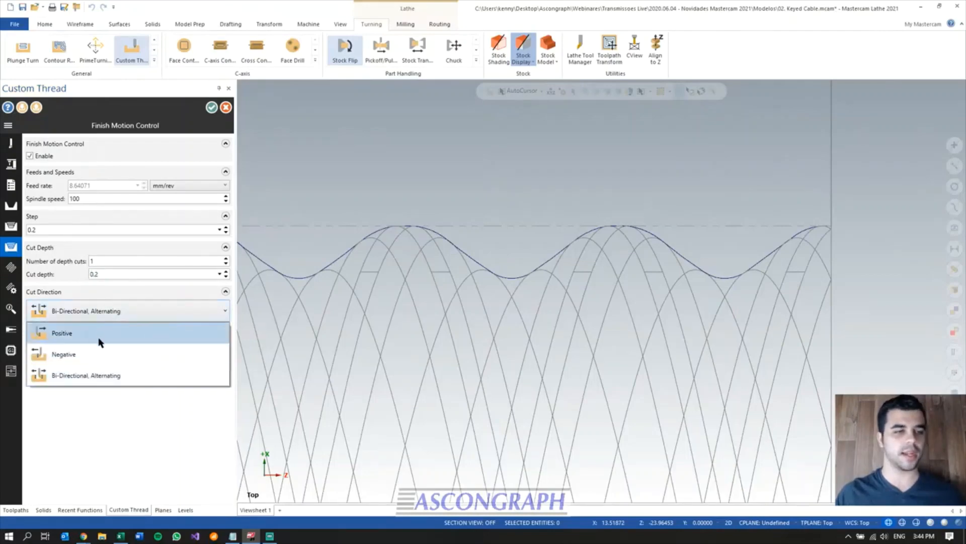
{"action": "left_click", "coordinate": [103, 333]}
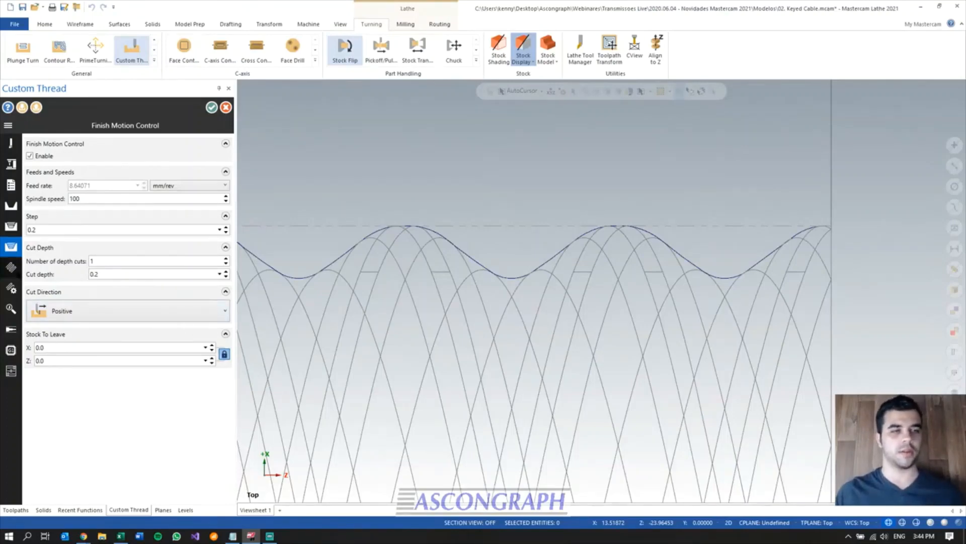
- In the basic motion settings, set the thread start position to 2.0 and the end position to -35.0
{"action": "left_click", "coordinate": [12, 269]}
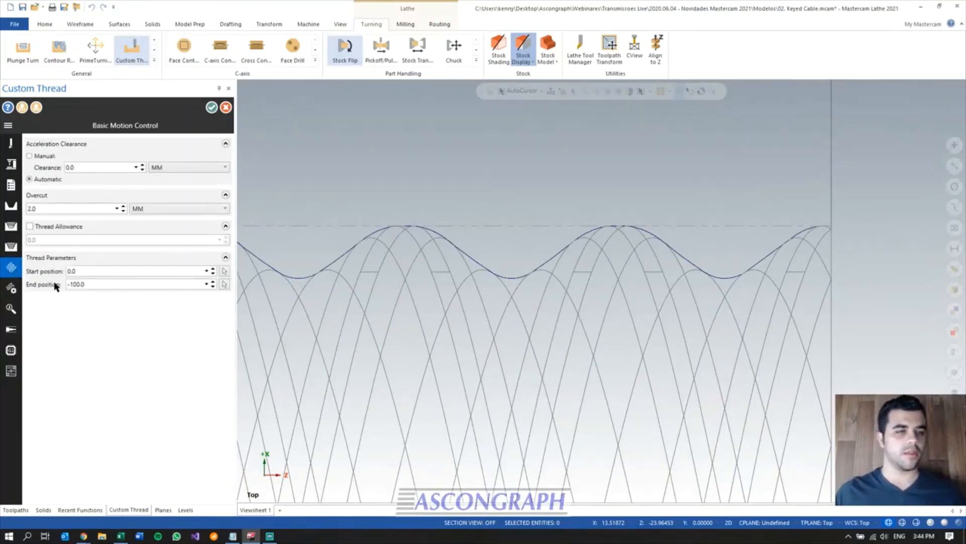
{"action": "scroll", "coordinate": [686, 171], "scroll_direction": "down", "scroll_amount": 4}
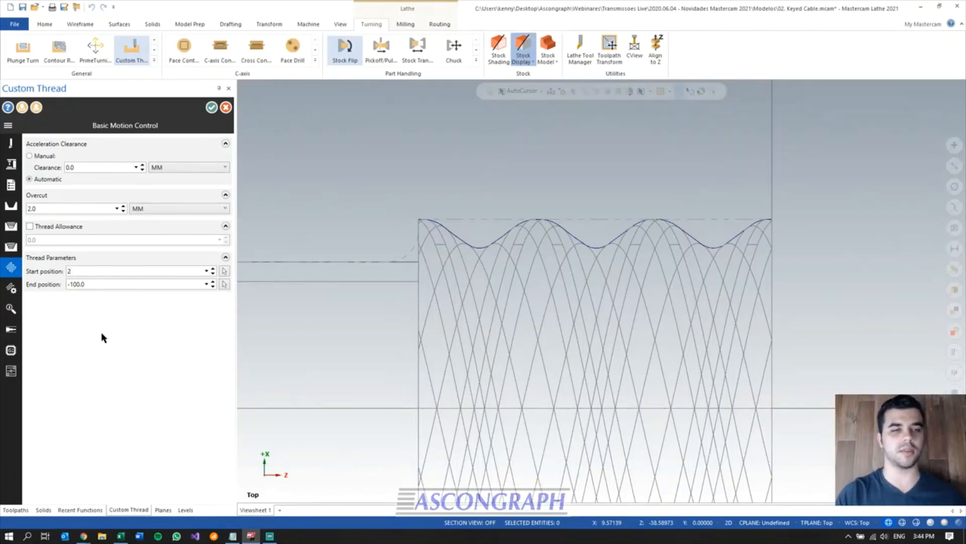
{"action": "left_click", "coordinate": [224, 284]}
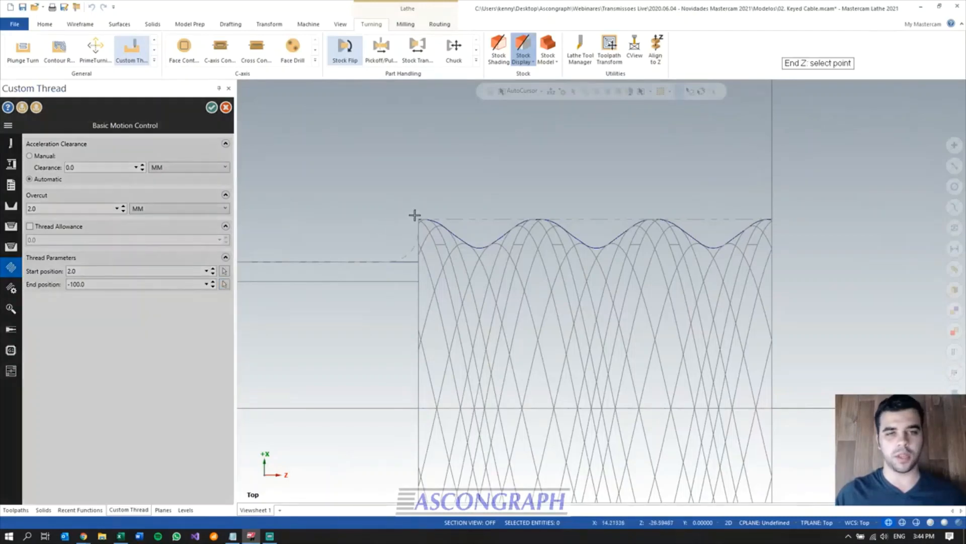
{"action": "left_click", "coordinate": [417, 220]}
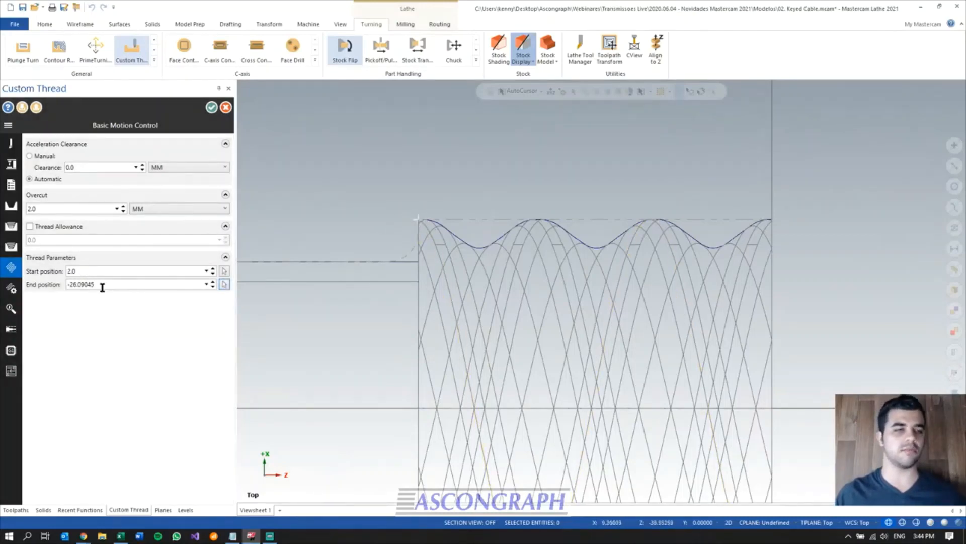
{"action": "left_click", "coordinate": [80, 285]}
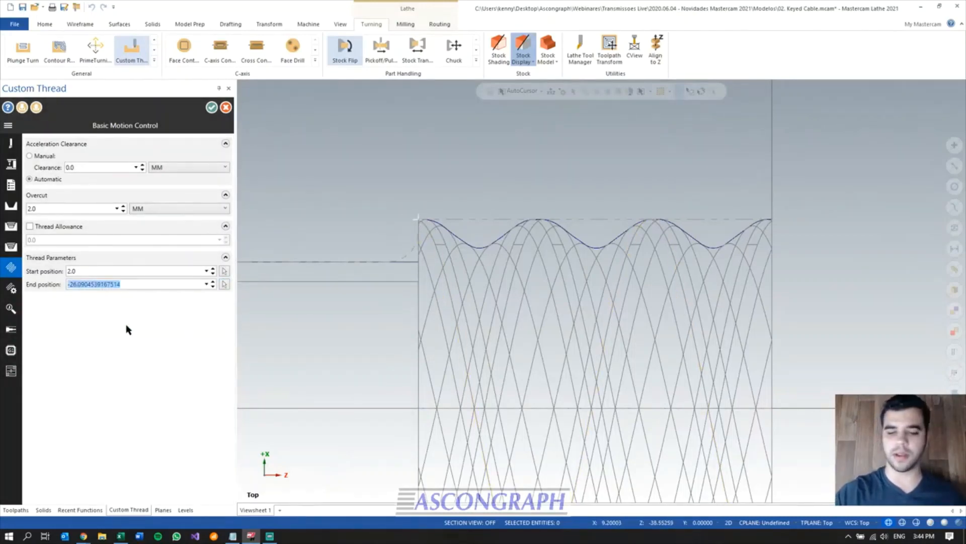
{"action": "type", "text": "-35.0"}
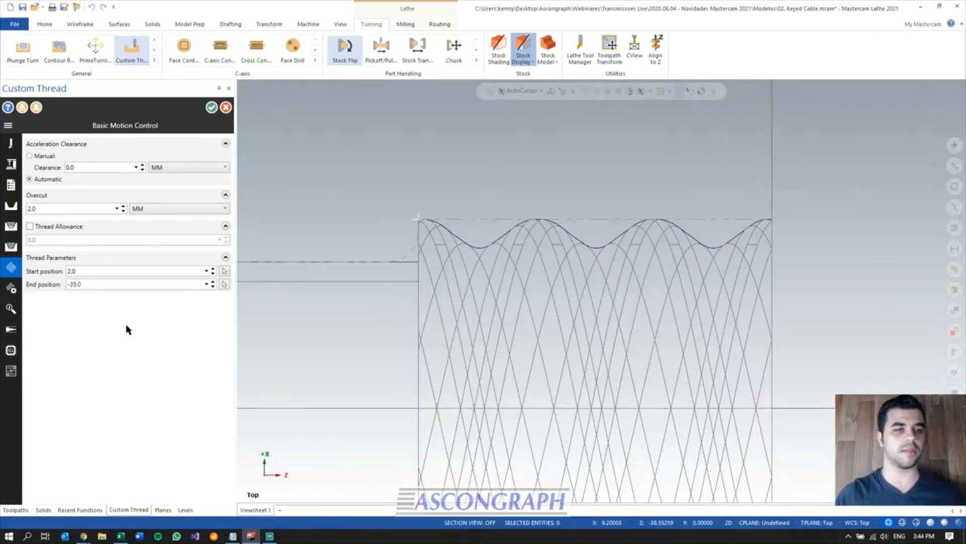
{"action": "scroll", "coordinate": [464, 183], "scroll_direction": "down", "scroll_amount": 3}
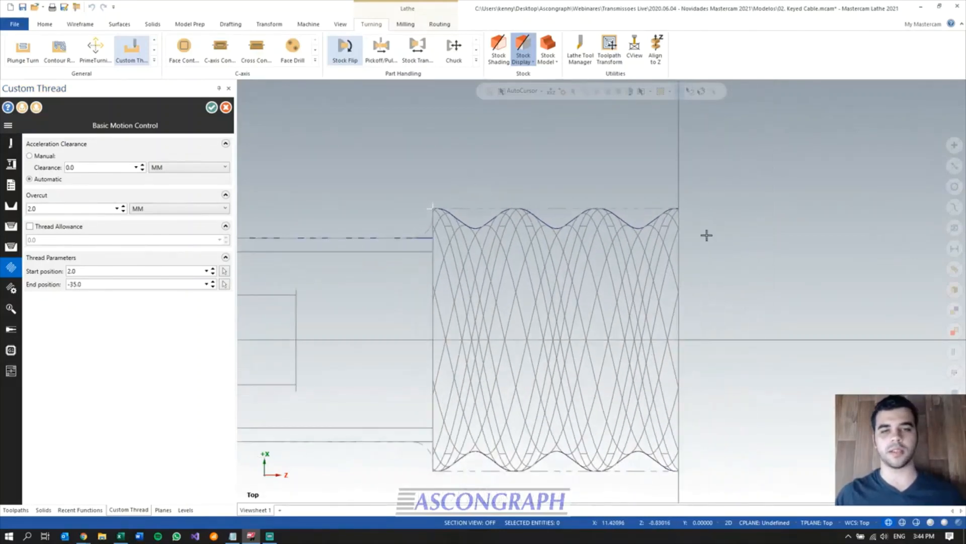
{"action": "scroll", "coordinate": [793, 216], "scroll_direction": "down", "scroll_amount": 1}
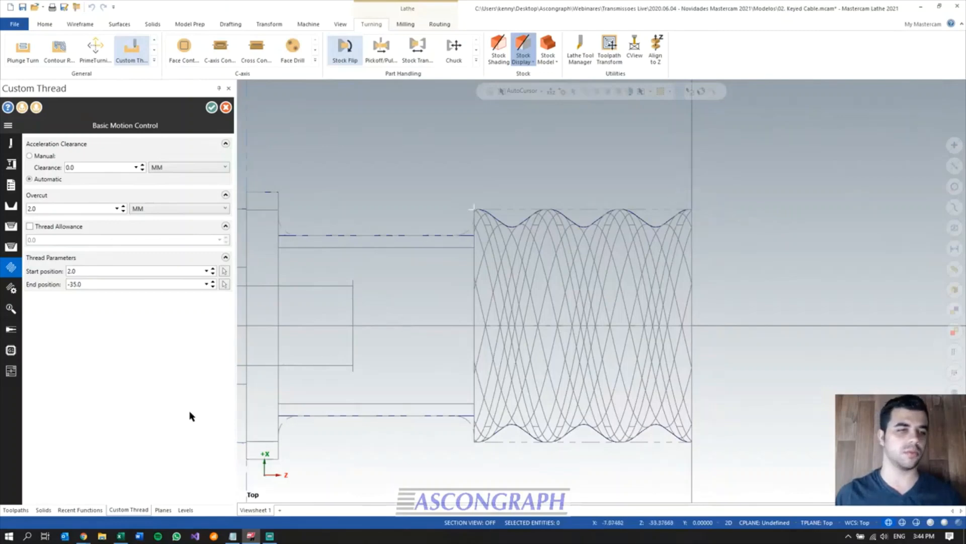
- Enable multi-start threading with 2 starts, roughing and finishing each start, with the first start closest to the part
{"action": "left_click", "coordinate": [11, 288]}
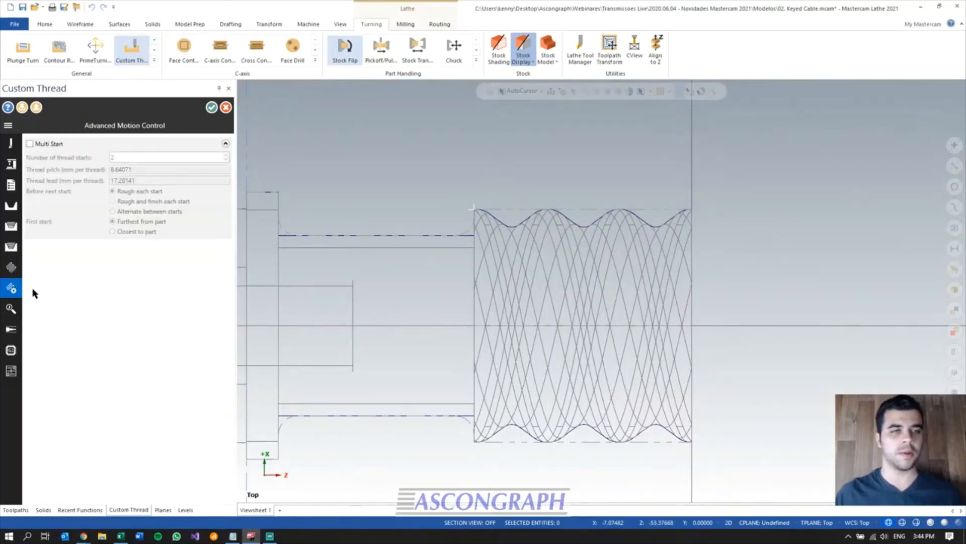
{"action": "left_click", "coordinate": [30, 143]}
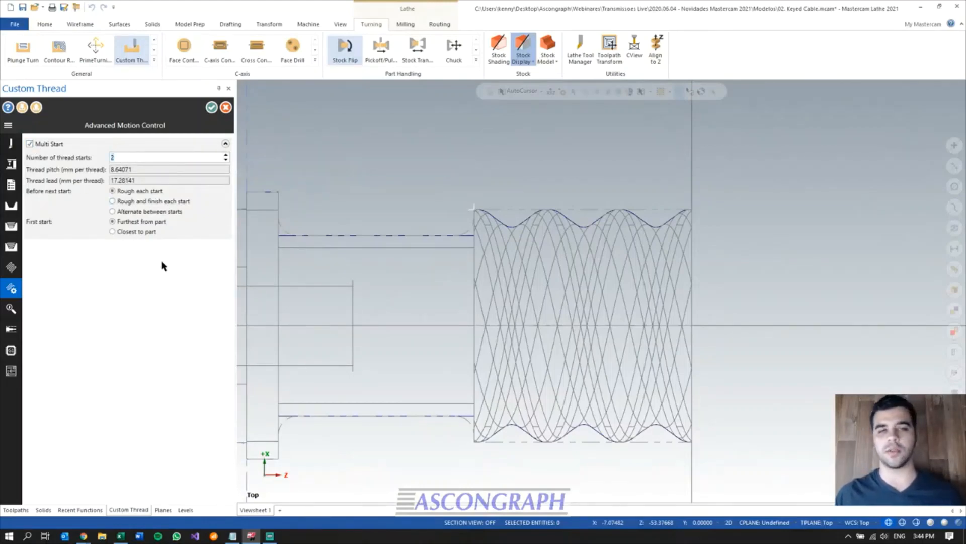
{"action": "mouse_move", "coordinate": [127, 193]}
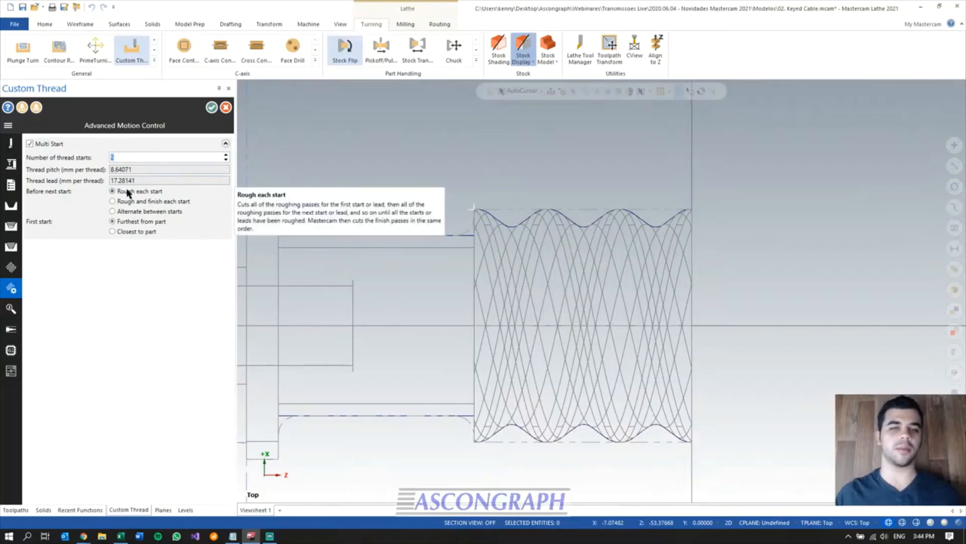
{"action": "mouse_move", "coordinate": [692, 259]}
{"action": "middle_mouse_down"}
{"action": "mouse_move", "coordinate": [683, 263]}
{"action": "mouse_move", "coordinate": [703, 268]}
{"action": "middle_mouse_up"}
{"action": "key", "text": "alt+1"}
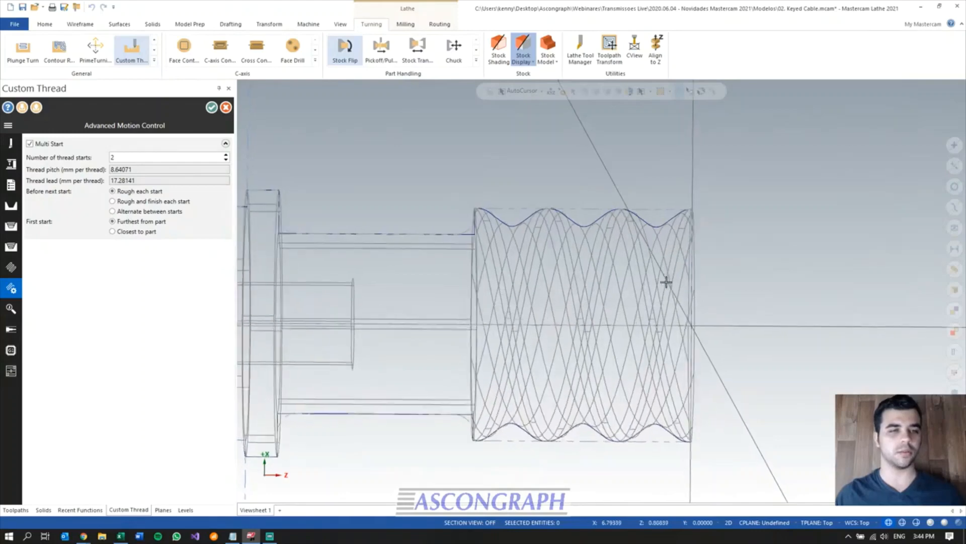
{"action": "left_click", "coordinate": [130, 202]}
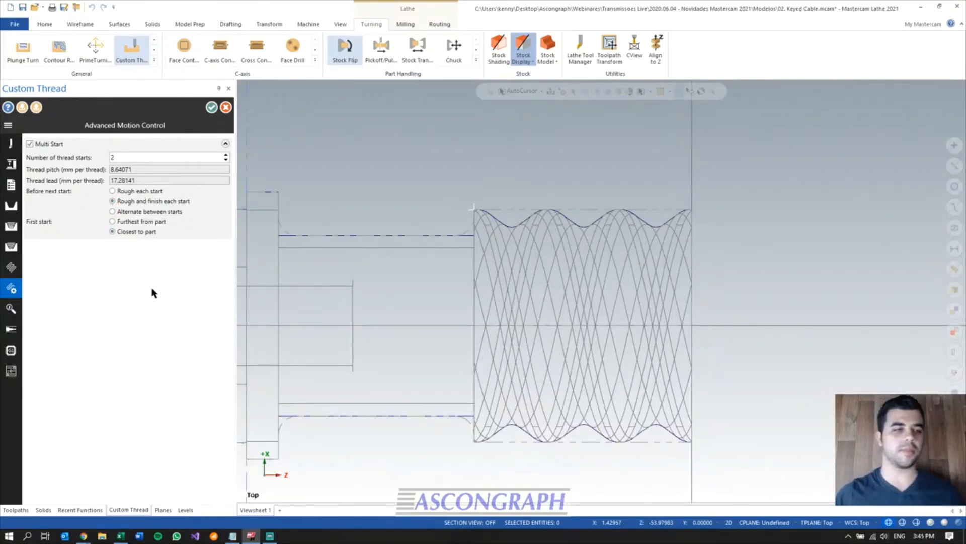
- Shade the model and generate the custom thread toolpath with the current settings, checking its passes along the threaded end
{"action": "key", "text": "alt+s"}
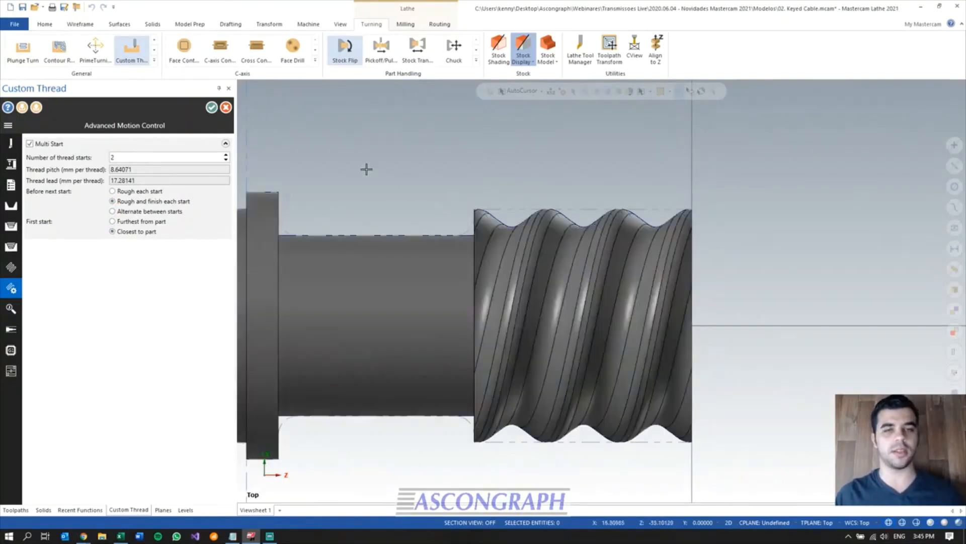
{"action": "left_click", "coordinate": [212, 108]}
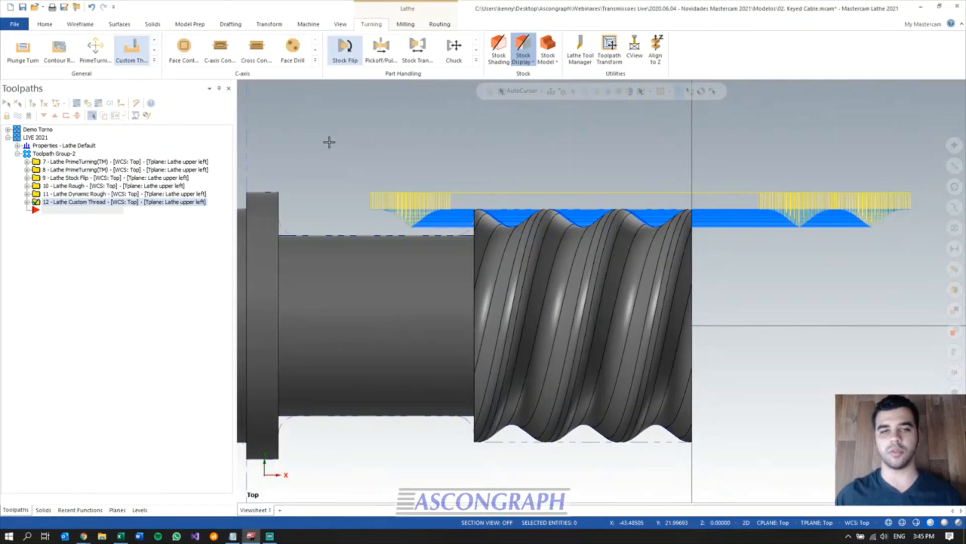
{"action": "scroll", "coordinate": [874, 218], "scroll_direction": "up", "scroll_amount": 2}
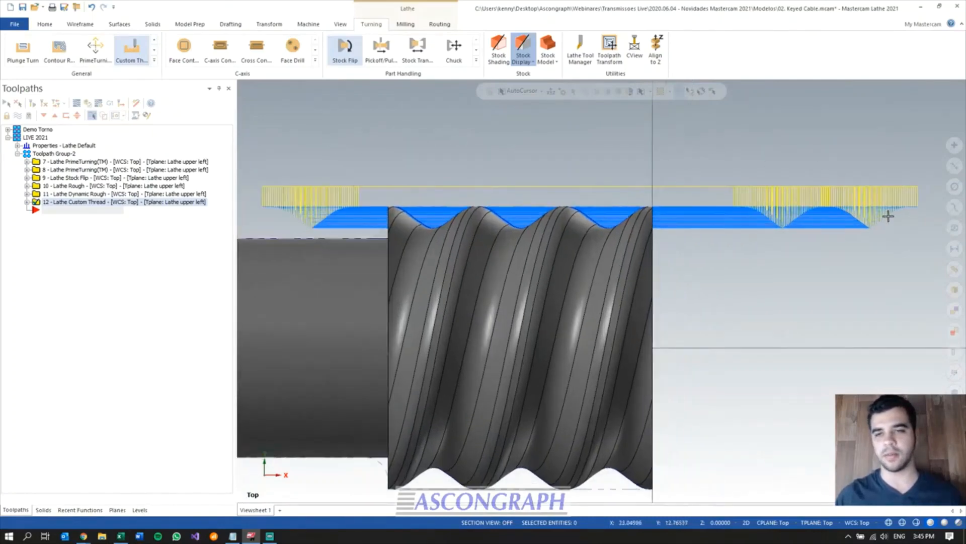
{"action": "scroll", "coordinate": [914, 186], "scroll_direction": "down", "scroll_amount": 2}
{"action": "scroll", "coordinate": [881, 319], "scroll_direction": "down", "scroll_amount": 1}
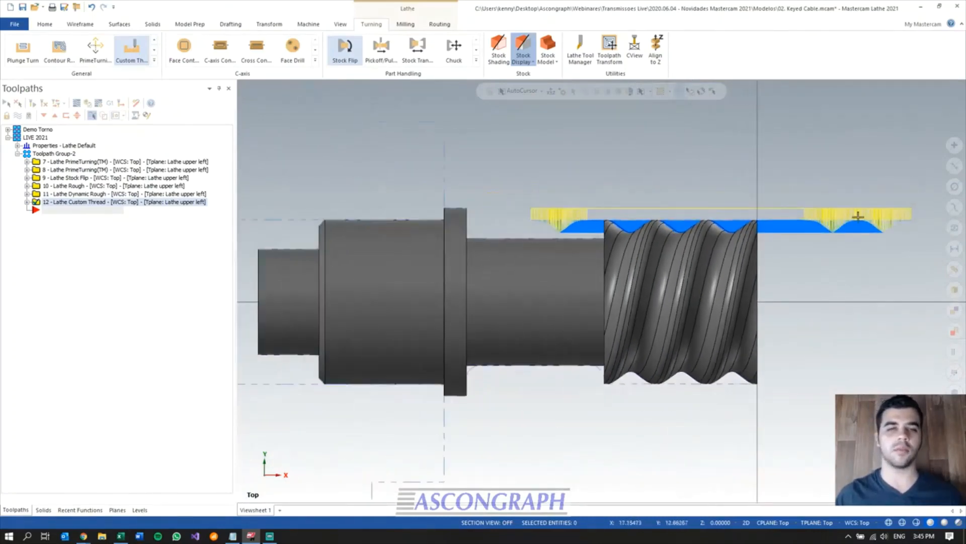
{"action": "scroll", "coordinate": [873, 202], "scroll_direction": "down", "scroll_amount": 1}
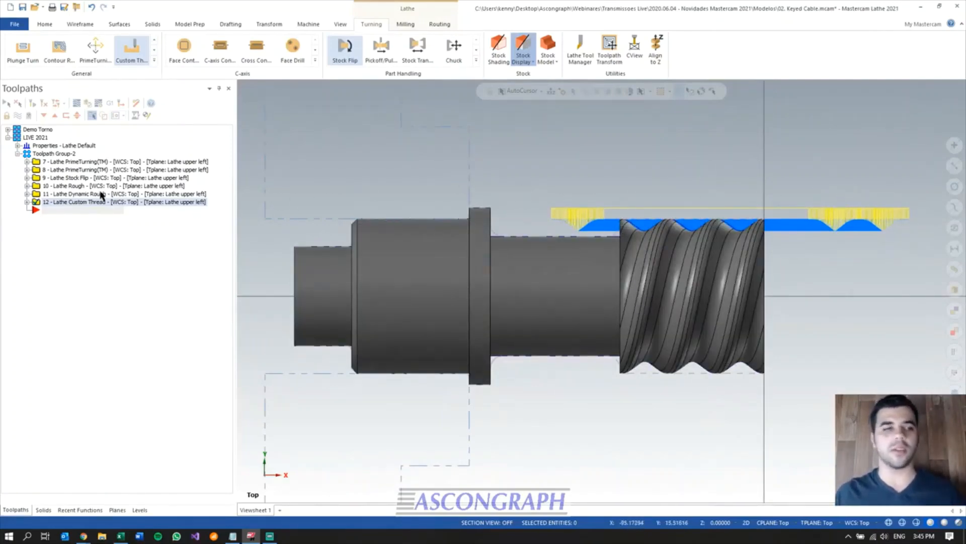
- Select all operations in Toolpath Group-2 and run their verification simulation from the start
{"action": "left_click", "coordinate": [53, 153]}
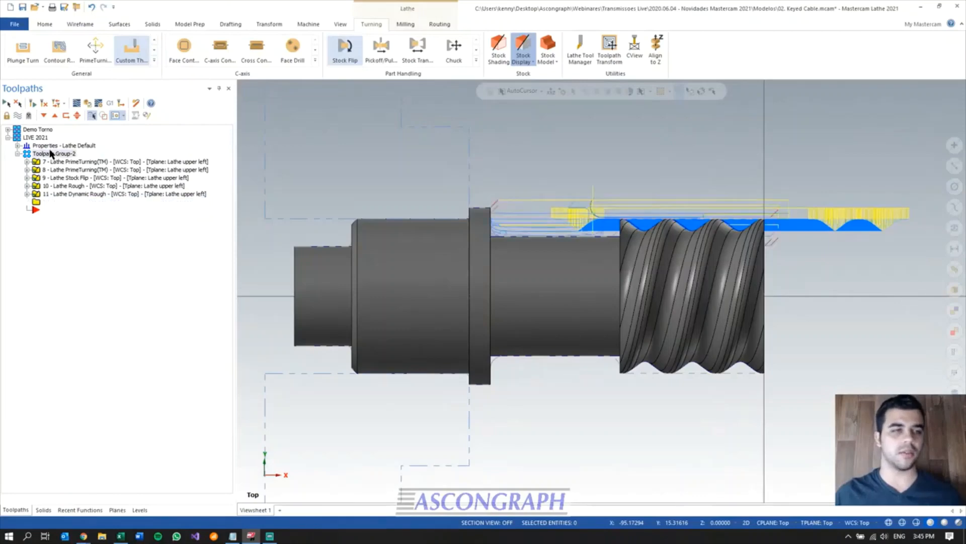
{"action": "left_click", "coordinate": [88, 103]}
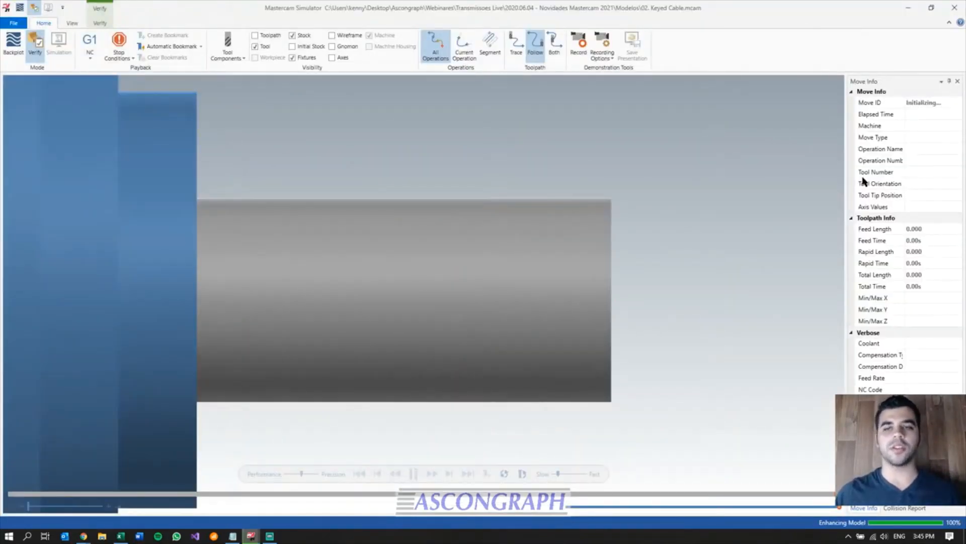
{"action": "scroll", "coordinate": [747, 223], "scroll_direction": "down", "scroll_amount": 2}
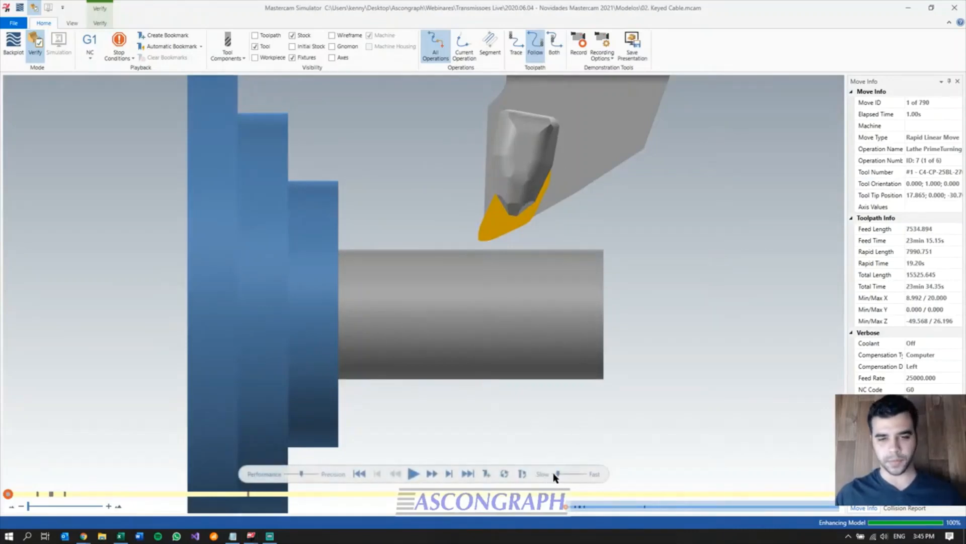
{"action": "left_click", "coordinate": [413, 474]}
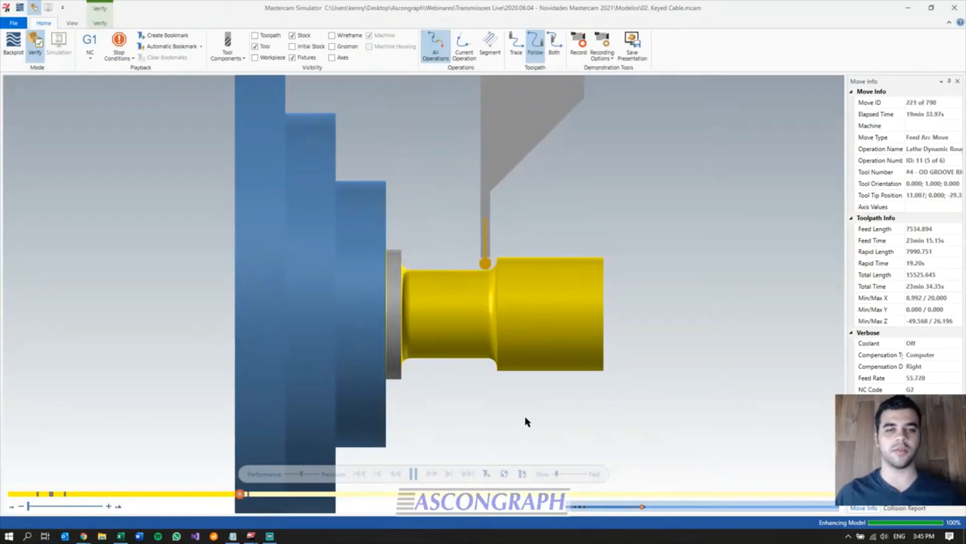
- Watch the custom thread being cut, slowing the simulation and then raising its playback speed for the remaining passes
{"action": "scroll", "coordinate": [555, 346], "scroll_direction": "up", "scroll_amount": 1}
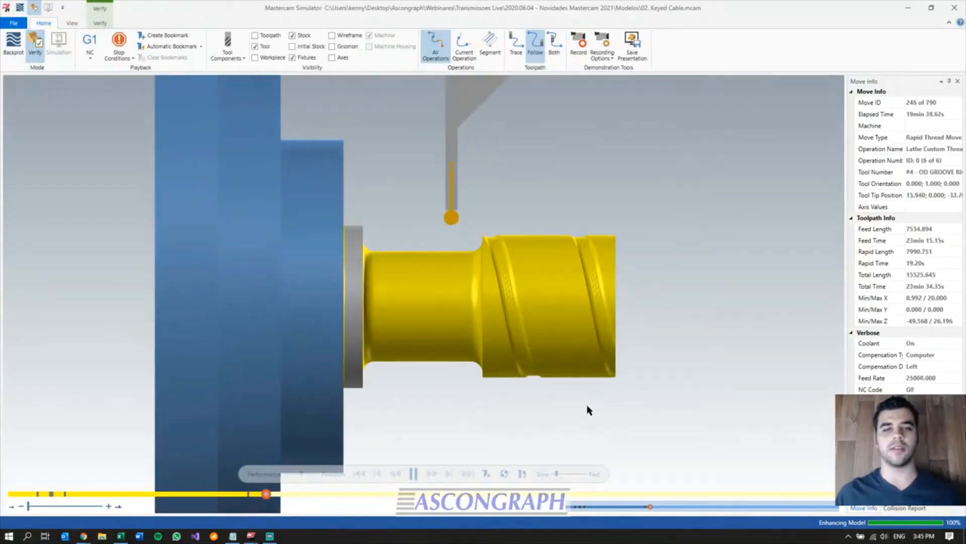
{"action": "scroll", "coordinate": [586, 407], "scroll_direction": "down", "scroll_amount": 1}
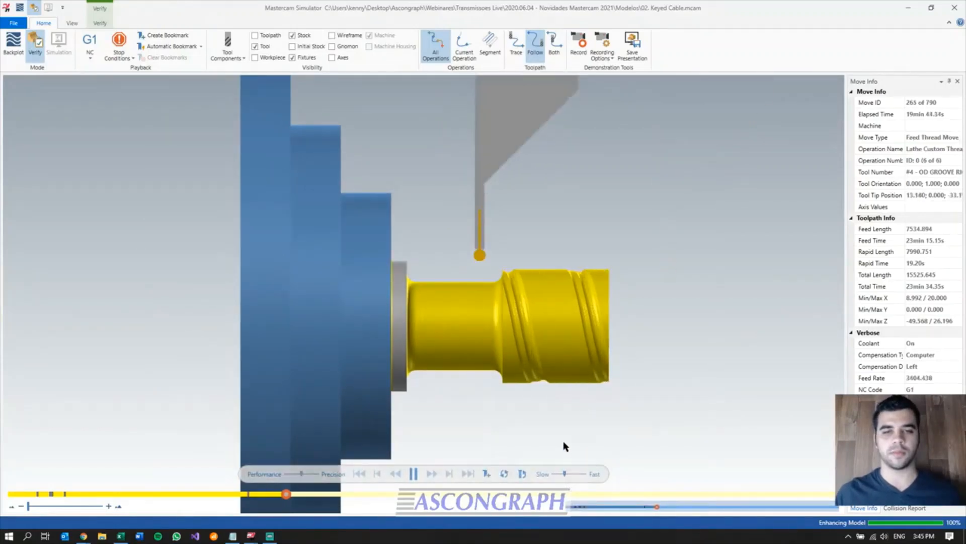
{"action": "left_click", "coordinate": [560, 475]}
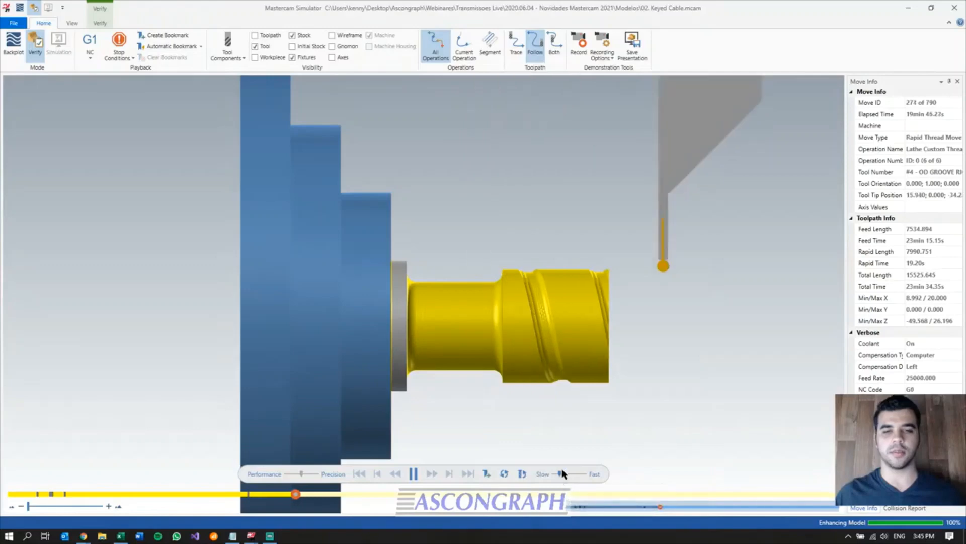
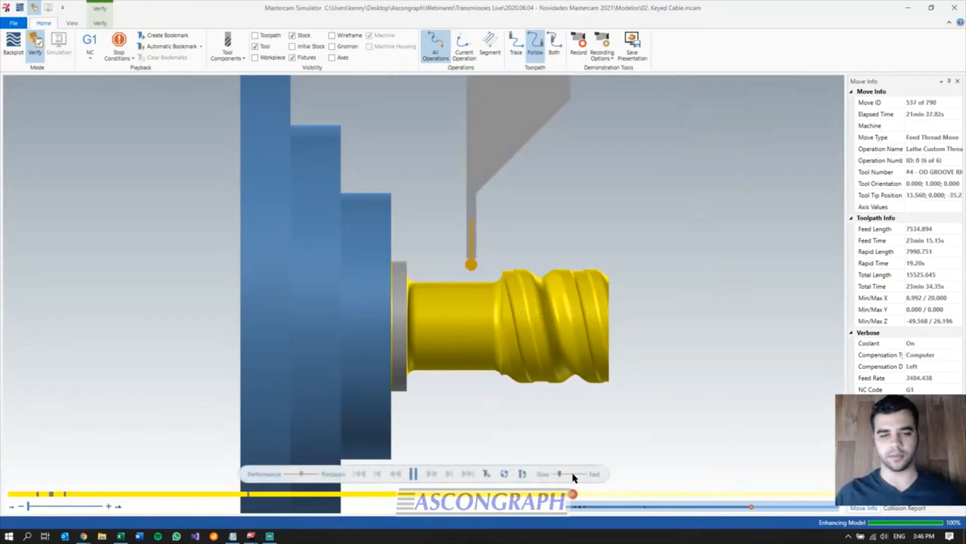
{"action": "left_click_drag", "start_coordinate": [559, 473], "coordinate": [574, 476]}
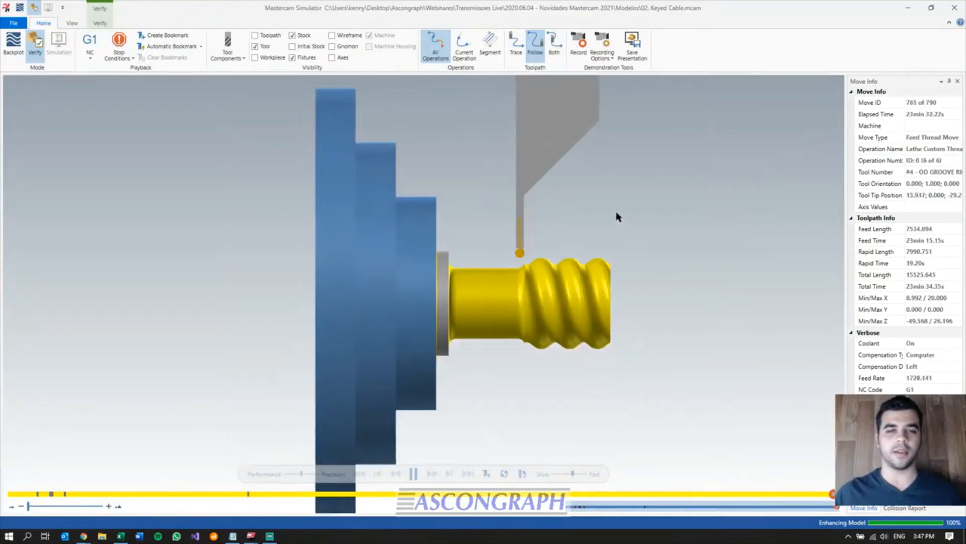
- Examine the simulated thread from several angles, then close the simulator and return the turning model to the top view
{"action": "scroll", "coordinate": [604, 280], "scroll_direction": "up", "scroll_amount": 3}
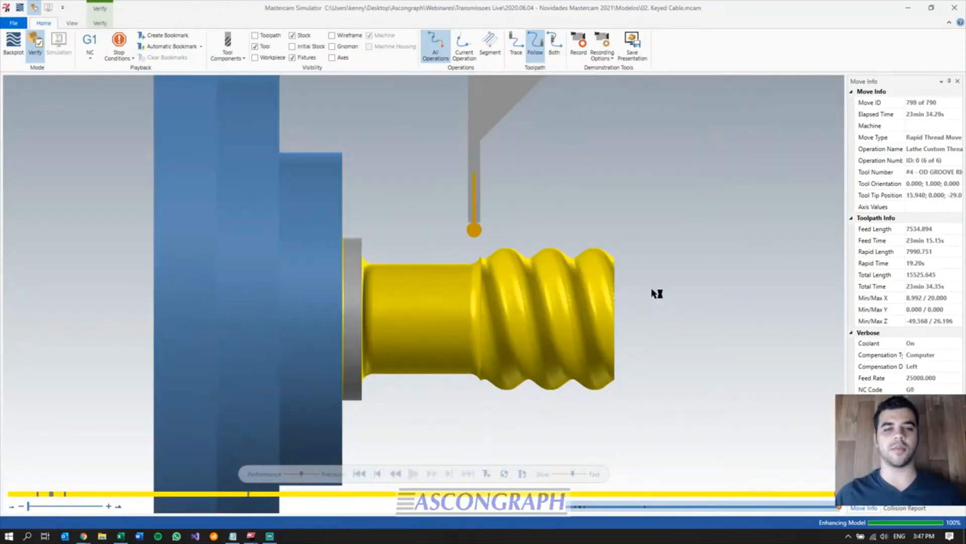
{"action": "scroll", "coordinate": [549, 293], "scroll_direction": "down", "scroll_amount": 1}
{"action": "mouse_move", "coordinate": [529, 298]}
{"action": "left_mouse_down"}
{"action": "mouse_move", "coordinate": [529, 328]}
{"action": "mouse_move", "coordinate": [525, 272]}
{"action": "mouse_move", "coordinate": [528, 294]}
{"action": "left_mouse_up"}
{"action": "scroll", "coordinate": [524, 248], "scroll_direction": "up", "scroll_amount": 5}
{"action": "scroll", "coordinate": [549, 256], "scroll_direction": "down", "scroll_amount": 1}
{"action": "mouse_move", "coordinate": [559, 273]}
{"action": "middle_mouse_down"}
{"action": "mouse_move", "coordinate": [543, 265]}
{"action": "mouse_move", "coordinate": [556, 294]}
{"action": "mouse_move", "coordinate": [546, 237]}
{"action": "mouse_move", "coordinate": [552, 282]}
{"action": "middle_mouse_up"}
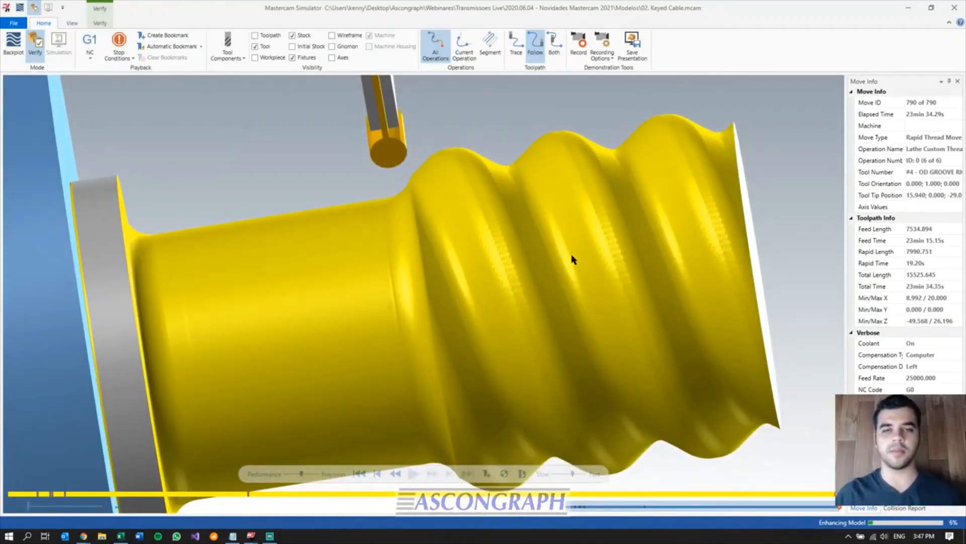
{"action": "middle_click_drag", "start_coordinate": [571, 258], "coordinate": [583, 287]}
{"action": "mouse_move", "coordinate": [633, 264]}
{"action": "middle_mouse_down"}
{"action": "mouse_move", "coordinate": [628, 244]}
{"action": "mouse_move", "coordinate": [624, 252]}
{"action": "mouse_move", "coordinate": [645, 261]}
{"action": "mouse_move", "coordinate": [631, 240]}
{"action": "mouse_move", "coordinate": [635, 247]}
{"action": "middle_mouse_up"}
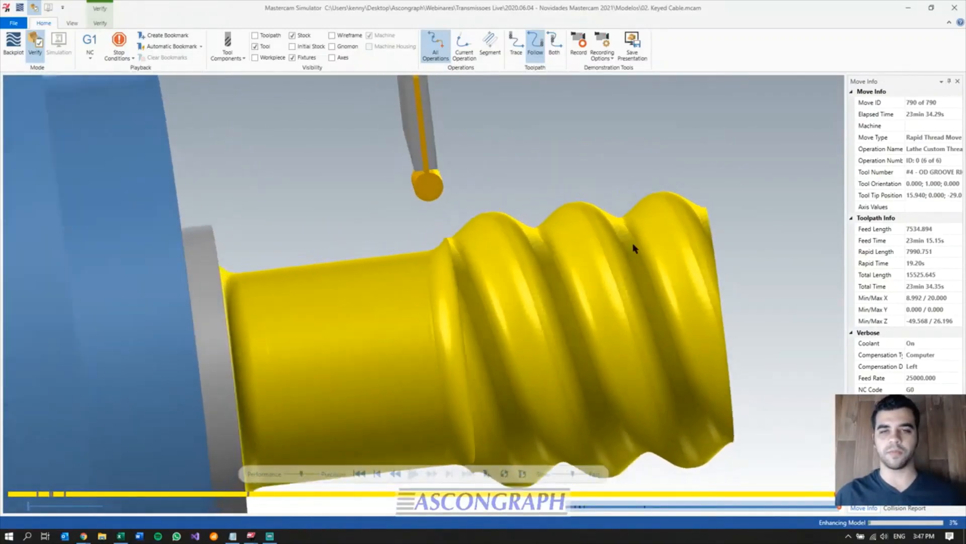
{"action": "scroll", "coordinate": [621, 258], "scroll_direction": "down", "scroll_amount": 2}
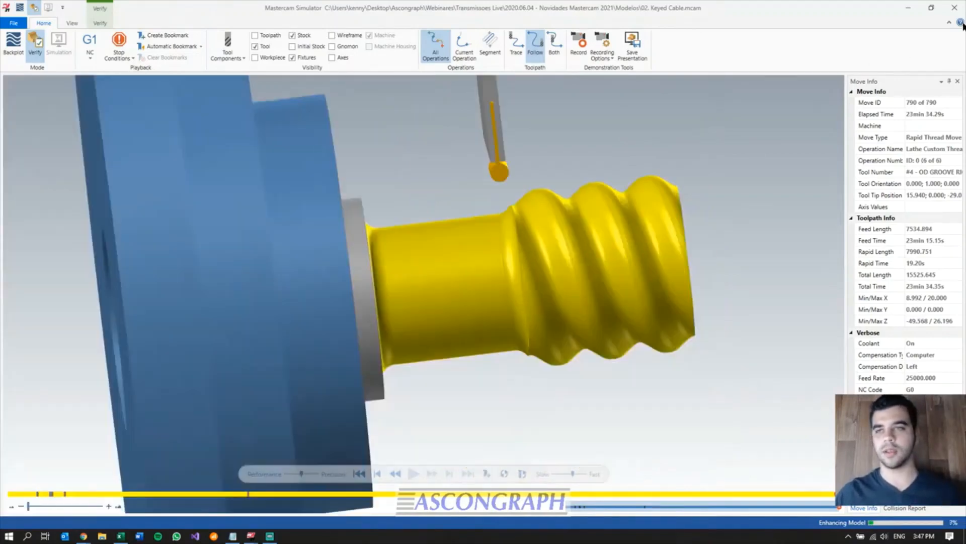
{"action": "left_click", "coordinate": [955, 7]}
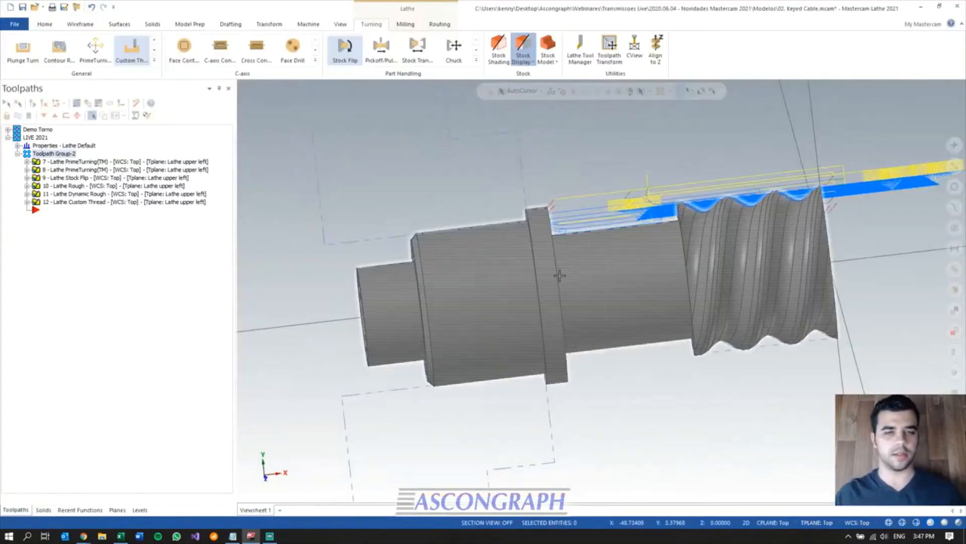
{"action": "key", "text": "alt+1"}
{"action": "scroll", "coordinate": [818, 306], "scroll_direction": "up", "scroll_amount": 2}
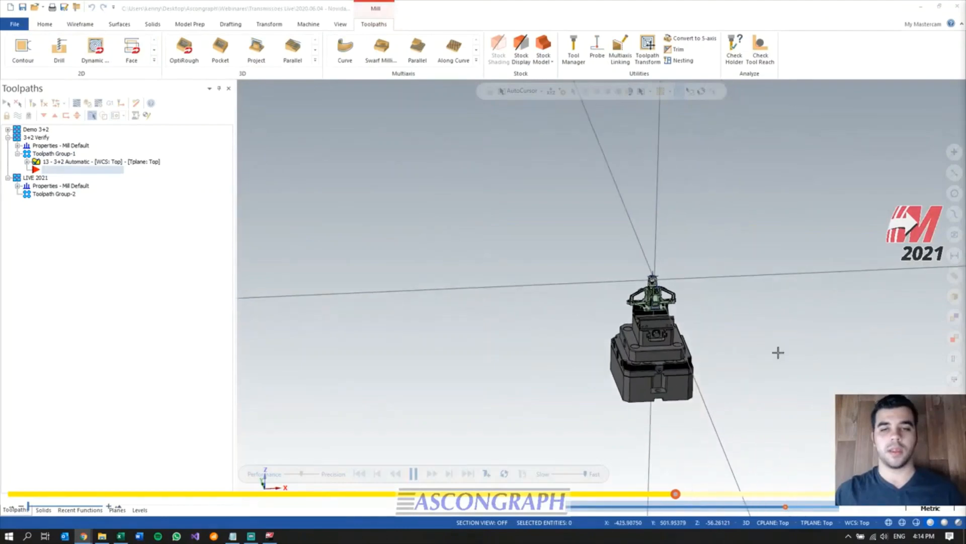
- Show the milling part and its vise fixture in isometric view and look closely at the bracket
{"action": "scroll", "coordinate": [619, 327], "scroll_direction": "up", "scroll_amount": 3}
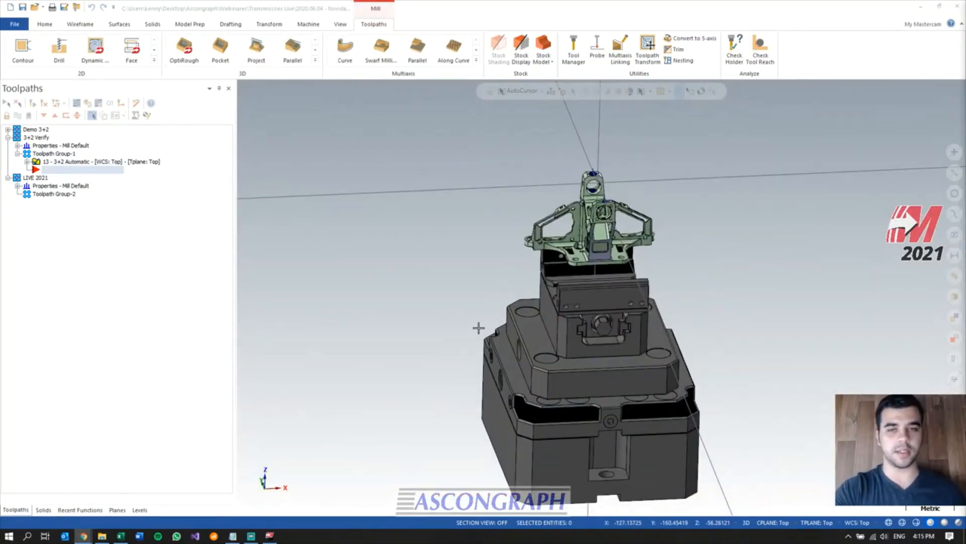
{"action": "left_click", "coordinate": [437, 264]}
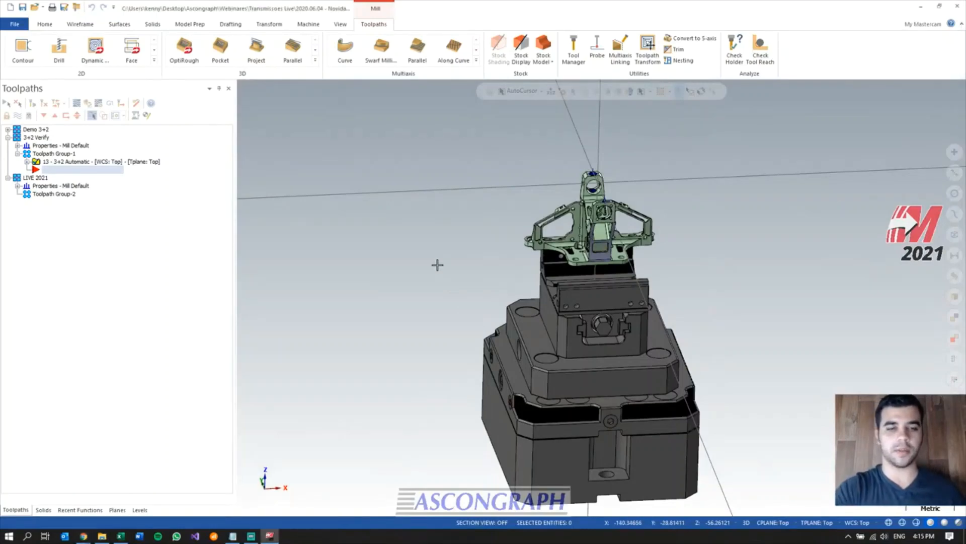
{"action": "key", "text": "alt+7"}
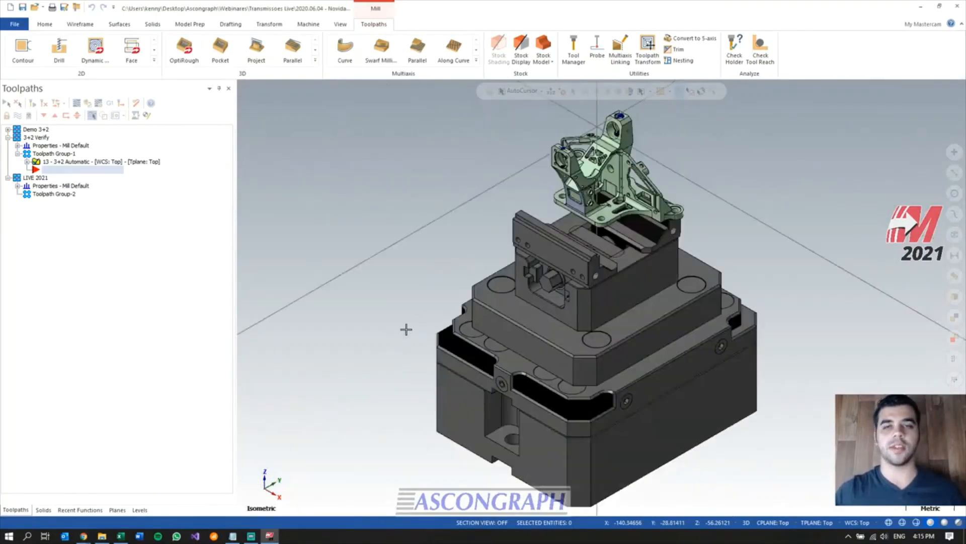
{"action": "scroll", "coordinate": [406, 329], "scroll_direction": "down", "scroll_amount": 1}
{"action": "scroll", "coordinate": [603, 120], "scroll_direction": "up", "scroll_amount": 4}
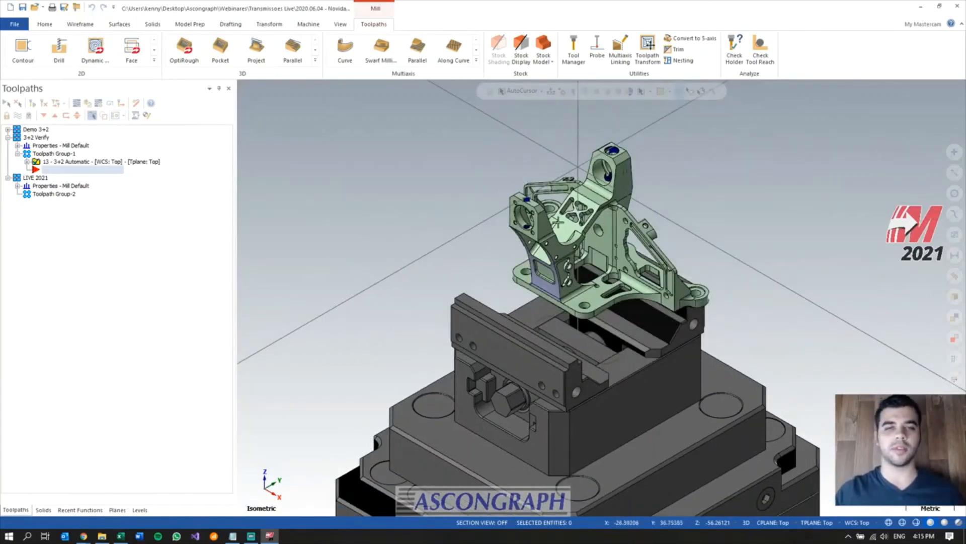
- Display the toolpath of the 3+2 Automatic operation in the 3+2 Verify group and examine it around the bracket
{"action": "left_click", "coordinate": [77, 103]}
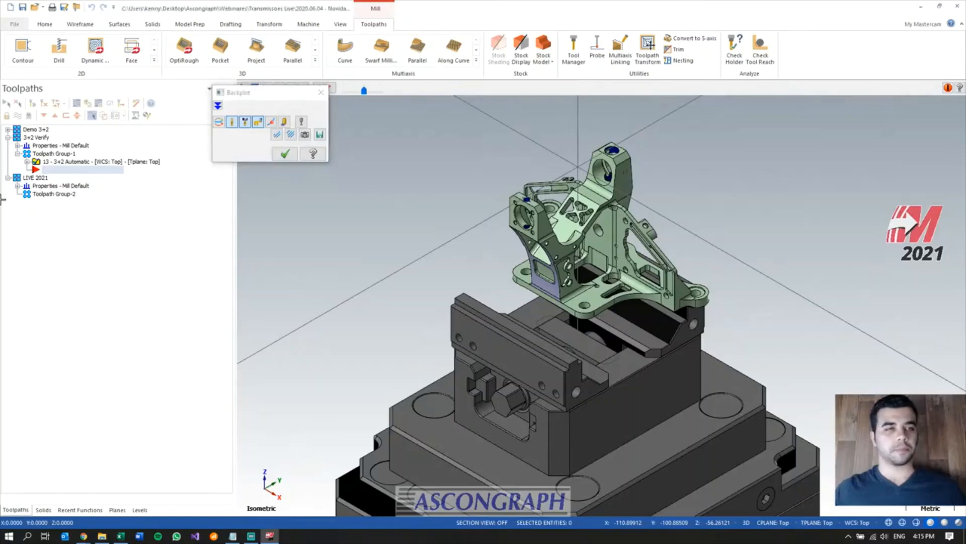
{"action": "key", "text": "Escape"}
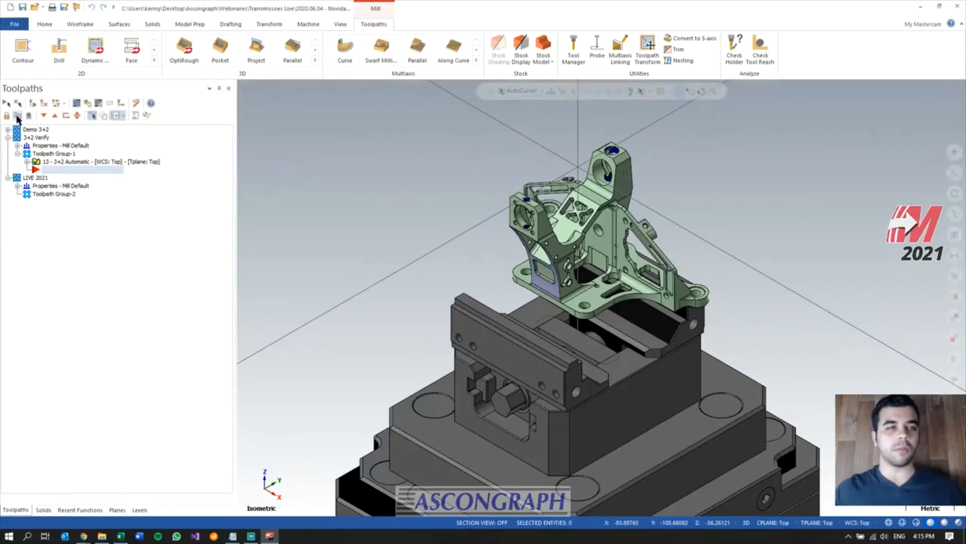
{"action": "left_click", "coordinate": [17, 117]}
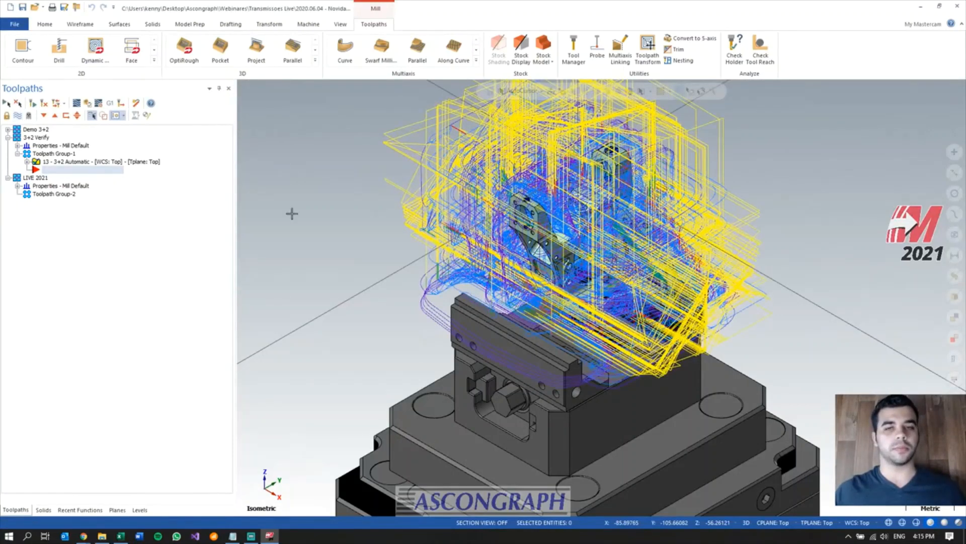
{"action": "scroll", "coordinate": [482, 339], "scroll_direction": "down", "scroll_amount": 5}
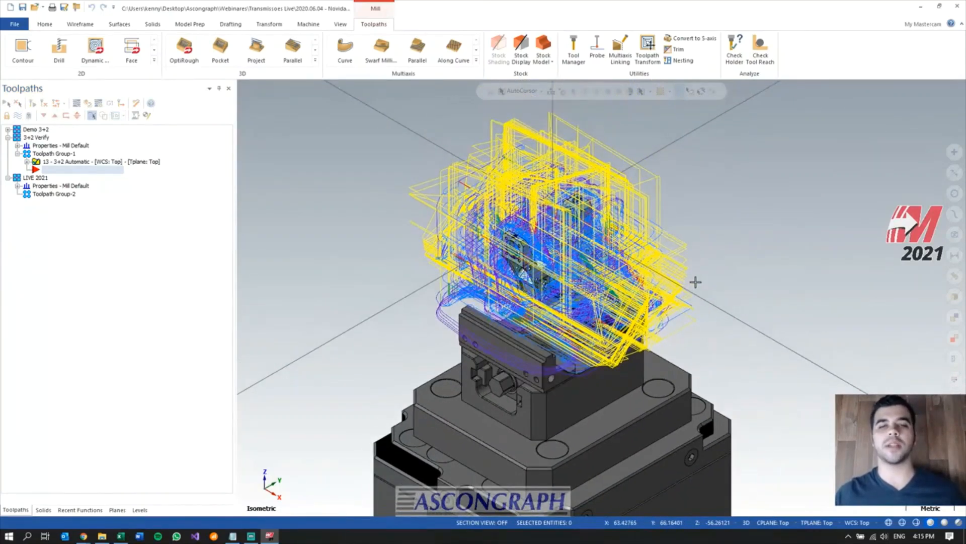
{"action": "scroll", "coordinate": [640, 163], "scroll_direction": "up", "scroll_amount": 1}
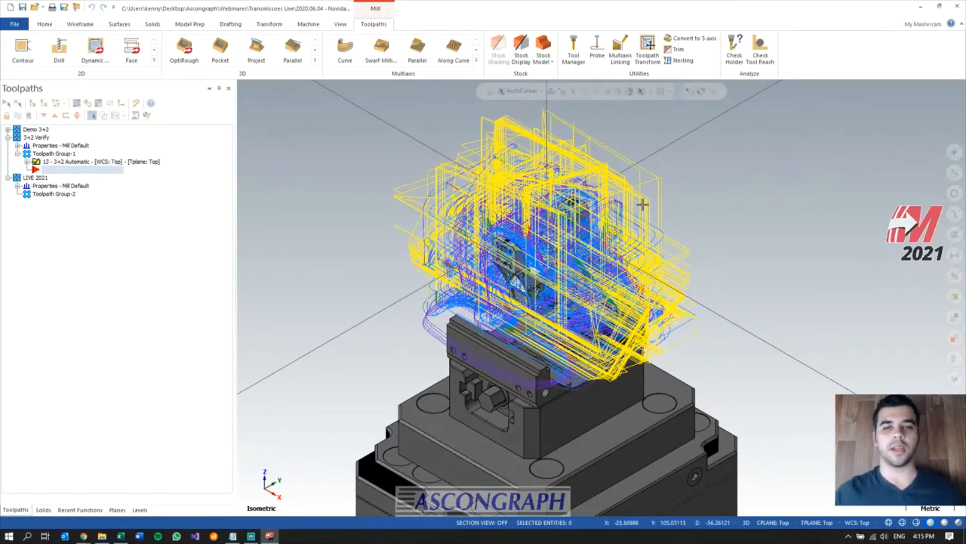
{"action": "middle_click_drag", "start_coordinate": [482, 381], "coordinate": [521, 390]}
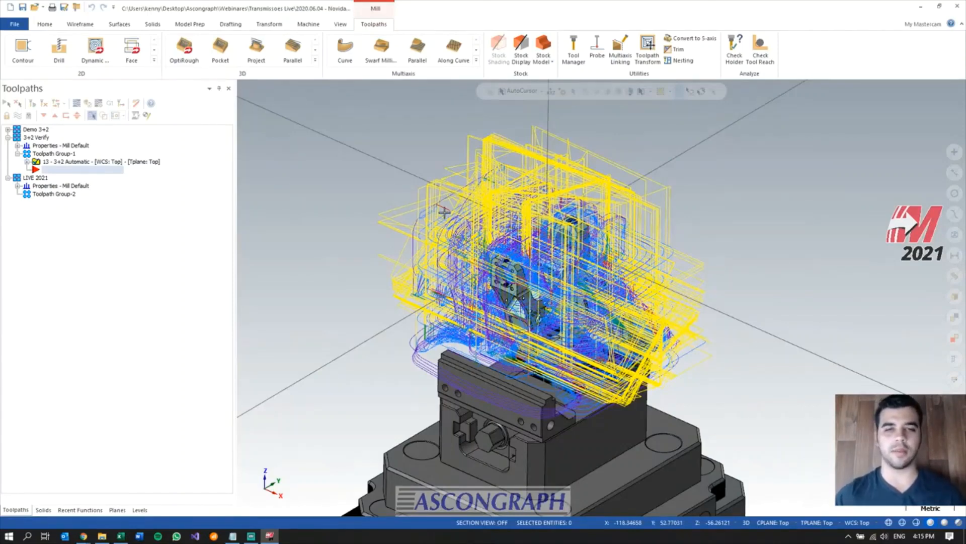
{"action": "scroll", "coordinate": [544, 110], "scroll_direction": "down", "scroll_amount": 5}
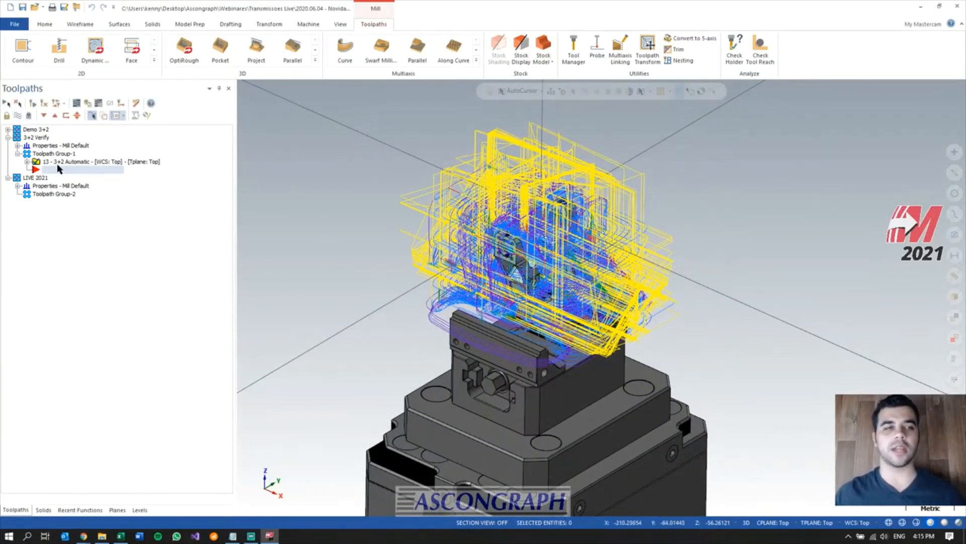
- Expand the Demo 3+2 group, inspect the stock model of the Desbaste 3+2 Auto operations, then hide it to compare the bracket model
{"action": "left_click", "coordinate": [8, 129]}
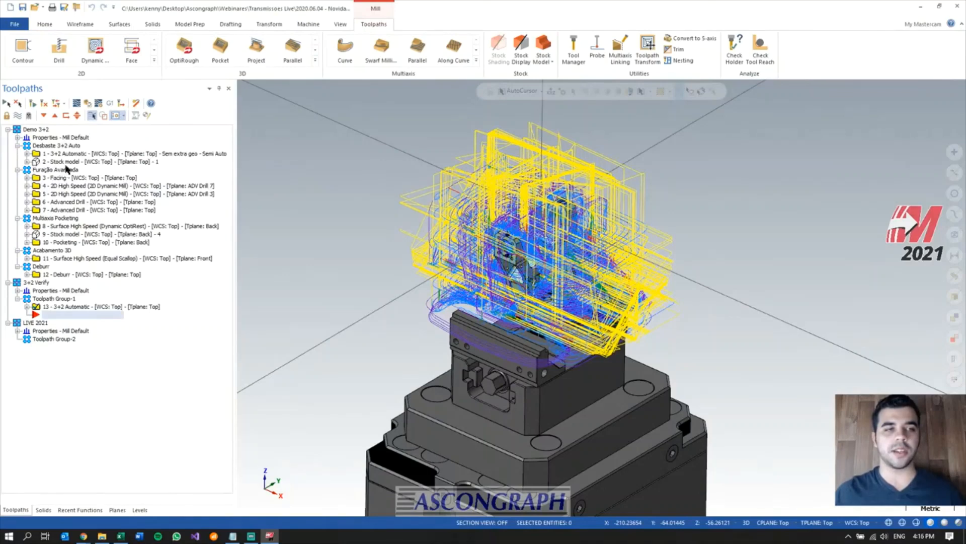
{"action": "left_click", "coordinate": [68, 161]}
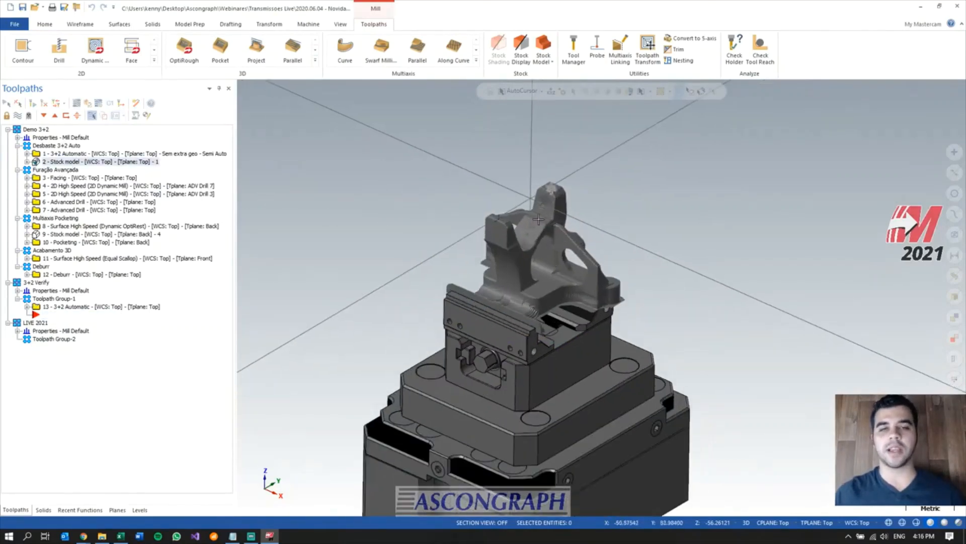
{"action": "scroll", "coordinate": [549, 201], "scroll_direction": "up", "scroll_amount": 10}
{"action": "mouse_move", "coordinate": [535, 269]}
{"action": "middle_mouse_down"}
{"action": "mouse_move", "coordinate": [492, 257]}
{"action": "mouse_move", "coordinate": [352, 267]}
{"action": "mouse_move", "coordinate": [471, 270]}
{"action": "mouse_move", "coordinate": [456, 297]}
{"action": "mouse_move", "coordinate": [511, 280]}
{"action": "middle_mouse_up"}
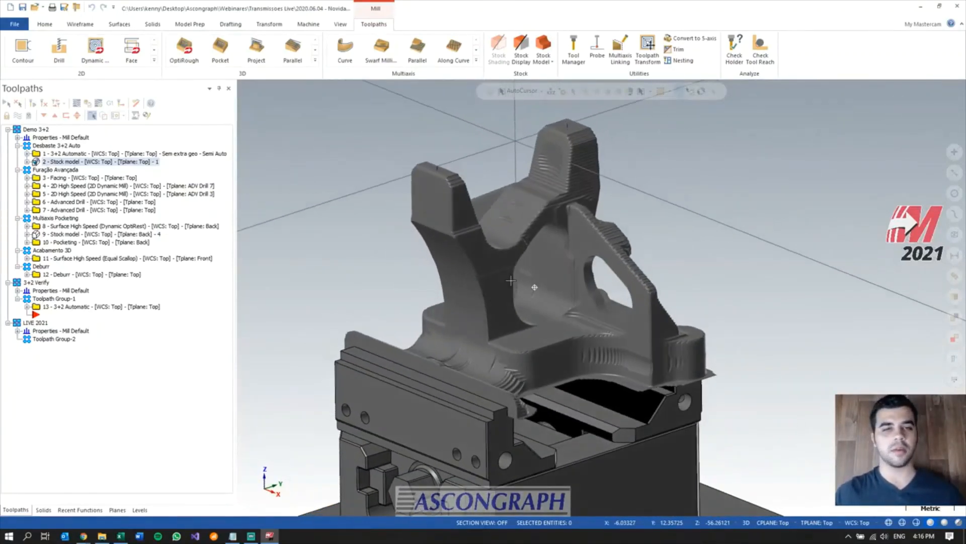
{"action": "left_click", "coordinate": [20, 117]}
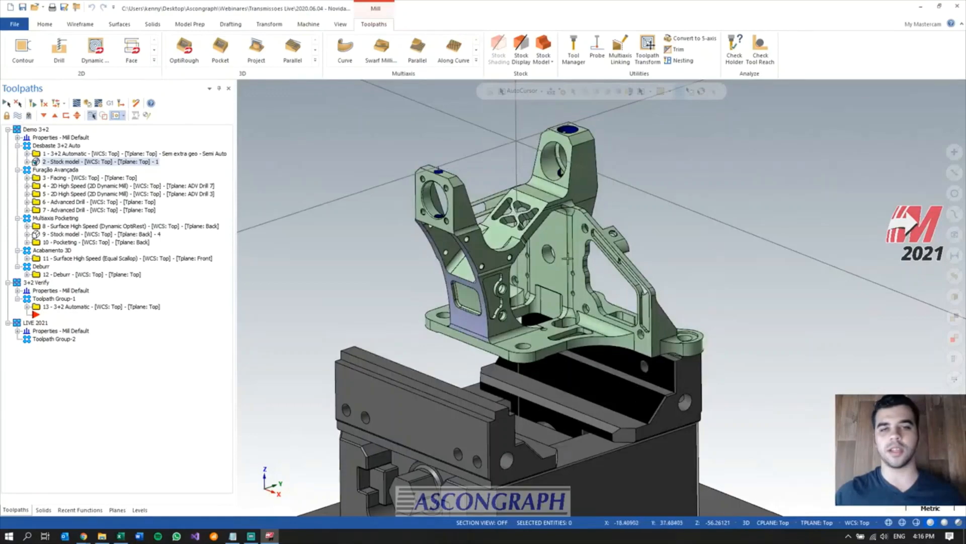
- Compare the bracket with the stock model of the 3+2 automatic roughing and examine the remaining material from several angles
{"action": "mouse_move", "coordinate": [596, 267]}
{"action": "middle_mouse_down"}
{"action": "mouse_move", "coordinate": [680, 258]}
{"action": "mouse_move", "coordinate": [681, 249]}
{"action": "mouse_move", "coordinate": [425, 244]}
{"action": "mouse_move", "coordinate": [483, 261]}
{"action": "mouse_move", "coordinate": [483, 249]}
{"action": "middle_mouse_up"}
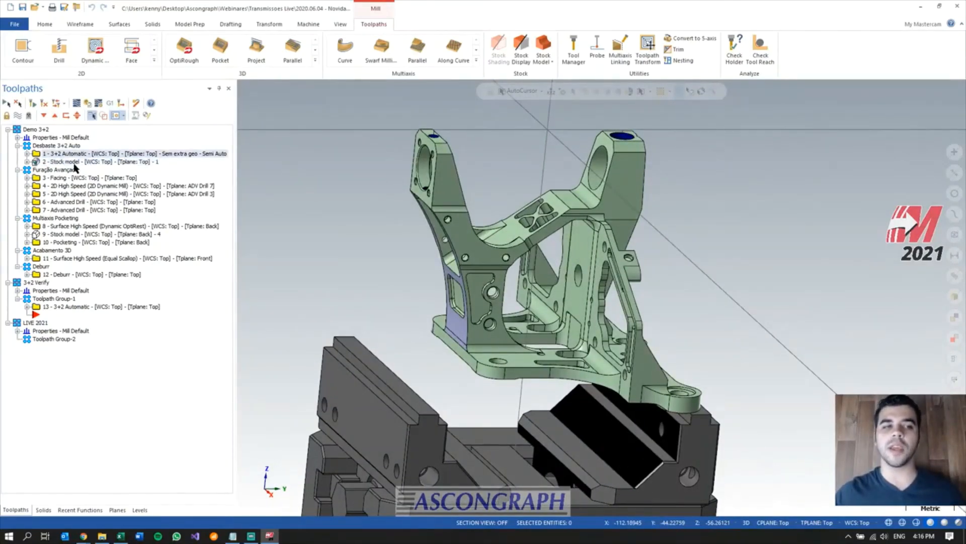
{"action": "mouse_move", "coordinate": [84, 164]}
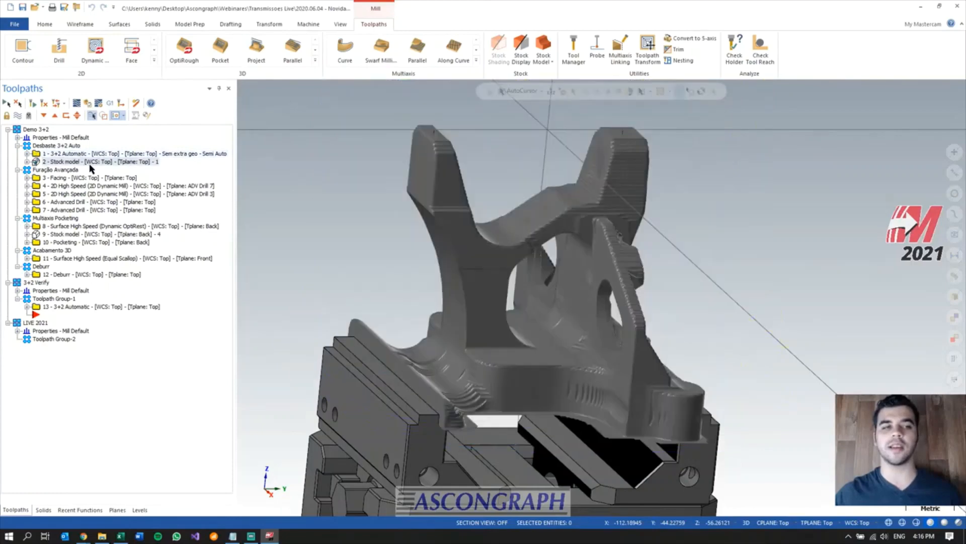
{"action": "mouse_move", "coordinate": [620, 322]}
{"action": "middle_mouse_down"}
{"action": "mouse_move", "coordinate": [473, 308]}
{"action": "mouse_move", "coordinate": [573, 305]}
{"action": "mouse_move", "coordinate": [615, 336]}
{"action": "mouse_move", "coordinate": [606, 326]}
{"action": "middle_mouse_up"}
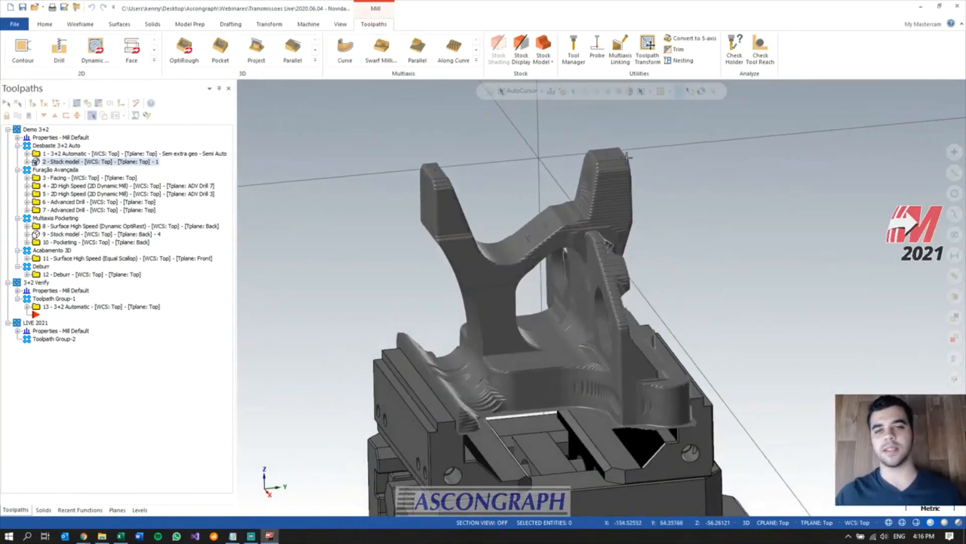
{"action": "middle_click_drag", "start_coordinate": [626, 161], "coordinate": [695, 162]}
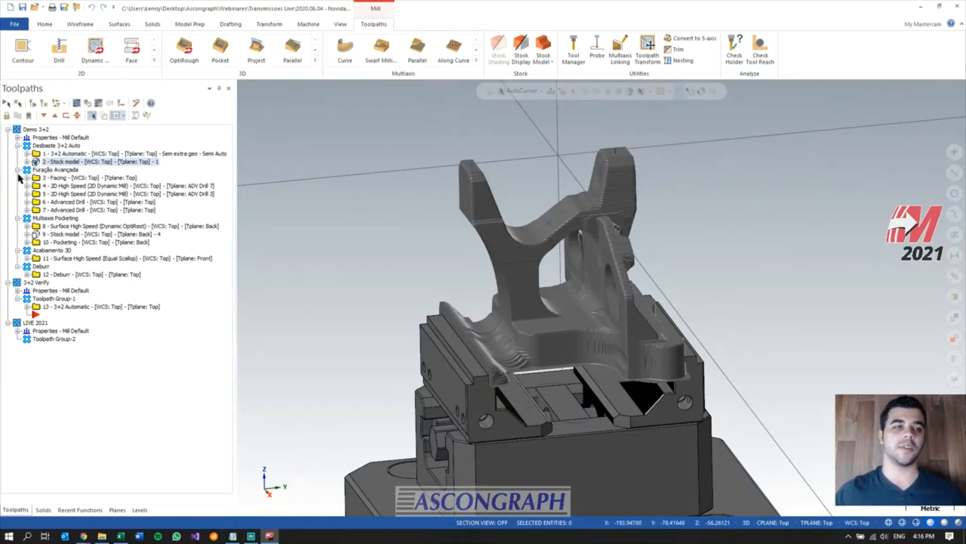
- Collapse the Demo 3+2 group, make Toolpath Group-2 of LIVE 2021 the insertion point, and show the bracket in isometric view
{"action": "left_click", "coordinate": [8, 130]}
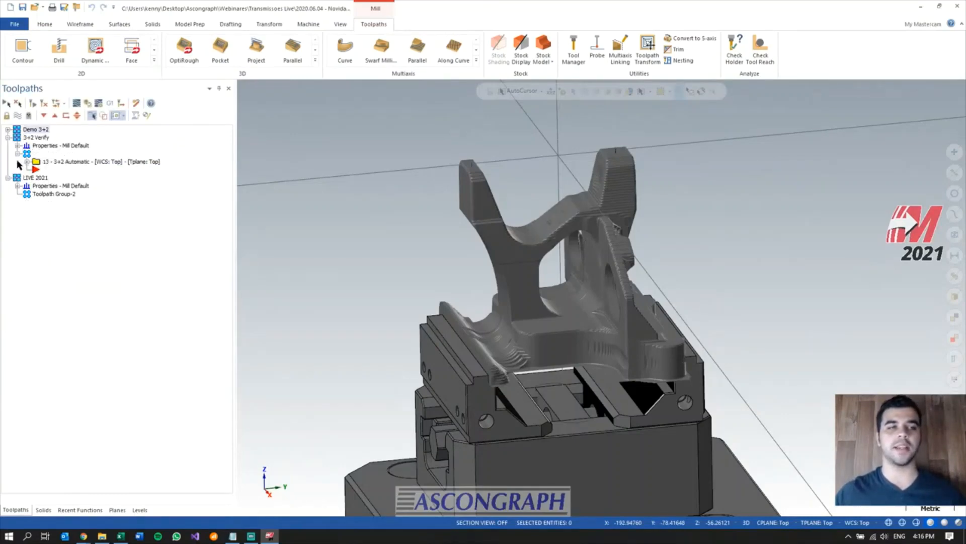
{"action": "left_click", "coordinate": [52, 195]}
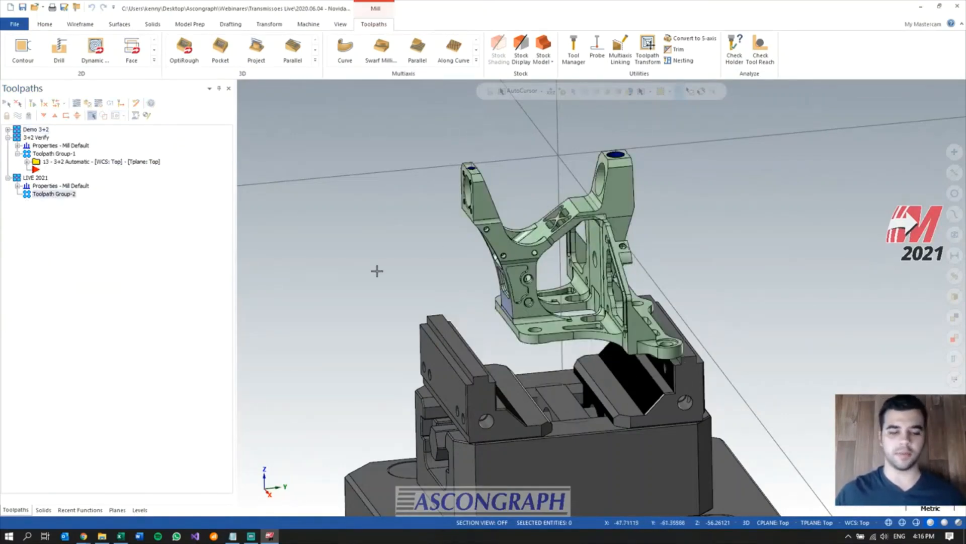
{"action": "key", "text": "Left"}
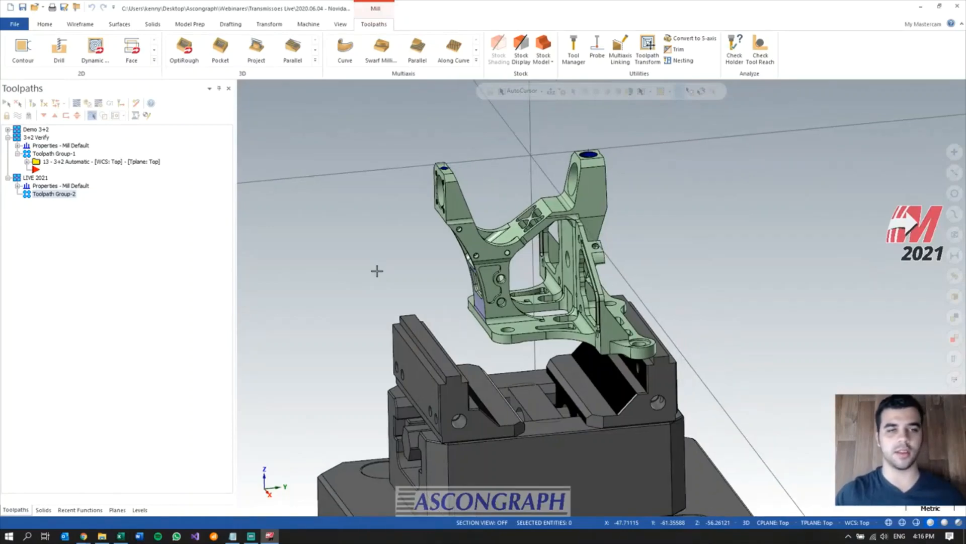
{"action": "key", "text": "End"}
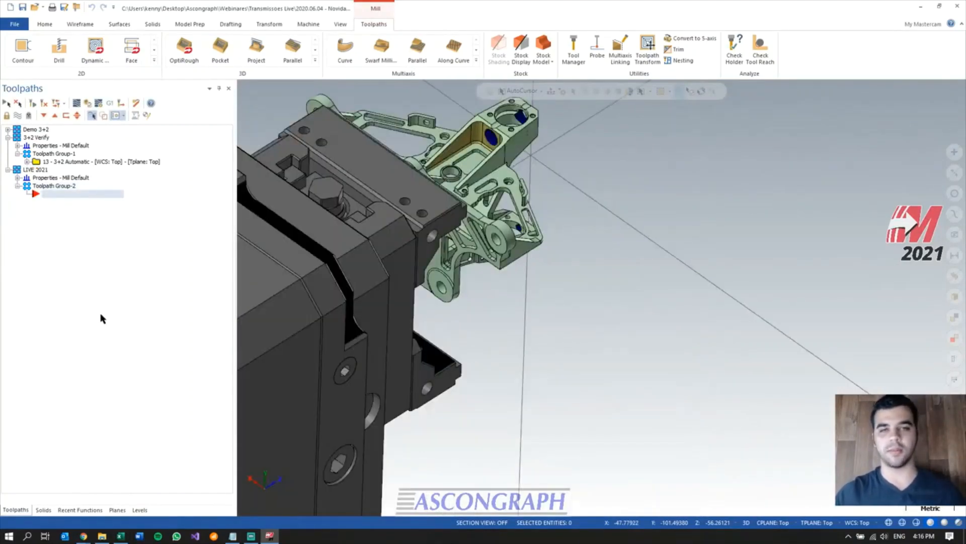
{"action": "key", "text": "alt+7"}
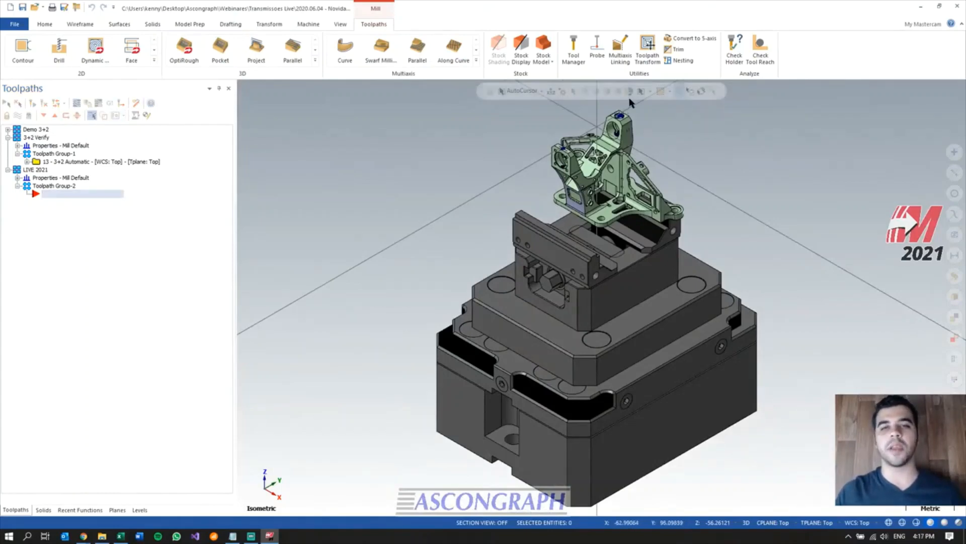
{"action": "scroll", "coordinate": [626, 106], "scroll_direction": "up", "scroll_amount": 4}
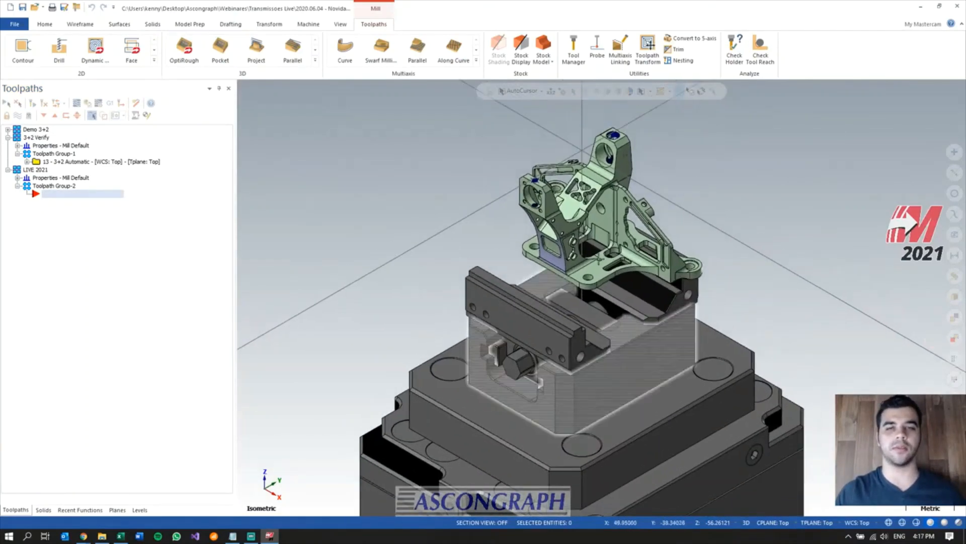
{"action": "scroll", "coordinate": [621, 103], "scroll_direction": "up", "scroll_amount": 2}
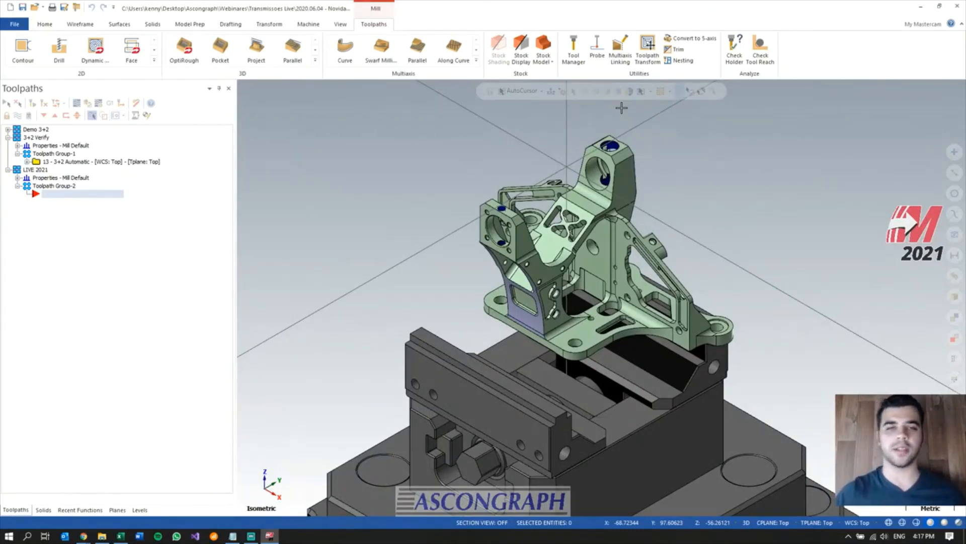
{"action": "scroll", "coordinate": [569, 312], "scroll_direction": "down", "scroll_amount": 2}
{"action": "scroll", "coordinate": [599, 239], "scroll_direction": "up", "scroll_amount": 3}
{"action": "middle_click_drag", "start_coordinate": [583, 299], "coordinate": [582, 304]}
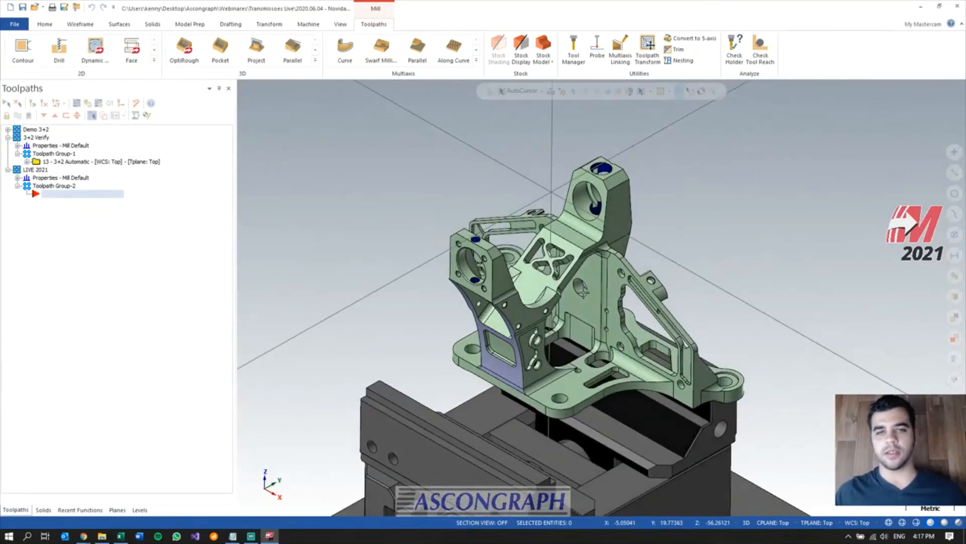
{"action": "middle_click_drag", "start_coordinate": [583, 304], "coordinate": [517, 111]}
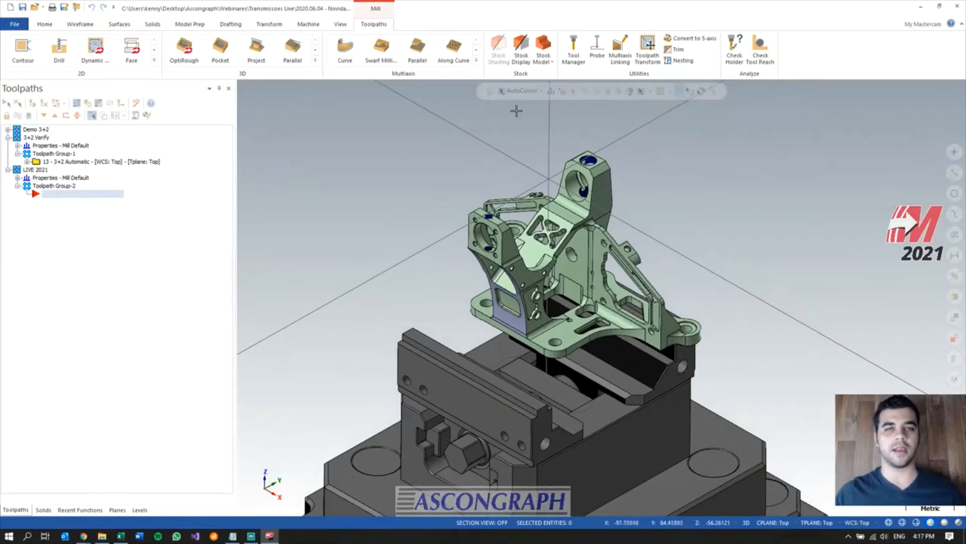
- Create a 3+2 Automatic Roughing toolpath and select the entire bracket solid as its machining geometry
{"action": "left_click", "coordinate": [476, 61]}
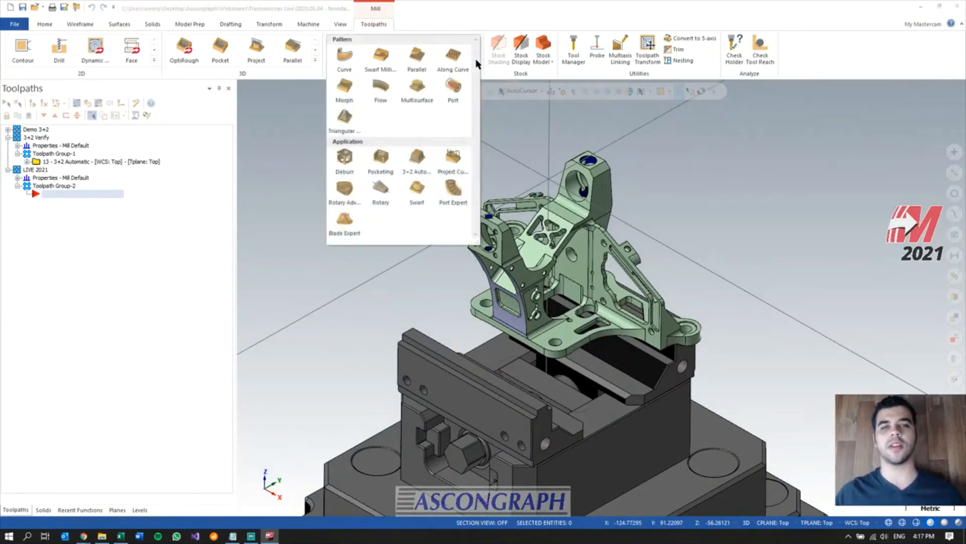
{"action": "left_click", "coordinate": [415, 159]}
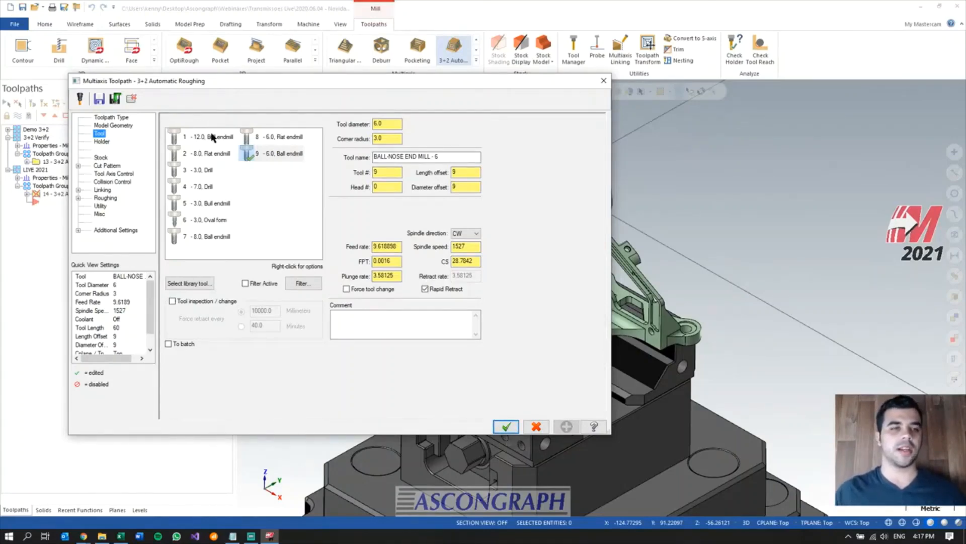
{"action": "left_click", "coordinate": [126, 125]}
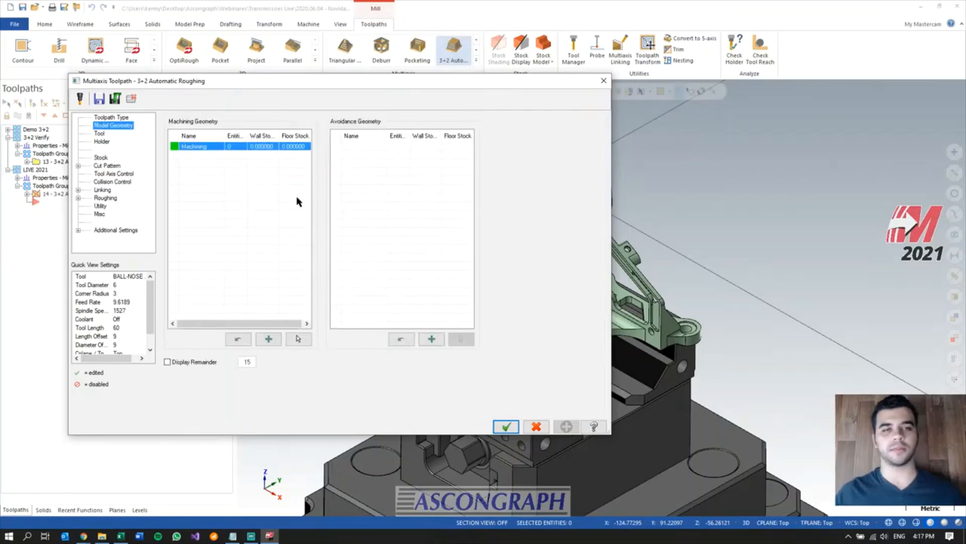
{"action": "left_click", "coordinate": [299, 339]}
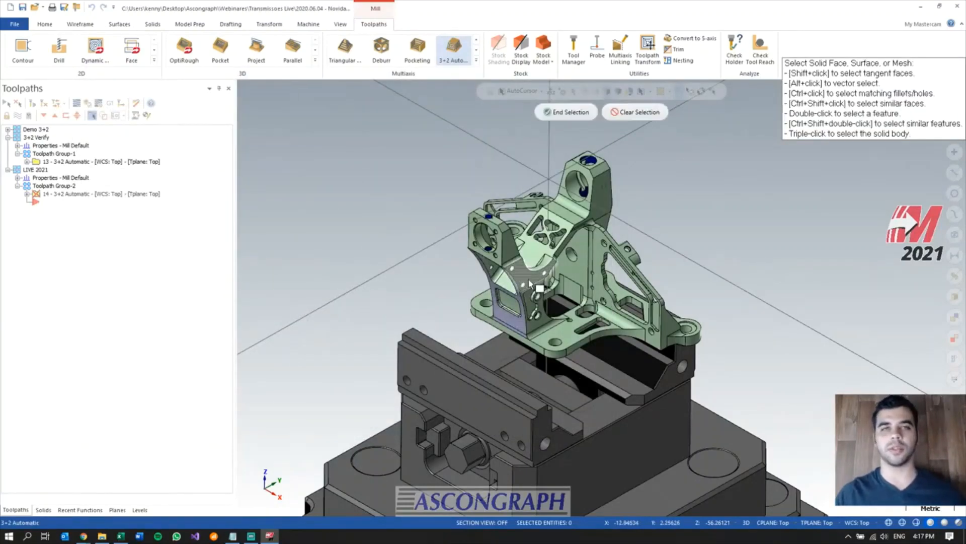
{"action": "triple_click", "coordinate": [529, 283]}
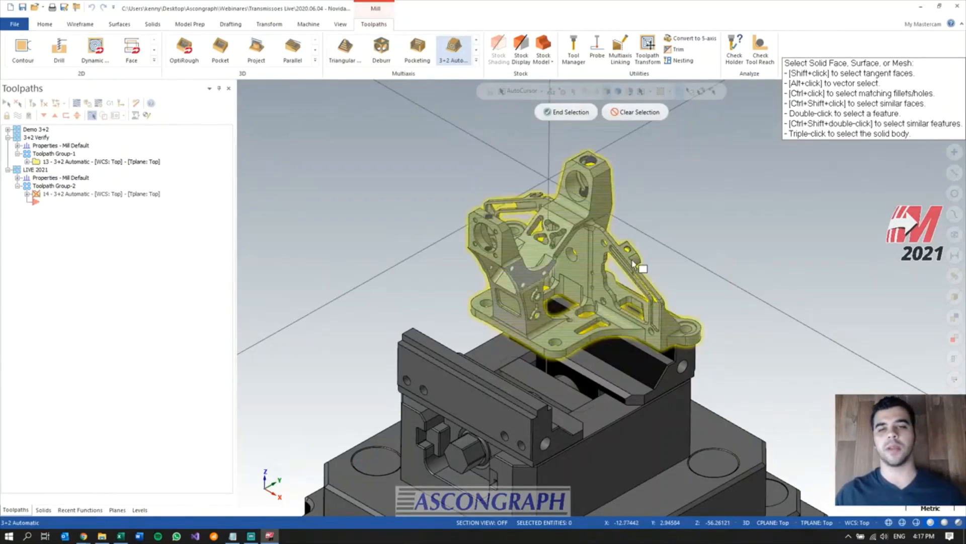
{"action": "key", "text": "Return"}
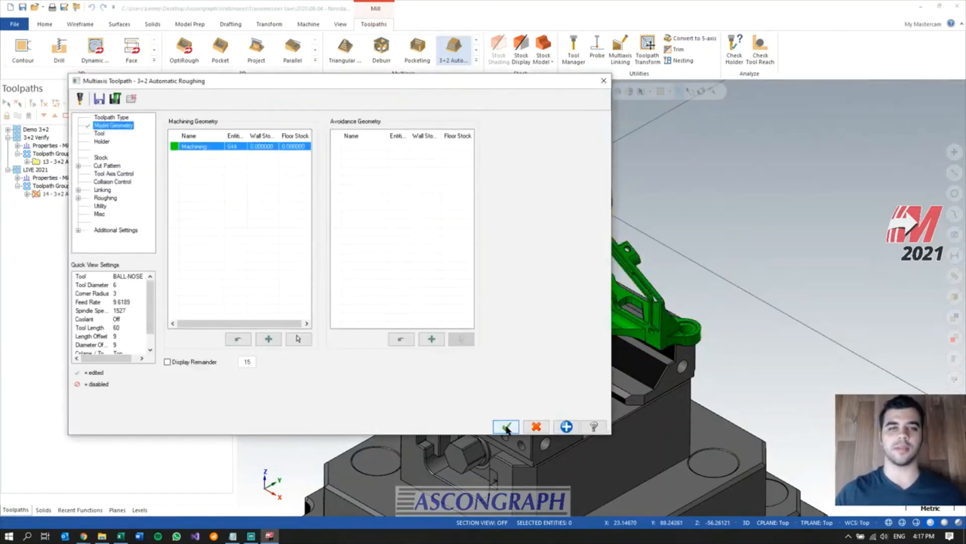
- Set both the wall stock and floor stock of the machining geometry to 1, keeping its green colour
{"action": "double_click", "coordinate": [264, 146]}
{"action": "type", "text": "1"}
{"action": "key", "text": "Tab"}
{"action": "type", "text": "1"}
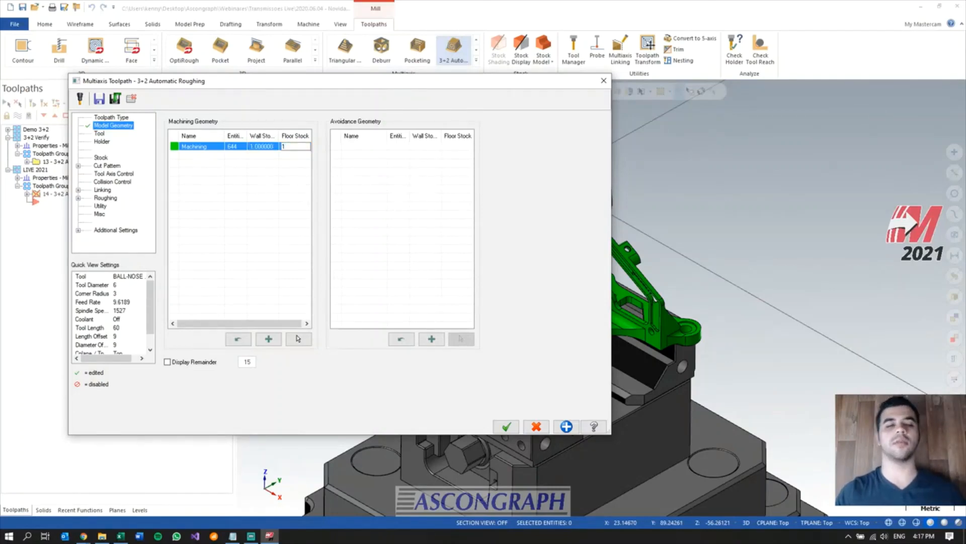
{"action": "key", "text": "Tab"}
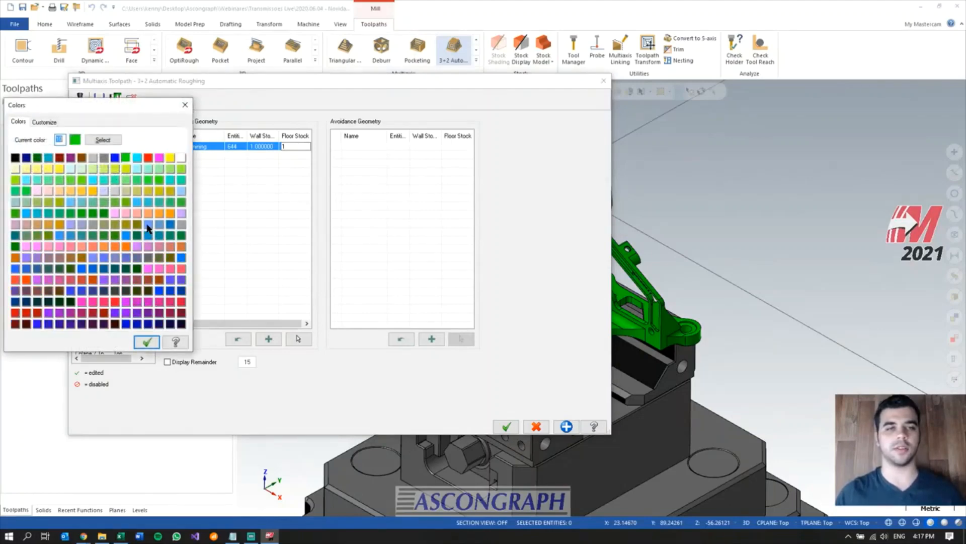
{"action": "key", "text": "Escape"}
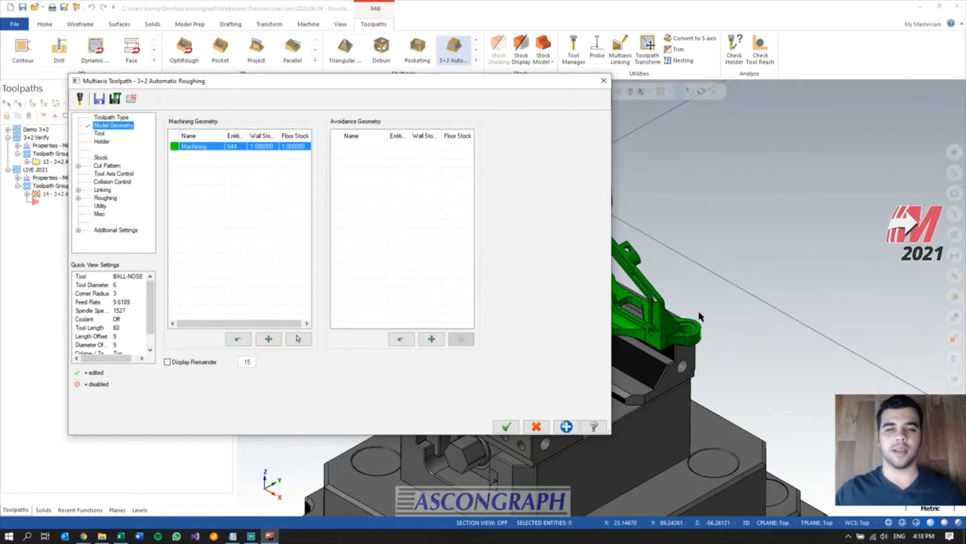
- Add an avoidance geometry group and name it Fixacao
{"action": "left_click", "coordinate": [431, 339]}
{"action": "left_click", "coordinate": [359, 147]}
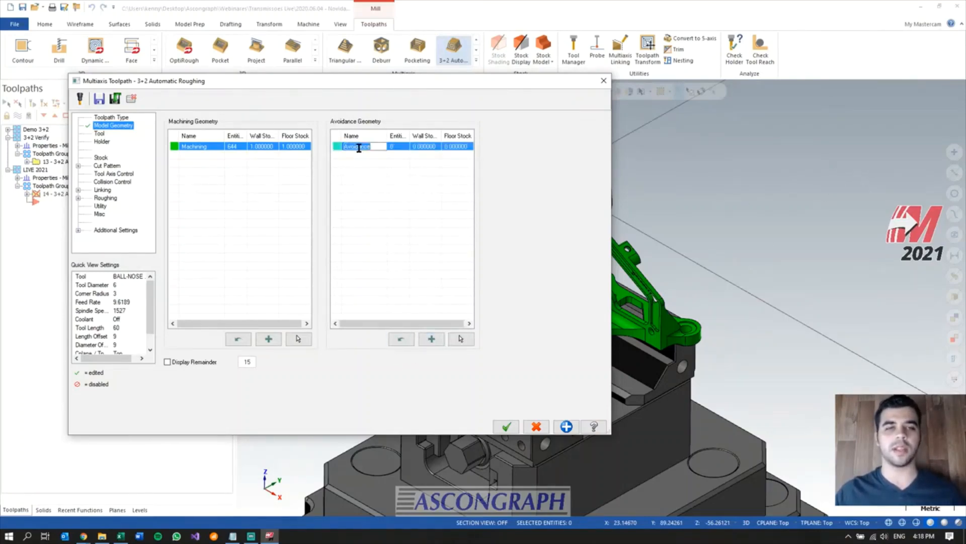
{"action": "type", "text": "Fixacao"}
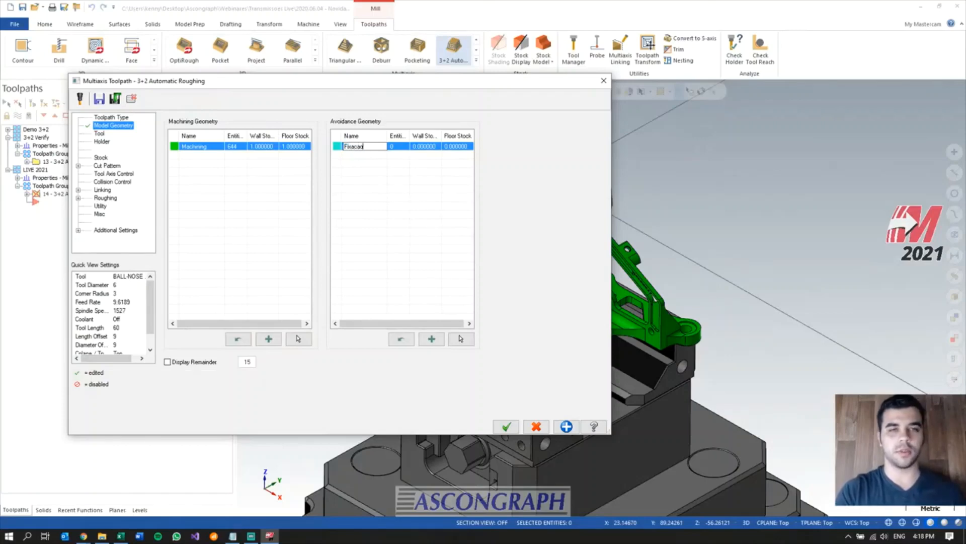
{"action": "key", "text": "Return"}
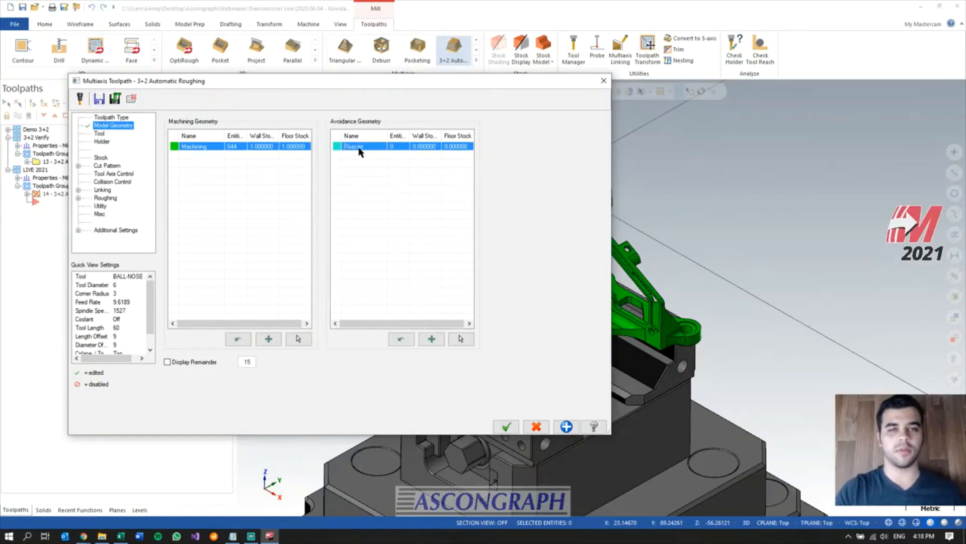
- Set the wall and floor stock of the Fixacao avoidance group to 5 and its colour to red (12)
{"action": "double_click", "coordinate": [429, 147]}
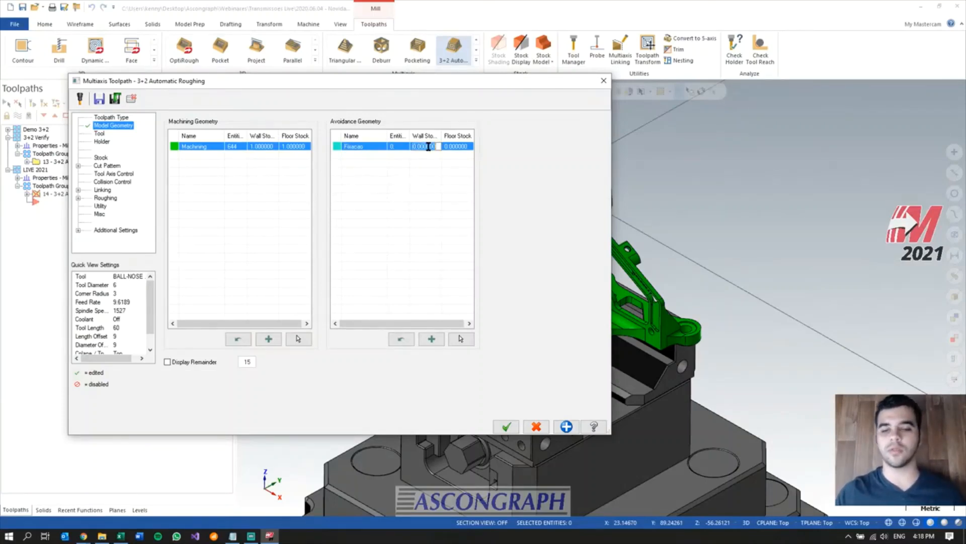
{"action": "key", "text": "Tab"}
{"action": "type", "text": "5"}
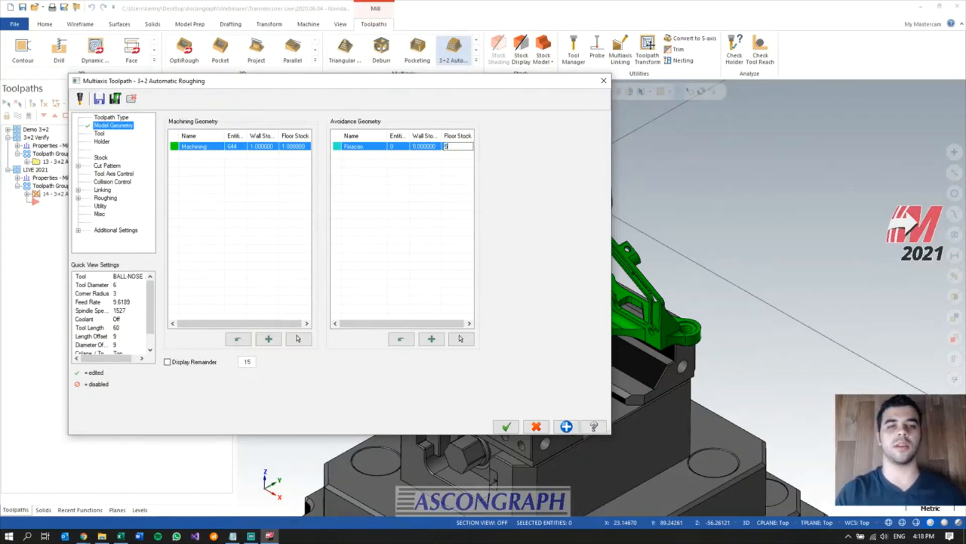
{"action": "double_click", "coordinate": [337, 147]}
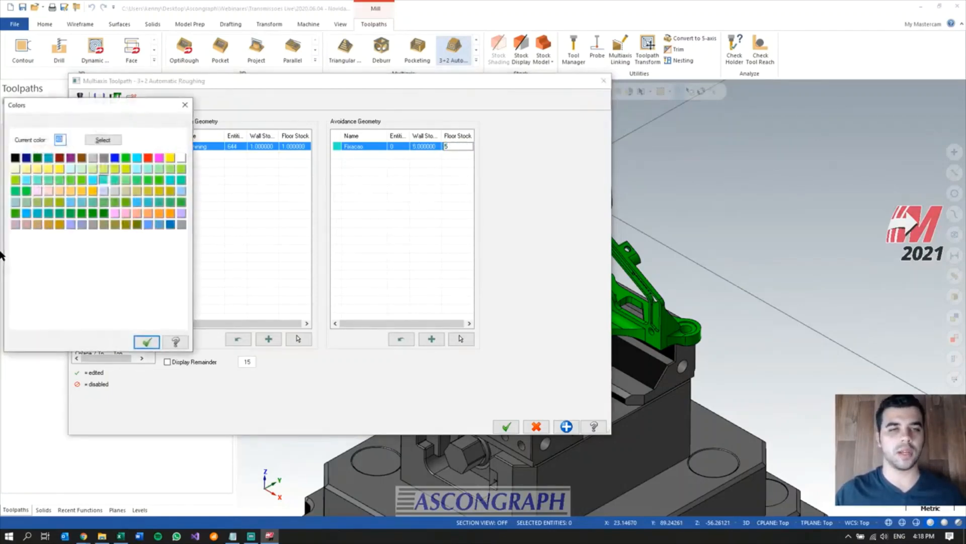
{"action": "left_click", "coordinate": [148, 158]}
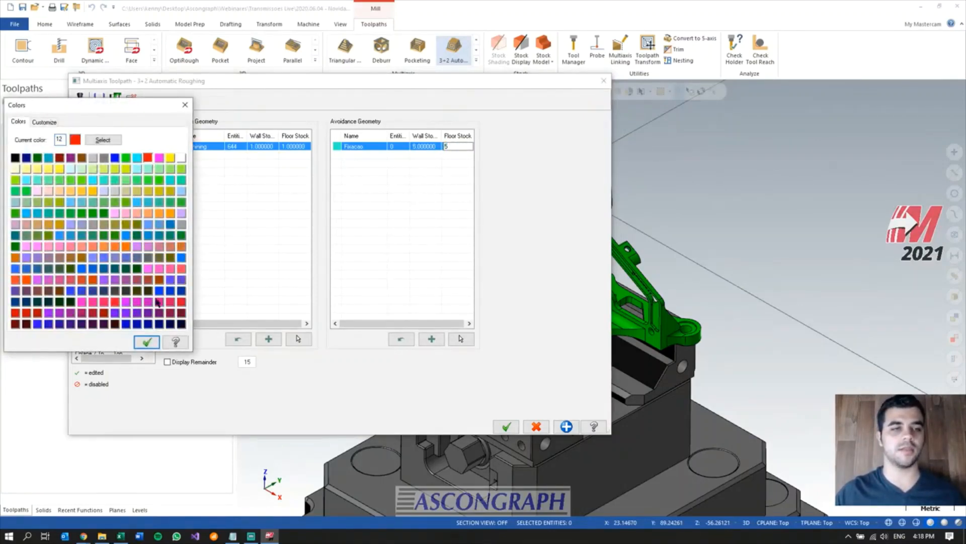
{"action": "left_click", "coordinate": [150, 342]}
- Select the vise jaws and vise body solids as the Fixacao avoidance geometry, leaving the coloured bracket and vise in view
{"action": "left_click", "coordinate": [461, 339]}
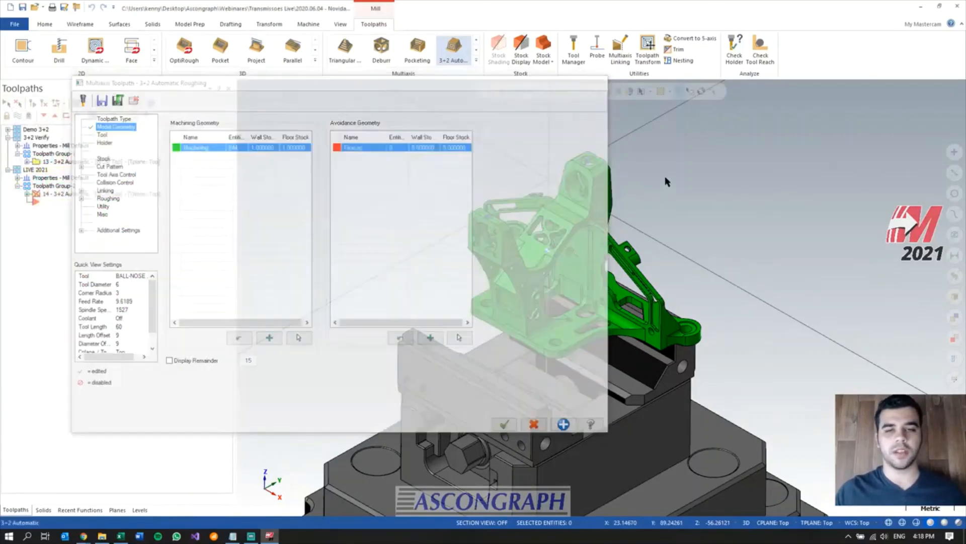
{"action": "scroll", "coordinate": [634, 402], "scroll_direction": "up", "scroll_amount": 2}
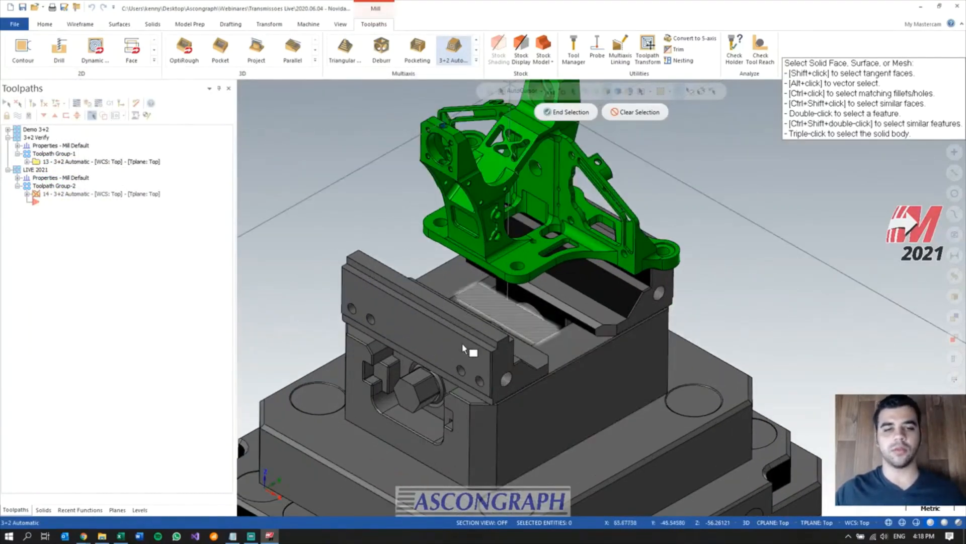
{"action": "left_click", "coordinate": [646, 305]}
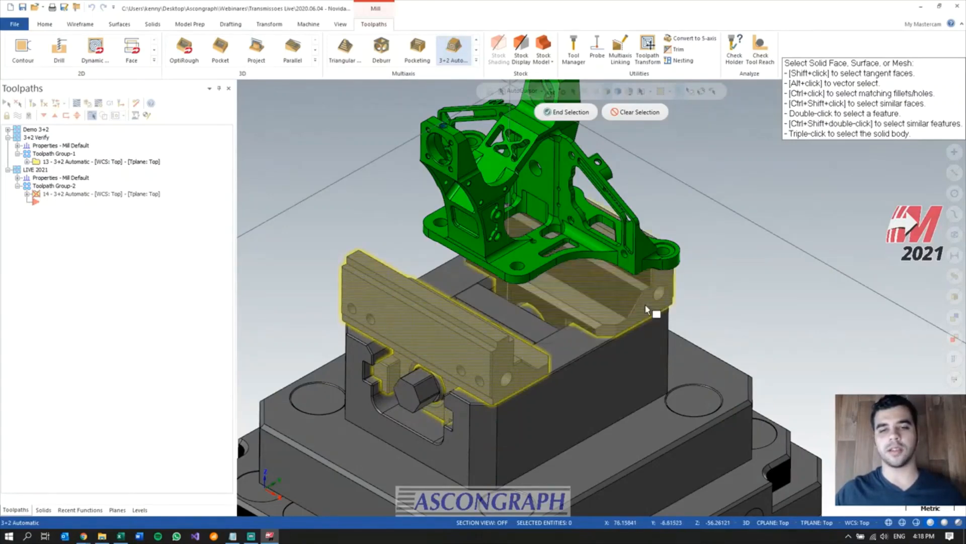
{"action": "triple_click", "coordinate": [624, 365]}
{"action": "middle_click_drag", "start_coordinate": [685, 353], "coordinate": [745, 375]}
{"action": "scroll", "coordinate": [714, 244], "scroll_direction": "down", "scroll_amount": 3}
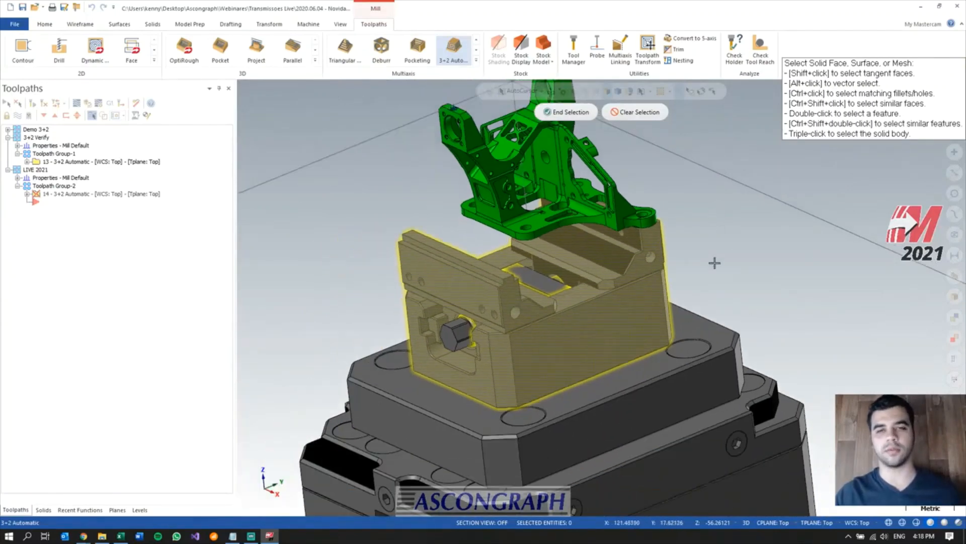
{"action": "middle_click_drag", "start_coordinate": [635, 314], "coordinate": [685, 325]}
{"action": "key", "text": "Return"}
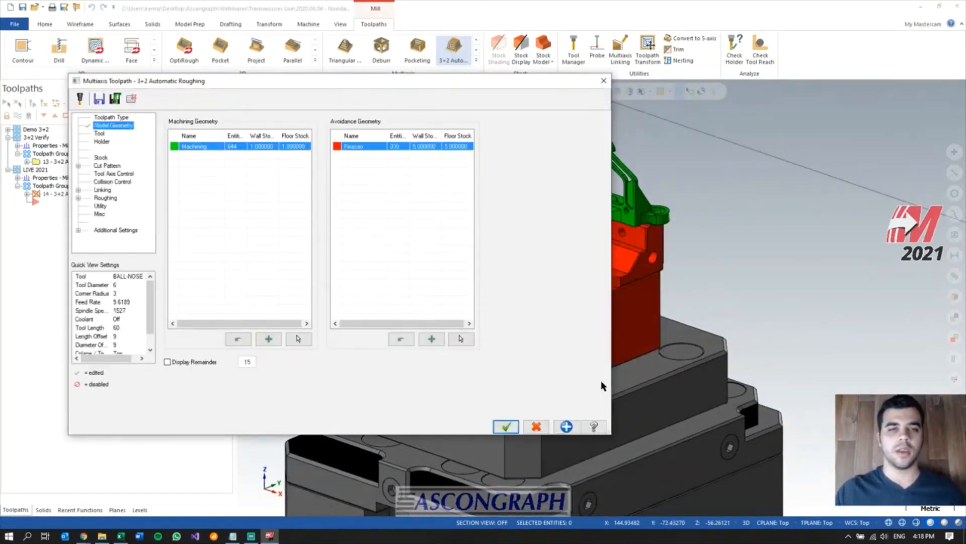
{"action": "left_click_drag", "start_coordinate": [433, 85], "coordinate": [273, 91]}
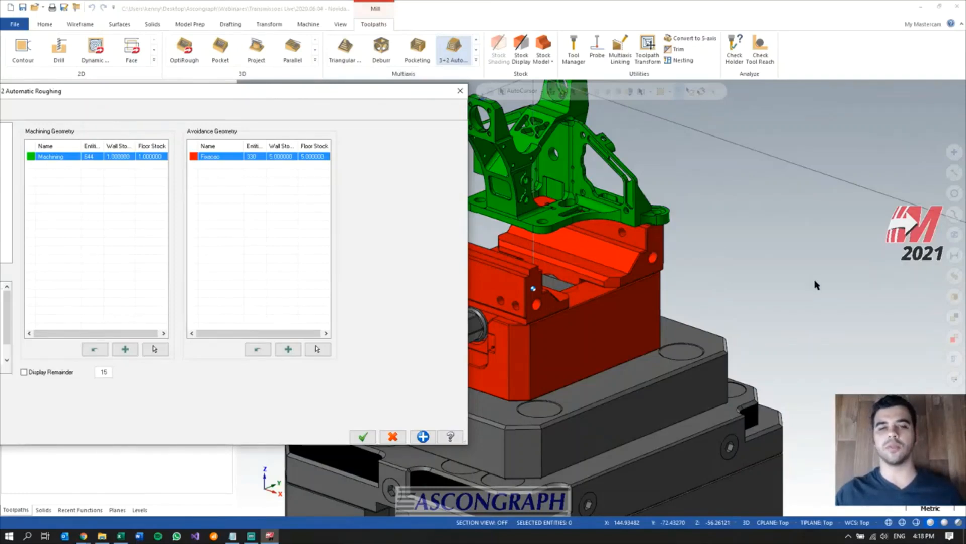
{"action": "left_click_drag", "start_coordinate": [299, 93], "coordinate": [593, 315]}
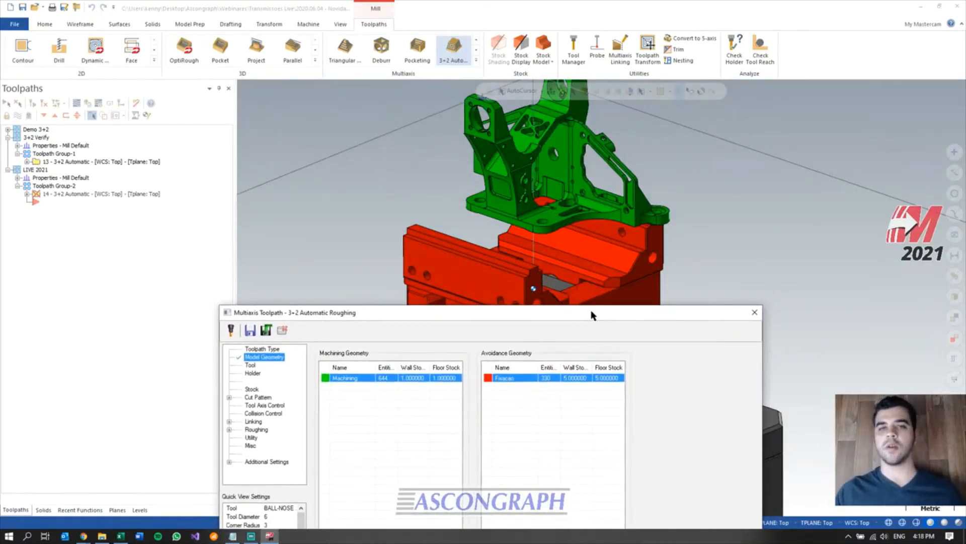
- Add a second avoidance geometry group named Extra and set its colour to red (12)
{"action": "left_click_drag", "start_coordinate": [591, 311], "coordinate": [594, 313]}
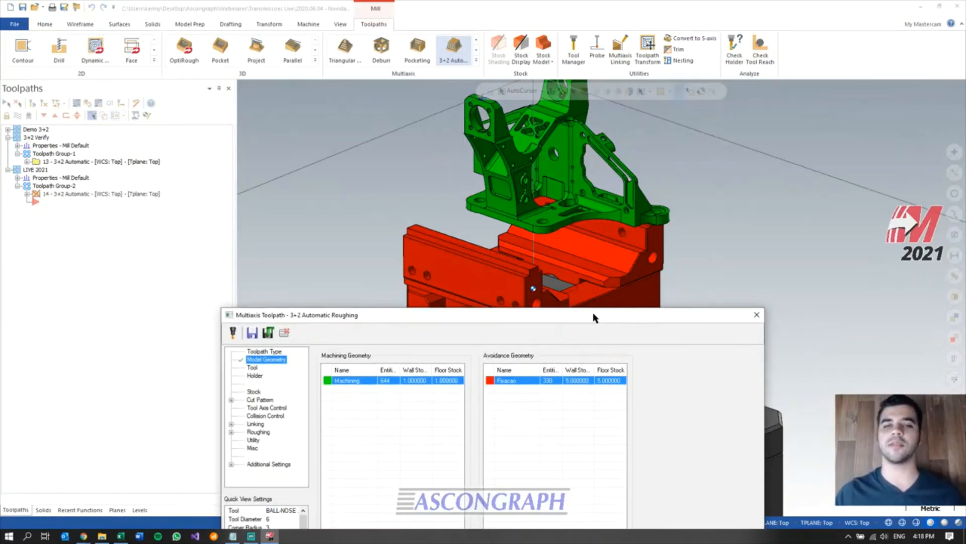
{"action": "left_click_drag", "start_coordinate": [593, 313], "coordinate": [485, 78]}
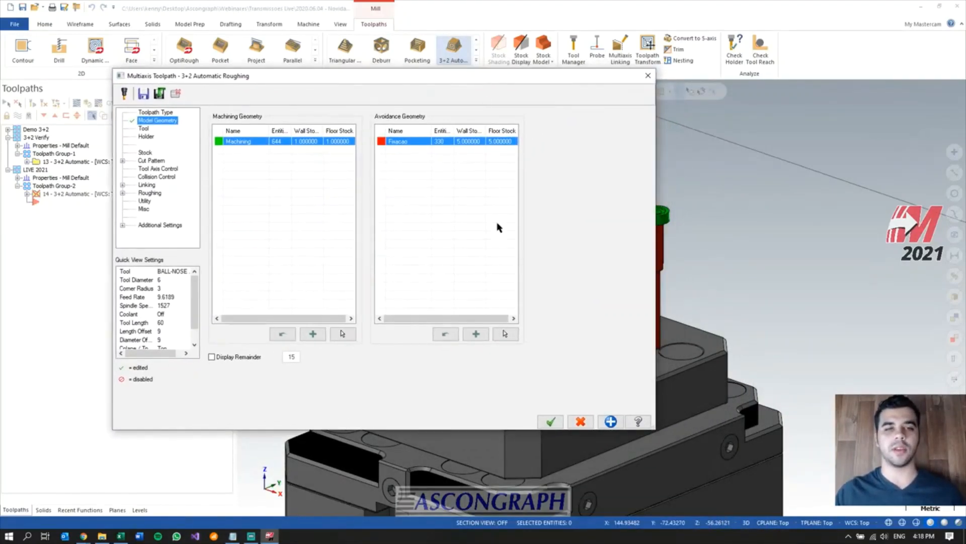
{"action": "left_click", "coordinate": [476, 333]}
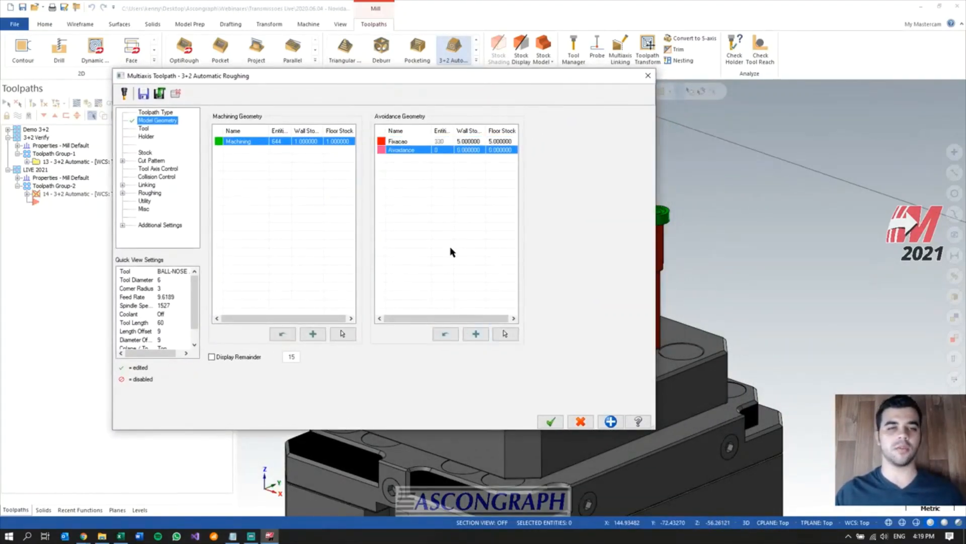
{"action": "left_click", "coordinate": [410, 150]}
{"action": "type", "text": "Extra"}
{"action": "key", "text": "Return"}
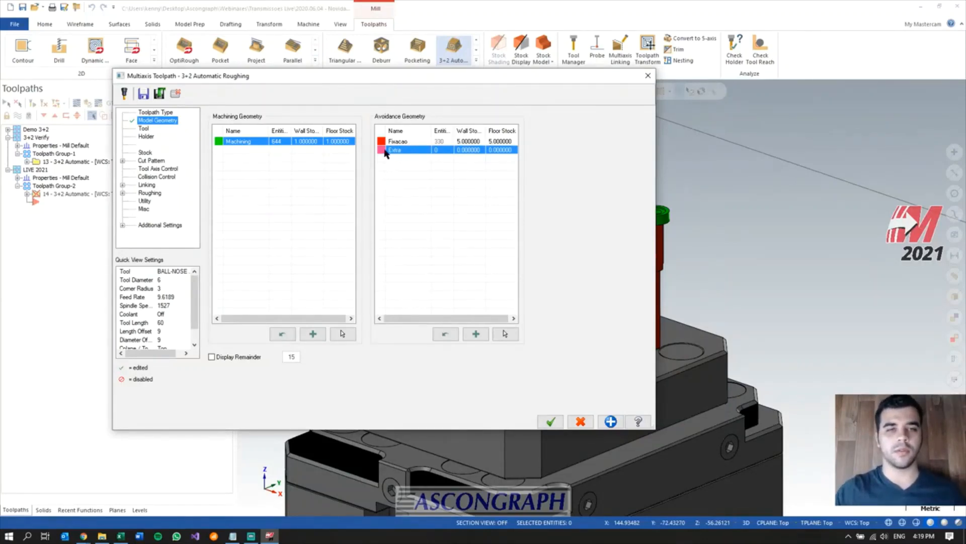
{"action": "left_click", "coordinate": [509, 153]}
{"action": "left_click", "coordinate": [382, 150]}
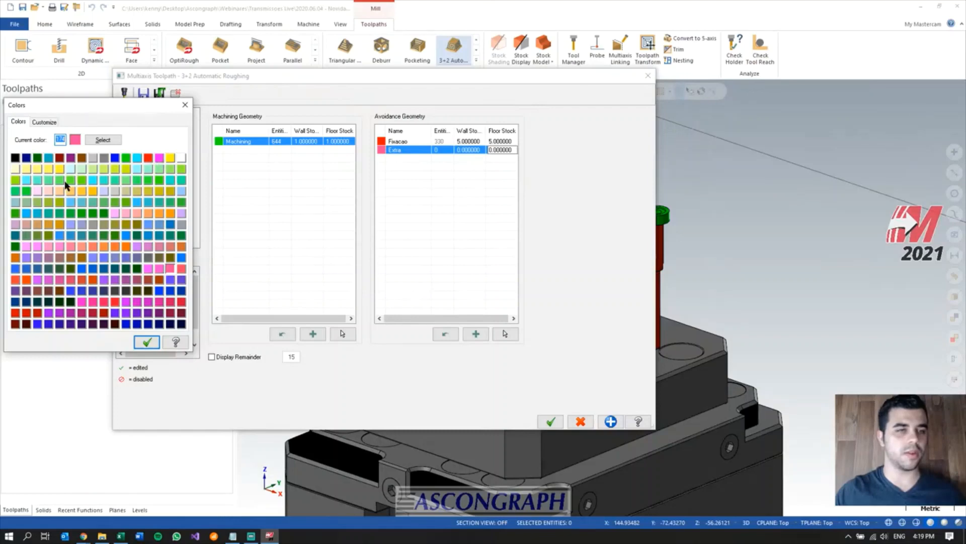
{"action": "left_click", "coordinate": [148, 158]}
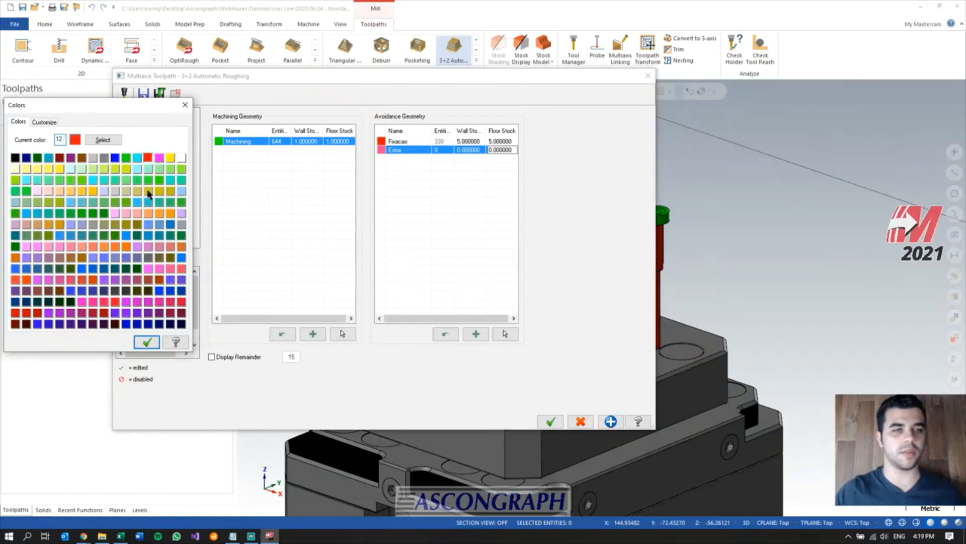
{"action": "left_click", "coordinate": [147, 342]}
- Show the Zona de Resticao level and assign its solid block to the Extra avoidance group
{"action": "left_click", "coordinate": [506, 333]}
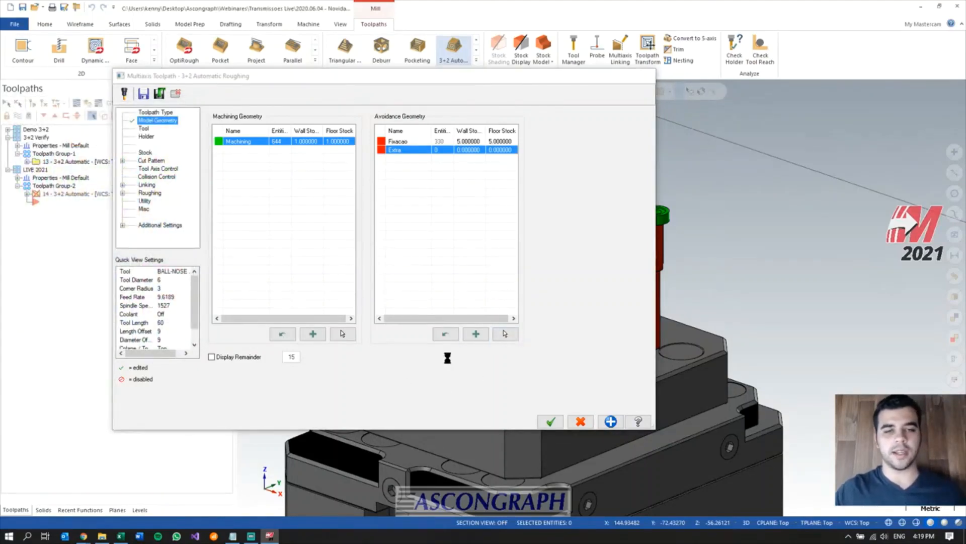
{"action": "left_click", "coordinate": [140, 510]}
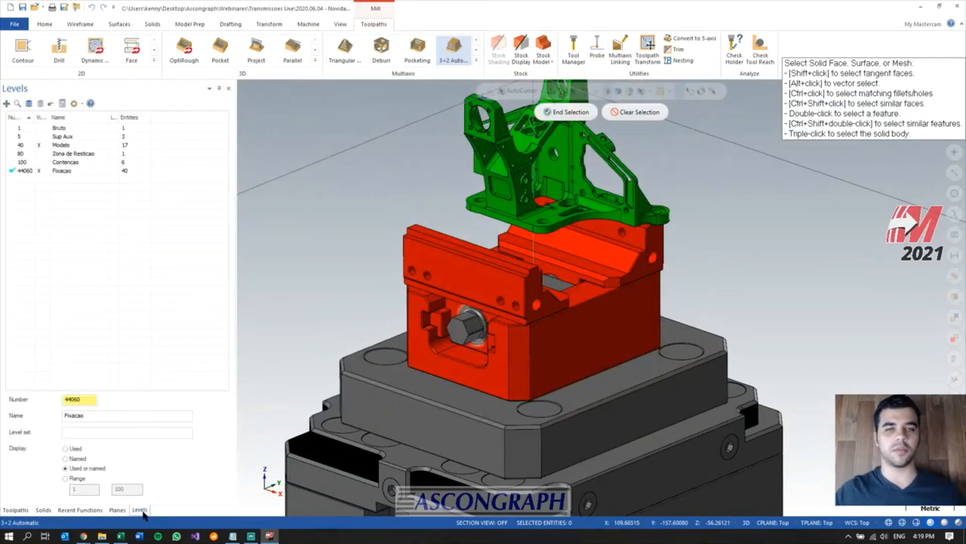
{"action": "left_click", "coordinate": [38, 154]}
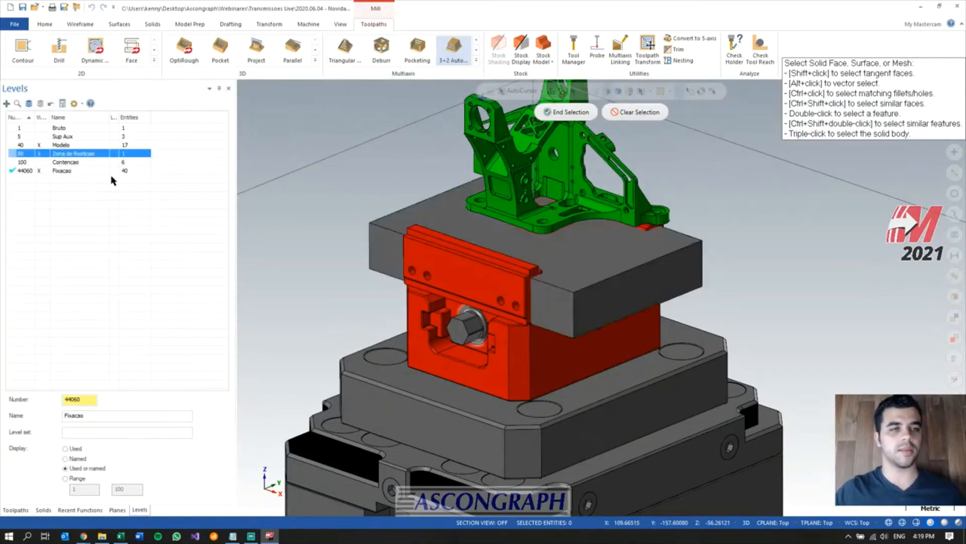
{"action": "triple_click", "coordinate": [633, 251]}
{"action": "mouse_move", "coordinate": [626, 253]}
{"action": "middle_mouse_down"}
{"action": "mouse_move", "coordinate": [548, 217]}
{"action": "mouse_move", "coordinate": [564, 237]}
{"action": "mouse_move", "coordinate": [635, 270]}
{"action": "middle_mouse_up"}
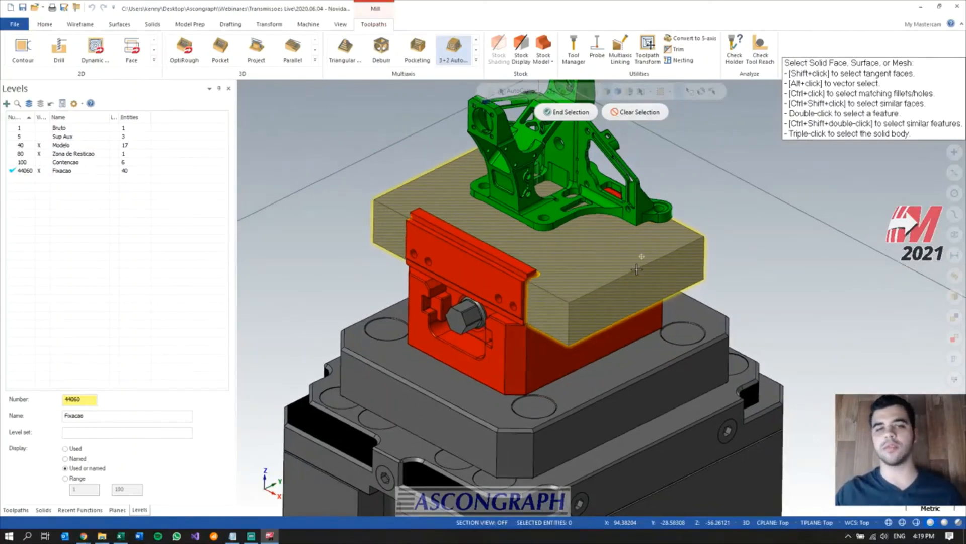
{"action": "left_click", "coordinate": [567, 112]}
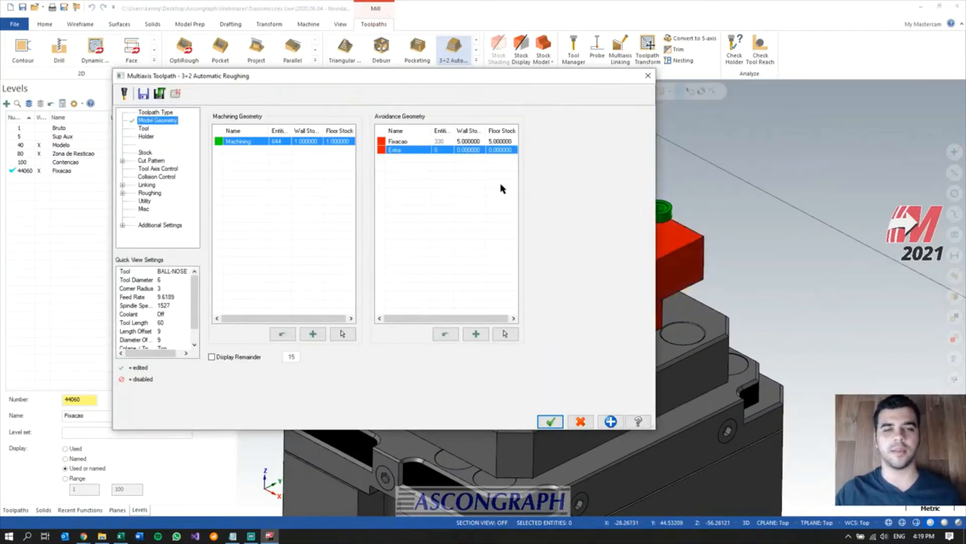
- Set both the wall stock and floor stock of the Extra avoidance group to 1
{"action": "left_click", "coordinate": [467, 150]}
{"action": "type", "text": "1"}
{"action": "key", "text": "Tab"}
{"action": "type", "text": "1"}
{"action": "key", "text": "Return"}
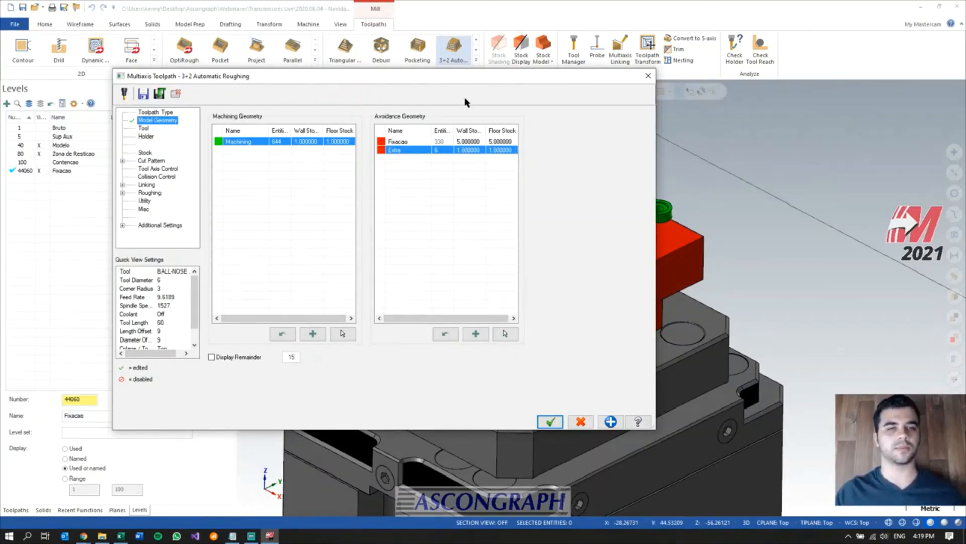
- Choose the 12 mm bull endmill with 0.5 corner radius and base the toolpath's stock on Job Setup
{"action": "left_click_drag", "start_coordinate": [434, 76], "coordinate": [510, 70]}
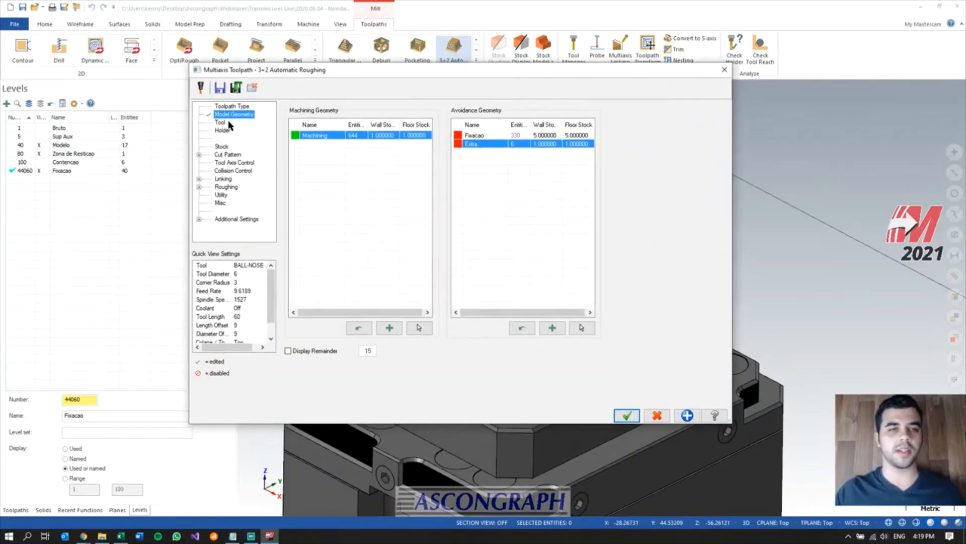
{"action": "left_click", "coordinate": [226, 123]}
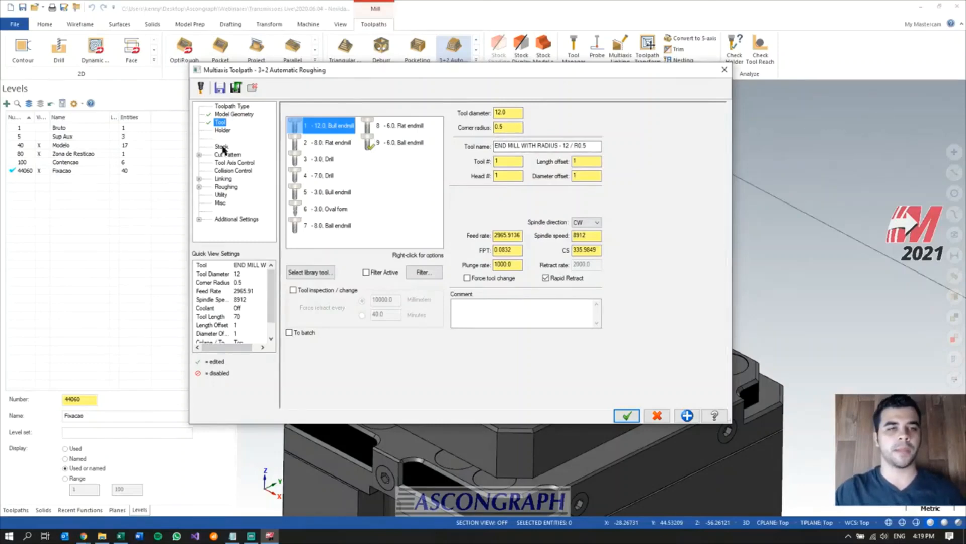
{"action": "left_click", "coordinate": [221, 147]}
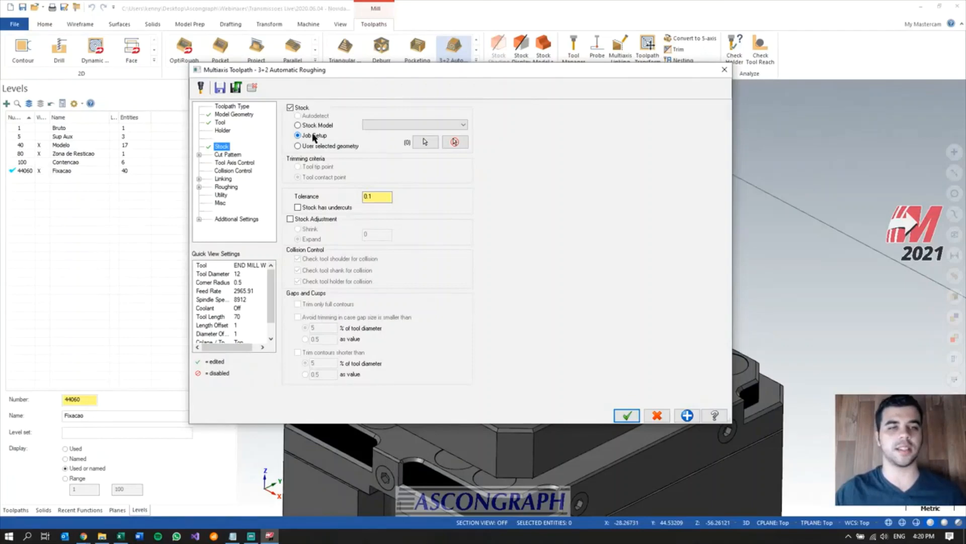
- Examine the Dynamic cut pattern's depth step, stepover, machining order and intermediate slice settings
{"action": "left_click", "coordinate": [218, 156]}
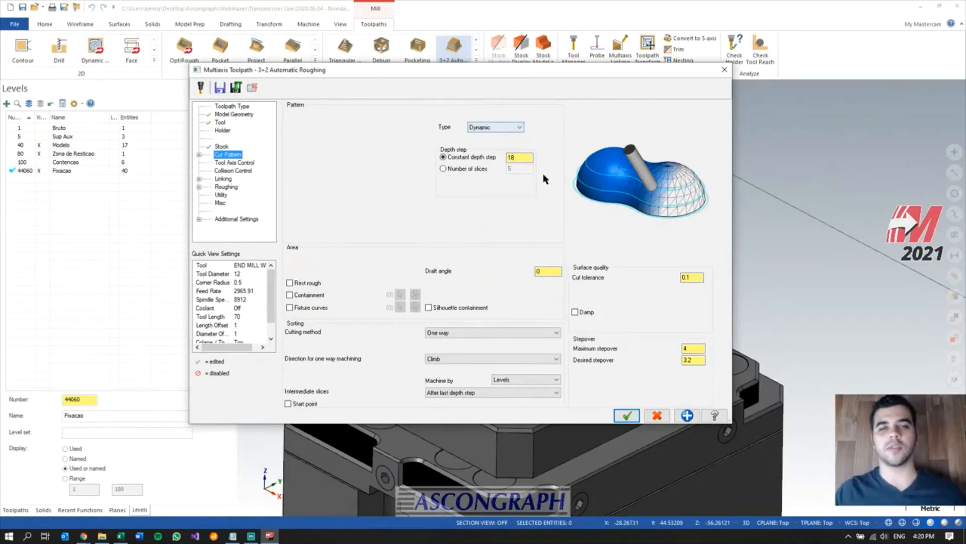
{"action": "left_click", "coordinate": [527, 158]}
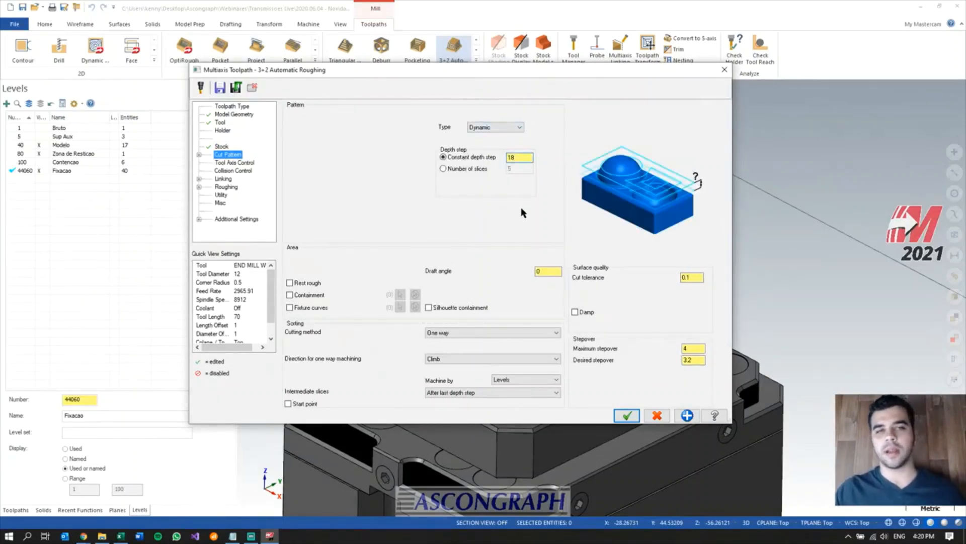
{"action": "double_click", "coordinate": [521, 157]}
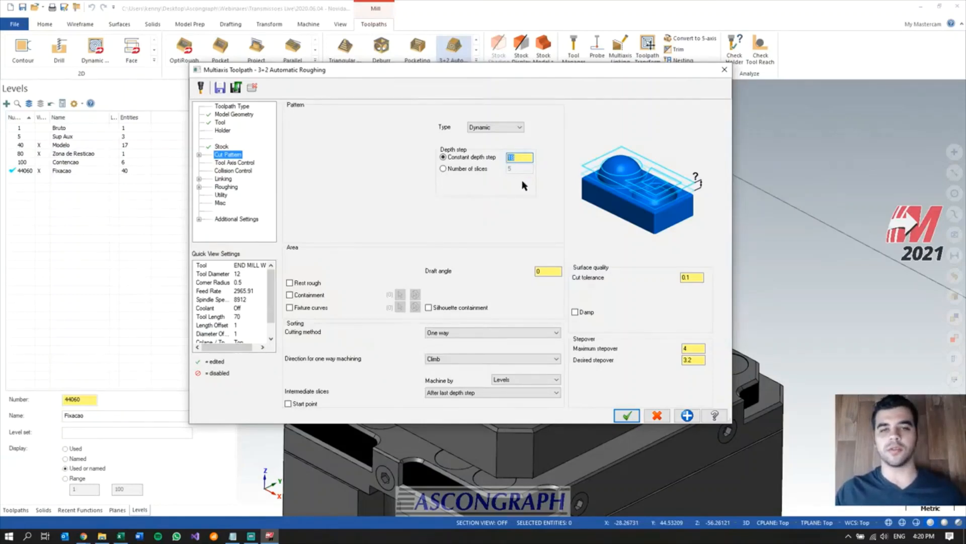
{"action": "left_click", "coordinate": [693, 347]}
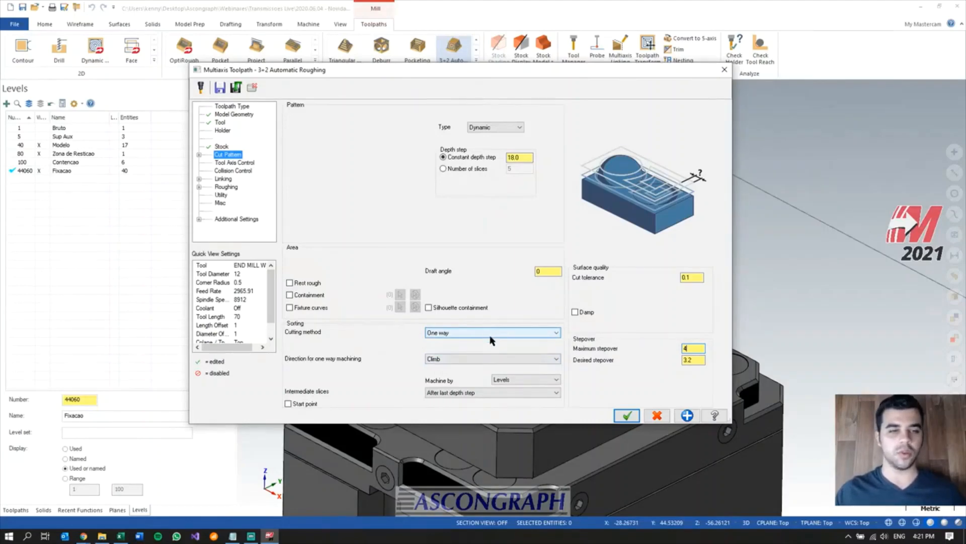
{"action": "left_click", "coordinate": [514, 380]}
{"action": "left_click", "coordinate": [515, 381]}
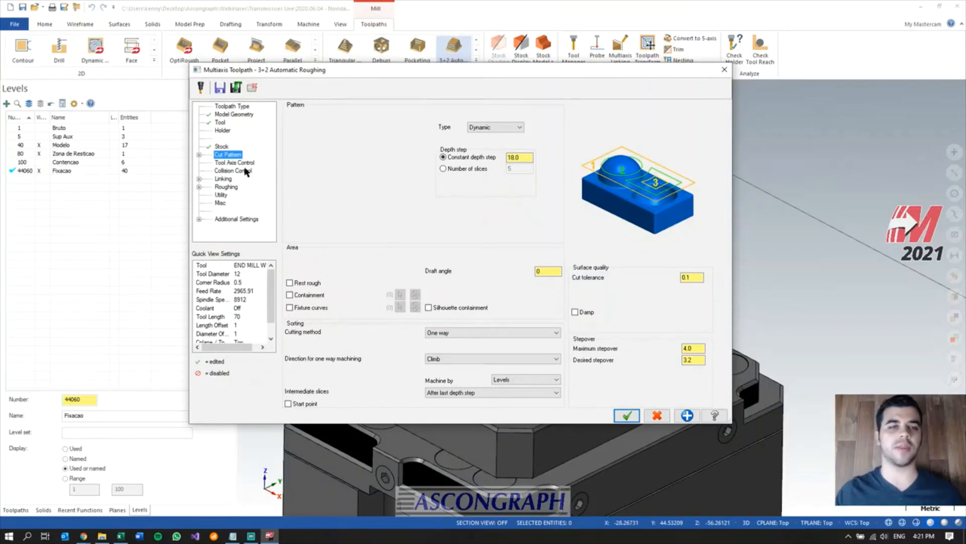
{"action": "left_click", "coordinate": [198, 155]}
{"action": "left_click", "coordinate": [238, 171]}
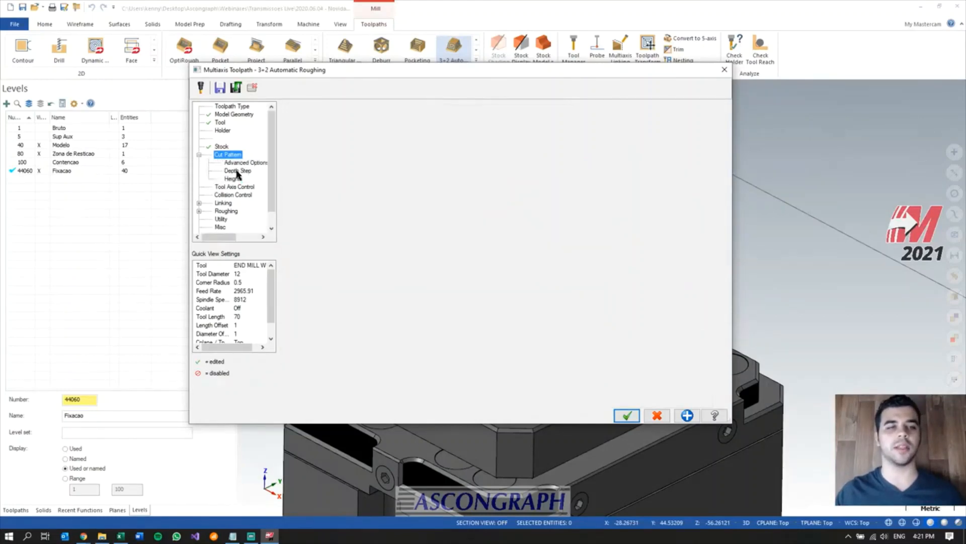
{"action": "left_click", "coordinate": [400, 249]}
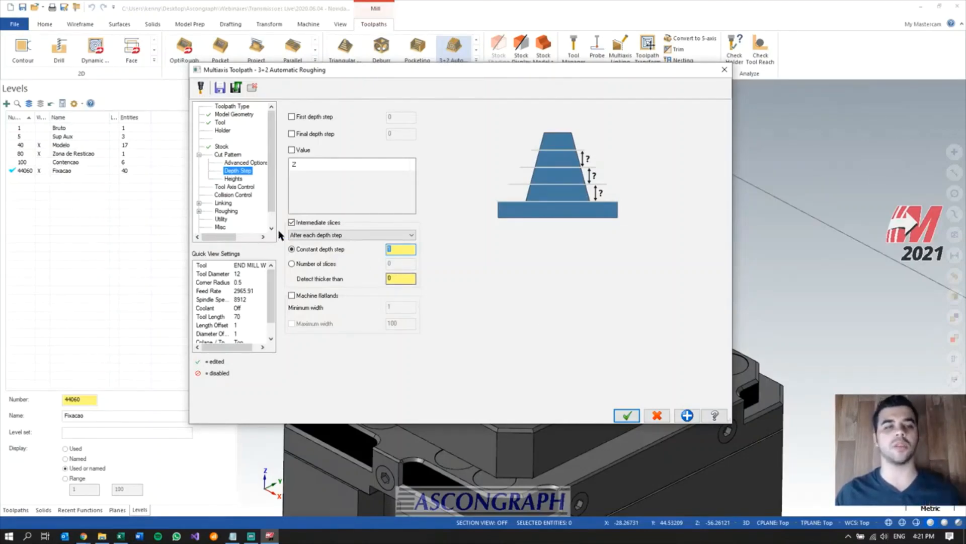
- Remove all three existing direction vectors from the semi-automatic tool axis control list
{"action": "left_click", "coordinate": [233, 187]}
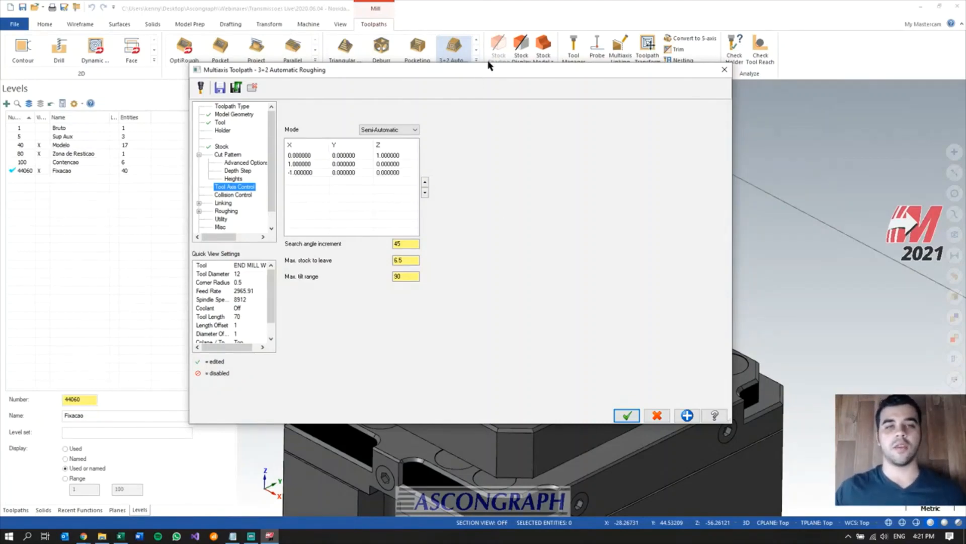
{"action": "left_click_drag", "start_coordinate": [503, 71], "coordinate": [291, 62]}
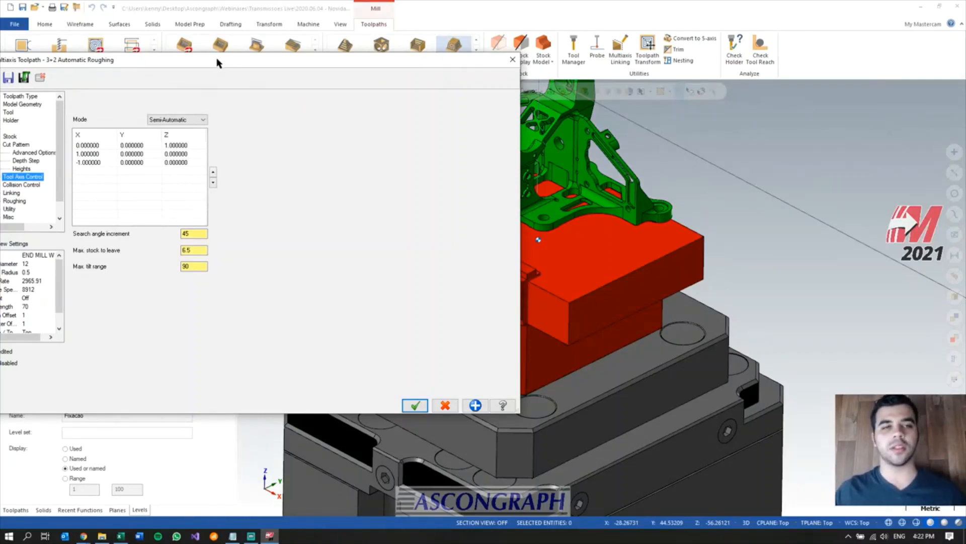
{"action": "mouse_move", "coordinate": [232, 66]}
{"action": "left_mouse_down"}
{"action": "mouse_move", "coordinate": [274, 162]}
{"action": "mouse_move", "coordinate": [308, 290]}
{"action": "mouse_move", "coordinate": [318, 239]}
{"action": "mouse_move", "coordinate": [229, 82]}
{"action": "left_mouse_up"}
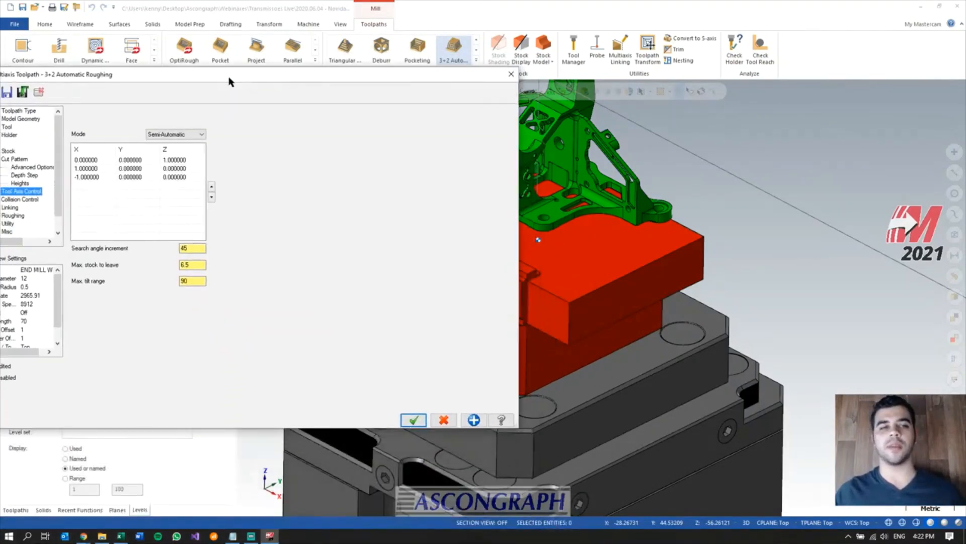
{"action": "left_click", "coordinate": [91, 160]}
{"action": "left_click", "coordinate": [95, 168]}
{"action": "left_click", "coordinate": [95, 178]}
{"action": "left_click_drag", "start_coordinate": [212, 75], "coordinate": [461, 87]}
{"action": "right_click", "coordinate": [366, 188]}
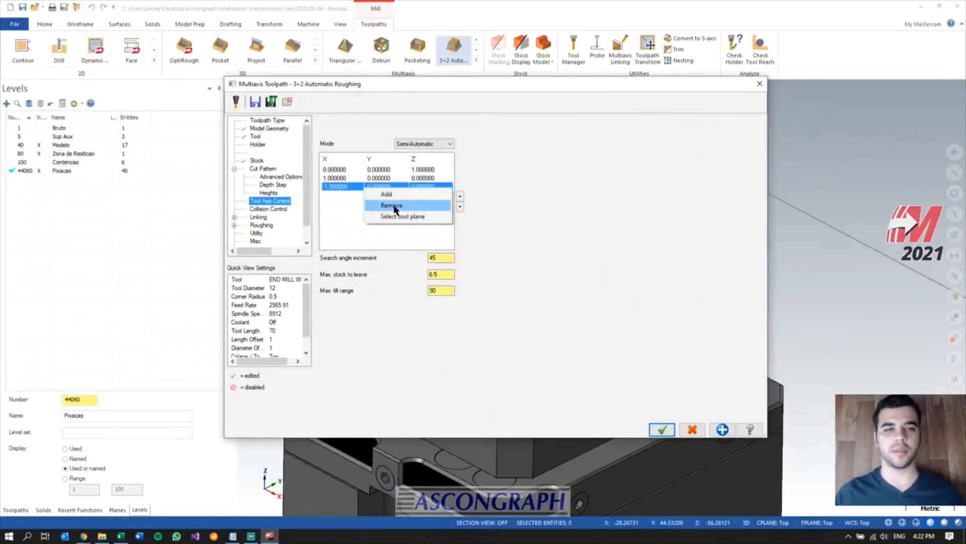
{"action": "left_click", "coordinate": [393, 205]}
{"action": "right_click", "coordinate": [388, 179]}
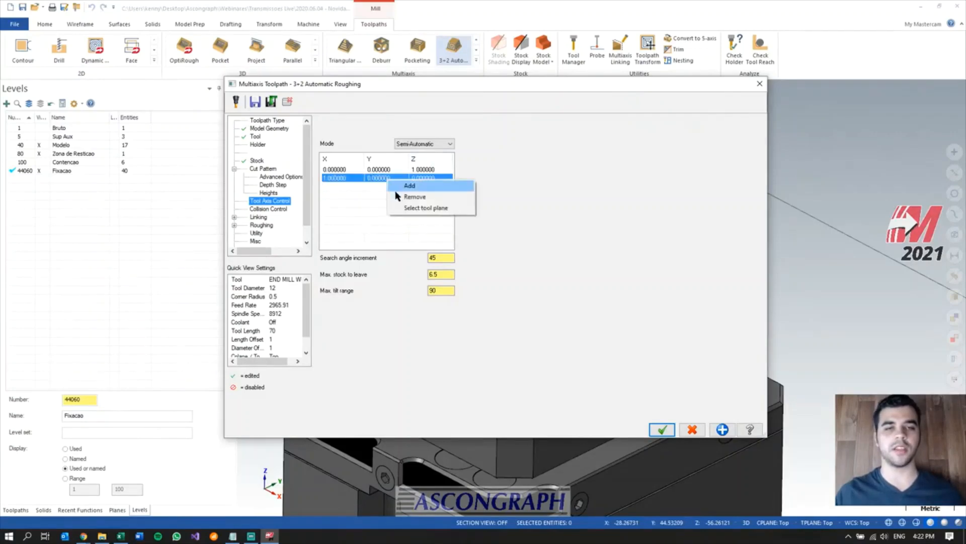
{"action": "left_click", "coordinate": [411, 197]}
{"action": "right_click", "coordinate": [395, 170]}
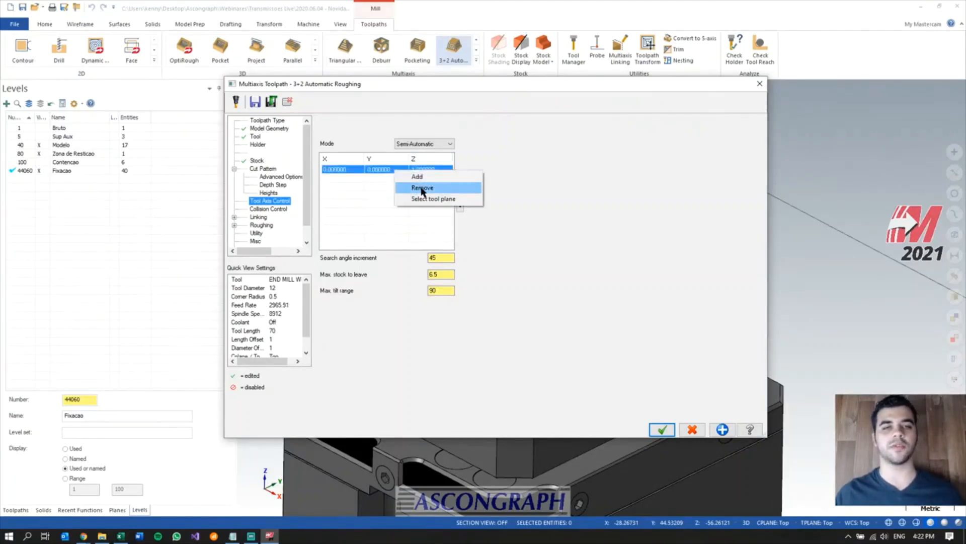
{"action": "left_click", "coordinate": [421, 187]}
- Add a tool axis vector and define it from the Top tool plane as X 0, Y 0, Z 1
{"action": "right_click", "coordinate": [389, 182]}
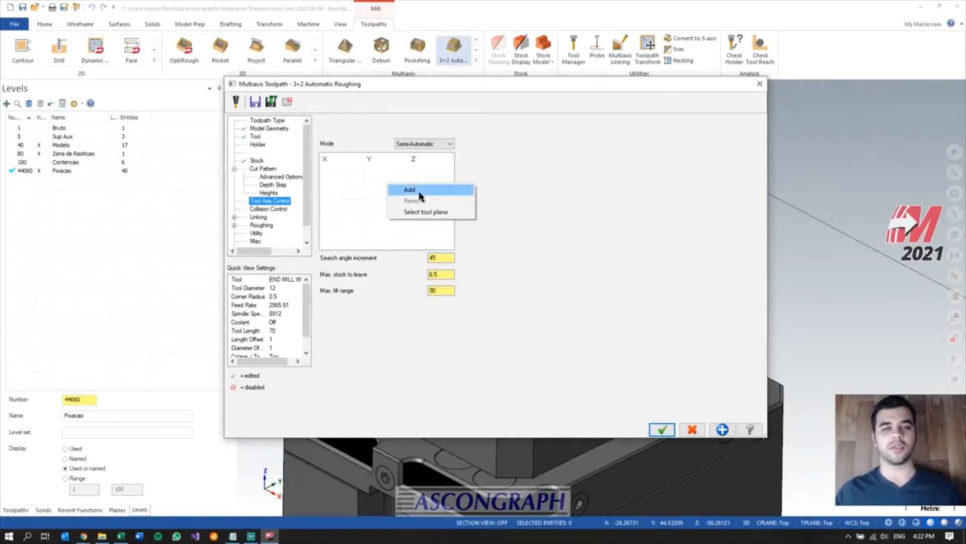
{"action": "left_click", "coordinate": [421, 195]}
{"action": "right_click", "coordinate": [383, 169]}
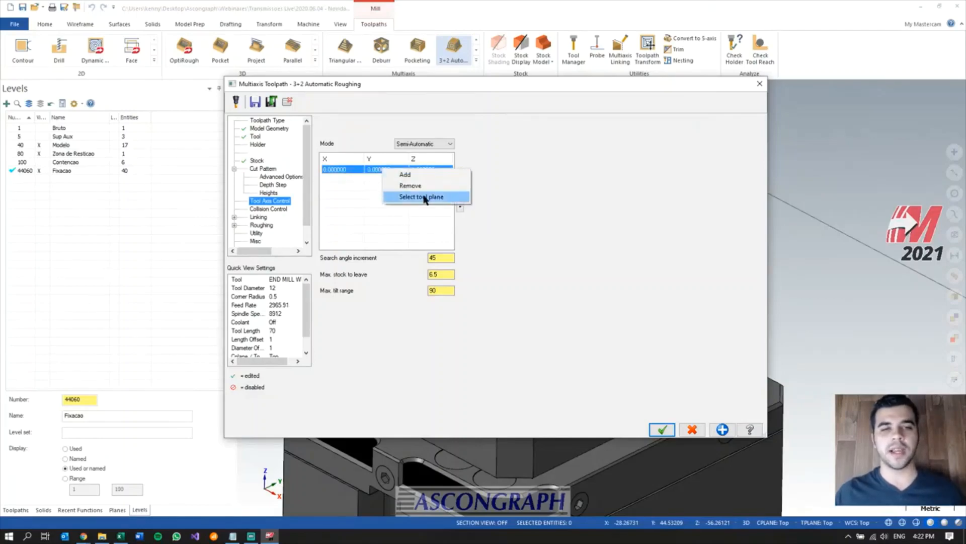
{"action": "left_click", "coordinate": [422, 197]}
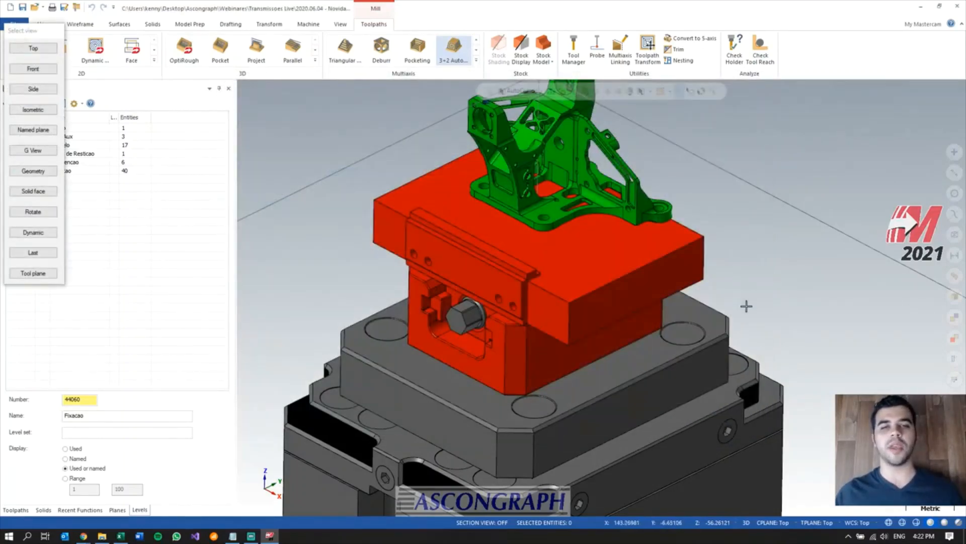
{"action": "scroll", "coordinate": [699, 352], "scroll_direction": "down", "scroll_amount": 1}
{"action": "scroll", "coordinate": [626, 164], "scroll_direction": "up", "scroll_amount": 3}
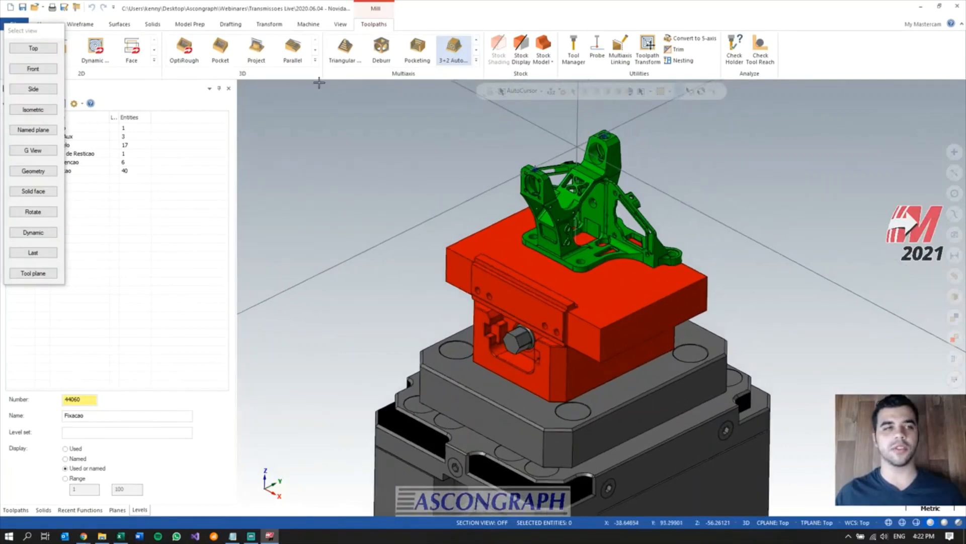
{"action": "left_click_drag", "start_coordinate": [35, 30], "coordinate": [342, 120]}
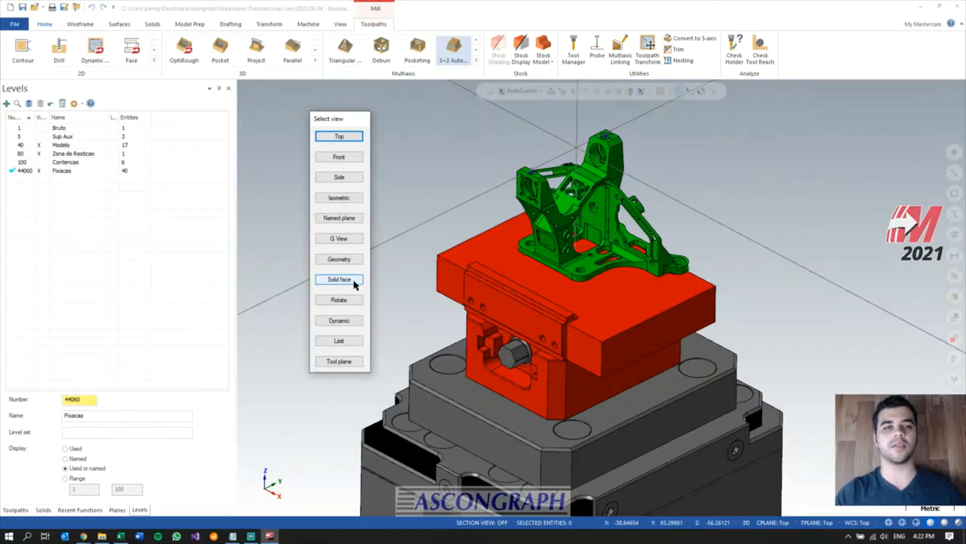
{"action": "left_click", "coordinate": [339, 136]}
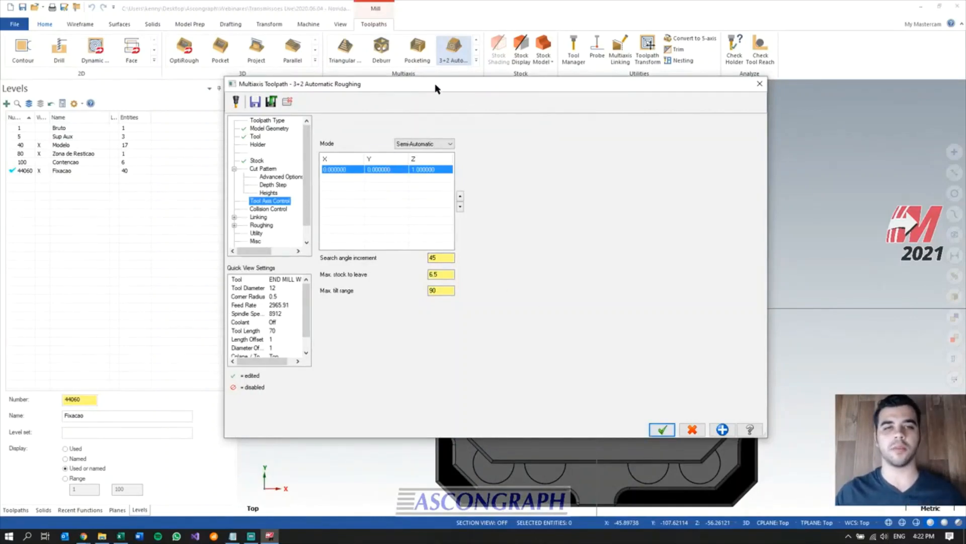
- Add a second tool axis vector and define it from the Right named plane as X 1, Y 0, Z 0
{"action": "left_click_drag", "start_coordinate": [436, 89], "coordinate": [261, 75]}
{"action": "right_click", "coordinate": [239, 172]}
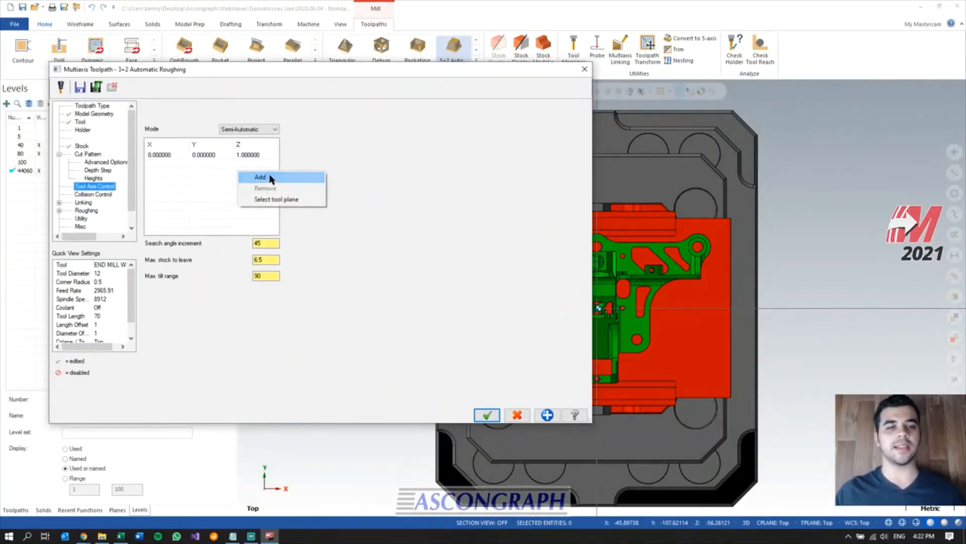
{"action": "left_click", "coordinate": [270, 178]}
{"action": "right_click", "coordinate": [238, 164]}
{"action": "left_click", "coordinate": [260, 192]}
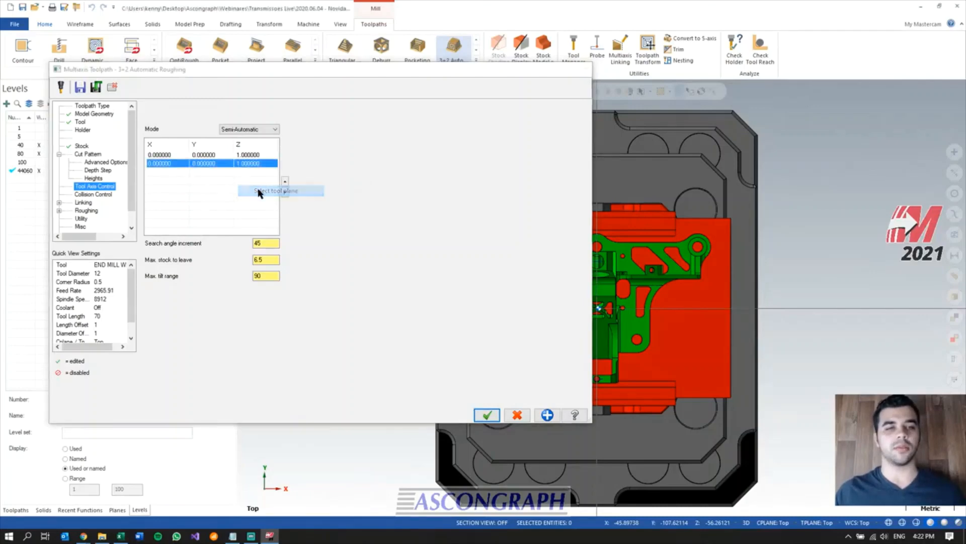
{"action": "left_click_drag", "start_coordinate": [35, 34], "coordinate": [297, 124]}
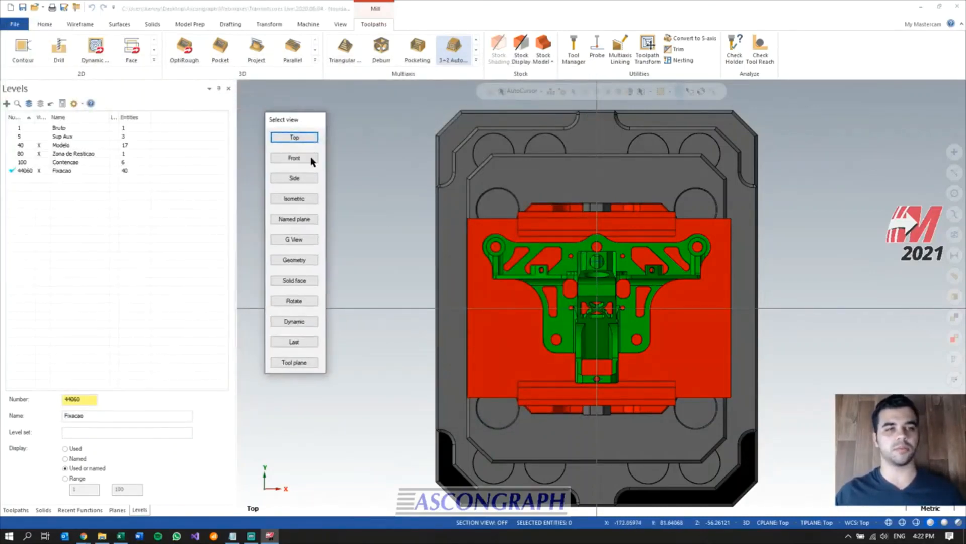
{"action": "left_click", "coordinate": [301, 220]}
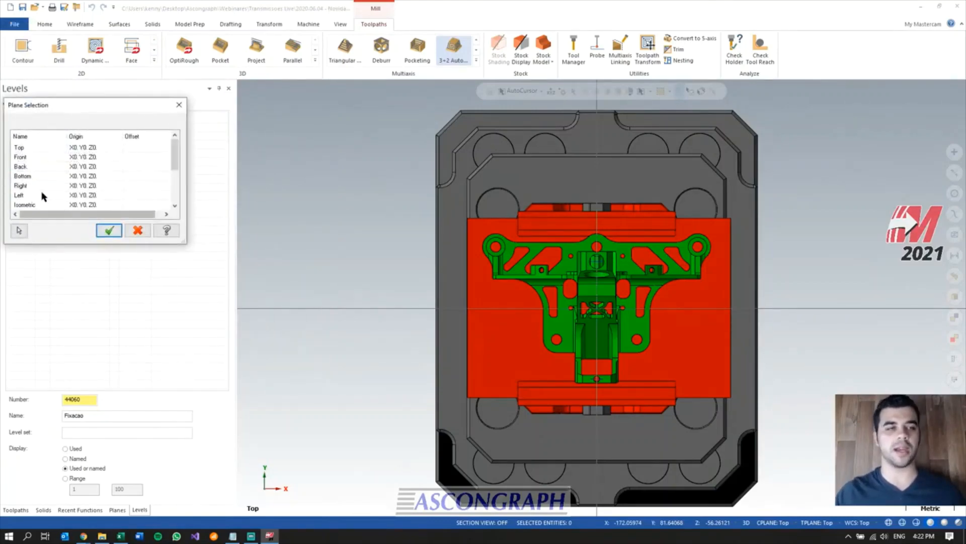
{"action": "left_click", "coordinate": [35, 185]}
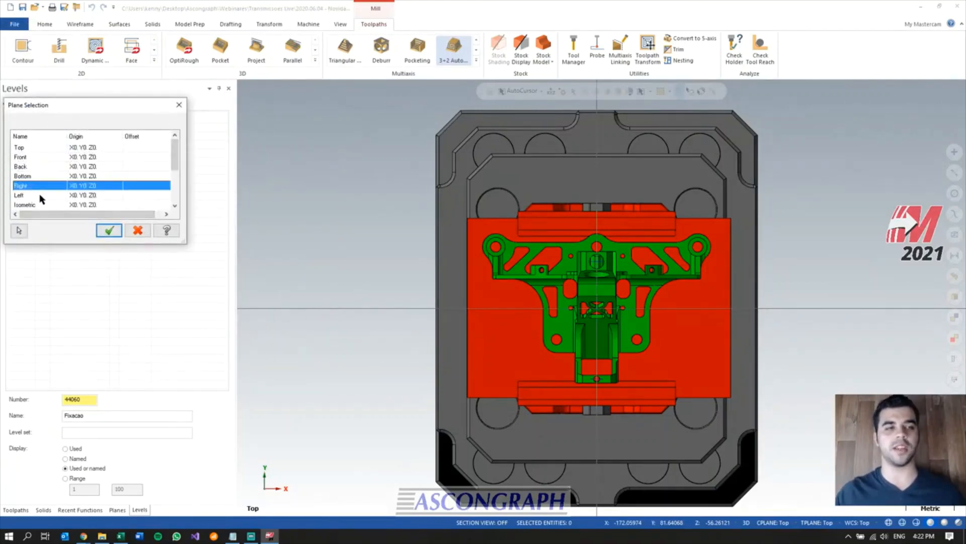
{"action": "left_click", "coordinate": [109, 232]}
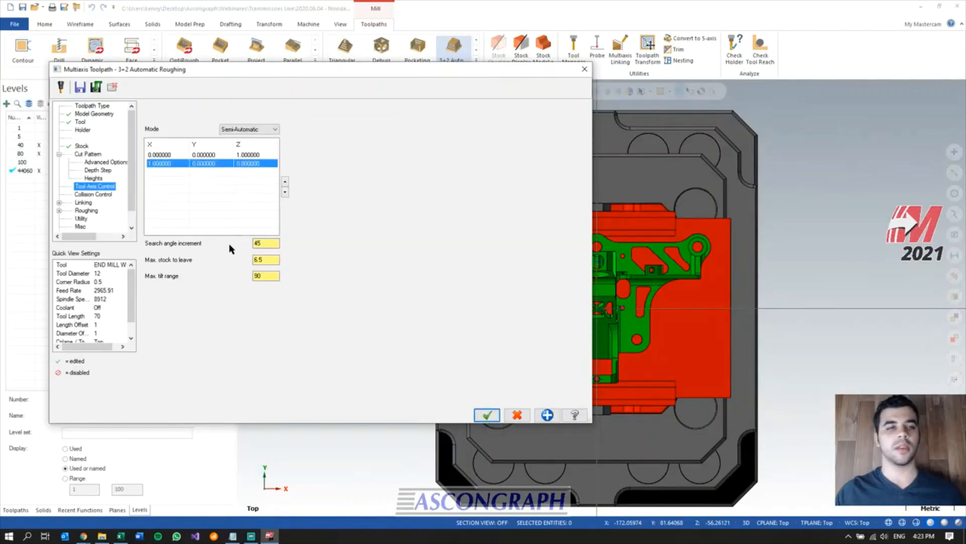
- Add a third tool axis vector and define it from the Left named plane as X -1, Y 0, Z 0
{"action": "right_click", "coordinate": [230, 200]}
{"action": "left_click", "coordinate": [252, 202]}
{"action": "right_click", "coordinate": [239, 171]}
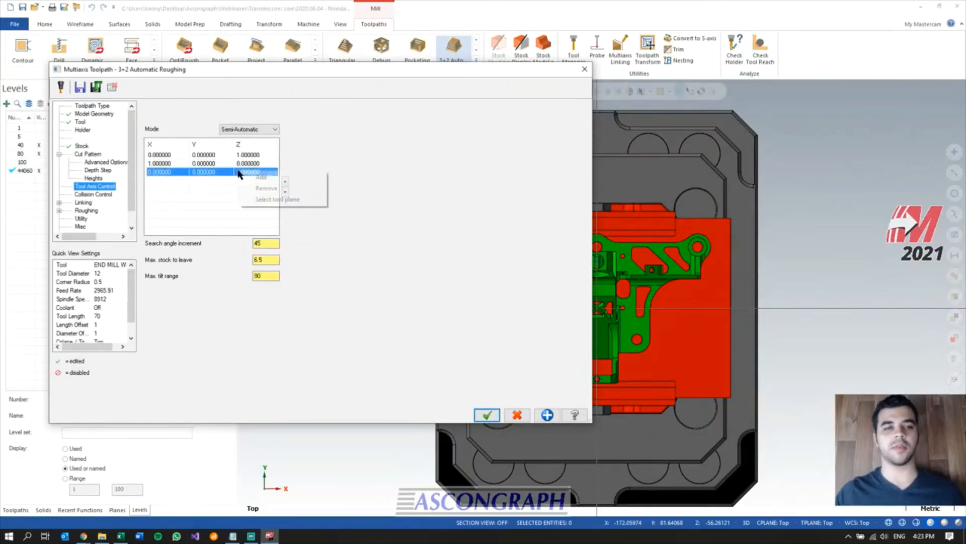
{"action": "left_click", "coordinate": [288, 200]}
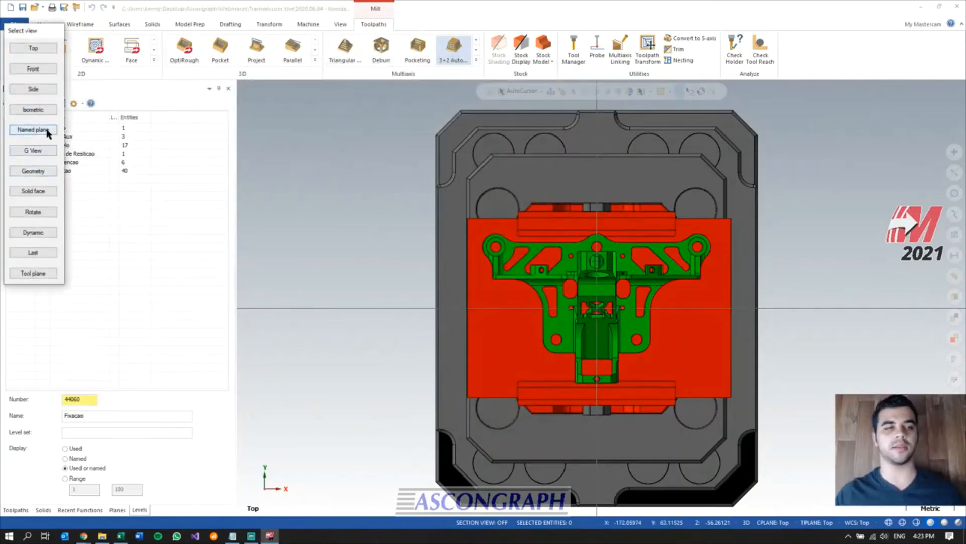
{"action": "left_click", "coordinate": [33, 130]}
{"action": "left_click_drag", "start_coordinate": [59, 109], "coordinate": [274, 117]}
{"action": "left_click", "coordinate": [240, 201]}
{"action": "left_click", "coordinate": [323, 237]}
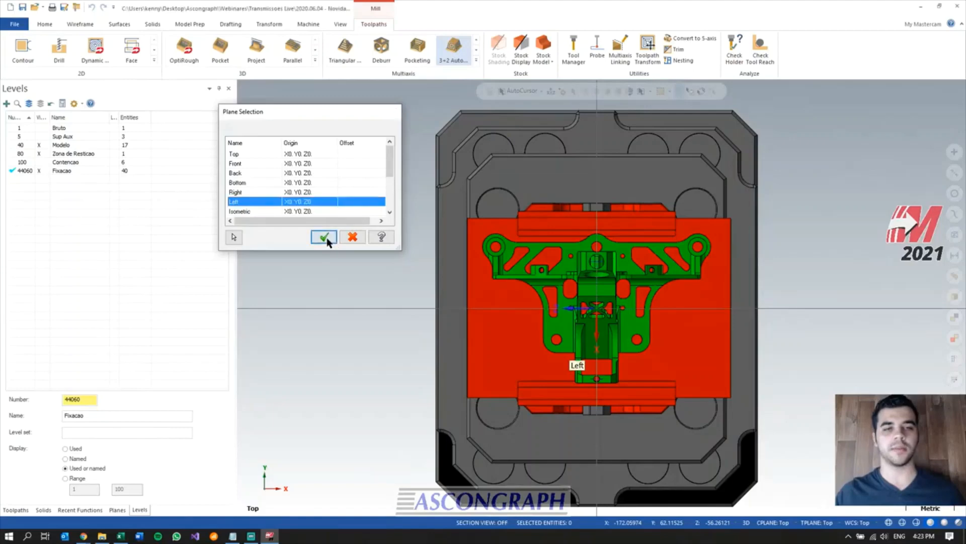
{"action": "left_click", "coordinate": [206, 195]}
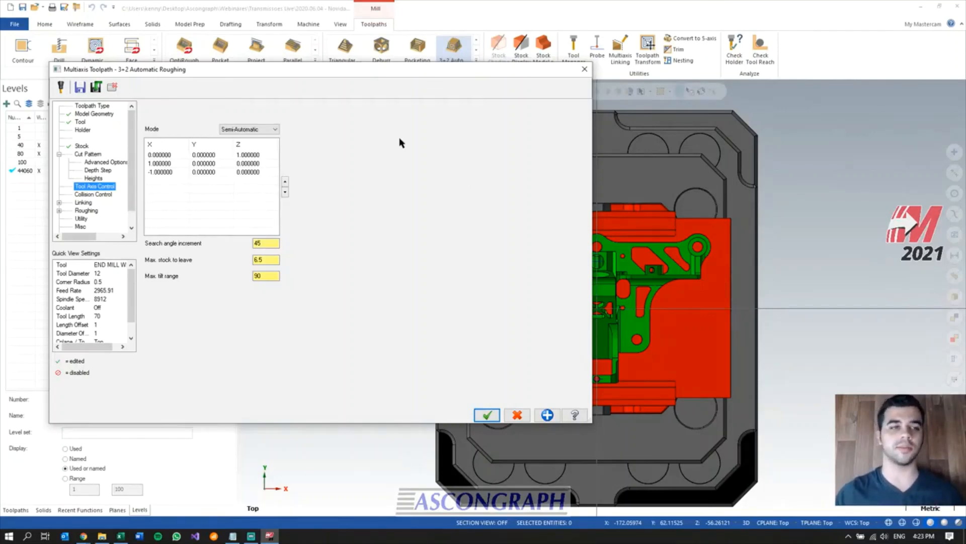
- Check the collision control and linking settings and accept the 3+2 Automatic Roughing toolpath for calculation
{"action": "left_click", "coordinate": [92, 195]}
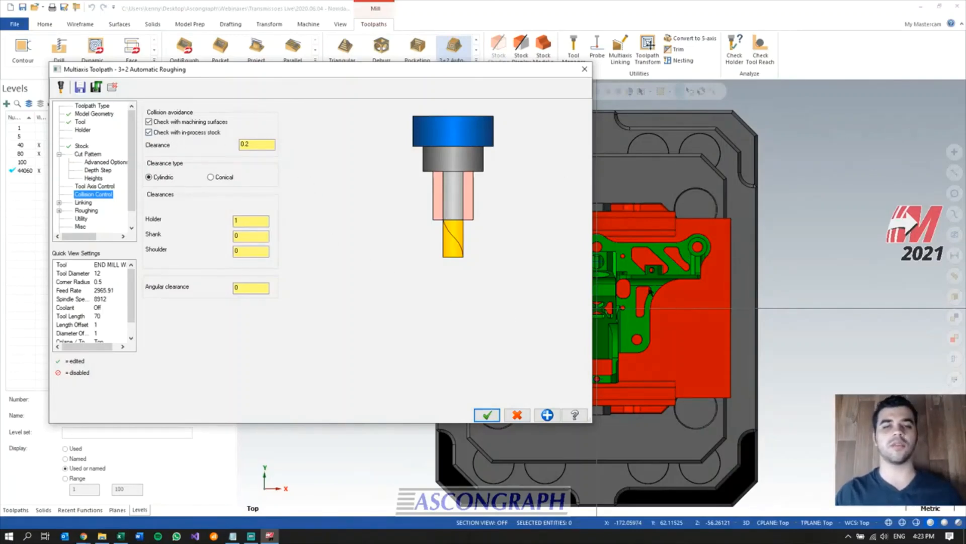
{"action": "left_click", "coordinate": [86, 203]}
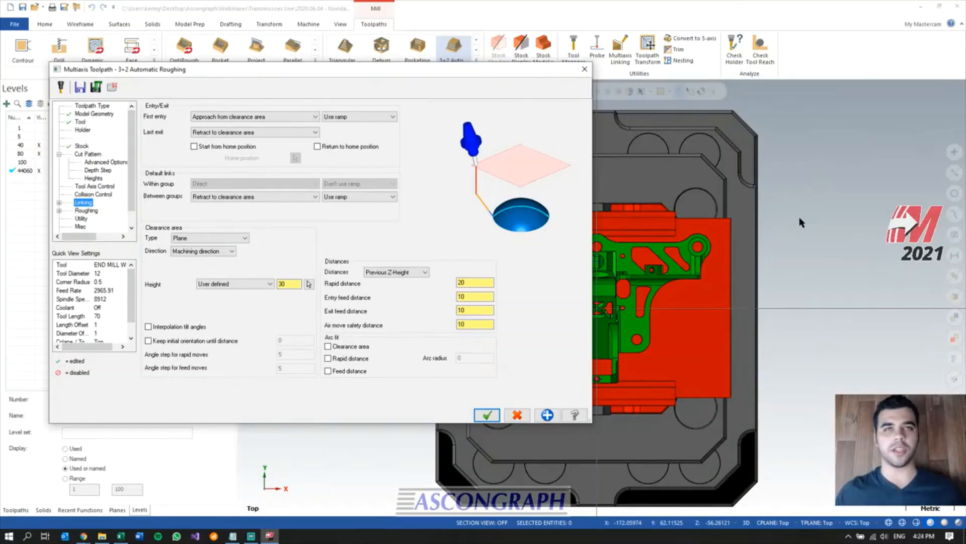
{"action": "key", "text": "Return"}
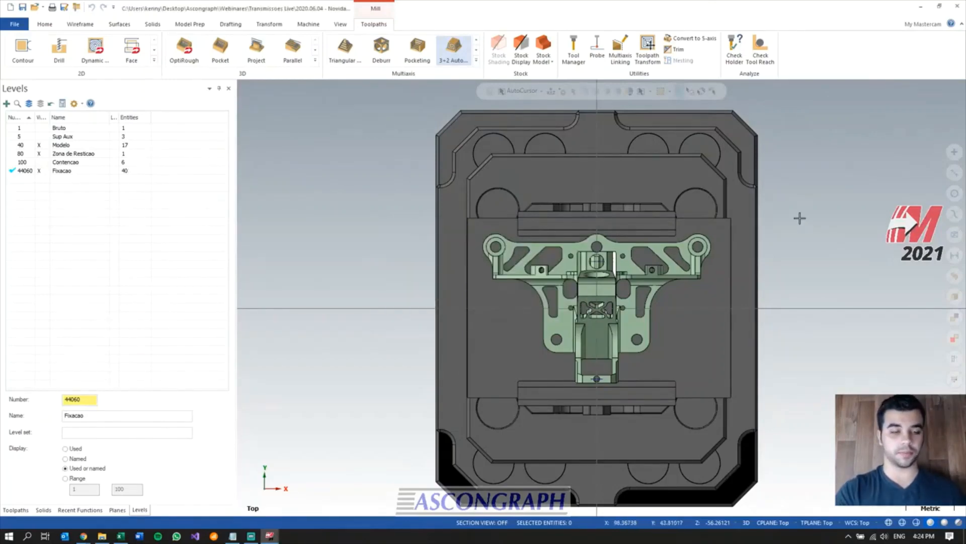
- Show the operations list and inspect the bracket up close in the isometric view while the roughing toolpath is processed
{"action": "key", "text": "alt+7"}
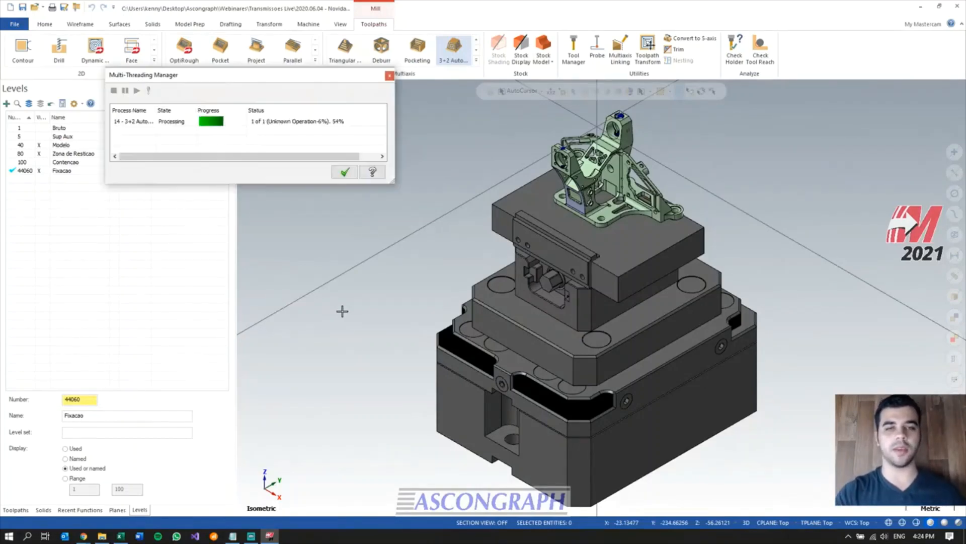
{"action": "left_click_drag", "start_coordinate": [242, 74], "coordinate": [801, 30]}
{"action": "left_click", "coordinate": [17, 509]}
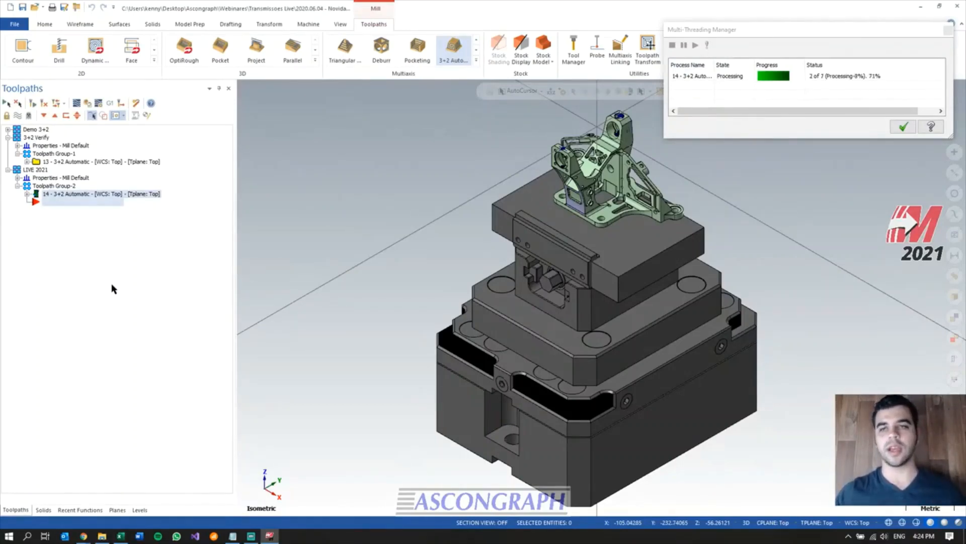
{"action": "scroll", "coordinate": [573, 215], "scroll_direction": "down", "scroll_amount": 3}
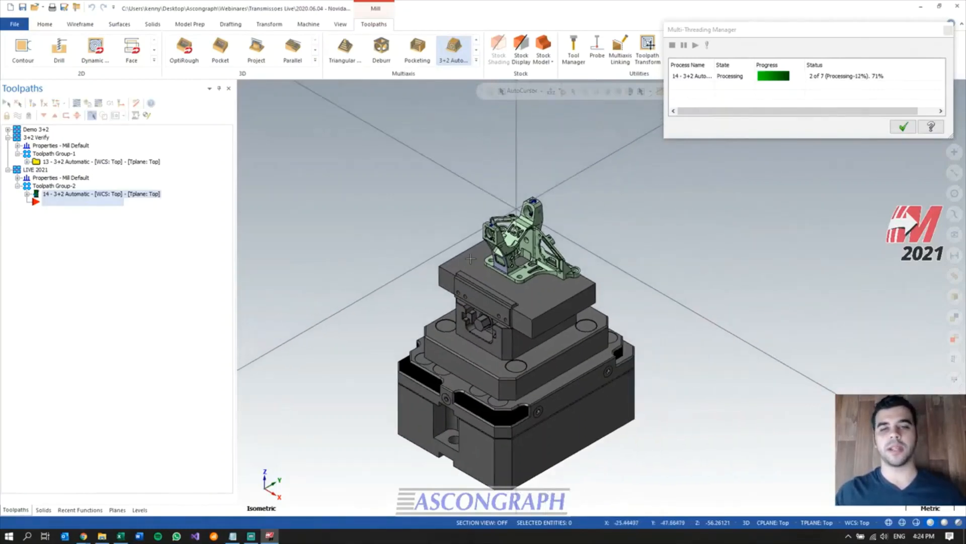
{"action": "scroll", "coordinate": [573, 215], "scroll_direction": "up", "scroll_amount": 3}
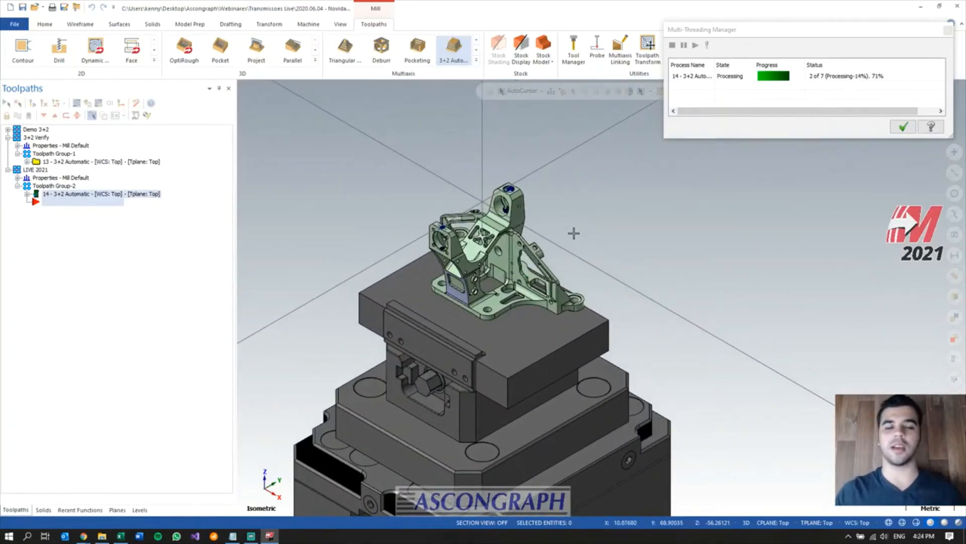
{"action": "scroll", "coordinate": [346, 299], "scroll_direction": "up", "scroll_amount": 2}
{"action": "scroll", "coordinate": [596, 166], "scroll_direction": "up", "scroll_amount": 2}
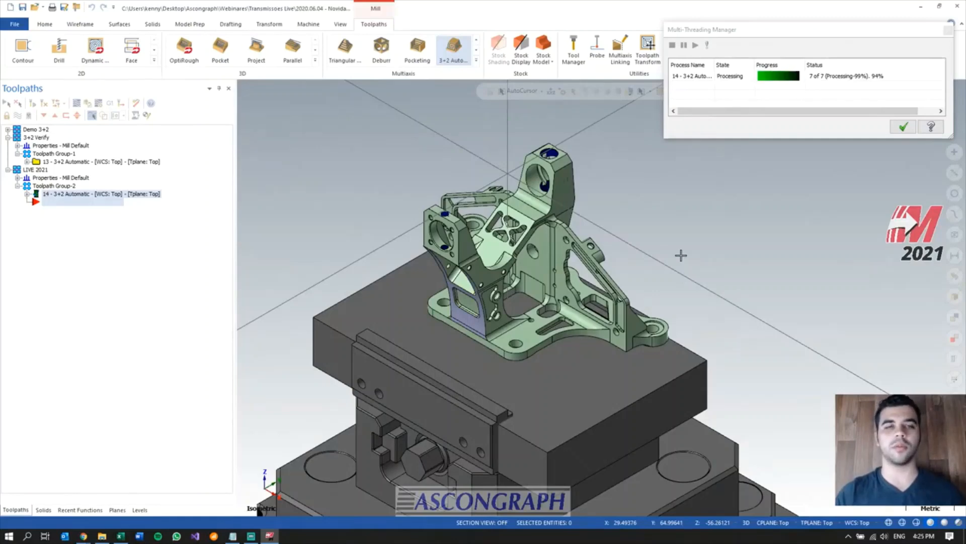
{"action": "scroll", "coordinate": [681, 255], "scroll_direction": "up", "scroll_amount": 2}
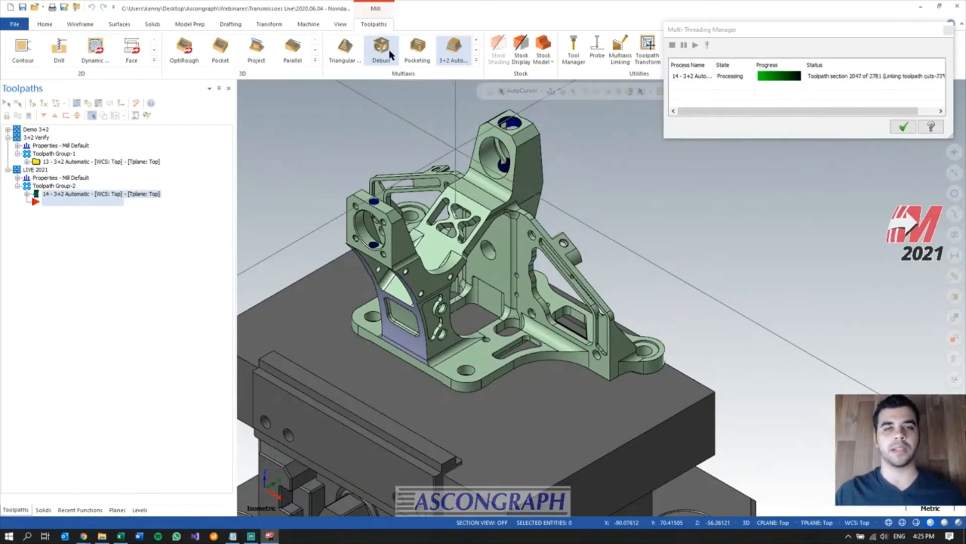
- Create a multiaxis Deburr toolpath and assign it tool 9, the 6 mm ball endmill
{"action": "left_click", "coordinate": [381, 50]}
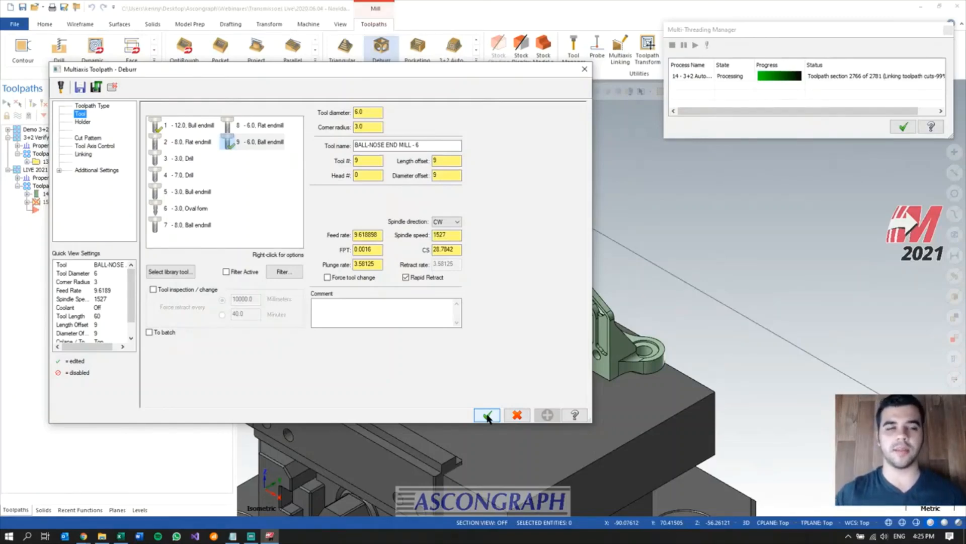
{"action": "left_click_drag", "start_coordinate": [293, 72], "coordinate": [305, 92]}
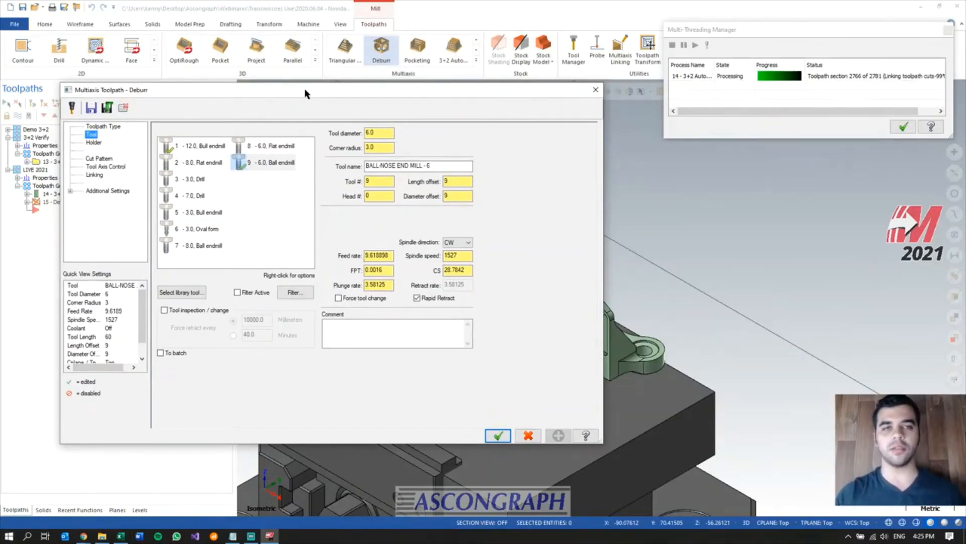
{"action": "left_click_drag", "start_coordinate": [316, 95], "coordinate": [338, 70]}
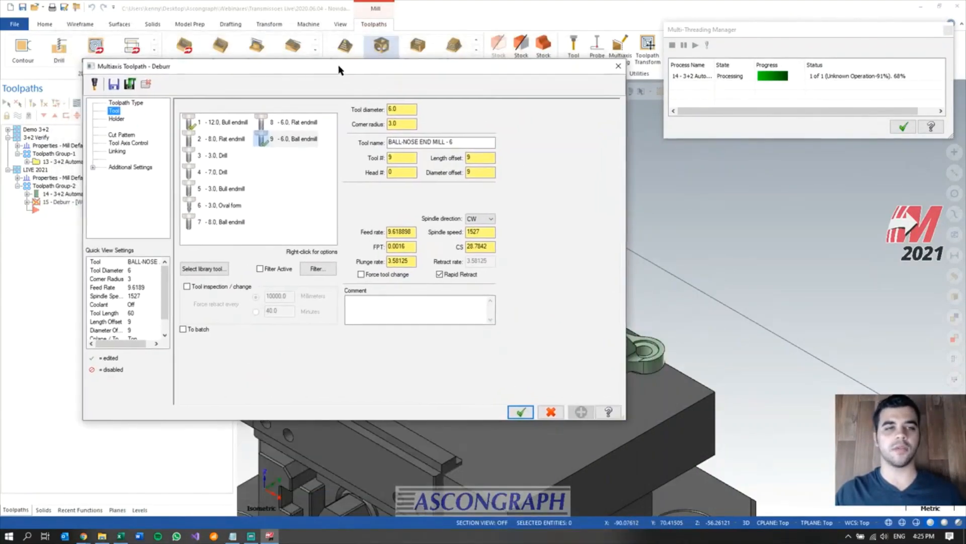
{"action": "left_click", "coordinate": [304, 140]}
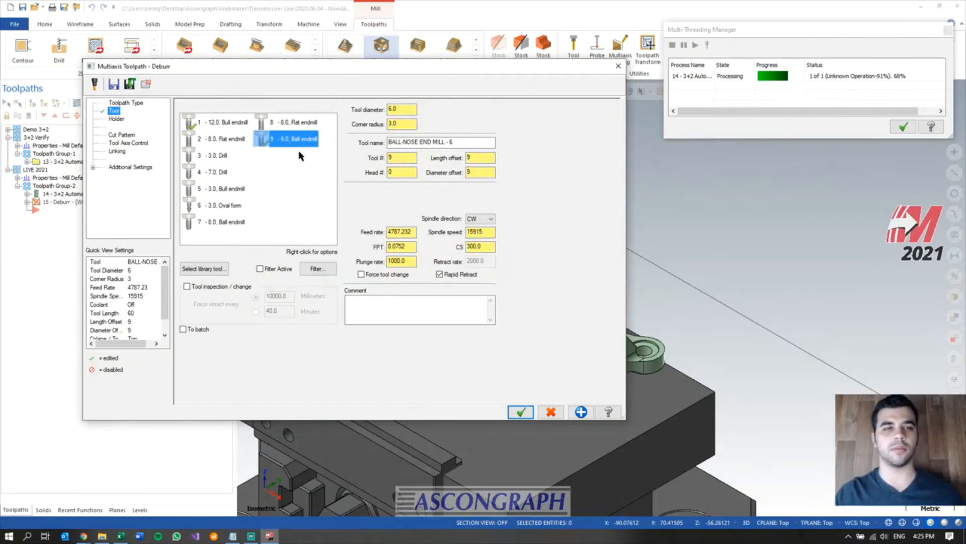
- Define the Deburr cut pattern's part surfaces by selecting the whole bracket solid
{"action": "left_click", "coordinate": [123, 135]}
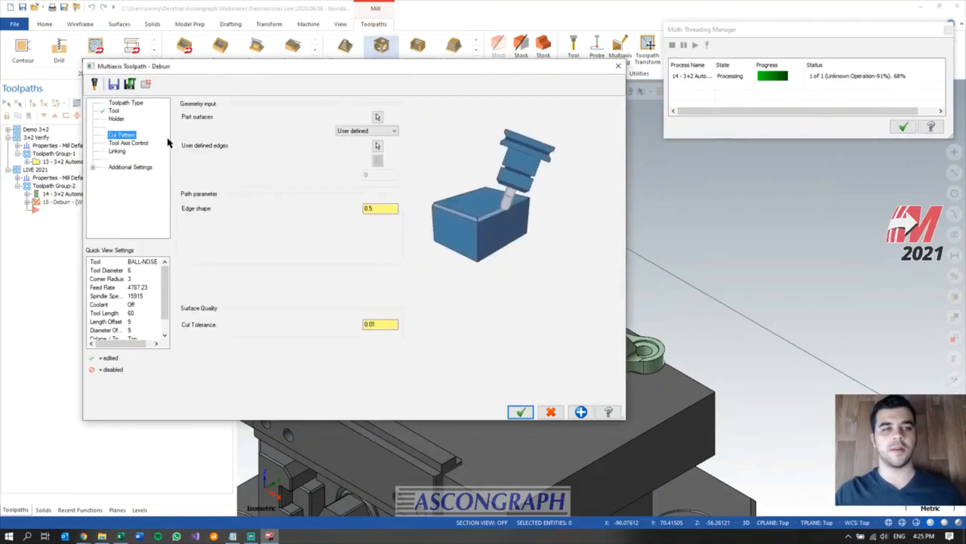
{"action": "left_click", "coordinate": [377, 118]}
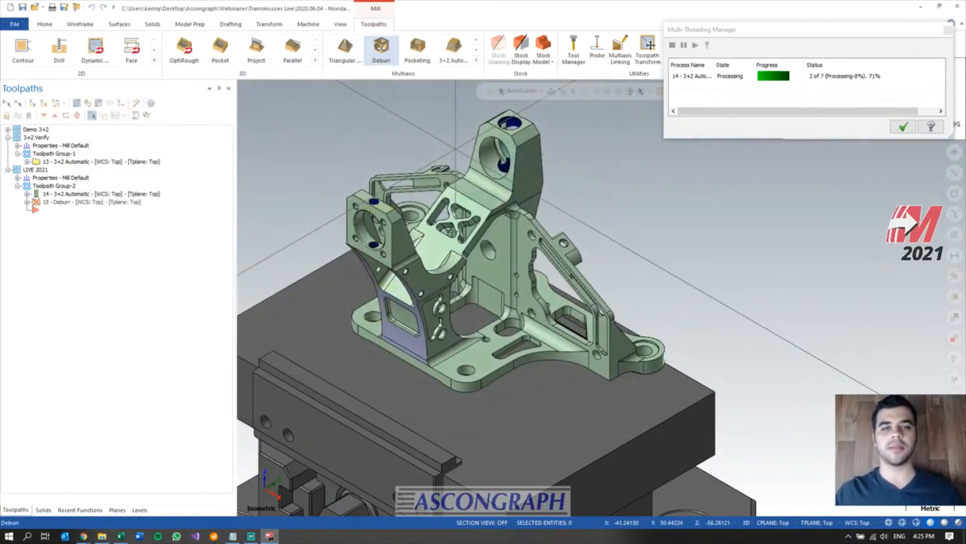
{"action": "left_click", "coordinate": [481, 193]}
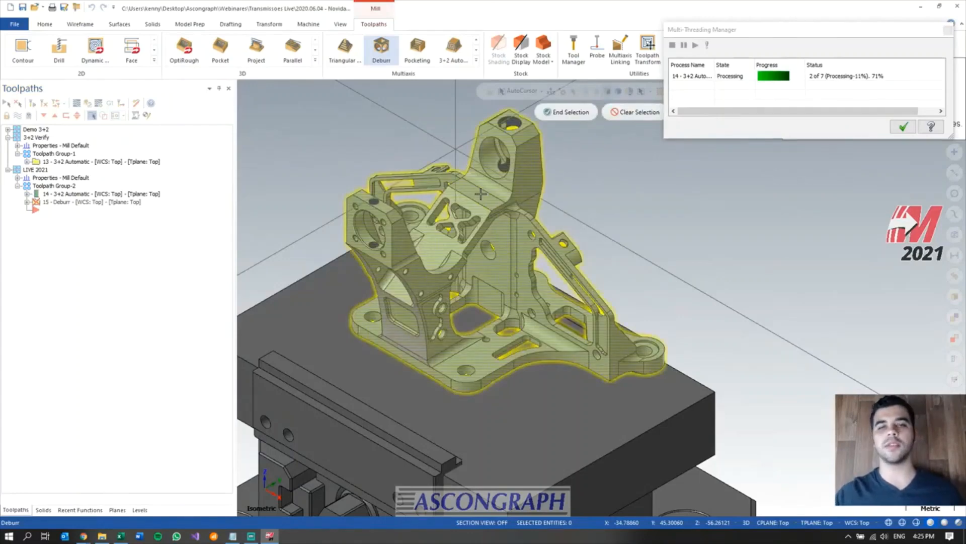
{"action": "key", "text": "Return"}
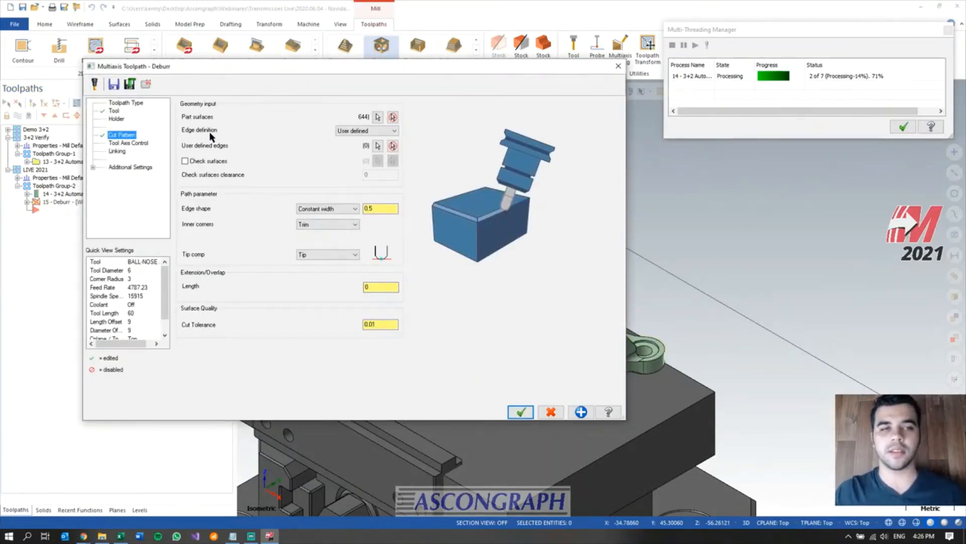
- Define the Deburr's user-defined edges with loop selection, chaining the front and back edge loops of the first large wavy opening in the bracket's web
{"action": "left_click", "coordinate": [378, 146]}
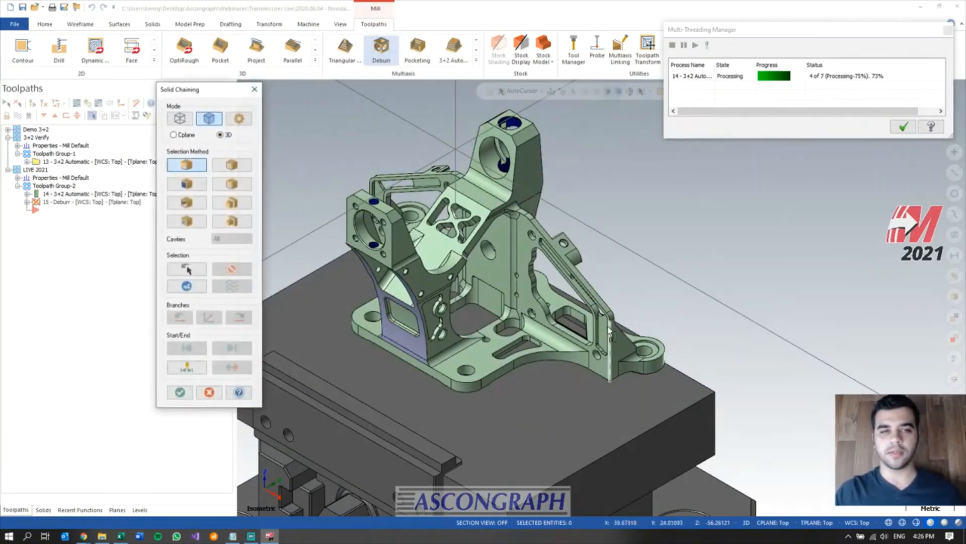
{"action": "scroll", "coordinate": [611, 334], "scroll_direction": "up", "scroll_amount": 3}
{"action": "mouse_move", "coordinate": [542, 239]}
{"action": "middle_mouse_down"}
{"action": "mouse_move", "coordinate": [559, 307]}
{"action": "mouse_move", "coordinate": [548, 238]}
{"action": "middle_mouse_up"}
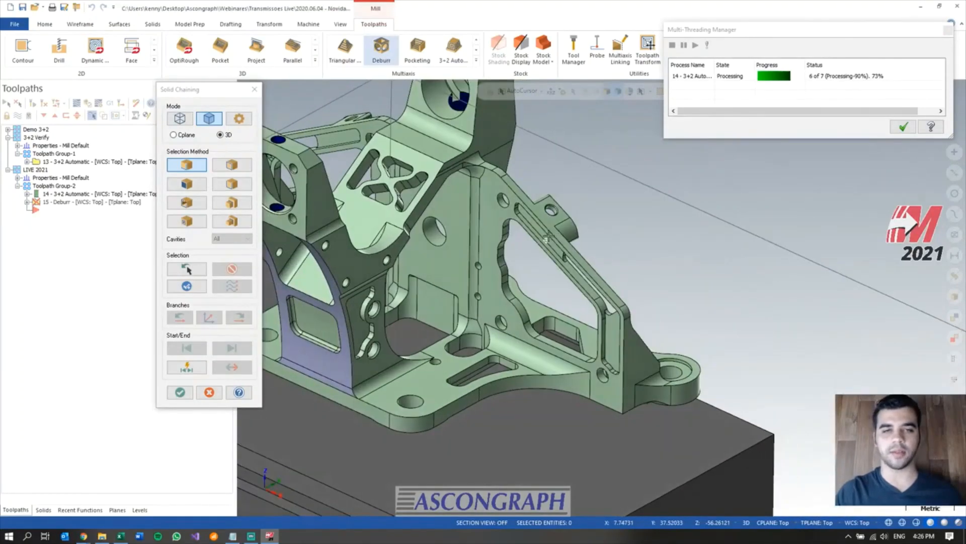
{"action": "scroll", "coordinate": [547, 240], "scroll_direction": "down", "scroll_amount": 1}
{"action": "scroll", "coordinate": [649, 342], "scroll_direction": "down", "scroll_amount": 2}
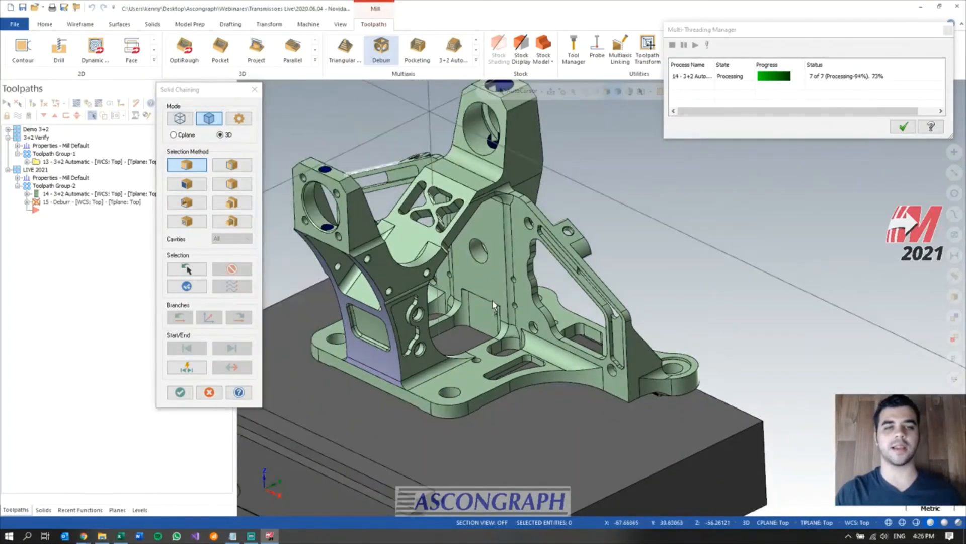
{"action": "middle_click_drag", "start_coordinate": [482, 275], "coordinate": [426, 286]}
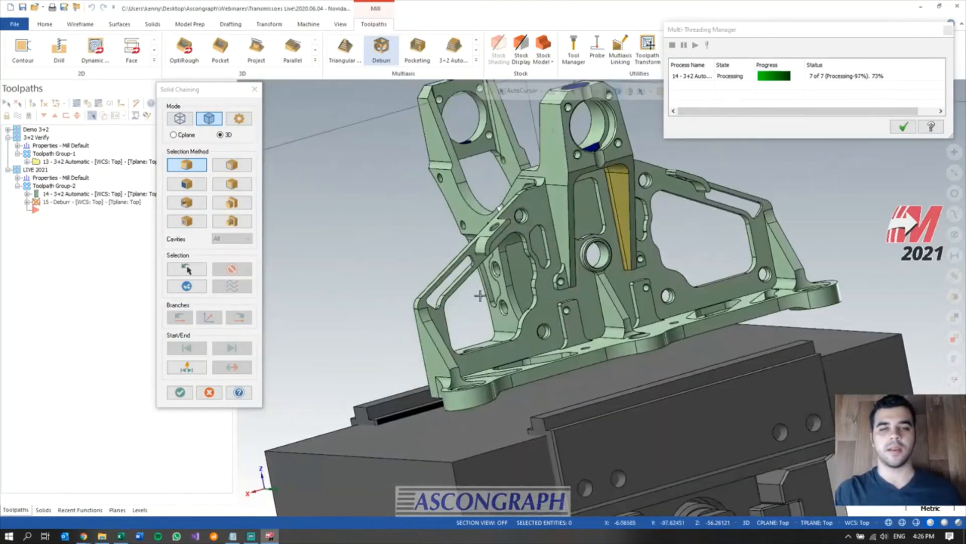
{"action": "scroll", "coordinate": [562, 322], "scroll_direction": "down", "scroll_amount": 2}
{"action": "scroll", "coordinate": [530, 258], "scroll_direction": "up", "scroll_amount": 1}
{"action": "left_click", "coordinate": [246, 163]}
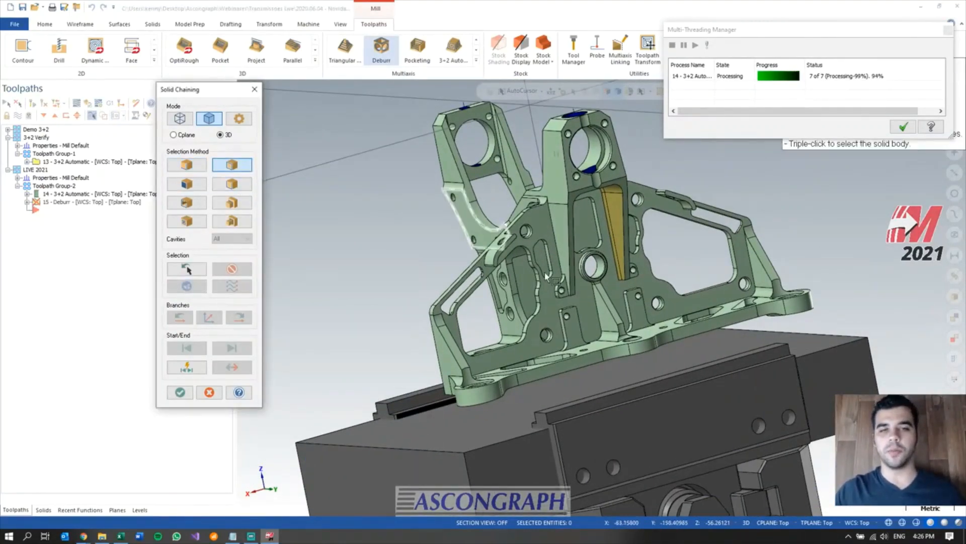
{"action": "scroll", "coordinate": [549, 282], "scroll_direction": "up", "scroll_amount": 2}
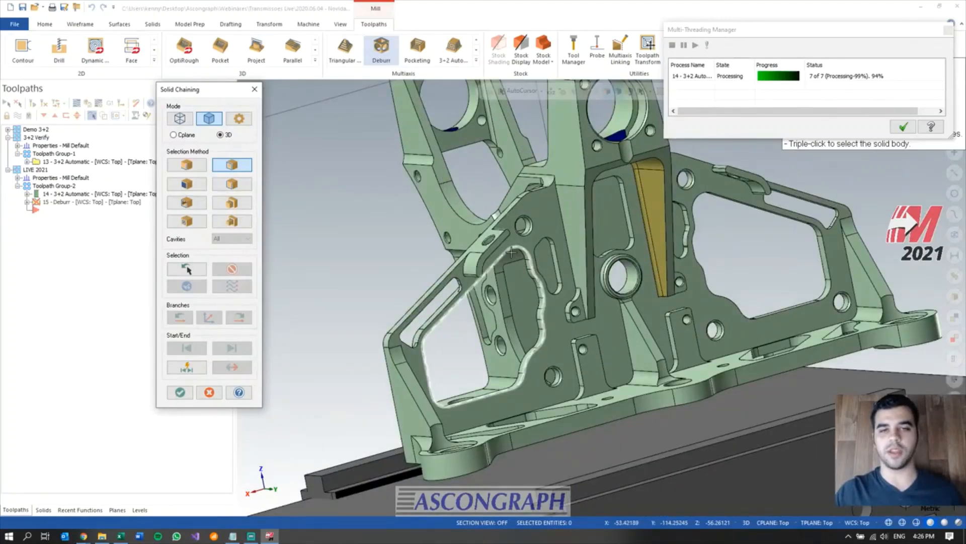
{"action": "left_click", "coordinate": [511, 253]}
{"action": "middle_click_drag", "start_coordinate": [622, 283], "coordinate": [611, 282]}
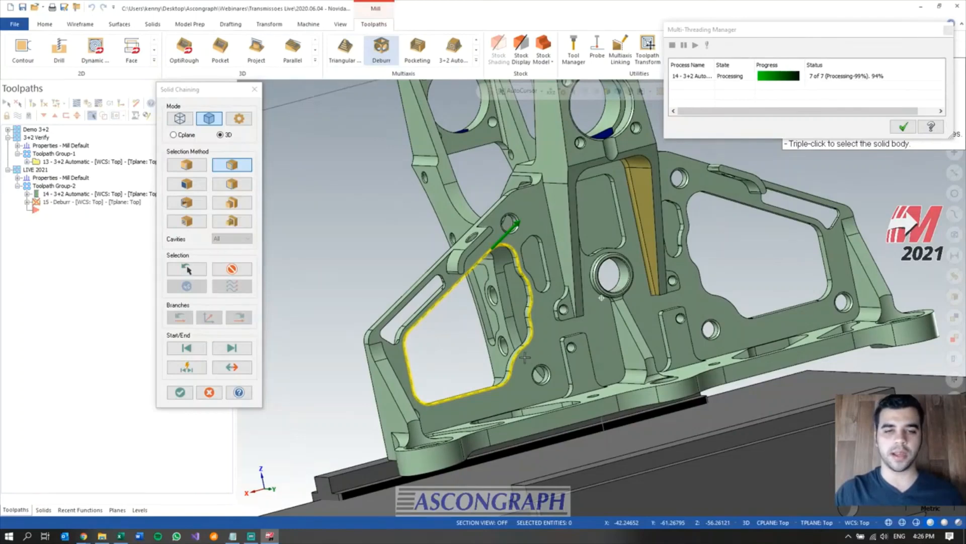
{"action": "scroll", "coordinate": [546, 382], "scroll_direction": "up", "scroll_amount": 4}
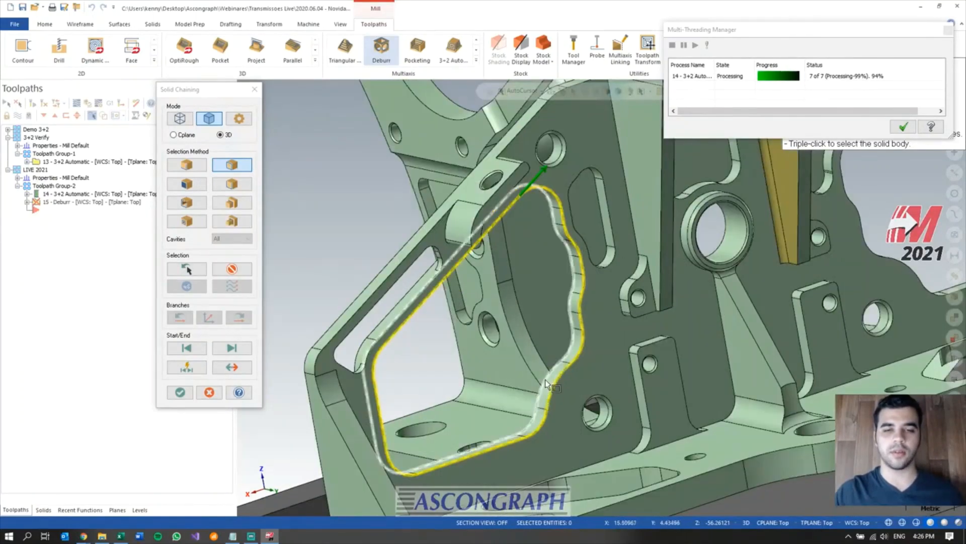
- Add both edge loops of the matching large opening on the other side of the web and accept the edge chains
{"action": "scroll", "coordinate": [350, 379], "scroll_direction": "down", "scroll_amount": 2}
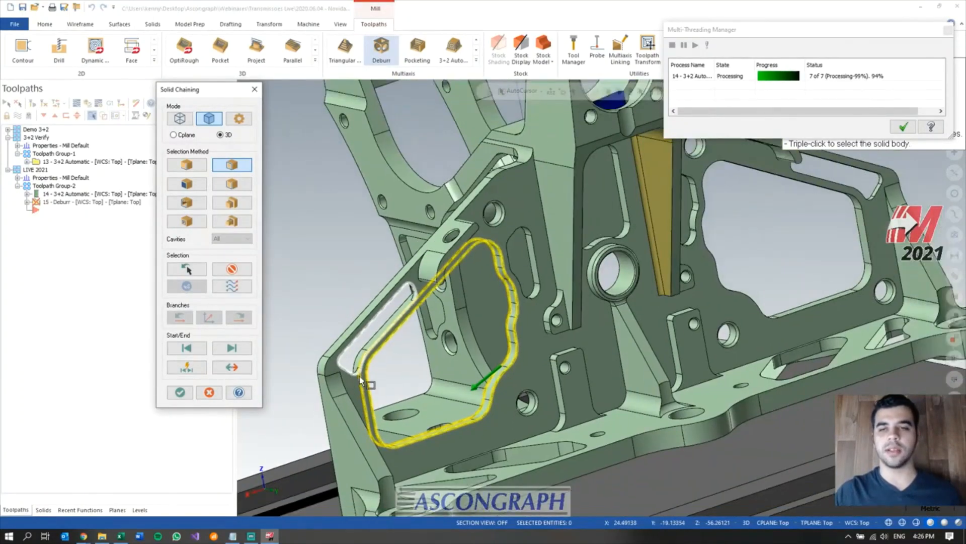
{"action": "scroll", "coordinate": [349, 375], "scroll_direction": "down", "scroll_amount": 2}
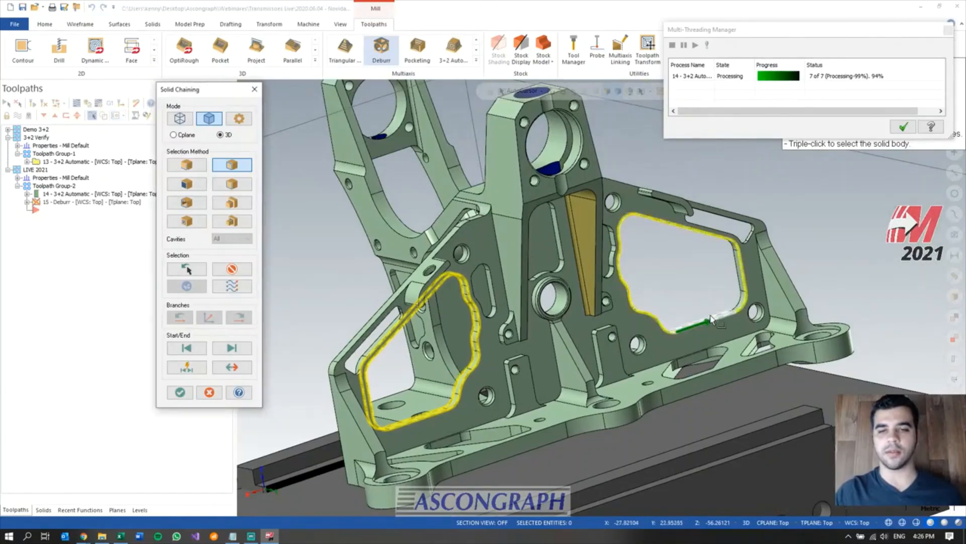
{"action": "scroll", "coordinate": [710, 318], "scroll_direction": "up", "scroll_amount": 3}
{"action": "left_click", "coordinate": [725, 314]}
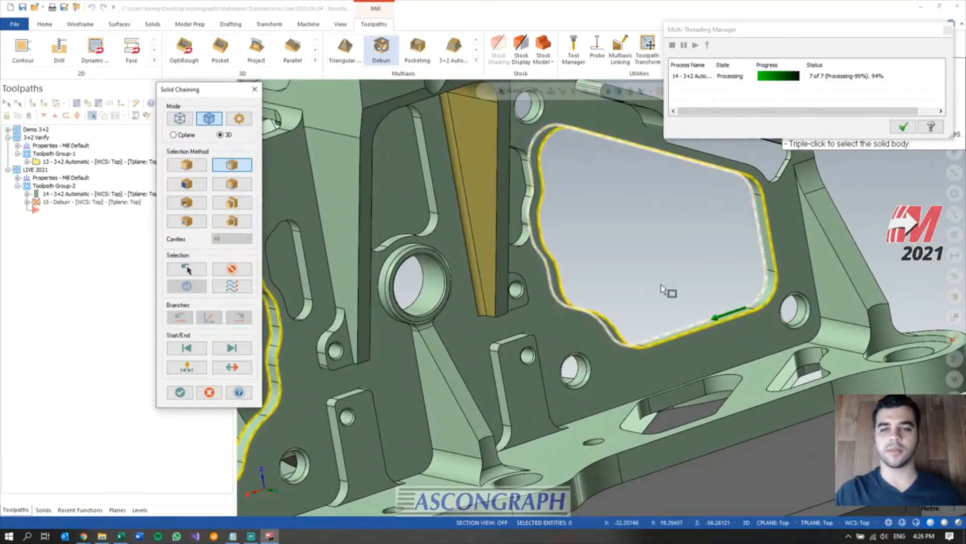
{"action": "scroll", "coordinate": [662, 291], "scroll_direction": "down", "scroll_amount": 5}
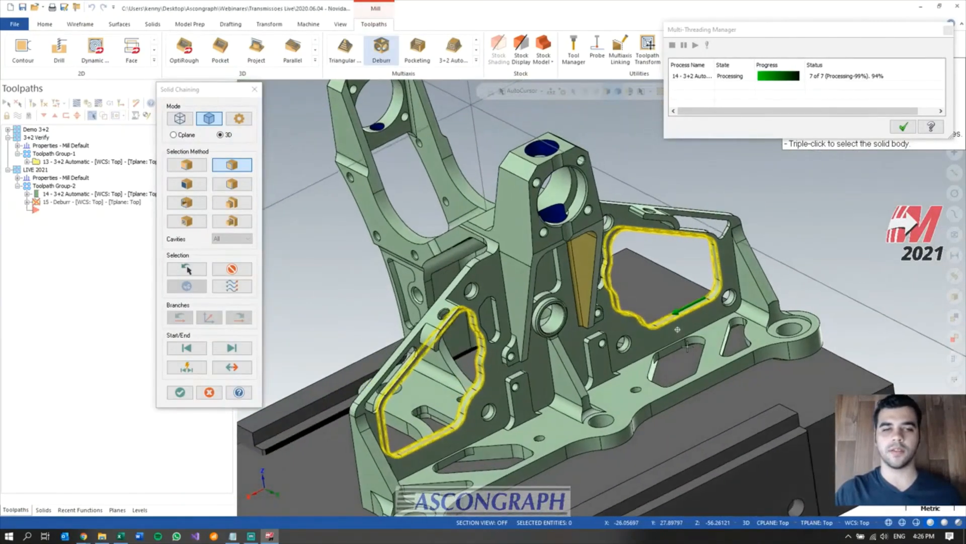
{"action": "left_click", "coordinate": [180, 392]}
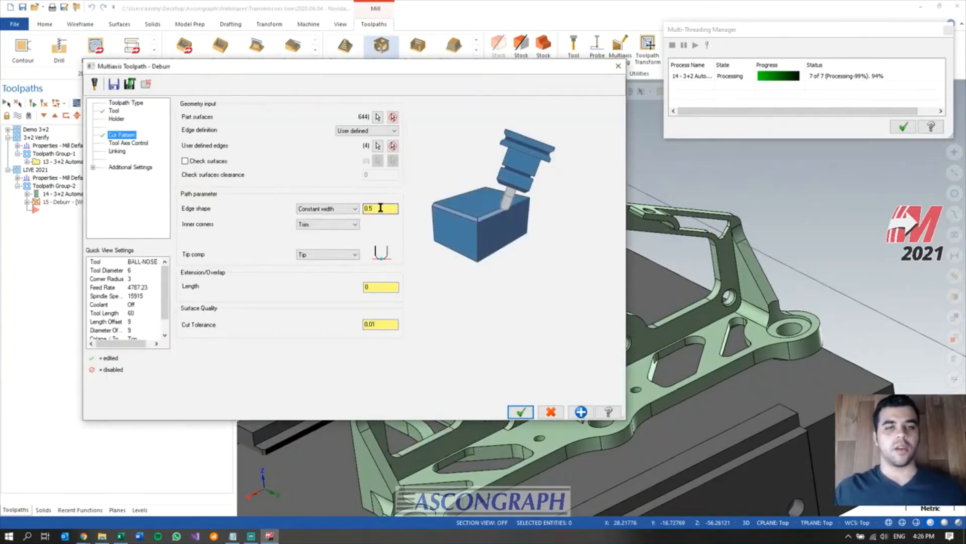
- Review the Deburr's constant edge width, and its tool axis machining type options, direction and tilt angle
{"action": "left_click", "coordinate": [380, 208]}
{"action": "left_click_drag", "start_coordinate": [380, 208], "coordinate": [363, 211]}
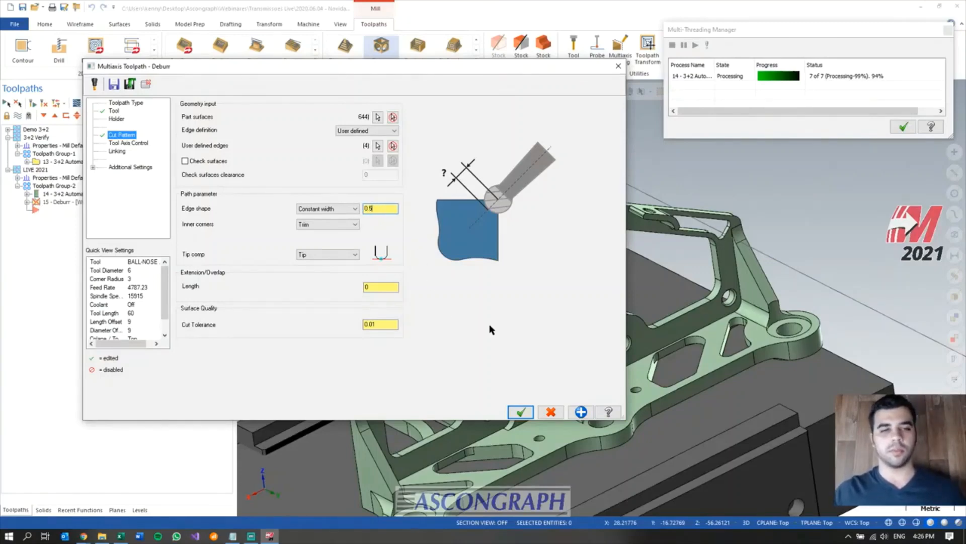
{"action": "left_click", "coordinate": [128, 144]}
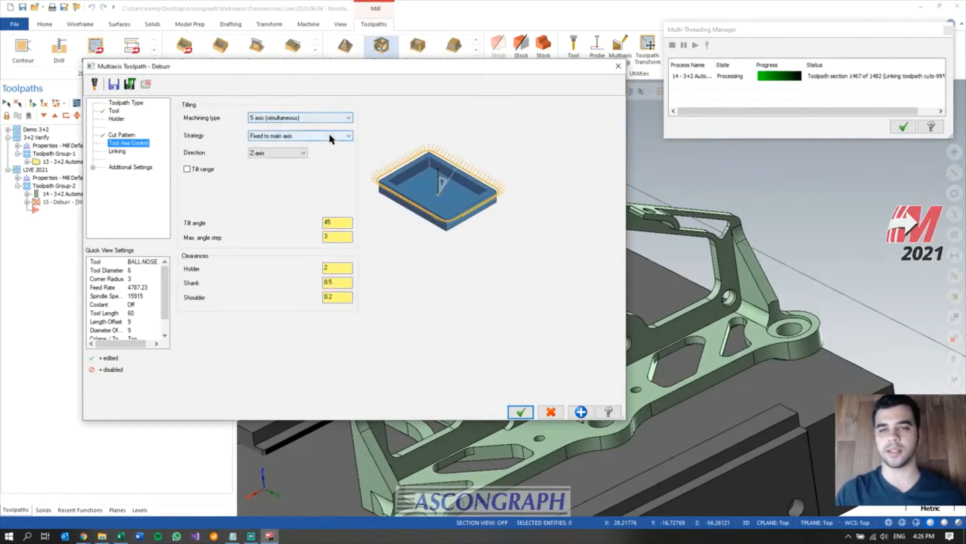
{"action": "left_click", "coordinate": [299, 119]}
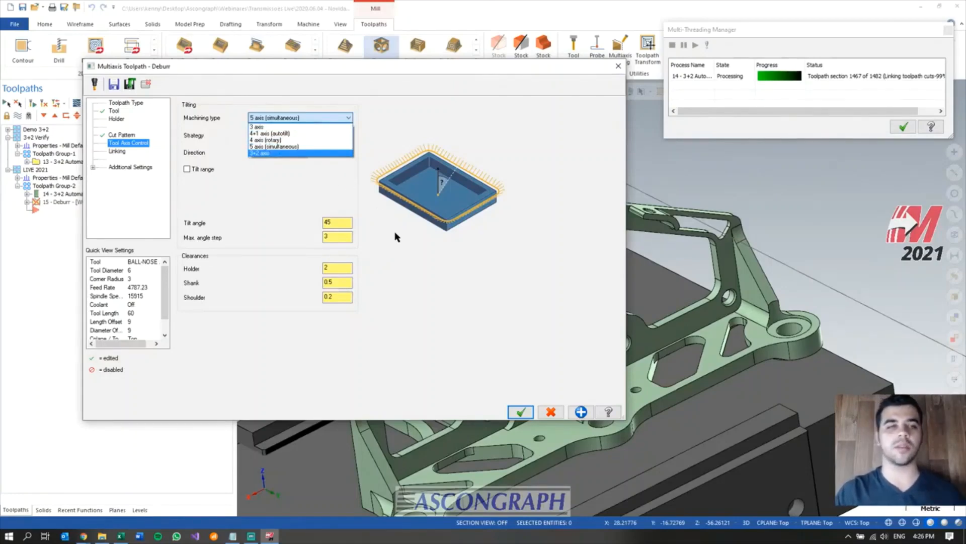
{"action": "left_click", "coordinate": [408, 258]}
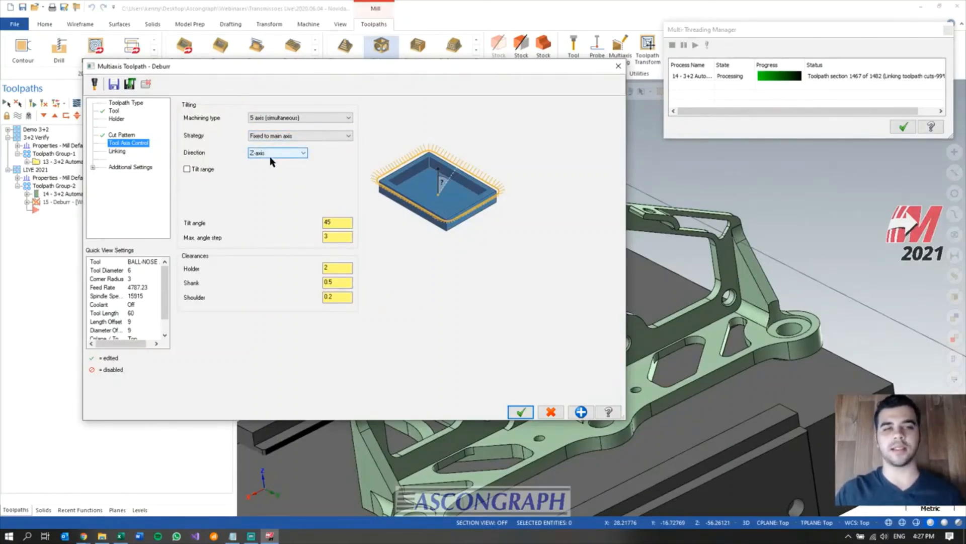
{"action": "left_click", "coordinate": [334, 223]}
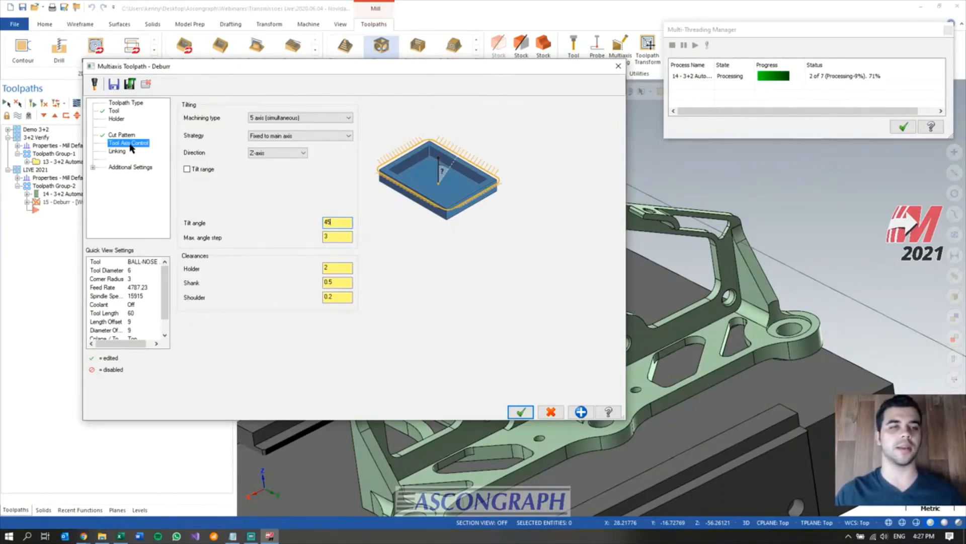
- Check the Deburr's linking settings and accept the toolpath for calculation
{"action": "left_click", "coordinate": [121, 153]}
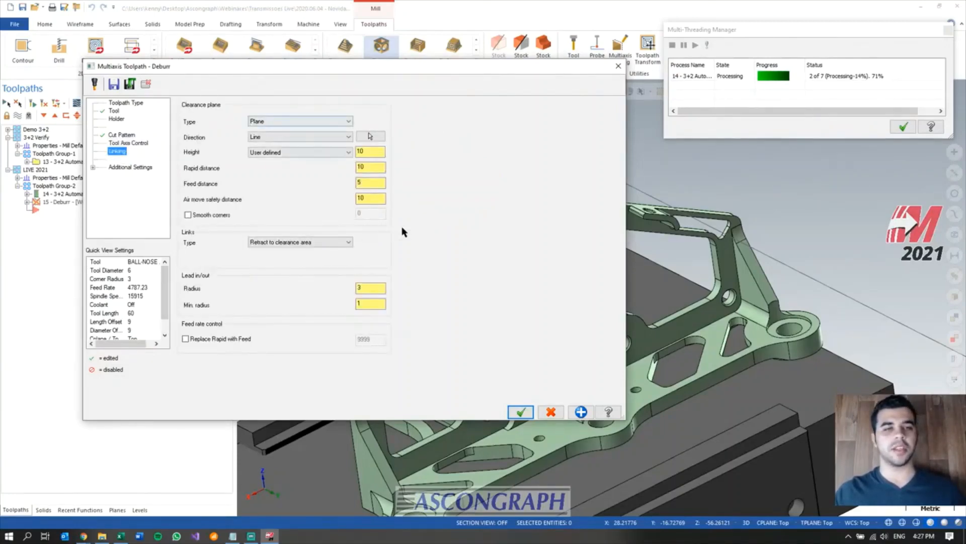
{"action": "left_click", "coordinate": [524, 418]}
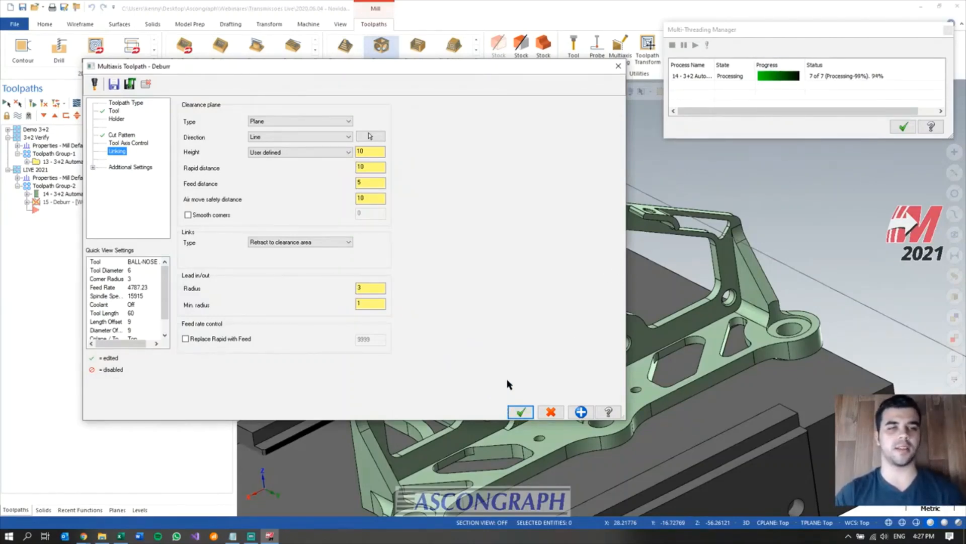
{"action": "key", "text": "Return"}
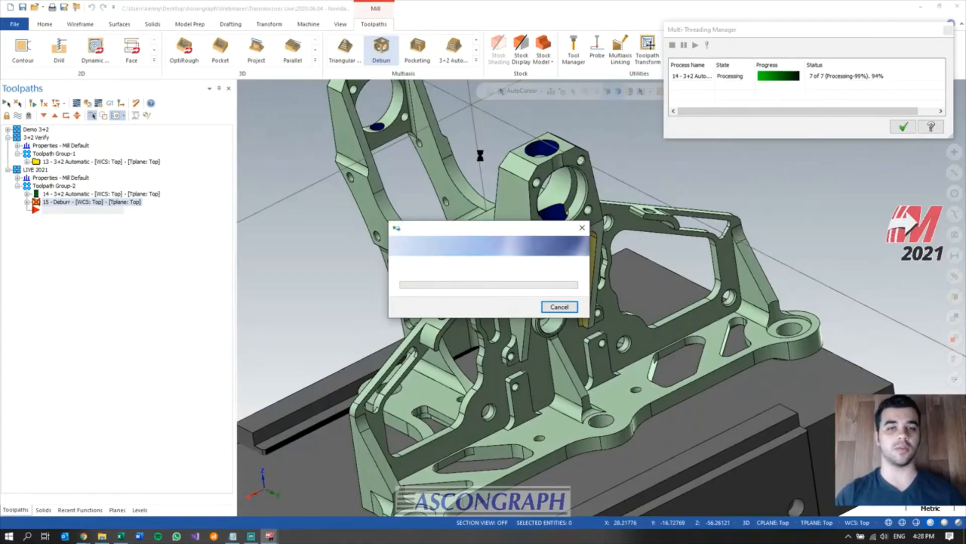
- Inspect the bracket while the operations are processed, and examine the calculated Deburr toolpath around the two large web openings
{"action": "scroll", "coordinate": [481, 156], "scroll_direction": "down", "scroll_amount": 1}
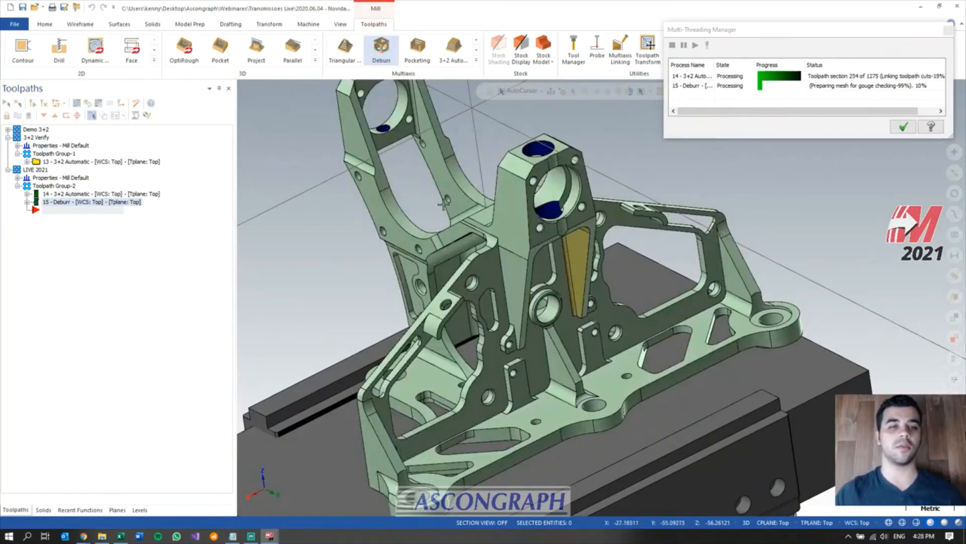
{"action": "mouse_move", "coordinate": [577, 172]}
{"action": "middle_mouse_down"}
{"action": "mouse_move", "coordinate": [558, 177]}
{"action": "mouse_move", "coordinate": [586, 186]}
{"action": "mouse_move", "coordinate": [619, 171]}
{"action": "middle_mouse_up"}
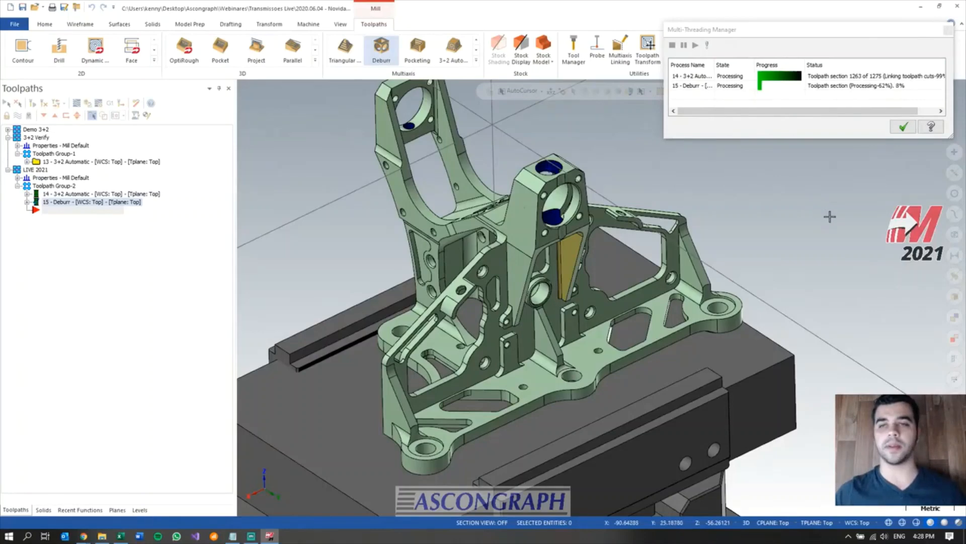
{"action": "scroll", "coordinate": [827, 326], "scroll_direction": "down", "scroll_amount": 3}
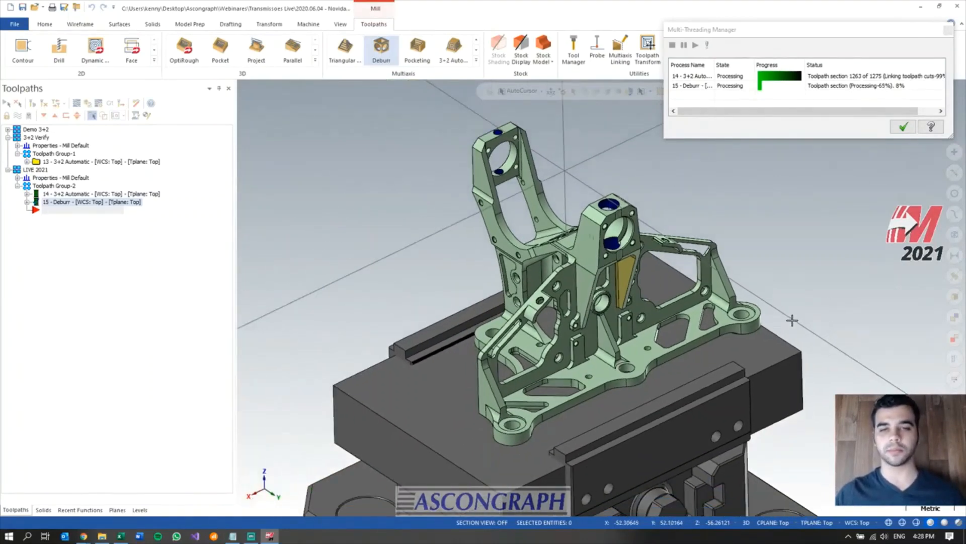
{"action": "middle_click_drag", "start_coordinate": [793, 323], "coordinate": [792, 322]}
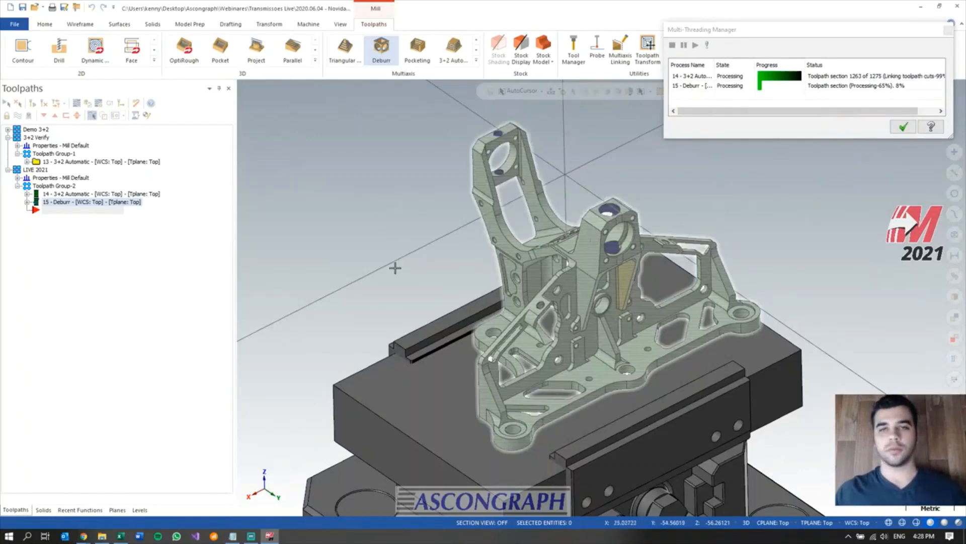
{"action": "scroll", "coordinate": [470, 264], "scroll_direction": "down", "scroll_amount": 2}
{"action": "scroll", "coordinate": [739, 279], "scroll_direction": "up", "scroll_amount": 2}
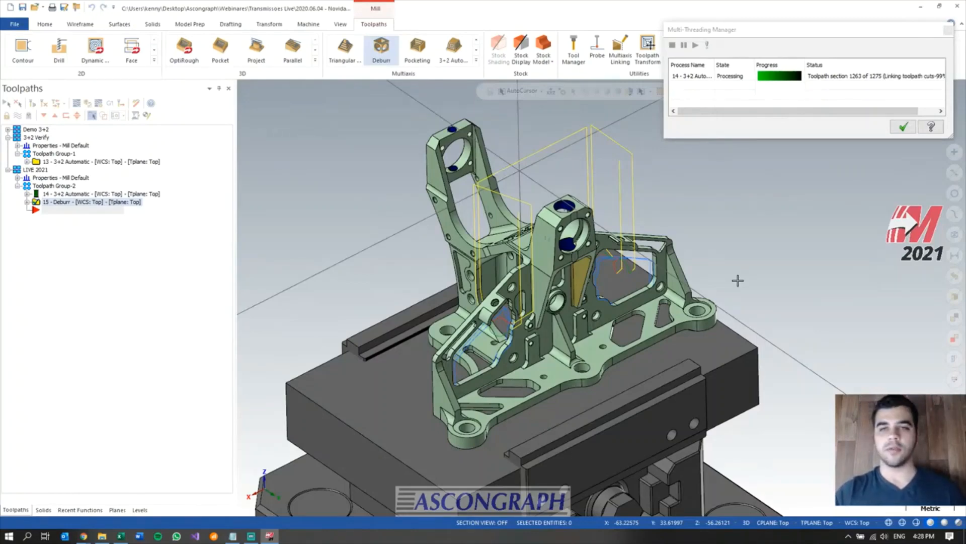
{"action": "scroll", "coordinate": [738, 280], "scroll_direction": "up", "scroll_amount": 1}
{"action": "scroll", "coordinate": [496, 199], "scroll_direction": "down", "scroll_amount": 2}
{"action": "middle_click_drag", "start_coordinate": [543, 236], "coordinate": [622, 271]}
{"action": "scroll", "coordinate": [618, 269], "scroll_direction": "up", "scroll_amount": 4}
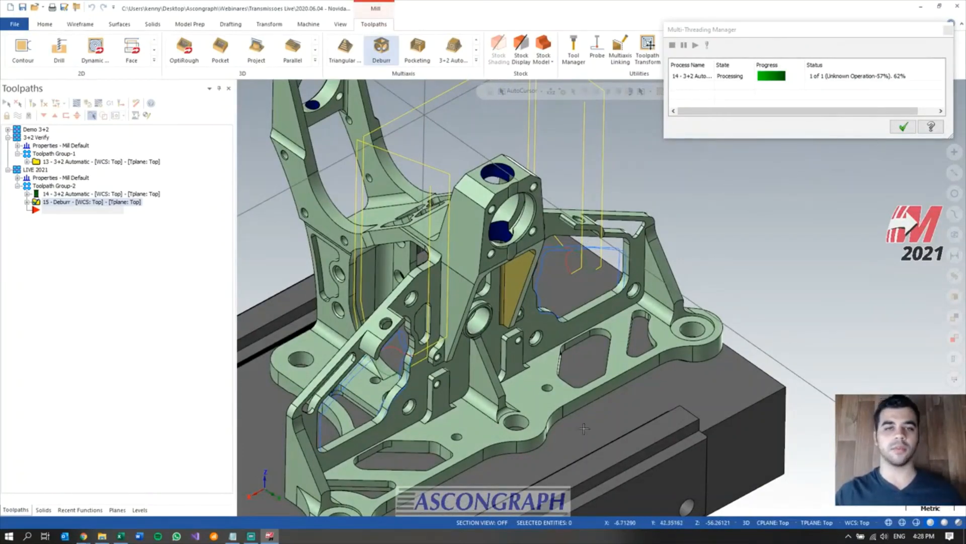
{"action": "scroll", "coordinate": [582, 411], "scroll_direction": "down", "scroll_amount": 2}
{"action": "middle_click_drag", "start_coordinate": [452, 349], "coordinate": [448, 340]}
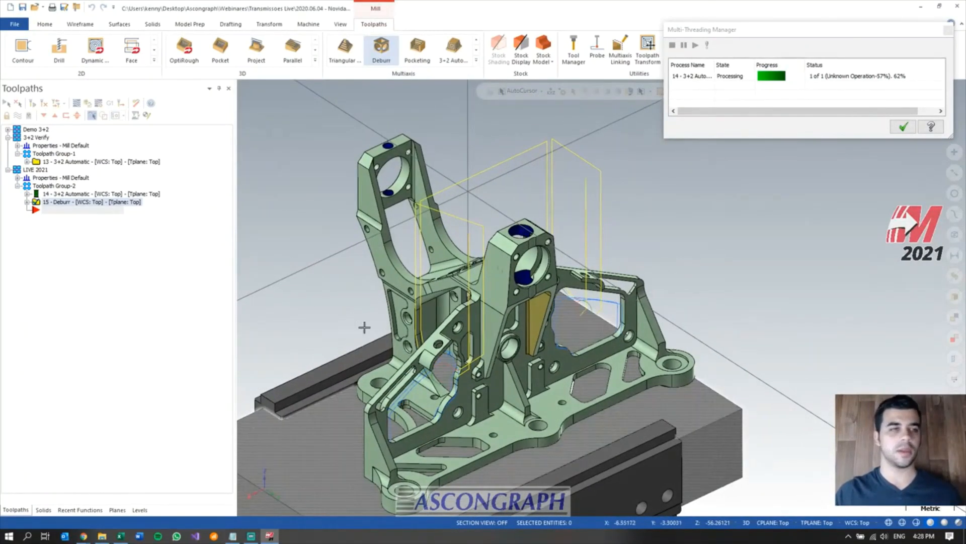
- Backplot the Deburr operation and follow the tool as it approaches and works around the first large web opening
{"action": "left_click", "coordinate": [77, 103]}
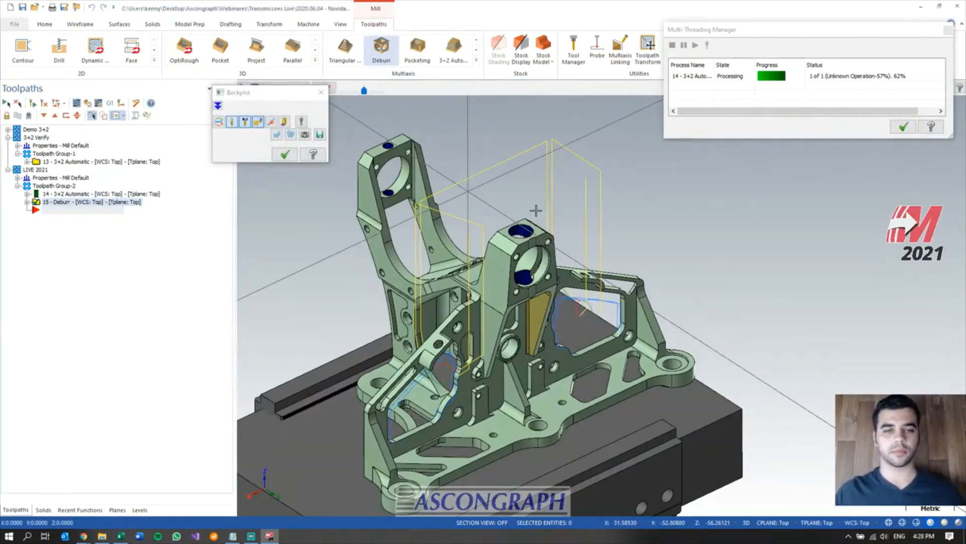
{"action": "scroll", "coordinate": [627, 237], "scroll_direction": "down", "scroll_amount": 3}
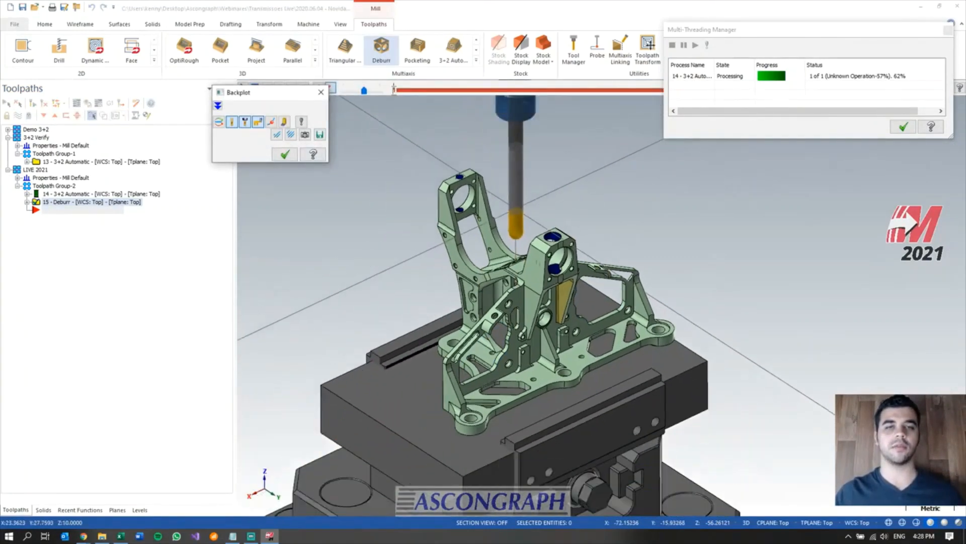
{"action": "scroll", "coordinate": [513, 326], "scroll_direction": "down", "scroll_amount": 2}
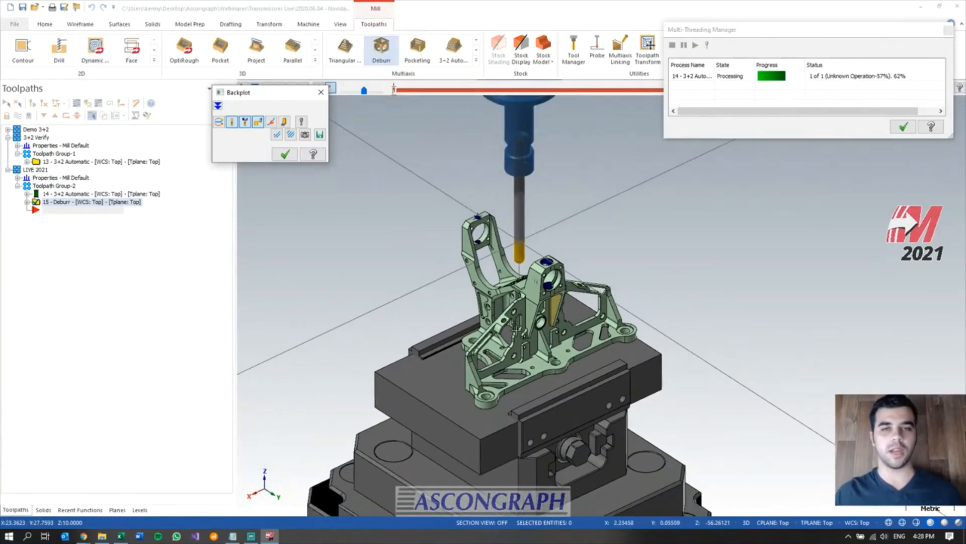
{"action": "scroll", "coordinate": [521, 270], "scroll_direction": "up", "scroll_amount": 2}
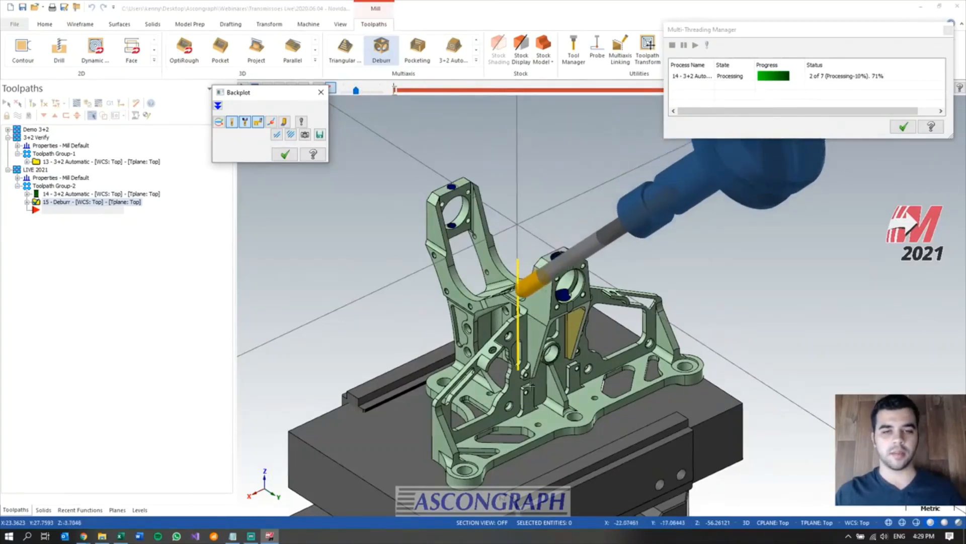
{"action": "scroll", "coordinate": [525, 341], "scroll_direction": "down", "scroll_amount": 1}
{"action": "middle_click_drag", "start_coordinate": [523, 396], "coordinate": [517, 383]}
{"action": "scroll", "coordinate": [370, 397], "scroll_direction": "up", "scroll_amount": 3}
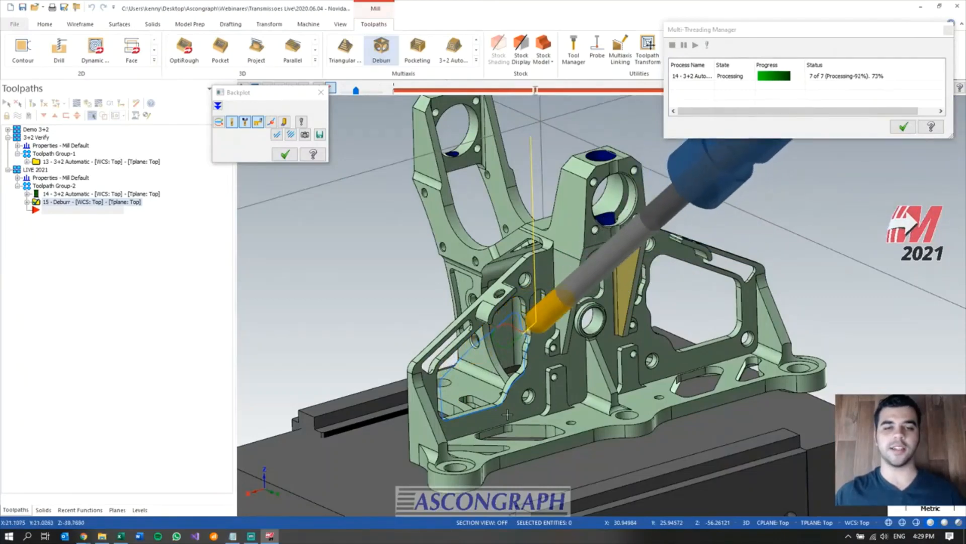
- Examine the Deburr tool's tilt, cuts and linking moves around the openings, close up and from both sides of the web
{"action": "scroll", "coordinate": [504, 325], "scroll_direction": "up", "scroll_amount": 3}
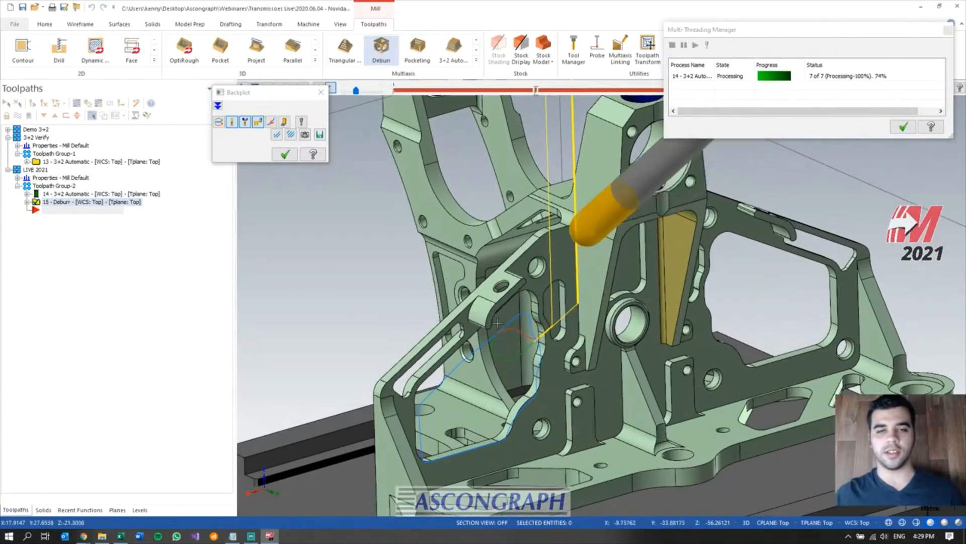
{"action": "mouse_move", "coordinate": [496, 333]}
{"action": "middle_mouse_down"}
{"action": "mouse_move", "coordinate": [475, 328]}
{"action": "mouse_move", "coordinate": [472, 301]}
{"action": "mouse_move", "coordinate": [514, 330]}
{"action": "middle_mouse_up"}
{"action": "scroll", "coordinate": [481, 307], "scroll_direction": "up", "scroll_amount": 3}
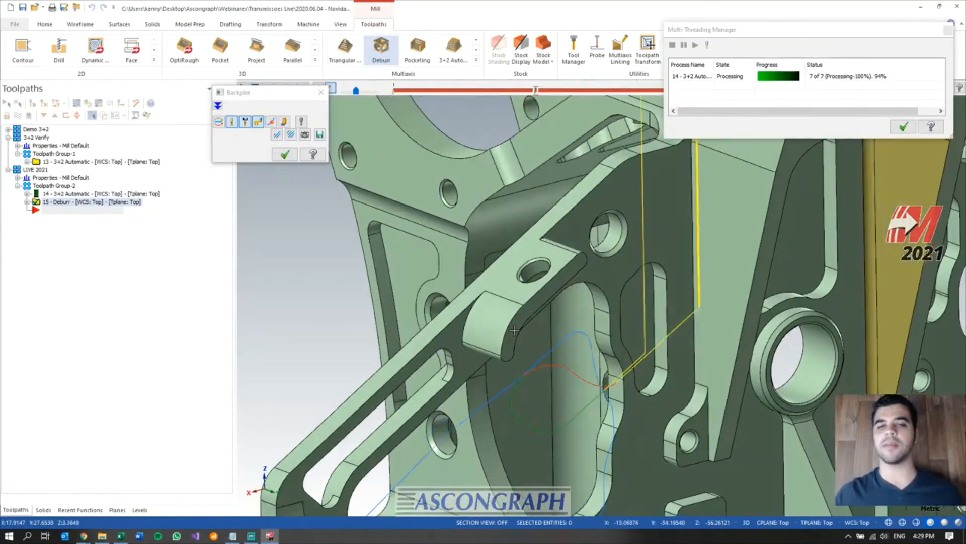
{"action": "scroll", "coordinate": [641, 346], "scroll_direction": "down", "scroll_amount": 6}
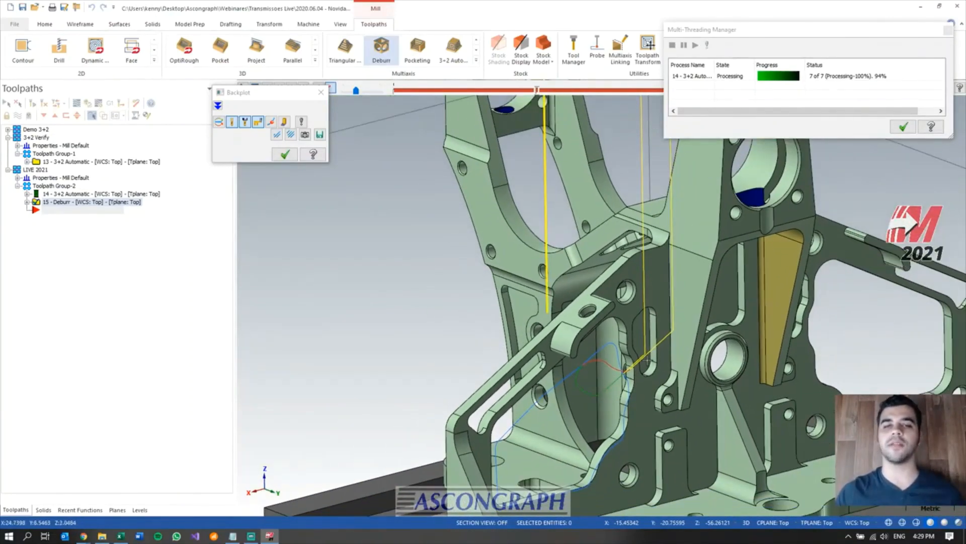
{"action": "scroll", "coordinate": [644, 359], "scroll_direction": "down", "scroll_amount": 1}
{"action": "middle_click_drag", "start_coordinate": [618, 360], "coordinate": [504, 376]}
{"action": "scroll", "coordinate": [504, 376], "scroll_direction": "down", "scroll_amount": 2}
{"action": "middle_click_drag", "start_coordinate": [795, 413], "coordinate": [830, 417]}
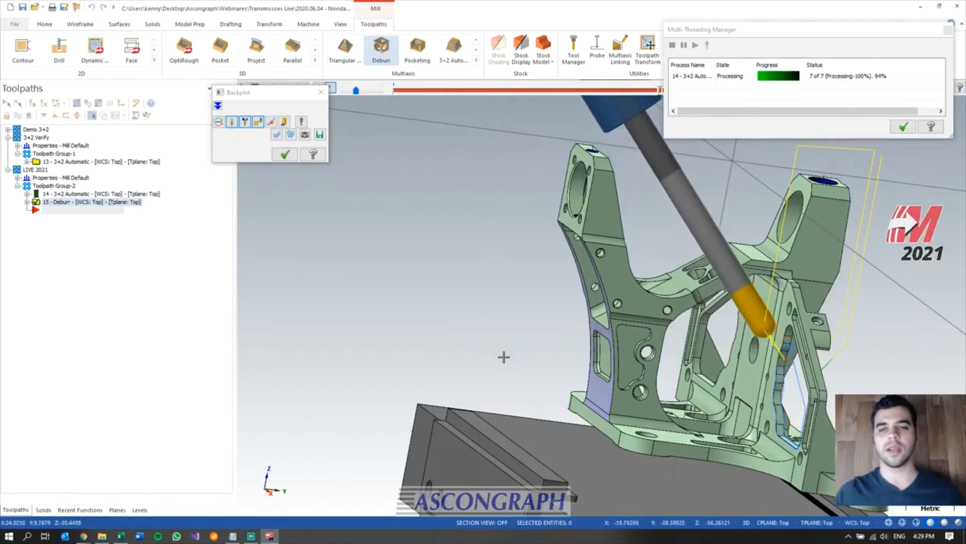
{"action": "middle_click_drag", "start_coordinate": [502, 356], "coordinate": [580, 367]}
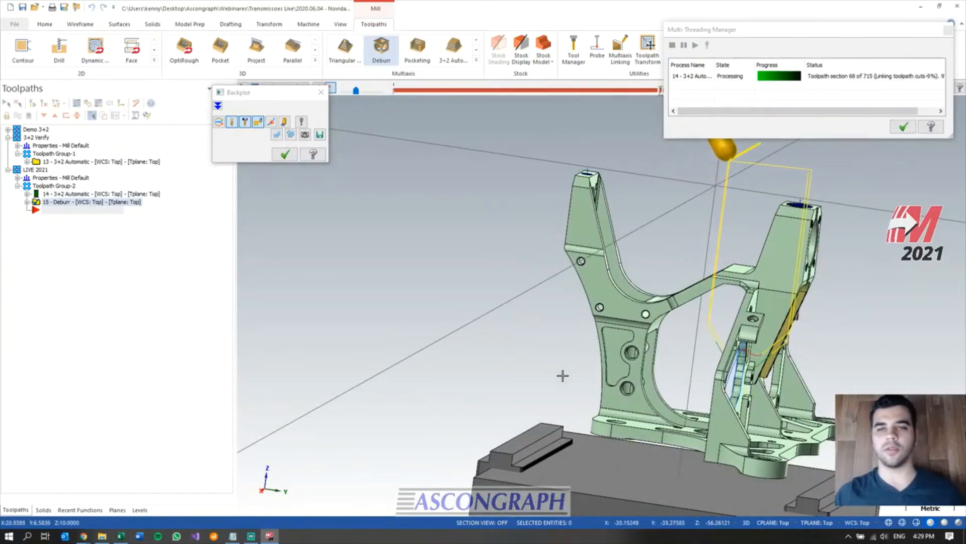
{"action": "middle_click_drag", "start_coordinate": [562, 373], "coordinate": [692, 220]}
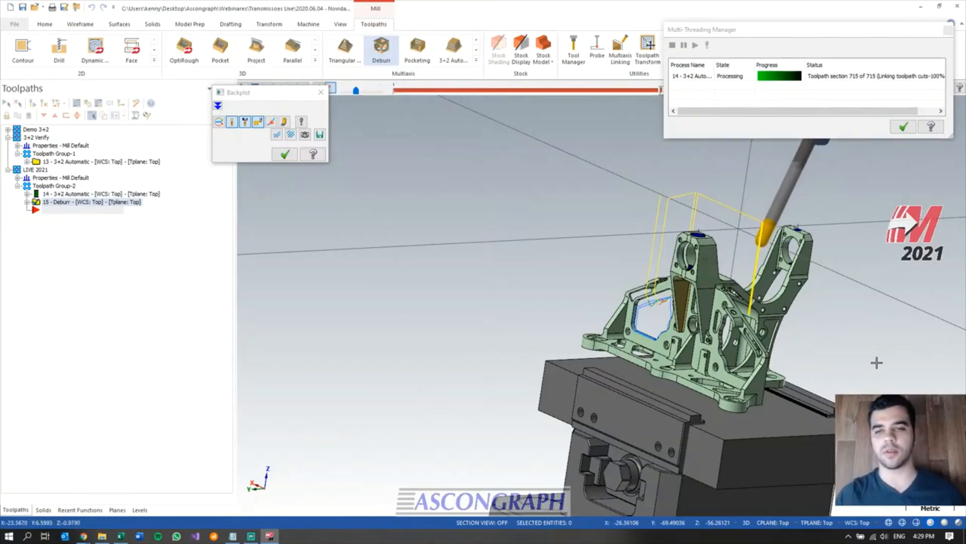
- Follow the remaining Deburr motion on the two large web openings from the opposite side and close the backplot
{"action": "scroll", "coordinate": [896, 412], "scroll_direction": "up", "scroll_amount": 3}
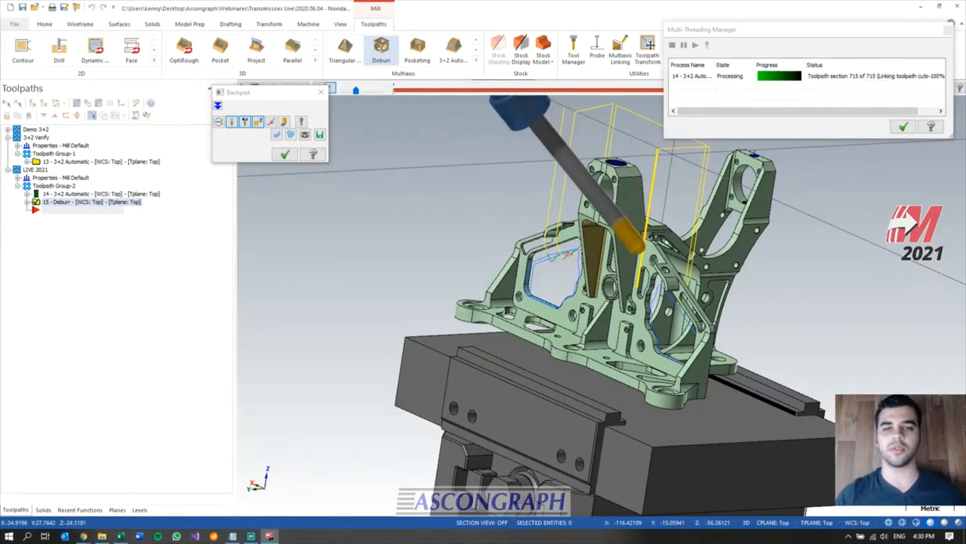
{"action": "scroll", "coordinate": [607, 305], "scroll_direction": "up", "scroll_amount": 2}
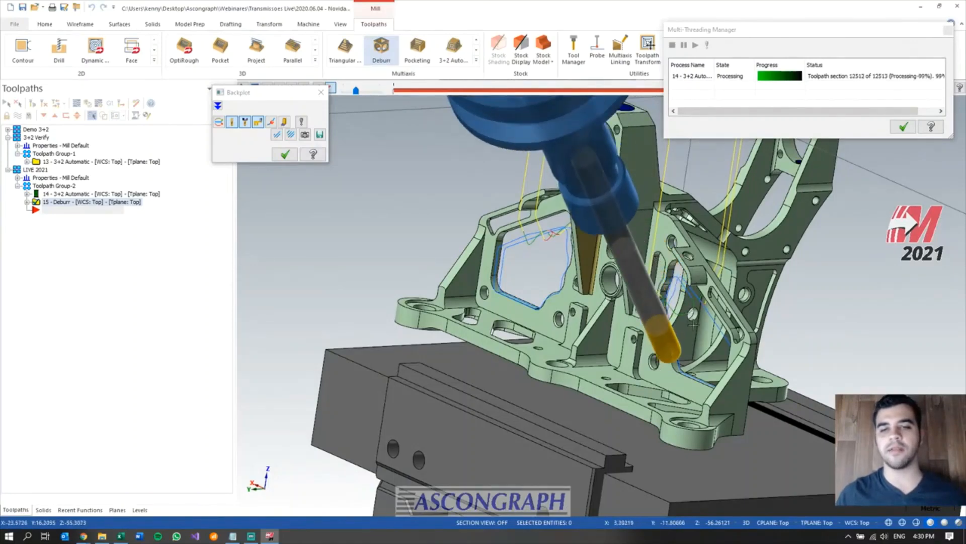
{"action": "scroll", "coordinate": [750, 249], "scroll_direction": "up", "scroll_amount": 2}
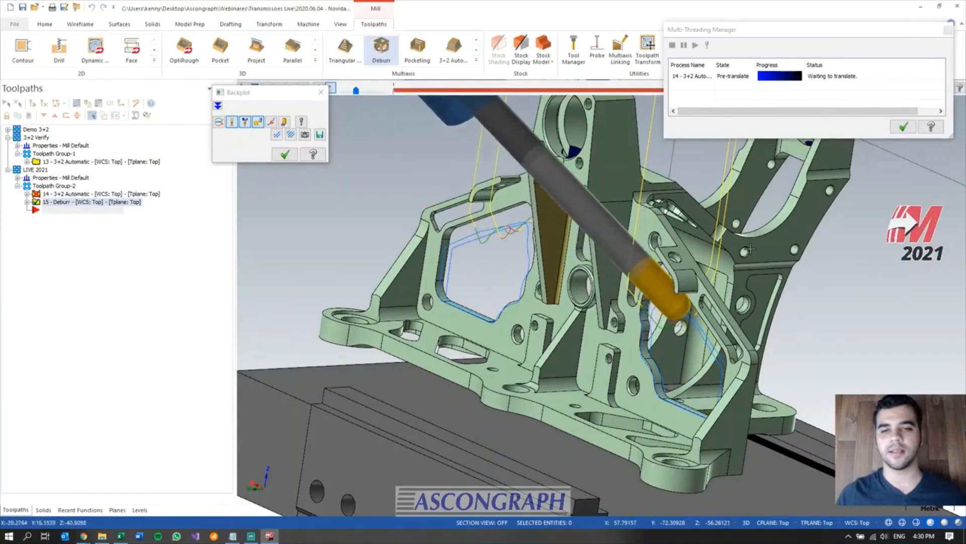
{"action": "middle_click_drag", "start_coordinate": [672, 390], "coordinate": [637, 387]}
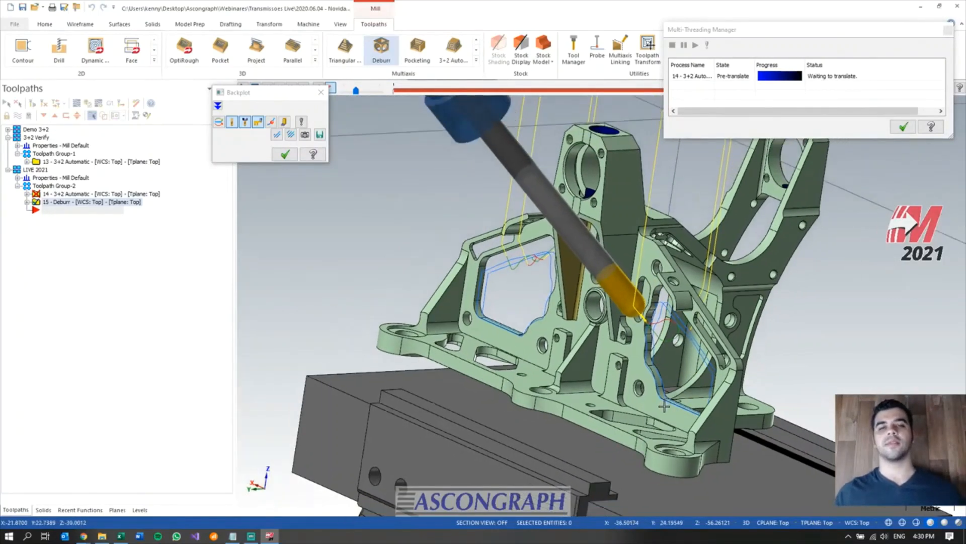
{"action": "middle_click_drag", "start_coordinate": [676, 346], "coordinate": [682, 192]}
{"action": "scroll", "coordinate": [680, 194], "scroll_direction": "down", "scroll_amount": 2}
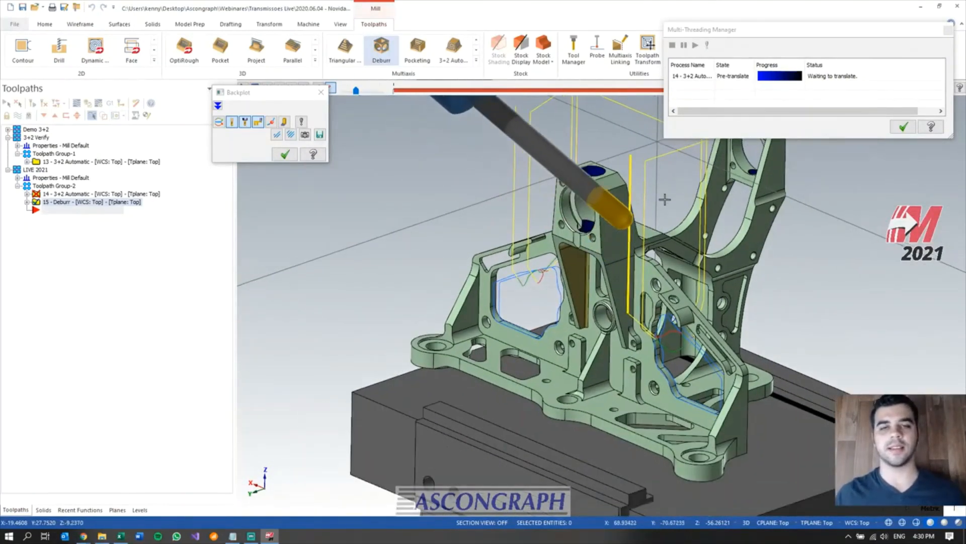
{"action": "left_click", "coordinate": [285, 154]}
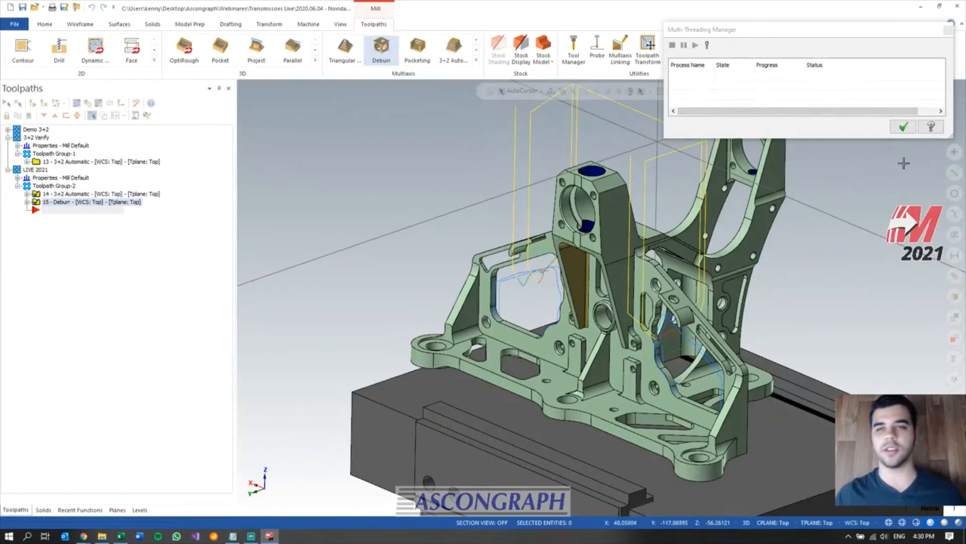
- Dismiss the Multi-Threading Manager and display only the calculated 3+2 Automatic toolpath of the LIVE 2021 group in isometric view
{"action": "left_click", "coordinate": [904, 125]}
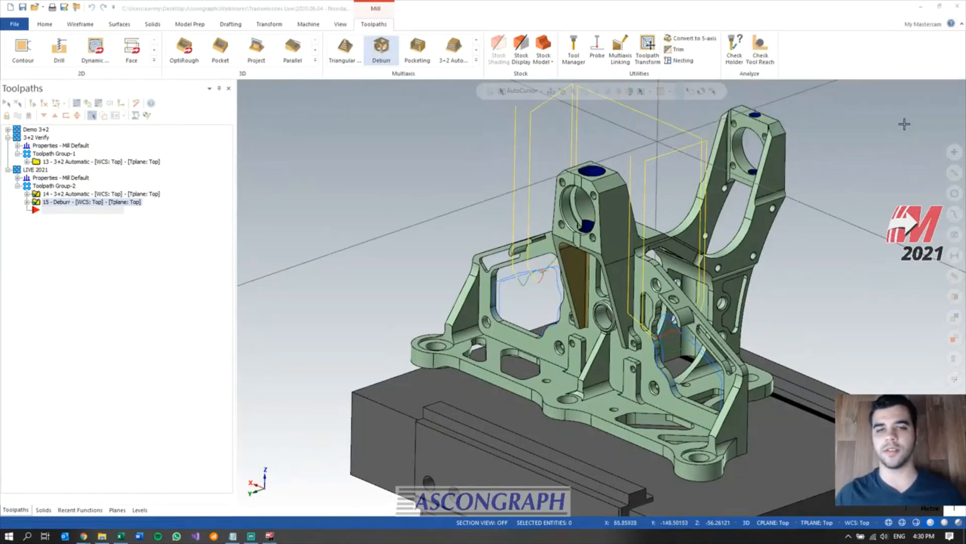
{"action": "left_click", "coordinate": [56, 194]}
{"action": "left_click", "coordinate": [60, 202]}
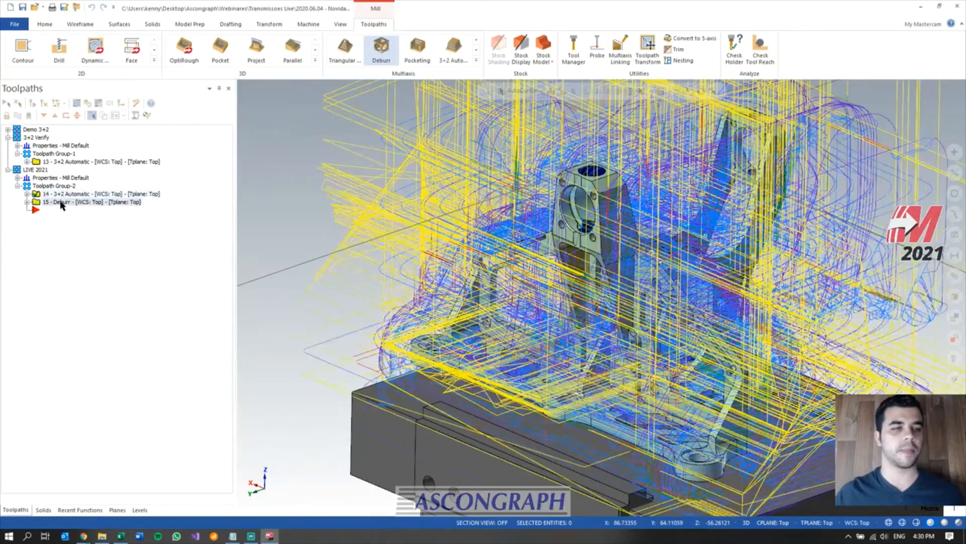
{"action": "left_click", "coordinate": [63, 195]}
{"action": "scroll", "coordinate": [582, 206], "scroll_direction": "down", "scroll_amount": 3}
{"action": "middle_click_drag", "start_coordinate": [582, 206], "coordinate": [640, 244]}
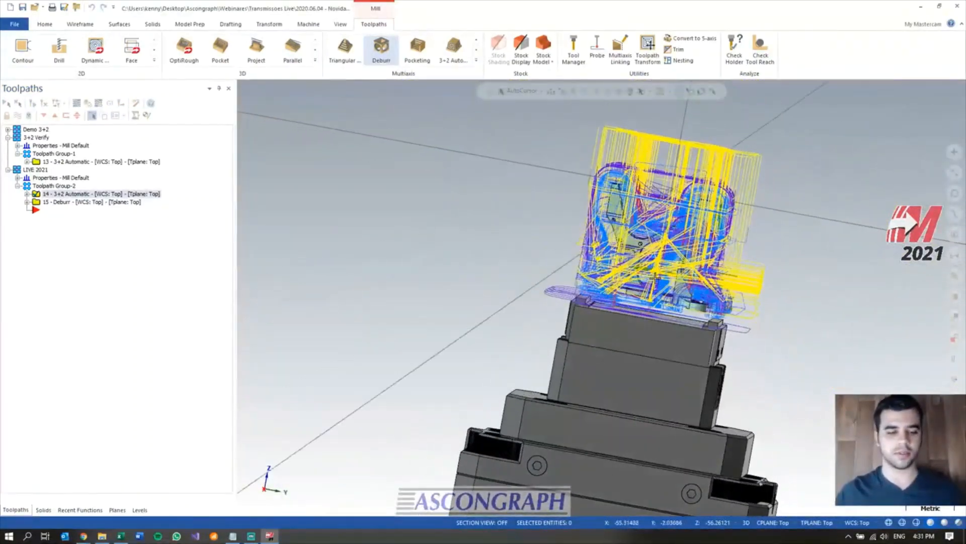
{"action": "key", "text": "alt+7"}
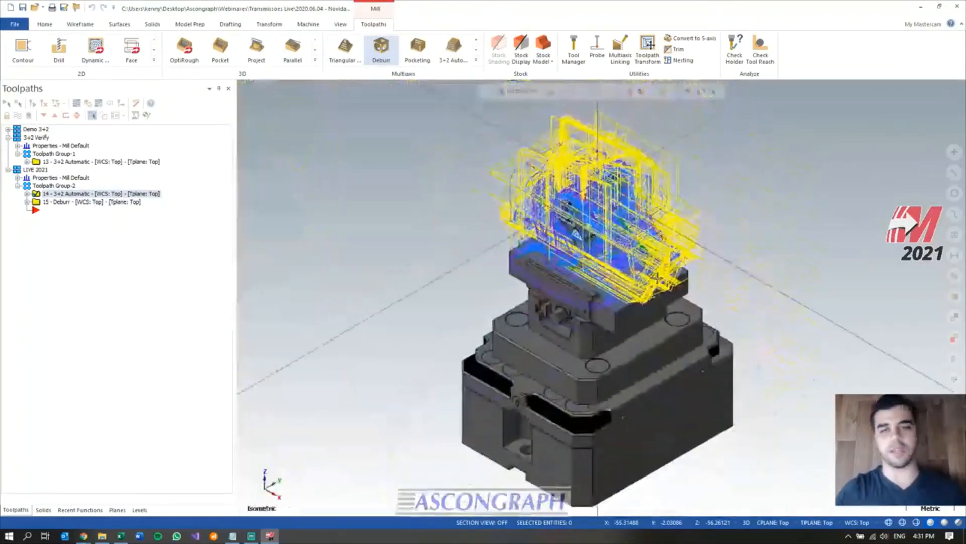
{"action": "scroll", "coordinate": [653, 122], "scroll_direction": "up", "scroll_amount": 5}
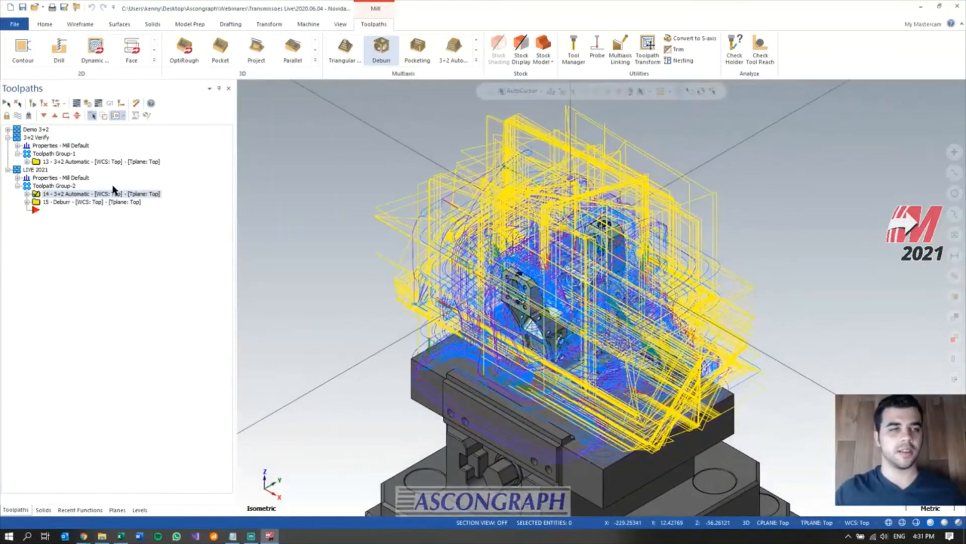
- Backplot the 3+2 Automatic operation from its start through the vertical roughing passes over the bracket
{"action": "left_click", "coordinate": [76, 104]}
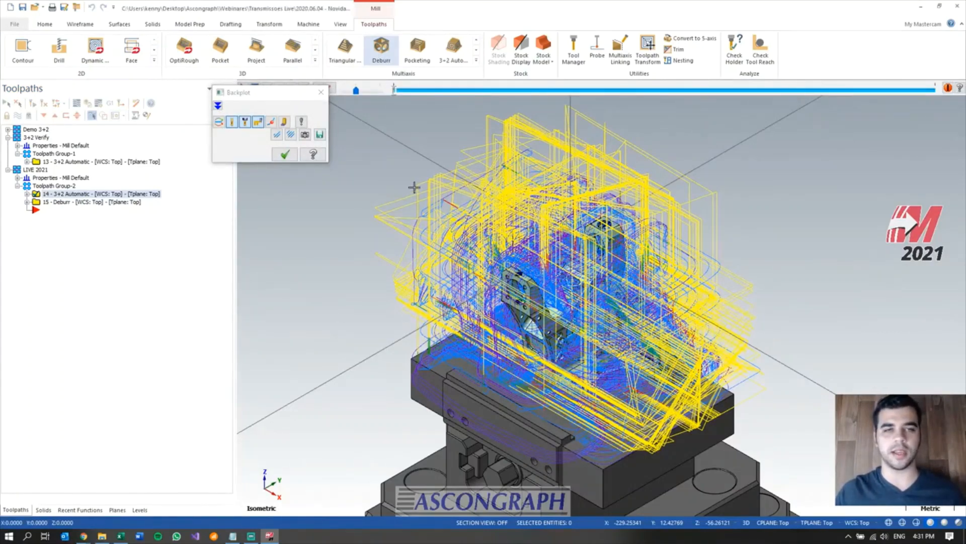
{"action": "left_click", "coordinate": [394, 92]}
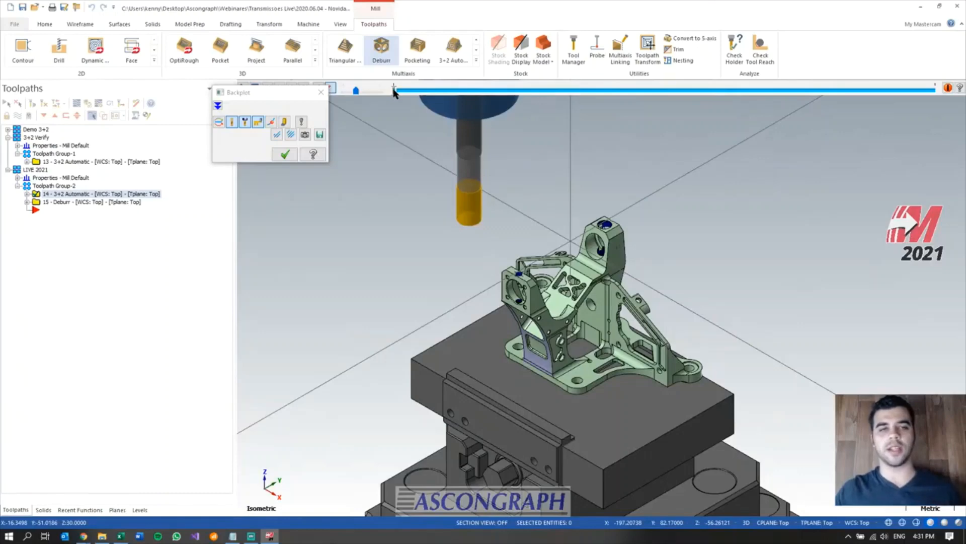
{"action": "left_click_drag", "start_coordinate": [395, 93], "coordinate": [537, 92]}
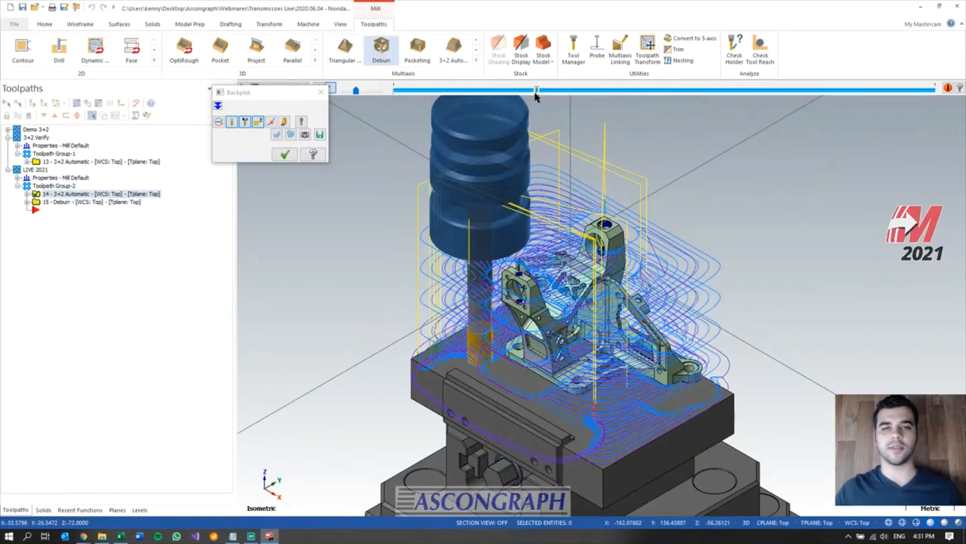
{"action": "left_click_drag", "start_coordinate": [547, 91], "coordinate": [676, 92]}
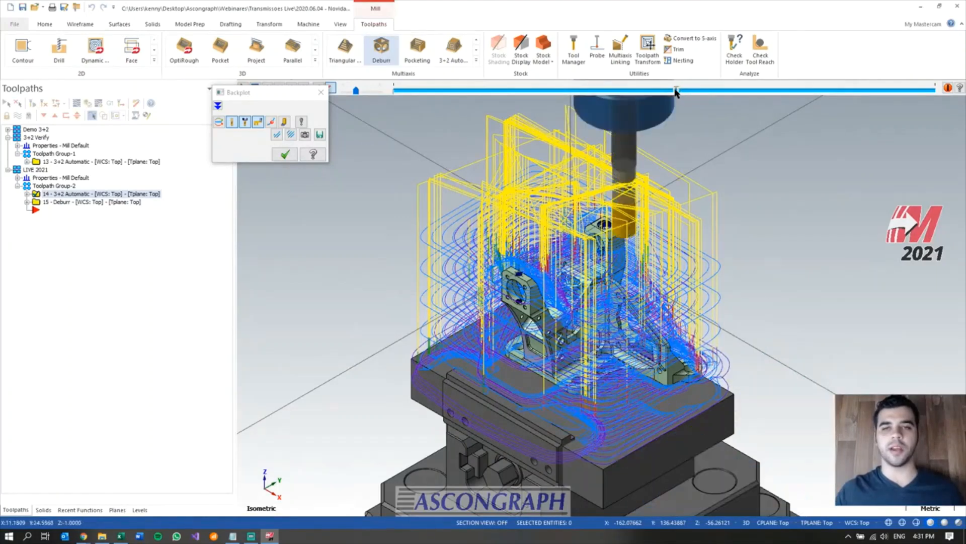
- Restrict the drawn path to successive backplot sections and follow the roughing passes in the tilted tool orientations
{"action": "left_click", "coordinate": [276, 135]}
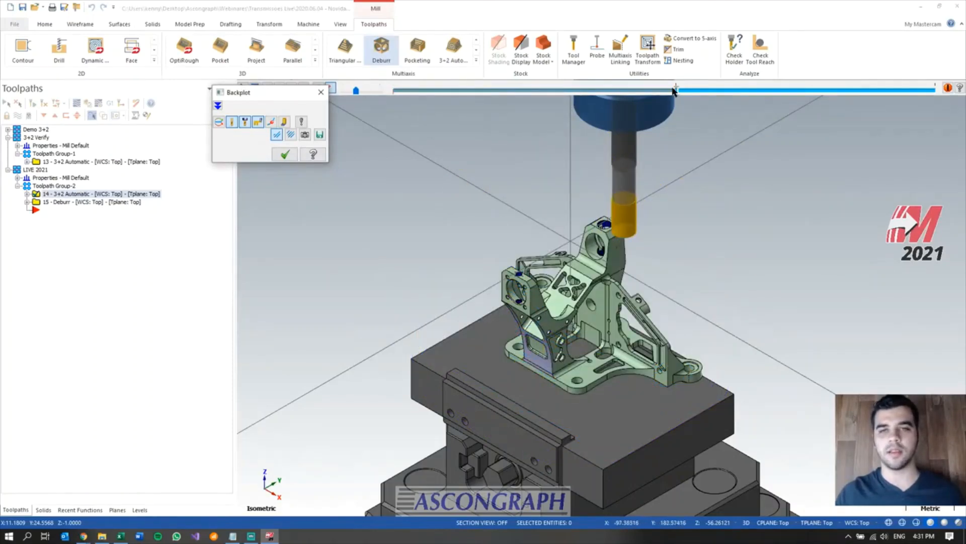
{"action": "left_click_drag", "start_coordinate": [675, 91], "coordinate": [793, 95]}
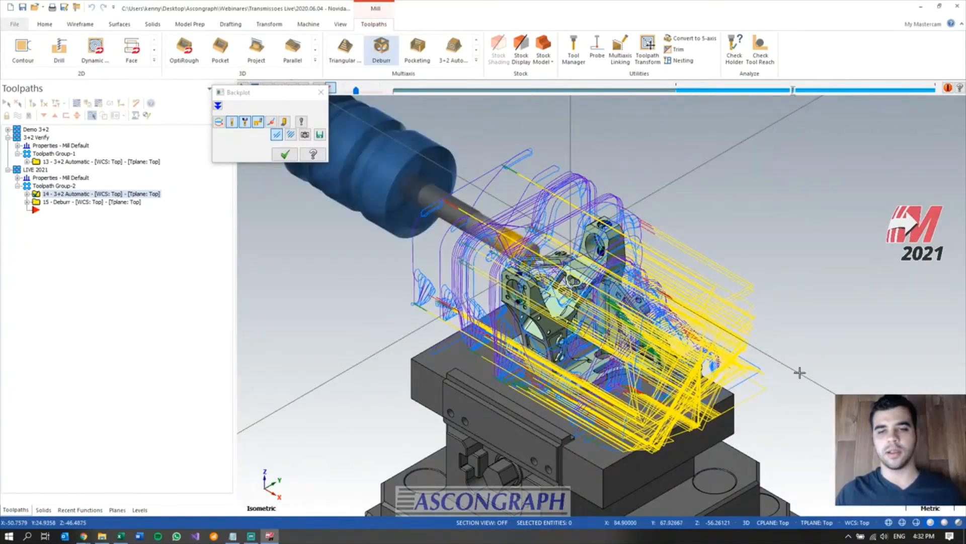
{"action": "scroll", "coordinate": [762, 383], "scroll_direction": "up", "scroll_amount": 5}
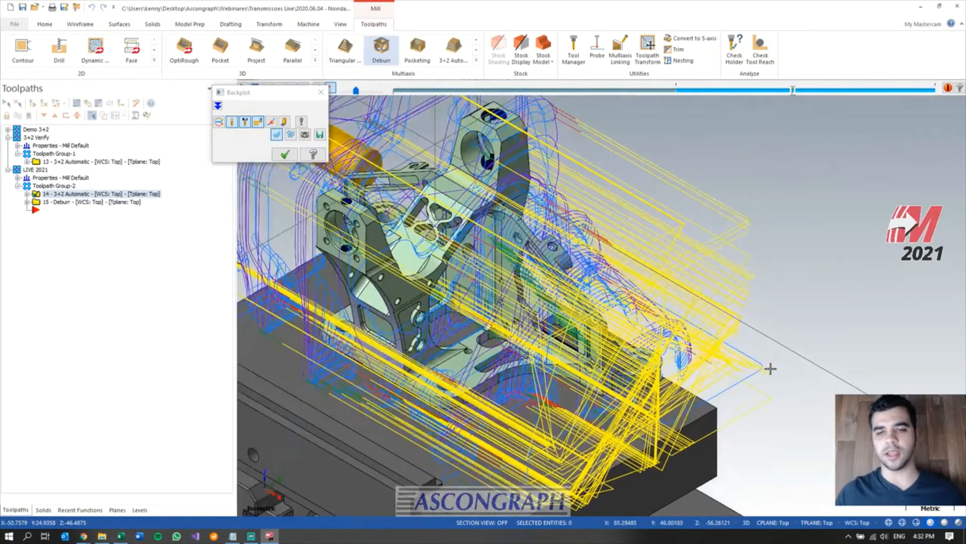
{"action": "scroll", "coordinate": [770, 369], "scroll_direction": "down", "scroll_amount": 4}
{"action": "left_click", "coordinate": [277, 138]}
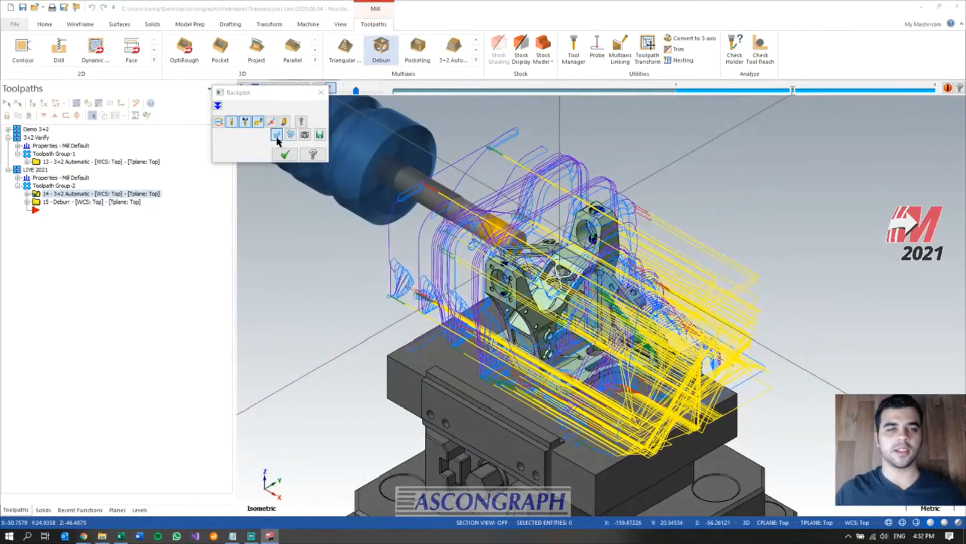
{"action": "mouse_move", "coordinate": [793, 89]}
{"action": "left_mouse_down"}
{"action": "mouse_move", "coordinate": [898, 98]}
{"action": "mouse_move", "coordinate": [887, 95]}
{"action": "left_mouse_up"}
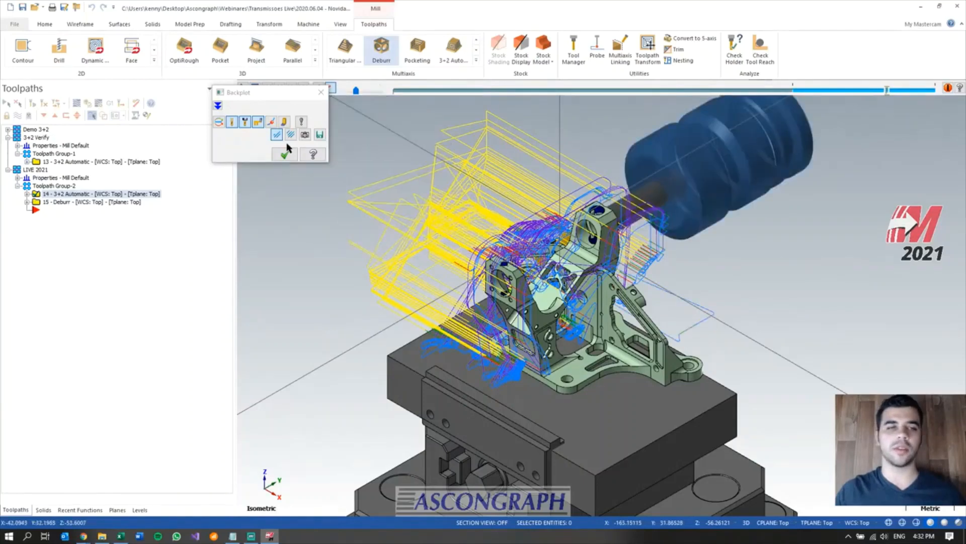
- Follow the last section of the 3+2 roughing backplot from the other side of the bracket and close the backplot
{"action": "scroll", "coordinate": [463, 221], "scroll_direction": "down", "scroll_amount": 3}
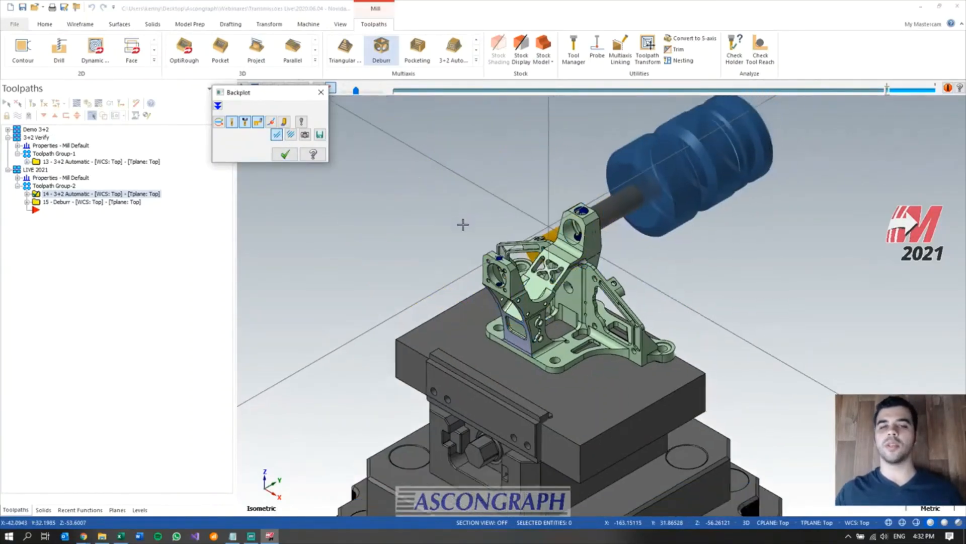
{"action": "scroll", "coordinate": [557, 245], "scroll_direction": "up", "scroll_amount": 2}
{"action": "middle_click_drag", "start_coordinate": [556, 243], "coordinate": [421, 261]}
{"action": "scroll", "coordinate": [587, 256], "scroll_direction": "up", "scroll_amount": 1}
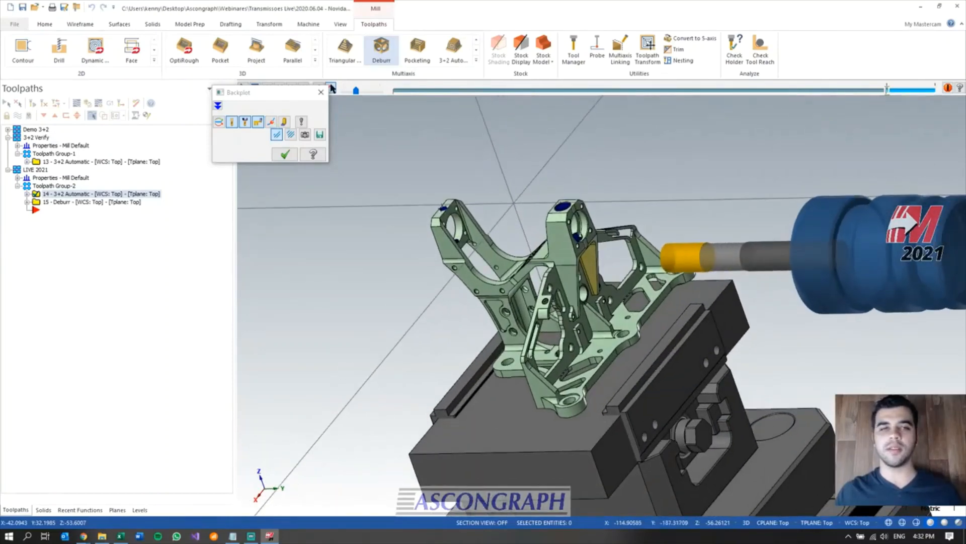
{"action": "left_click_drag", "start_coordinate": [287, 101], "coordinate": [282, 131]}
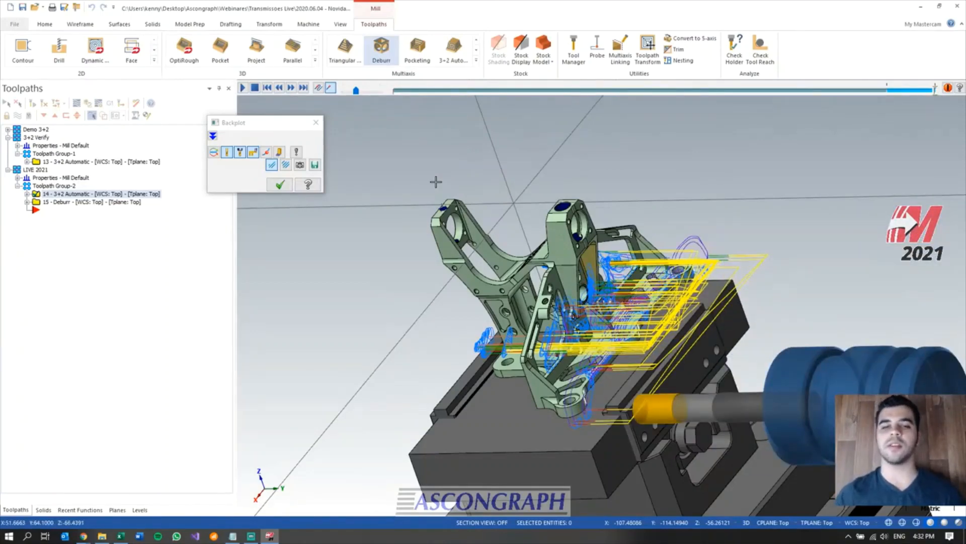
{"action": "middle_click_drag", "start_coordinate": [614, 262], "coordinate": [624, 290]}
{"action": "left_click", "coordinate": [279, 184]}
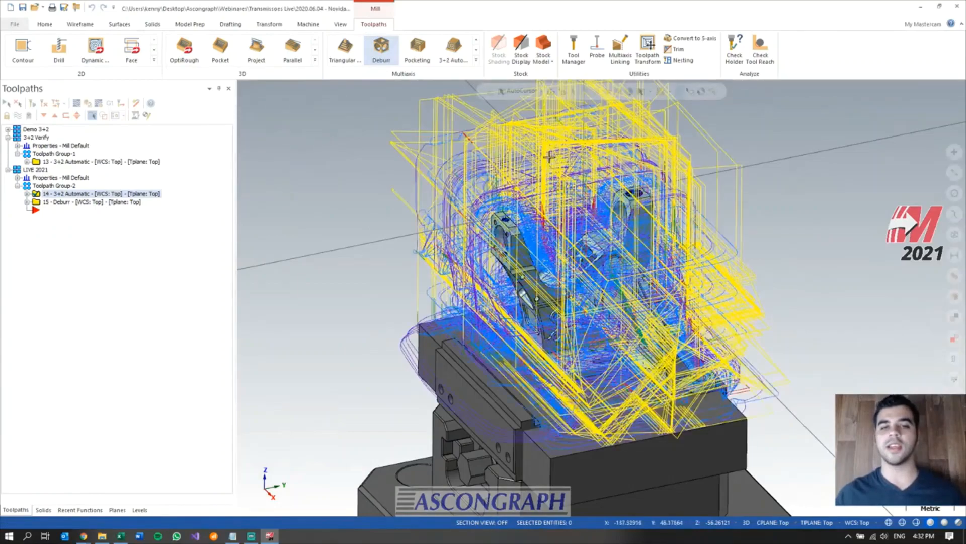
- Display the stock model of the Desbaste 3+2 Auto group in Demo 3+2 and examine the roughed bracket
{"action": "middle_click_drag", "start_coordinate": [667, 264], "coordinate": [768, 269]}
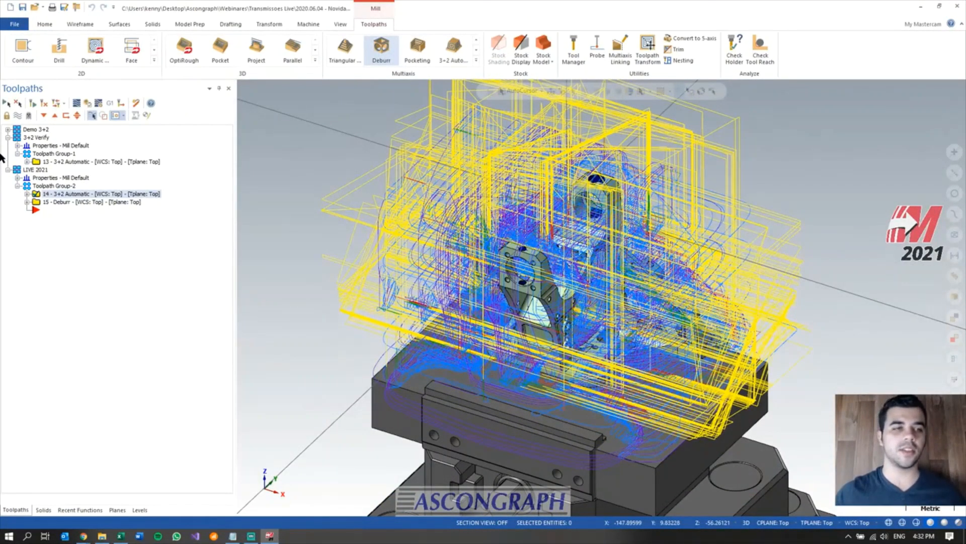
{"action": "left_click", "coordinate": [7, 129]}
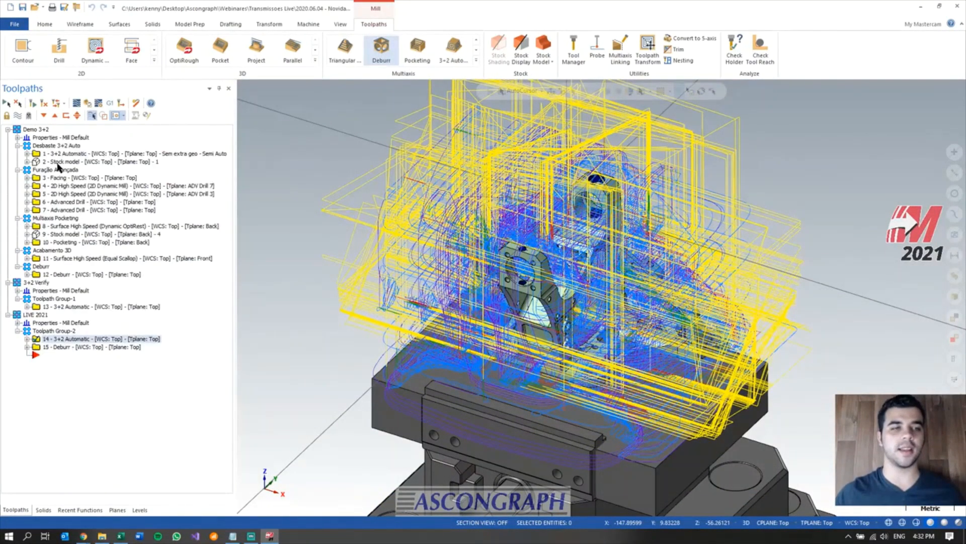
{"action": "left_click", "coordinate": [57, 163]}
{"action": "scroll", "coordinate": [611, 230], "scroll_direction": "down", "scroll_amount": 2}
{"action": "scroll", "coordinate": [611, 235], "scroll_direction": "up", "scroll_amount": 4}
{"action": "mouse_move", "coordinate": [655, 247]}
{"action": "middle_mouse_down"}
{"action": "mouse_move", "coordinate": [640, 227]}
{"action": "mouse_move", "coordinate": [448, 243]}
{"action": "mouse_move", "coordinate": [631, 244]}
{"action": "middle_mouse_up"}
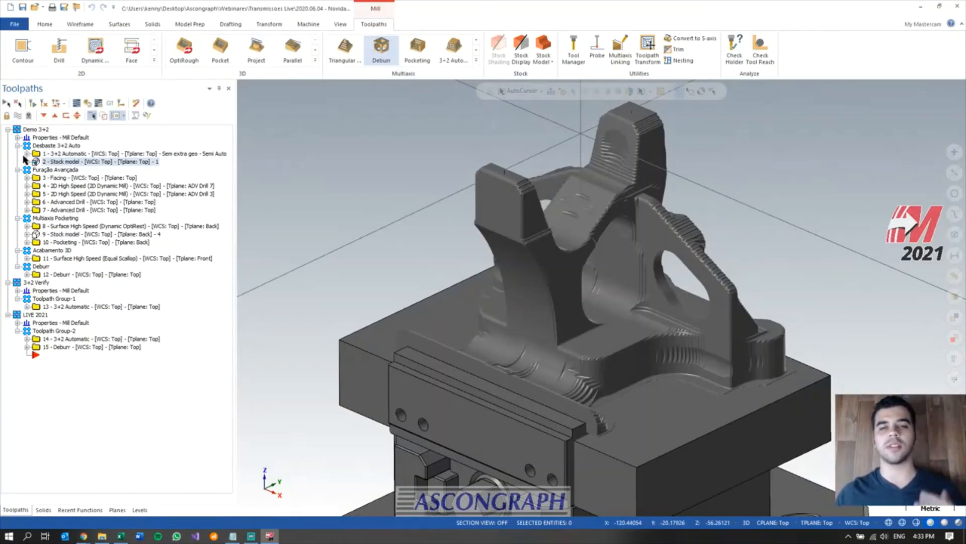
- Collapse the Demo 3+2 group and examine the Deburr toolpath of the LIVE 2021 group on the bracket's web openings
{"action": "left_click", "coordinate": [8, 129]}
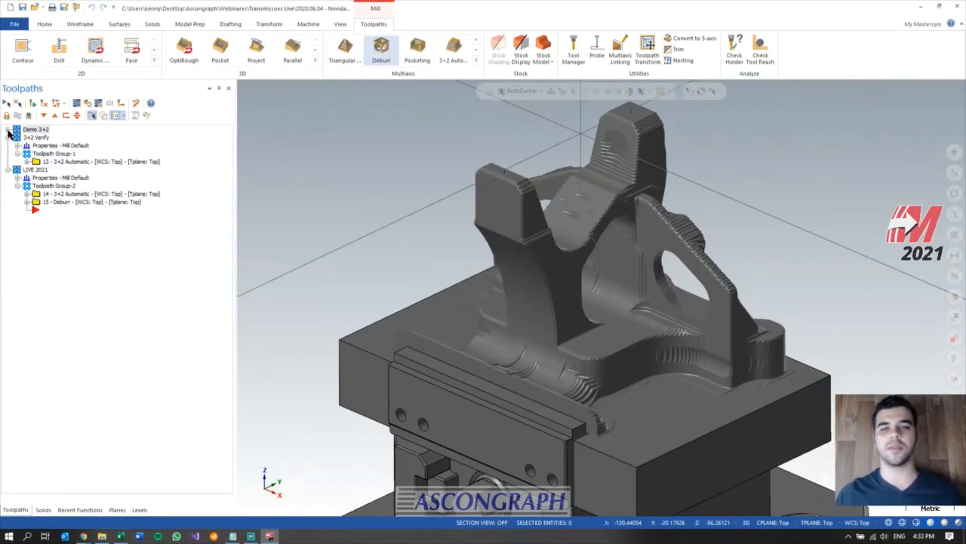
{"action": "left_click", "coordinate": [8, 129]}
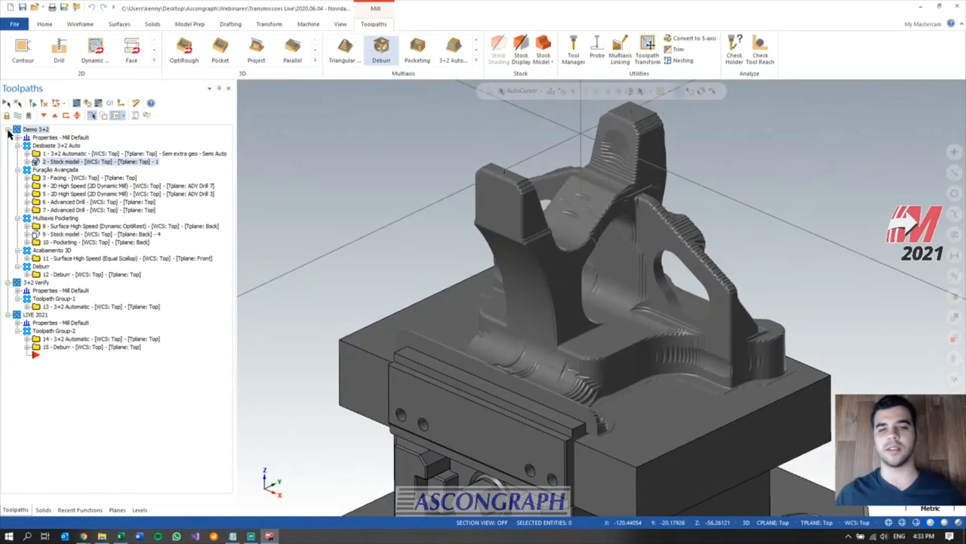
{"action": "left_click", "coordinate": [8, 130]}
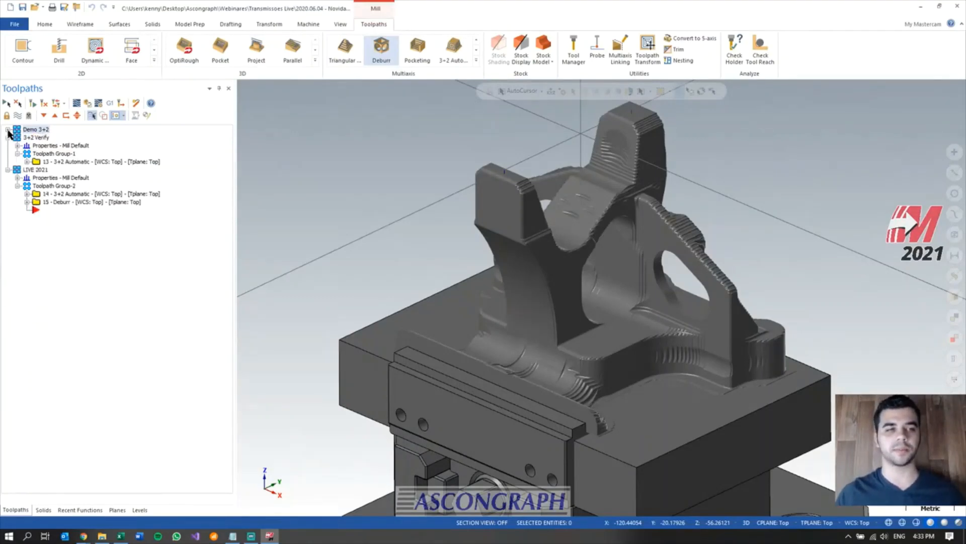
{"action": "left_click", "coordinate": [74, 202]}
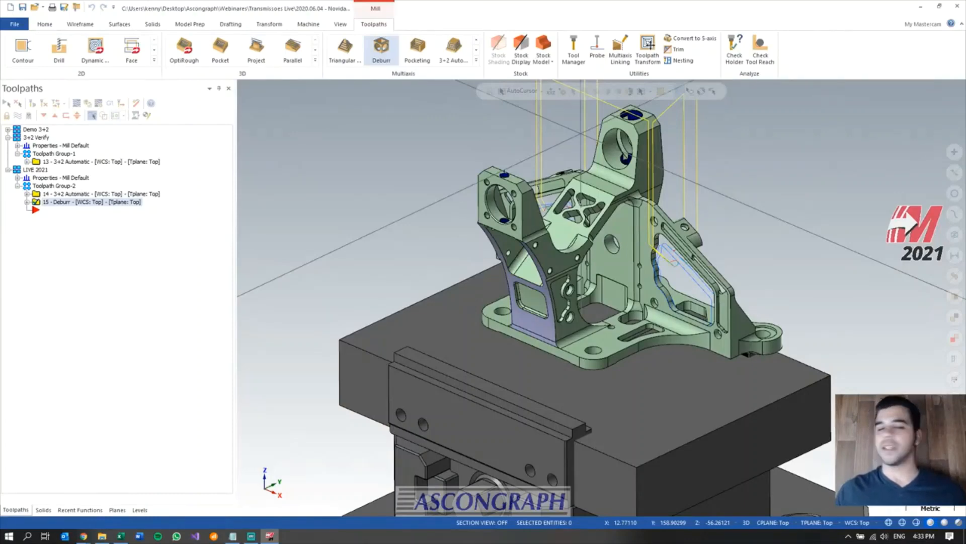
{"action": "middle_click_drag", "start_coordinate": [631, 219], "coordinate": [576, 139]}
{"action": "scroll", "coordinate": [576, 139], "scroll_direction": "up", "scroll_amount": 2}
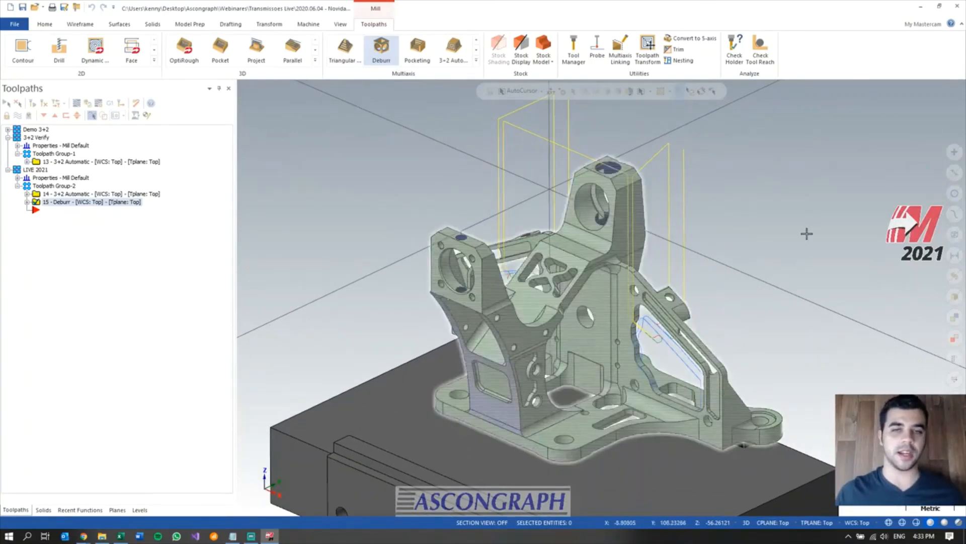
{"action": "scroll", "coordinate": [484, 196], "scroll_direction": "up", "scroll_amount": 2}
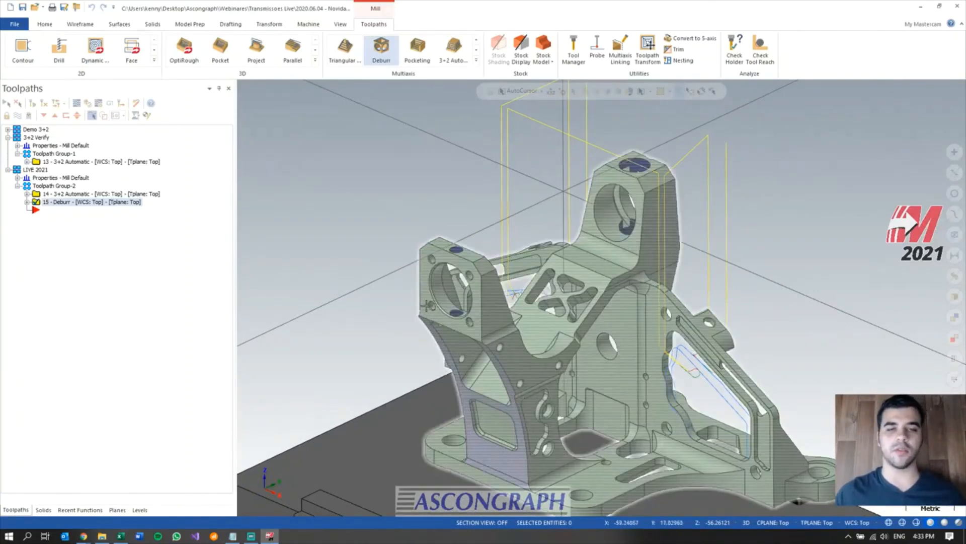
{"action": "mouse_move", "coordinate": [729, 262]}
{"action": "middle_mouse_down"}
{"action": "mouse_move", "coordinate": [514, 232]}
{"action": "mouse_move", "coordinate": [675, 255]}
{"action": "mouse_move", "coordinate": [780, 252]}
{"action": "middle_mouse_up"}
{"action": "middle_click_drag", "start_coordinate": [767, 288], "coordinate": [762, 283]}
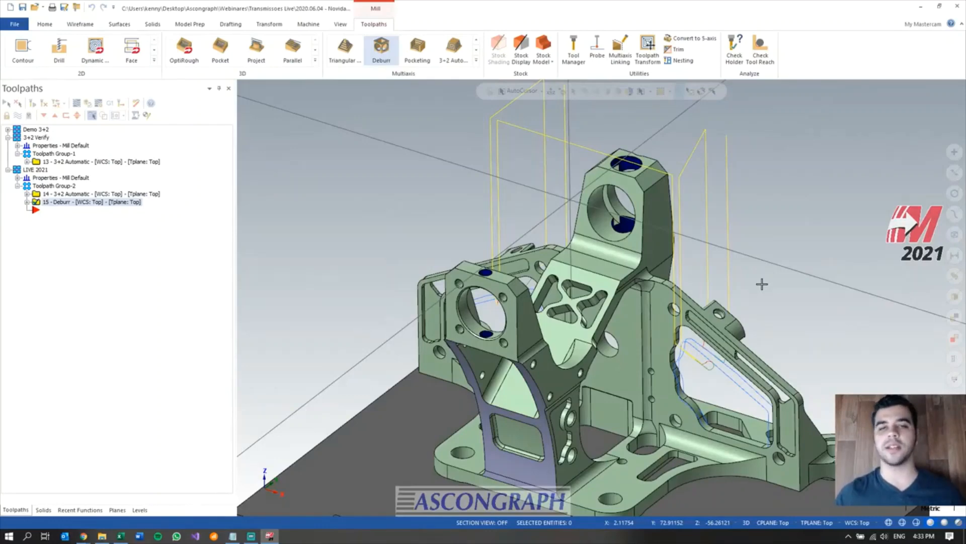
{"action": "middle_click_drag", "start_coordinate": [405, 246], "coordinate": [383, 271]}
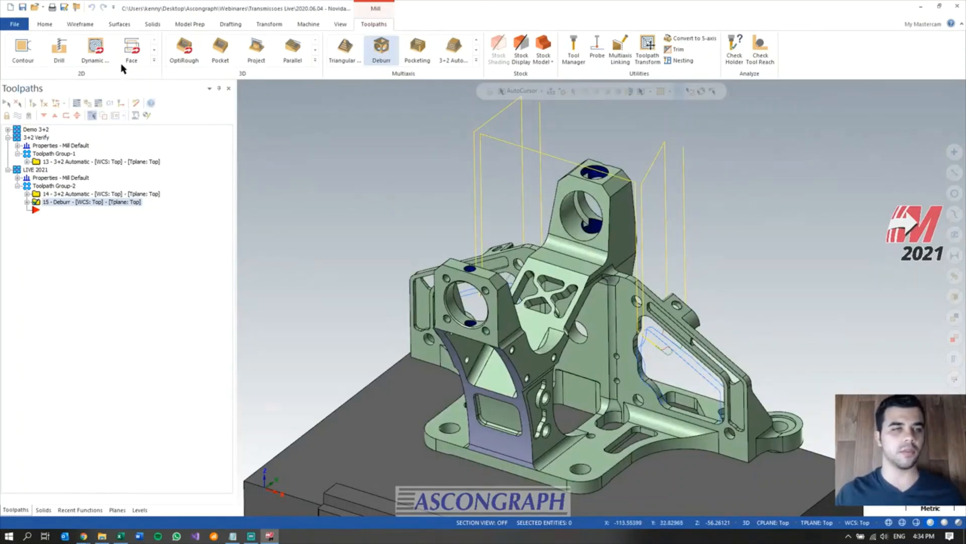
- Start a Face toolpath and chain the top faces of the bracket's two upright lugs
{"action": "left_click", "coordinate": [131, 49]}
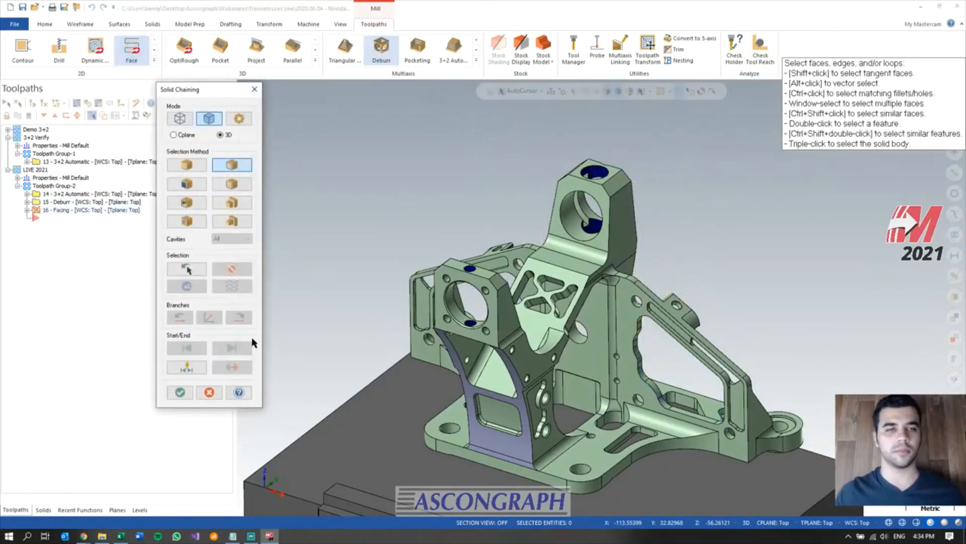
{"action": "scroll", "coordinate": [277, 219], "scroll_direction": "up", "scroll_amount": 2}
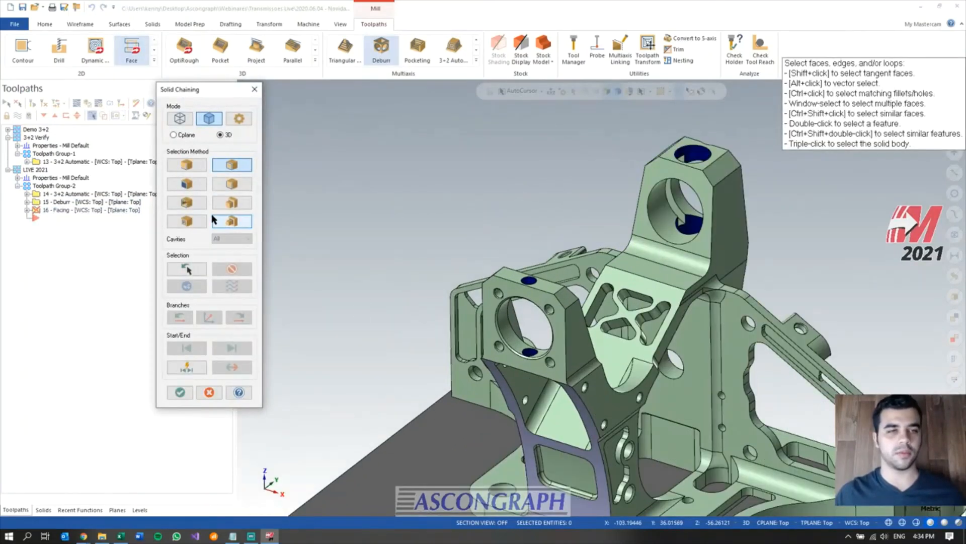
{"action": "left_click", "coordinate": [506, 277]}
{"action": "left_click", "coordinate": [668, 160]}
{"action": "key", "text": "Return"}
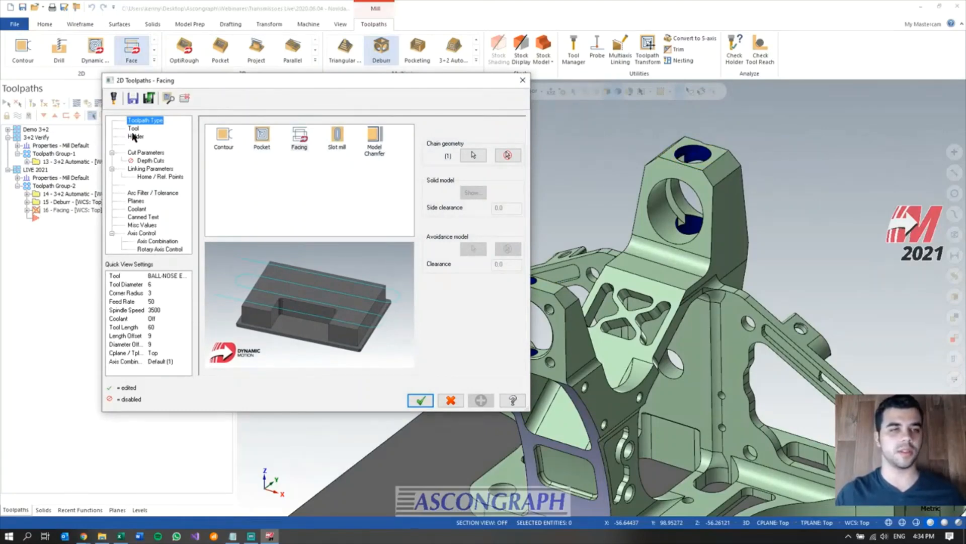
- Use the 8 mm flat endmill for the facing, with Dynamic cutting style and 0 stock to leave on floors
{"action": "left_click", "coordinate": [133, 129]}
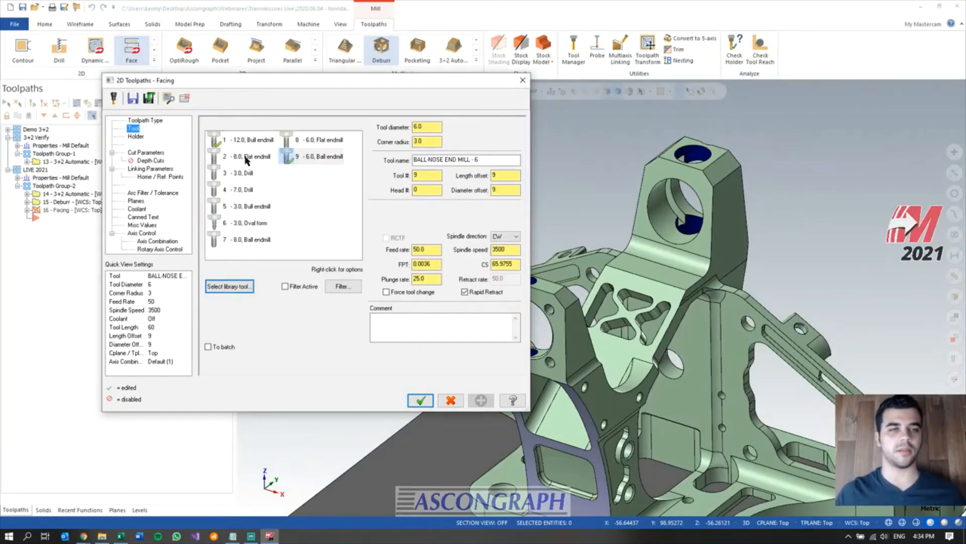
{"action": "left_click", "coordinate": [246, 157]}
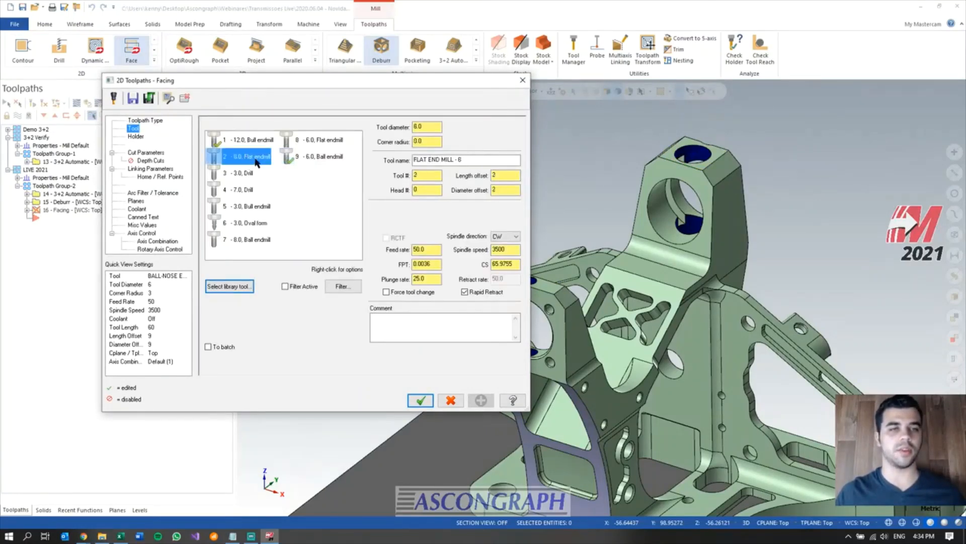
{"action": "left_click", "coordinate": [145, 153]}
{"action": "left_click", "coordinate": [313, 139]}
{"action": "left_click", "coordinate": [296, 168]}
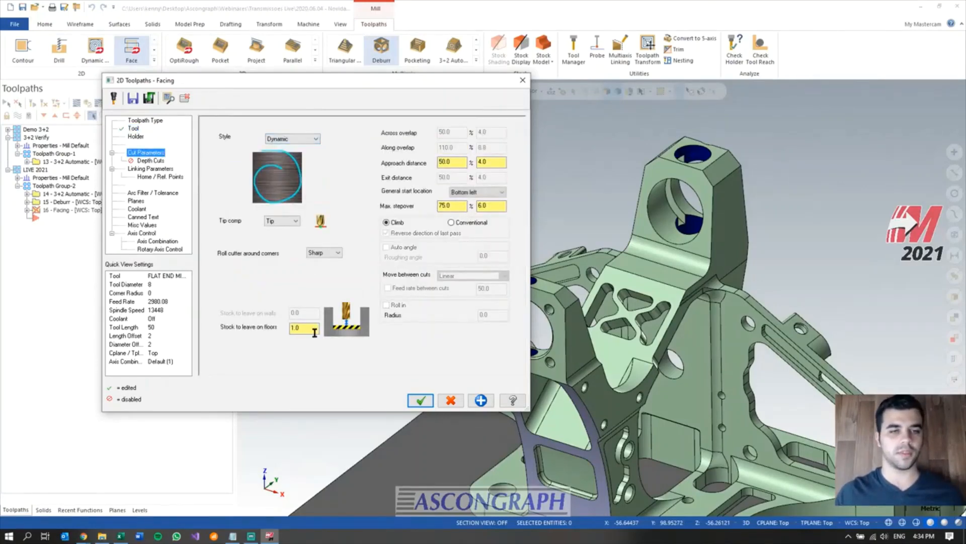
{"action": "key", "text": "Return"}
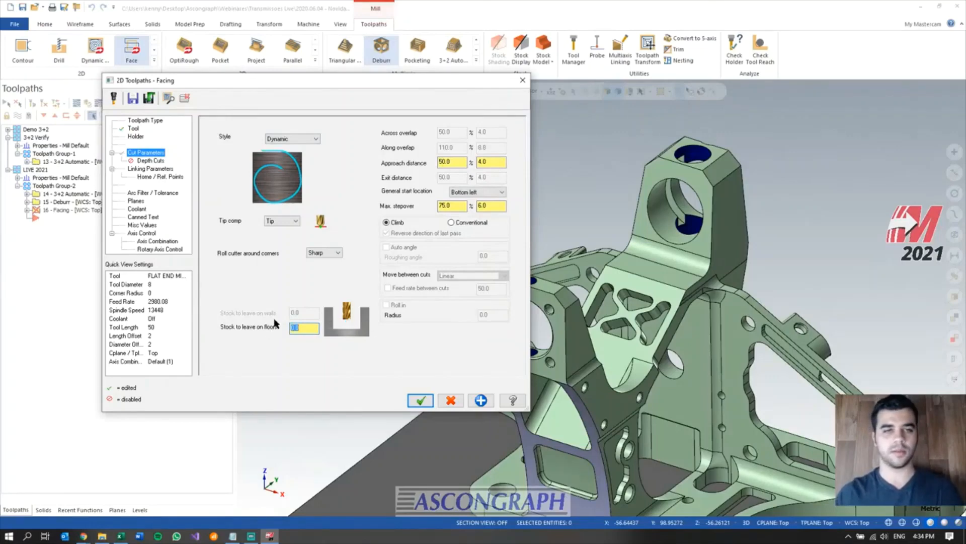
- Take the facing depth from a point on the front lug's top face and generate the toolpath
{"action": "left_click", "coordinate": [153, 170]}
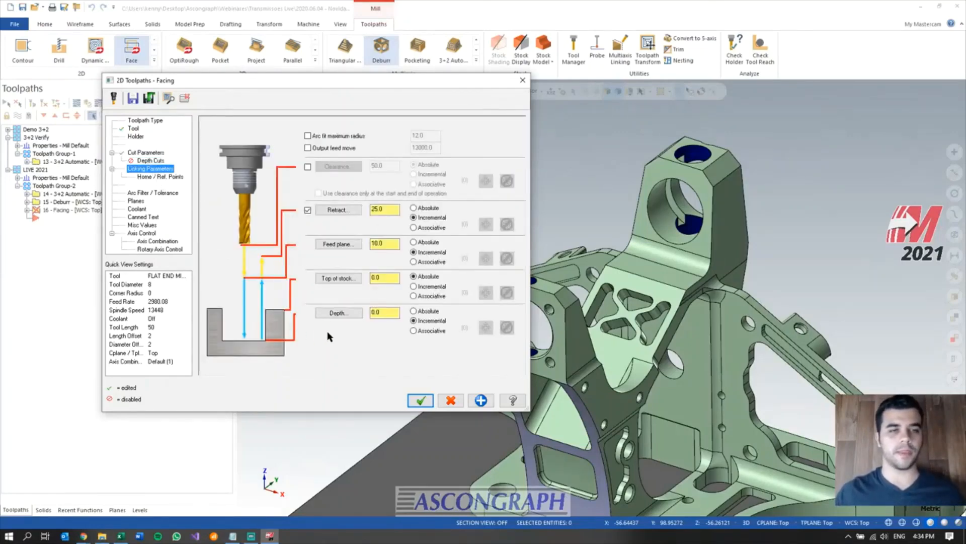
{"action": "left_click", "coordinate": [338, 313]}
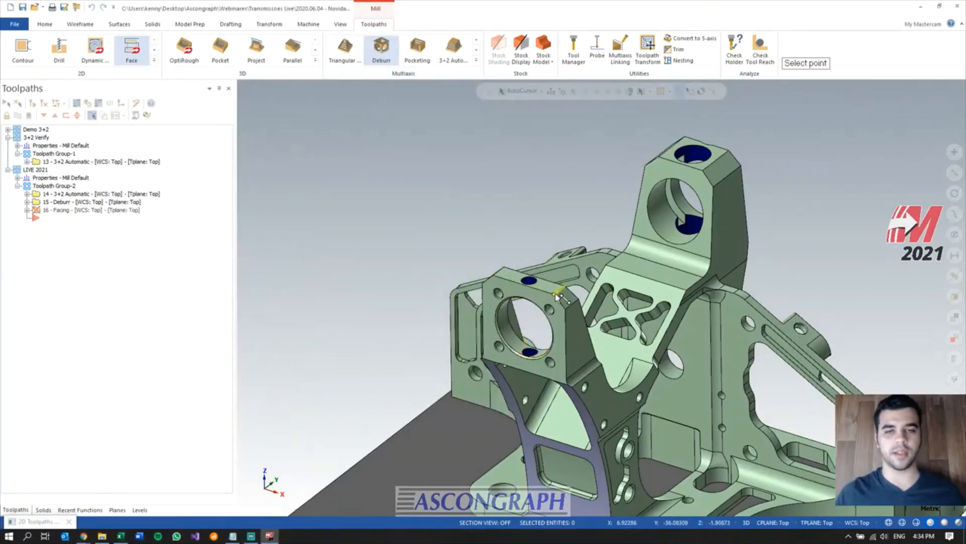
{"action": "left_click", "coordinate": [555, 293]}
{"action": "left_click", "coordinate": [419, 404]}
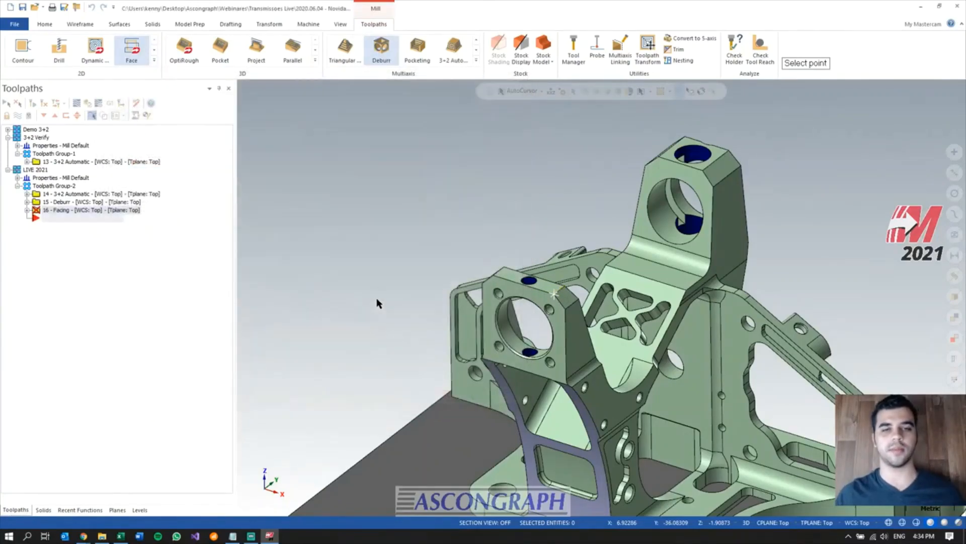
- Examine the facing passes over both lugs and the bored face on the other side of the bracket
{"action": "middle_click_drag", "start_coordinate": [375, 304], "coordinate": [598, 230]}
{"action": "scroll", "coordinate": [296, 190], "scroll_direction": "down", "scroll_amount": 2}
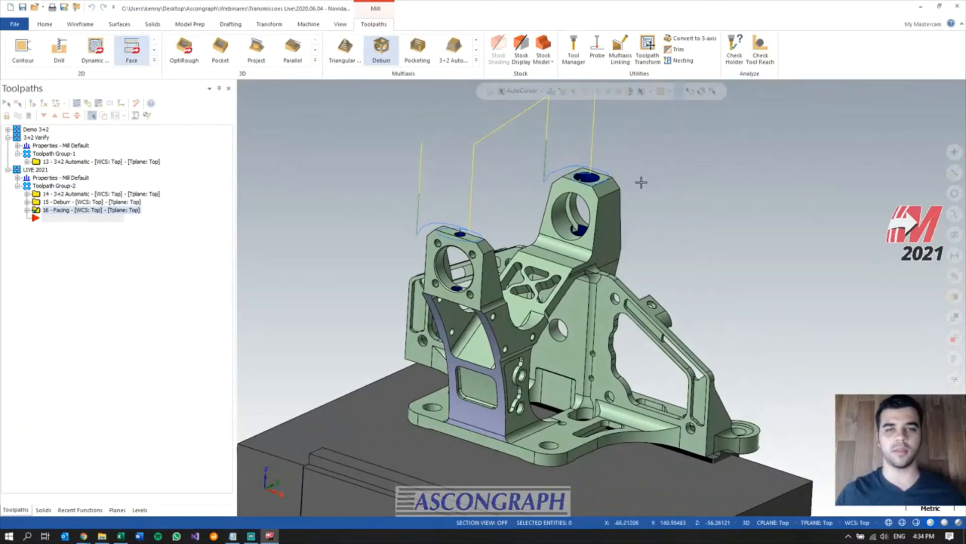
{"action": "scroll", "coordinate": [678, 161], "scroll_direction": "up", "scroll_amount": 4}
{"action": "middle_click_drag", "start_coordinate": [527, 247], "coordinate": [630, 305]}
{"action": "scroll", "coordinate": [641, 273], "scroll_direction": "up", "scroll_amount": 2}
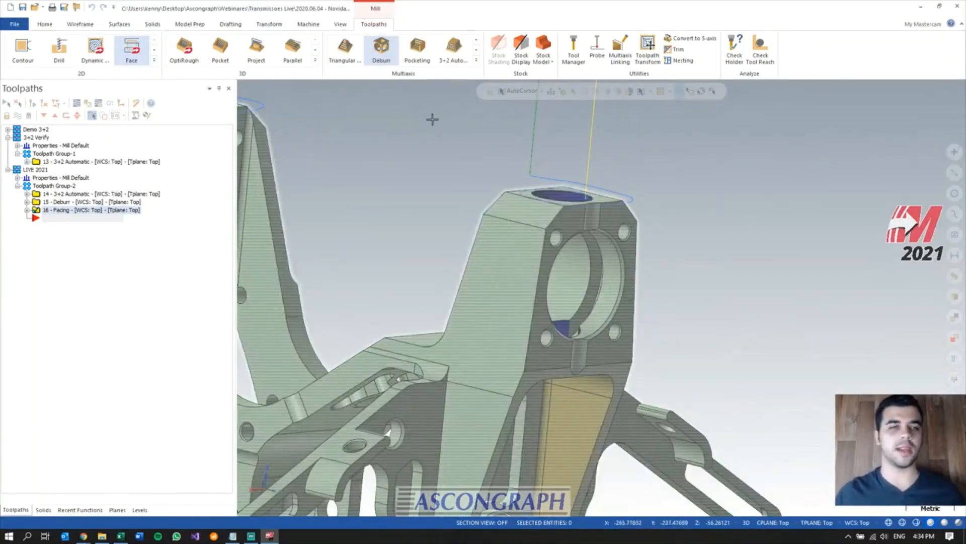
{"action": "left_click", "coordinate": [201, 240]}
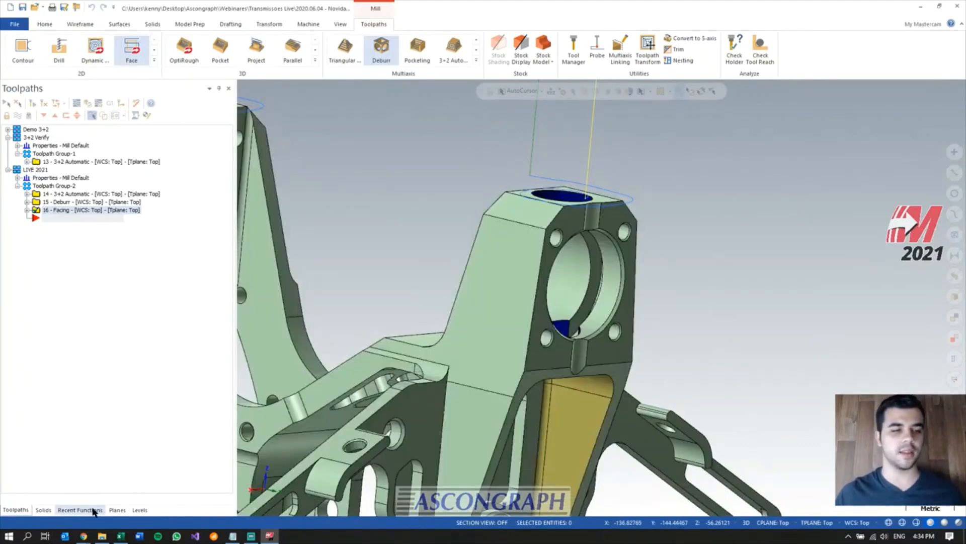
- Show the ADV Drill 7 plane in the planes list, check its orientation on the bored lug face, and return to the toolpaths list
{"action": "left_click", "coordinate": [117, 510]}
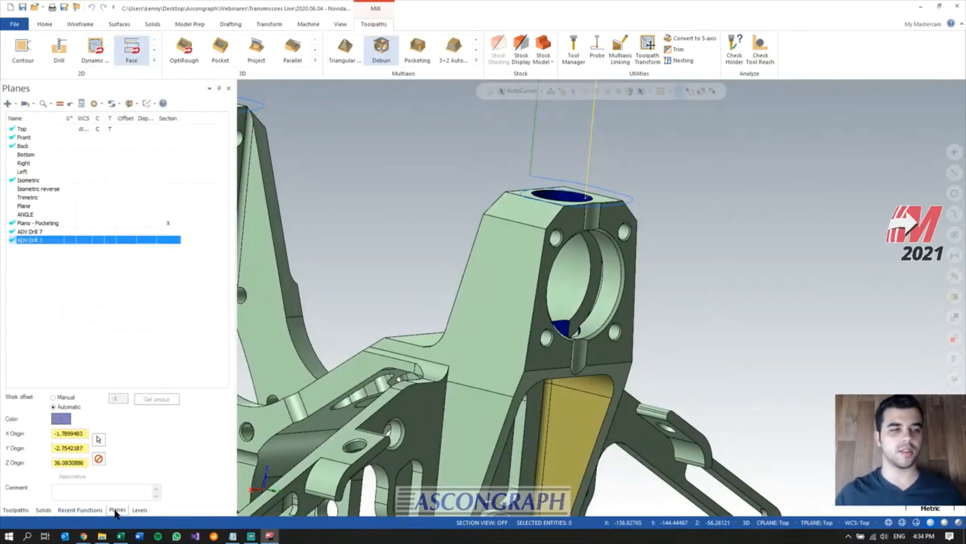
{"action": "left_click", "coordinate": [30, 231]}
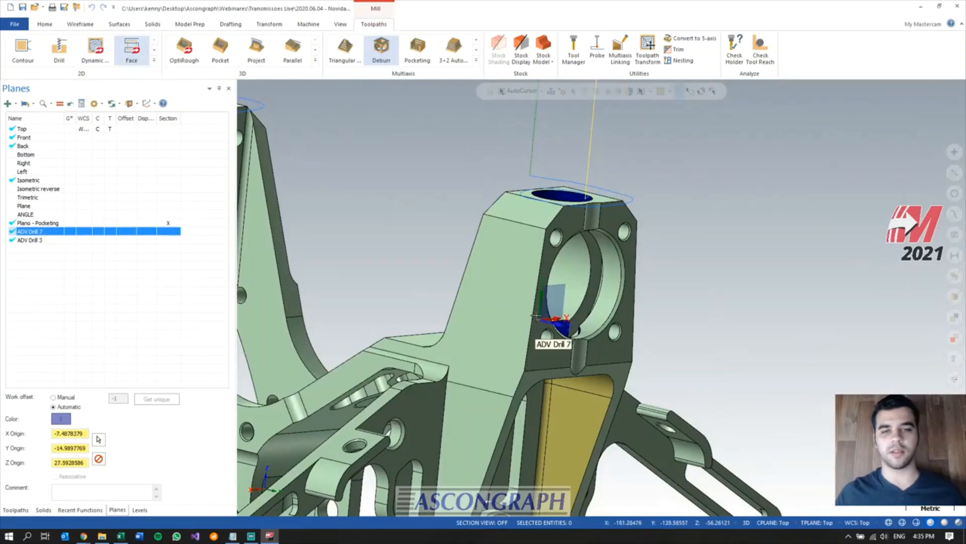
{"action": "scroll", "coordinate": [482, 340], "scroll_direction": "up", "scroll_amount": 5}
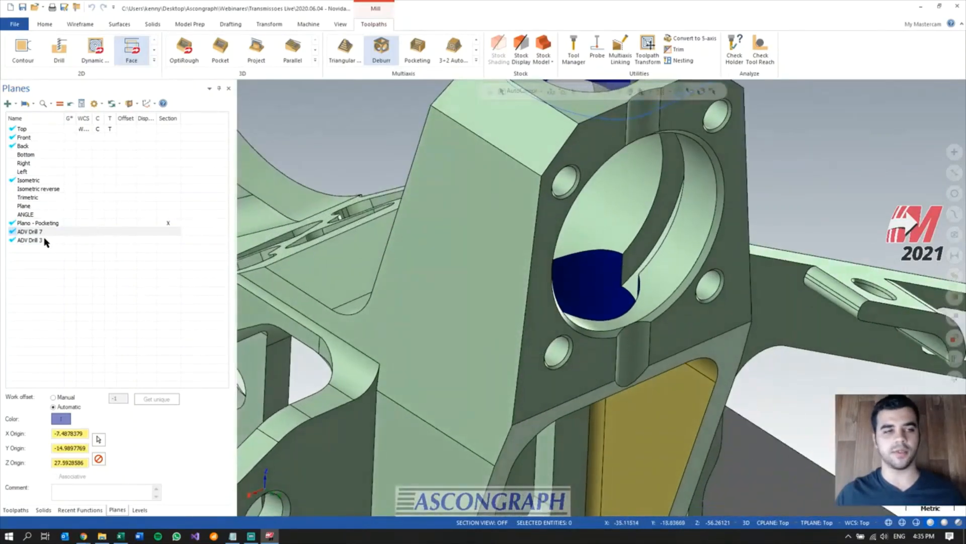
{"action": "left_click", "coordinate": [46, 232]}
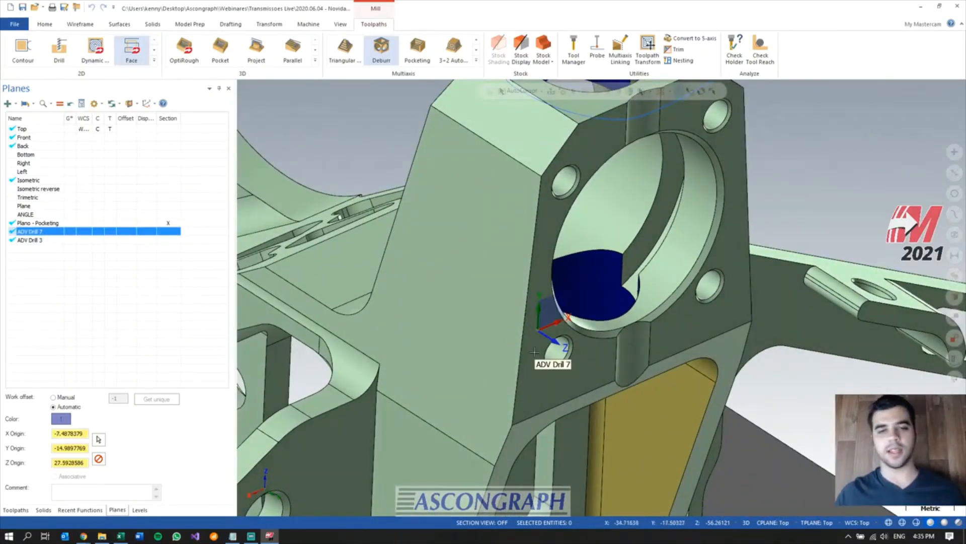
{"action": "scroll", "coordinate": [807, 238], "scroll_direction": "down", "scroll_amount": 2}
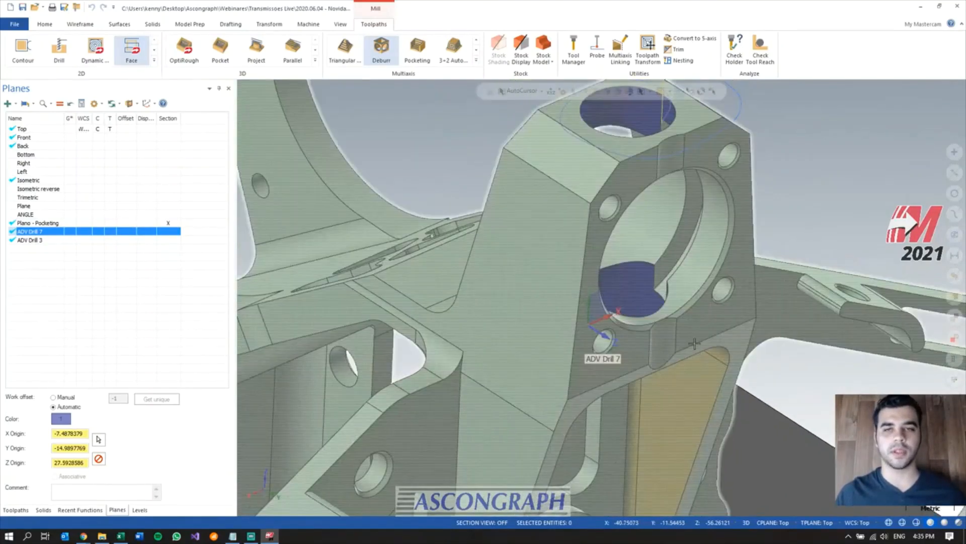
{"action": "scroll", "coordinate": [701, 348], "scroll_direction": "down", "scroll_amount": 1}
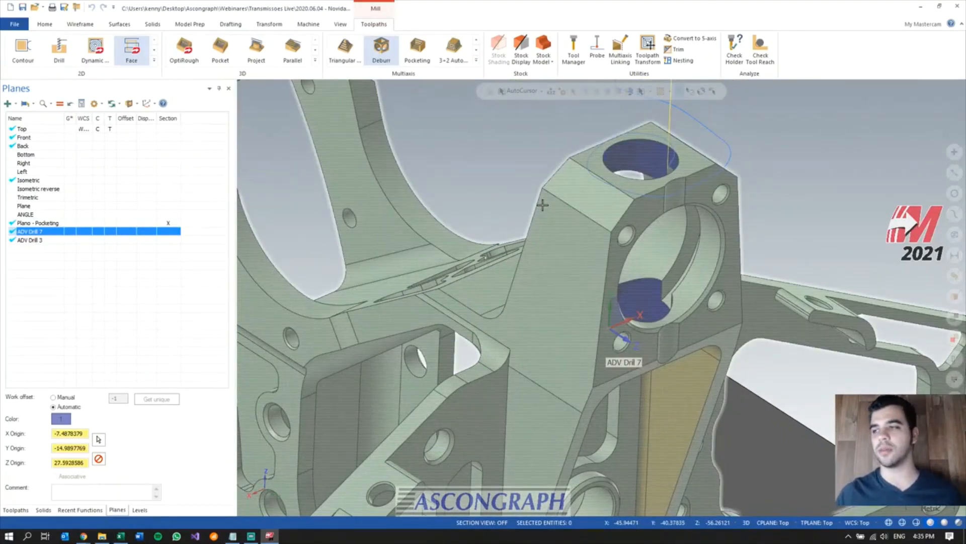
{"action": "left_click", "coordinate": [15, 509]}
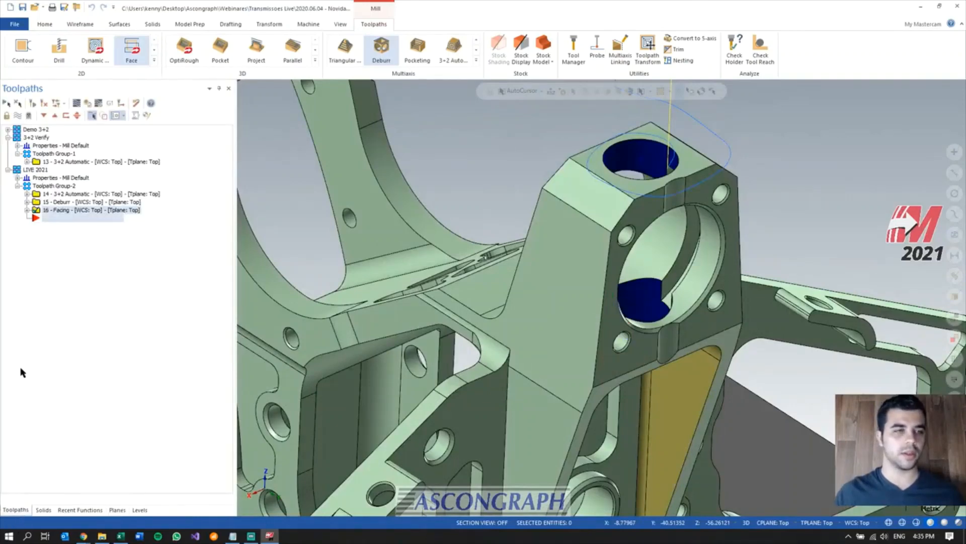
- Start a 2D Dynamic Mill toolpath with the edge of the lug's large bore as its machining region
{"action": "left_click", "coordinate": [95, 54]}
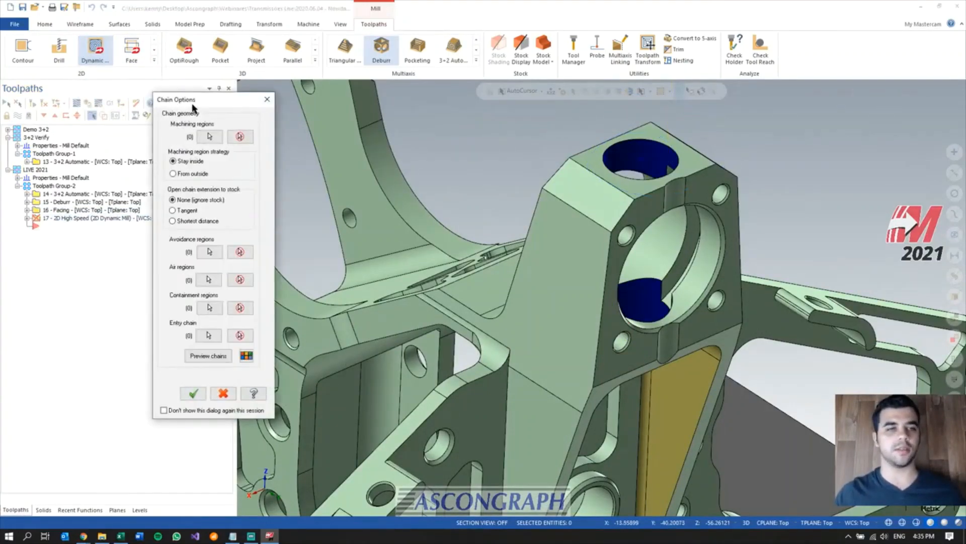
{"action": "left_click", "coordinate": [210, 137]}
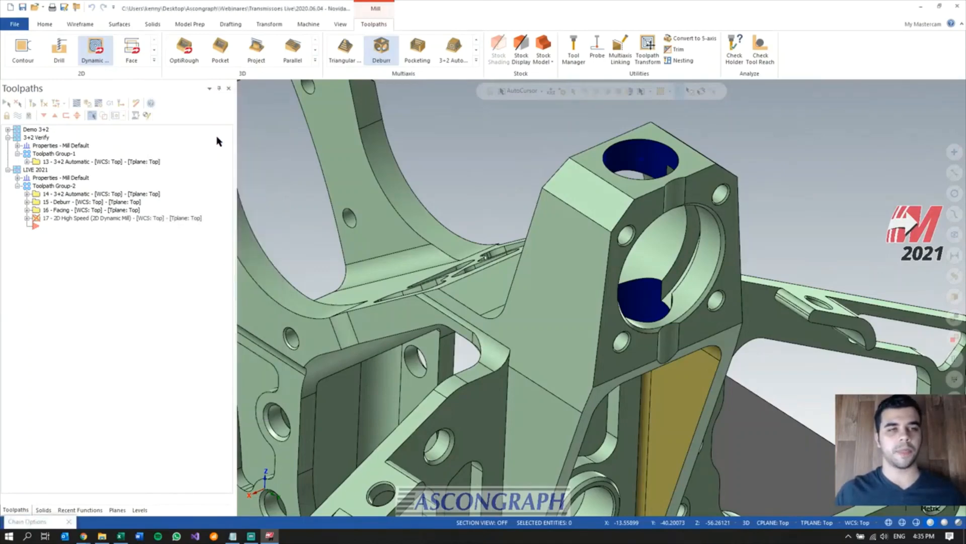
{"action": "left_click", "coordinate": [691, 310]}
{"action": "key", "text": "Return"}
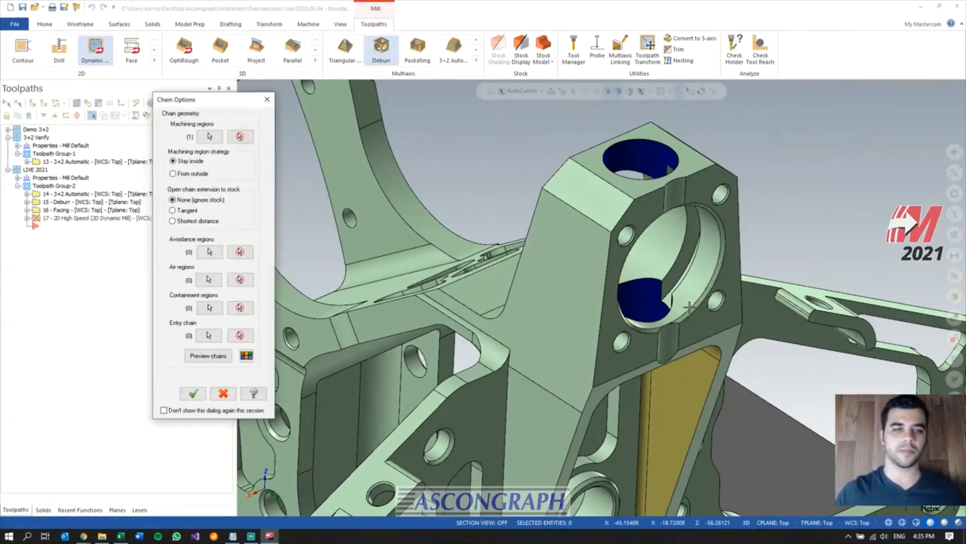
{"action": "left_click", "coordinate": [188, 392]}
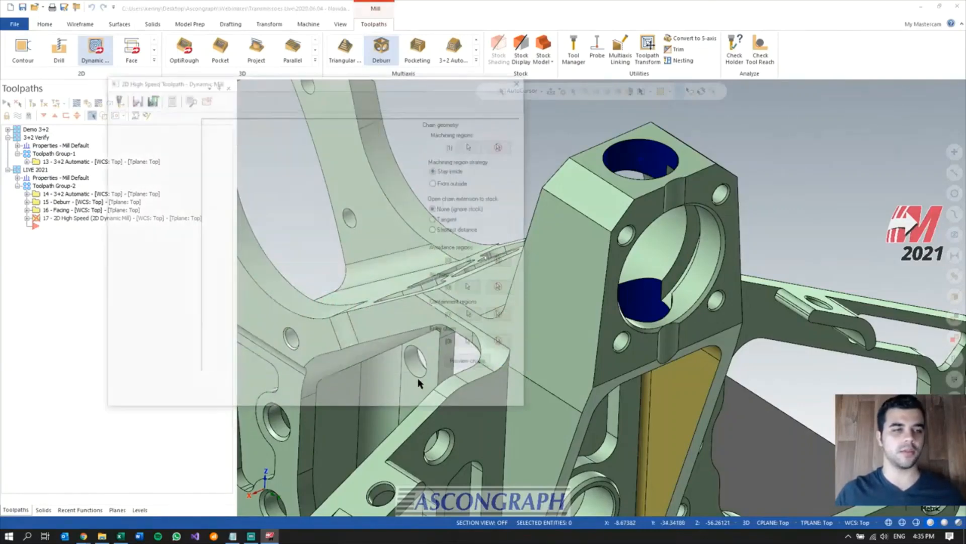
- Choose the 8 mm flat end mill (tool 2) and set both the tool plane and construction plane to ADV Drill 7
{"action": "left_click", "coordinate": [134, 129]}
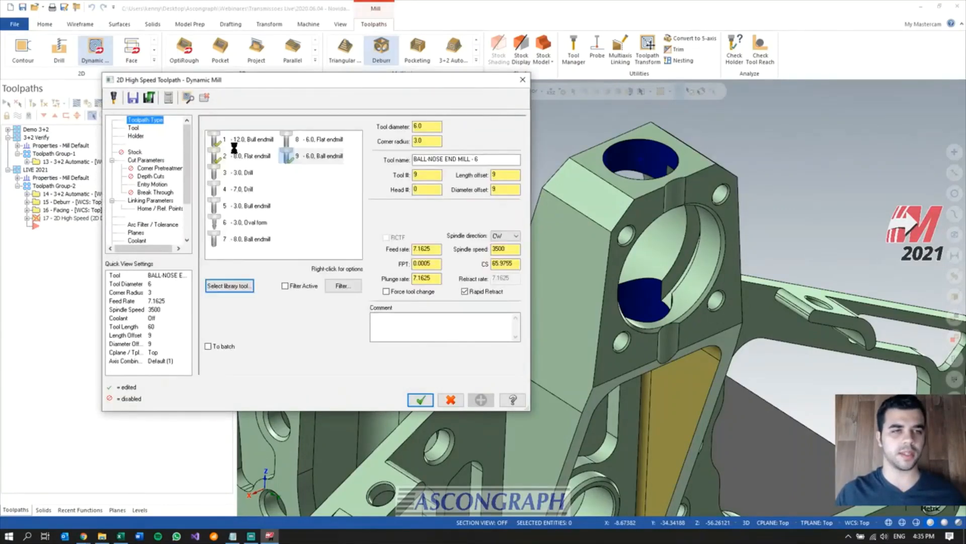
{"action": "left_click", "coordinate": [267, 156]}
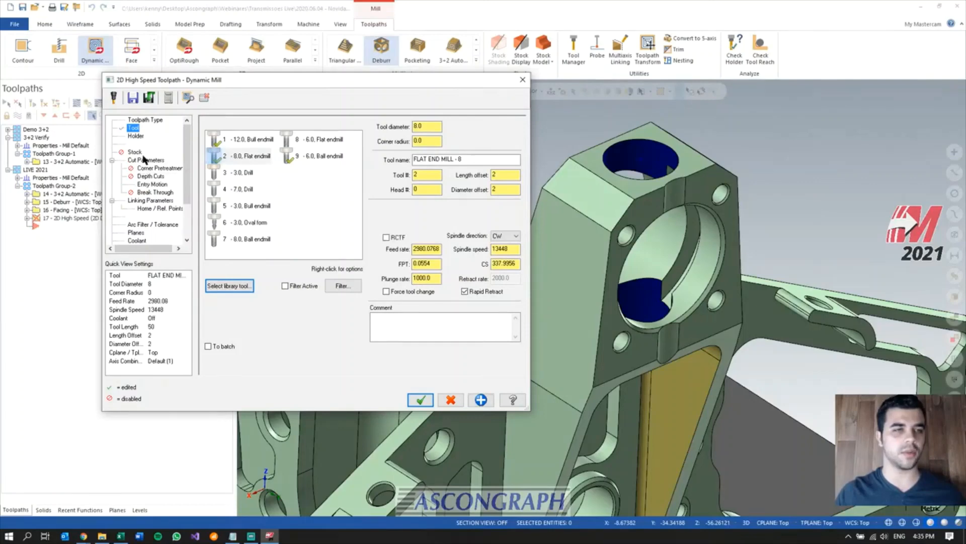
{"action": "left_click", "coordinate": [141, 233]}
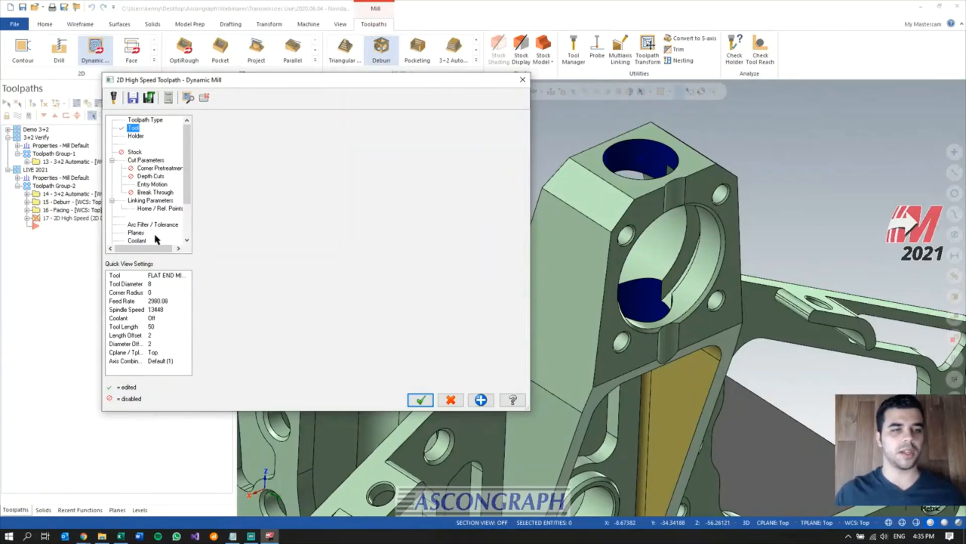
{"action": "left_click", "coordinate": [353, 266]}
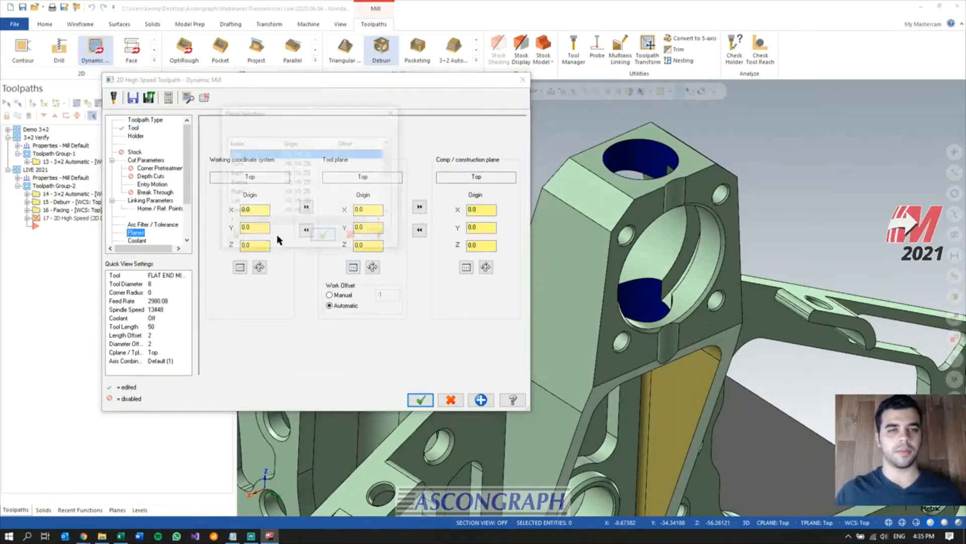
{"action": "left_click", "coordinate": [256, 202]}
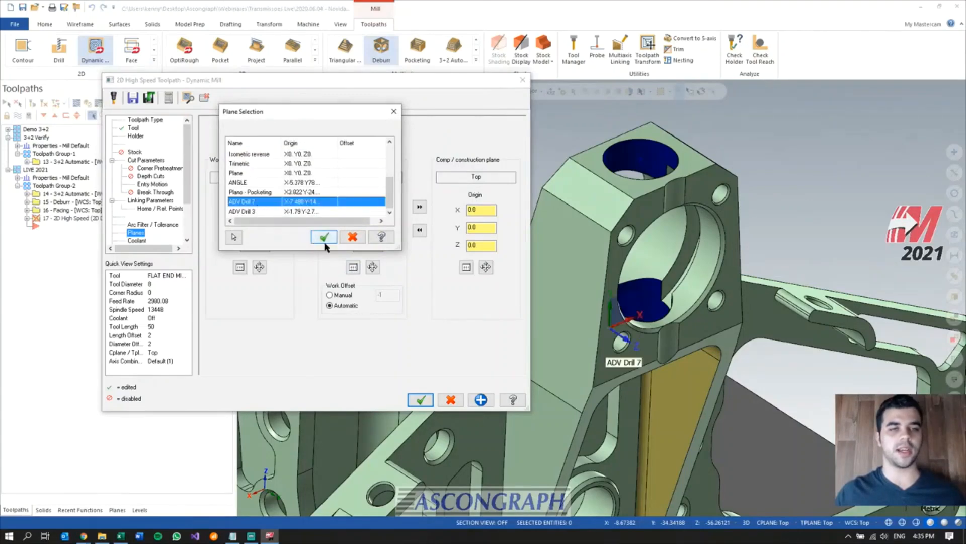
{"action": "left_click", "coordinate": [324, 237]}
{"action": "left_click", "coordinate": [420, 207]}
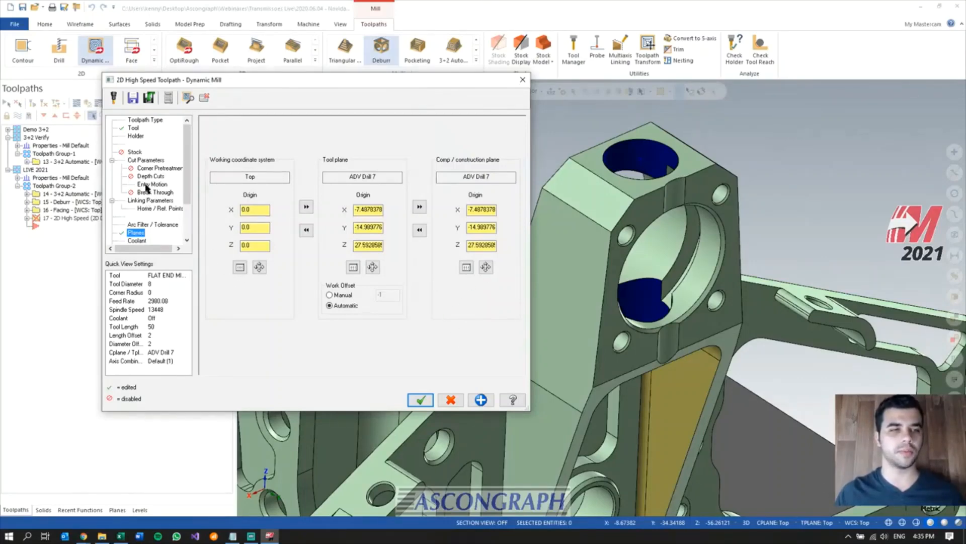
- Set the cutting stepover to 20% and the stock to leave on walls and floors to 0
{"action": "left_click", "coordinate": [137, 160]}
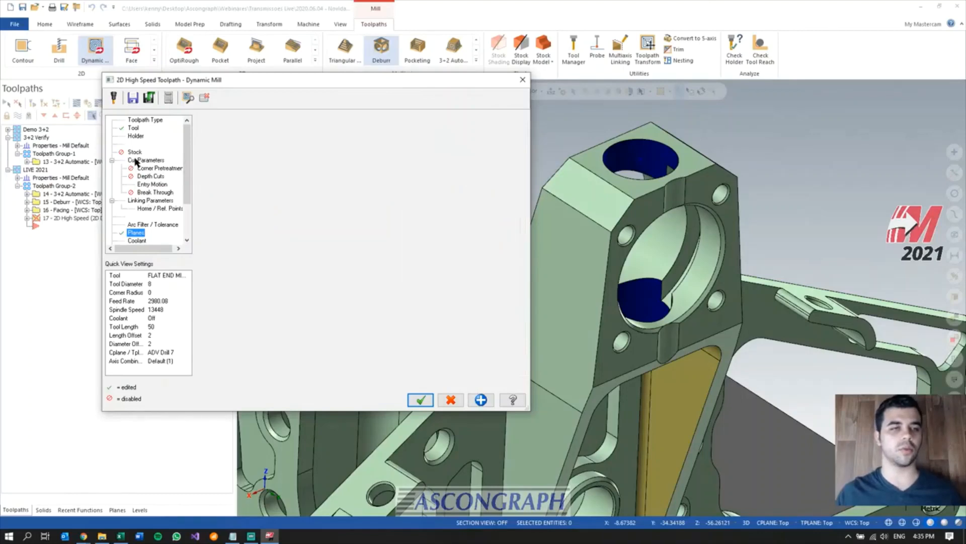
{"action": "double_click", "coordinate": [270, 214]}
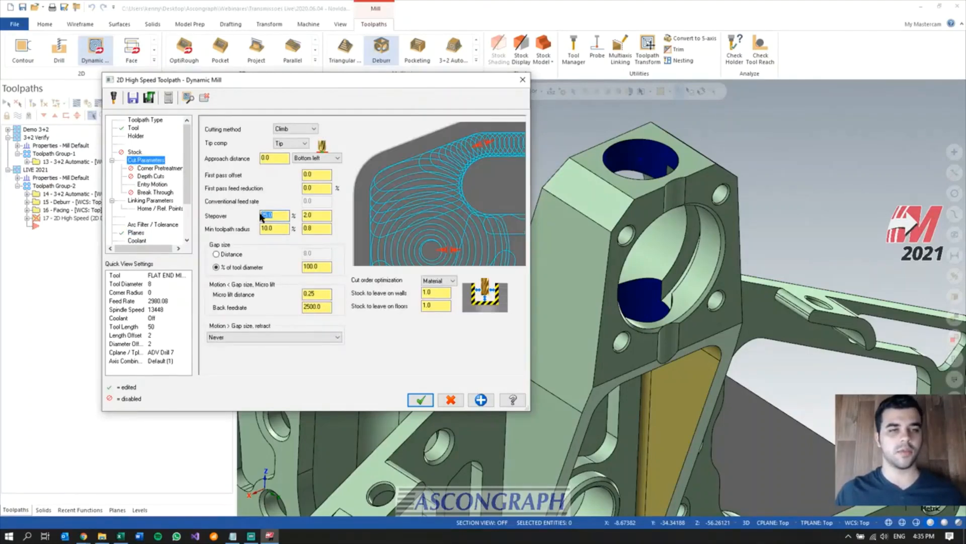
{"action": "type", "text": "20"}
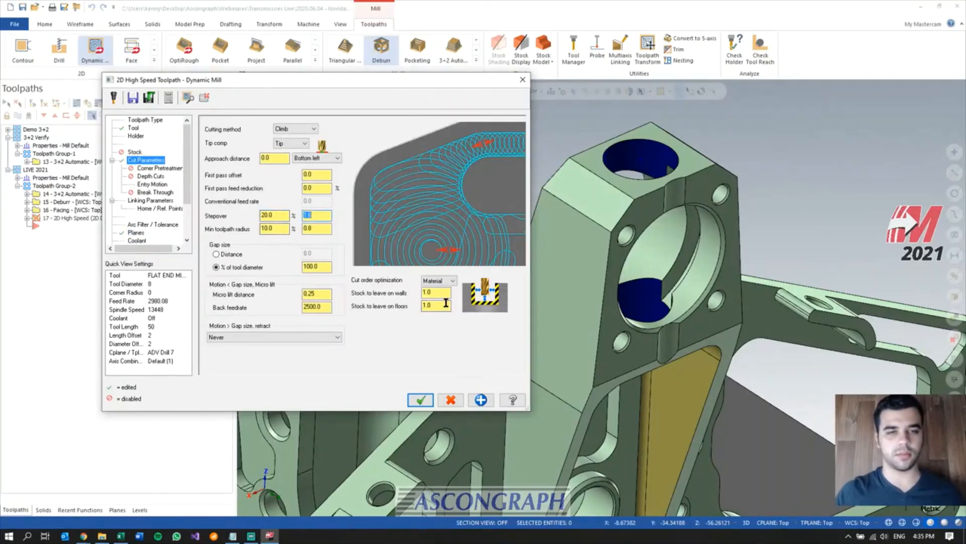
{"action": "double_click", "coordinate": [427, 293]}
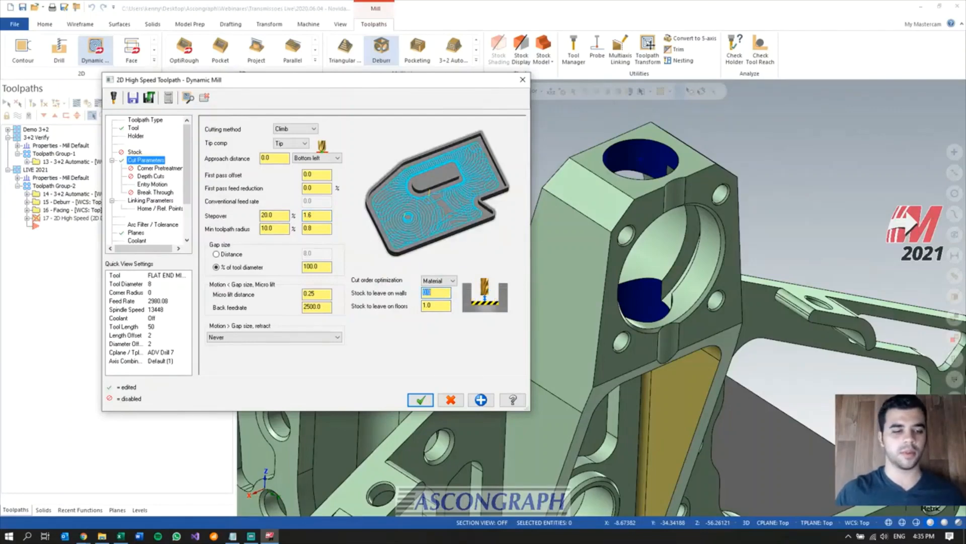
{"action": "double_click", "coordinate": [427, 306]}
{"action": "type", "text": "0"}
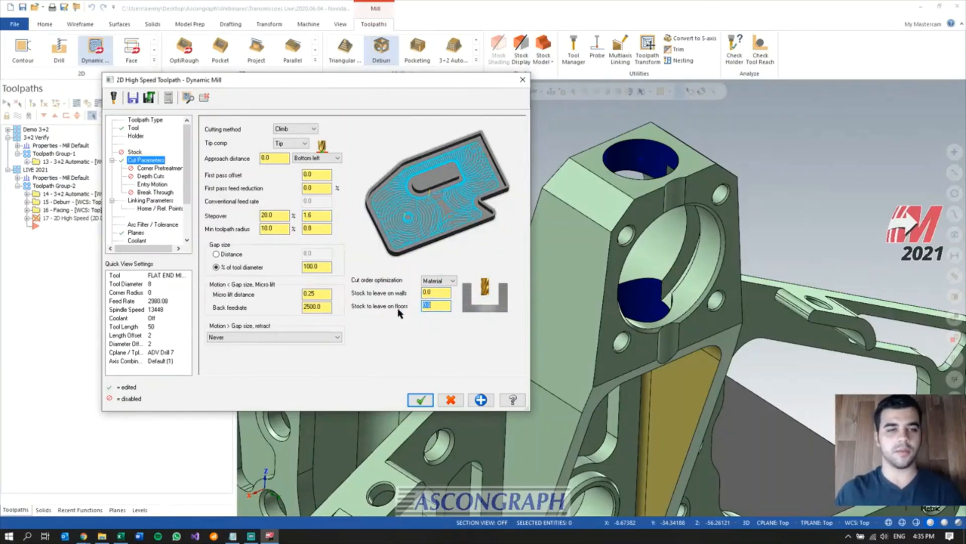
- Set the linking depth to an absolute -14 and generate the bore toolpath
{"action": "left_click", "coordinate": [152, 184]}
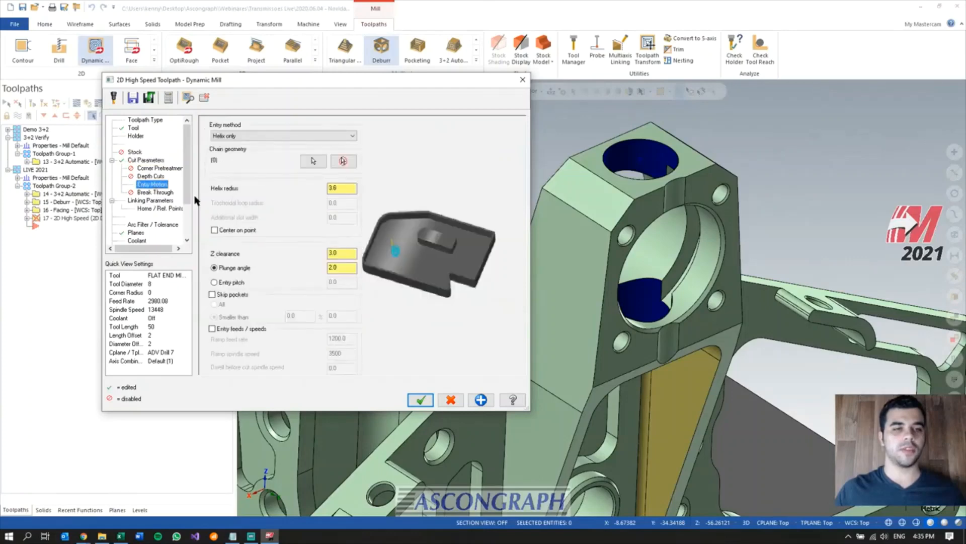
{"action": "left_click", "coordinate": [140, 202]}
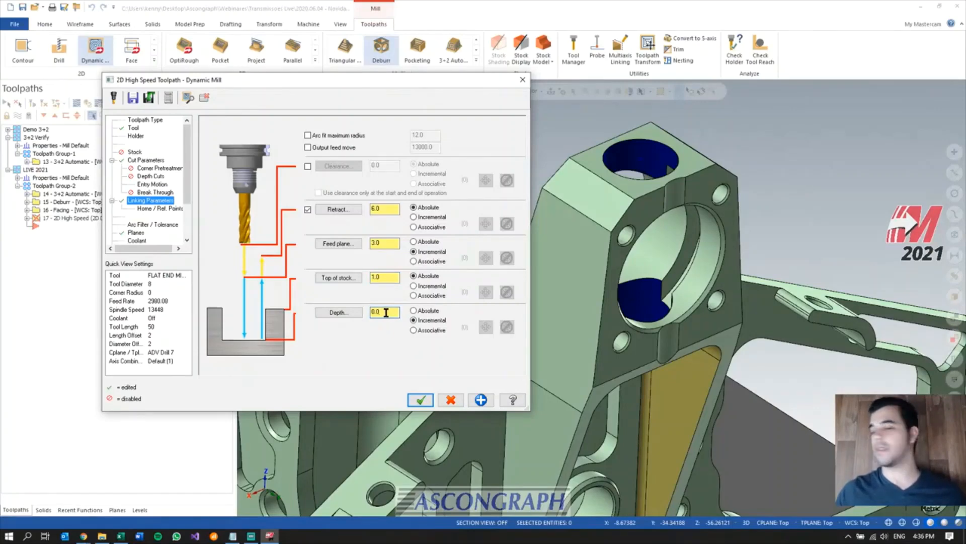
{"action": "double_click", "coordinate": [379, 312]}
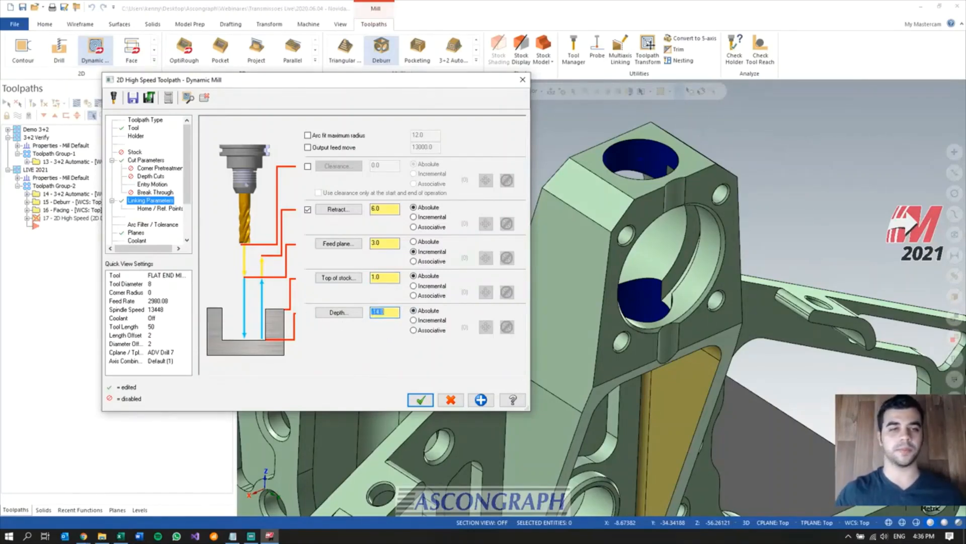
{"action": "left_click", "coordinate": [421, 400]}
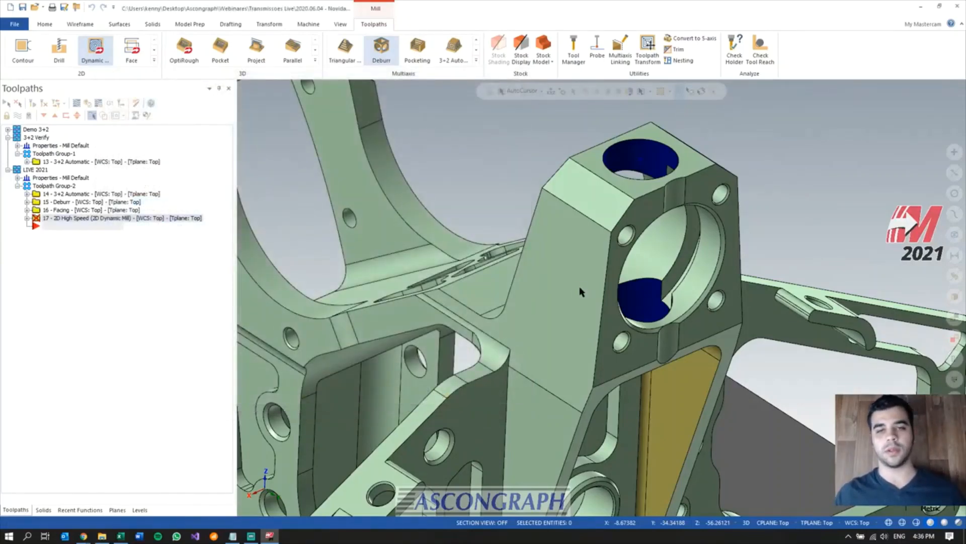
- Examine the Dynamic Mill passes in the lug's bore from both sides and compare them with the opposite lug
{"action": "scroll", "coordinate": [581, 287], "scroll_direction": "down", "scroll_amount": 2}
{"action": "middle_click_drag", "start_coordinate": [581, 288], "coordinate": [692, 252]}
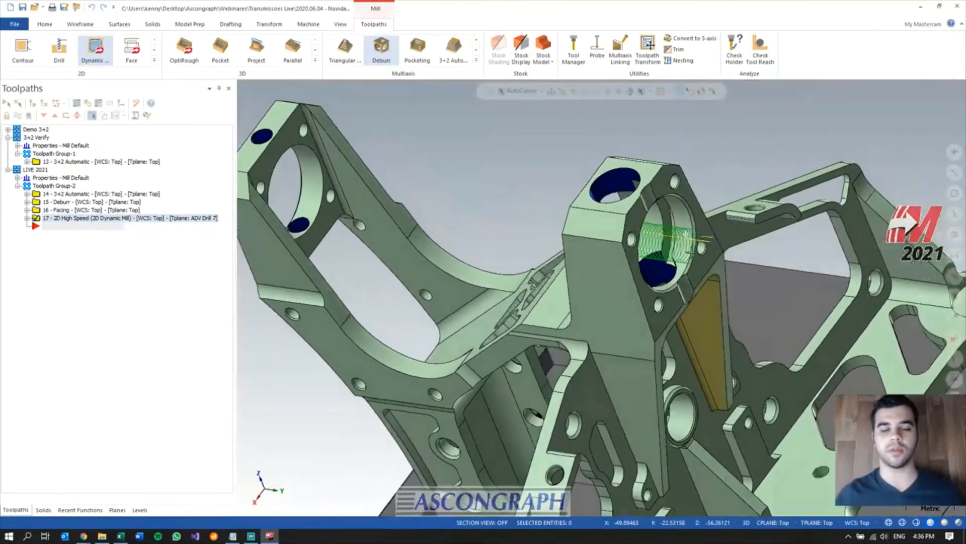
{"action": "scroll", "coordinate": [685, 233], "scroll_direction": "down", "scroll_amount": 5}
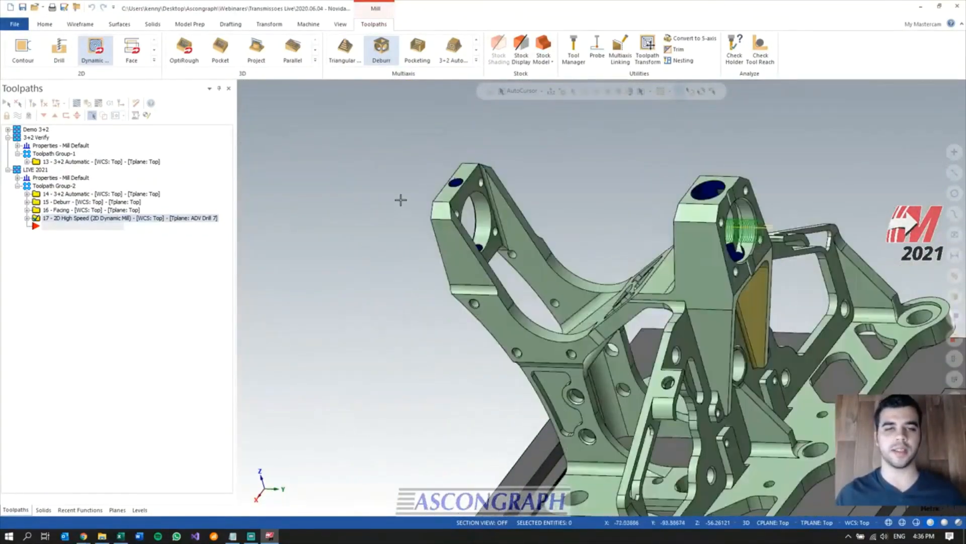
{"action": "scroll", "coordinate": [403, 202], "scroll_direction": "up", "scroll_amount": 3}
{"action": "middle_click_drag", "start_coordinate": [426, 216], "coordinate": [526, 209]}
{"action": "scroll", "coordinate": [430, 272], "scroll_direction": "down", "scroll_amount": 3}
{"action": "scroll", "coordinate": [557, 181], "scroll_direction": "up", "scroll_amount": 1}
{"action": "scroll", "coordinate": [556, 157], "scroll_direction": "up", "scroll_amount": 1}
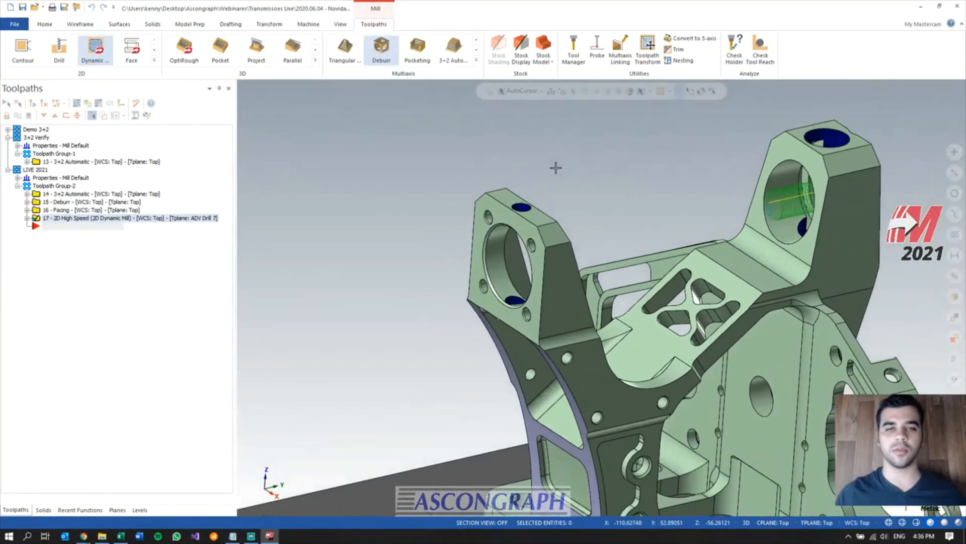
- Duplicate the Dynamic Mill operation and replace the copy's machining region with the large bore edge on the opposite lug
{"action": "key", "text": "ctrl+v"}
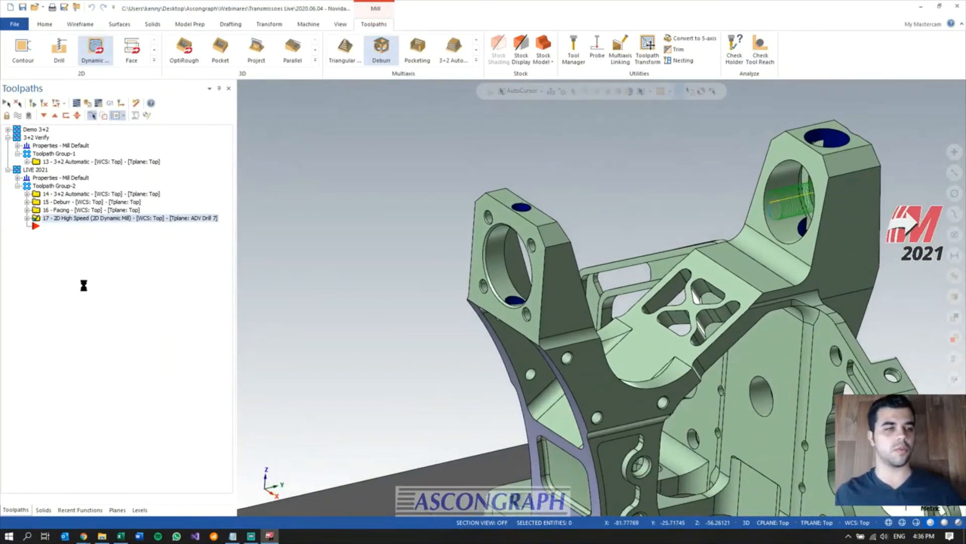
{"action": "left_click", "coordinate": [27, 226]}
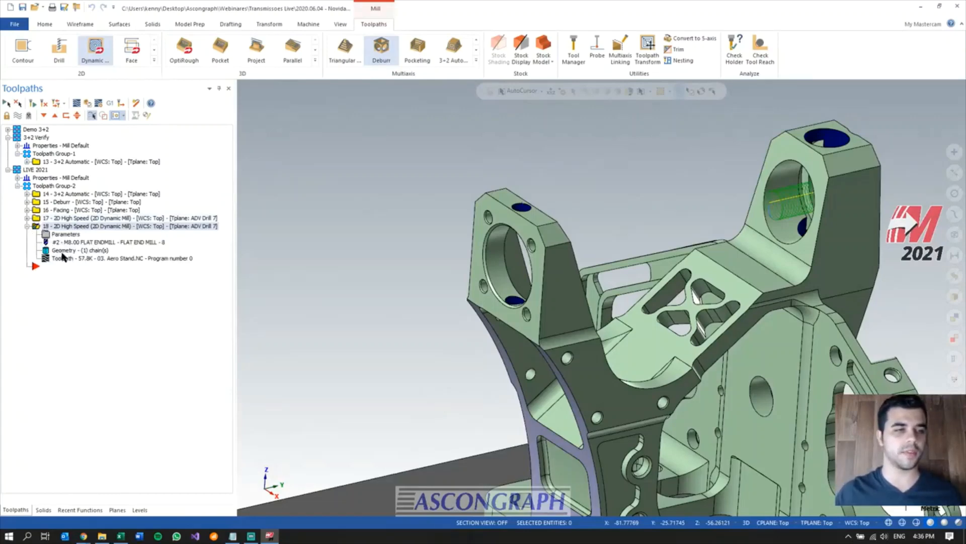
{"action": "left_click", "coordinate": [63, 251]}
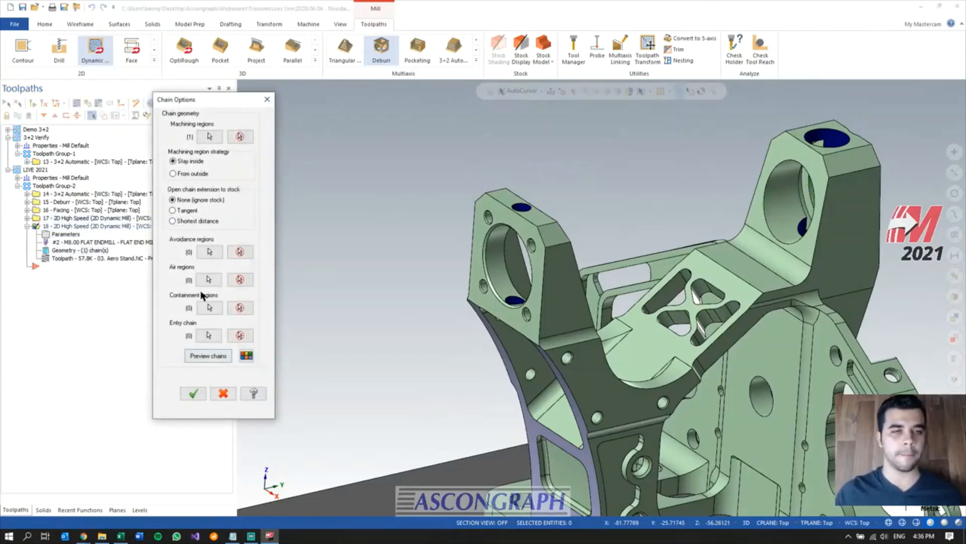
{"action": "left_click", "coordinate": [212, 141]}
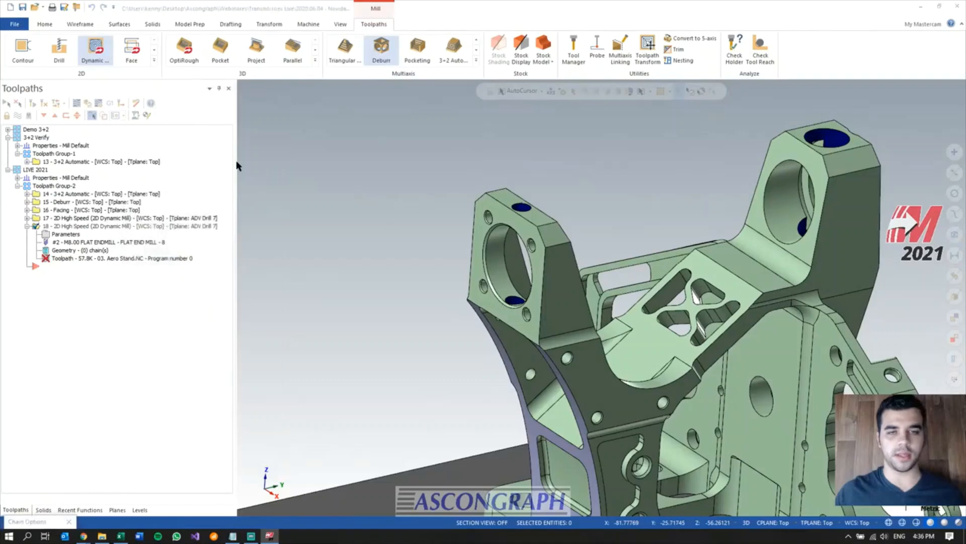
{"action": "left_click", "coordinate": [490, 285]}
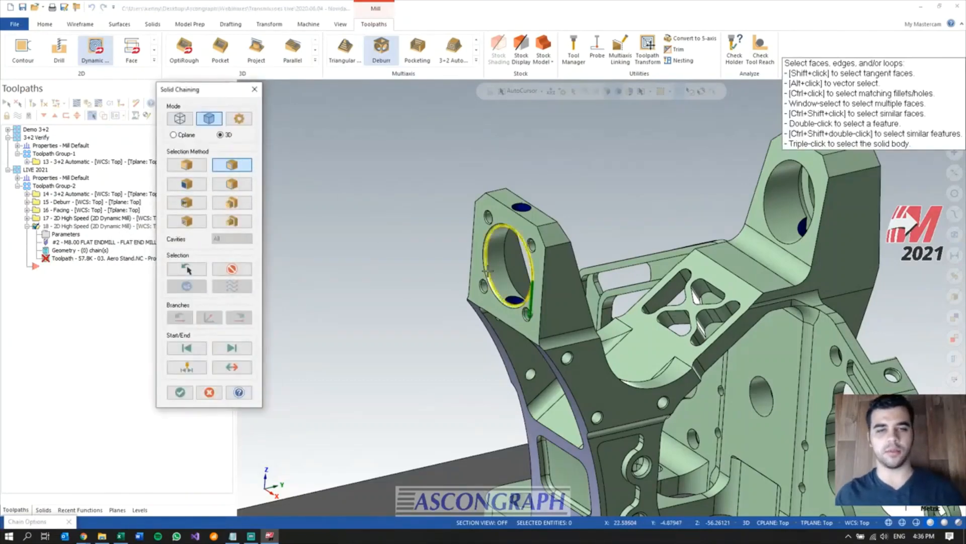
{"action": "key", "text": "Return"}
{"action": "left_click", "coordinate": [191, 393]}
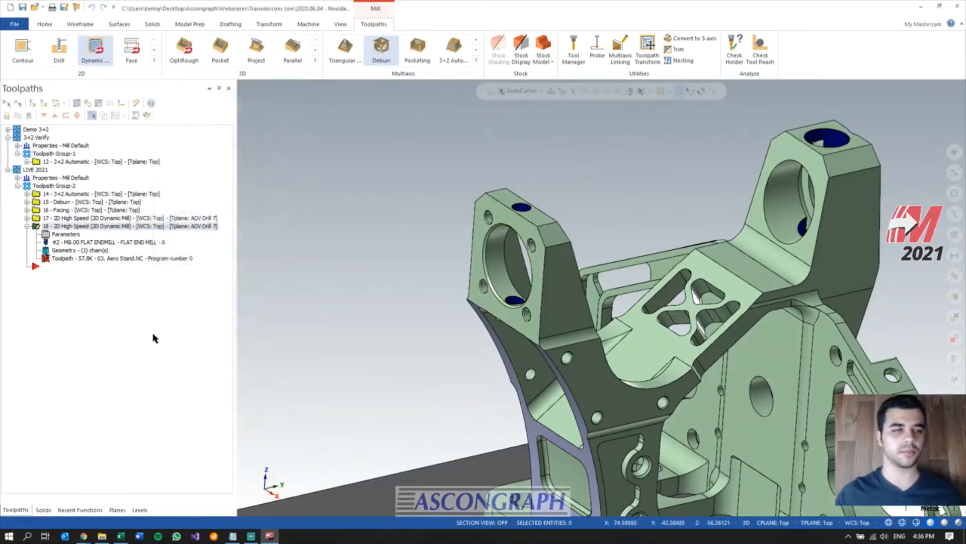
- Change the copied operation's absolute depth and set its tool plane and construction plane to ADV Drill 3
{"action": "left_click", "coordinate": [65, 233]}
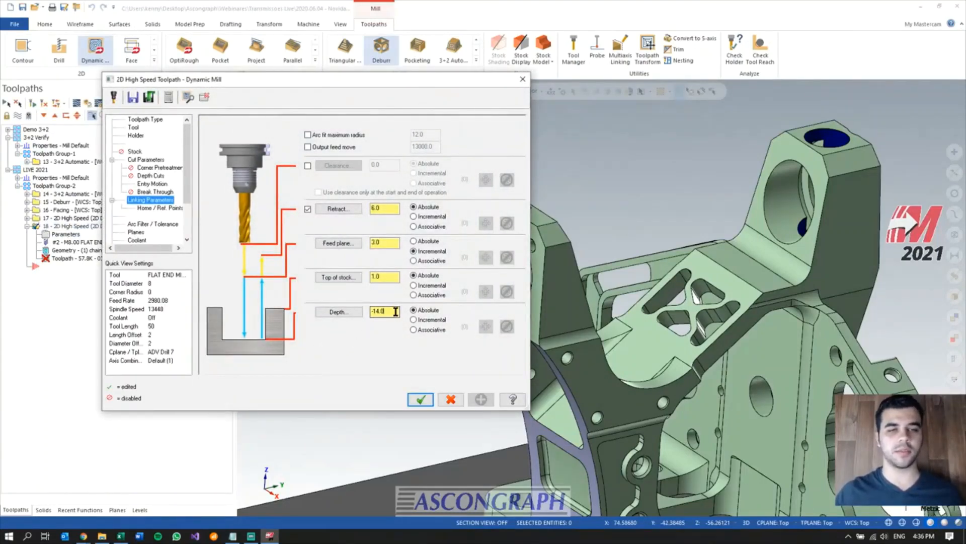
{"action": "key", "text": "BackSpace"}
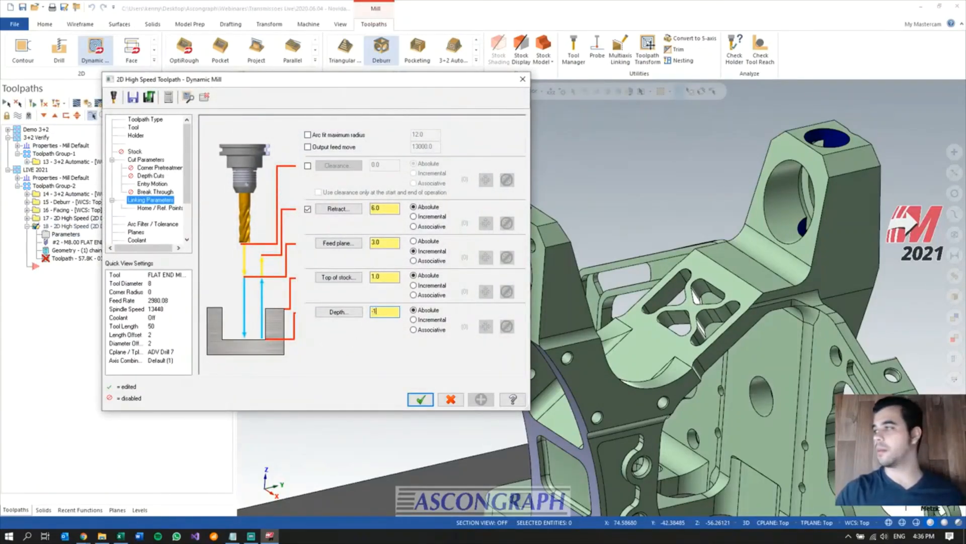
{"action": "left_click", "coordinate": [135, 233]}
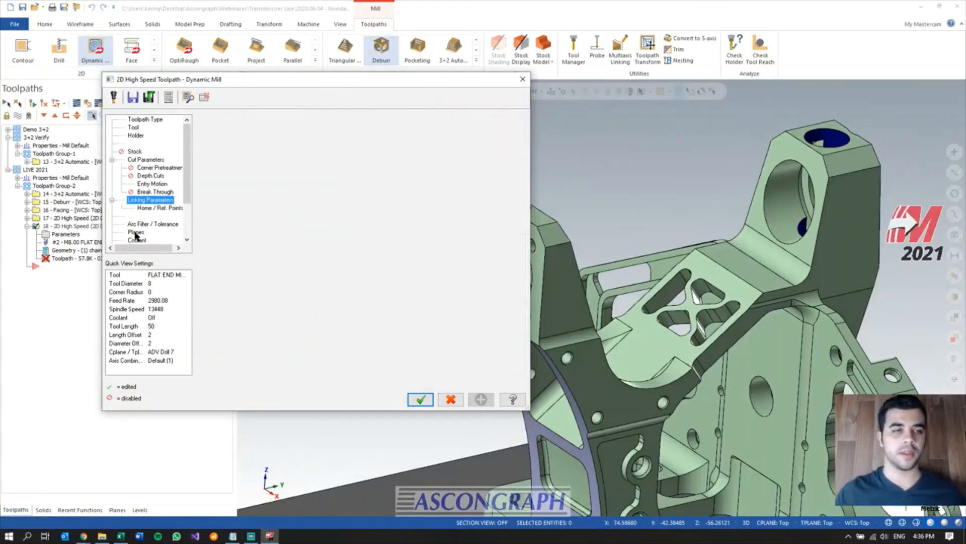
{"action": "left_click", "coordinate": [353, 268]}
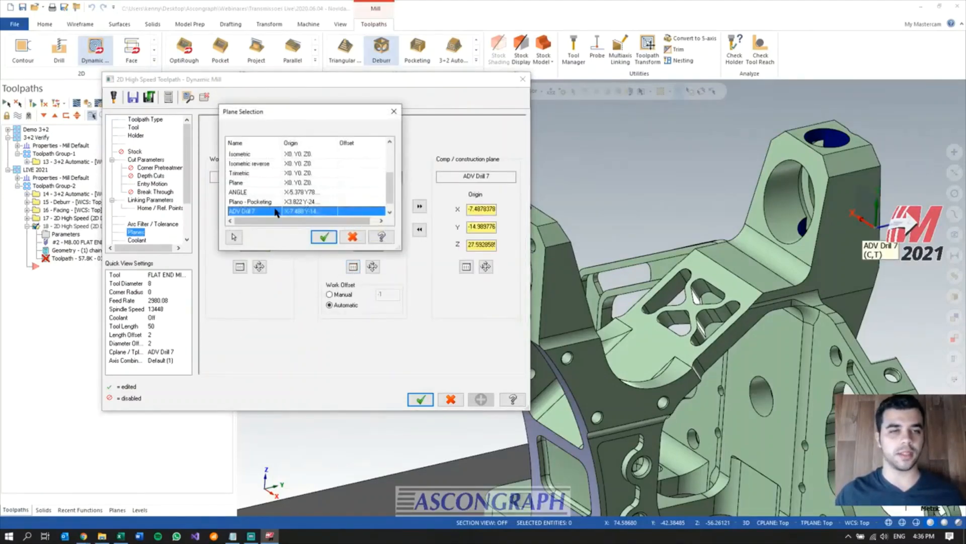
{"action": "left_click", "coordinate": [252, 212]}
{"action": "left_click", "coordinate": [324, 237]}
{"action": "left_click", "coordinate": [419, 206]}
- Accept the copied operation's parameters and regenerate its toolpath
{"action": "left_click_drag", "start_coordinate": [381, 79], "coordinate": [678, 365]}
{"action": "left_click_drag", "start_coordinate": [591, 369], "coordinate": [471, 127]}
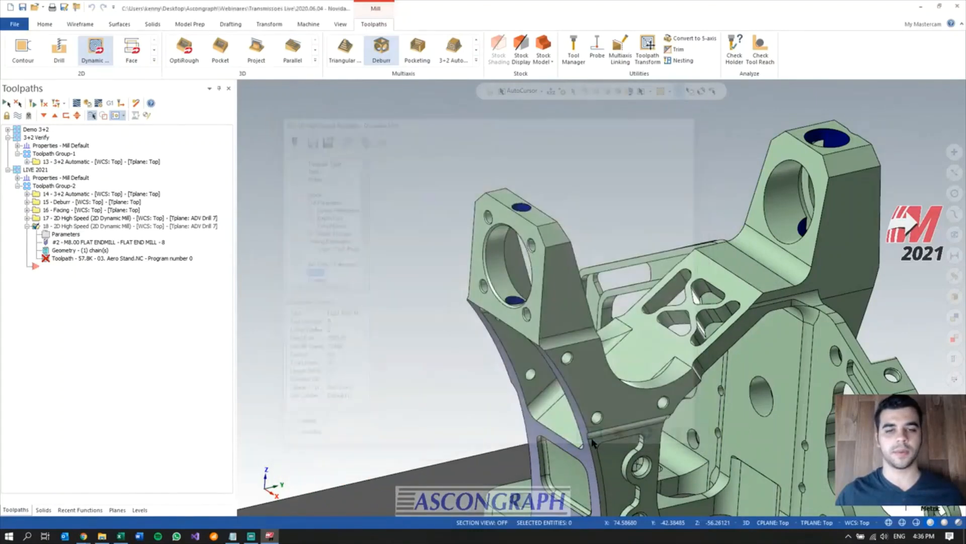
{"action": "left_click", "coordinate": [592, 438]}
{"action": "left_click", "coordinate": [31, 105]}
- Examine the copied toolpath through the opposite lug's bore and display it together with the first bore toolpath
{"action": "scroll", "coordinate": [347, 227], "scroll_direction": "down", "scroll_amount": 1}
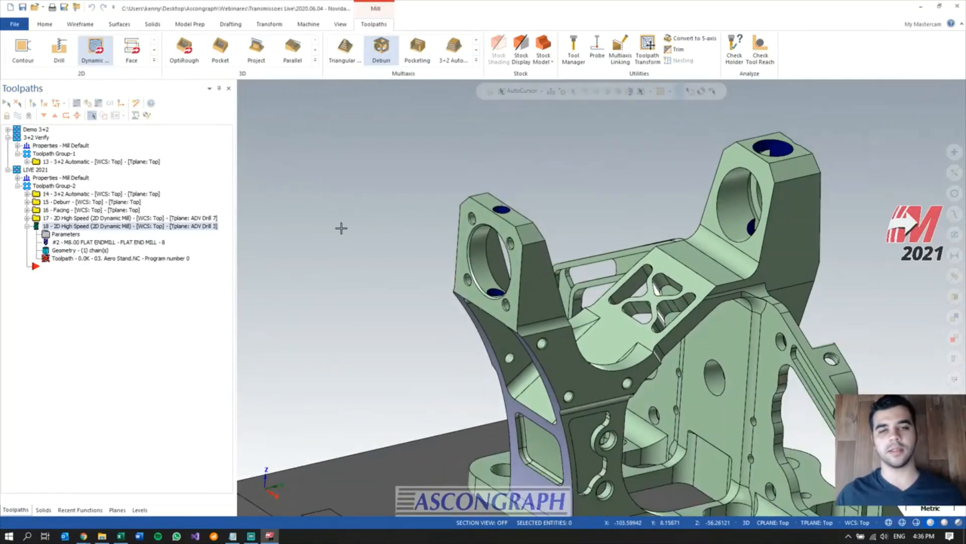
{"action": "mouse_move", "coordinate": [571, 313]}
{"action": "middle_mouse_down"}
{"action": "mouse_move", "coordinate": [508, 283]}
{"action": "mouse_move", "coordinate": [561, 297]}
{"action": "middle_mouse_up"}
{"action": "middle_click_drag", "start_coordinate": [498, 265], "coordinate": [410, 270]}
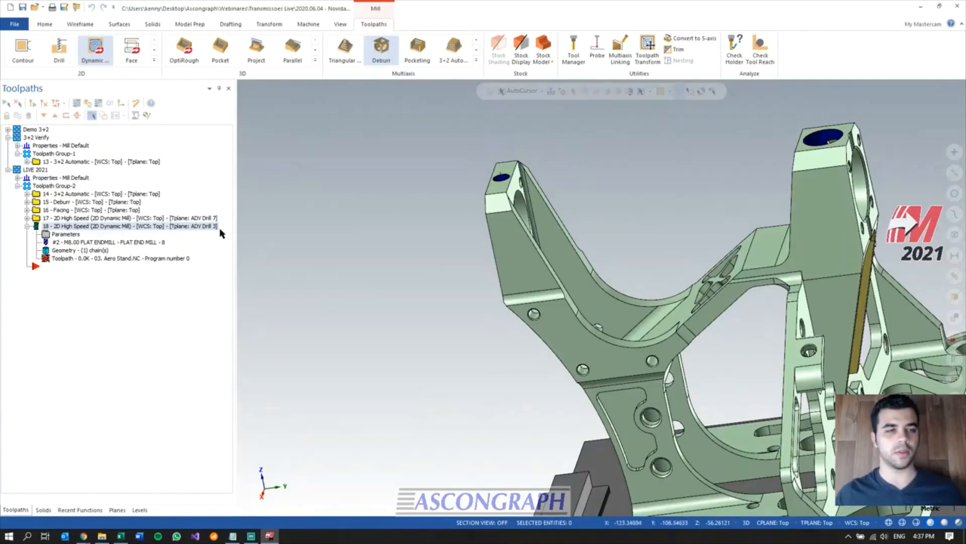
{"action": "scroll", "coordinate": [354, 242], "scroll_direction": "down", "scroll_amount": 1}
{"action": "scroll", "coordinate": [362, 243], "scroll_direction": "up", "scroll_amount": 2}
{"action": "scroll", "coordinate": [341, 260], "scroll_direction": "down", "scroll_amount": 1}
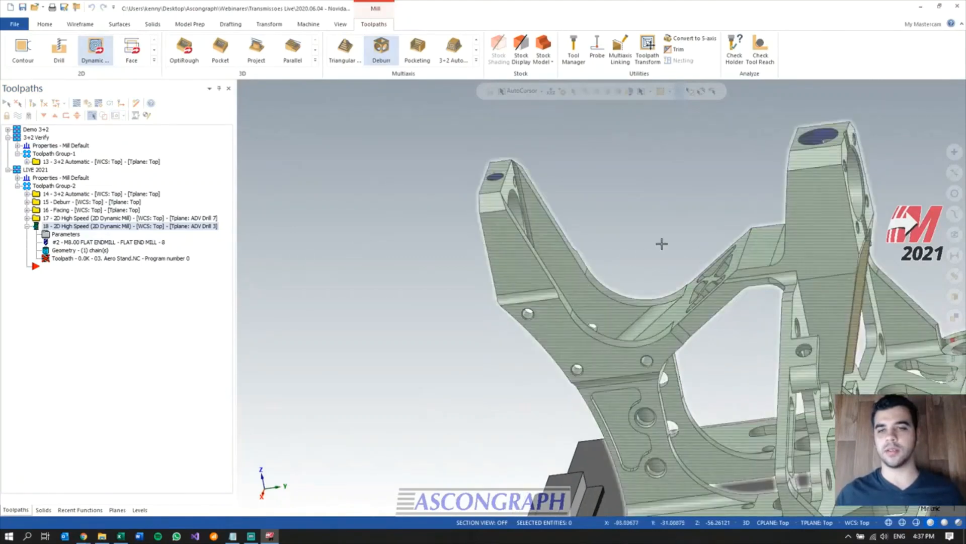
{"action": "scroll", "coordinate": [408, 310], "scroll_direction": "down", "scroll_amount": 1}
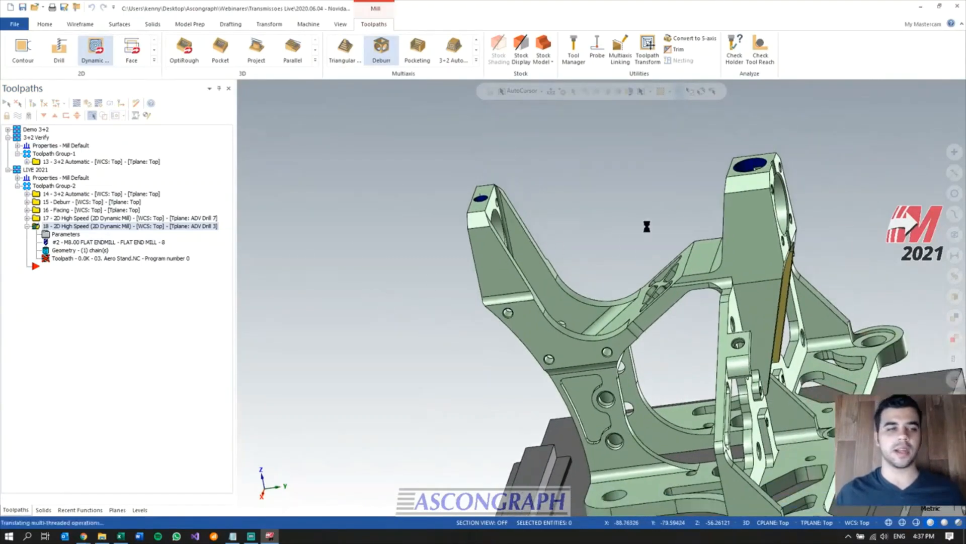
{"action": "middle_click_drag", "start_coordinate": [447, 239], "coordinate": [406, 184]}
{"action": "middle_click_drag", "start_coordinate": [730, 340], "coordinate": [734, 375]}
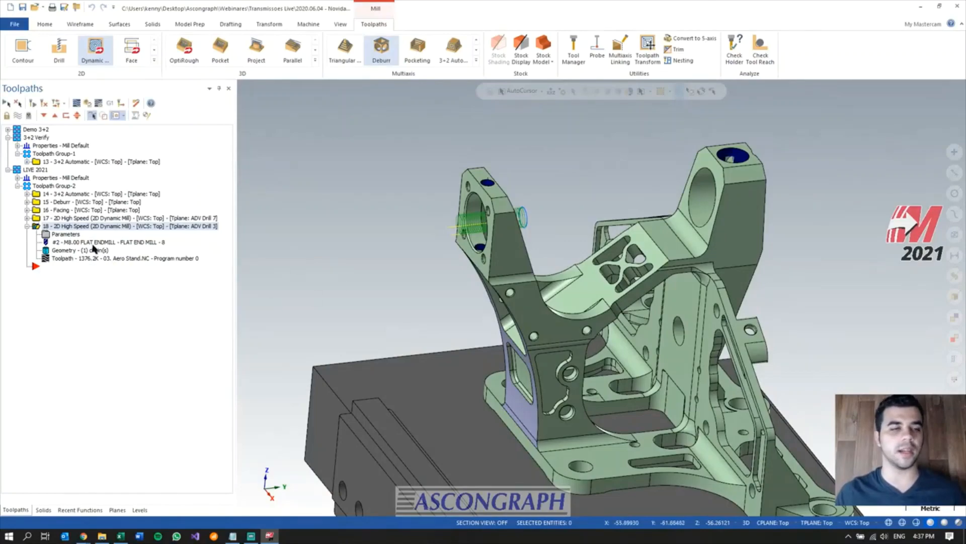
{"action": "left_click", "coordinate": [86, 220], "text": "ctrl"}
{"action": "scroll", "coordinate": [339, 209], "scroll_direction": "down", "scroll_amount": 3}
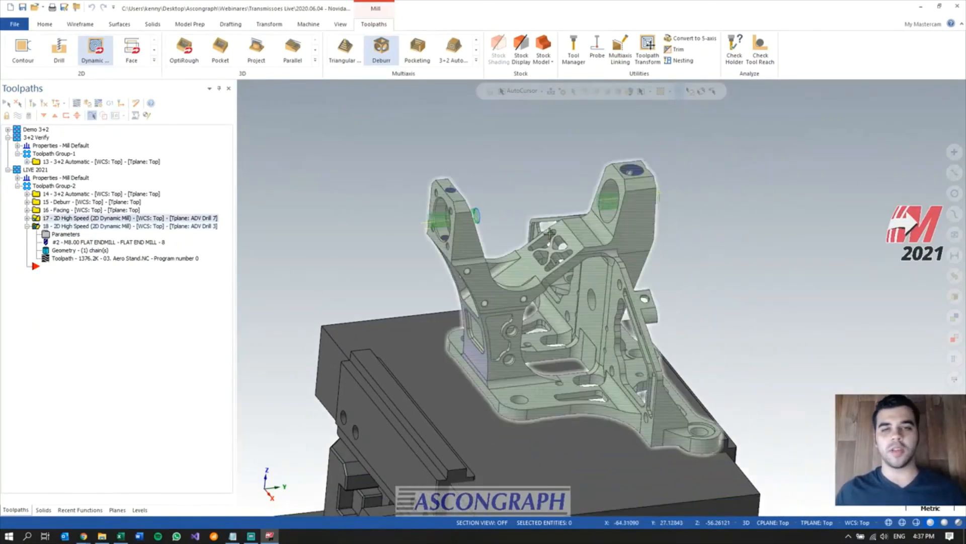
- Backplot the two bore Dynamic Mill toolpaths to check how the tool travels from one lug to the other
{"action": "middle_click_drag", "start_coordinate": [521, 227], "coordinate": [554, 222]}
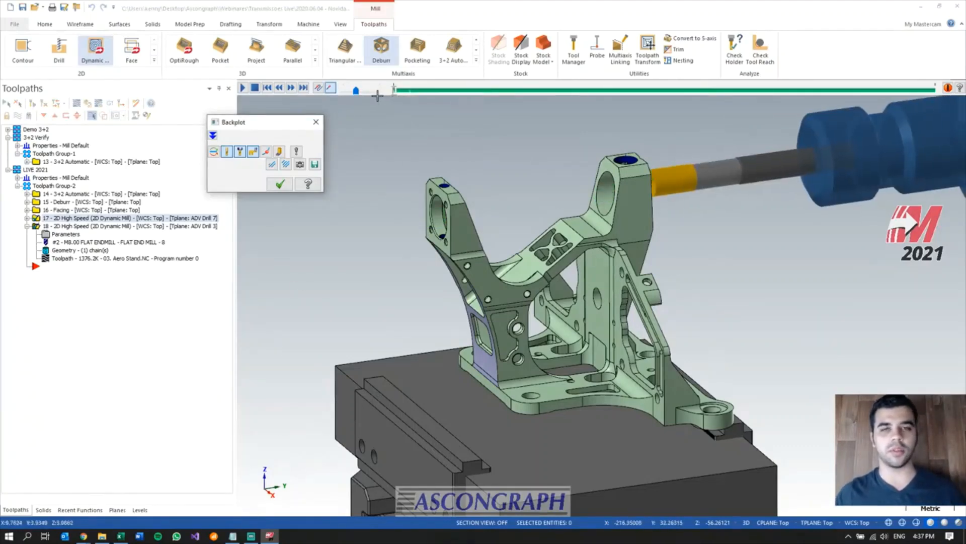
{"action": "left_click_drag", "start_coordinate": [356, 90], "coordinate": [367, 90]}
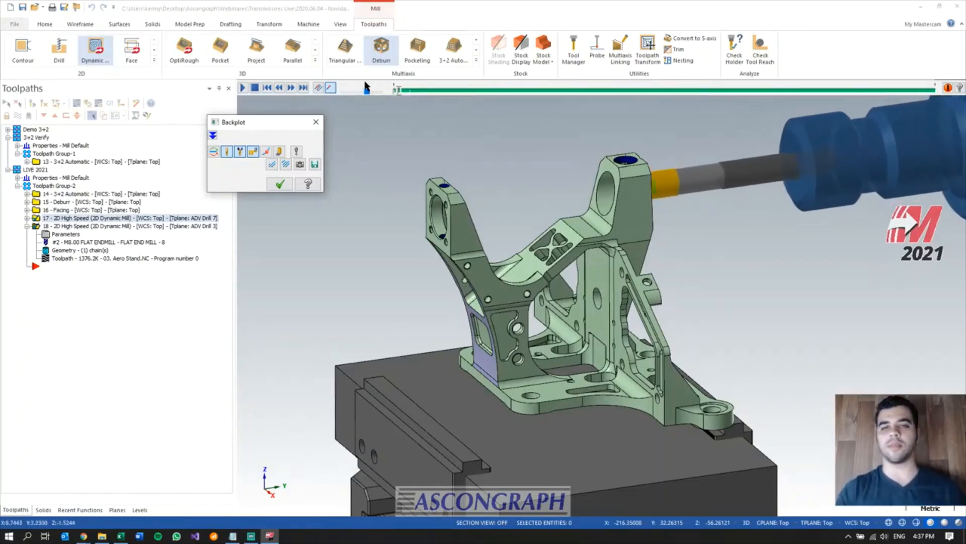
{"action": "scroll", "coordinate": [519, 332], "scroll_direction": "down", "scroll_amount": 1}
{"action": "scroll", "coordinate": [528, 347], "scroll_direction": "down", "scroll_amount": 1}
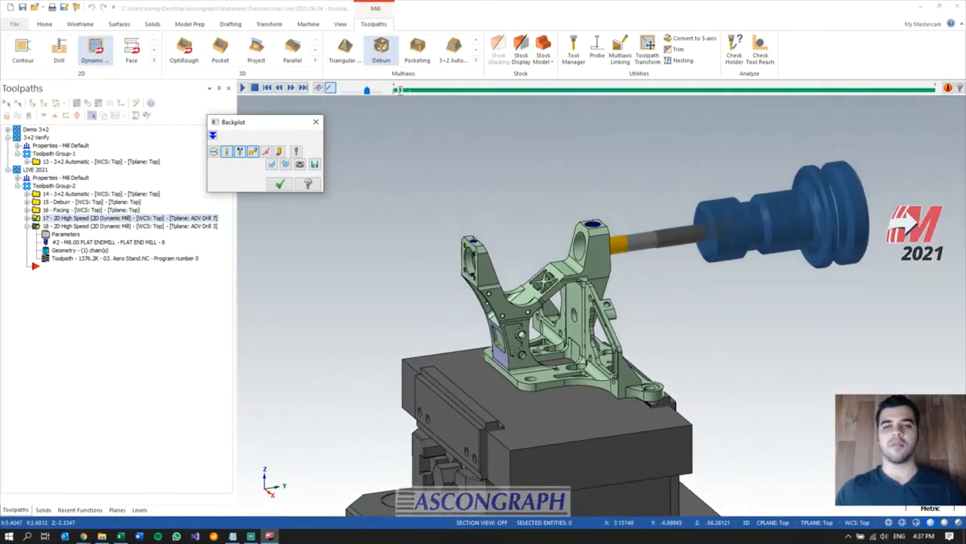
{"action": "scroll", "coordinate": [529, 347], "scroll_direction": "down", "scroll_amount": 1}
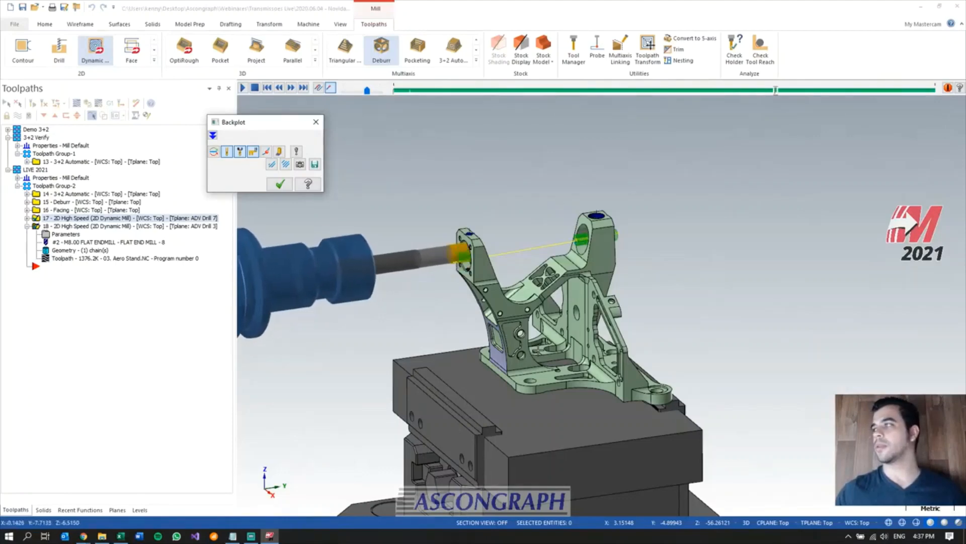
{"action": "left_click", "coordinate": [281, 184]}
- Start a Multiaxis Link with the two bore Dynamic Mill operations as sources and open its safety zone settings
{"action": "scroll", "coordinate": [486, 264], "scroll_direction": "up", "scroll_amount": 3}
{"action": "middle_click_drag", "start_coordinate": [486, 264], "coordinate": [630, 320]}
{"action": "scroll", "coordinate": [644, 329], "scroll_direction": "up", "scroll_amount": 2}
{"action": "scroll", "coordinate": [385, 253], "scroll_direction": "down", "scroll_amount": 1}
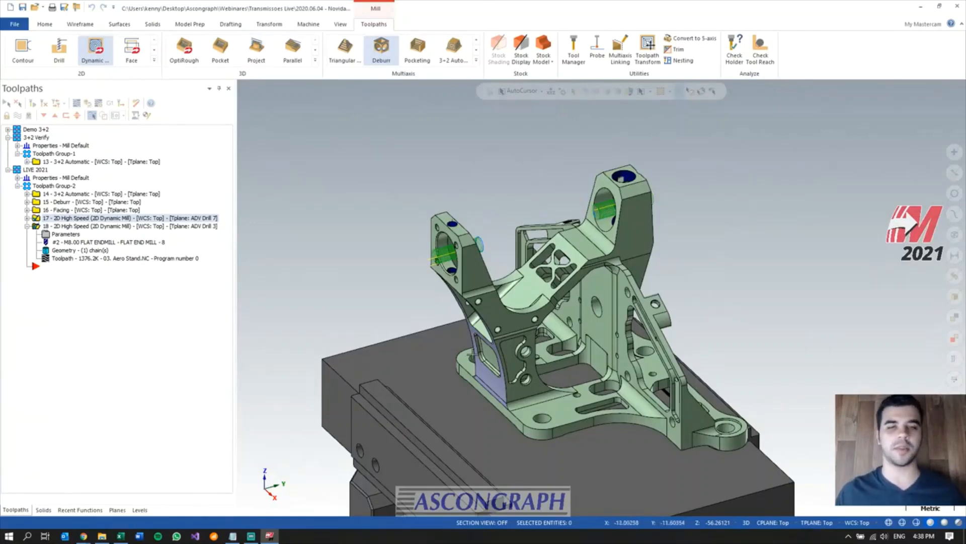
{"action": "scroll", "coordinate": [304, 196], "scroll_direction": "down", "scroll_amount": 1}
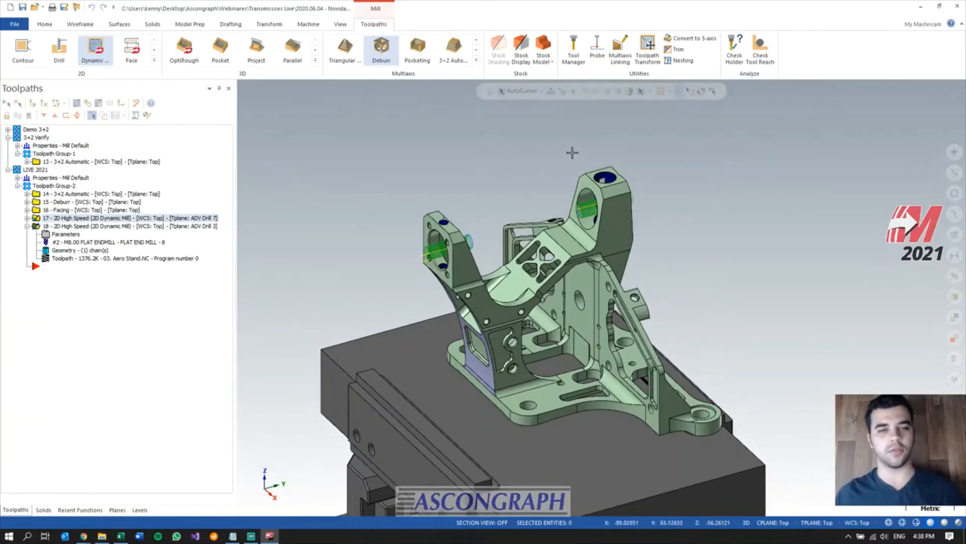
{"action": "scroll", "coordinate": [572, 153], "scroll_direction": "down", "scroll_amount": 1}
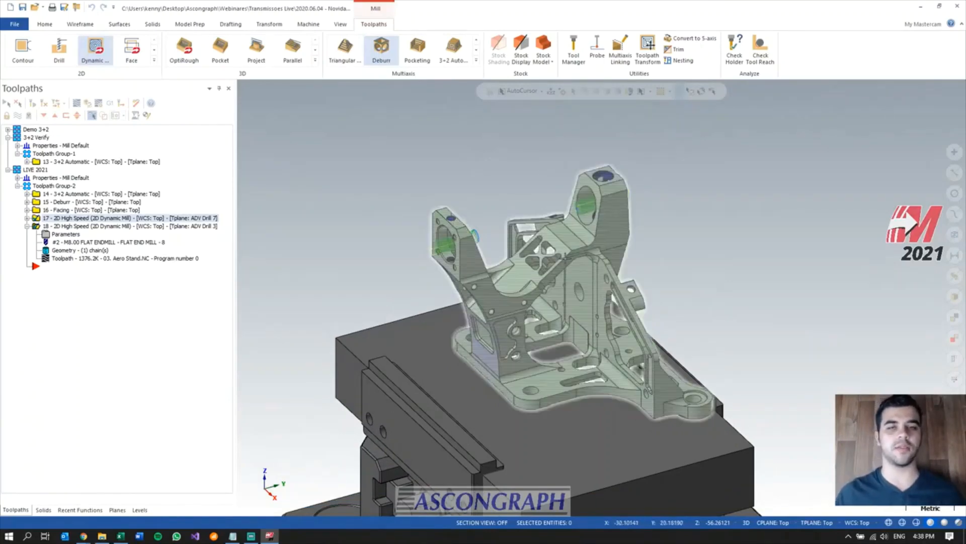
{"action": "left_click", "coordinate": [619, 50]}
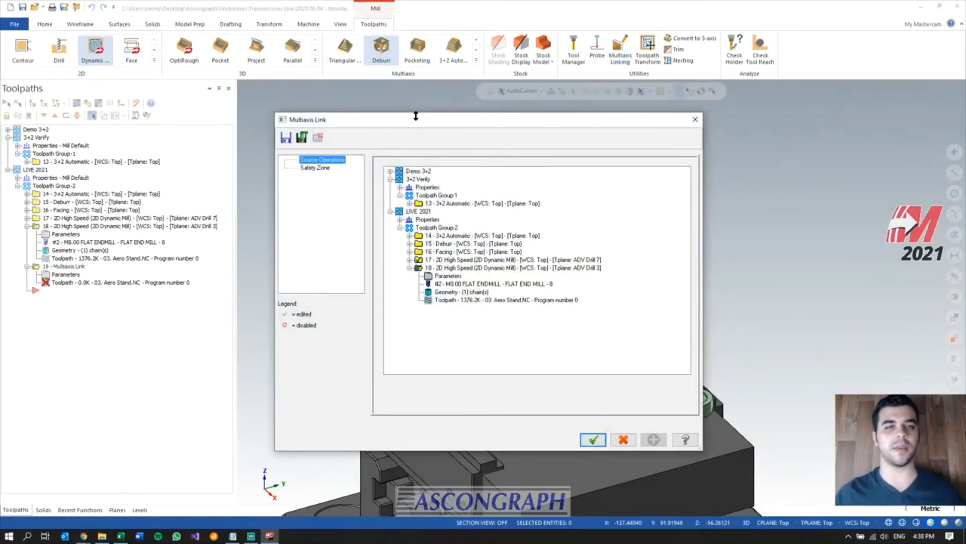
{"action": "left_click_drag", "start_coordinate": [416, 119], "coordinate": [149, 89]}
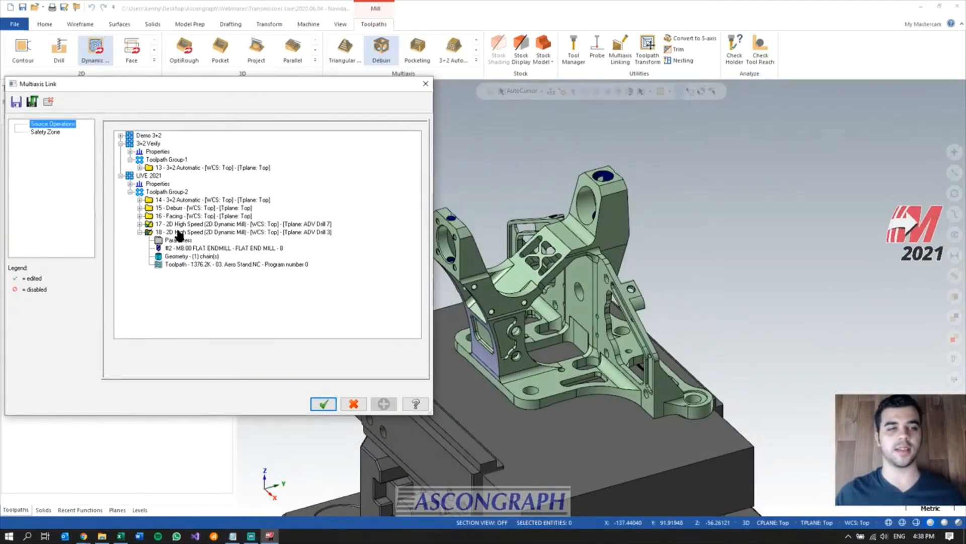
{"action": "left_click_drag", "start_coordinate": [187, 94], "coordinate": [247, 115]}
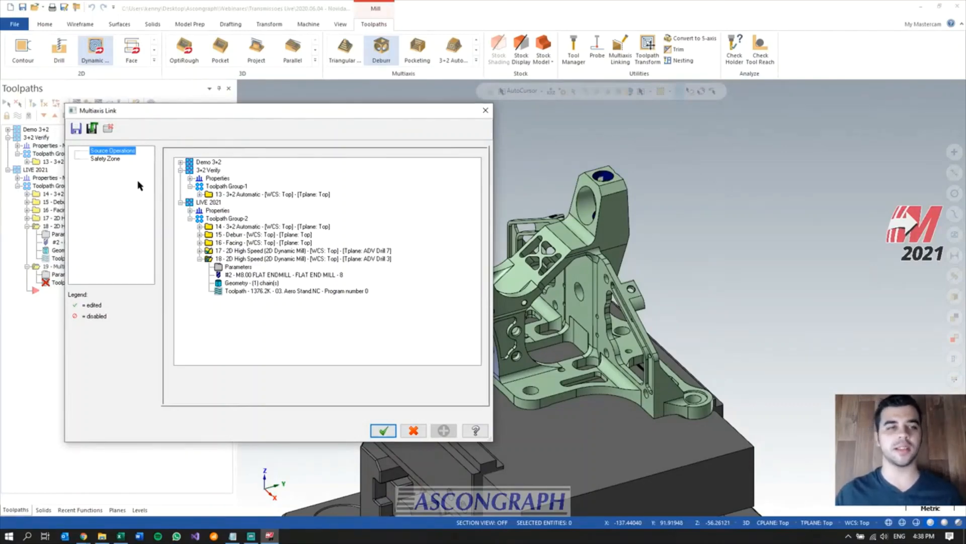
{"action": "left_click", "coordinate": [104, 158]}
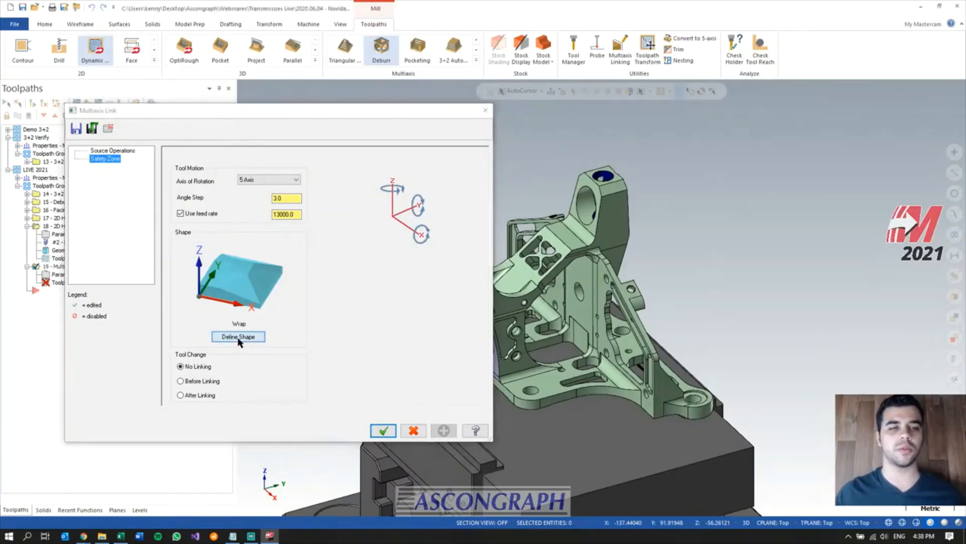
- Define the safety zone around the bracket as a wrap, try the silhouette boundary, and set it to minimum volume with 5.0 additional offset
{"action": "left_click", "coordinate": [239, 338]}
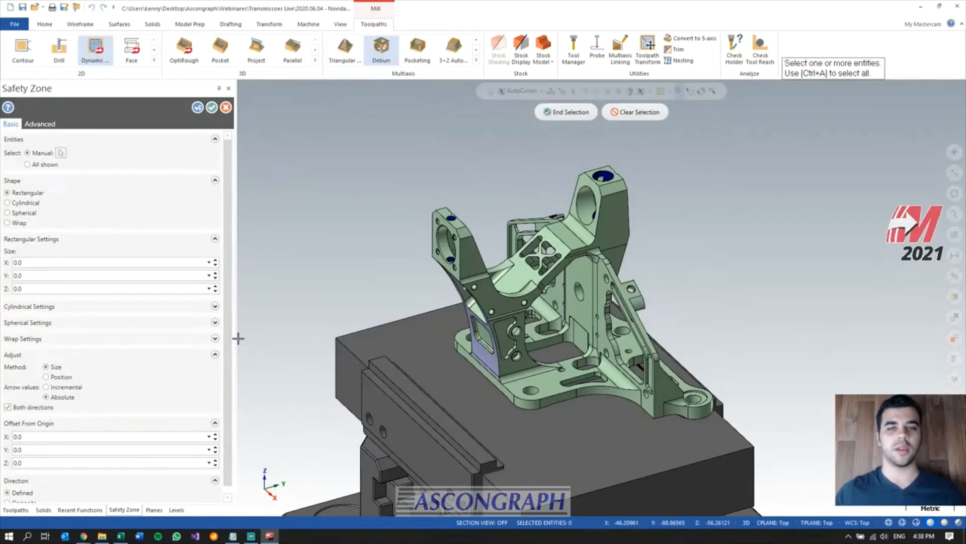
{"action": "left_click", "coordinate": [571, 242]}
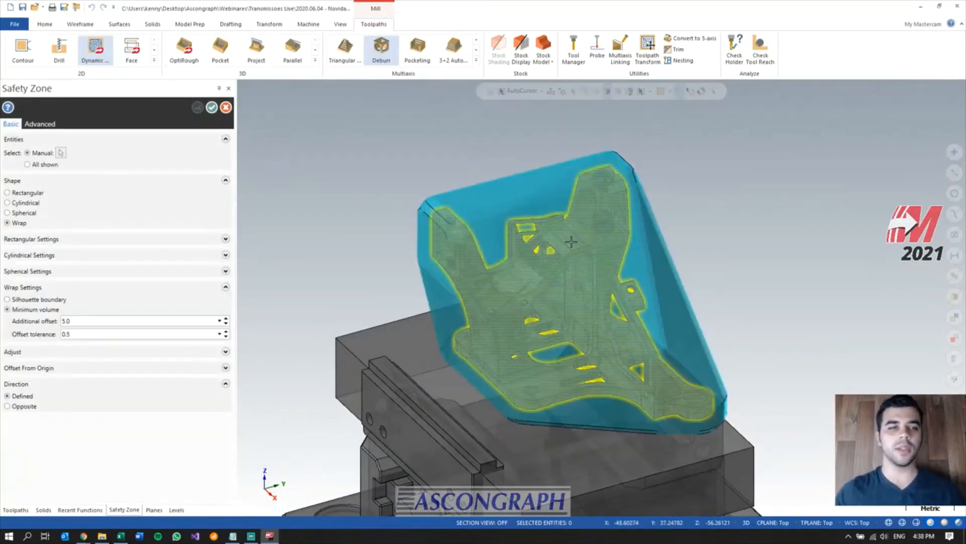
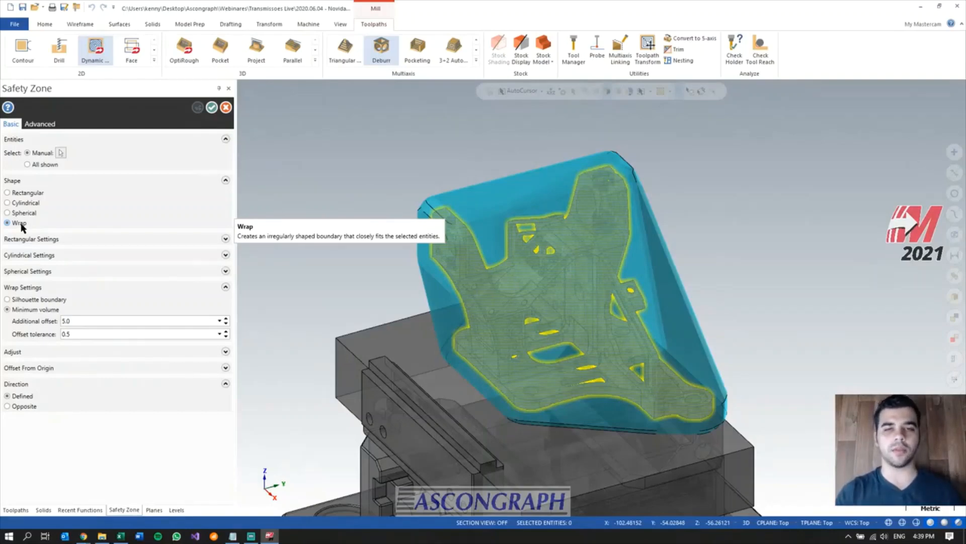
{"action": "left_click", "coordinate": [33, 300]}
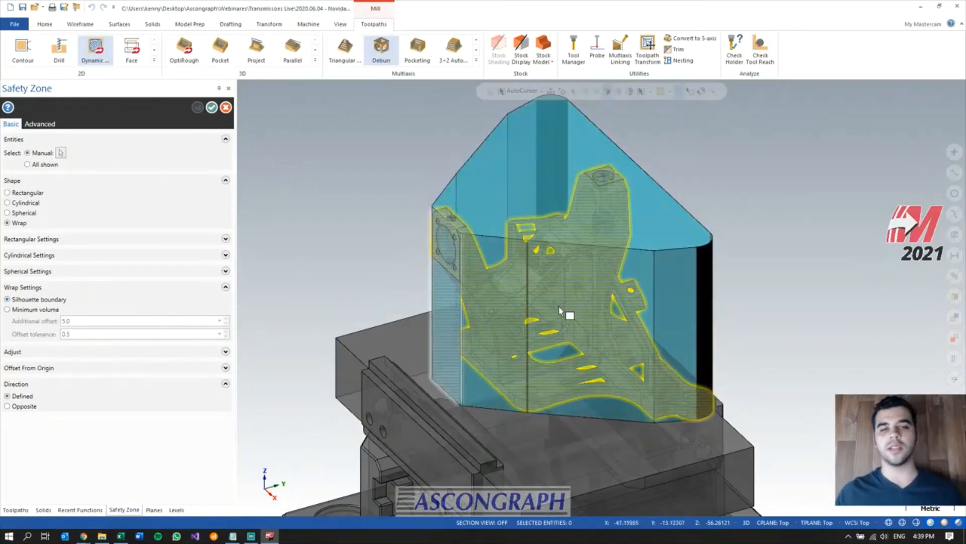
{"action": "middle_click_drag", "start_coordinate": [542, 294], "coordinate": [559, 305]}
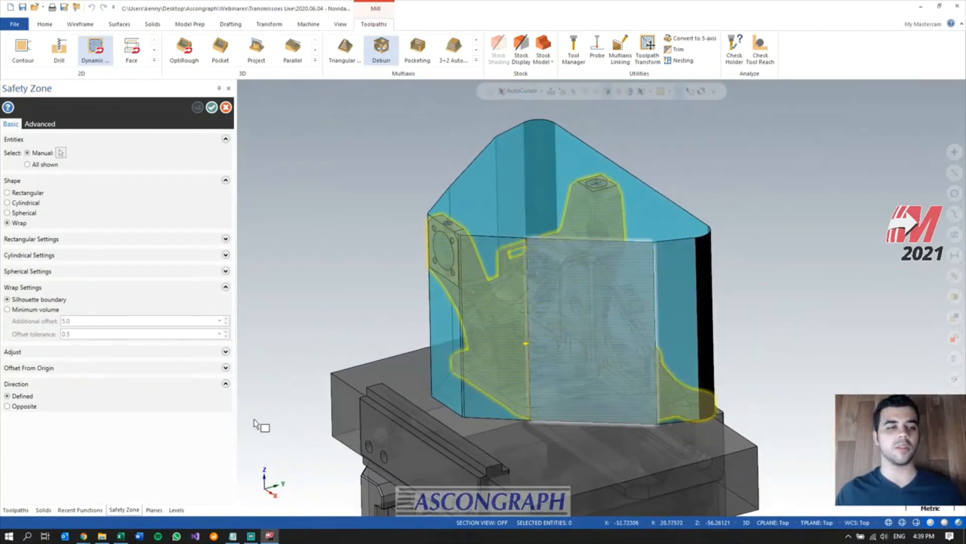
{"action": "left_click", "coordinate": [27, 310]}
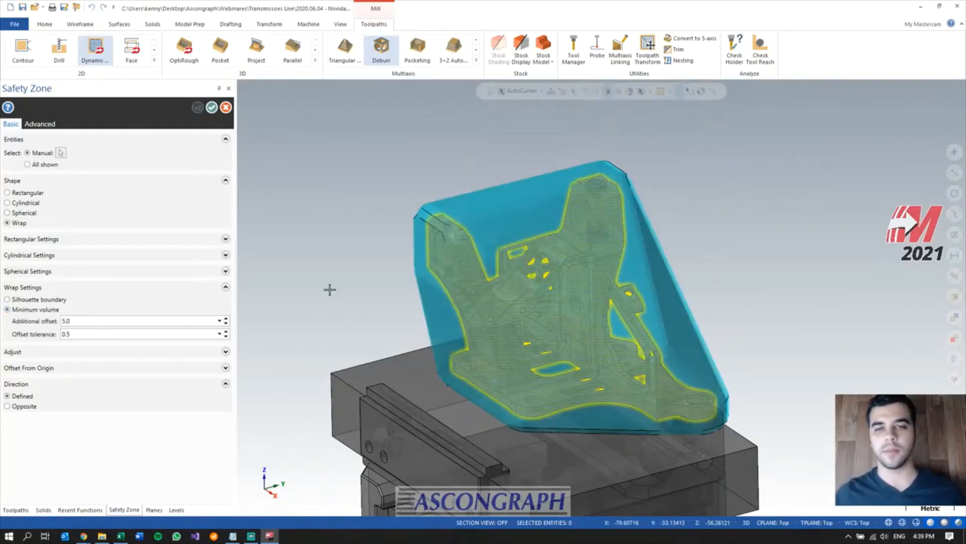
{"action": "middle_click_drag", "start_coordinate": [561, 270], "coordinate": [582, 272]}
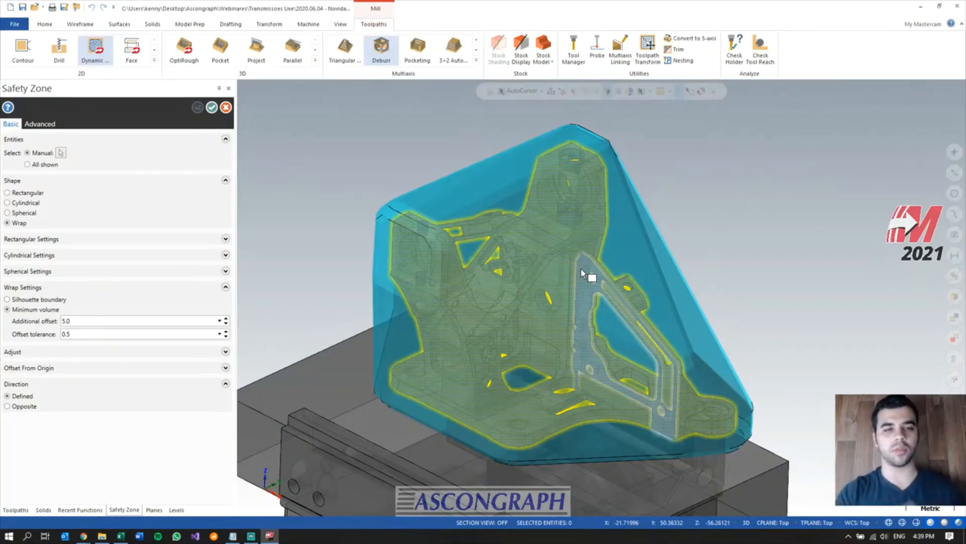
{"action": "middle_click_drag", "start_coordinate": [581, 271], "coordinate": [575, 292]}
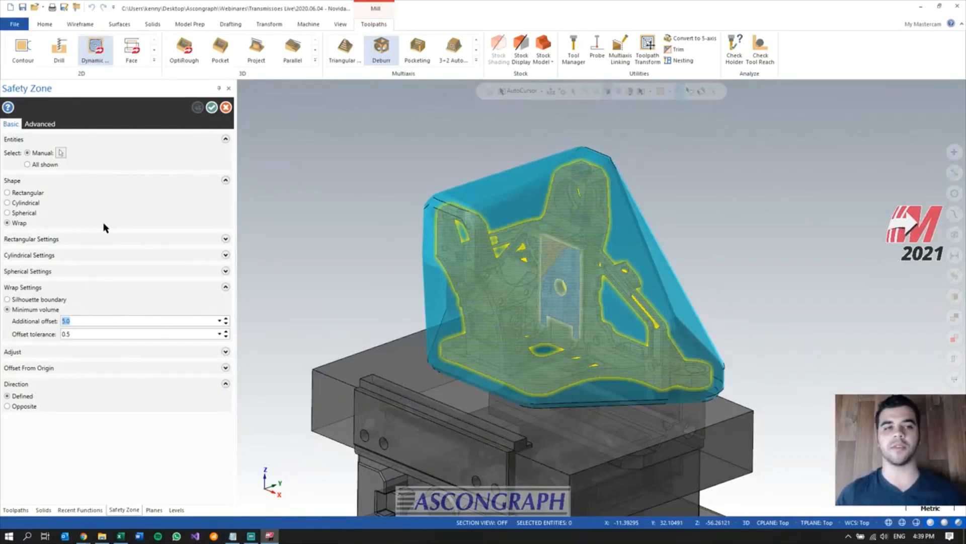
- Review the advanced safety zone options, then accept the zone and generate the Multiaxis Link
{"action": "left_click", "coordinate": [39, 124]}
{"action": "left_click", "coordinate": [14, 126]}
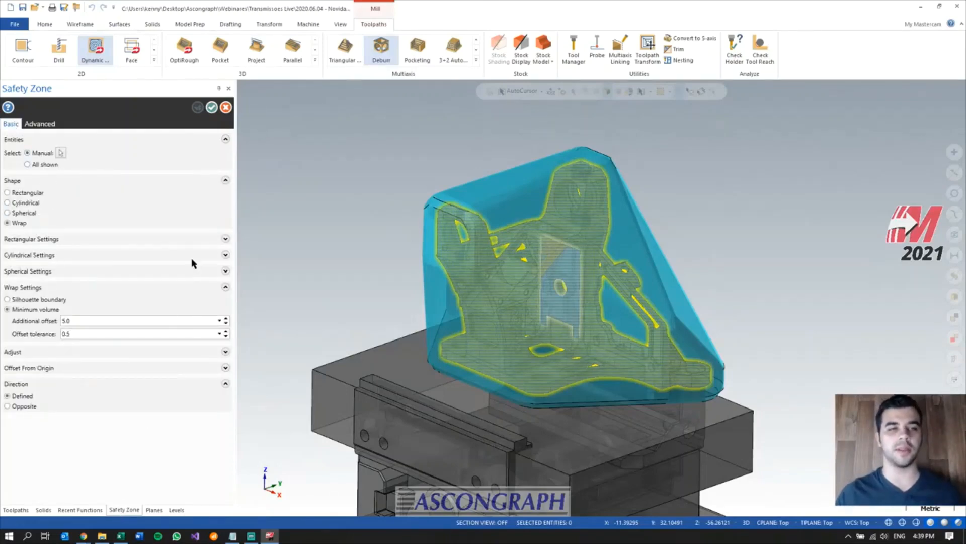
{"action": "middle_click_drag", "start_coordinate": [593, 276], "coordinate": [504, 278]}
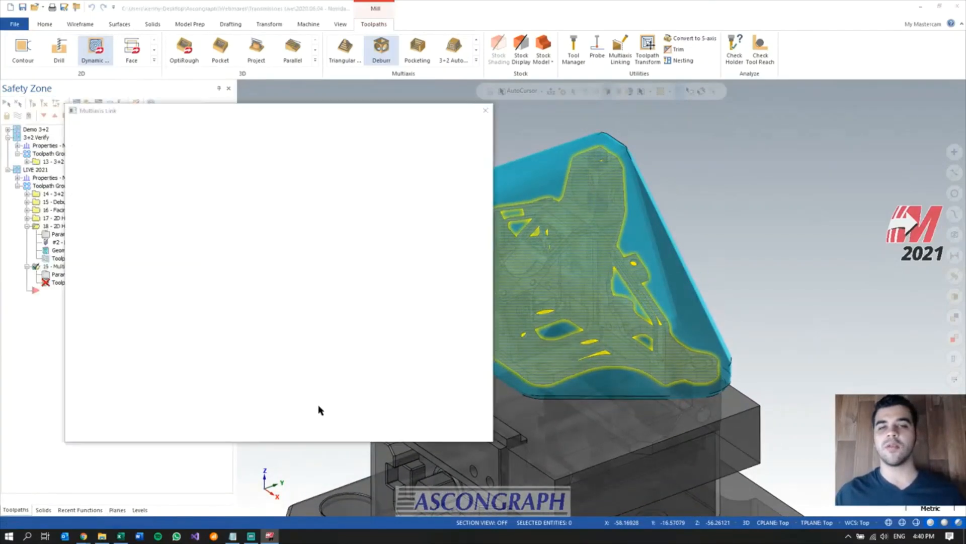
{"action": "left_click", "coordinate": [384, 430]}
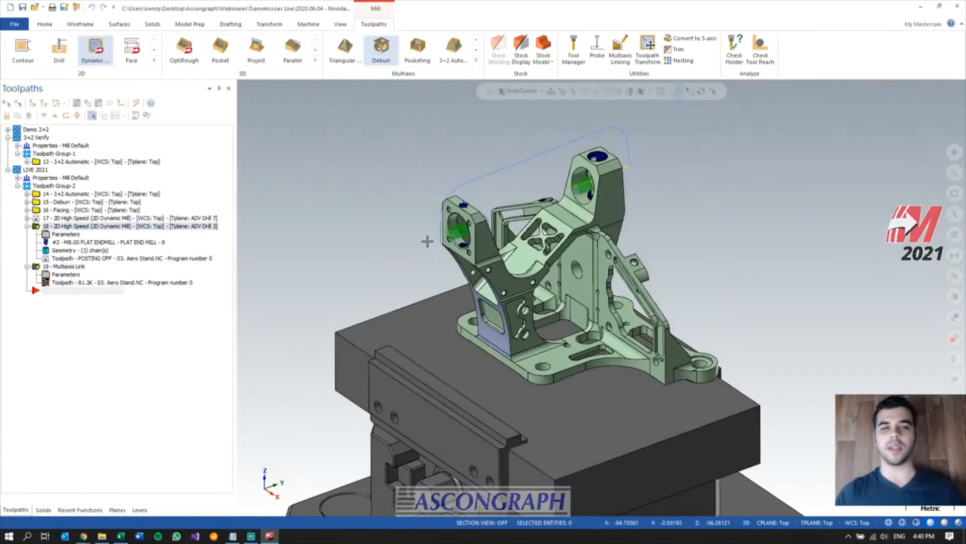
- Backplot the linked bore toolpaths to check the tool's transition over the bracket between the lugs
{"action": "middle_click_drag", "start_coordinate": [455, 216], "coordinate": [505, 219]}
{"action": "scroll", "coordinate": [507, 220], "scroll_direction": "down", "scroll_amount": 4}
{"action": "scroll", "coordinate": [530, 222], "scroll_direction": "up", "scroll_amount": 7}
{"action": "middle_click_drag", "start_coordinate": [587, 248], "coordinate": [609, 252]}
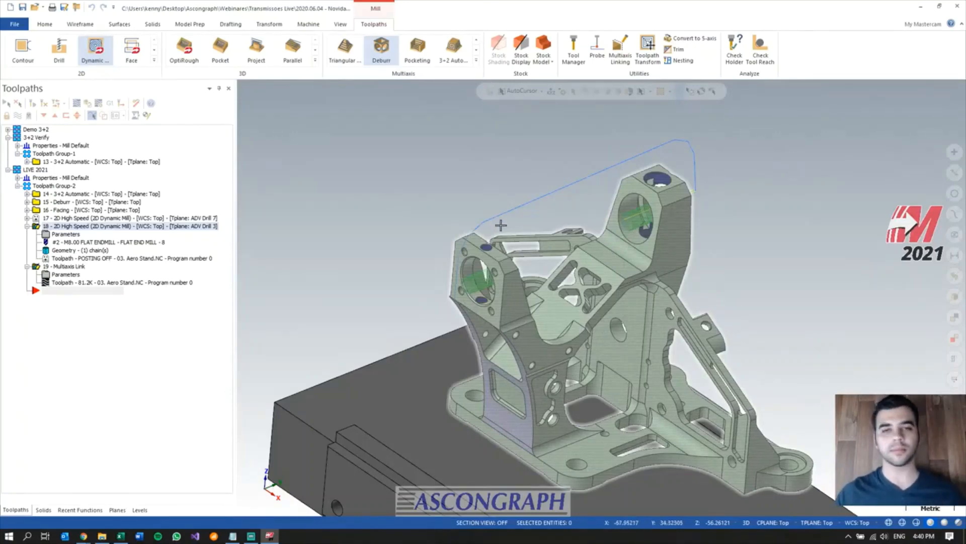
{"action": "left_click", "coordinate": [76, 103]}
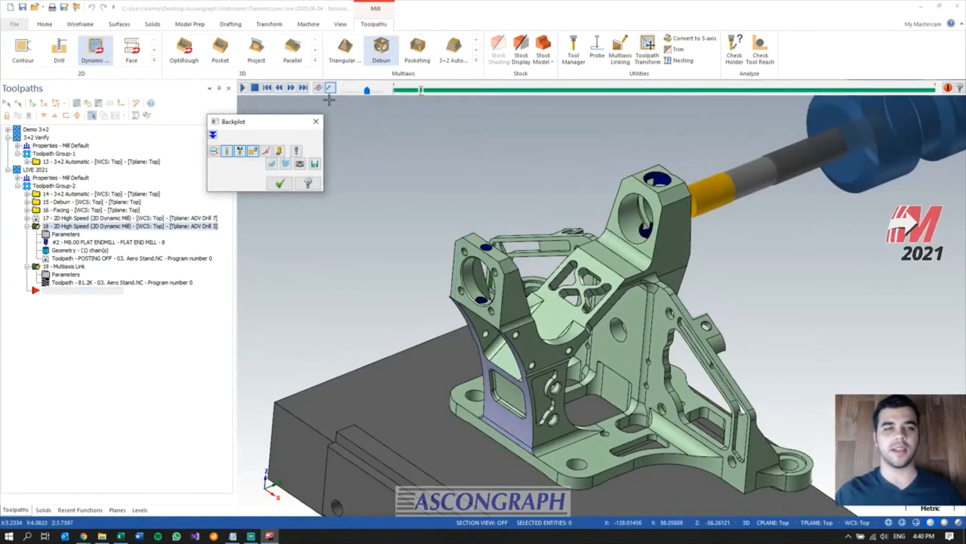
{"action": "scroll", "coordinate": [428, 322], "scroll_direction": "down", "scroll_amount": 3}
{"action": "middle_click_drag", "start_coordinate": [476, 386], "coordinate": [446, 367]}
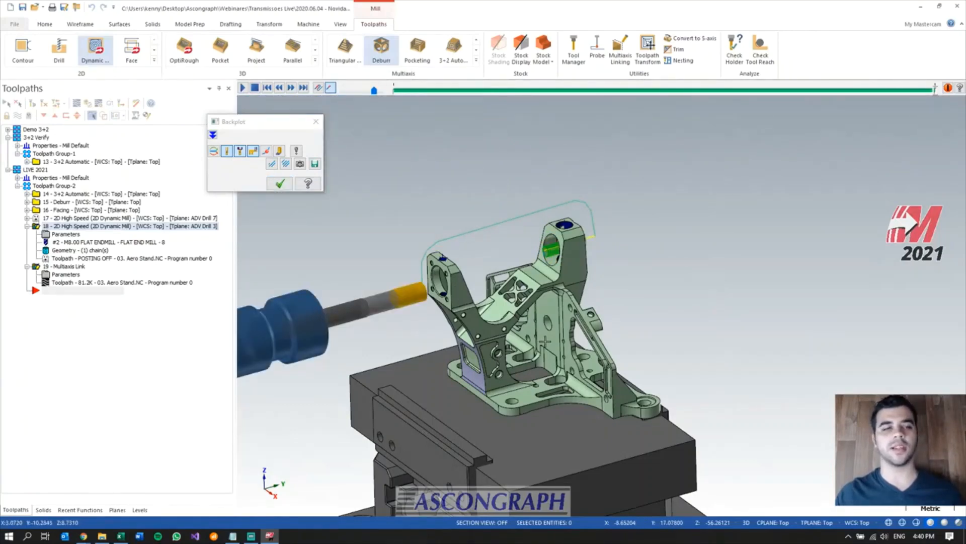
{"action": "left_click", "coordinate": [280, 183]}
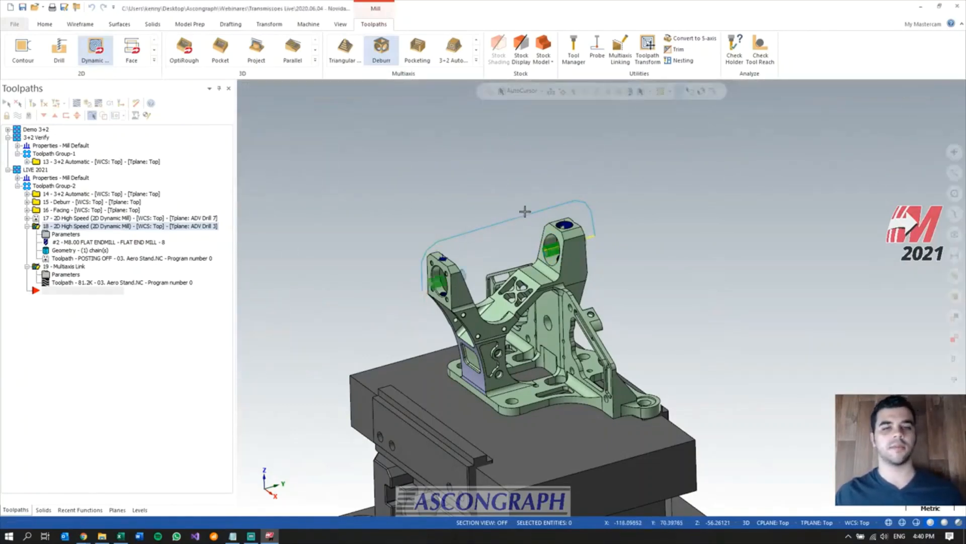
- Collapse the second Dynamic Mill and Multiaxis Link operations and display only the link's toolpath for inspection
{"action": "left_click", "coordinate": [28, 227]}
{"action": "left_click", "coordinate": [27, 234]}
{"action": "left_click", "coordinate": [64, 234]}
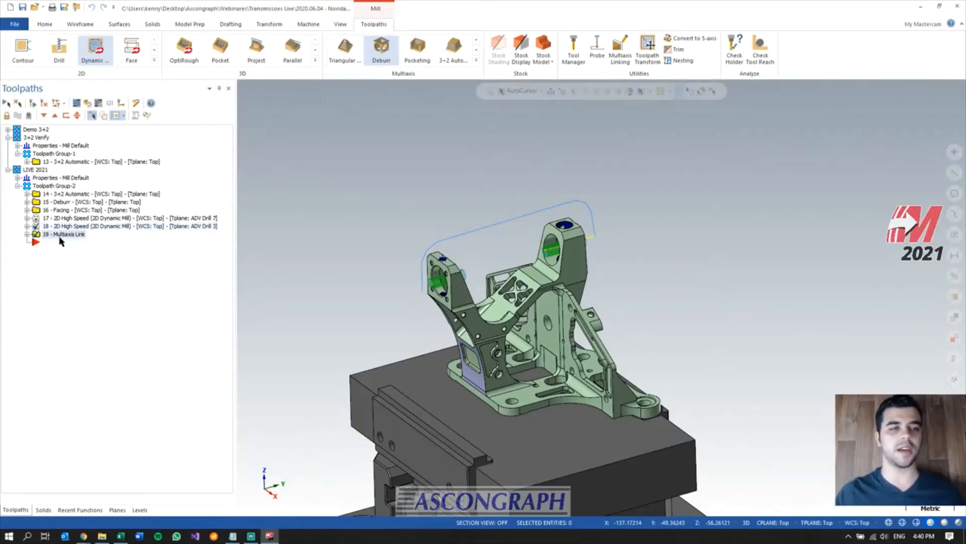
{"action": "scroll", "coordinate": [630, 242], "scroll_direction": "down", "scroll_amount": 1}
{"action": "scroll", "coordinate": [470, 257], "scroll_direction": "up", "scroll_amount": 2}
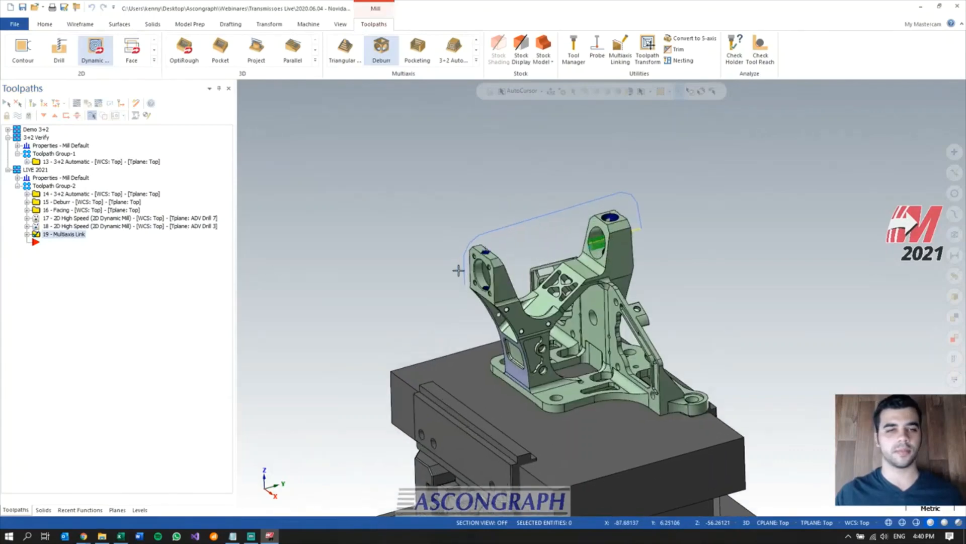
- Select the two source Dynamic Mill operations and examine the toolpath display at the lug bores without the link
{"action": "left_click", "coordinate": [51, 219]}
{"action": "left_click", "coordinate": [58, 226], "text": "ctrl"}
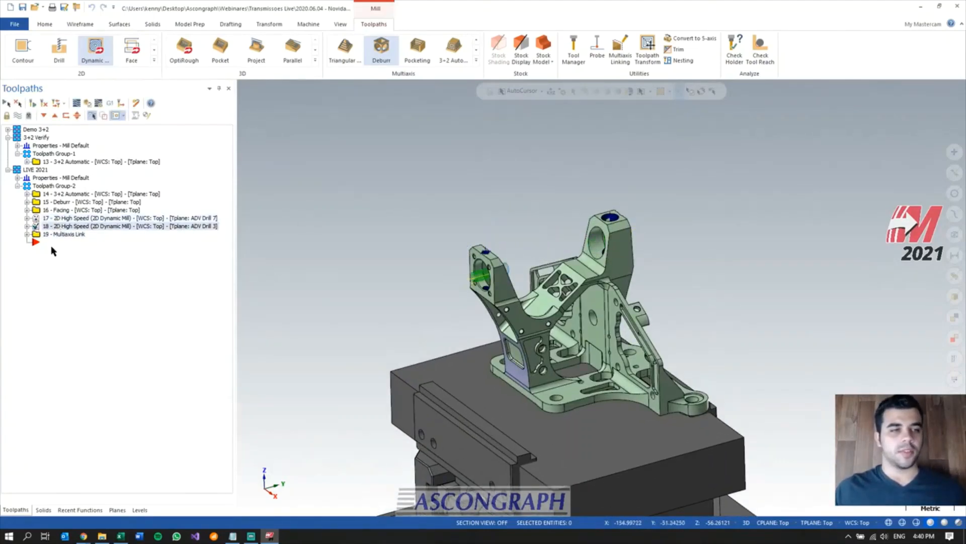
{"action": "scroll", "coordinate": [599, 306], "scroll_direction": "up", "scroll_amount": 2}
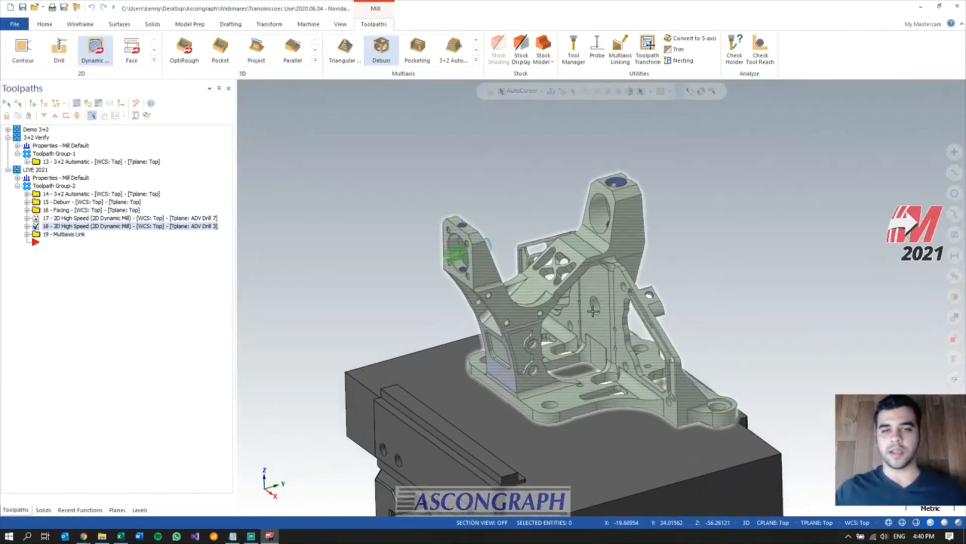
{"action": "middle_click_drag", "start_coordinate": [600, 305], "coordinate": [600, 308]}
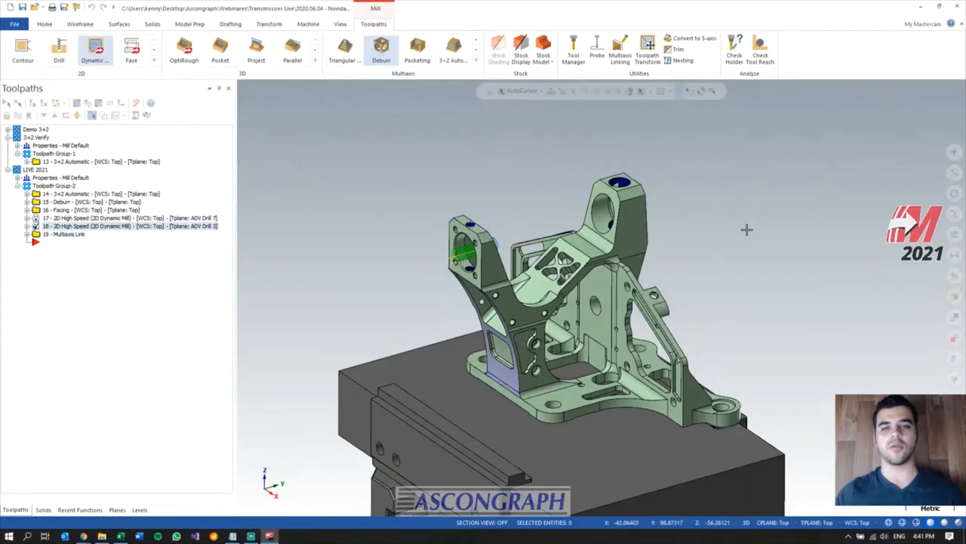
{"action": "scroll", "coordinate": [648, 195], "scroll_direction": "up", "scroll_amount": 2}
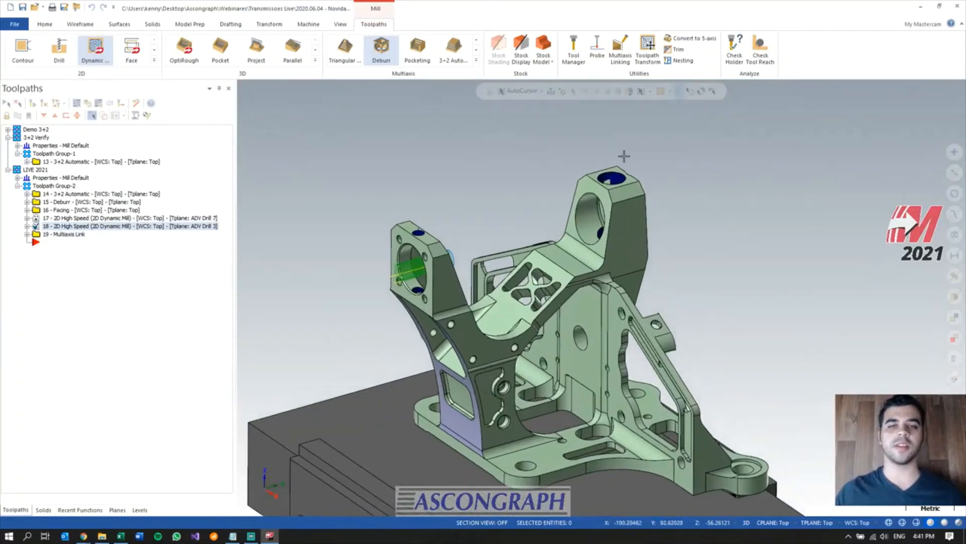
{"action": "scroll", "coordinate": [579, 140], "scroll_direction": "up", "scroll_amount": 1}
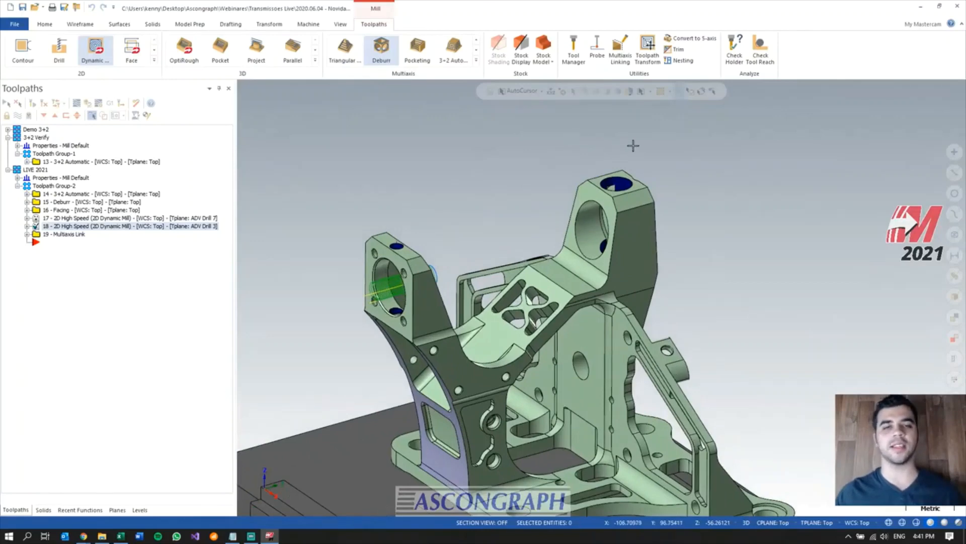
{"action": "scroll", "coordinate": [634, 148], "scroll_direction": "up", "scroll_amount": 1}
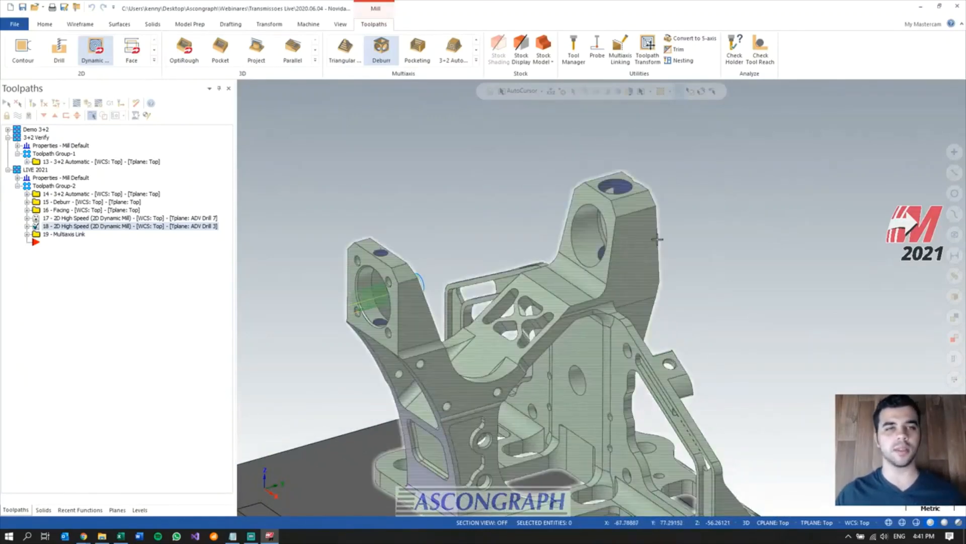
{"action": "scroll", "coordinate": [334, 371], "scroll_direction": "up", "scroll_amount": 2}
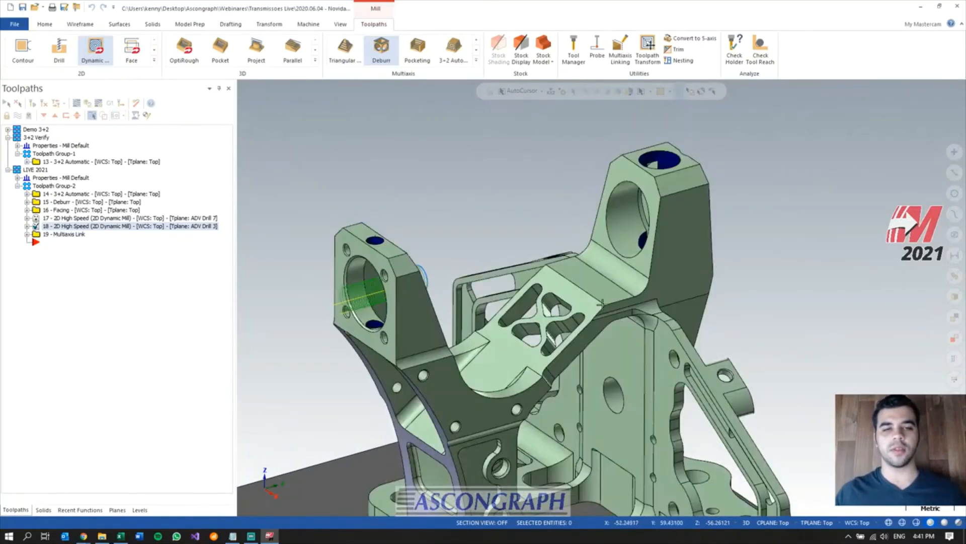
- Examine the Dynamic Mill toolpath in the lug bore and the vertical holes through both lugs from several sides
{"action": "scroll", "coordinate": [384, 300], "scroll_direction": "up", "scroll_amount": 4}
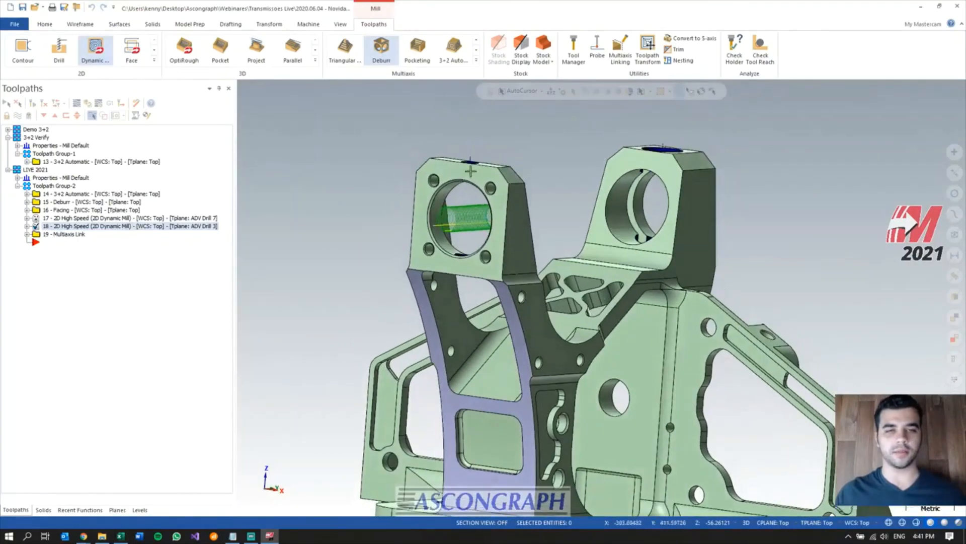
{"action": "scroll", "coordinate": [468, 194], "scroll_direction": "up", "scroll_amount": 2}
{"action": "mouse_move", "coordinate": [474, 181]}
{"action": "middle_mouse_down"}
{"action": "mouse_move", "coordinate": [486, 141]}
{"action": "mouse_move", "coordinate": [470, 194]}
{"action": "middle_mouse_up"}
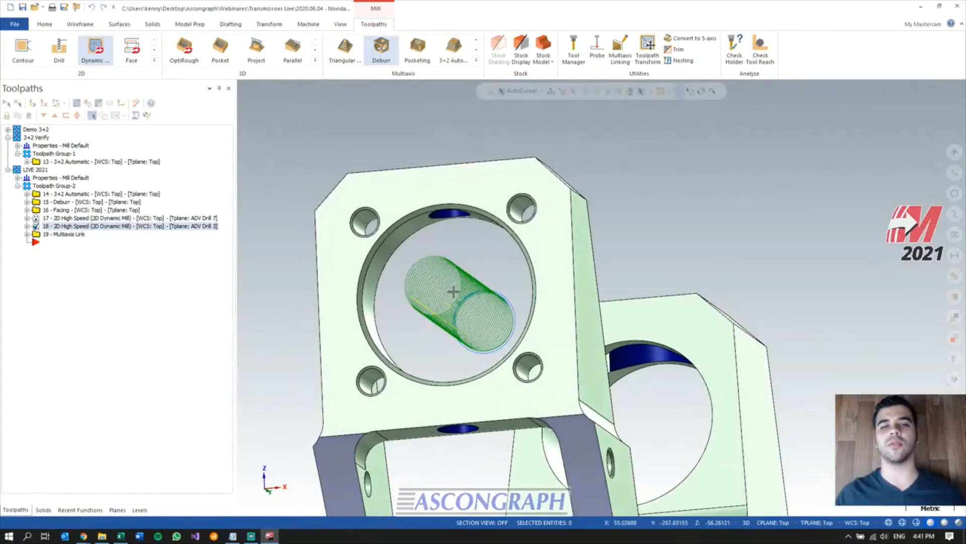
{"action": "mouse_move", "coordinate": [457, 333]}
{"action": "middle_mouse_down"}
{"action": "mouse_move", "coordinate": [548, 277]}
{"action": "mouse_move", "coordinate": [520, 274]}
{"action": "mouse_move", "coordinate": [502, 289]}
{"action": "mouse_move", "coordinate": [521, 345]}
{"action": "mouse_move", "coordinate": [510, 317]}
{"action": "mouse_move", "coordinate": [329, 215]}
{"action": "mouse_move", "coordinate": [348, 259]}
{"action": "middle_mouse_up"}
{"action": "scroll", "coordinate": [348, 259], "scroll_direction": "down", "scroll_amount": 5}
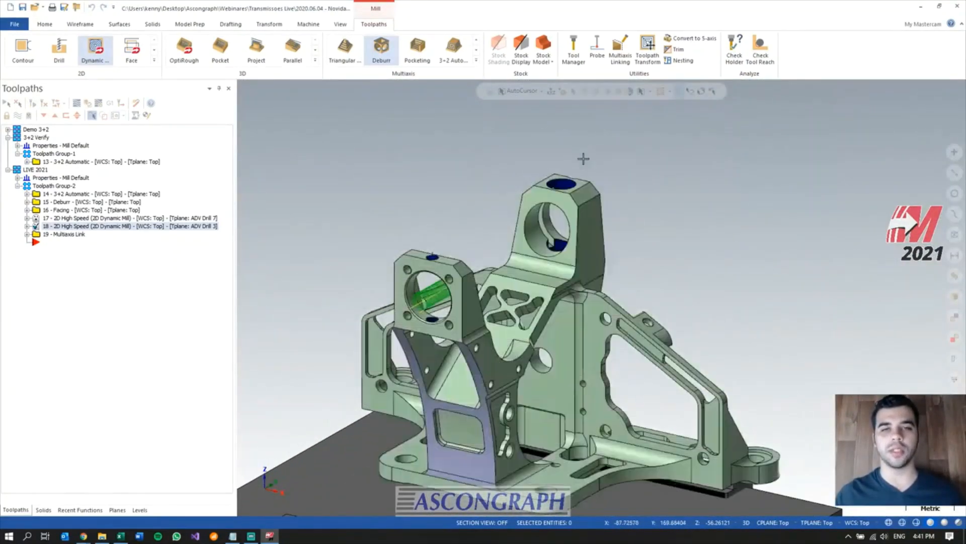
{"action": "scroll", "coordinate": [508, 310], "scroll_direction": "up", "scroll_amount": 7}
{"action": "mouse_move", "coordinate": [508, 309]}
{"action": "middle_mouse_down"}
{"action": "mouse_move", "coordinate": [587, 326]}
{"action": "mouse_move", "coordinate": [495, 277]}
{"action": "mouse_move", "coordinate": [358, 265]}
{"action": "mouse_move", "coordinate": [321, 277]}
{"action": "middle_mouse_up"}
{"action": "scroll", "coordinate": [508, 269], "scroll_direction": "up", "scroll_amount": 5}
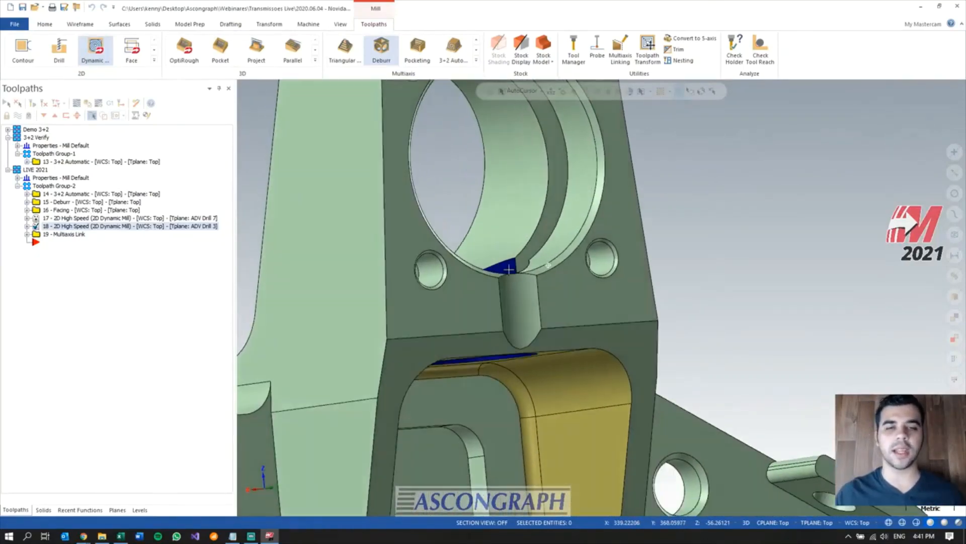
{"action": "middle_click_drag", "start_coordinate": [508, 270], "coordinate": [526, 273]}
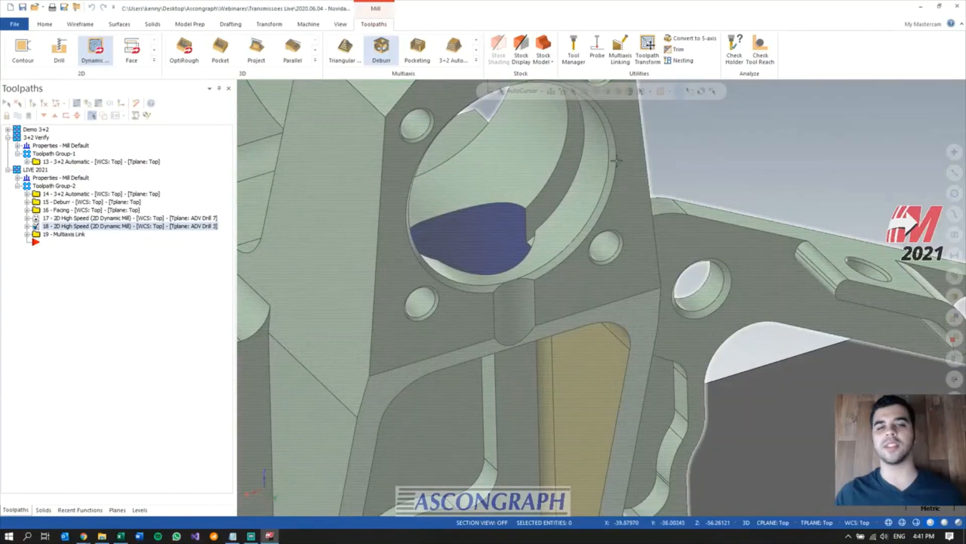
{"action": "scroll", "coordinate": [616, 161], "scroll_direction": "down", "scroll_amount": 3}
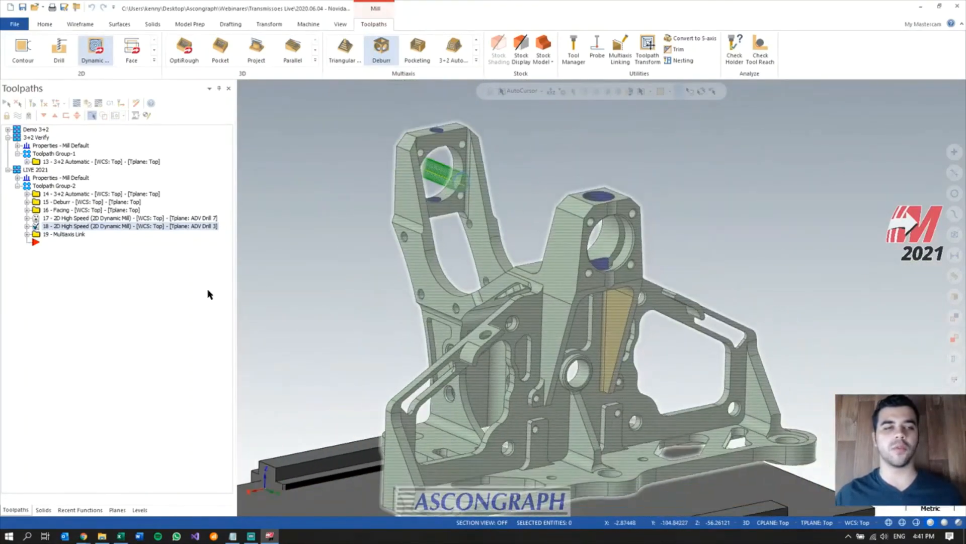
- Start an Advanced Drill toolpath after the Multiaxis Link, using the circular edge of the hole on top of the nearer lug
{"action": "left_click", "coordinate": [54, 235]}
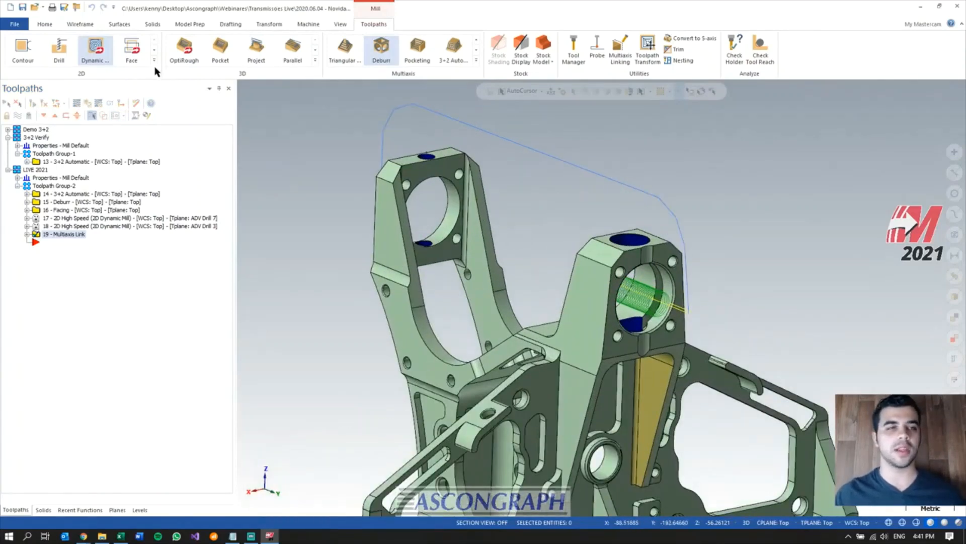
{"action": "left_click", "coordinate": [154, 60]}
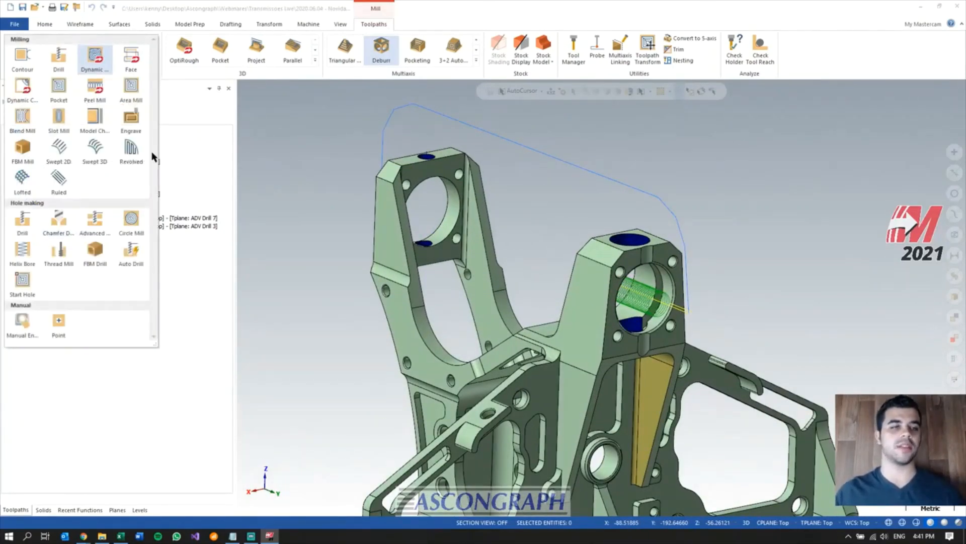
{"action": "left_click", "coordinate": [95, 221]}
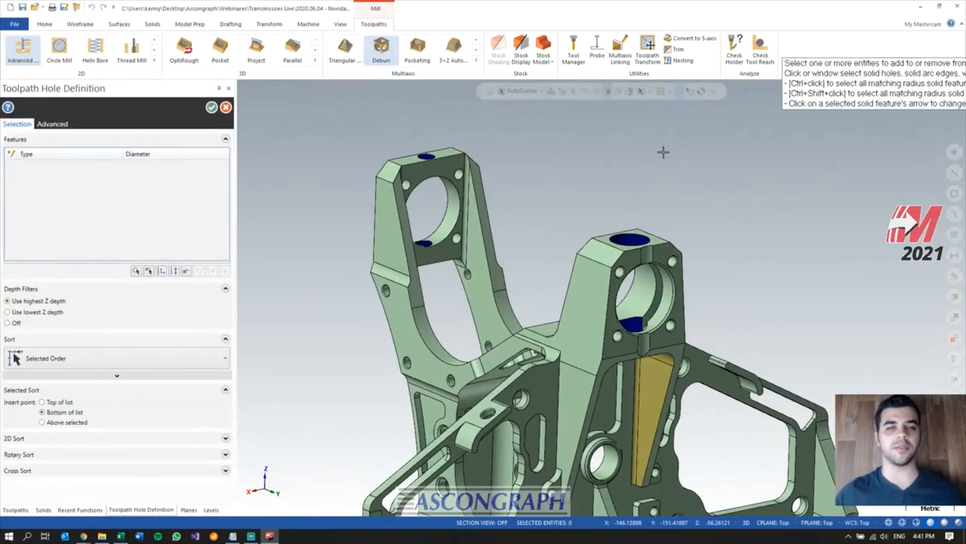
{"action": "middle_click_drag", "start_coordinate": [620, 271], "coordinate": [613, 298]}
{"action": "scroll", "coordinate": [649, 256], "scroll_direction": "up", "scroll_amount": 2}
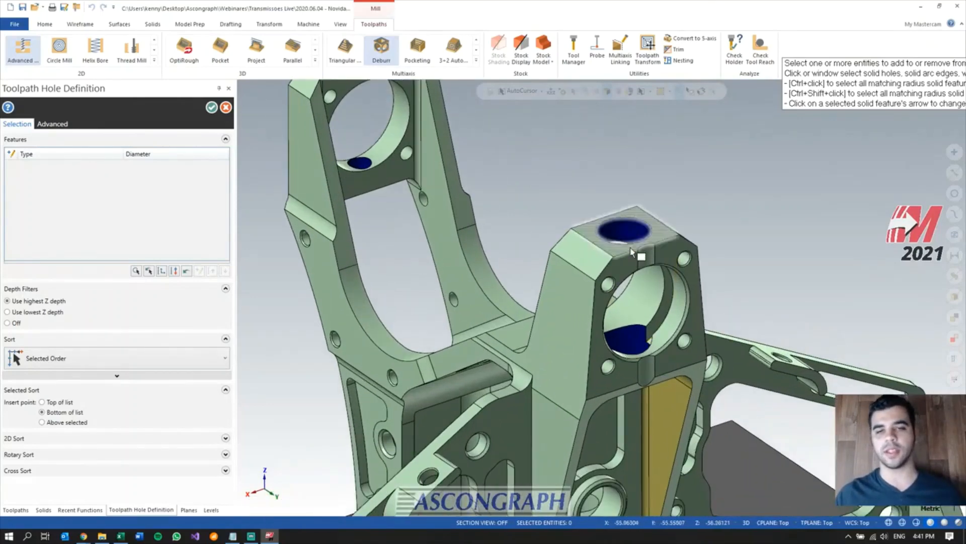
{"action": "left_click", "coordinate": [631, 246]}
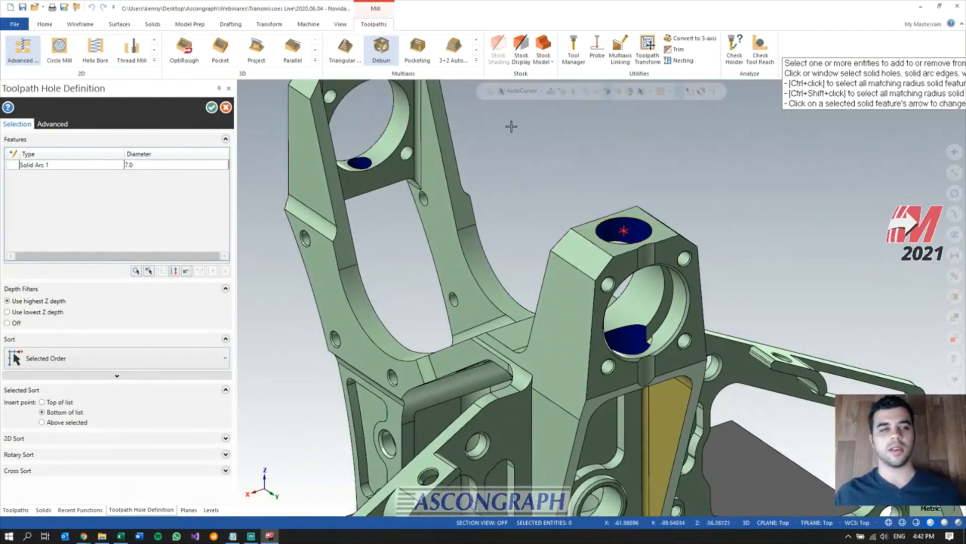
{"action": "key", "text": "Return"}
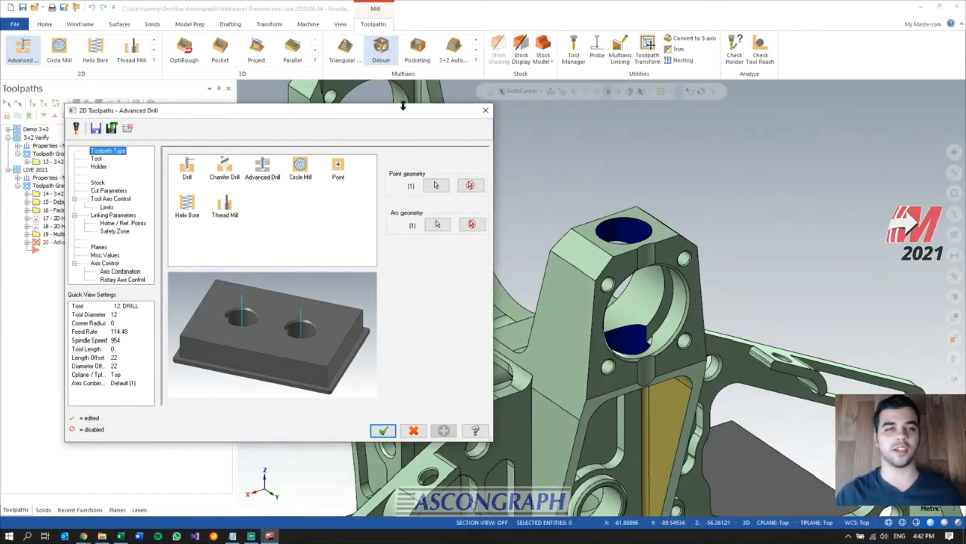
- Choose tool 4, the 7.0 mm solid carbide drill, for the Advanced Drill toolpath
{"action": "left_click_drag", "start_coordinate": [397, 113], "coordinate": [418, 84]}
{"action": "left_click", "coordinate": [120, 131]}
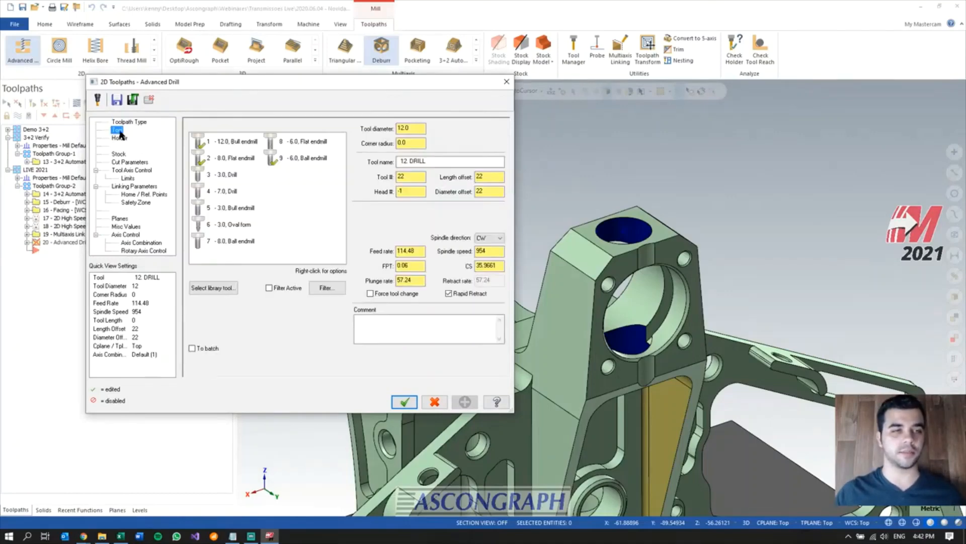
{"action": "left_click", "coordinate": [229, 194]}
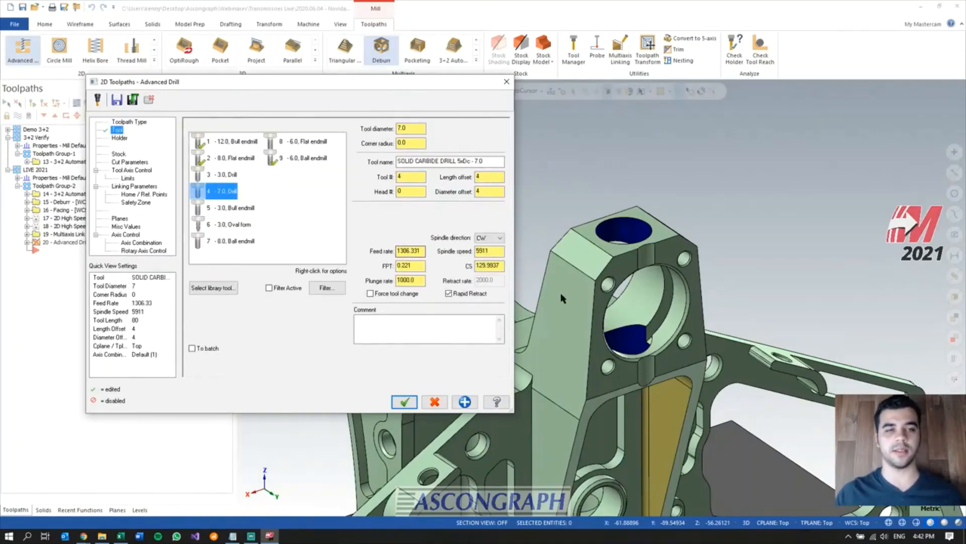
- Add two extra drilling segments to the cut parameters and set the first segment's depth to -5
{"action": "left_click", "coordinate": [124, 162]}
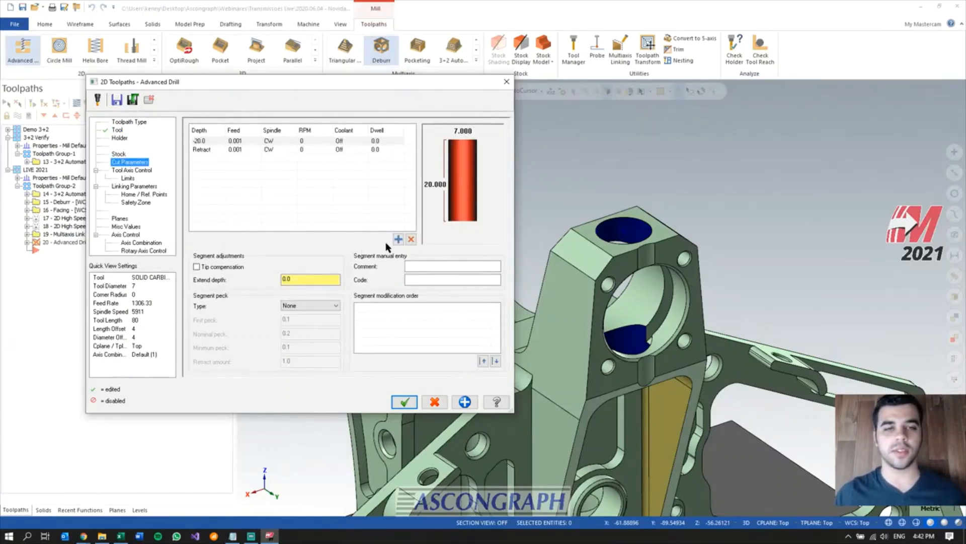
{"action": "left_click", "coordinate": [398, 239]}
{"action": "left_click", "coordinate": [399, 239]}
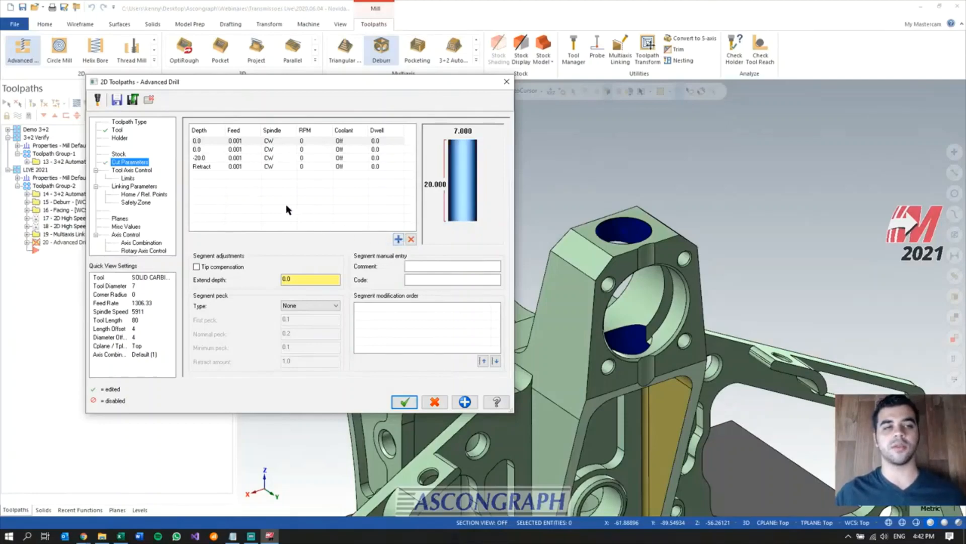
{"action": "double_click", "coordinate": [201, 142]}
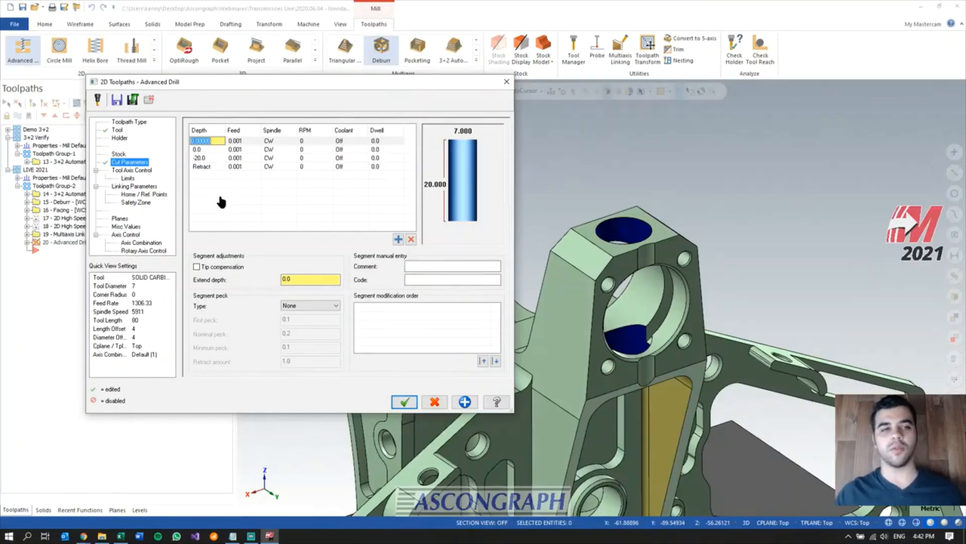
{"action": "type", "text": "-5"}
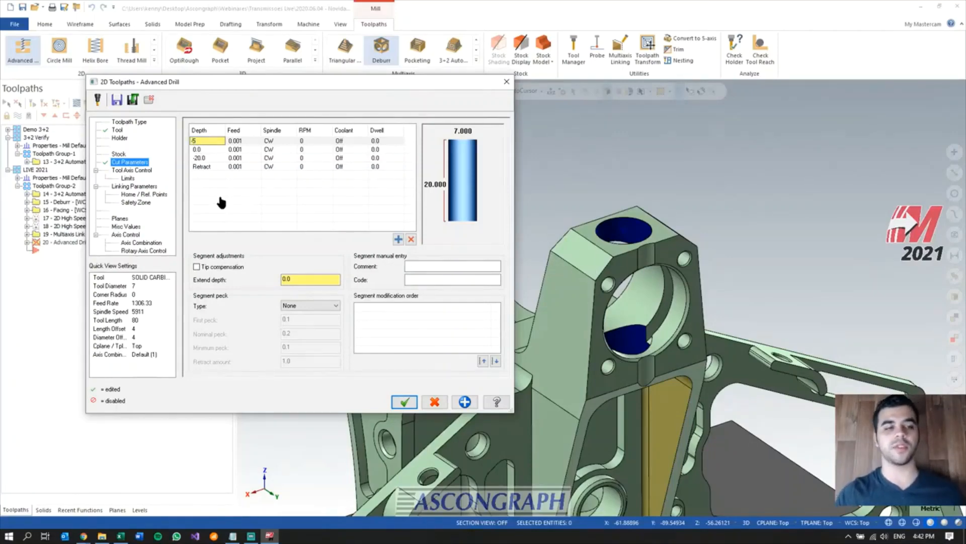
{"action": "key", "text": "Return"}
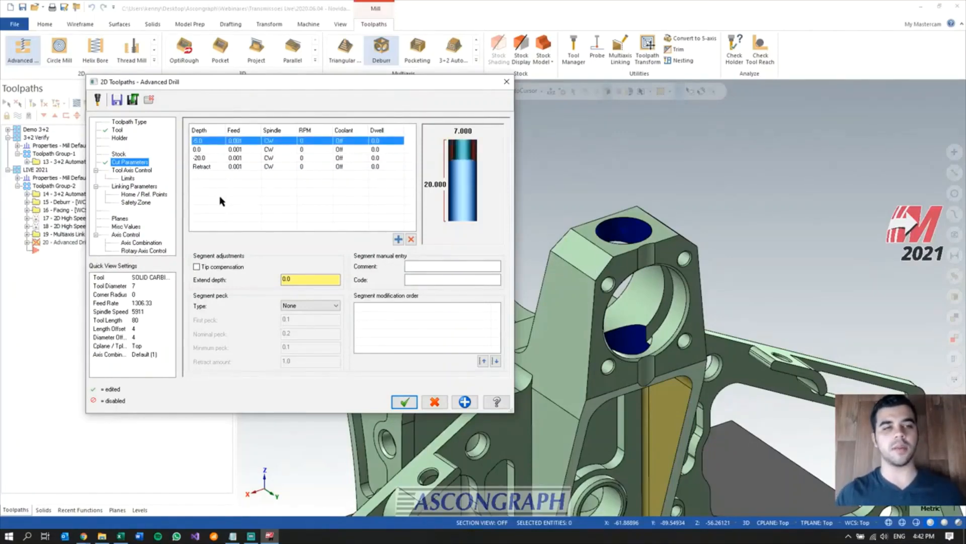
- Set the first segment's feed to 0.08, its spindle speed to 150 RPM and its coolant to Flood
{"action": "double_click", "coordinate": [239, 142]}
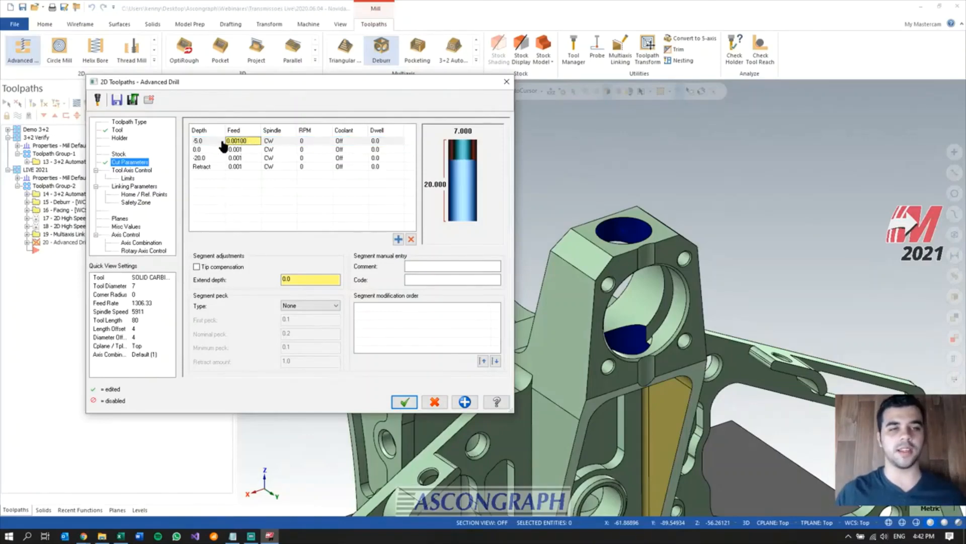
{"action": "double_click", "coordinate": [231, 145]}
{"action": "key", "text": "BackSpace"}
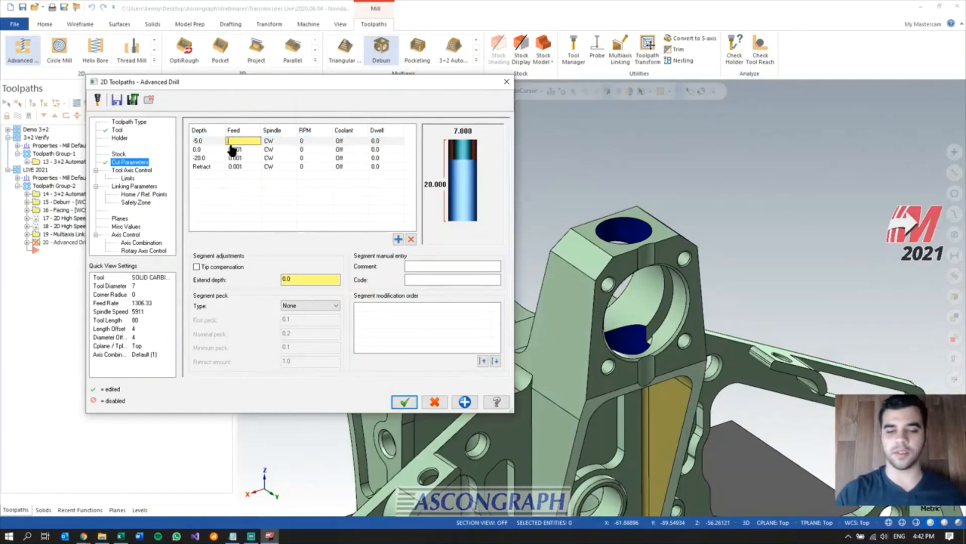
{"action": "type", "text": "0.08"}
{"action": "key", "text": "Return"}
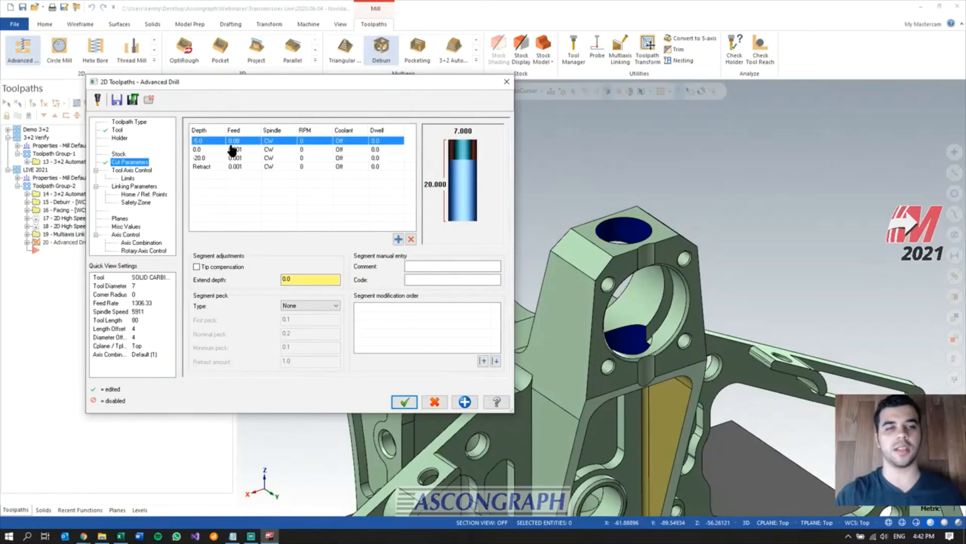
{"action": "double_click", "coordinate": [311, 141]}
{"action": "type", "text": "15"}
{"action": "key", "text": "Return"}
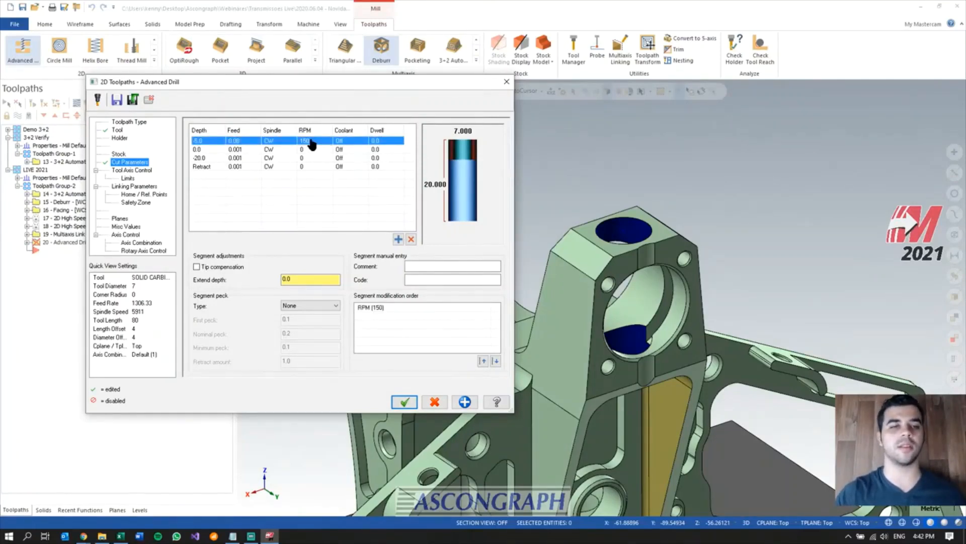
{"action": "double_click", "coordinate": [359, 143]}
{"action": "left_click", "coordinate": [362, 143]}
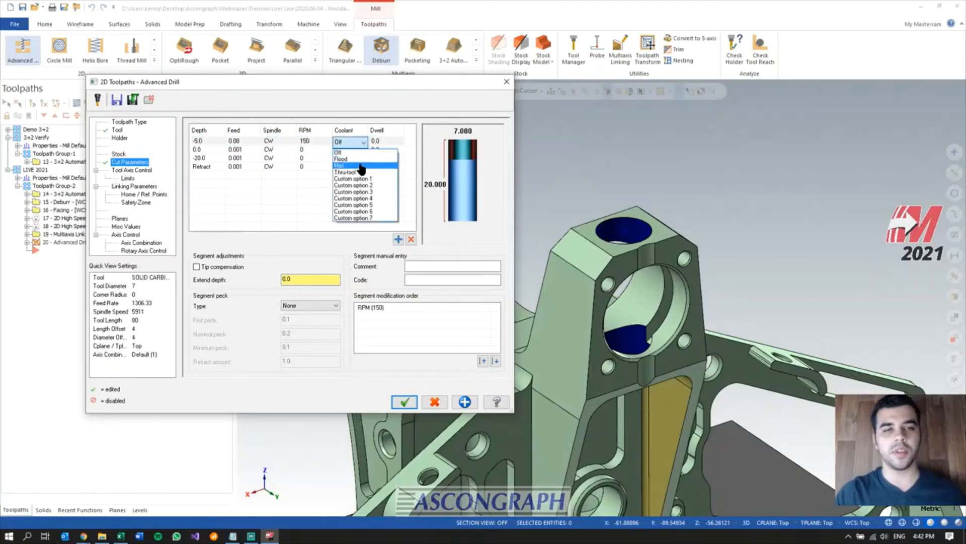
{"action": "left_click", "coordinate": [350, 150]}
{"action": "left_click", "coordinate": [353, 220]}
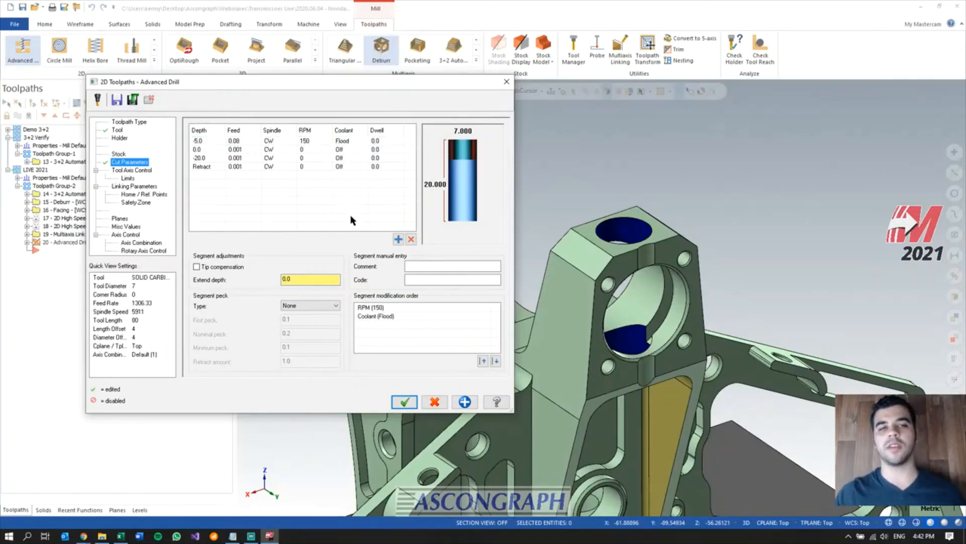
- Set the second segment's depth to -15 and check the segments in the hole preview
{"action": "double_click", "coordinate": [202, 149]}
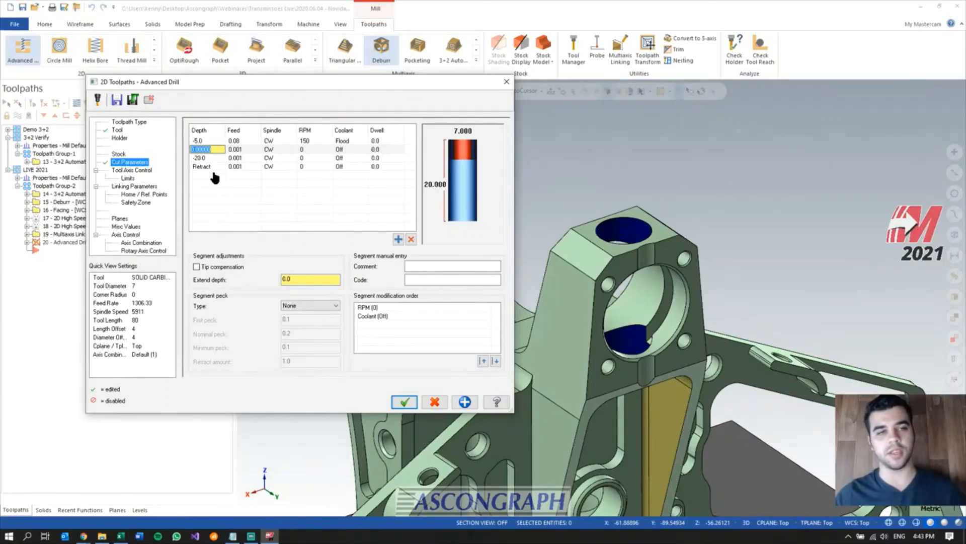
{"action": "type", "text": "-"}
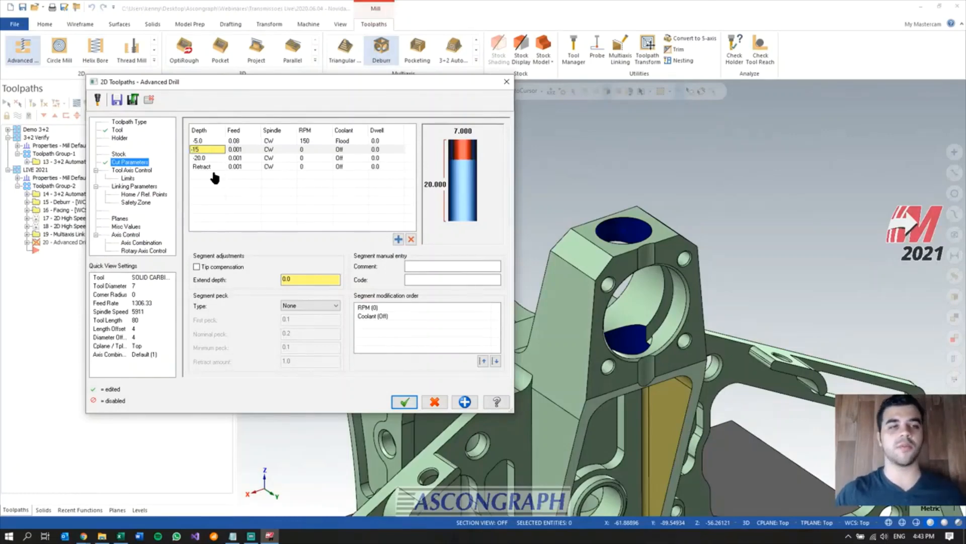
{"action": "type", "text": "15"}
{"action": "key", "text": "Return"}
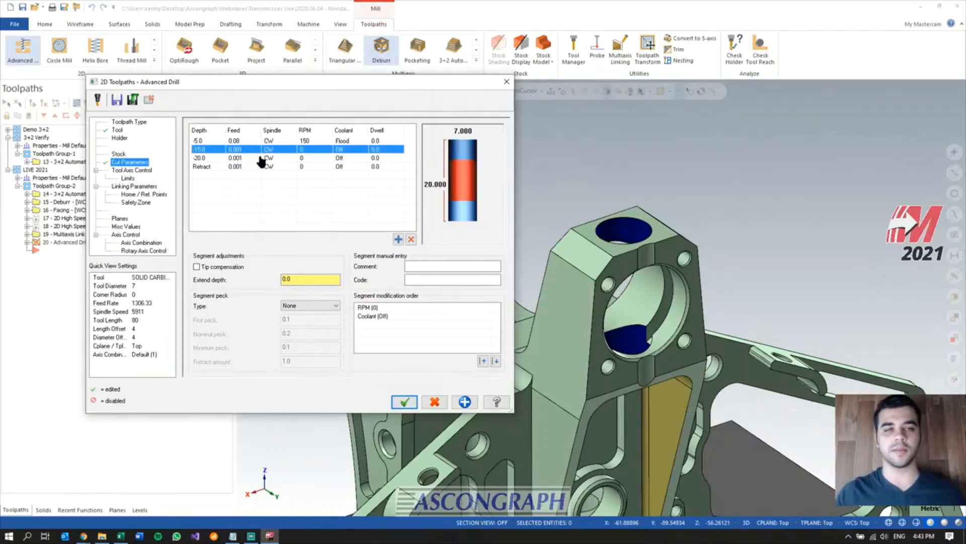
{"action": "left_click", "coordinate": [463, 148]}
{"action": "left_click", "coordinate": [467, 180]}
{"action": "left_click", "coordinate": [467, 207]}
{"action": "left_click", "coordinate": [466, 179]}
{"action": "left_click", "coordinate": [467, 149]}
{"action": "left_click", "coordinate": [468, 182]}
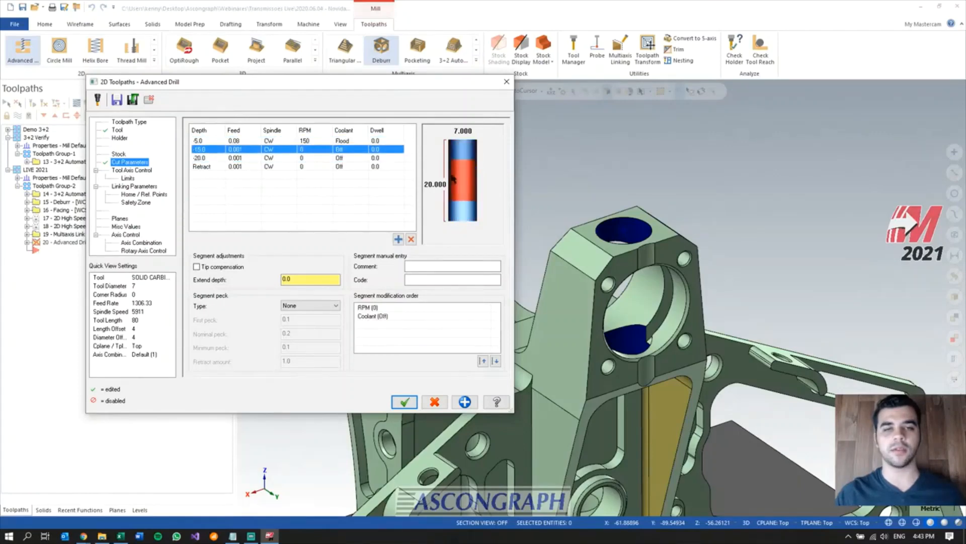
- Set the second segment's feed to 0.2, its spindle speed to 10 RPM and its dwell to 0.5
{"action": "double_click", "coordinate": [241, 149]}
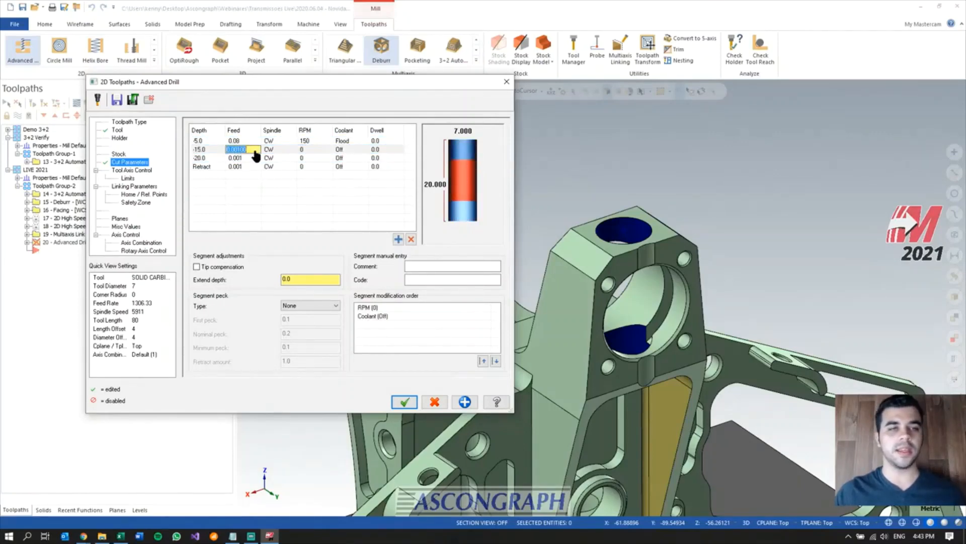
{"action": "type", "text": "0.2"}
{"action": "key", "text": "Return"}
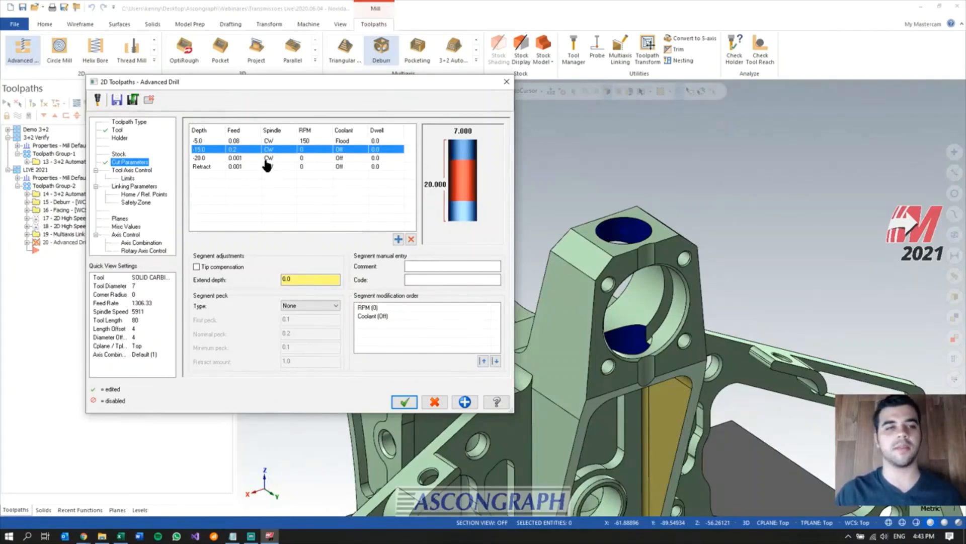
{"action": "double_click", "coordinate": [311, 149]}
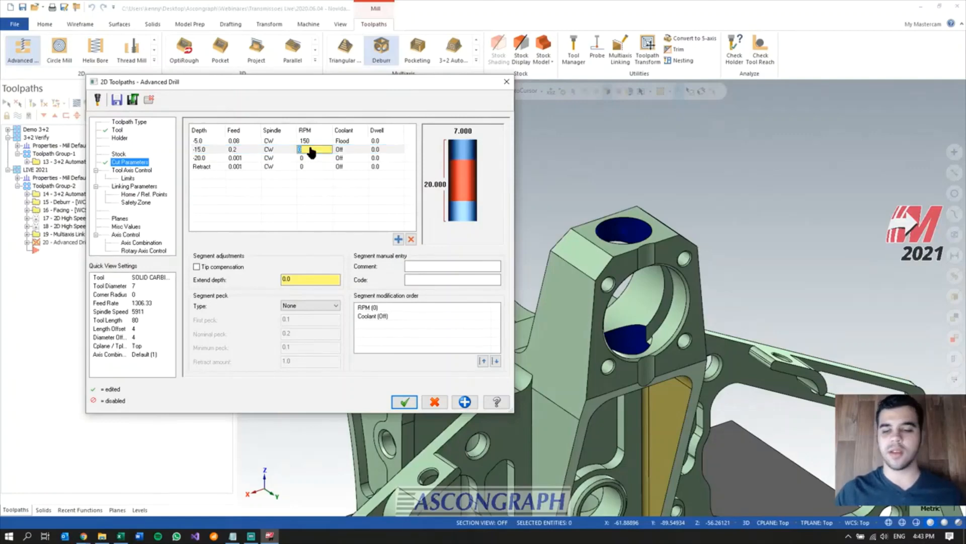
{"action": "type", "text": "10"}
{"action": "key", "text": "Return"}
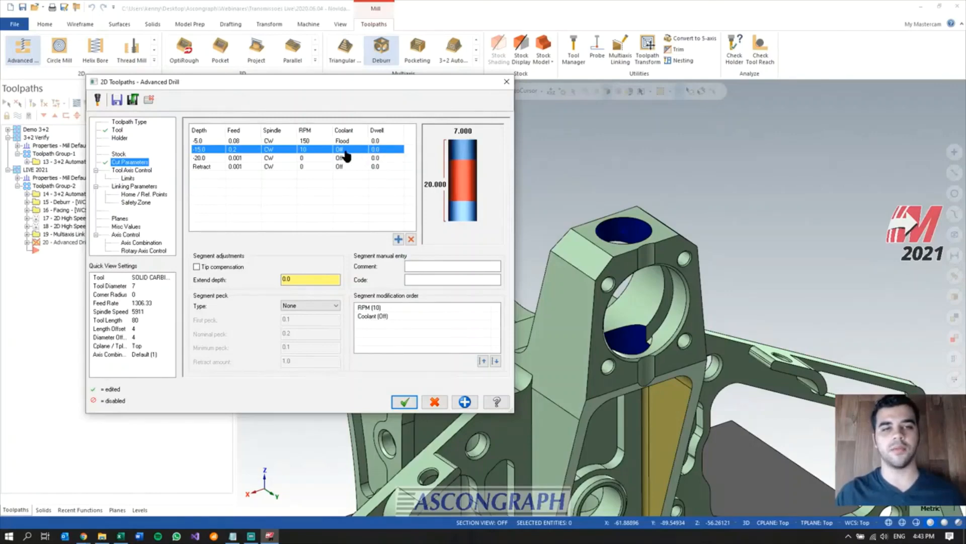
{"action": "left_click", "coordinate": [385, 149]}
{"action": "type", "text": "0.5"}
{"action": "key", "text": "Return"}
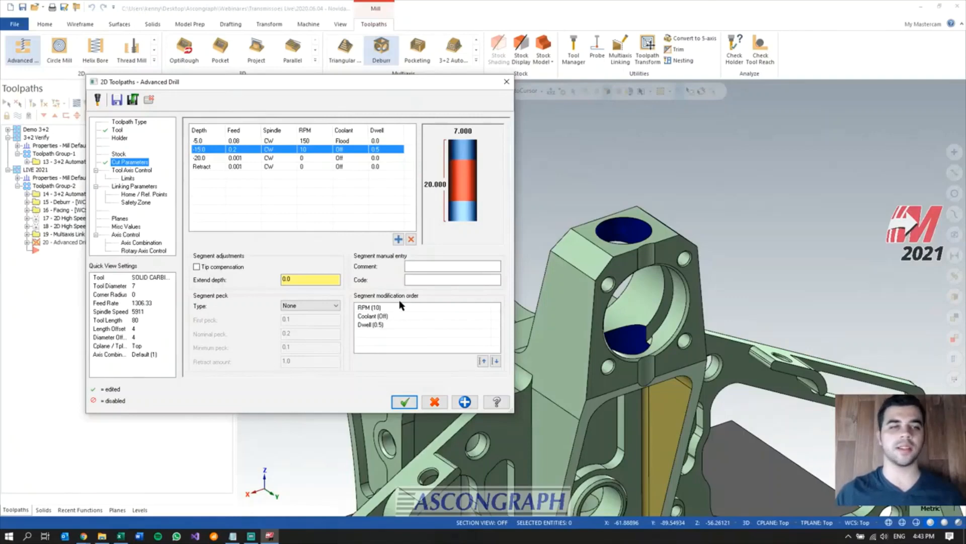
- Set the third drilling segment's depth to -22 and its feed to 0.08
{"action": "double_click", "coordinate": [205, 159]}
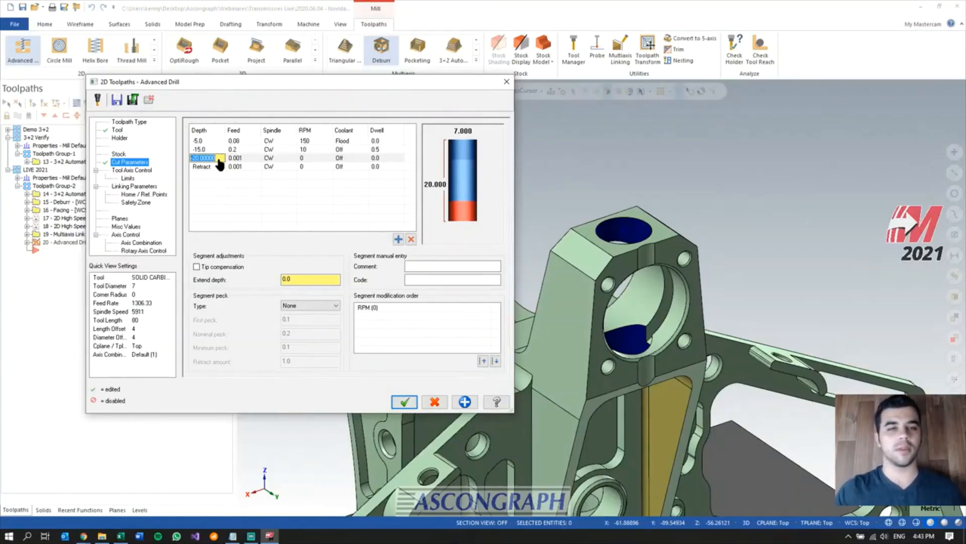
{"action": "type", "text": "-22"}
{"action": "key", "text": "Return"}
{"action": "left_click", "coordinate": [236, 158]}
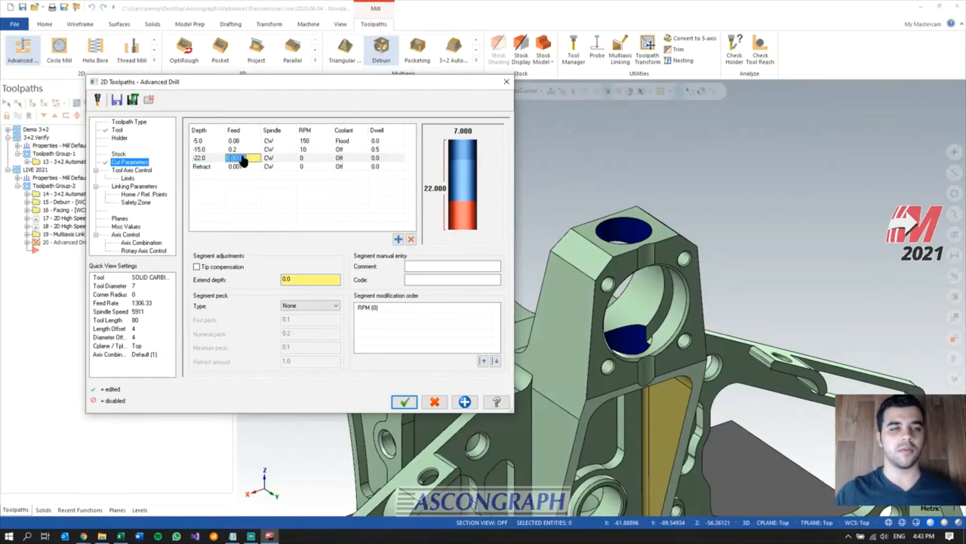
{"action": "type", "text": "0.08"}
{"action": "key", "text": "Return"}
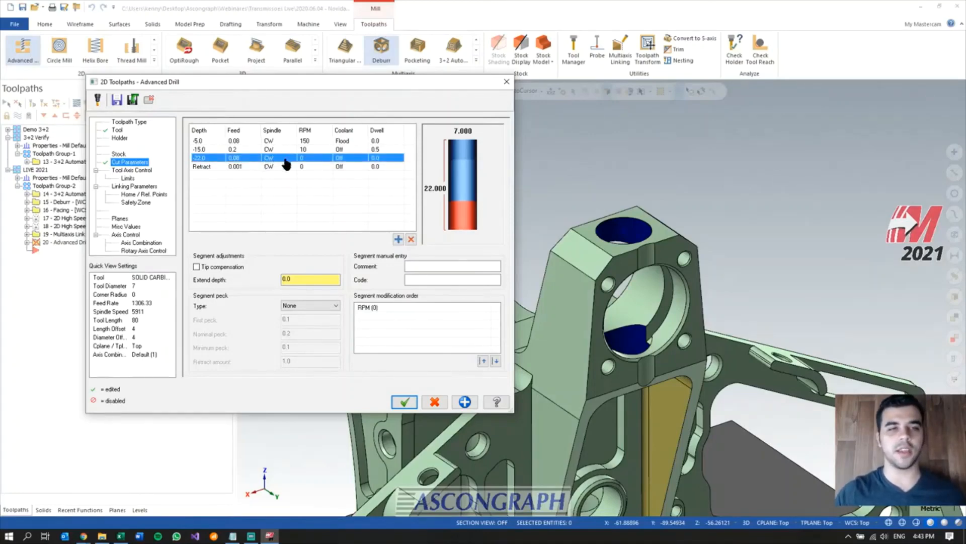
- Set the third segment's spindle speed to 150 RPM and its coolant to Flood
{"action": "left_click", "coordinate": [324, 158]}
{"action": "key", "text": "Return"}
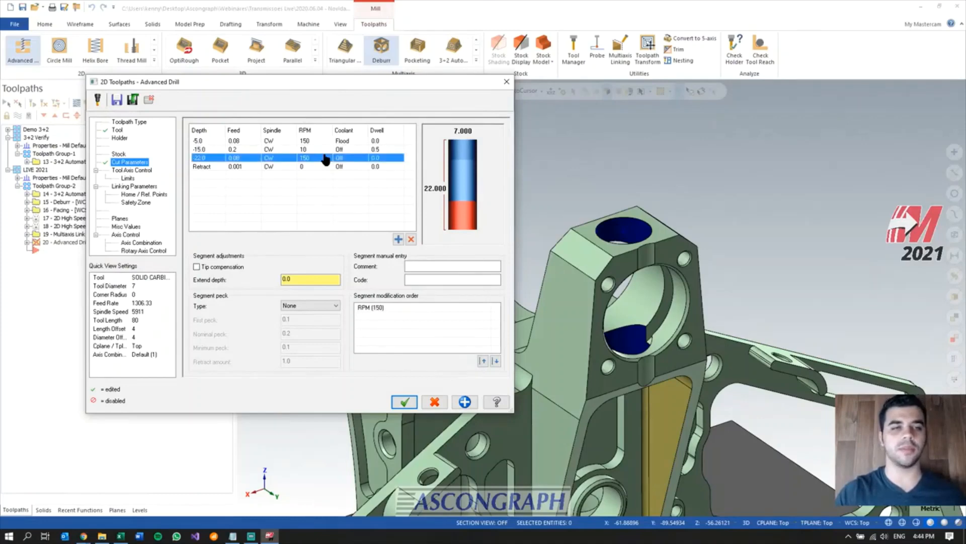
{"action": "left_click", "coordinate": [349, 158]}
{"action": "left_click", "coordinate": [353, 159]}
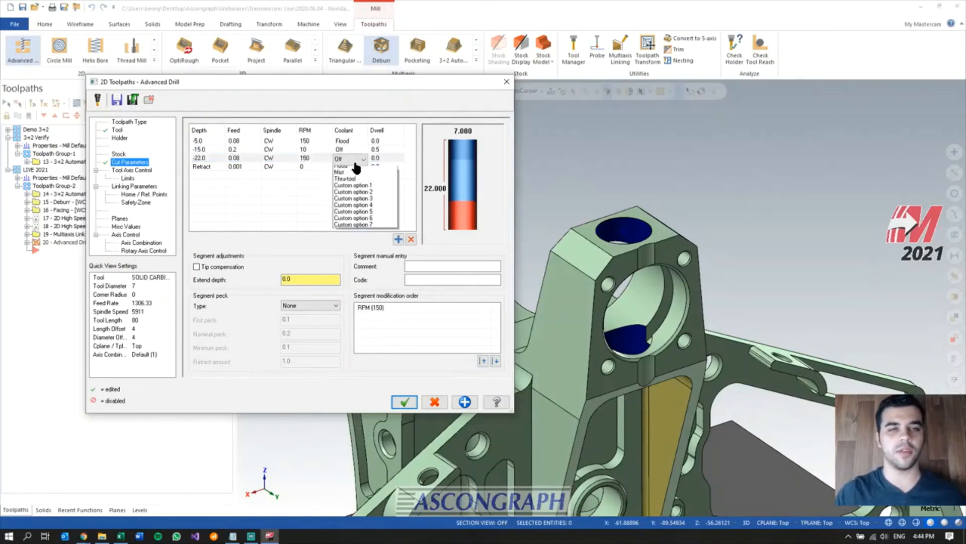
{"action": "left_click", "coordinate": [355, 177]}
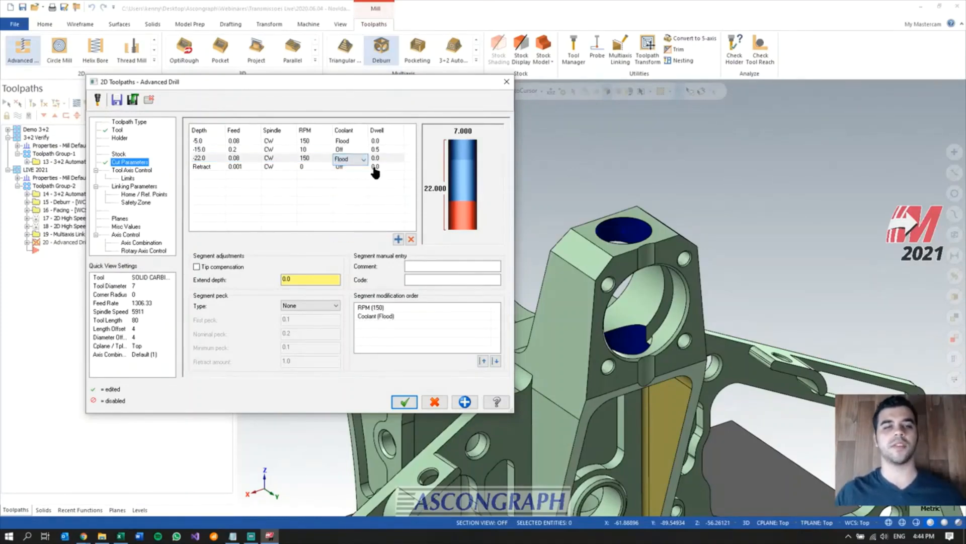
- Apply a Chip Break peck to the third segment with first and nominal pecks of 2.0 and a minimum peck of 1.5, and set its retract amount
{"action": "left_click", "coordinate": [205, 158]}
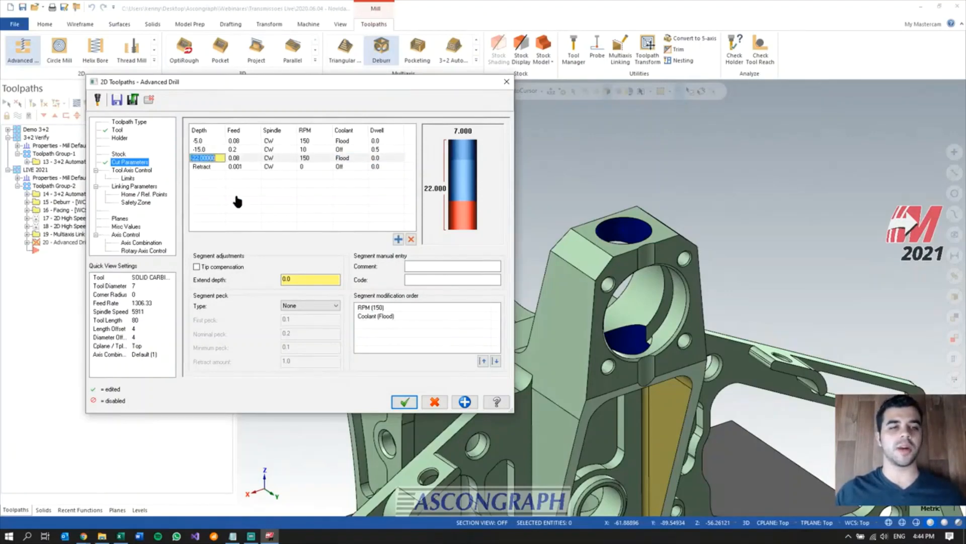
{"action": "left_click", "coordinate": [287, 306]}
{"action": "left_click", "coordinate": [285, 309]}
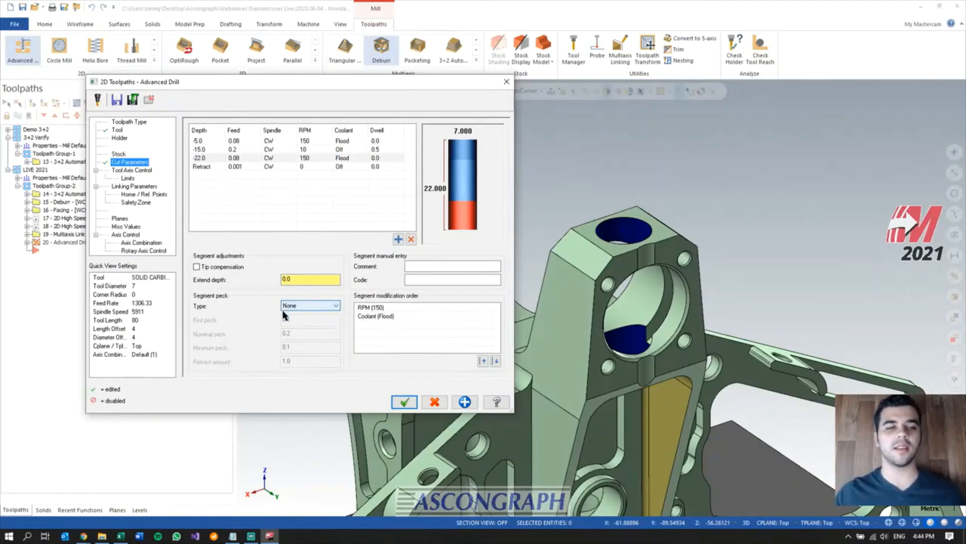
{"action": "left_click", "coordinate": [291, 307]}
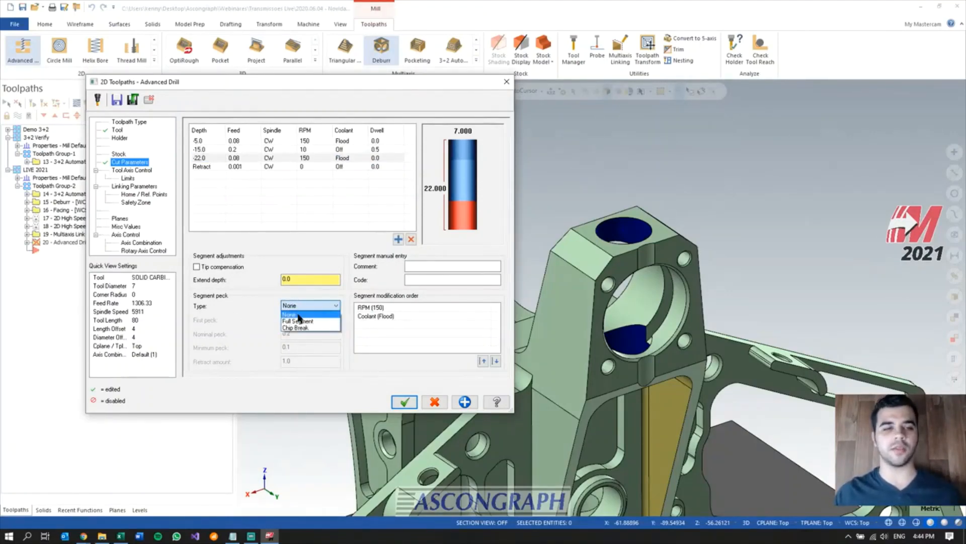
{"action": "left_click", "coordinate": [302, 328]}
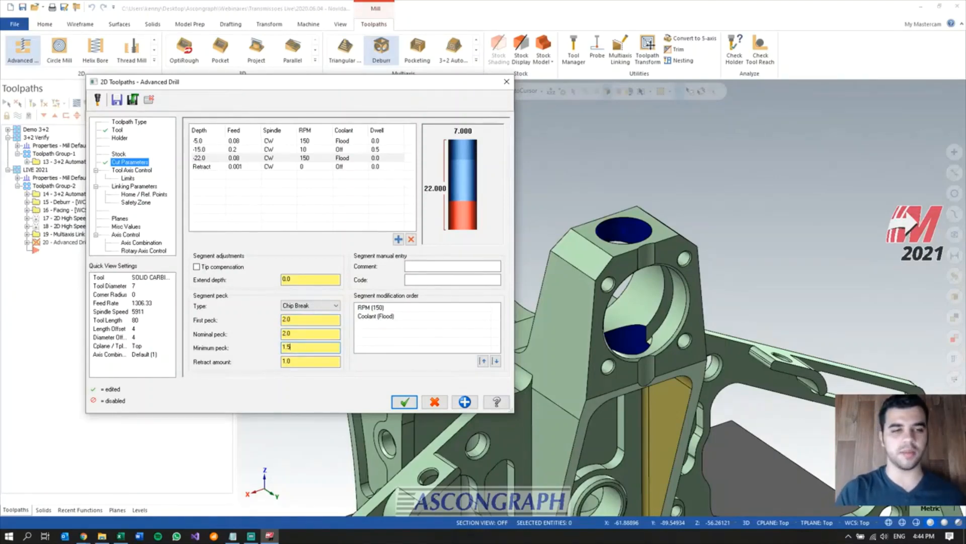
{"action": "key", "text": "Tab"}
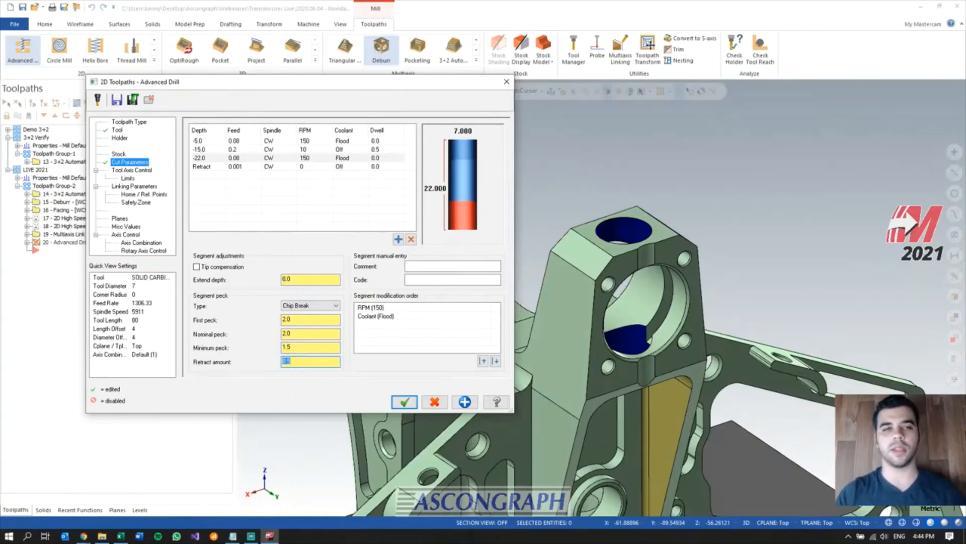
- Review the retract segment and accept the Advanced Drill parameters to generate the toolpath
{"action": "left_click", "coordinate": [206, 166]}
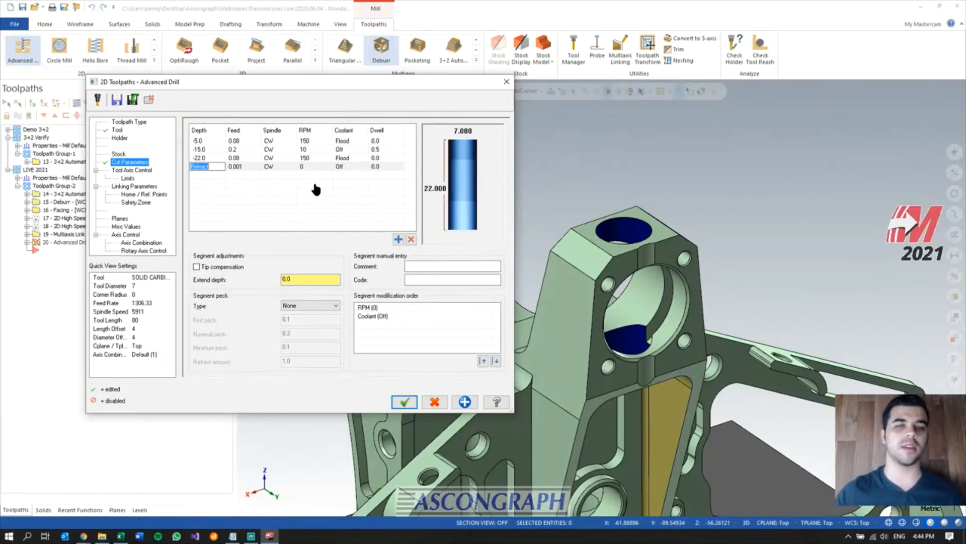
{"action": "left_click", "coordinate": [385, 209]}
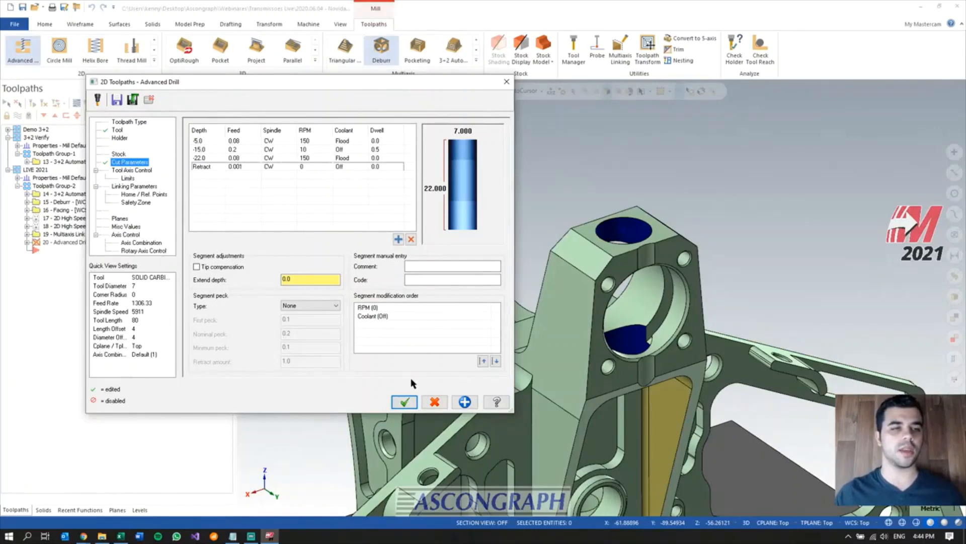
{"action": "left_click", "coordinate": [405, 402]}
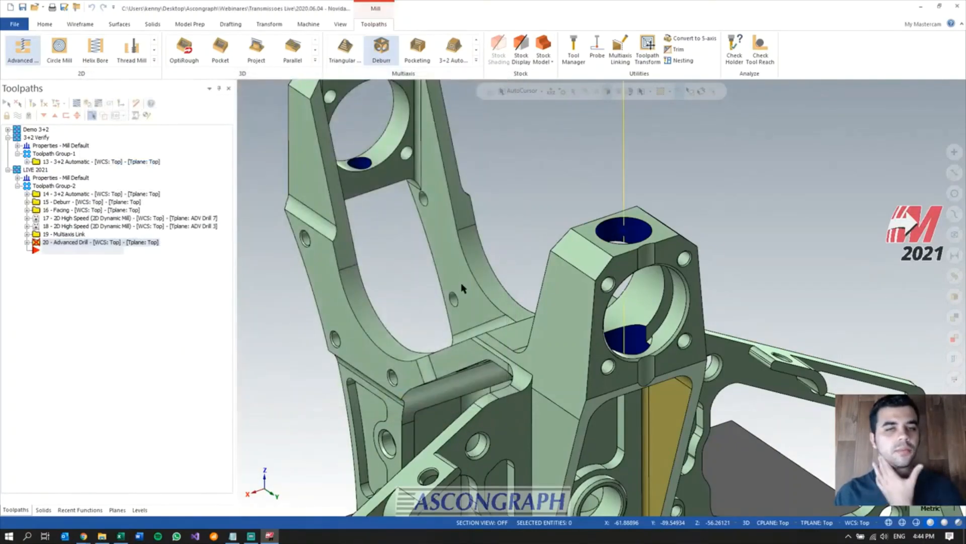
- Backplot the Advanced Drill toolpath and expand the move details to include feed rate and cutter compensation
{"action": "scroll", "coordinate": [469, 193], "scroll_direction": "down", "scroll_amount": 2}
{"action": "middle_click_drag", "start_coordinate": [602, 282], "coordinate": [626, 255]}
{"action": "left_click", "coordinate": [77, 103]}
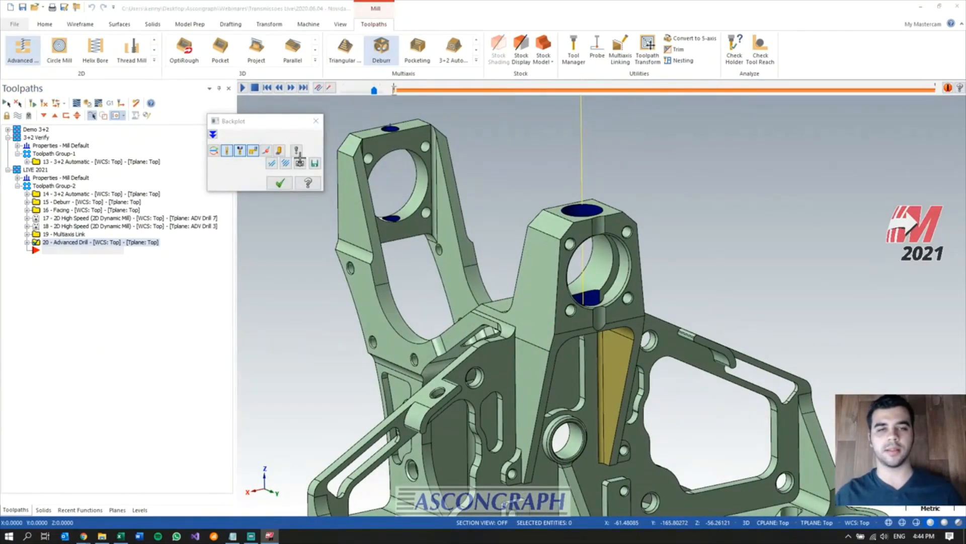
{"action": "left_click", "coordinate": [213, 134]}
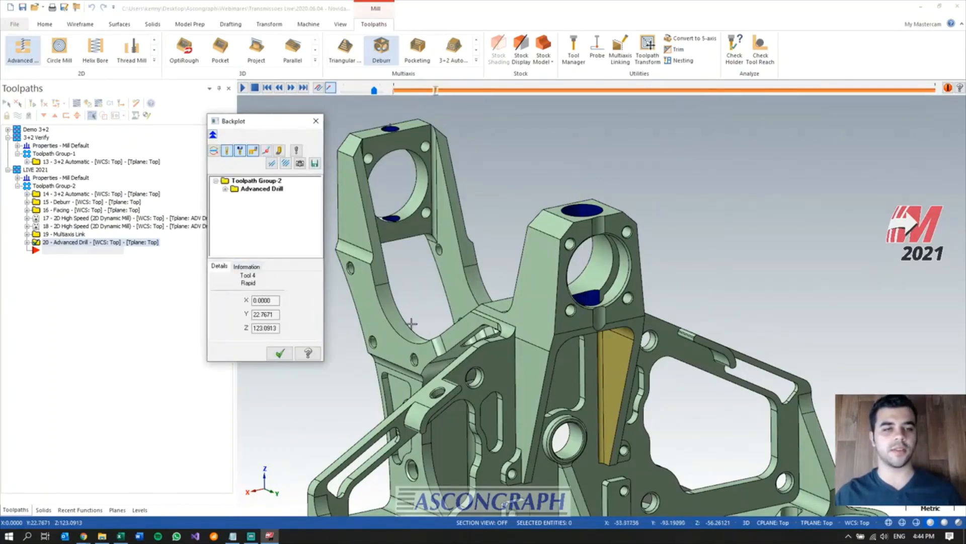
{"action": "left_click_drag", "start_coordinate": [260, 361], "coordinate": [262, 456]}
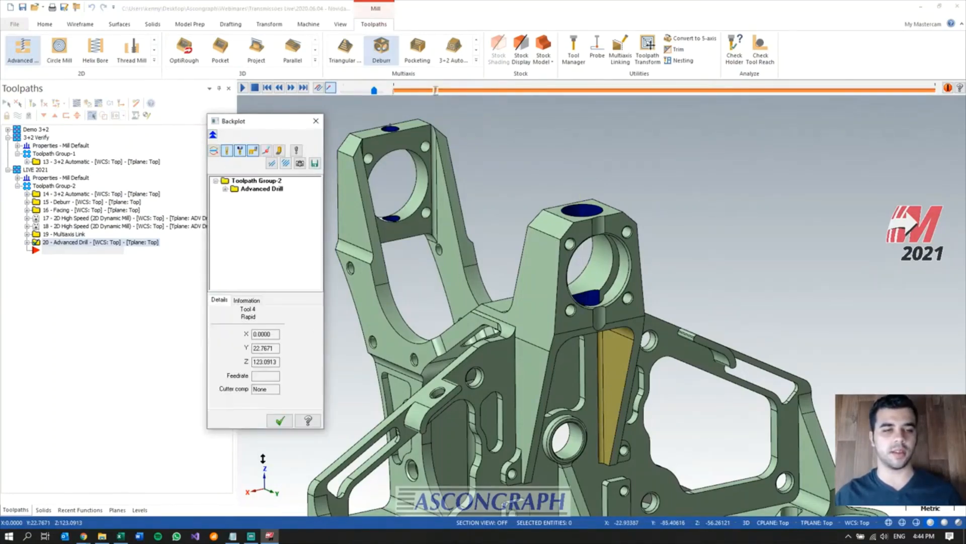
{"action": "left_click_drag", "start_coordinate": [279, 308], "coordinate": [279, 246]}
- Step the backplot to the first drilling segment, examine its feed rate and slow the playback speed
{"action": "scroll", "coordinate": [614, 179], "scroll_direction": "up", "scroll_amount": 4}
{"action": "mouse_move", "coordinate": [613, 178]}
{"action": "middle_mouse_down"}
{"action": "mouse_move", "coordinate": [621, 185]}
{"action": "mouse_move", "coordinate": [613, 182]}
{"action": "middle_mouse_up"}
{"action": "key", "text": "s"}
{"action": "middle_click_drag", "start_coordinate": [597, 253], "coordinate": [574, 247]}
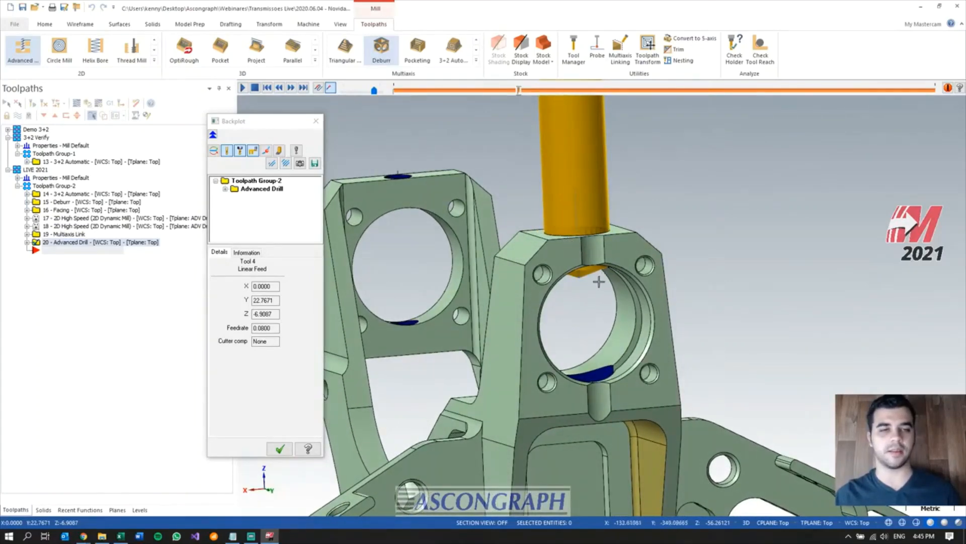
{"action": "left_click", "coordinate": [258, 329]}
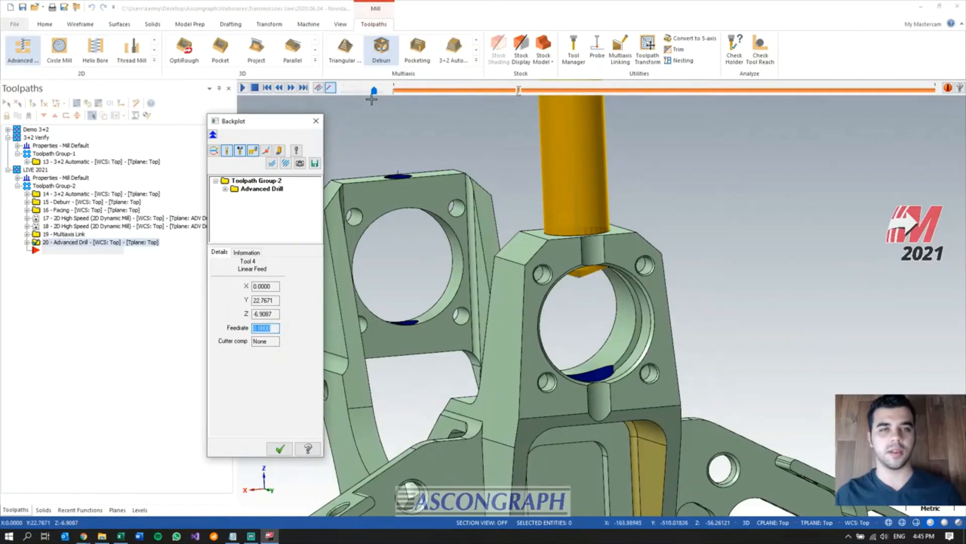
{"action": "left_click_drag", "start_coordinate": [373, 90], "coordinate": [356, 91]}
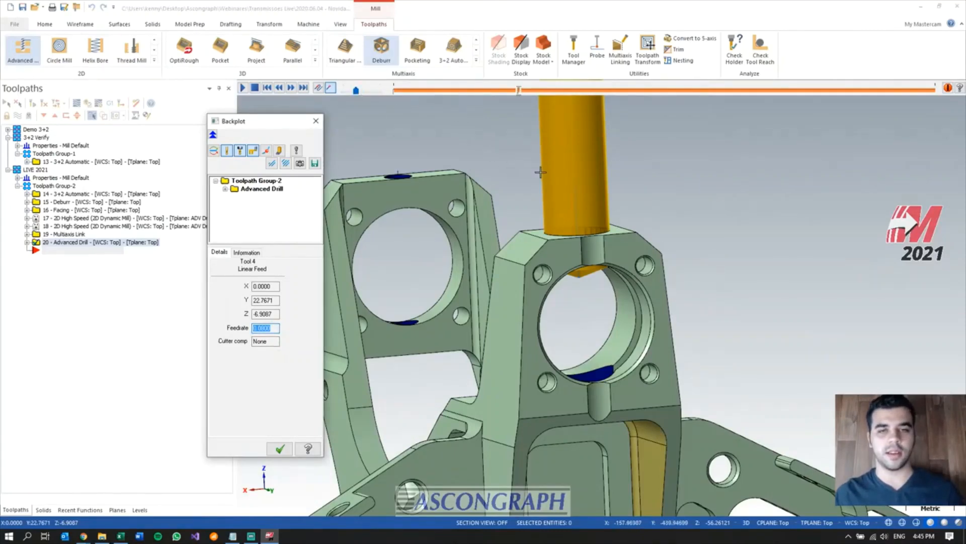
- Step the backplot through the remaining drilling moves in the lug hole, examine the chip-break pecks and close the backplot
{"action": "left_click", "coordinate": [468, 130]}
{"action": "key", "text": "s"}
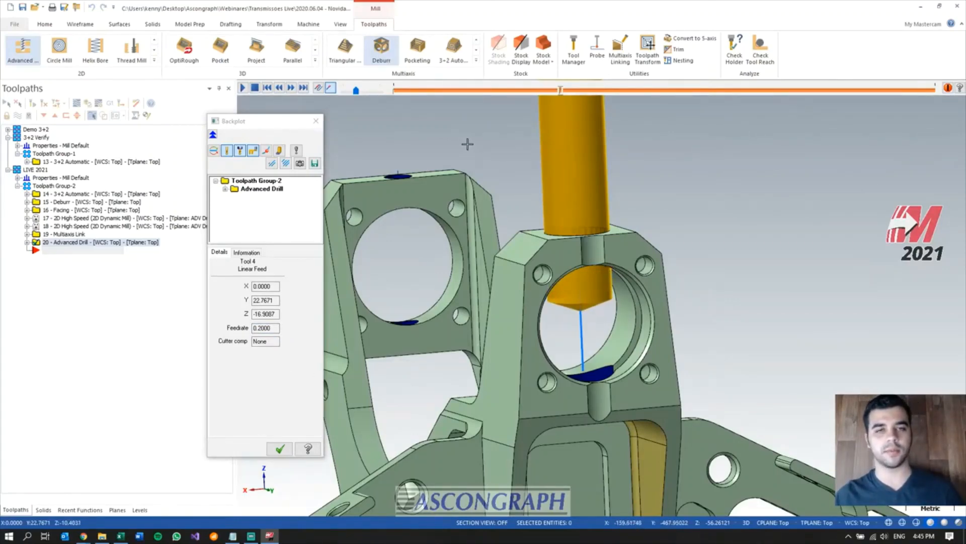
{"action": "scroll", "coordinate": [603, 442], "scroll_direction": "up", "scroll_amount": 1}
{"action": "scroll", "coordinate": [603, 443], "scroll_direction": "up", "scroll_amount": 1}
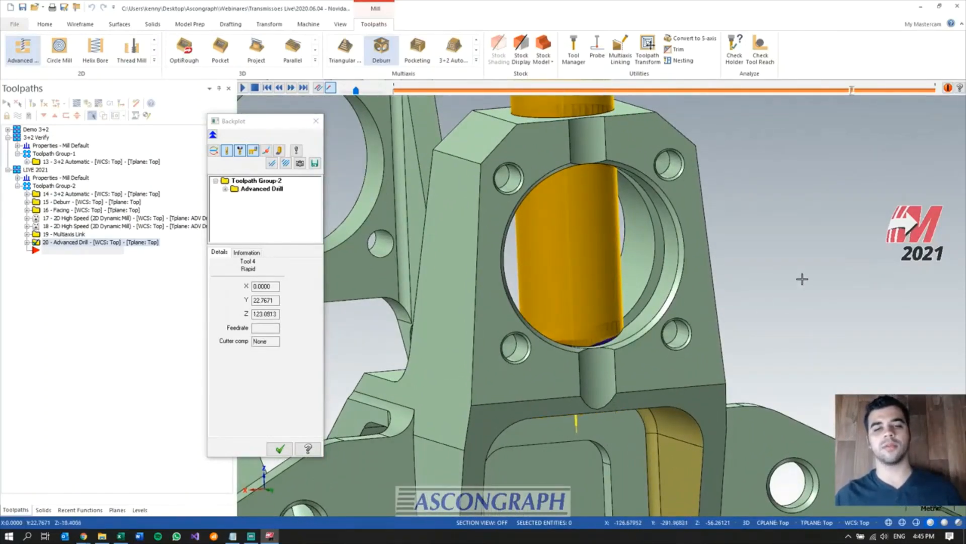
{"action": "scroll", "coordinate": [785, 414], "scroll_direction": "down", "scroll_amount": 3}
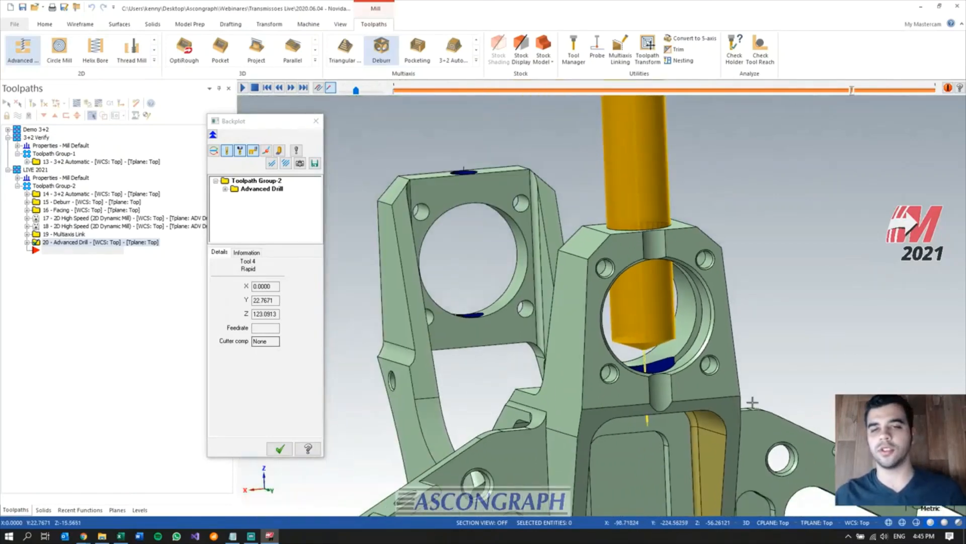
{"action": "middle_click_drag", "start_coordinate": [786, 325], "coordinate": [801, 337]}
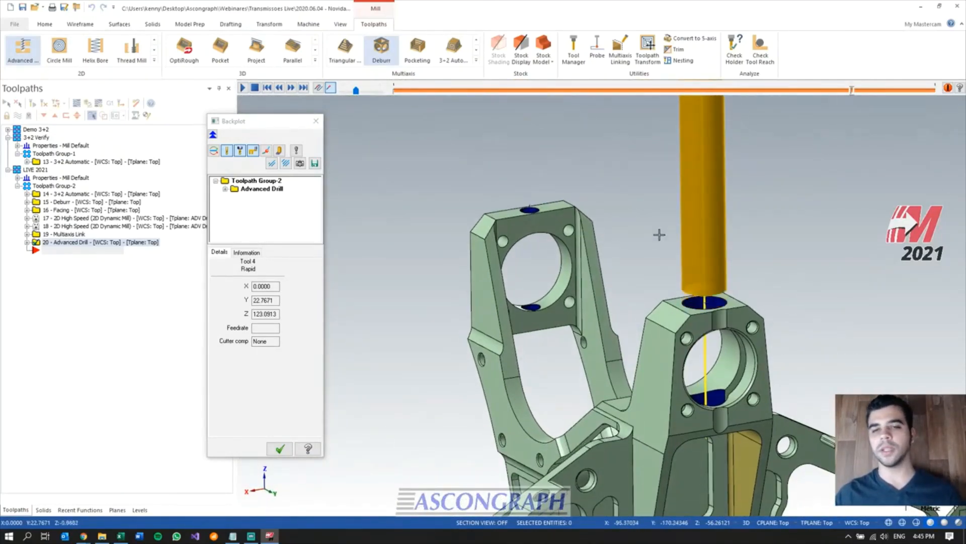
{"action": "left_click", "coordinate": [280, 450]}
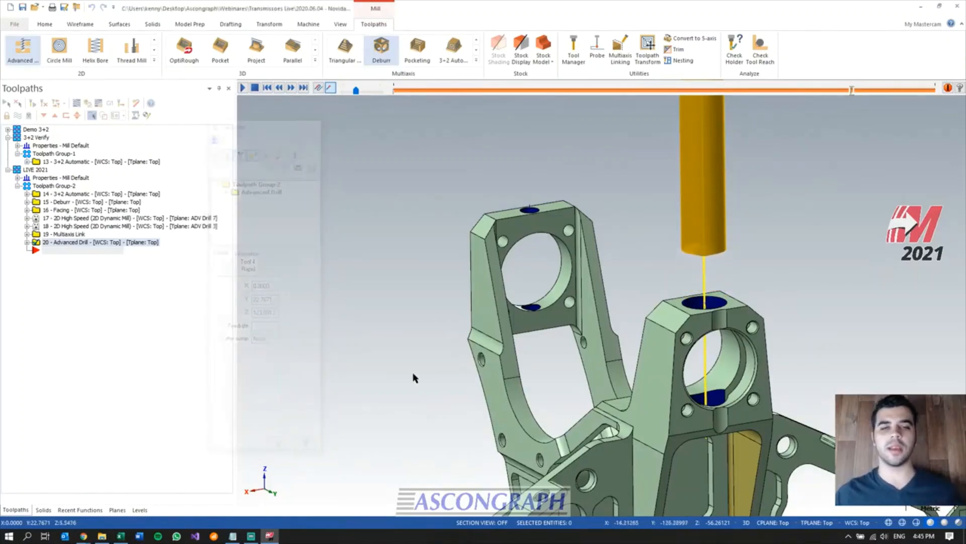
- Create another Advanced Drill toolpath on the smaller hole atop the opposite lug and assign it the 3 mm drill
{"action": "scroll", "coordinate": [675, 317], "scroll_direction": "down", "scroll_amount": 2}
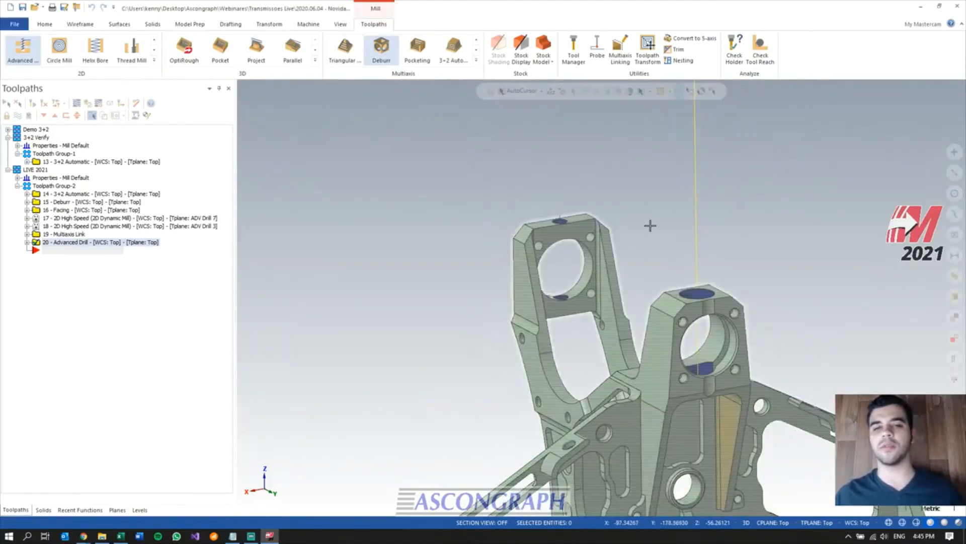
{"action": "scroll", "coordinate": [652, 214], "scroll_direction": "up", "scroll_amount": 2}
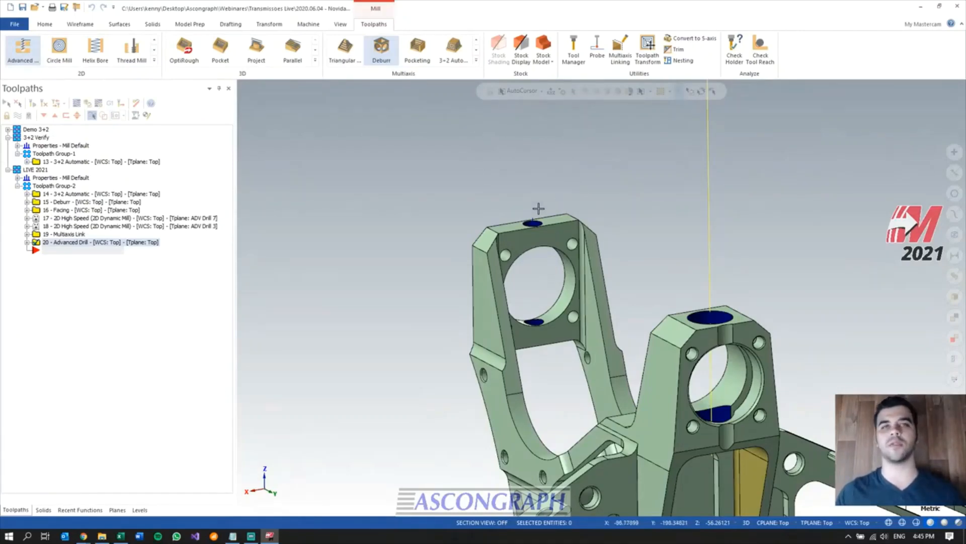
{"action": "scroll", "coordinate": [460, 201], "scroll_direction": "up", "scroll_amount": 1}
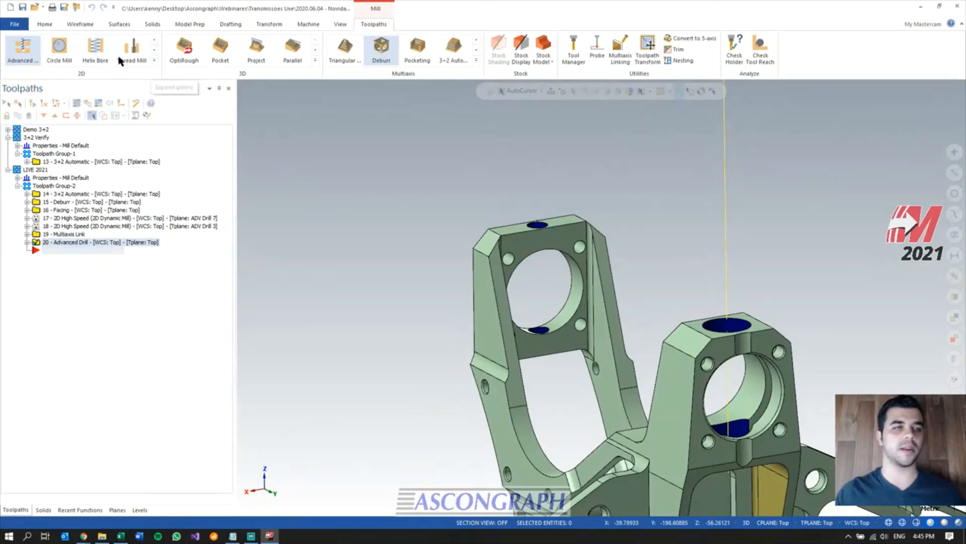
{"action": "left_click", "coordinate": [22, 46]}
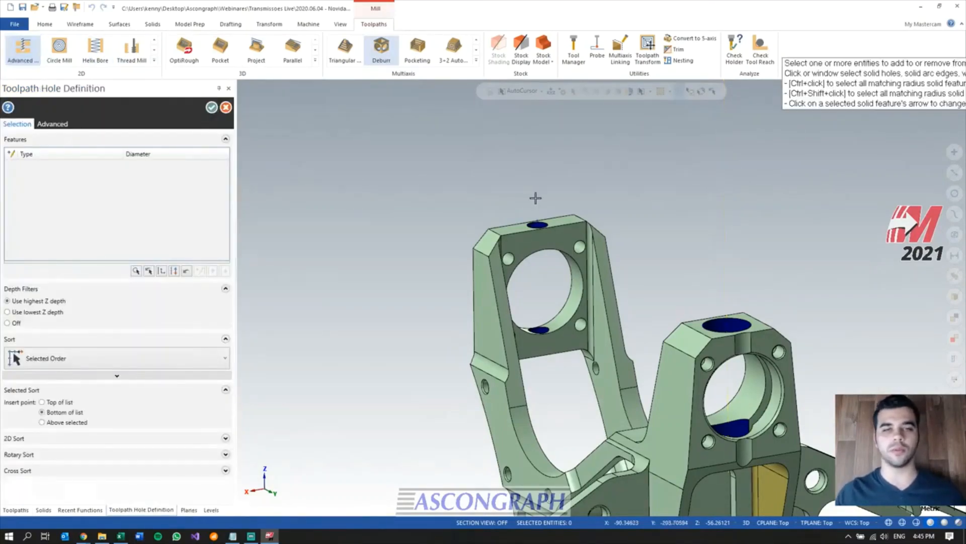
{"action": "scroll", "coordinate": [534, 215], "scroll_direction": "up", "scroll_amount": 3}
{"action": "middle_click_drag", "start_coordinate": [534, 216], "coordinate": [531, 184]}
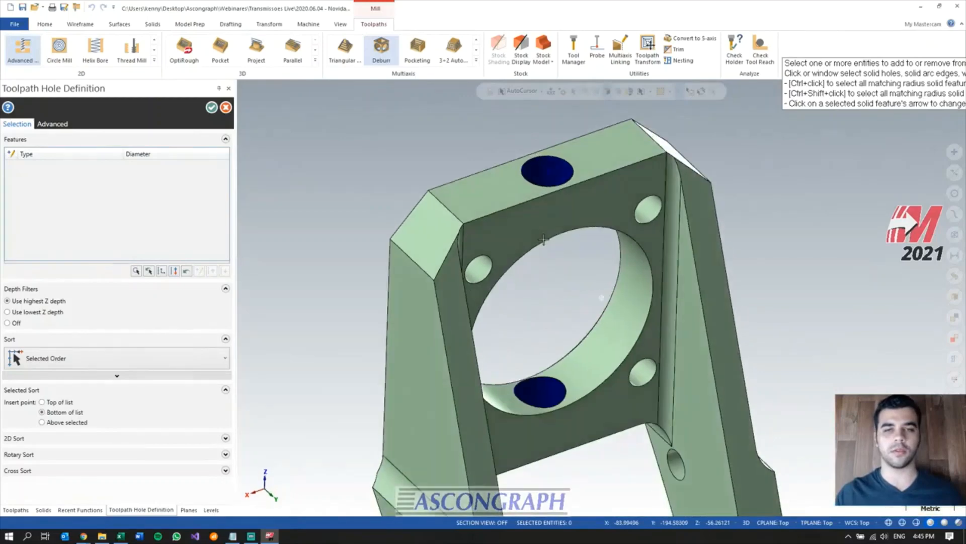
{"action": "left_click", "coordinate": [530, 181]}
{"action": "key", "text": "Return"}
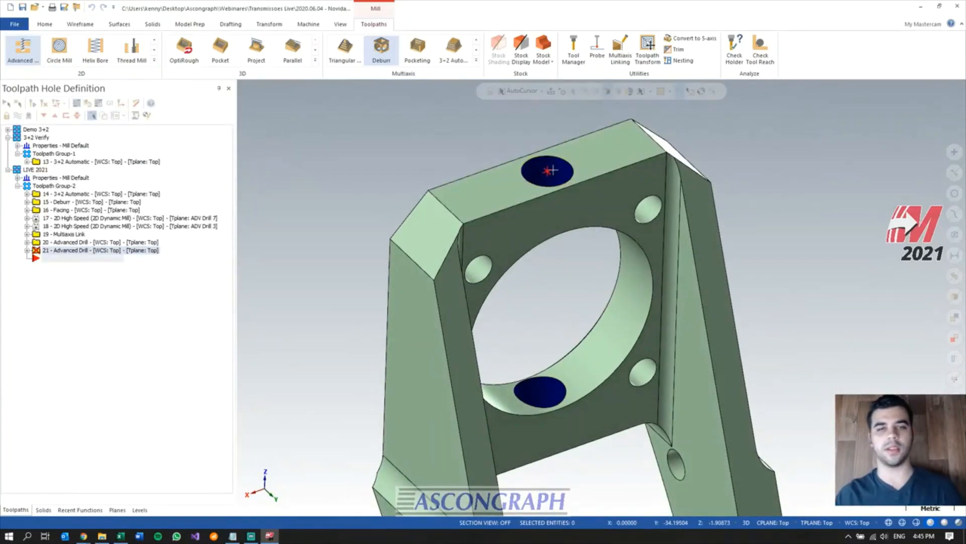
{"action": "left_click", "coordinate": [117, 129]}
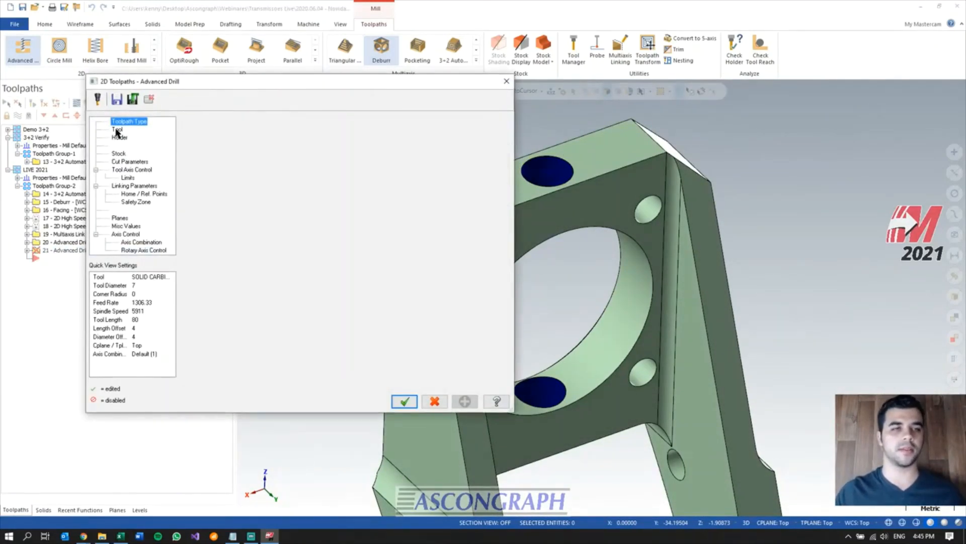
{"action": "left_click", "coordinate": [227, 174]}
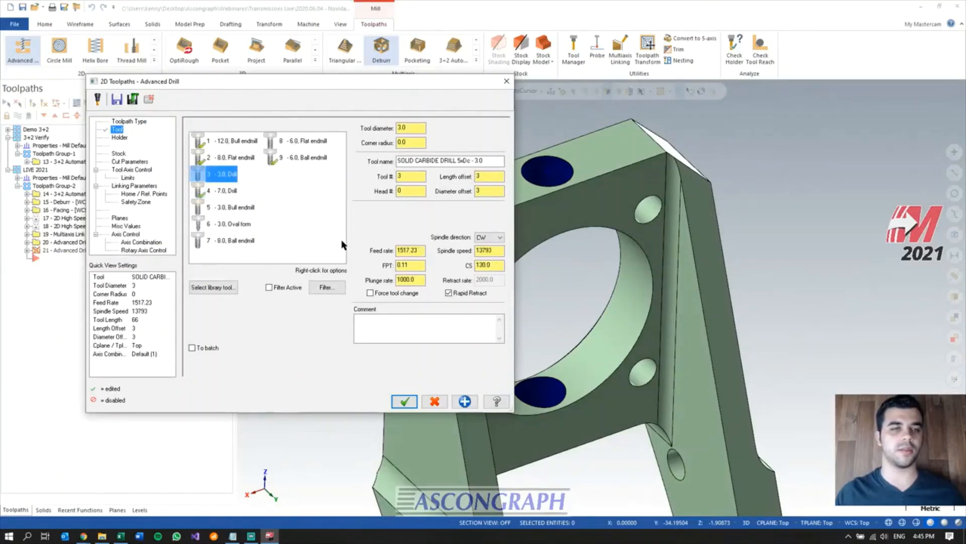
- Add two drilling segments to the Advanced Drill cut parameters and set the first segment's depth to -5
{"action": "left_click", "coordinate": [127, 162]}
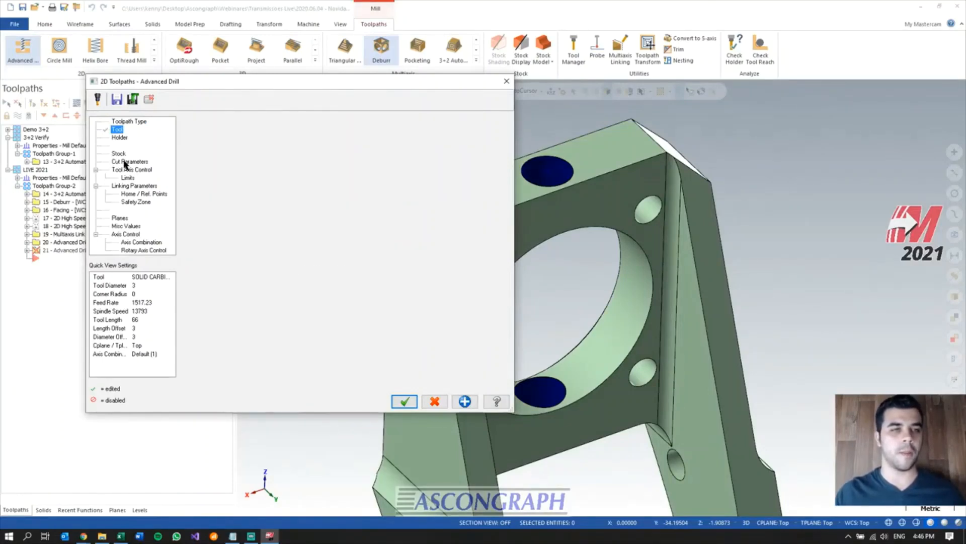
{"action": "left_click", "coordinate": [398, 238]}
{"action": "left_click", "coordinate": [398, 238]}
{"action": "left_click", "coordinate": [202, 141]}
{"action": "type", "text": "-5"}
{"action": "key", "text": "Return"}
- Set the first drilling segment's feed to 0.06 and its spindle speed to 120 RPM
{"action": "left_click", "coordinate": [244, 141]}
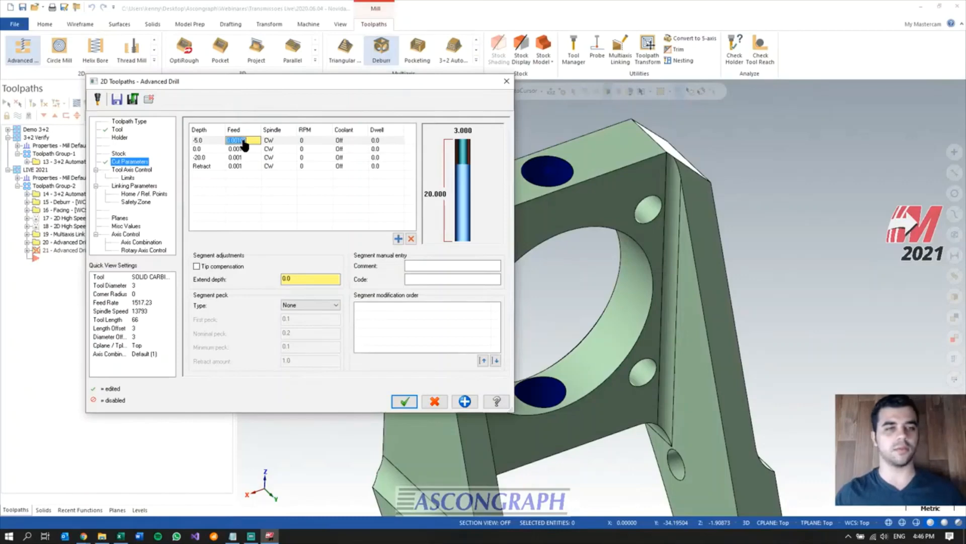
{"action": "type", "text": "0.06"}
{"action": "key", "text": "Return"}
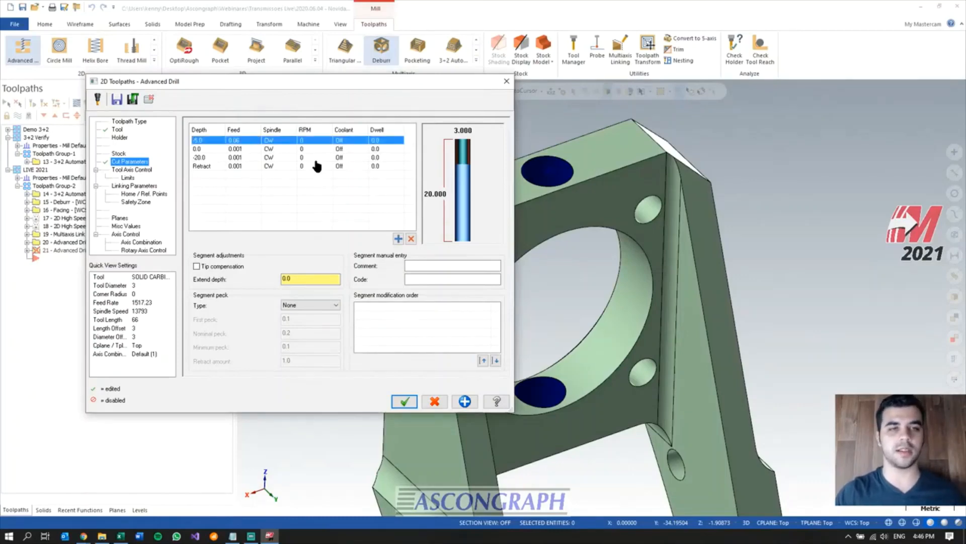
{"action": "left_click", "coordinate": [308, 141]}
{"action": "type", "text": "120"}
{"action": "key", "text": "Return"}
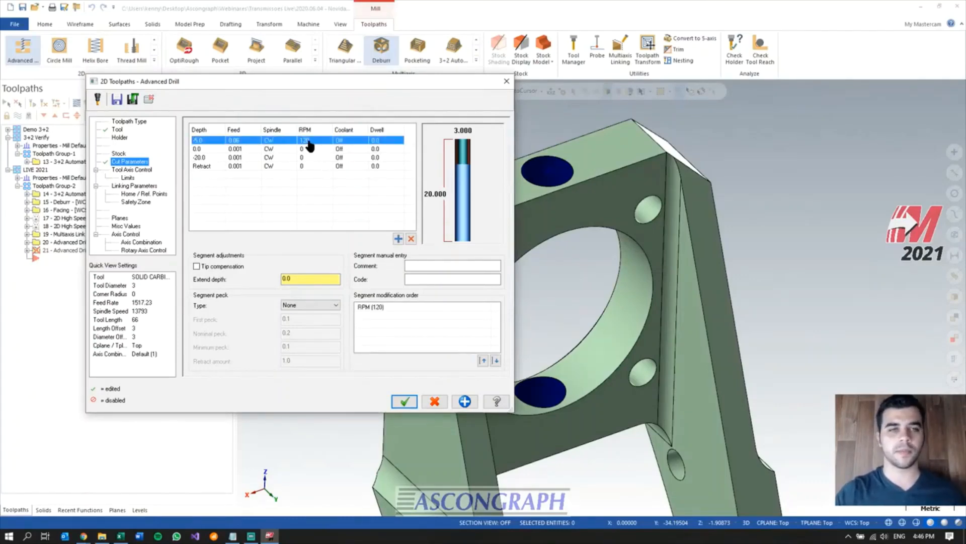
- Set the second drilling segment to a depth of -15, a feed of 0.2 and a spindle speed of 10 RPM
{"action": "left_click", "coordinate": [203, 150]}
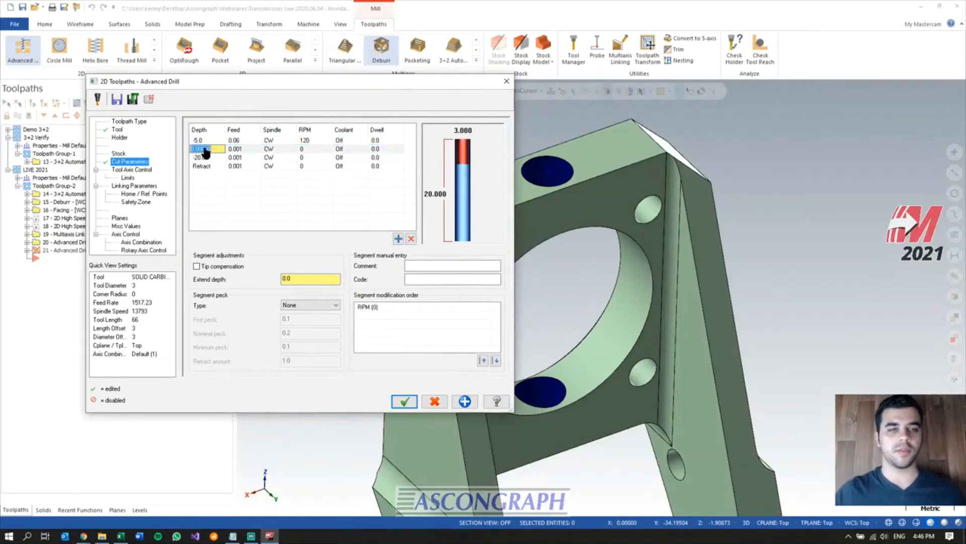
{"action": "type", "text": "-15"}
{"action": "key", "text": "Return"}
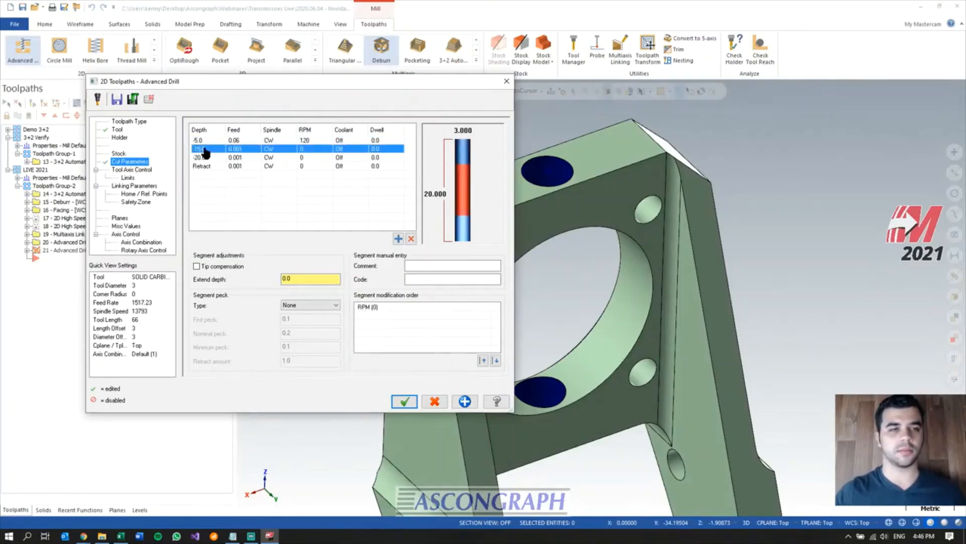
{"action": "left_click", "coordinate": [248, 150]}
{"action": "type", "text": "0.2"}
{"action": "key", "text": "Return"}
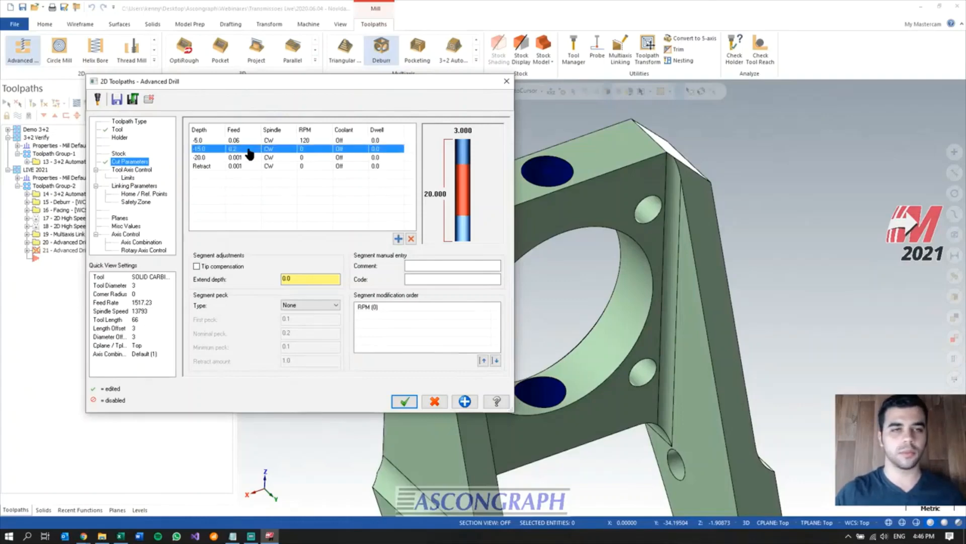
{"action": "left_click", "coordinate": [312, 149]}
{"action": "type", "text": "10"}
{"action": "key", "text": "Return"}
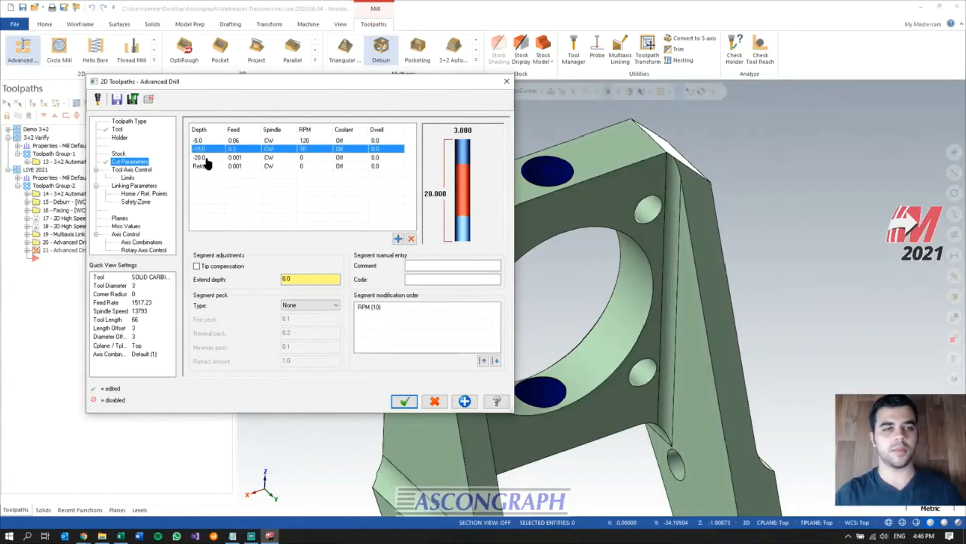
- Set the final -20 segment's feed to 0.06 and spindle speed to 120 RPM, and generate the Advanced Drill toolpath
{"action": "left_click", "coordinate": [244, 158]}
{"action": "type", "text": "06"}
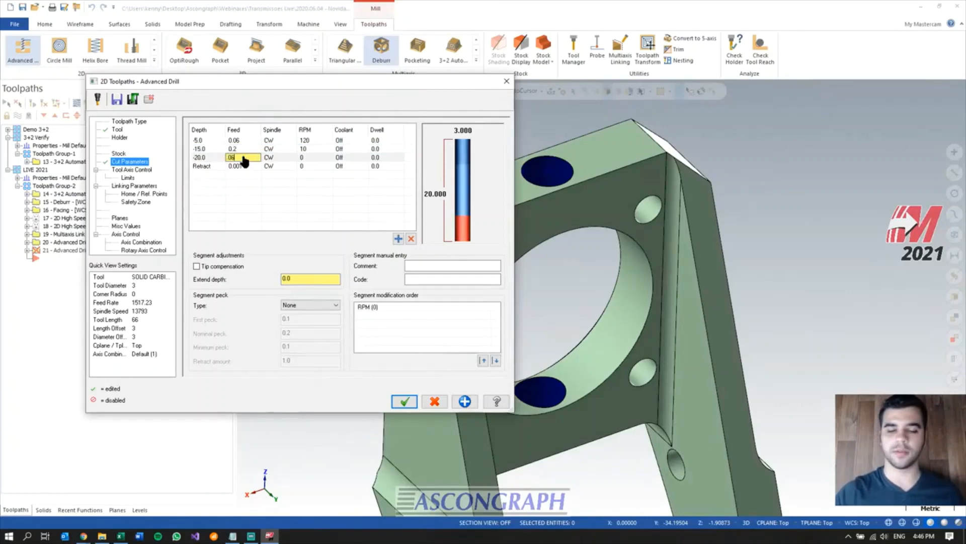
{"action": "type", "text": ".06"}
{"action": "left_click", "coordinate": [317, 158]}
{"action": "type", "text": "120"}
{"action": "key", "text": "Return"}
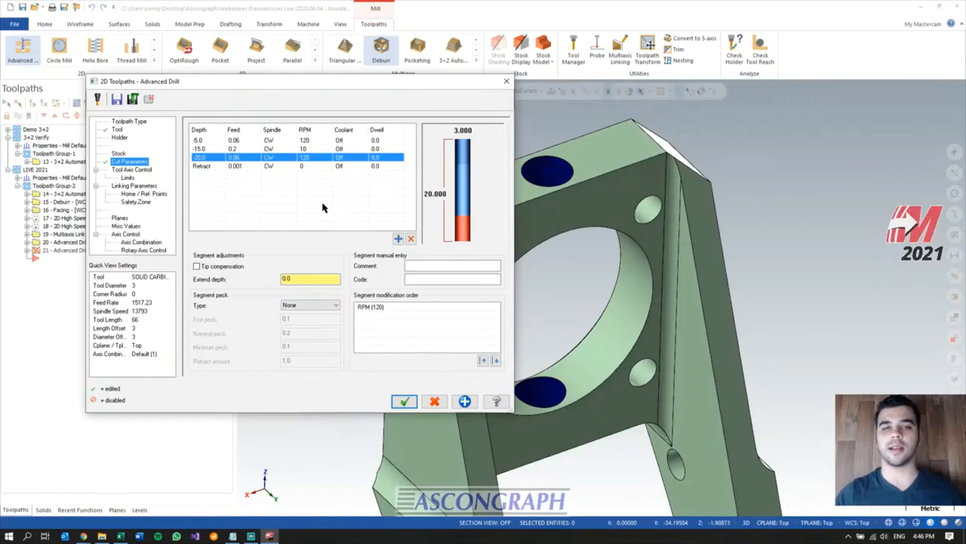
{"action": "left_click", "coordinate": [404, 401]}
{"action": "middle_click_drag", "start_coordinate": [521, 233], "coordinate": [772, 247]}
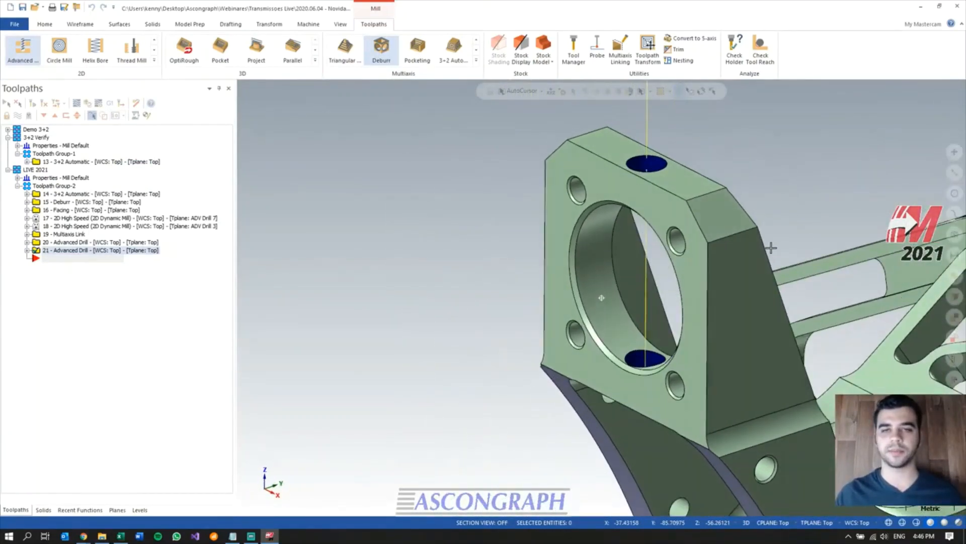
{"action": "scroll", "coordinate": [329, 224], "scroll_direction": "down", "scroll_amount": 4}
{"action": "scroll", "coordinate": [302, 190], "scroll_direction": "down", "scroll_amount": 5}
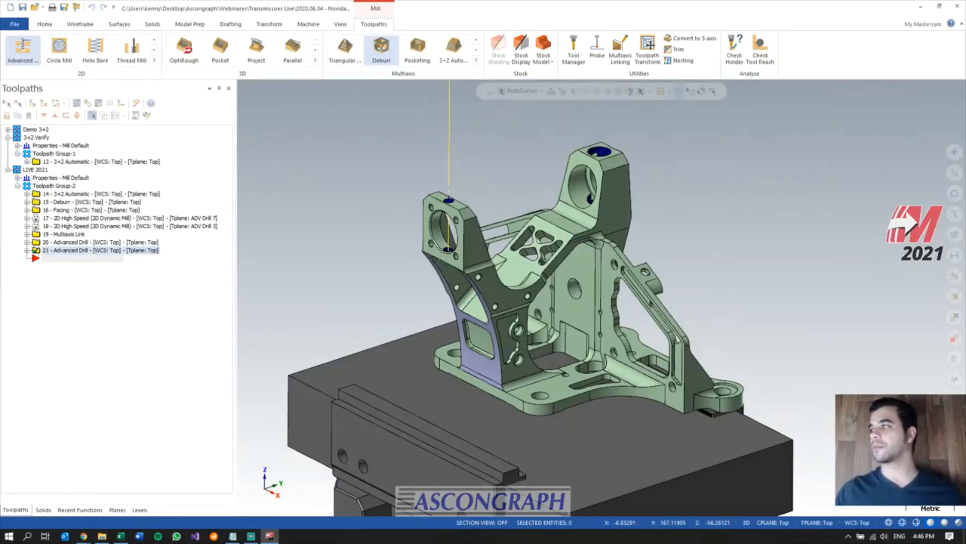
- Examine the pocket on the finished part and compare it with the rough stock of operation 2, the stock model in Demo 3+2
{"action": "middle_click_drag", "start_coordinate": [641, 291], "coordinate": [386, 177]}
{"action": "scroll", "coordinate": [781, 309], "scroll_direction": "up", "scroll_amount": 6}
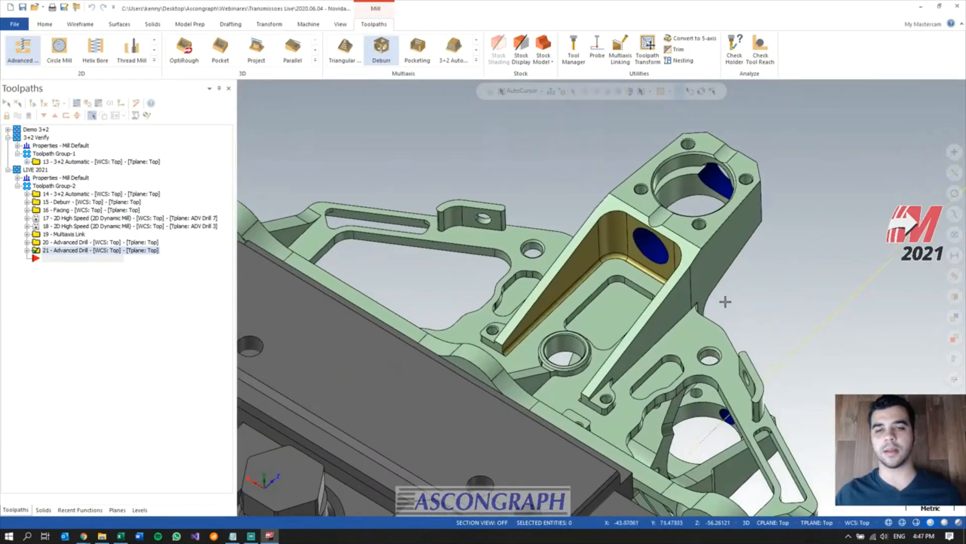
{"action": "mouse_move", "coordinate": [659, 278]}
{"action": "middle_mouse_down"}
{"action": "mouse_move", "coordinate": [633, 241]}
{"action": "mouse_move", "coordinate": [604, 236]}
{"action": "mouse_move", "coordinate": [647, 221]}
{"action": "mouse_move", "coordinate": [672, 288]}
{"action": "mouse_move", "coordinate": [719, 300]}
{"action": "mouse_move", "coordinate": [661, 270]}
{"action": "mouse_move", "coordinate": [672, 277]}
{"action": "middle_mouse_up"}
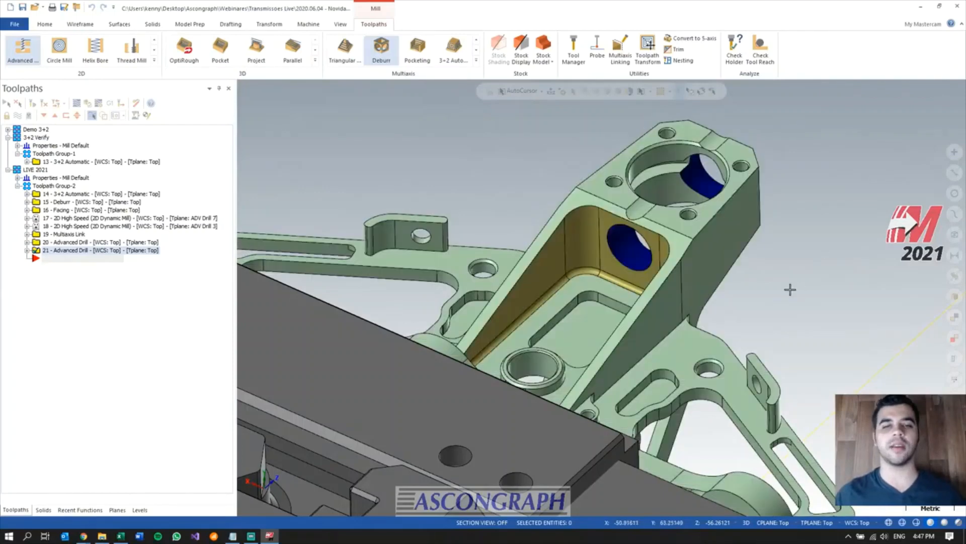
{"action": "scroll", "coordinate": [729, 131], "scroll_direction": "up", "scroll_amount": 1}
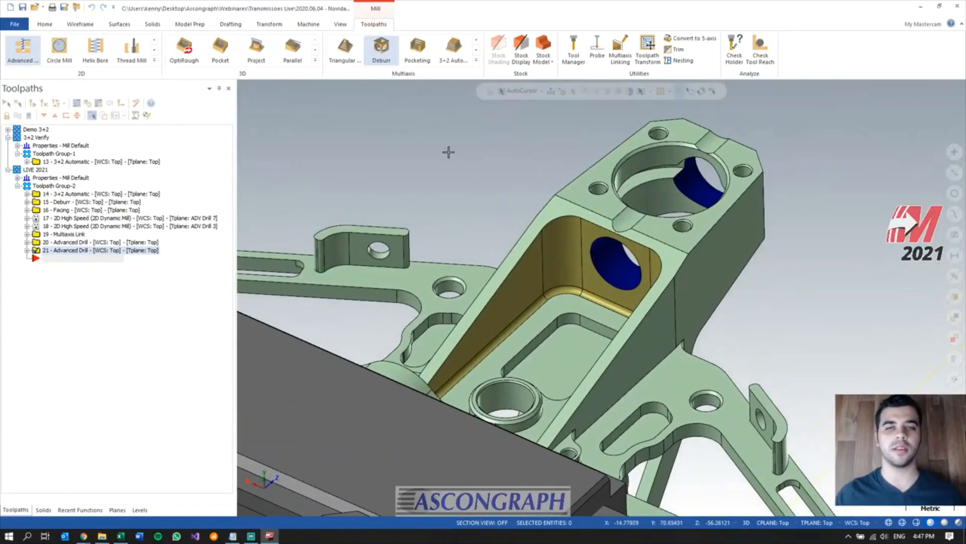
{"action": "left_click", "coordinate": [8, 129]}
{"action": "left_click", "coordinate": [42, 162]}
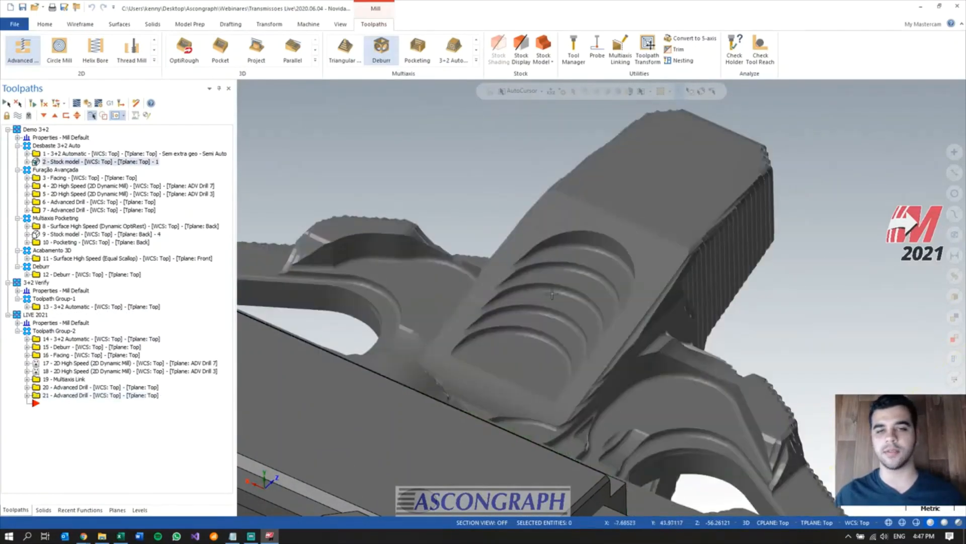
{"action": "scroll", "coordinate": [530, 298], "scroll_direction": "up", "scroll_amount": 2}
{"action": "scroll", "coordinate": [652, 209], "scroll_direction": "down", "scroll_amount": 1}
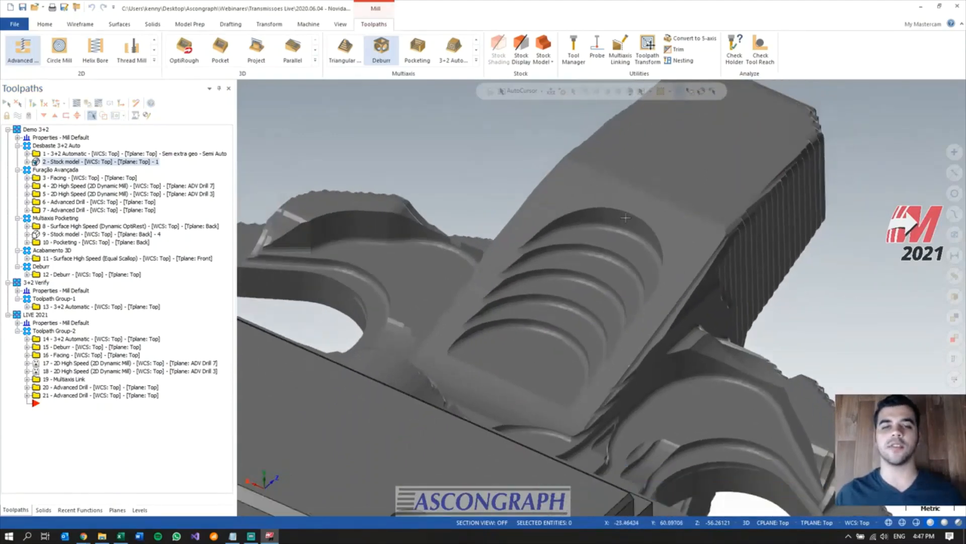
{"action": "left_click", "coordinate": [58, 396]}
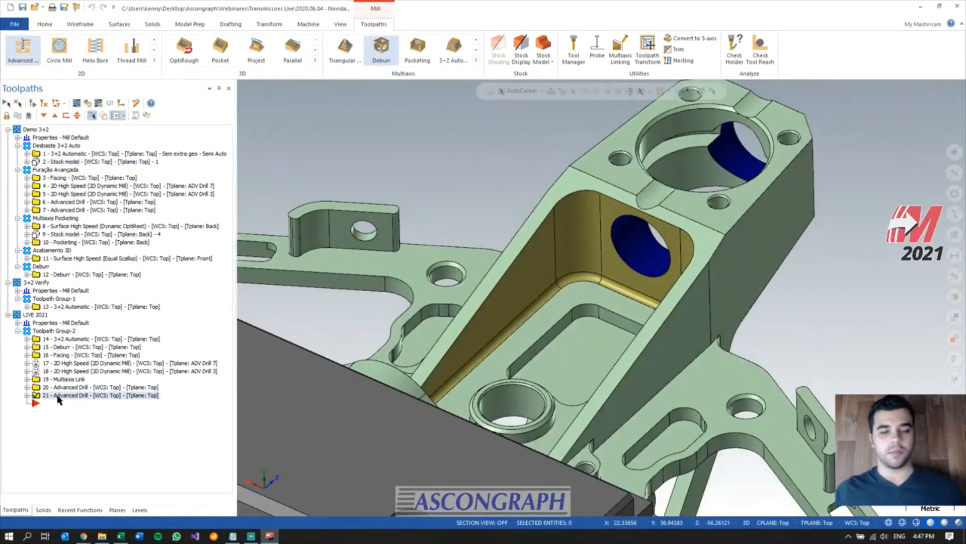
{"action": "left_click", "coordinate": [189, 57]}
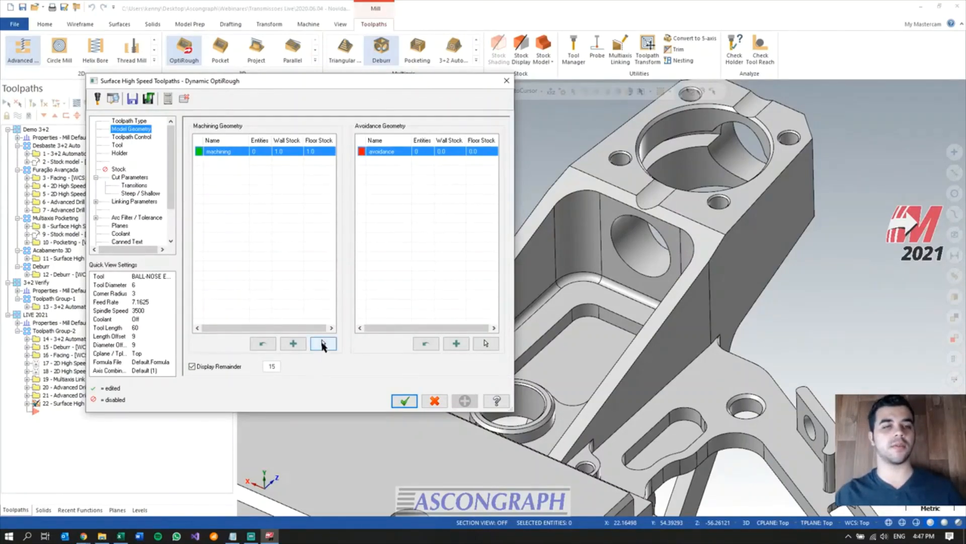
{"action": "key", "text": "Return"}
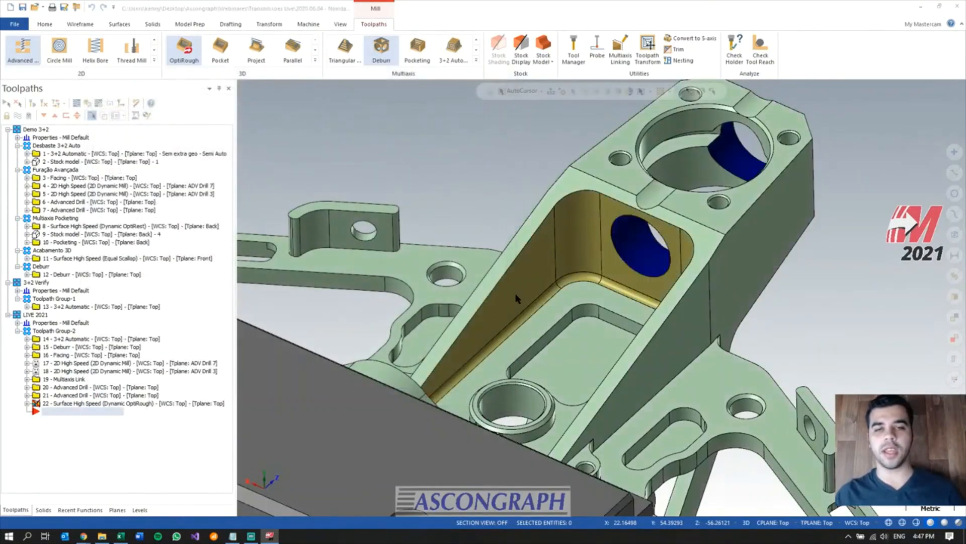
{"action": "left_click", "coordinate": [558, 294]}
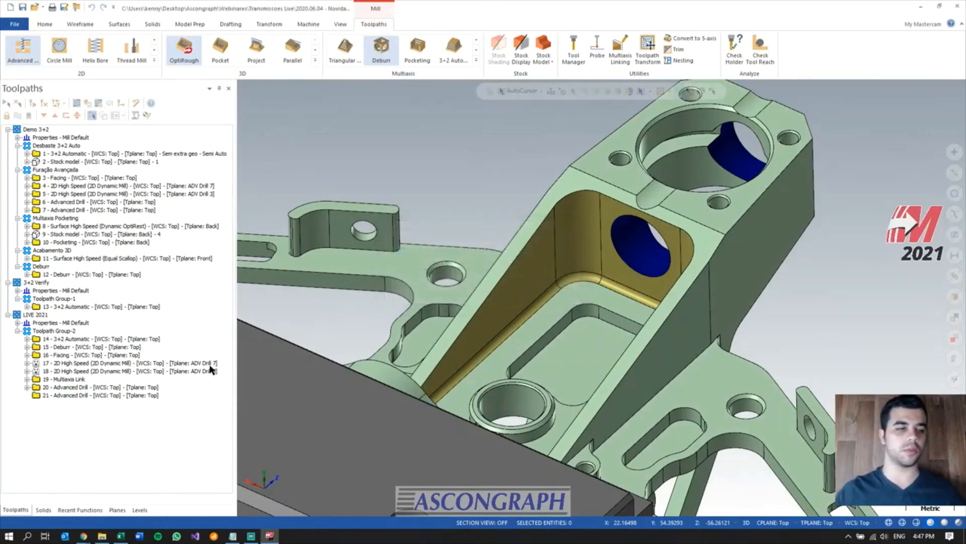
- Make level 100, Contencao, visible so the containment wireframe shows, and return to the toolpath list
{"action": "left_click", "coordinate": [140, 510]}
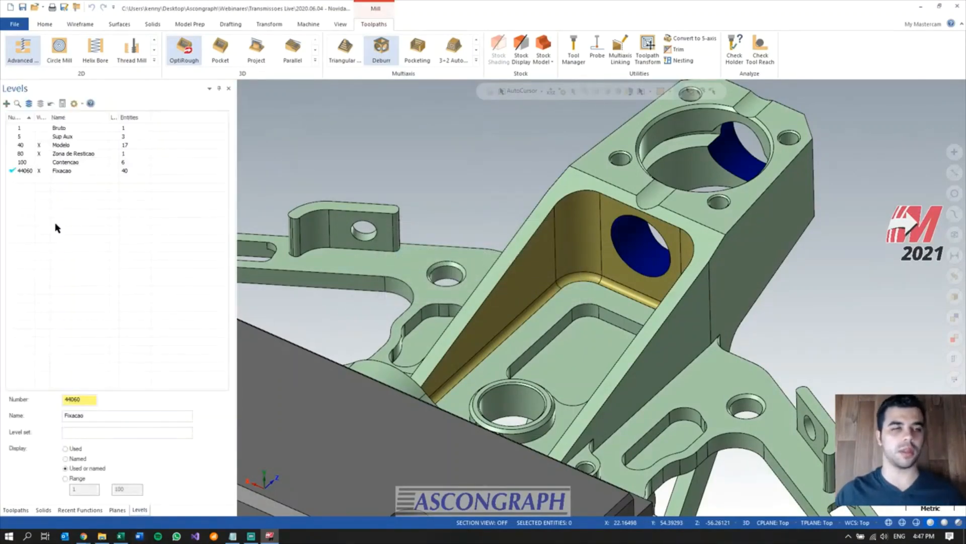
{"action": "left_click", "coordinate": [40, 162]}
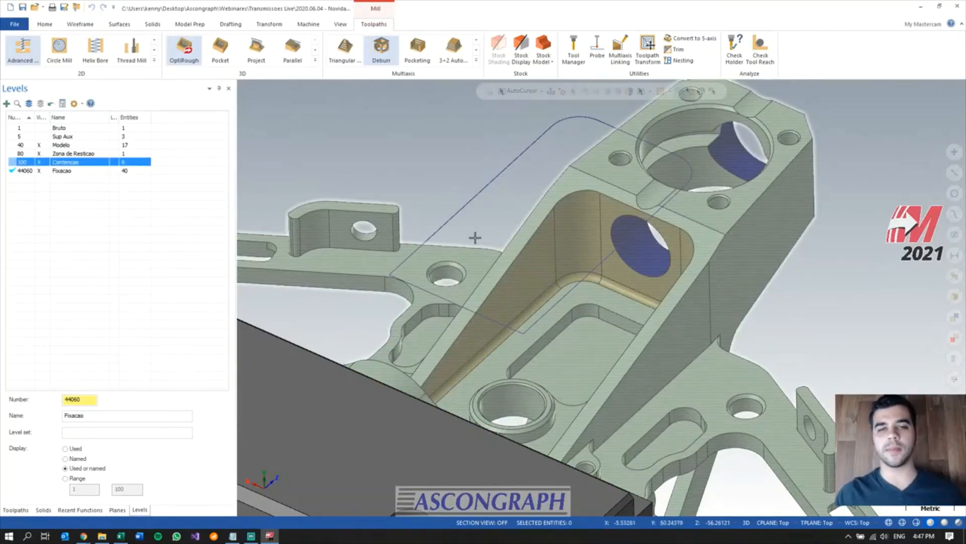
{"action": "left_click", "coordinate": [16, 510]}
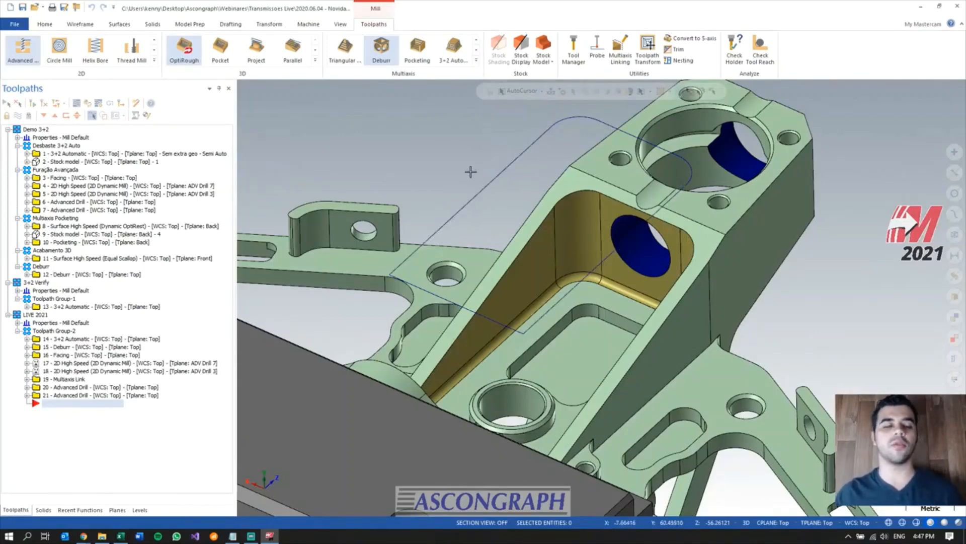
- Start a Dynamic OptiRough toolpath with 0.15 wall stock and 0 floor stock, using the entire part body as machining geometry
{"action": "left_click", "coordinate": [189, 62]}
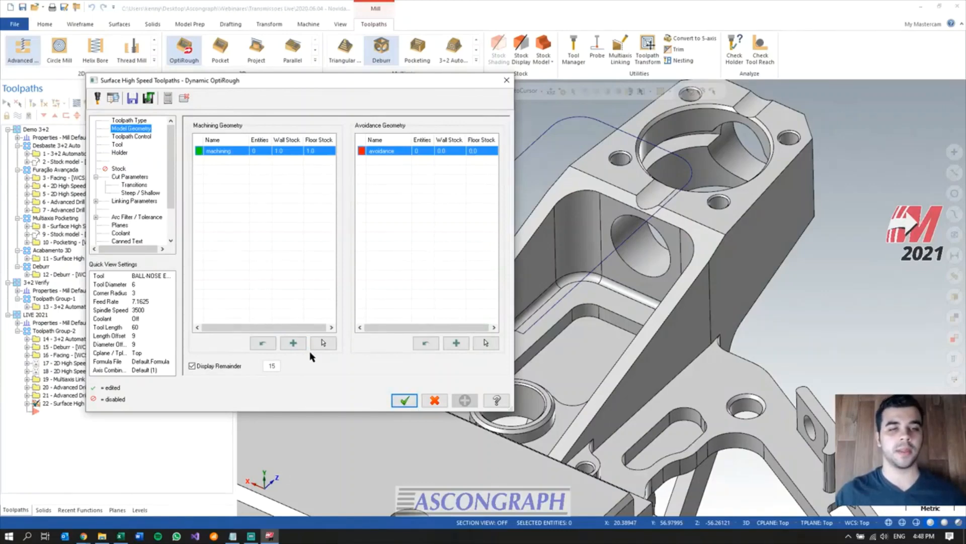
{"action": "left_click", "coordinate": [261, 342]}
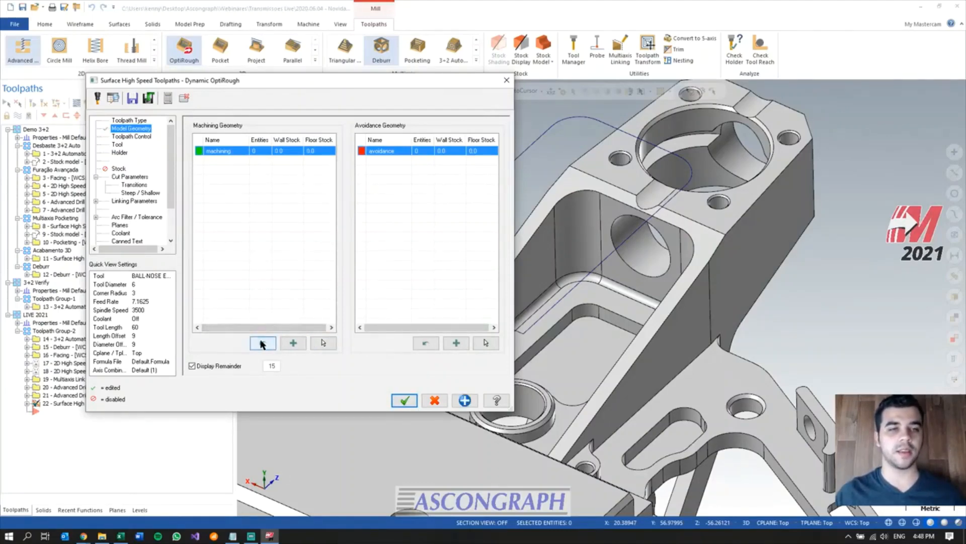
{"action": "double_click", "coordinate": [288, 151]}
{"action": "key", "text": "BackSpace"}
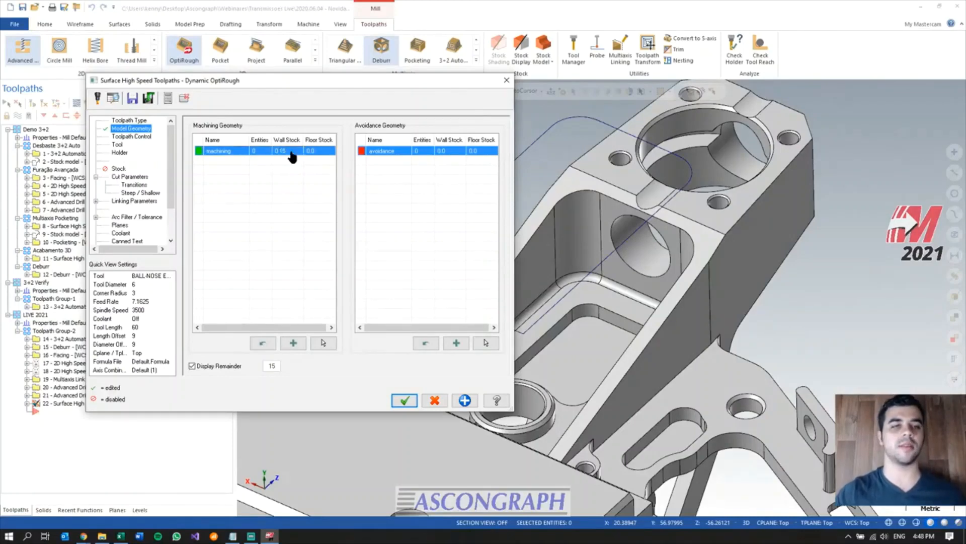
{"action": "left_click", "coordinate": [323, 343]}
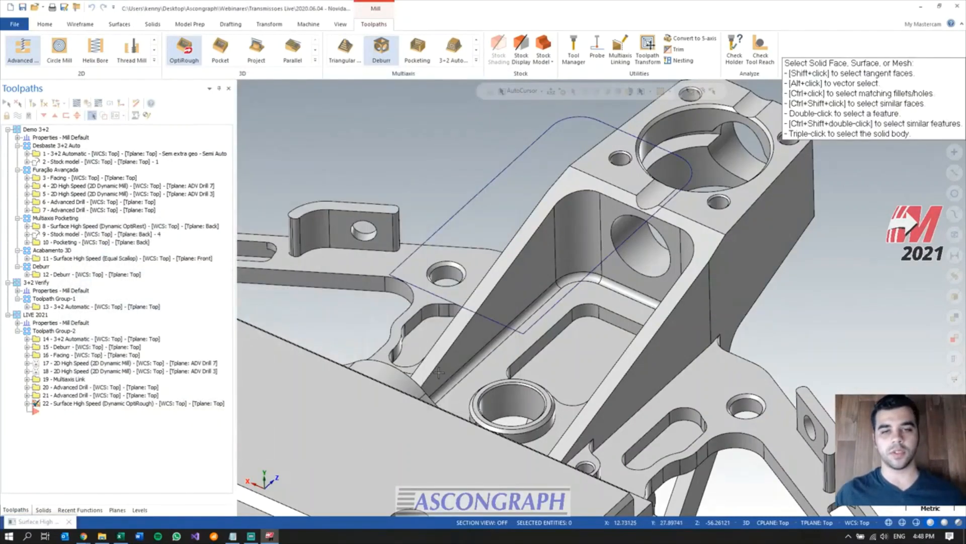
{"action": "triple_click", "coordinate": [565, 242]}
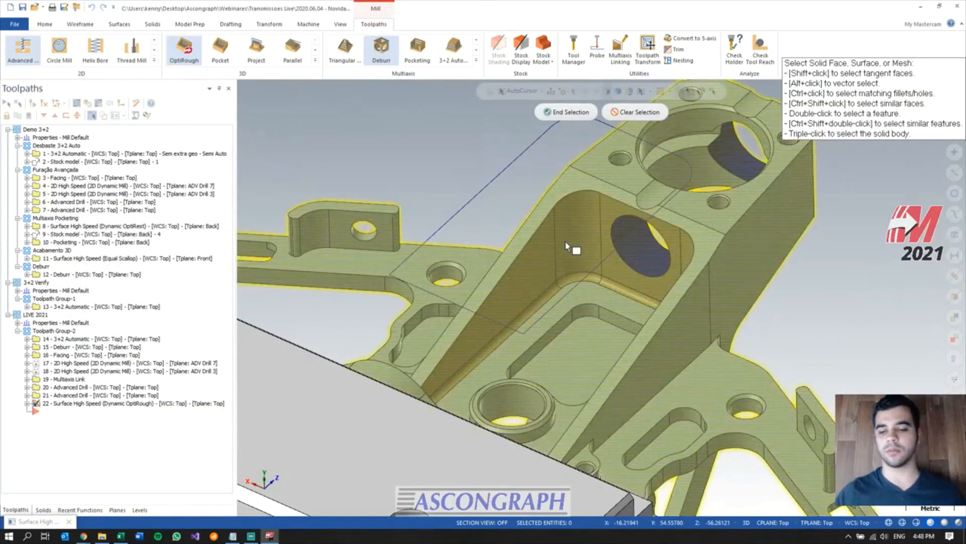
{"action": "key", "text": "Return"}
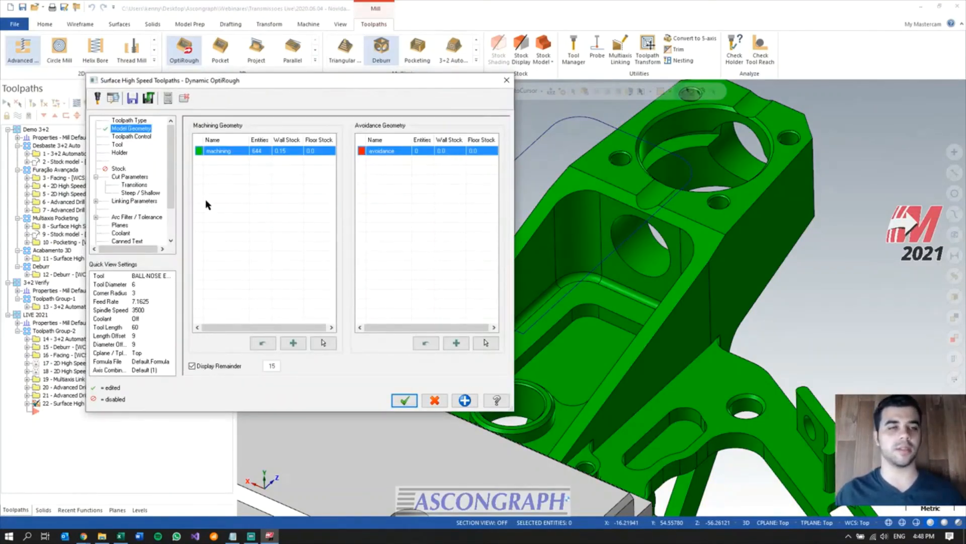
- Chain the blue wireframe outline over the pocket as containment boundary, using the Stay inside strategy and Inside compensation
{"action": "left_click", "coordinate": [135, 137]}
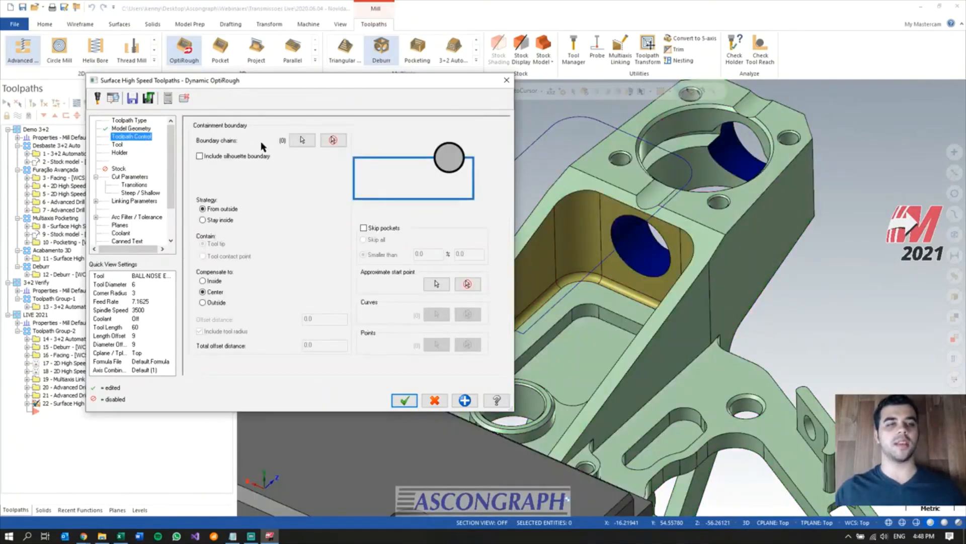
{"action": "left_click", "coordinate": [302, 139]}
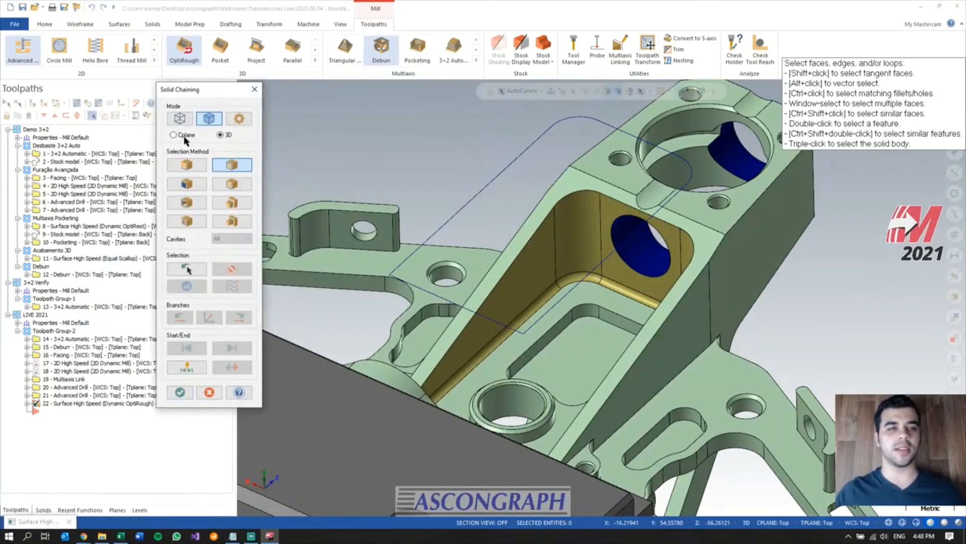
{"action": "left_click", "coordinate": [180, 119]}
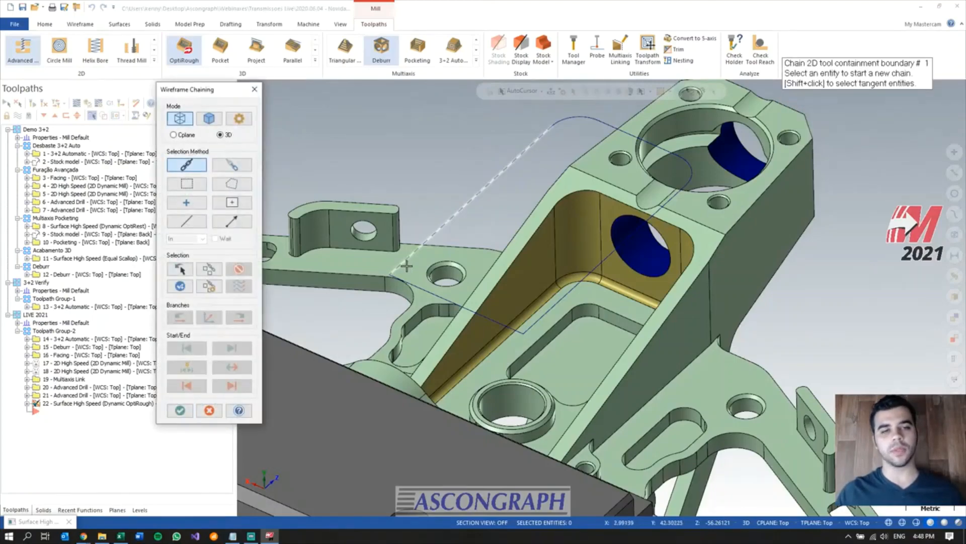
{"action": "middle_click_drag", "start_coordinate": [489, 354], "coordinate": [440, 278]}
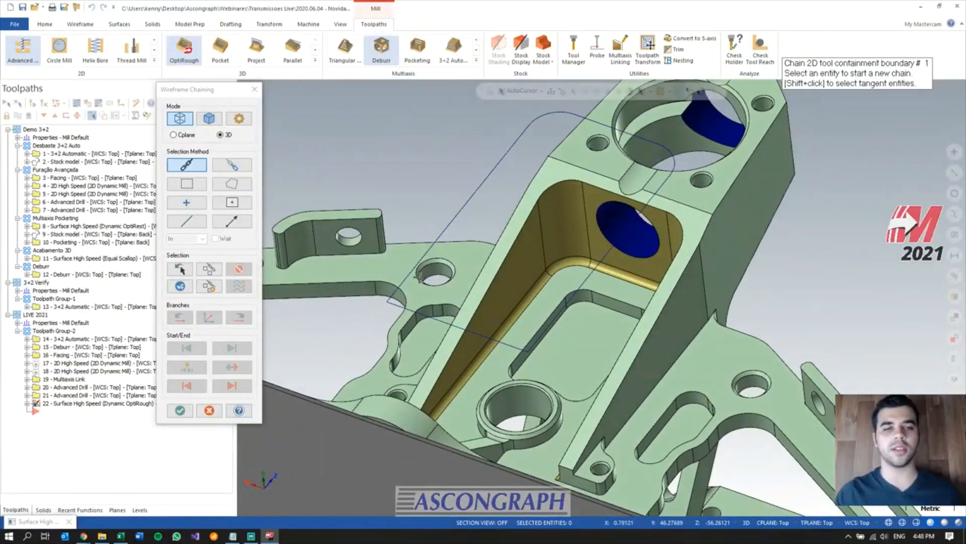
{"action": "left_click", "coordinate": [415, 273]}
{"action": "key", "text": "Return"}
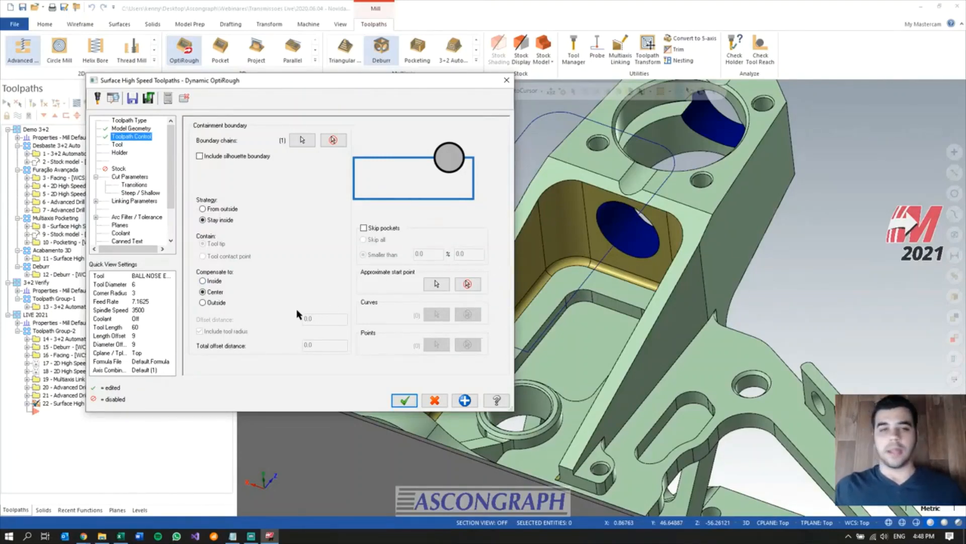
{"action": "left_click", "coordinate": [203, 280]}
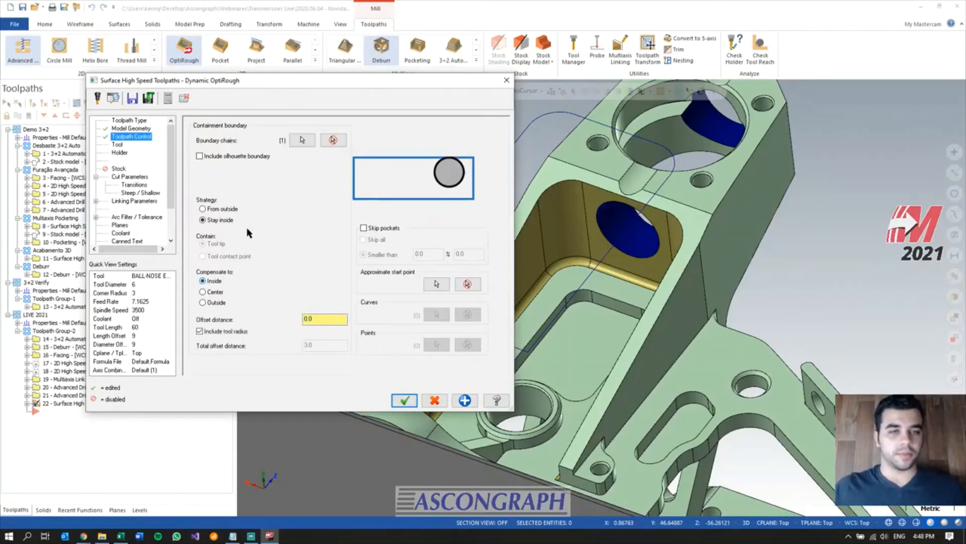
- Choose tool 5, the 3.0 bull endmill, and compute rest material from one other operation, stock model operation 2
{"action": "left_click", "coordinate": [117, 145]}
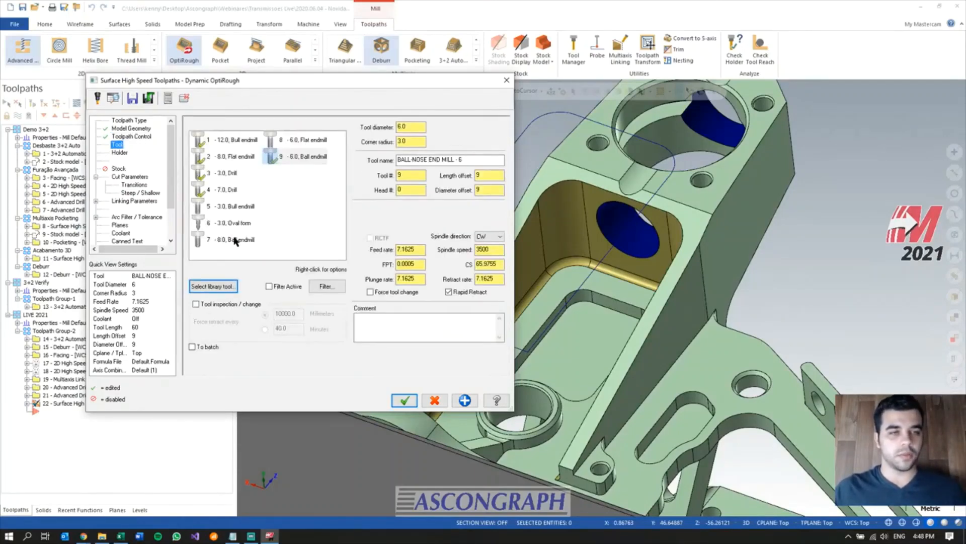
{"action": "left_click", "coordinate": [233, 210]}
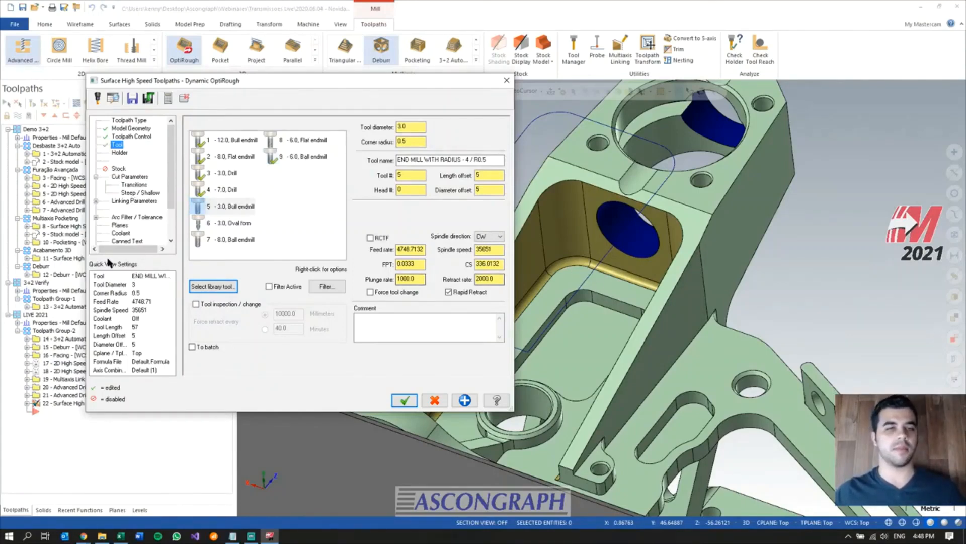
{"action": "left_click", "coordinate": [121, 170]}
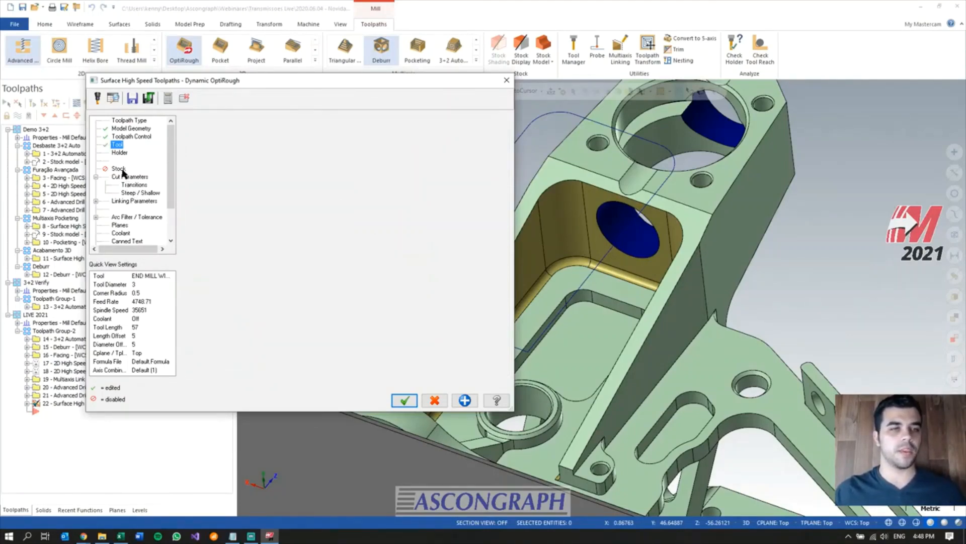
{"action": "left_click", "coordinate": [196, 126]}
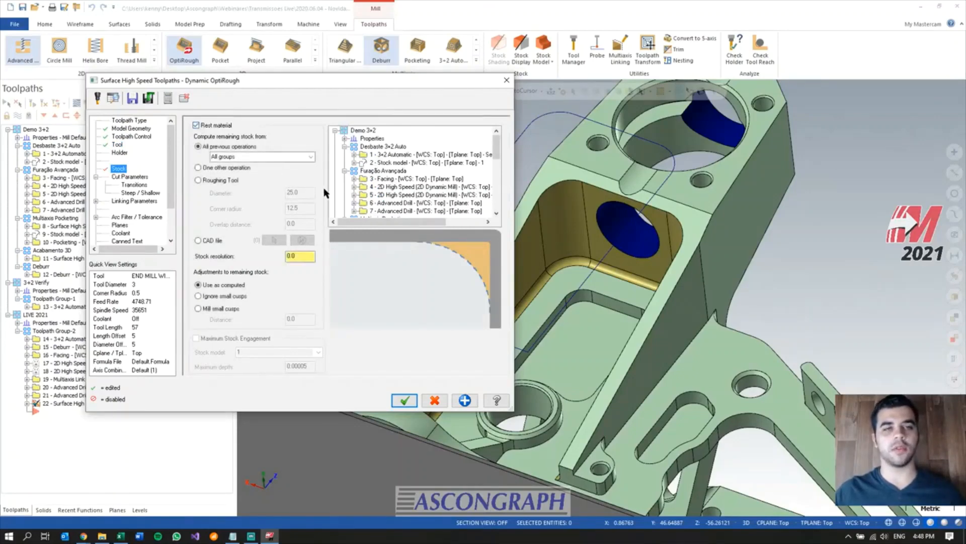
{"action": "left_click", "coordinate": [225, 169]}
{"action": "left_click", "coordinate": [391, 163]}
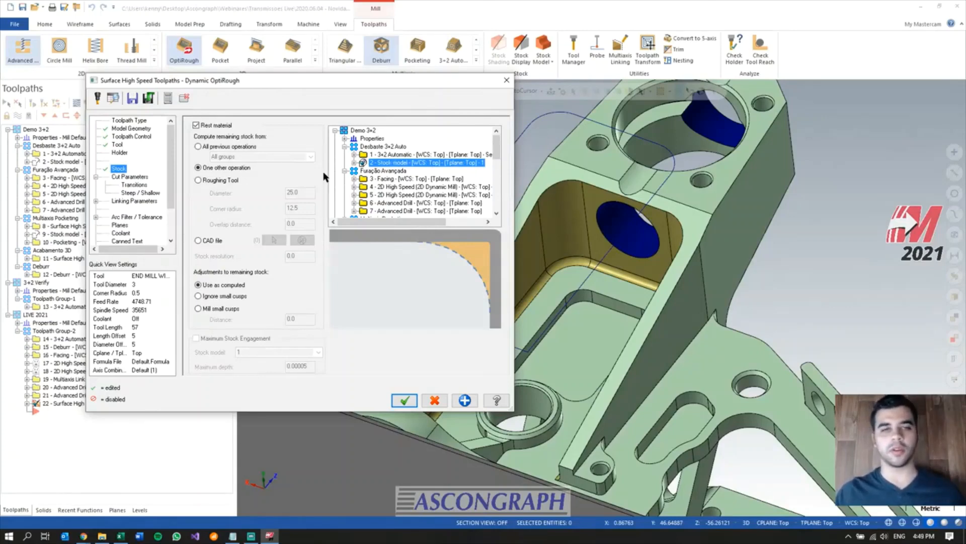
- Set the cut parameters to a 20% stepover and a 2.5% minimum toolpath radius
{"action": "left_click", "coordinate": [129, 176]}
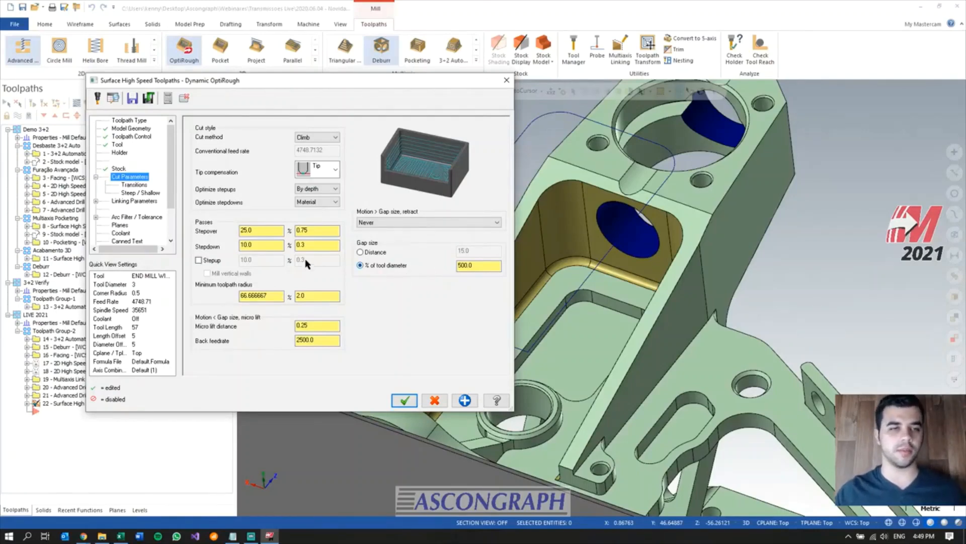
{"action": "left_click_drag", "start_coordinate": [272, 230], "coordinate": [203, 234]}
{"action": "type", "text": "20"}
{"action": "key", "text": "Tab"}
{"action": "left_click_drag", "start_coordinate": [269, 297], "coordinate": [212, 294]}
{"action": "type", "text": "2.5"}
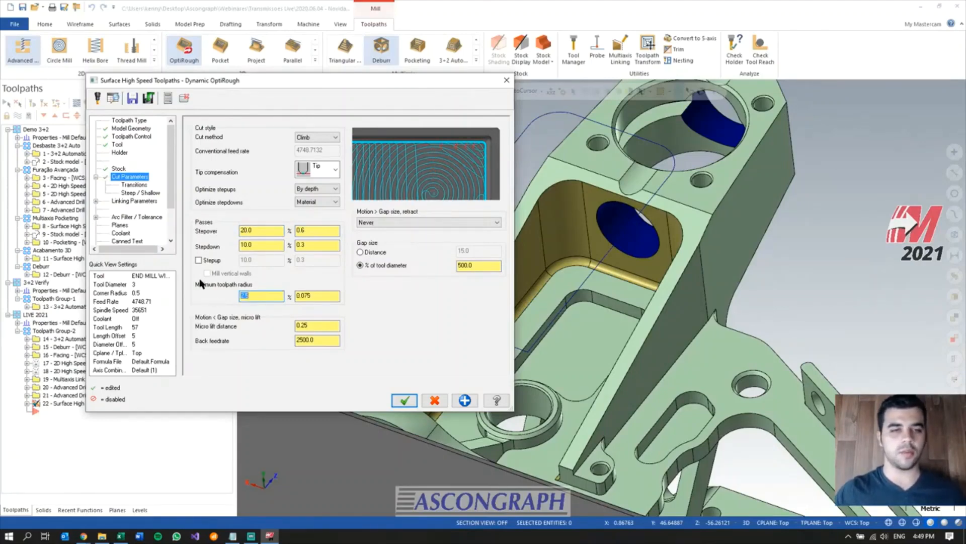
- Enable the maximum Z depth limit and take its value, about -27.135, from a point picked on the part
{"action": "left_click", "coordinate": [140, 194]}
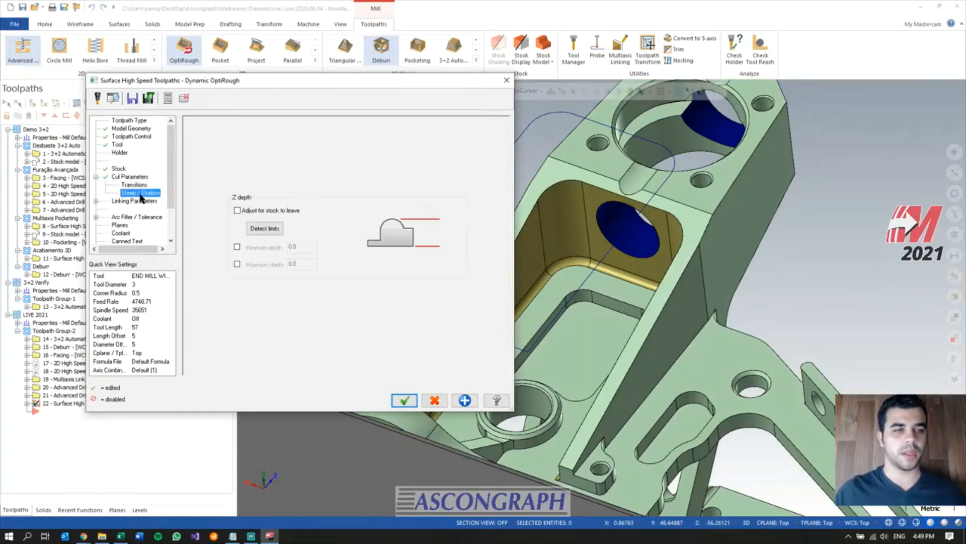
{"action": "left_click", "coordinate": [237, 265]}
{"action": "left_click_drag", "start_coordinate": [301, 263], "coordinate": [285, 268]}
{"action": "type", "text": "z"}
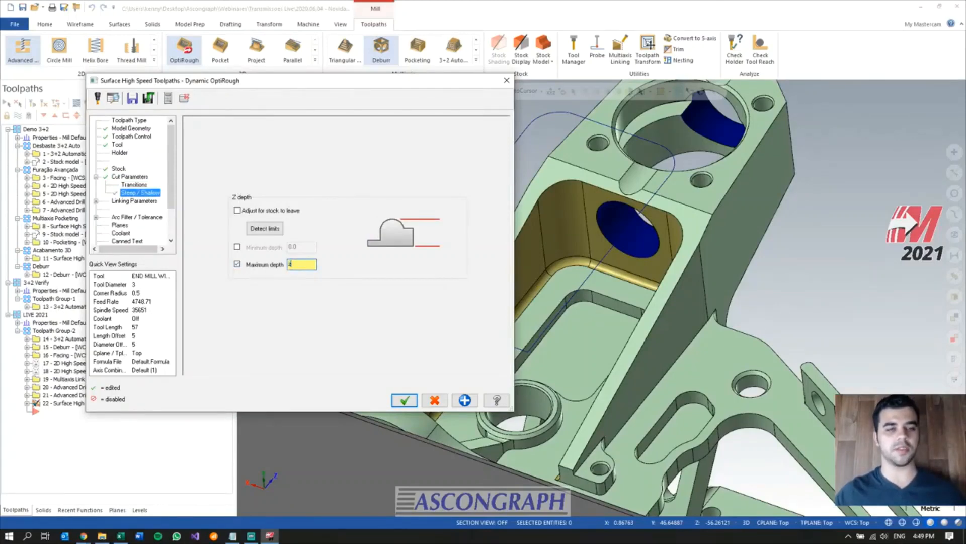
{"action": "key", "text": "Return"}
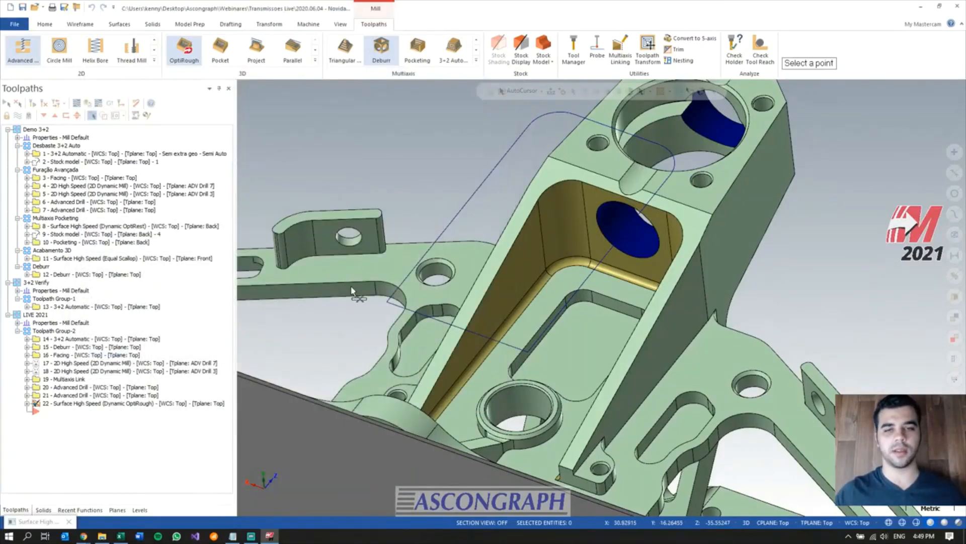
{"action": "left_click", "coordinate": [566, 301]}
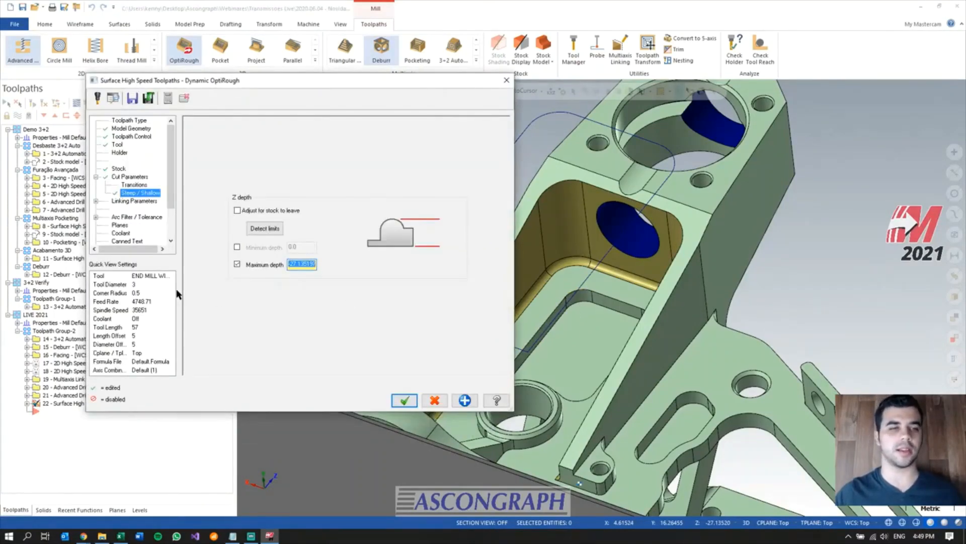
- Finish the Dynamic OptiRough setup with the default linking parameters and keep the operation in Toolpath Group-2
{"action": "left_click", "coordinate": [134, 201]}
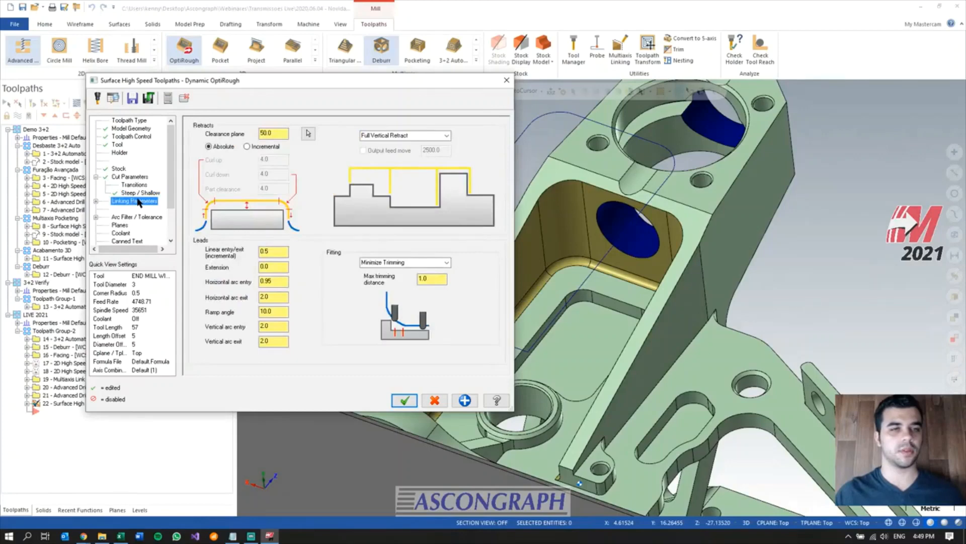
{"action": "left_click", "coordinate": [404, 400]}
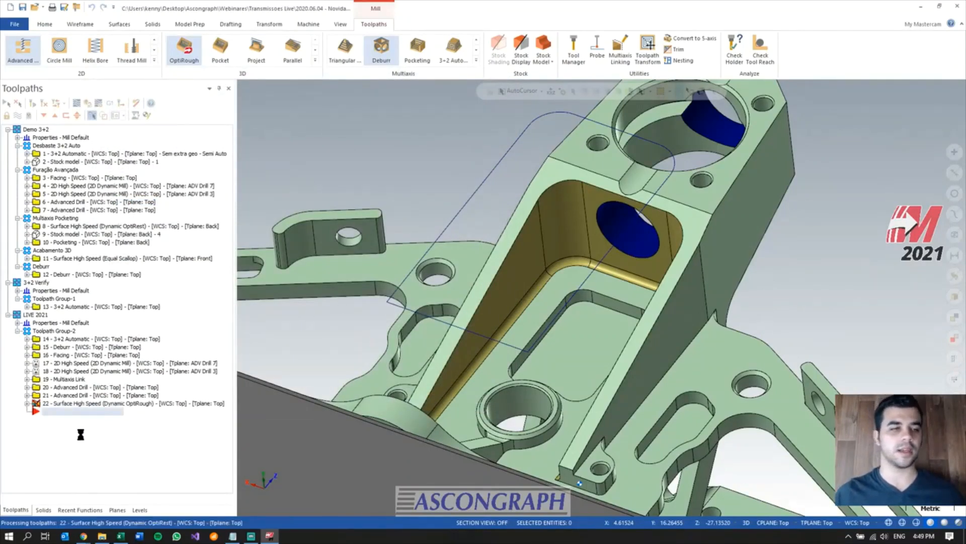
{"action": "left_click", "coordinate": [557, 298]}
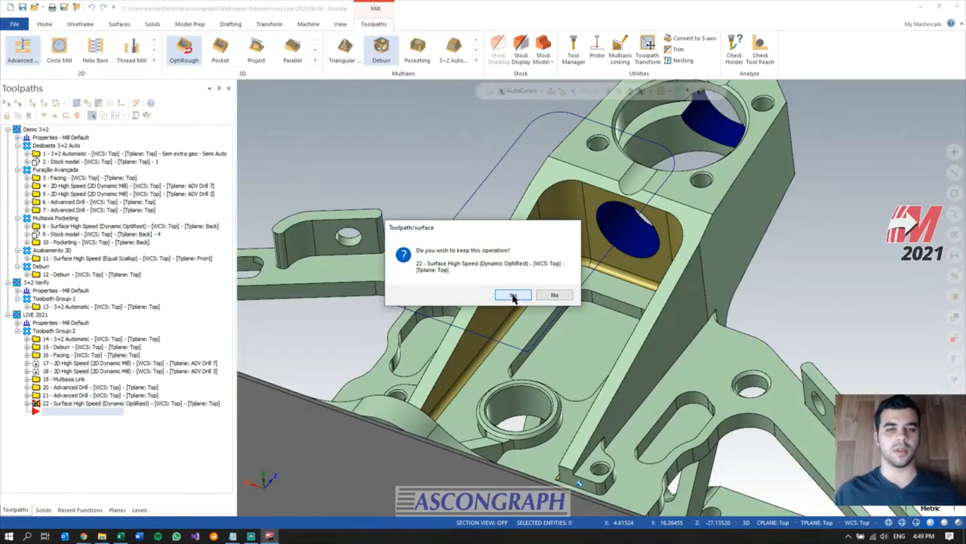
{"action": "left_click", "coordinate": [513, 295]}
- Set the tool plane of operation 22 to Back and copy it to the construction plane
{"action": "left_click", "coordinate": [26, 403]}
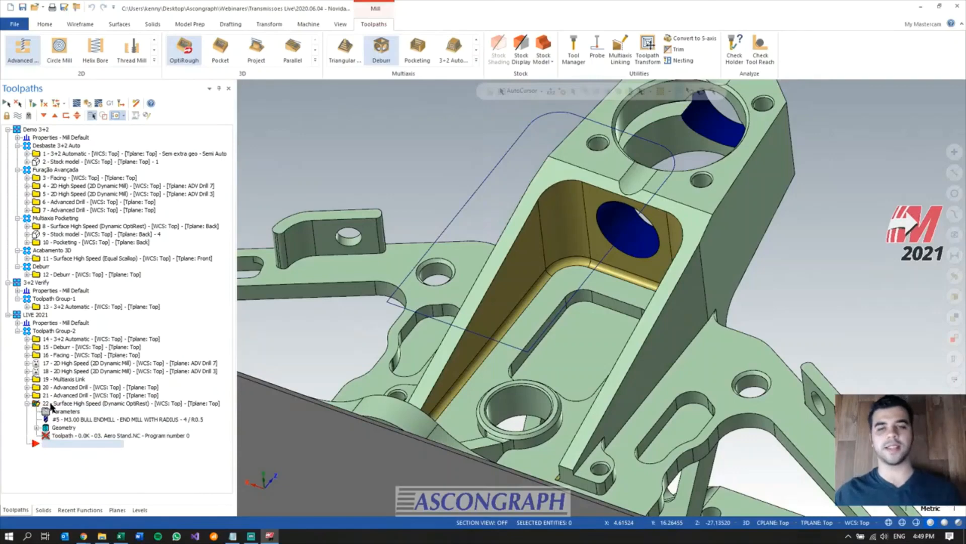
{"action": "left_click", "coordinate": [56, 405]}
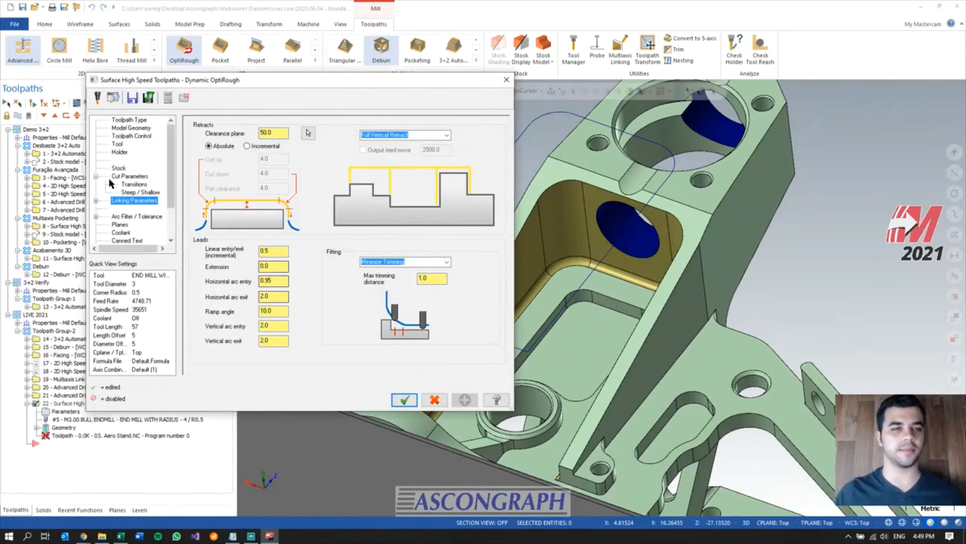
{"action": "left_click", "coordinate": [121, 225]}
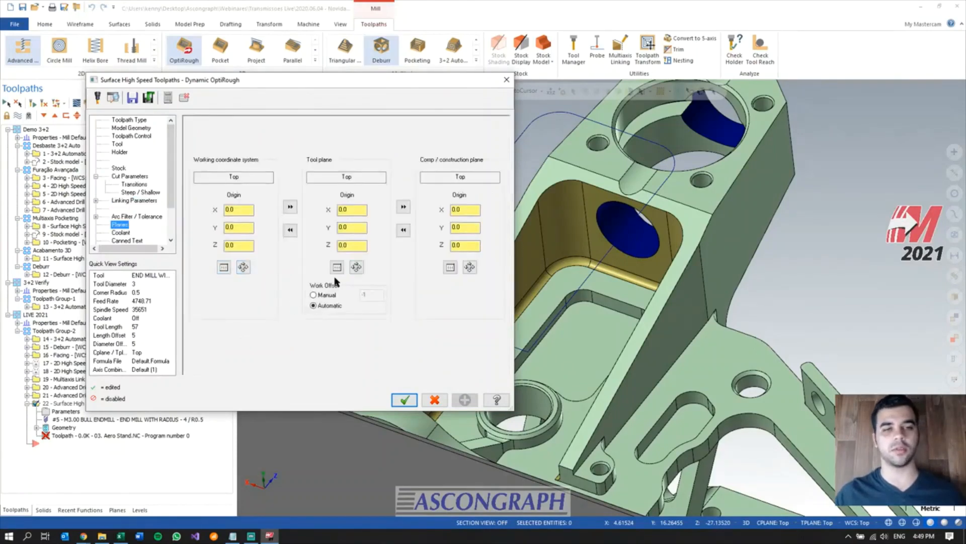
{"action": "left_click", "coordinate": [337, 267]}
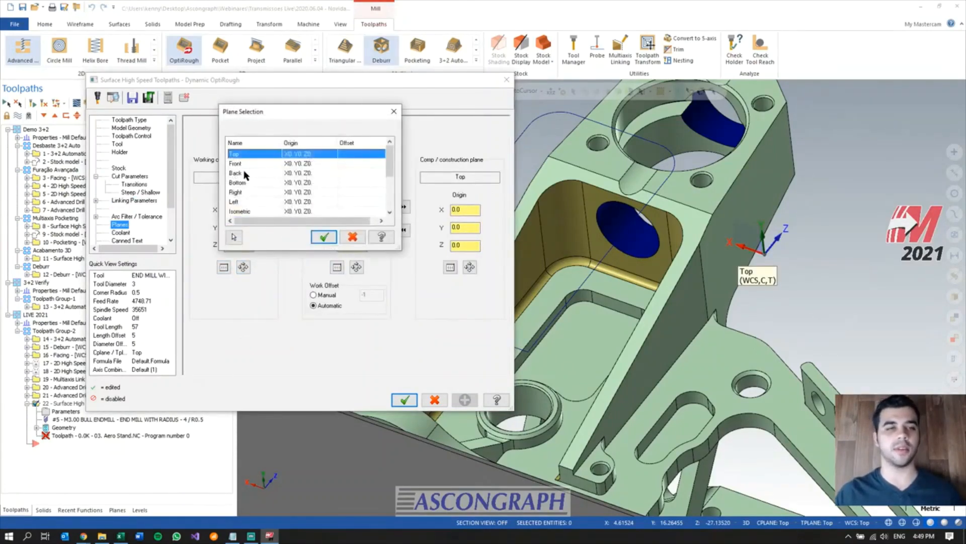
{"action": "left_click", "coordinate": [245, 173]}
{"action": "left_click", "coordinate": [324, 237]}
{"action": "left_click", "coordinate": [403, 207]}
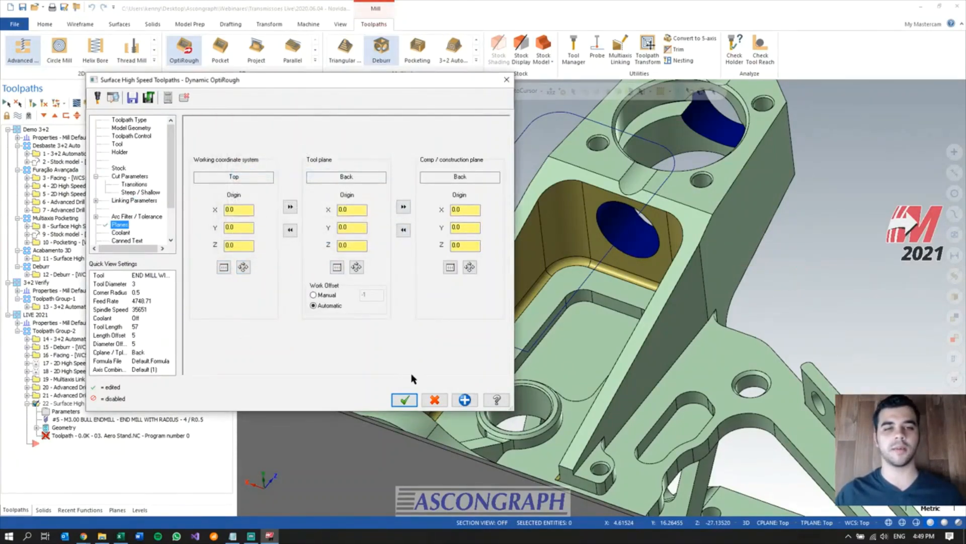
{"action": "left_click", "coordinate": [403, 400]}
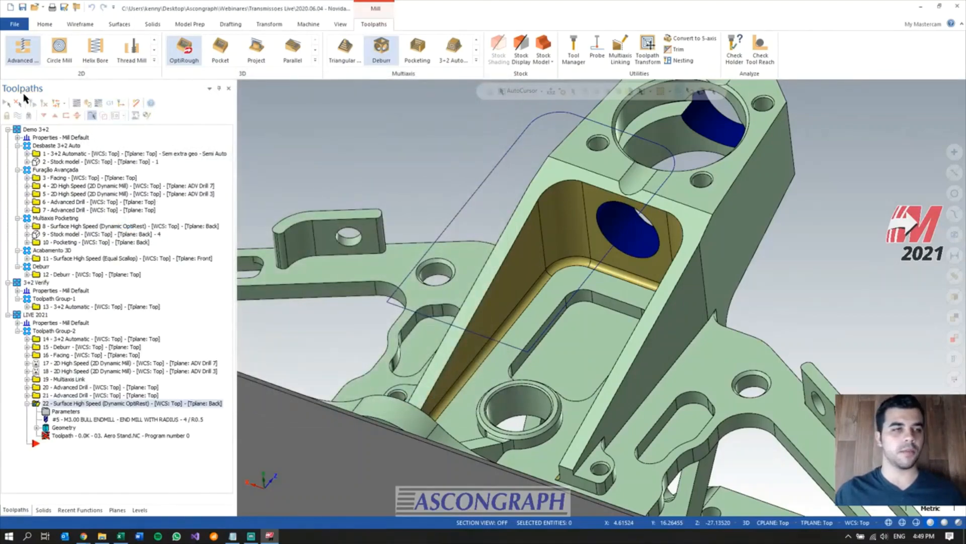
- Regenerate the OptiRough toolpath and stop its calculation in the Multi-Threading Manager
{"action": "left_click", "coordinate": [33, 104]}
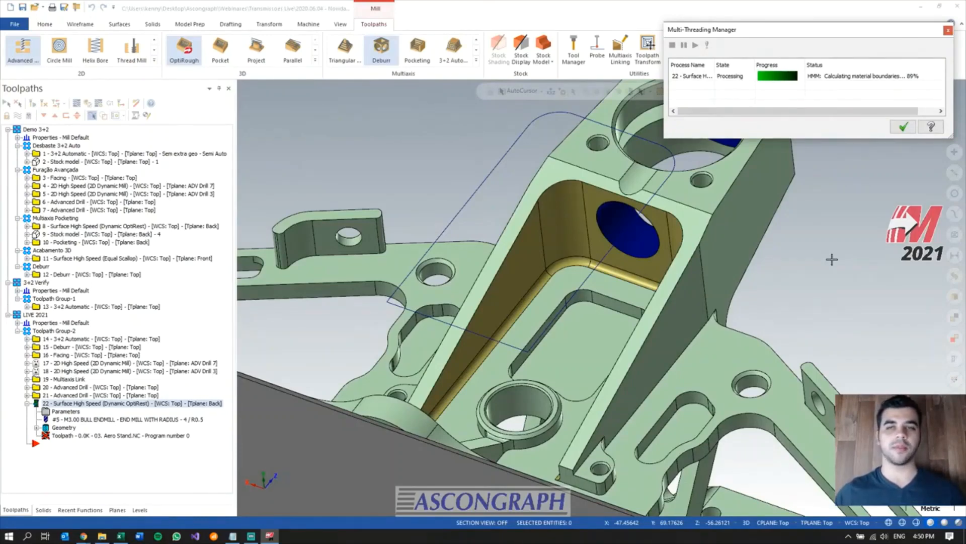
{"action": "middle_click_drag", "start_coordinate": [764, 200], "coordinate": [473, 293]}
{"action": "scroll", "coordinate": [455, 301], "scroll_direction": "up", "scroll_amount": 2}
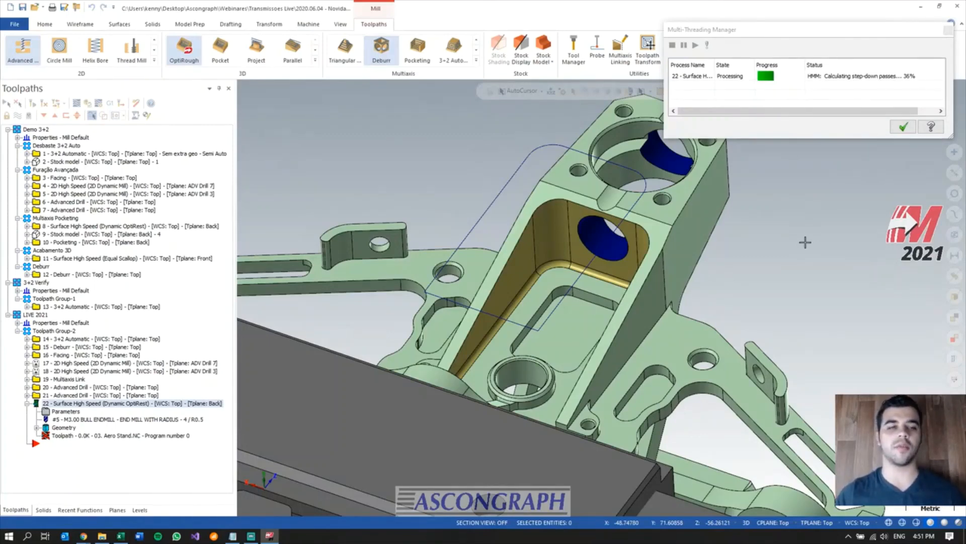
{"action": "left_click", "coordinate": [690, 75]}
{"action": "left_click", "coordinate": [673, 45]}
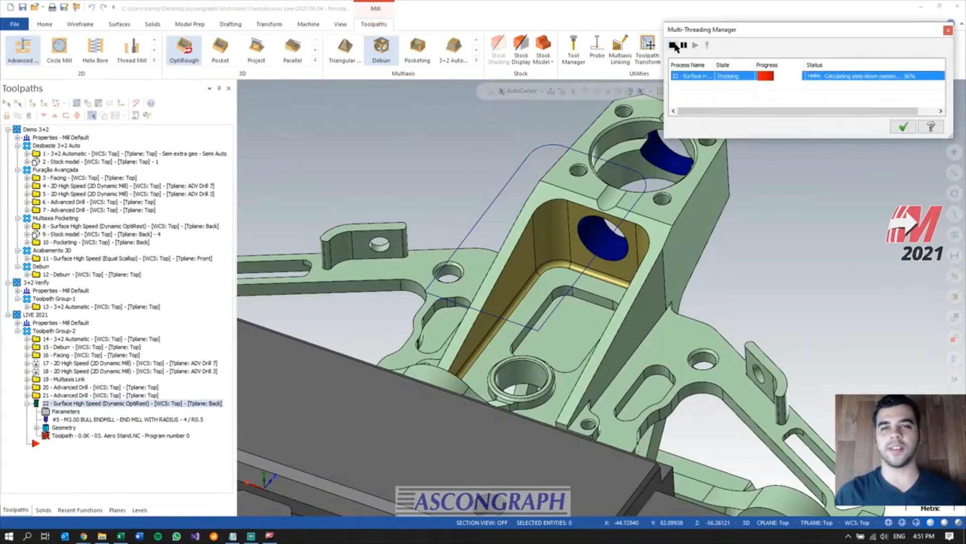
{"action": "left_click", "coordinate": [903, 126]}
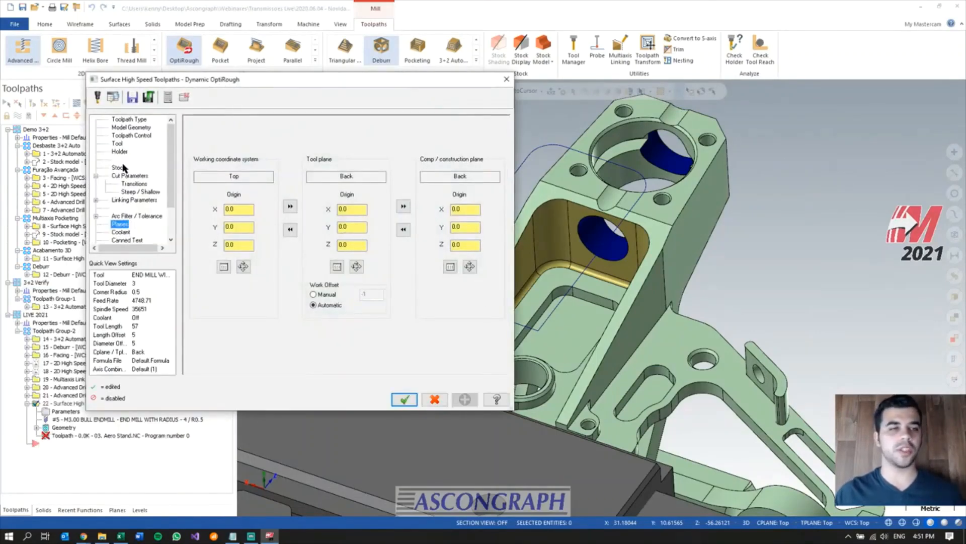
- Set the OptiRough cut parameters to a 100% stepdown with a 10% stepup enabled, and recalculate the toolpath
{"action": "left_click", "coordinate": [125, 175]}
{"action": "left_click", "coordinate": [260, 246]}
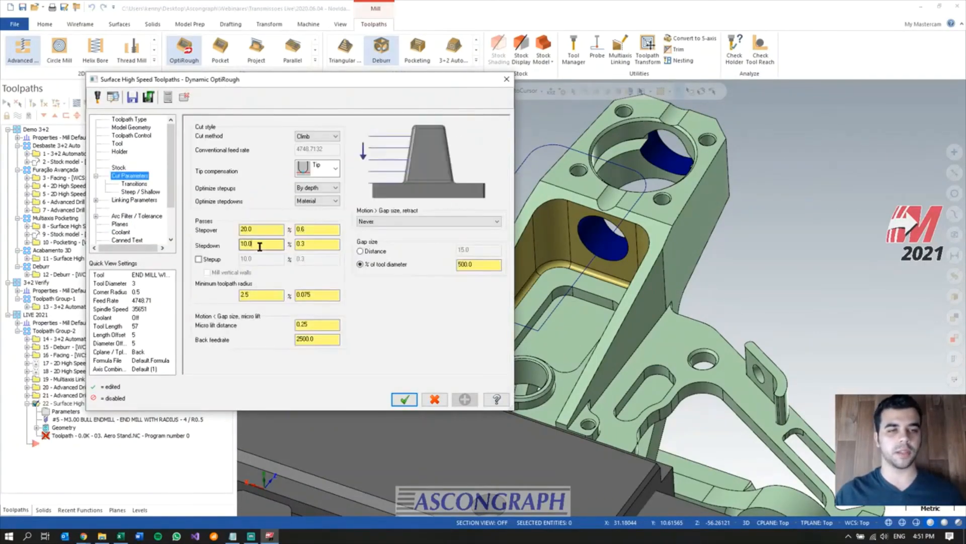
{"action": "left_click_drag", "start_coordinate": [261, 246], "coordinate": [201, 249]}
{"action": "type", "text": "100"}
{"action": "key", "text": "Return"}
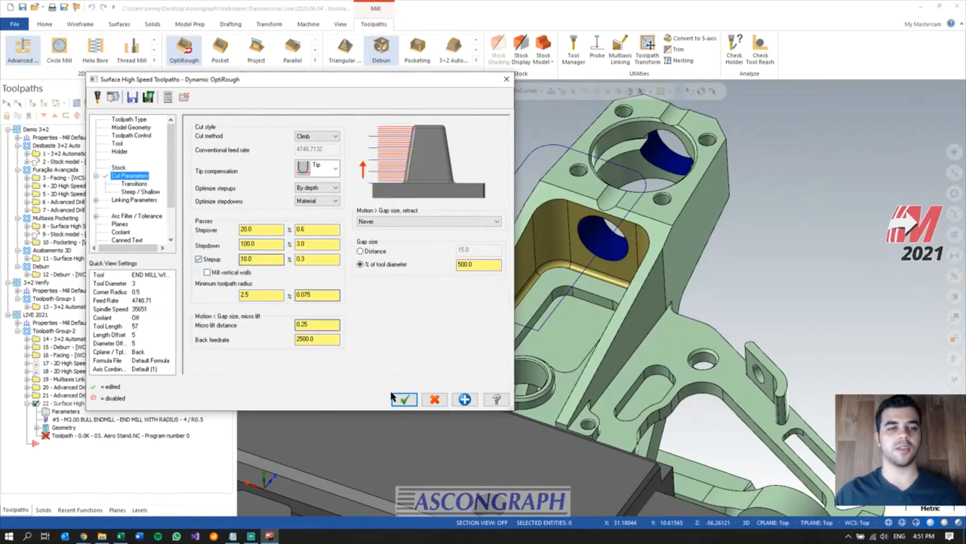
{"action": "left_click", "coordinate": [404, 400]}
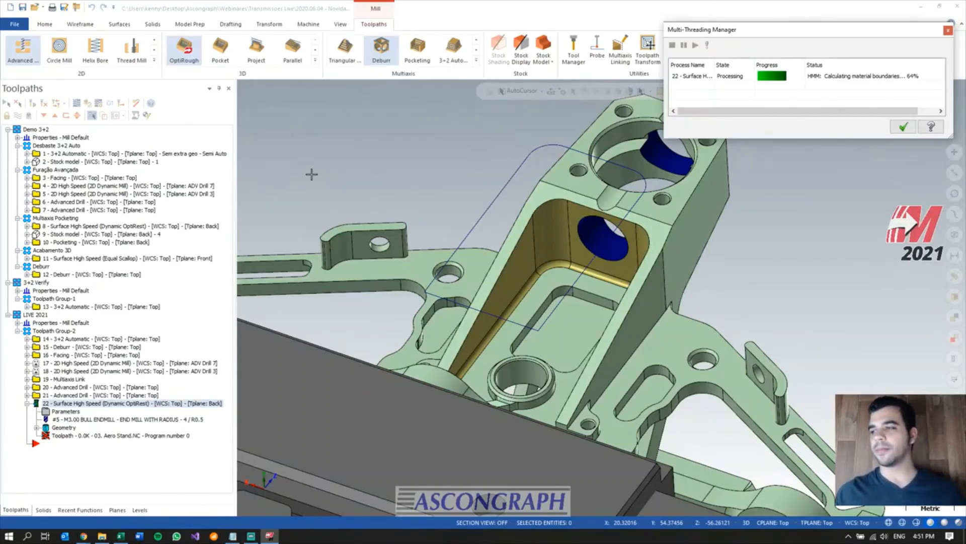
{"action": "left_click", "coordinate": [904, 127]}
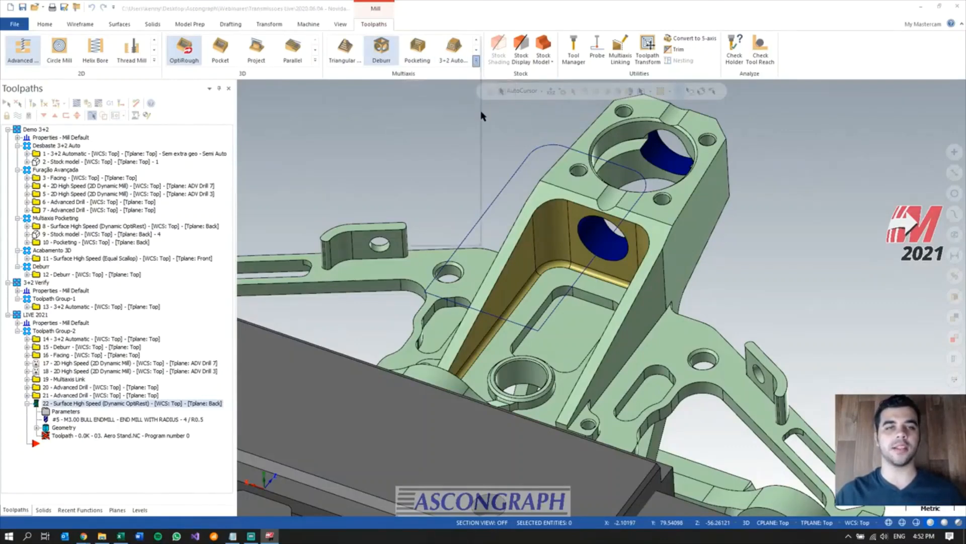
{"action": "left_click", "coordinate": [476, 61]}
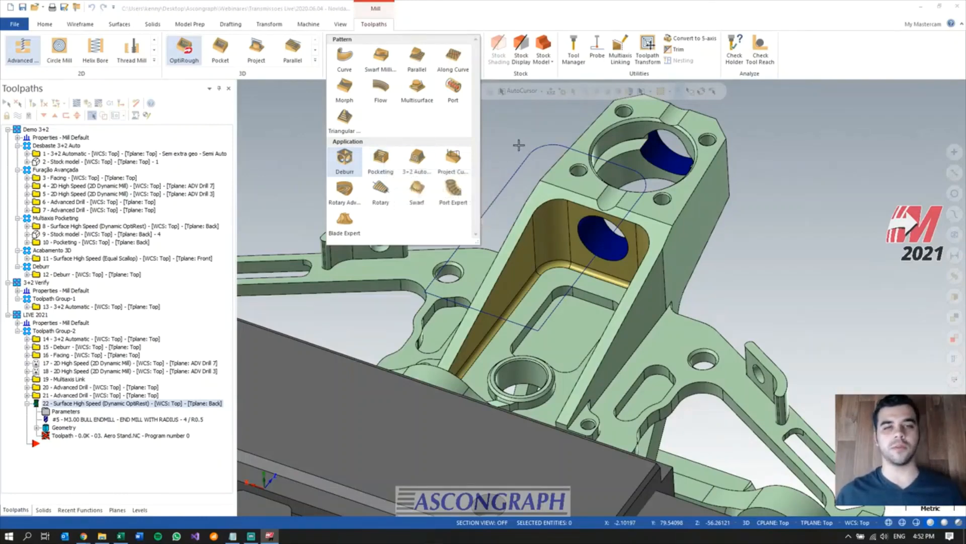
{"action": "left_click", "coordinate": [381, 164]}
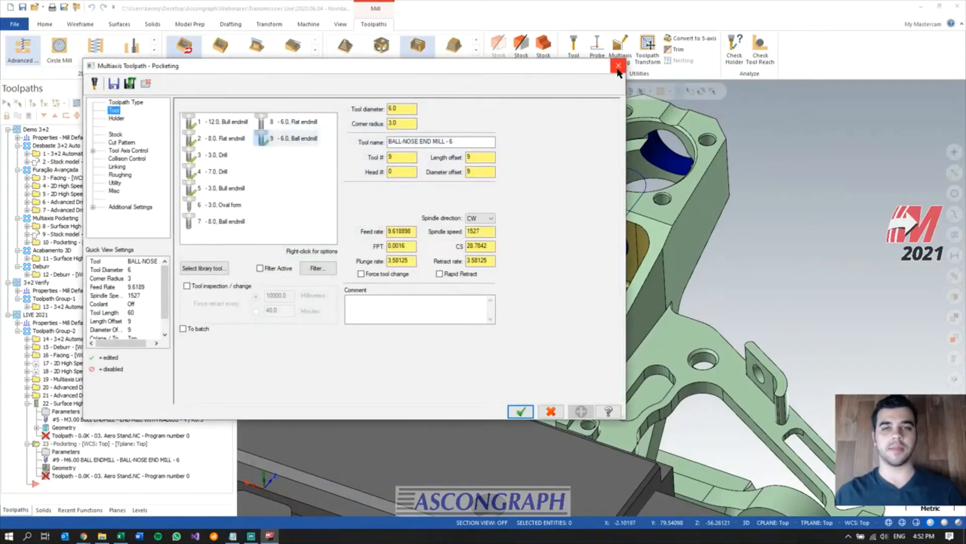
{"action": "left_click", "coordinate": [621, 66]}
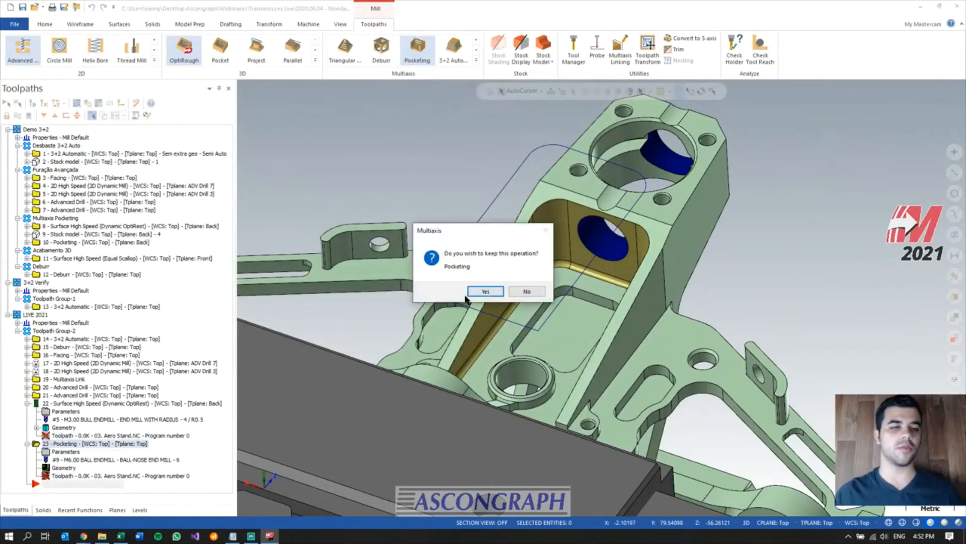
{"action": "left_click", "coordinate": [536, 297]}
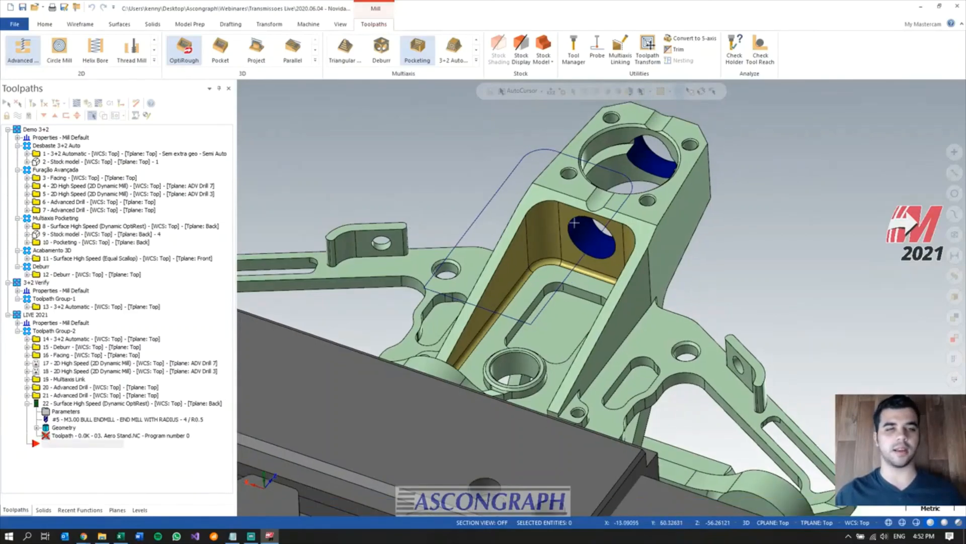
- Fill the round hole in the pocket's end wall with a surface using Fill Holes
{"action": "scroll", "coordinate": [630, 235], "scroll_direction": "up", "scroll_amount": 3}
{"action": "scroll", "coordinate": [630, 235], "scroll_direction": "up", "scroll_amount": 1}
{"action": "mouse_move", "coordinate": [630, 235]}
{"action": "middle_mouse_down"}
{"action": "mouse_move", "coordinate": [667, 246]}
{"action": "mouse_move", "coordinate": [657, 261]}
{"action": "mouse_move", "coordinate": [627, 223]}
{"action": "mouse_move", "coordinate": [644, 228]}
{"action": "middle_mouse_up"}
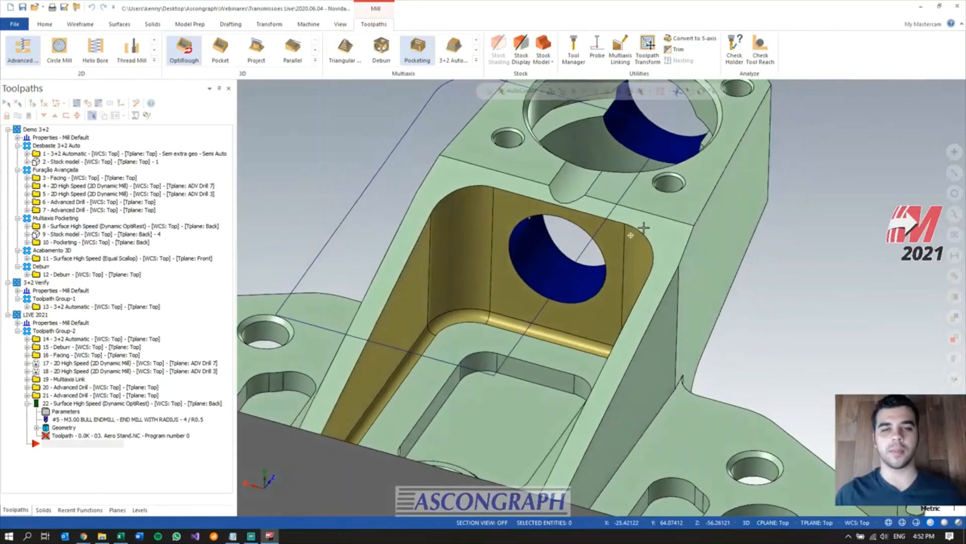
{"action": "middle_click_drag", "start_coordinate": [567, 229], "coordinate": [718, 237]}
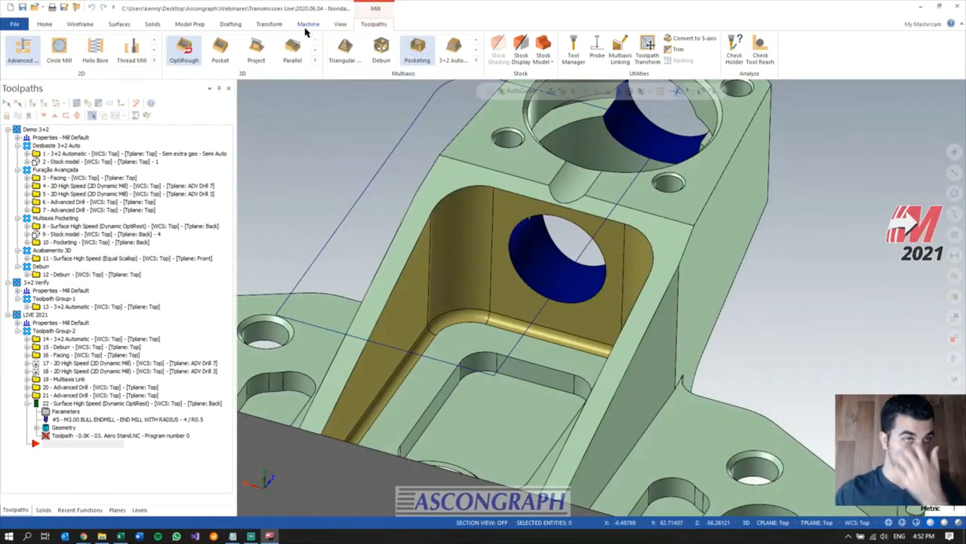
{"action": "left_click", "coordinate": [127, 23]}
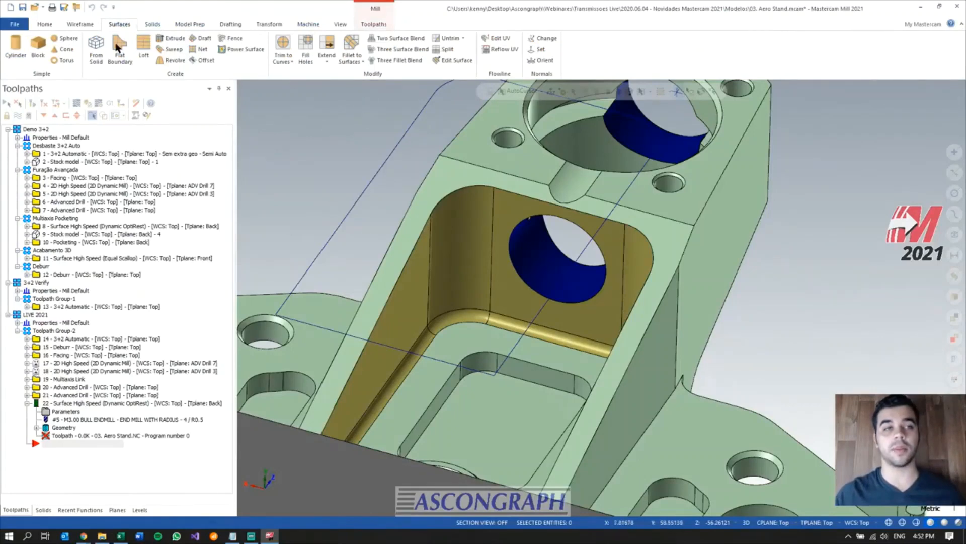
{"action": "left_click", "coordinate": [311, 47]}
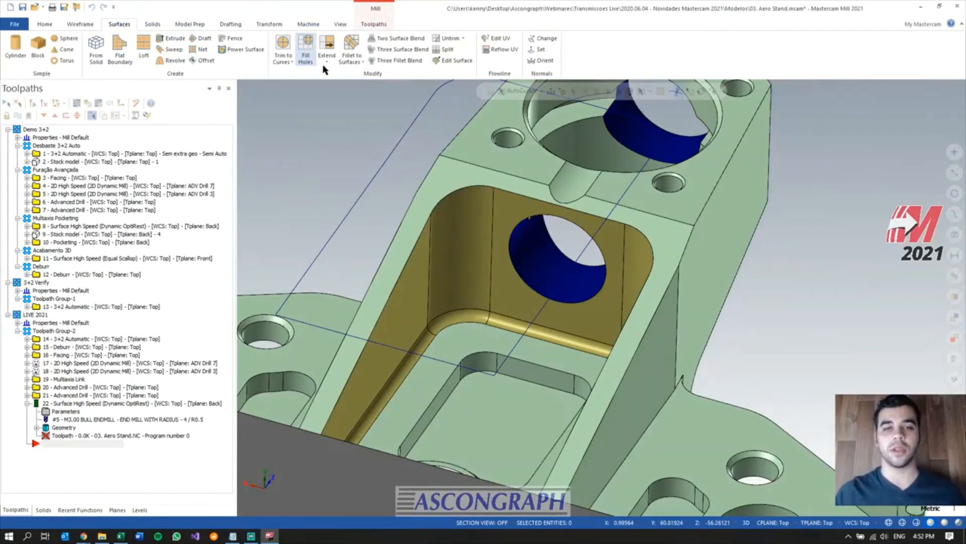
{"action": "left_click", "coordinate": [503, 216]}
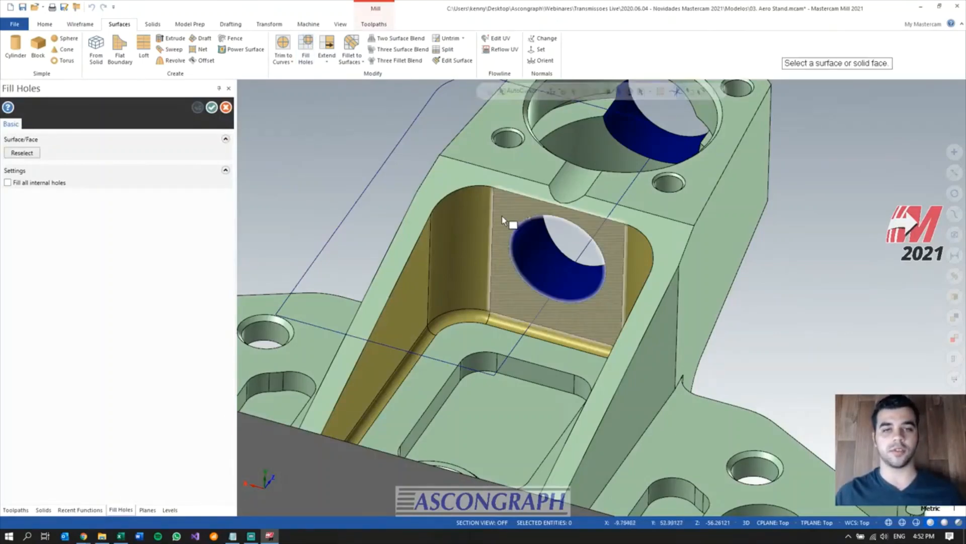
{"action": "left_click", "coordinate": [496, 241]}
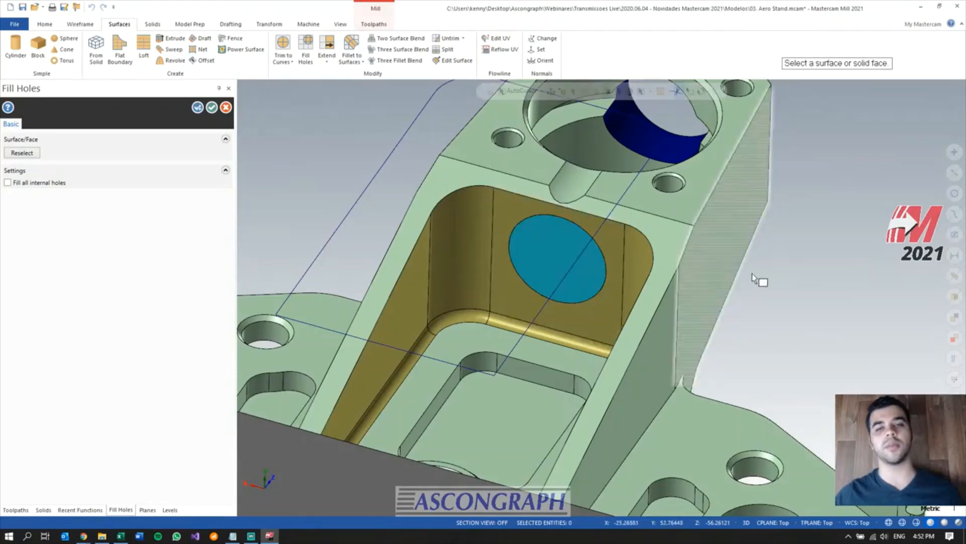
{"action": "mouse_move", "coordinate": [661, 217]}
{"action": "middle_mouse_down"}
{"action": "mouse_move", "coordinate": [641, 218]}
{"action": "mouse_move", "coordinate": [670, 213]}
{"action": "middle_mouse_up"}
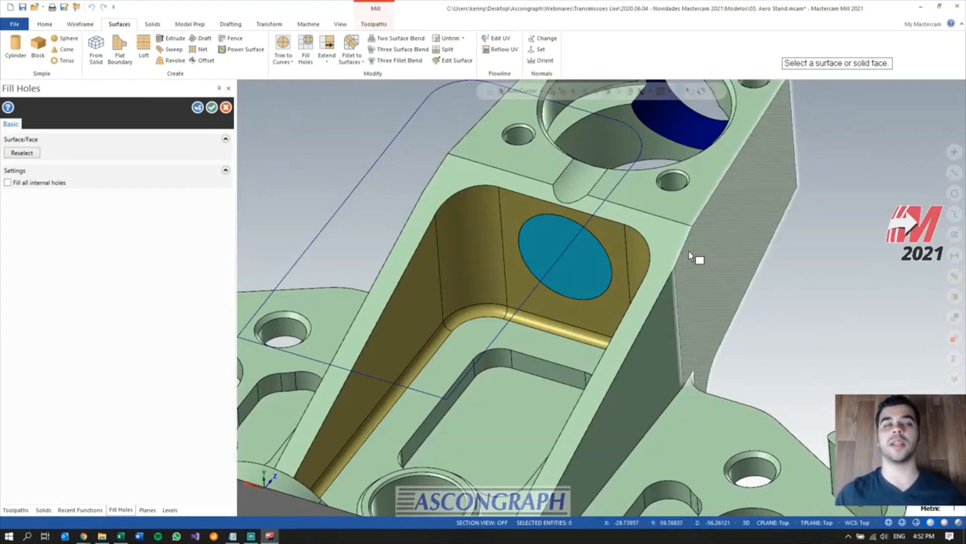
{"action": "left_click", "coordinate": [212, 108]}
- Start a multiaxis Pocketing toolpath and choose tool 6, the 3.0 Oval form
{"action": "mouse_move", "coordinate": [874, 245]}
{"action": "middle_mouse_down"}
{"action": "mouse_move", "coordinate": [717, 242]}
{"action": "mouse_move", "coordinate": [683, 192]}
{"action": "mouse_move", "coordinate": [677, 297]}
{"action": "mouse_move", "coordinate": [665, 290]}
{"action": "mouse_move", "coordinate": [672, 245]}
{"action": "middle_mouse_up"}
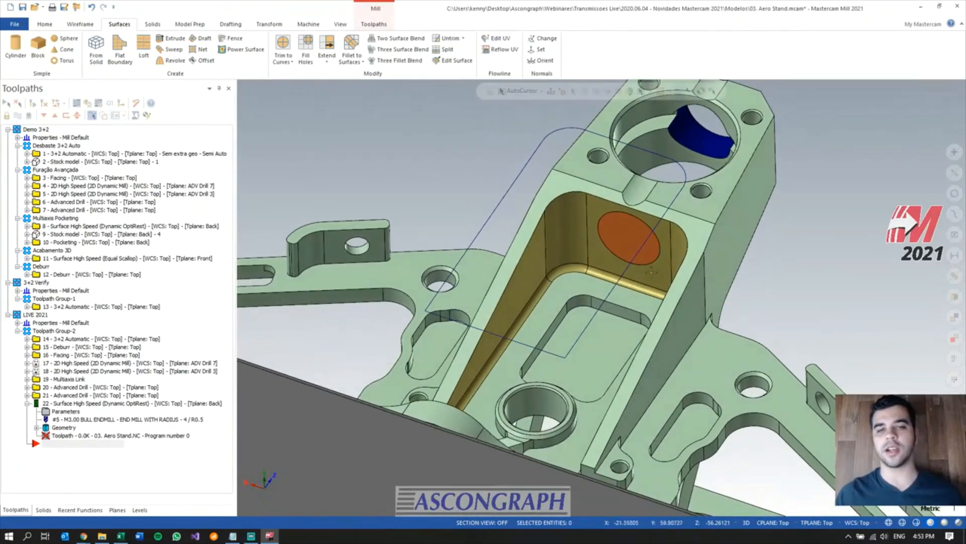
{"action": "scroll", "coordinate": [636, 255], "scroll_direction": "down", "scroll_amount": 2}
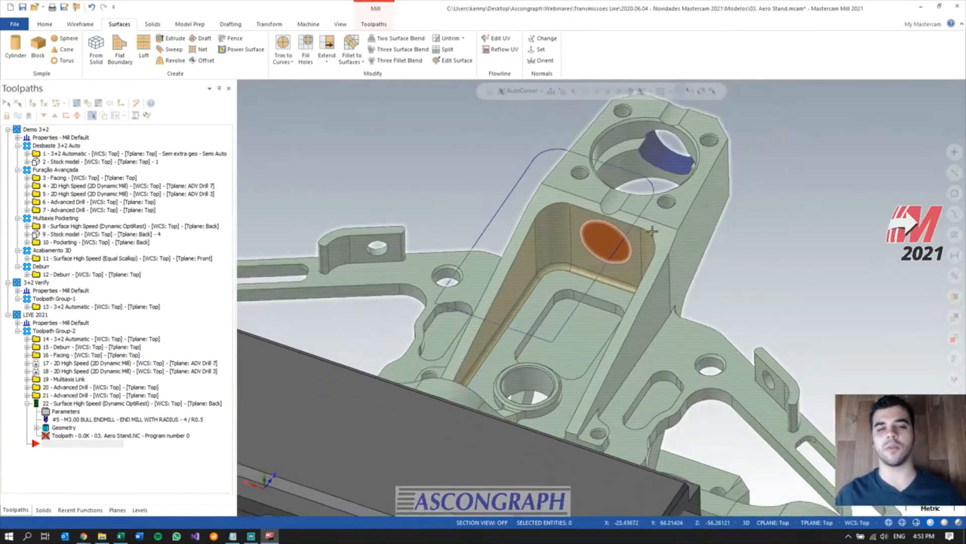
{"action": "scroll", "coordinate": [652, 233], "scroll_direction": "up", "scroll_amount": 3}
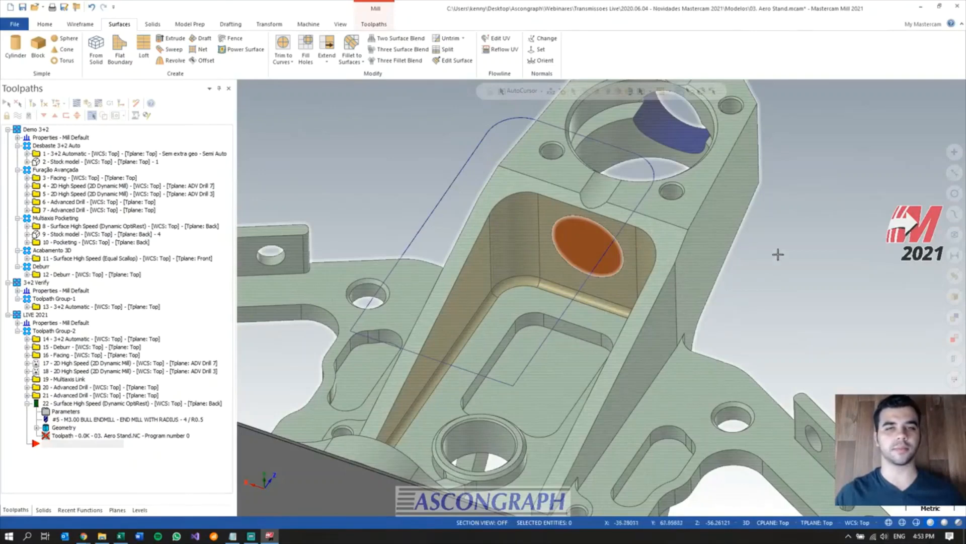
{"action": "left_click", "coordinate": [374, 24]}
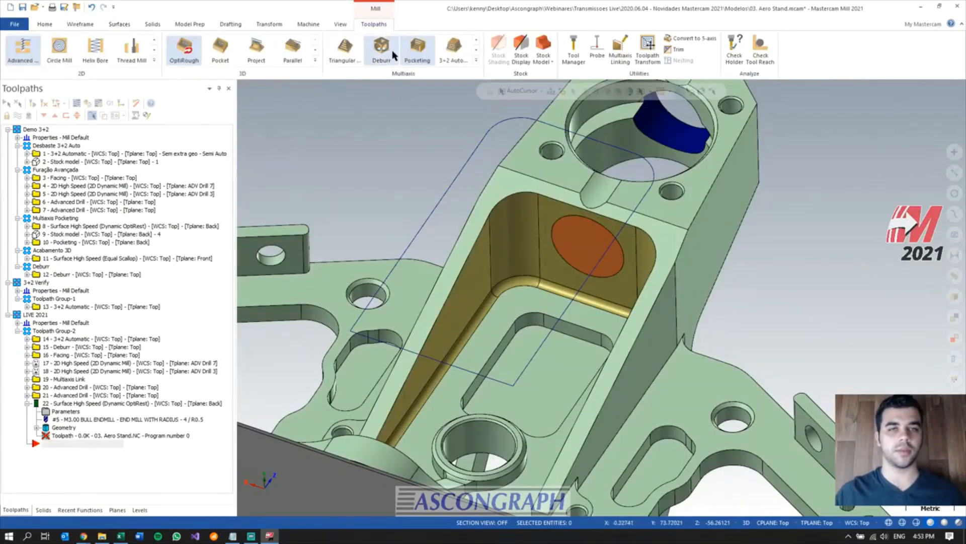
{"action": "left_click", "coordinate": [415, 44]}
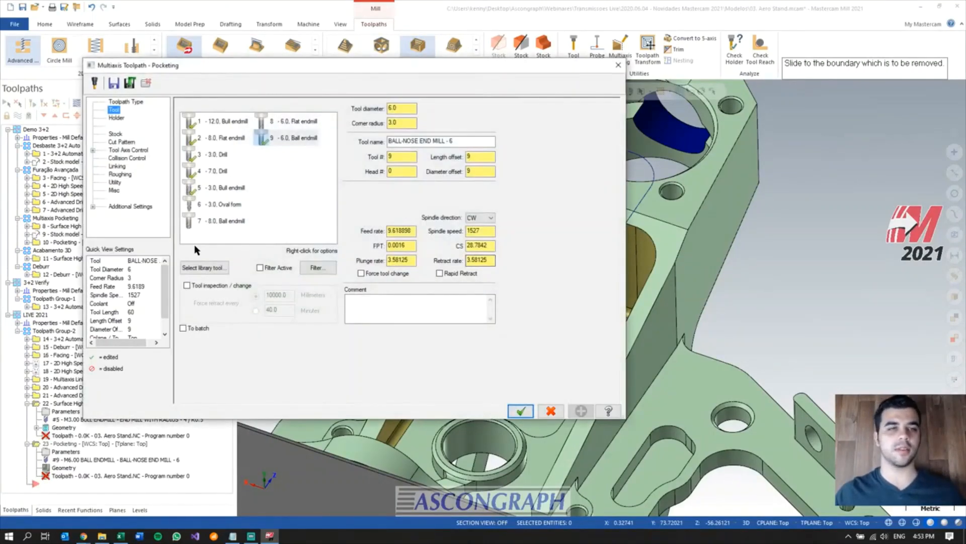
{"action": "left_click", "coordinate": [216, 207]}
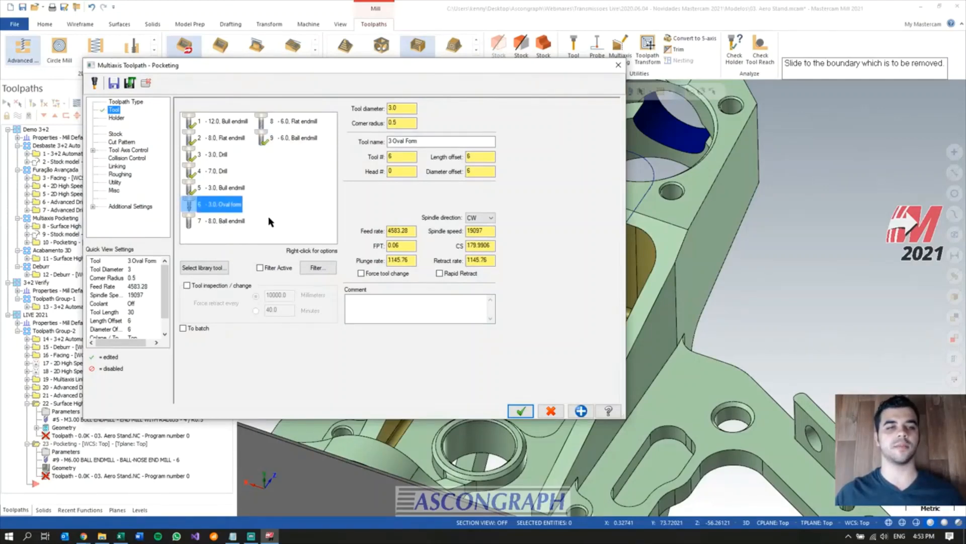
- In the cut pattern, assign the flat face at the bottom of the pocket as the floor surface
{"action": "left_click", "coordinate": [119, 143]}
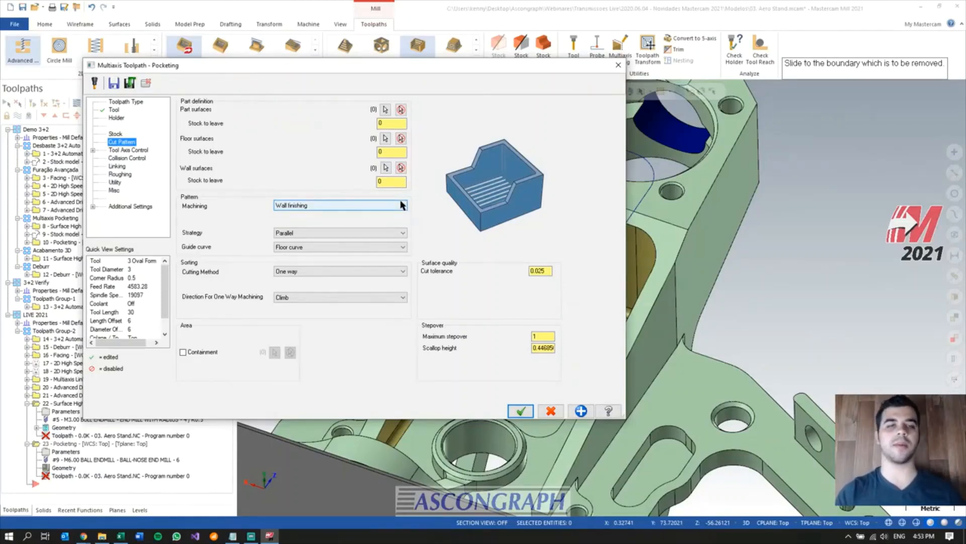
{"action": "left_click", "coordinate": [385, 138]}
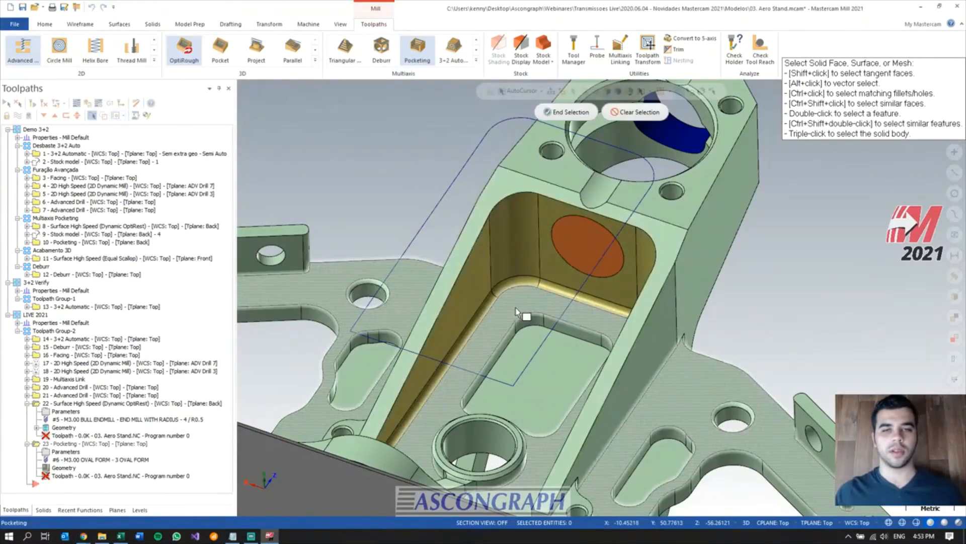
{"action": "scroll", "coordinate": [522, 174], "scroll_direction": "down", "scroll_amount": 2}
{"action": "middle_click_drag", "start_coordinate": [507, 288], "coordinate": [528, 286]}
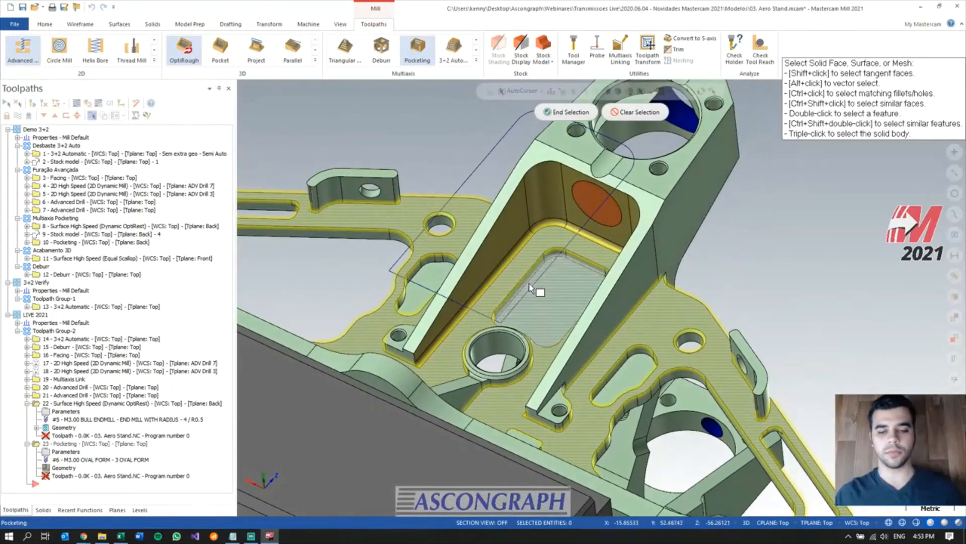
{"action": "left_click", "coordinate": [528, 286]}
{"action": "key", "text": "Return"}
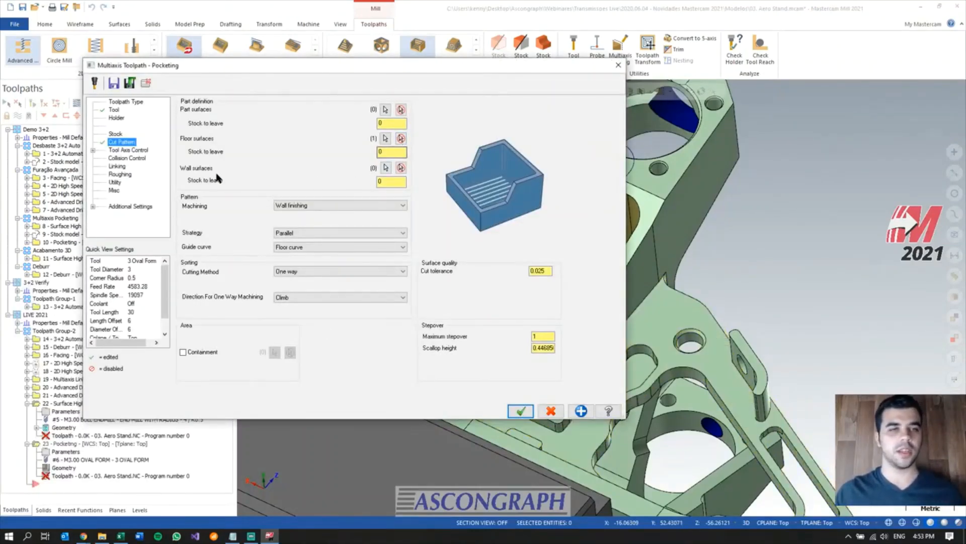
- Assign the gold pocket walls and fillets, including the surface filling the round hole, as the wall surfaces
{"action": "left_click", "coordinate": [386, 167]}
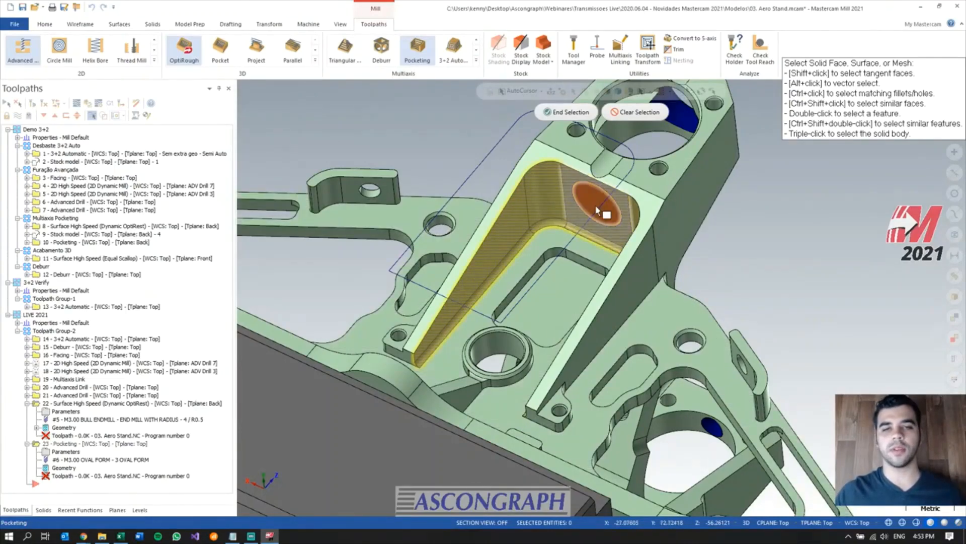
{"action": "middle_click_drag", "start_coordinate": [627, 237], "coordinate": [659, 259]}
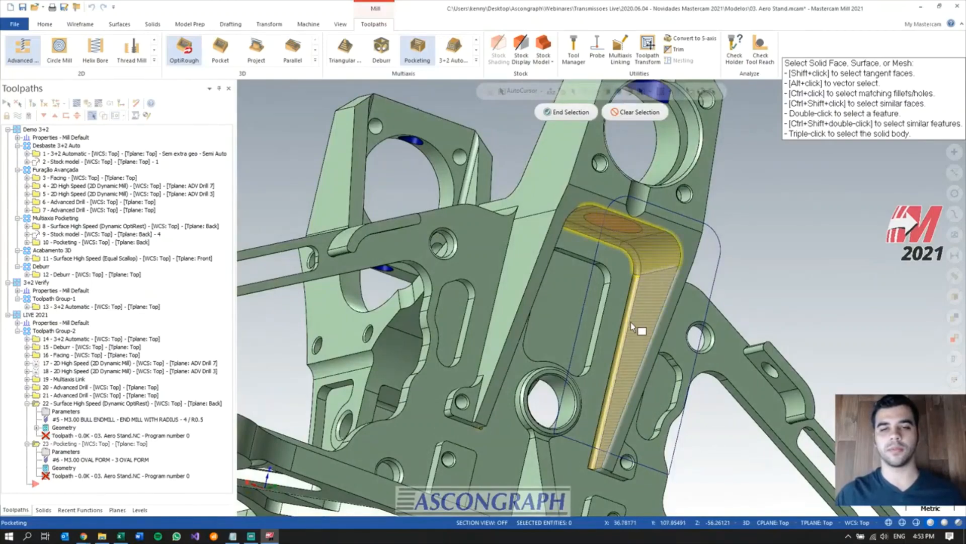
{"action": "middle_click_drag", "start_coordinate": [630, 325], "coordinate": [565, 313]}
{"action": "key", "text": "Return"}
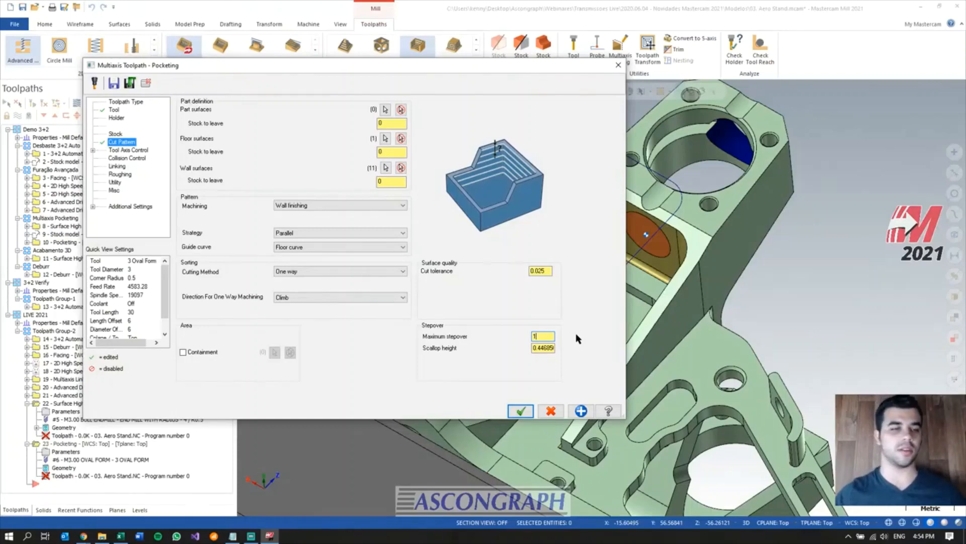
- Review the tool axis control's preferred, minimum and maximum contact points and its axis limits
{"action": "left_click_drag", "start_coordinate": [328, 70], "coordinate": [343, 43]}
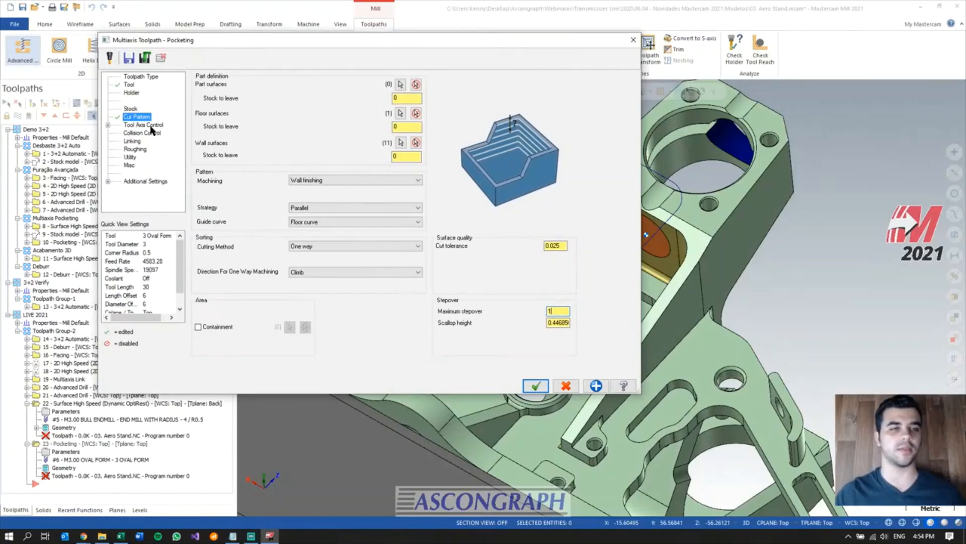
{"action": "left_click", "coordinate": [151, 126]}
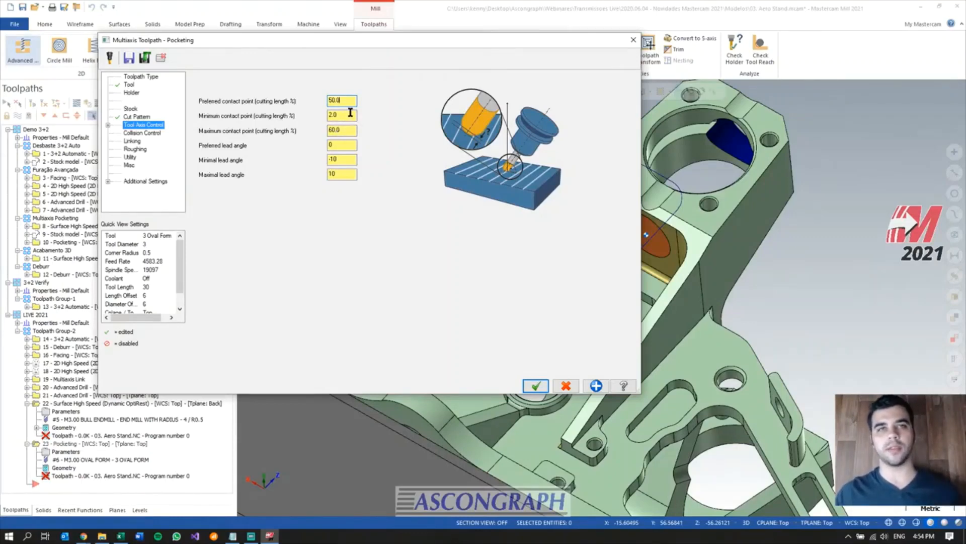
{"action": "left_click", "coordinate": [345, 115]}
{"action": "left_click", "coordinate": [345, 101]}
{"action": "double_click", "coordinate": [345, 101]}
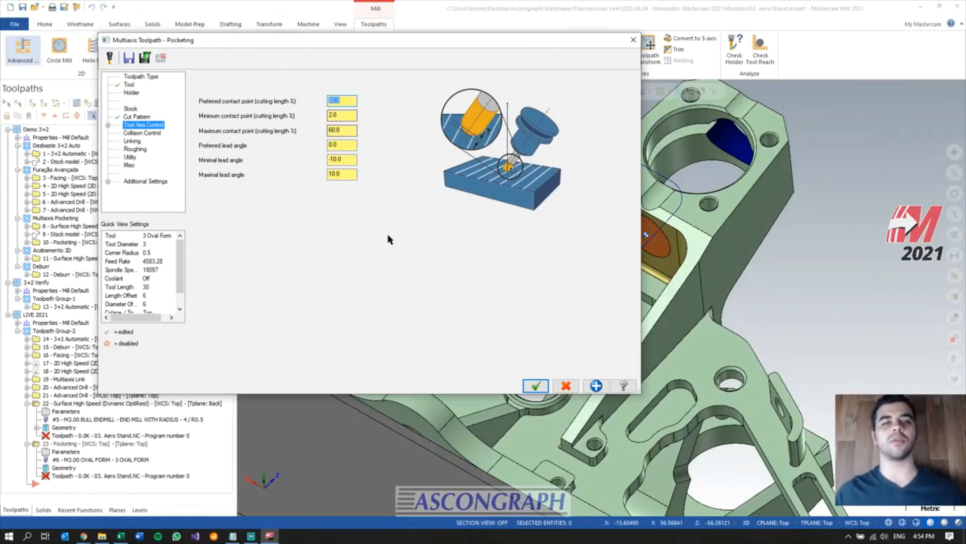
{"action": "left_click", "coordinate": [346, 103]}
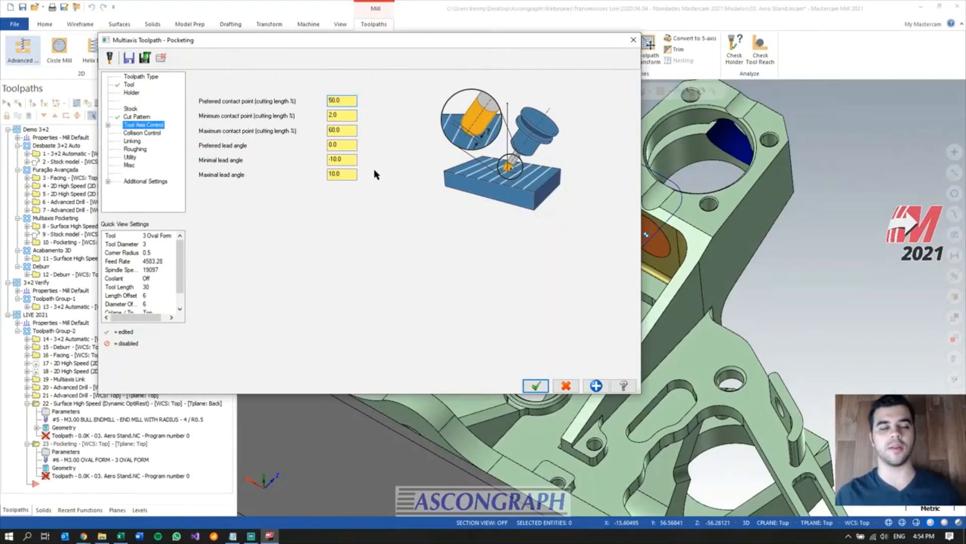
{"action": "double_click", "coordinate": [338, 116]}
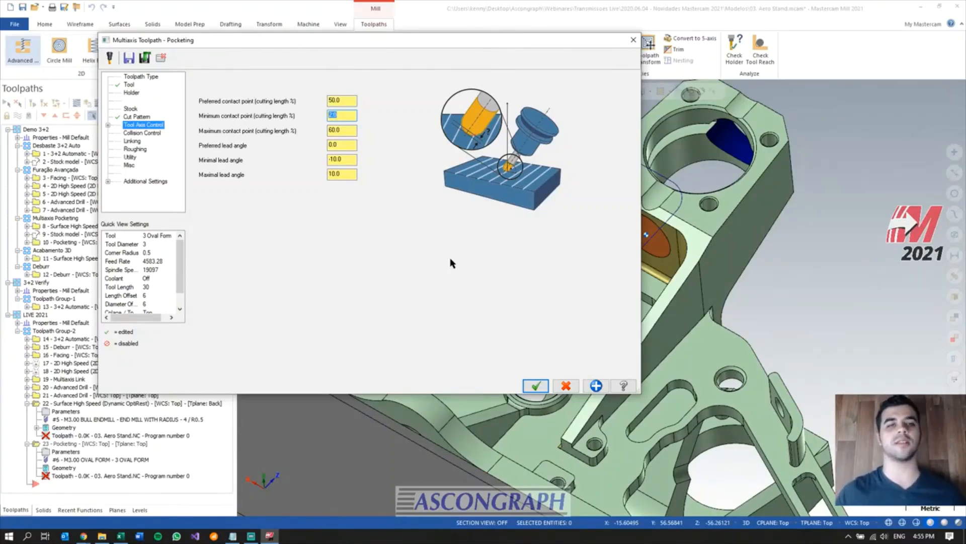
{"action": "double_click", "coordinate": [342, 130]}
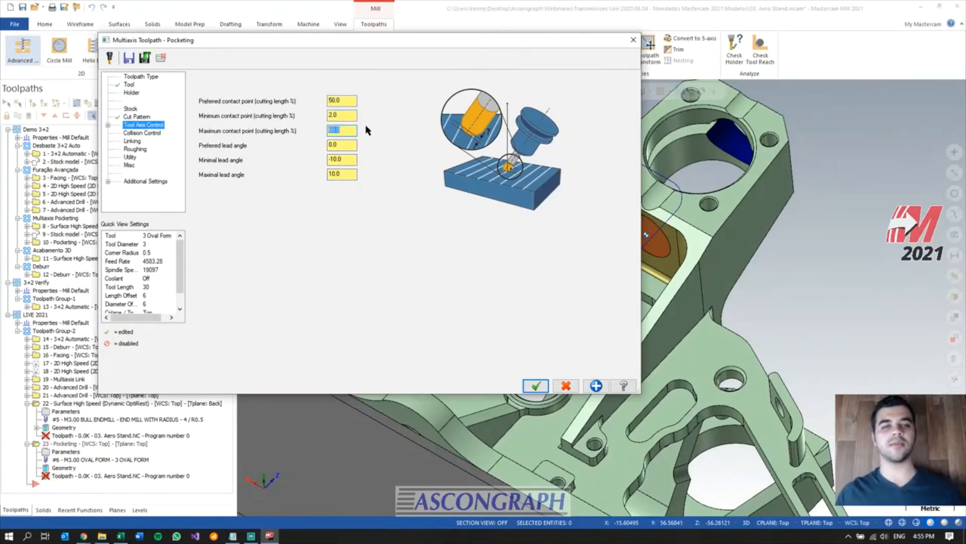
{"action": "left_click", "coordinate": [346, 130]}
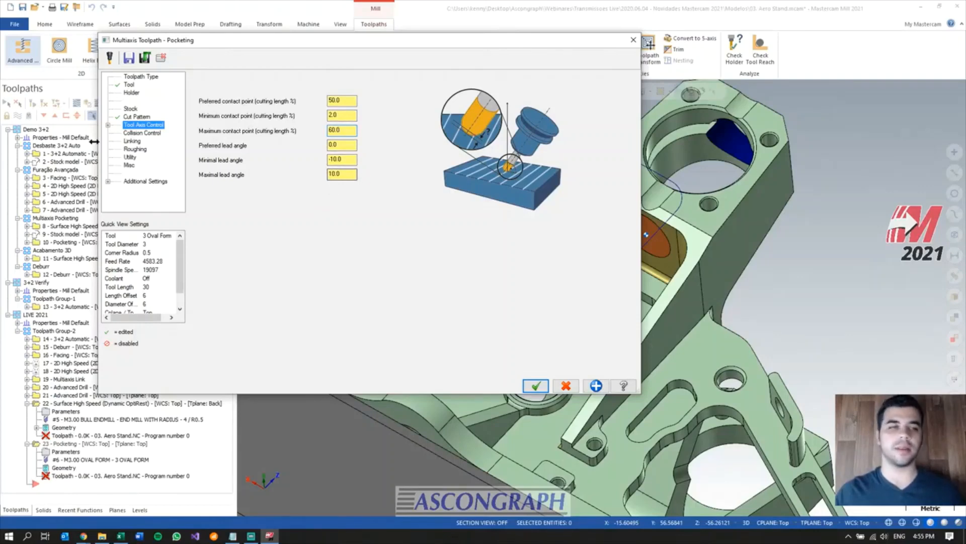
{"action": "left_click", "coordinate": [108, 126]}
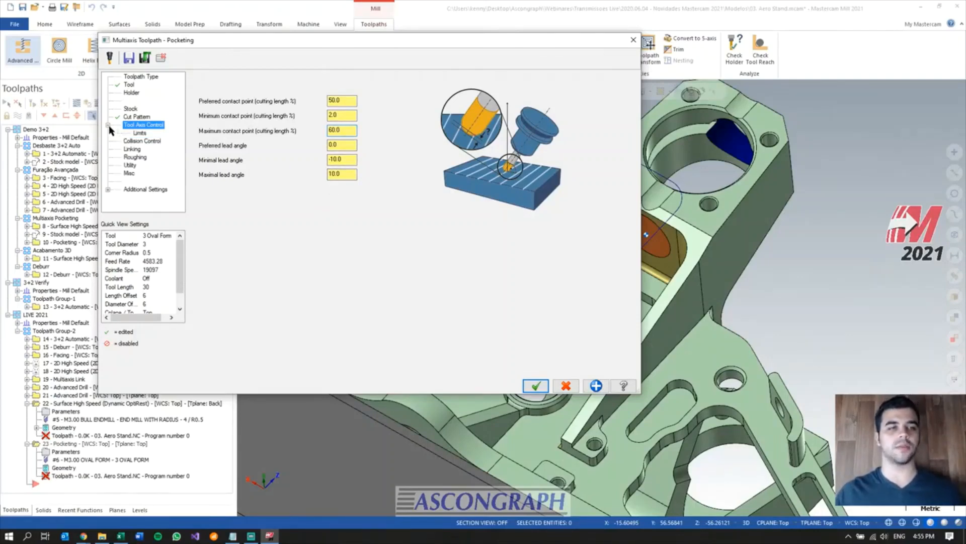
{"action": "left_click", "coordinate": [139, 133]}
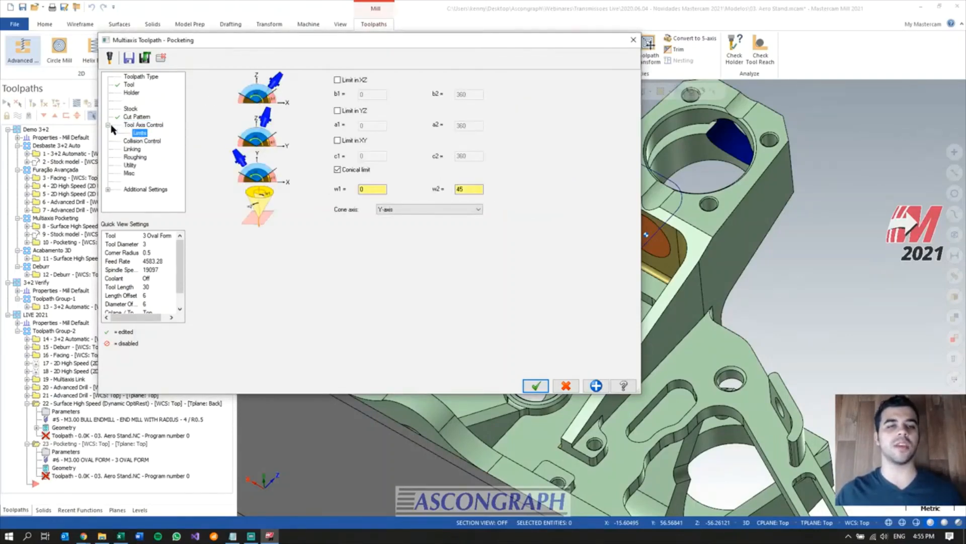
{"action": "left_click", "coordinate": [107, 125]}
- In collision control, pick the whole clamp jaw body and the flat base face of the part as check surfaces
{"action": "left_click", "coordinate": [142, 133]}
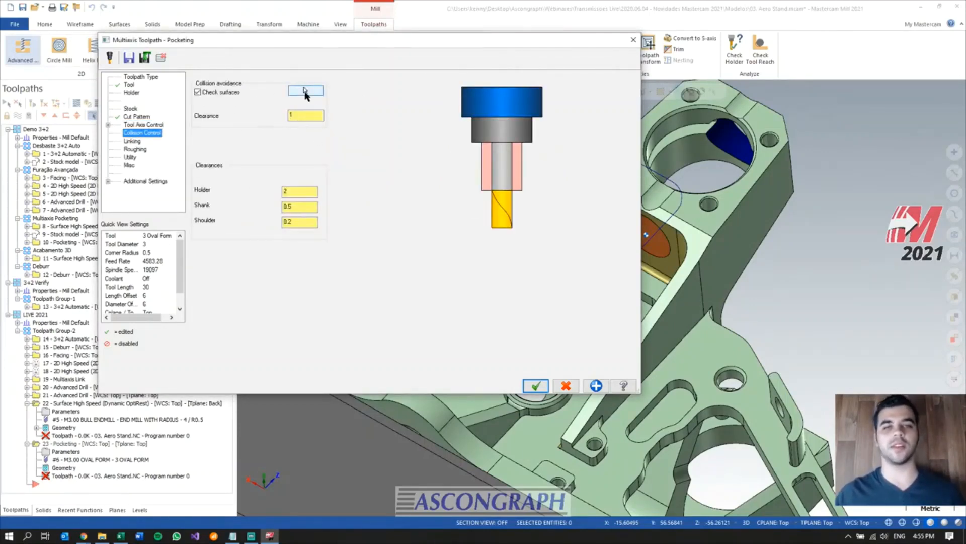
{"action": "left_click", "coordinate": [305, 91]}
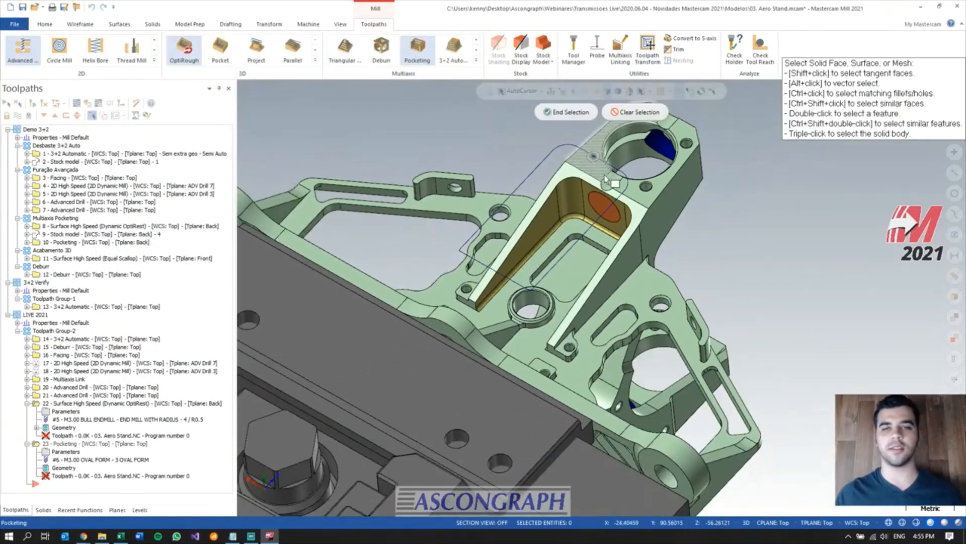
{"action": "scroll", "coordinate": [594, 174], "scroll_direction": "down", "scroll_amount": 2}
{"action": "middle_click_drag", "start_coordinate": [491, 246], "coordinate": [608, 262]}
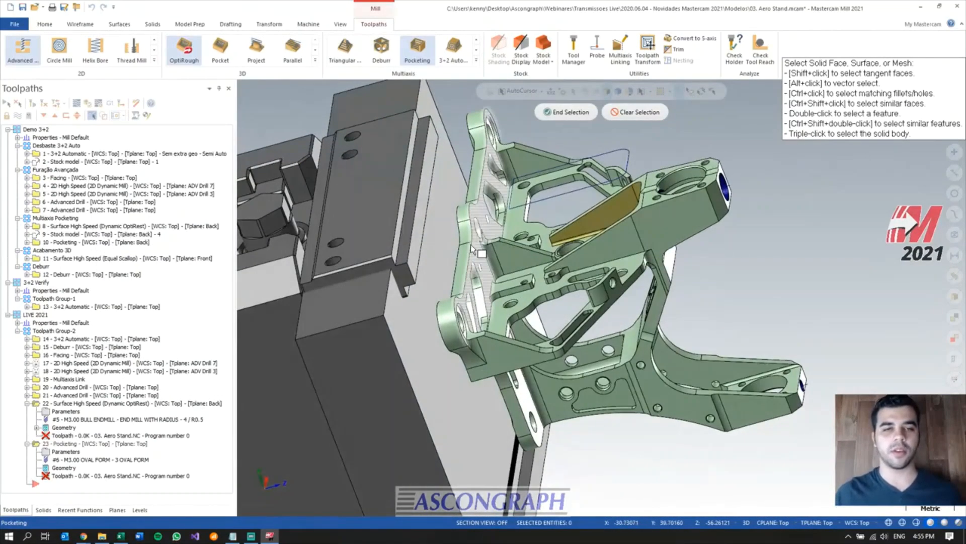
{"action": "triple_click", "coordinate": [386, 182]}
{"action": "middle_click_drag", "start_coordinate": [492, 221], "coordinate": [472, 259]}
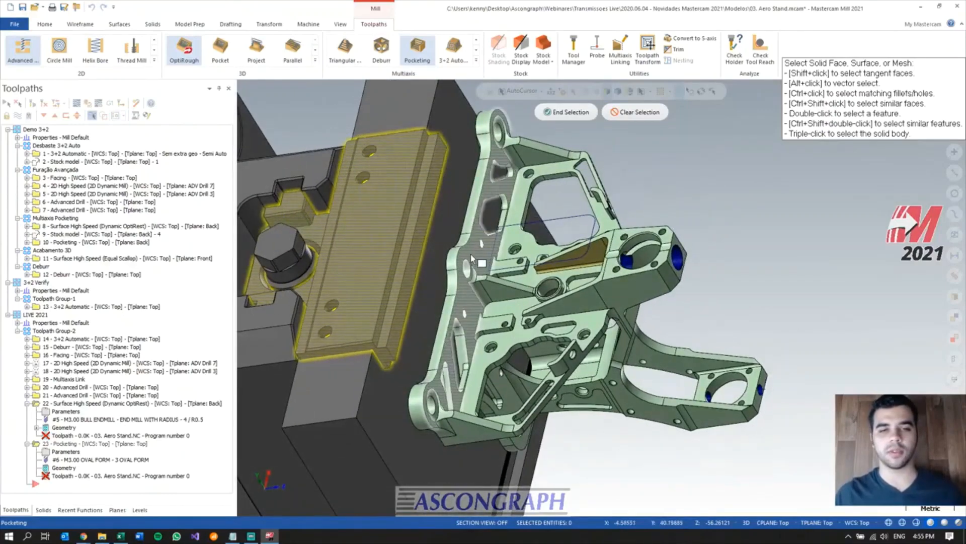
{"action": "scroll", "coordinate": [548, 284], "scroll_direction": "up", "scroll_amount": 5}
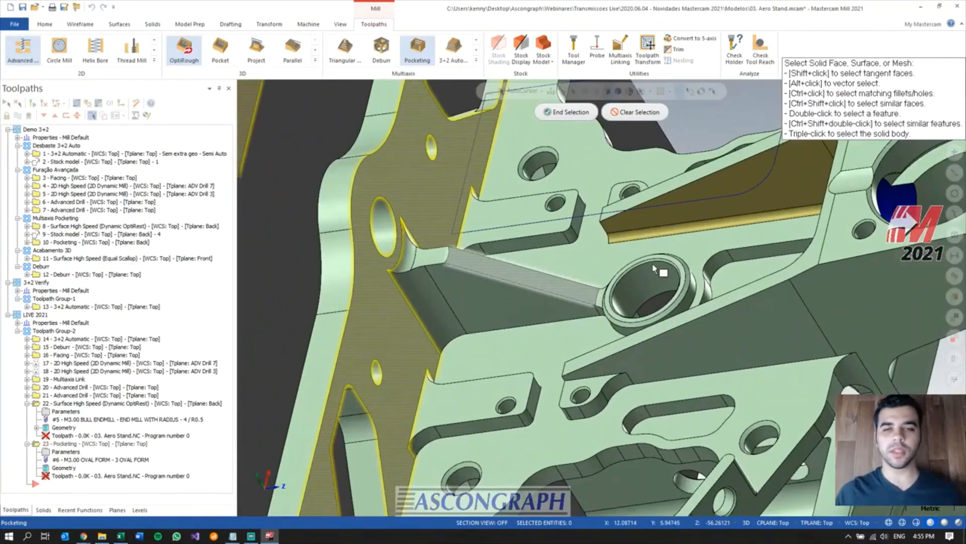
- Add the tapered rib and the outer faces of the round boss to the check surfaces and finish the selection
{"action": "middle_click_drag", "start_coordinate": [653, 264], "coordinate": [744, 274]}
{"action": "scroll", "coordinate": [707, 291], "scroll_direction": "up", "scroll_amount": 5}
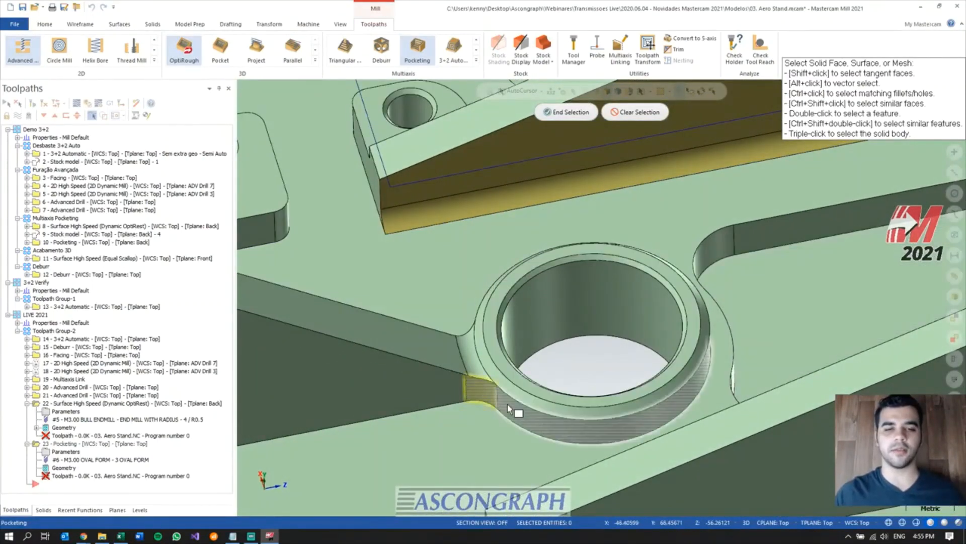
{"action": "middle_click_drag", "start_coordinate": [495, 352], "coordinate": [406, 366]}
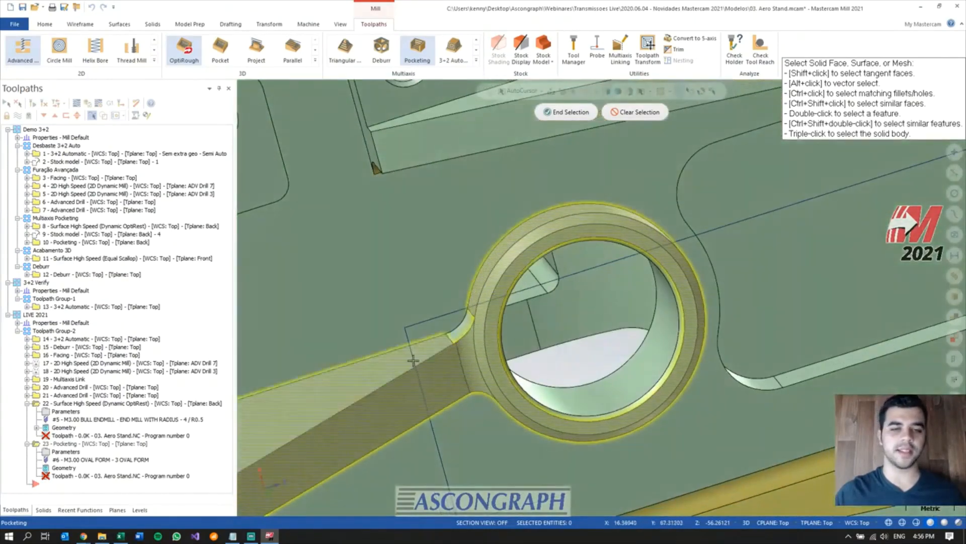
{"action": "middle_click_drag", "start_coordinate": [457, 332], "coordinate": [470, 270]}
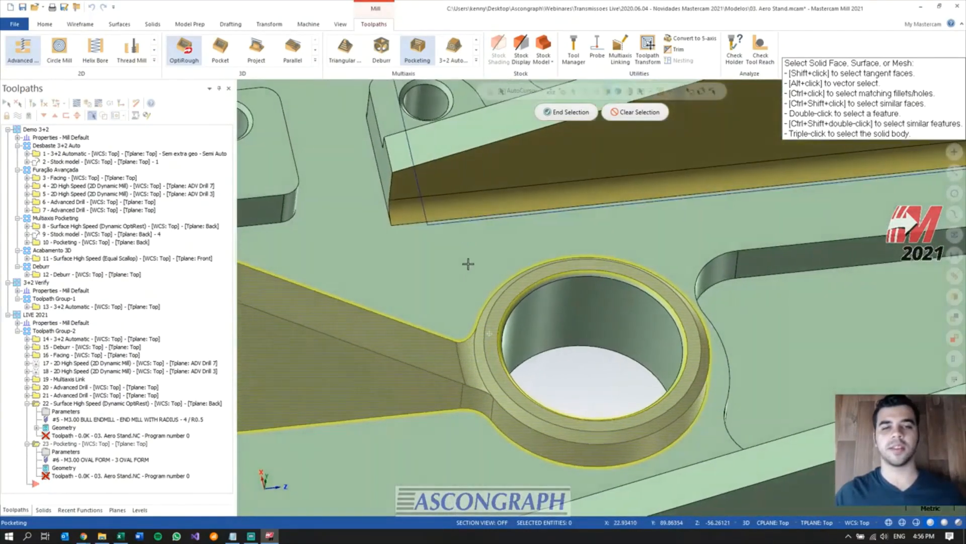
{"action": "scroll", "coordinate": [455, 195], "scroll_direction": "down", "scroll_amount": 5}
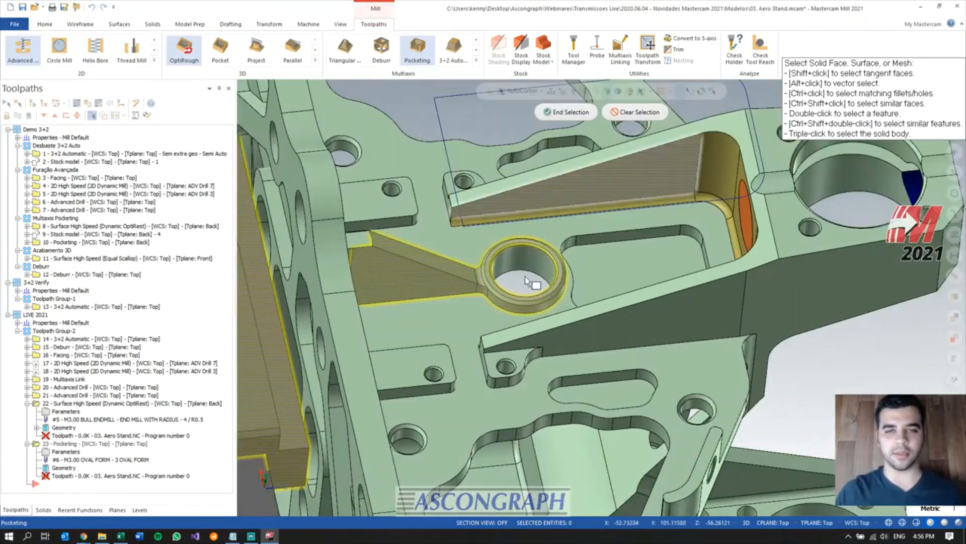
{"action": "scroll", "coordinate": [509, 302], "scroll_direction": "down", "scroll_amount": 3}
{"action": "middle_click_drag", "start_coordinate": [502, 325], "coordinate": [569, 114]}
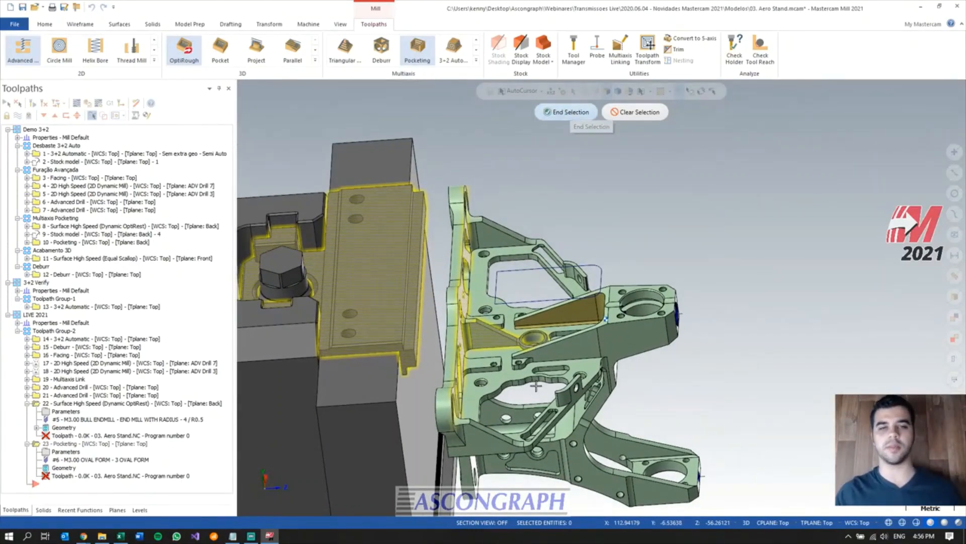
{"action": "left_click", "coordinate": [569, 111]}
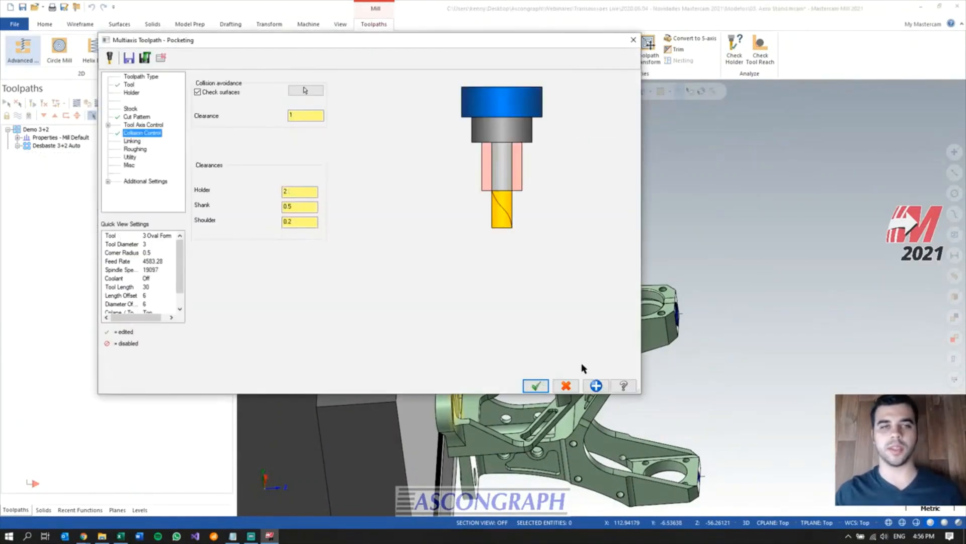
- Set the Pocketing toolpath's linking rapid distance to 20 and feed distance to 5, keeping automatic clearance, and accept the parameters to generate it
{"action": "left_click", "coordinate": [134, 142]}
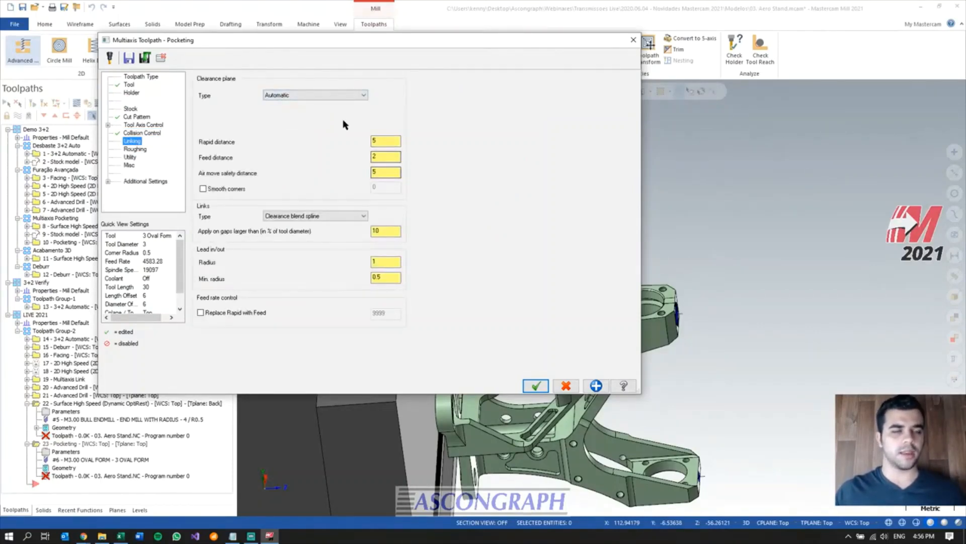
{"action": "left_click", "coordinate": [341, 98]}
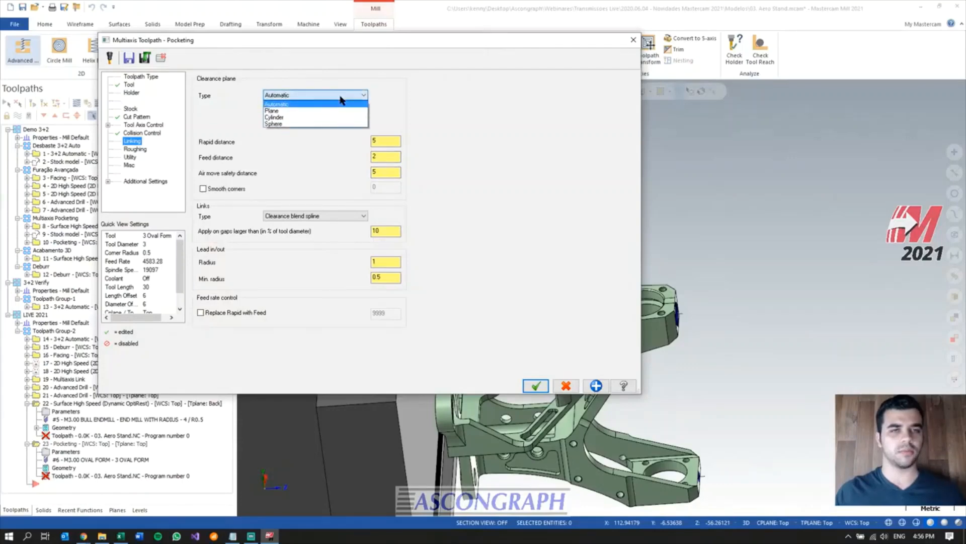
{"action": "left_click", "coordinate": [340, 98]}
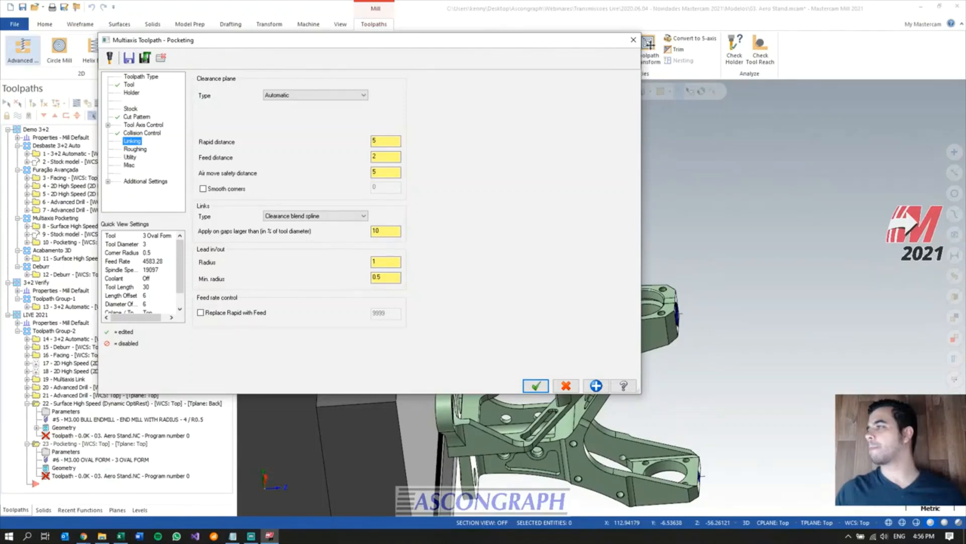
{"action": "left_click", "coordinate": [388, 140]}
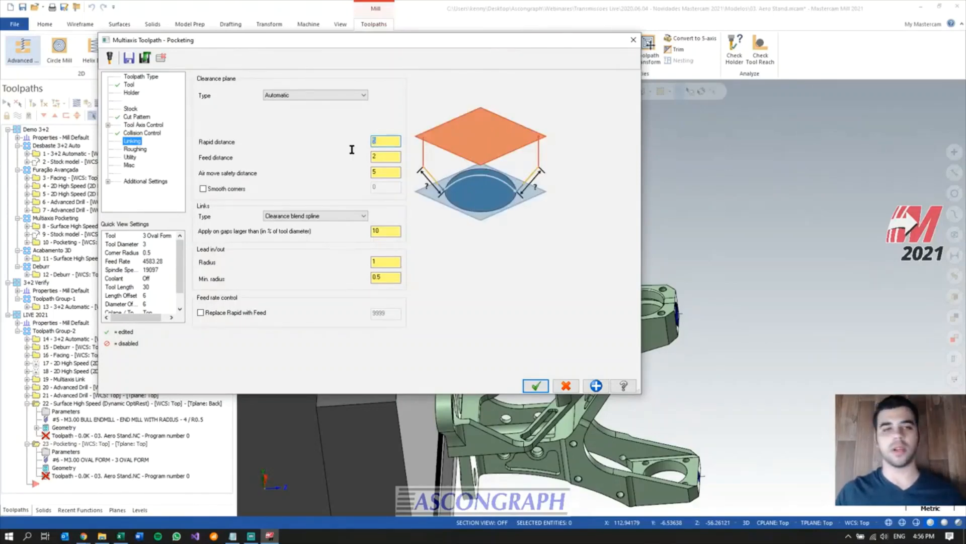
{"action": "type", "text": "20"}
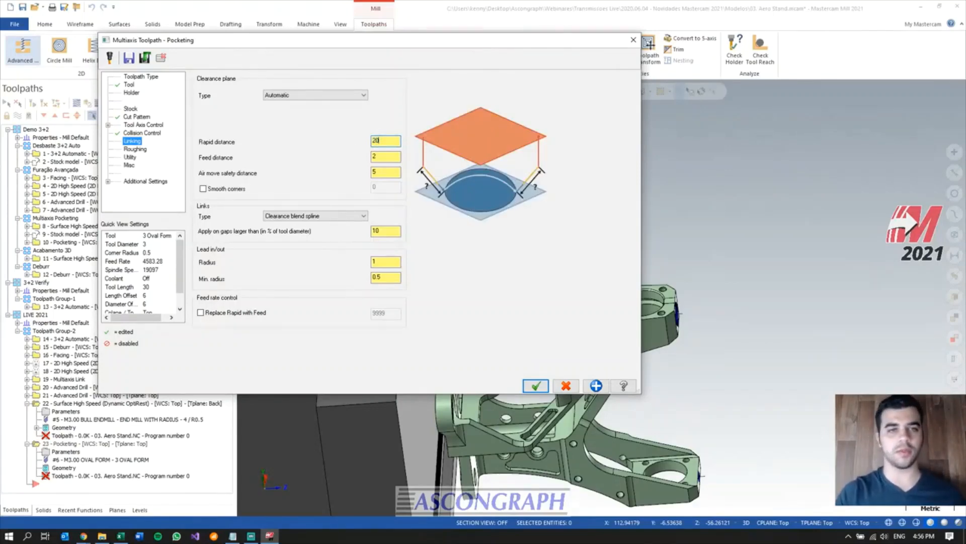
{"action": "left_click", "coordinate": [376, 157]}
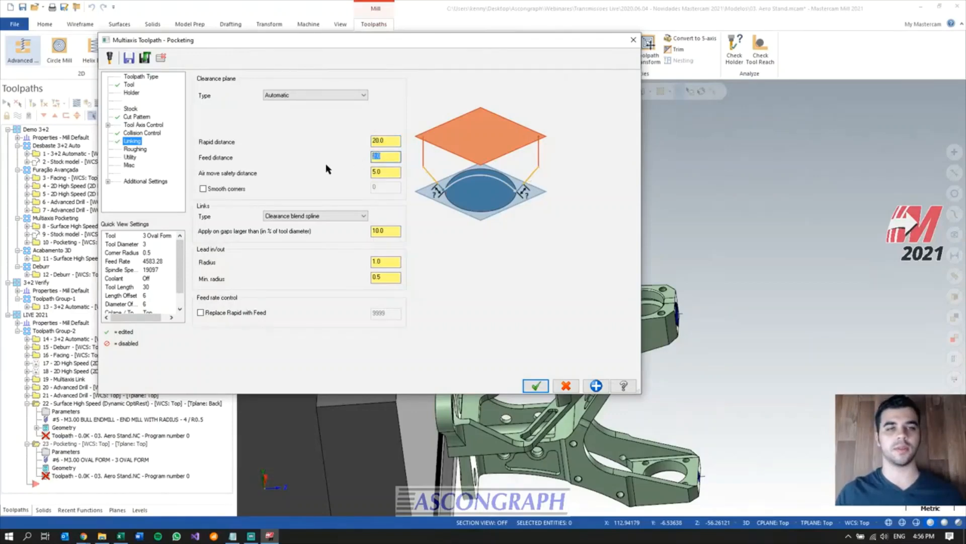
{"action": "type", "text": "5"}
{"action": "key", "text": "Tab"}
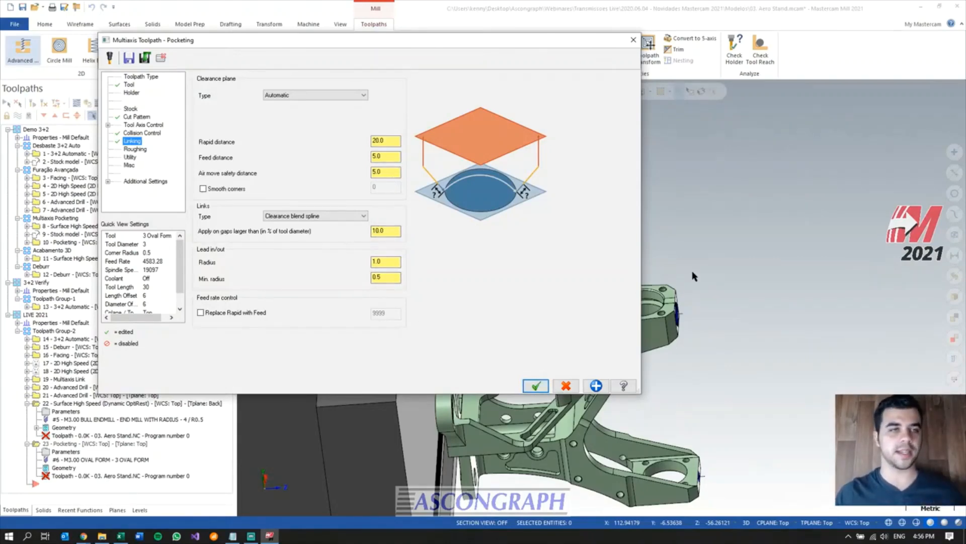
{"action": "key", "text": "Return"}
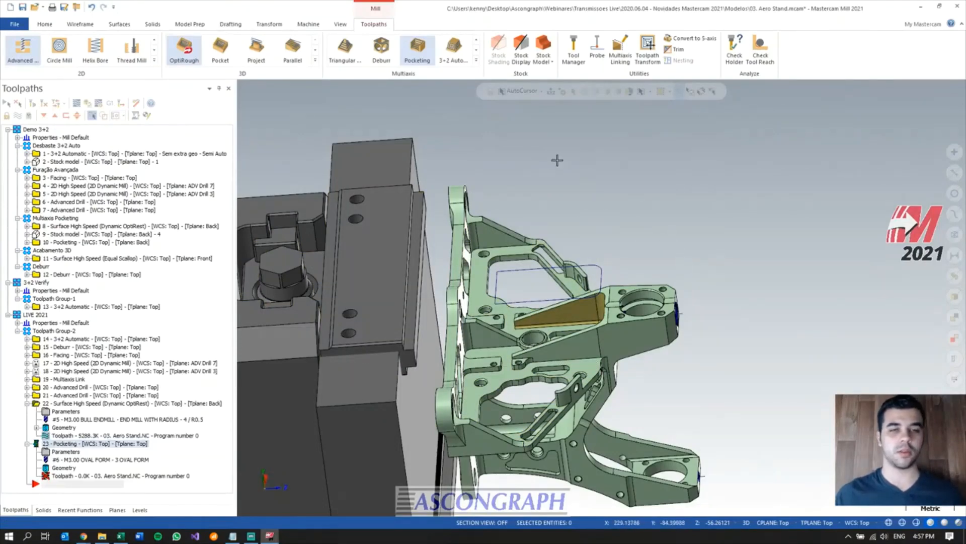
- Display operation 22, the Dynamic OptiRest roughing toolpath, and examine its passes around the pocket floor and round boss
{"action": "scroll", "coordinate": [558, 166], "scroll_direction": "down", "scroll_amount": 2}
{"action": "scroll", "coordinate": [579, 297], "scroll_direction": "up", "scroll_amount": 3}
{"action": "scroll", "coordinate": [580, 297], "scroll_direction": "up", "scroll_amount": 4}
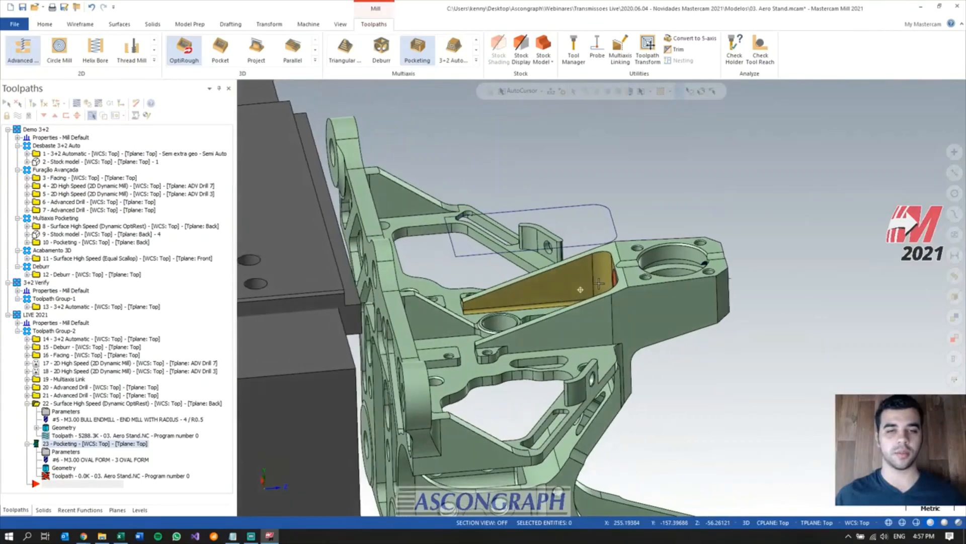
{"action": "left_click", "coordinate": [61, 403]}
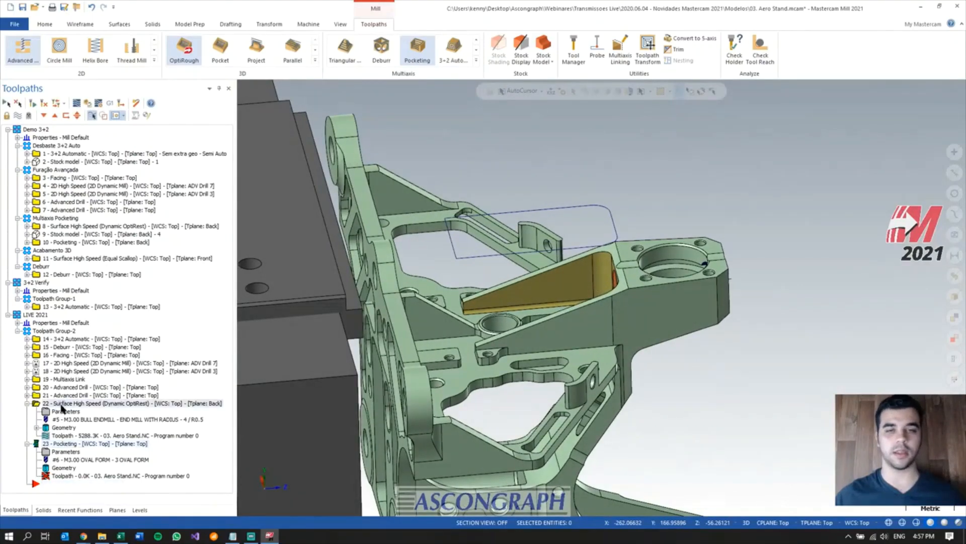
{"action": "scroll", "coordinate": [538, 284], "scroll_direction": "up", "scroll_amount": 3}
{"action": "mouse_move", "coordinate": [539, 284]}
{"action": "middle_mouse_down"}
{"action": "mouse_move", "coordinate": [518, 371]}
{"action": "mouse_move", "coordinate": [546, 404]}
{"action": "middle_mouse_up"}
{"action": "middle_click_drag", "start_coordinate": [536, 431], "coordinate": [628, 286]}
{"action": "scroll", "coordinate": [627, 286], "scroll_direction": "up", "scroll_amount": 3}
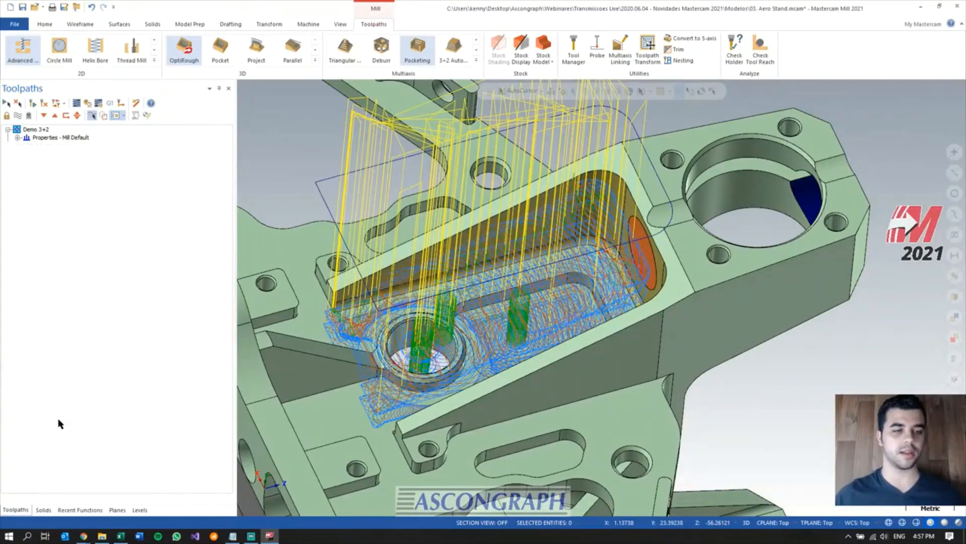
- Set the roughing operation's maximum Z depth from a point on the pocket-floor slot edge, accept the change and regenerate the operation
{"action": "left_click", "coordinate": [65, 411]}
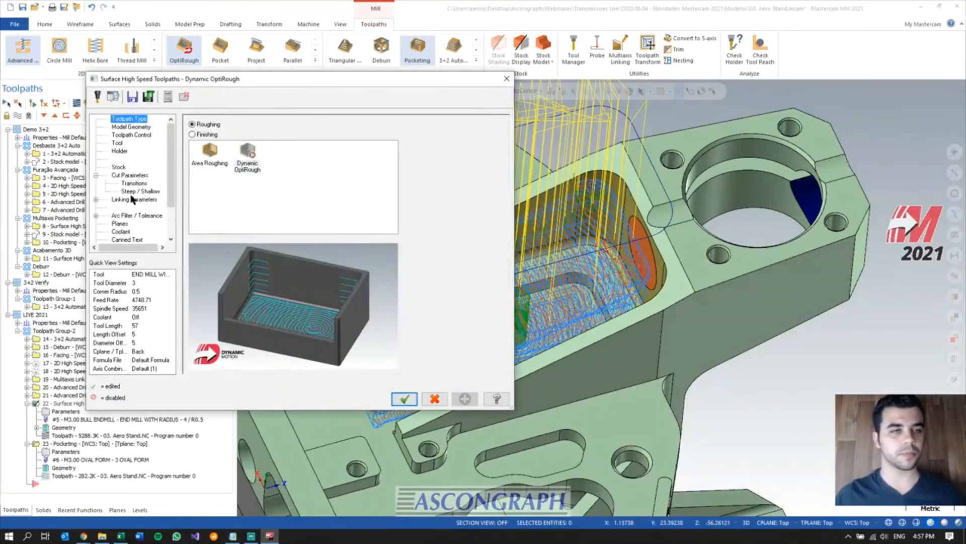
{"action": "left_click", "coordinate": [132, 192]}
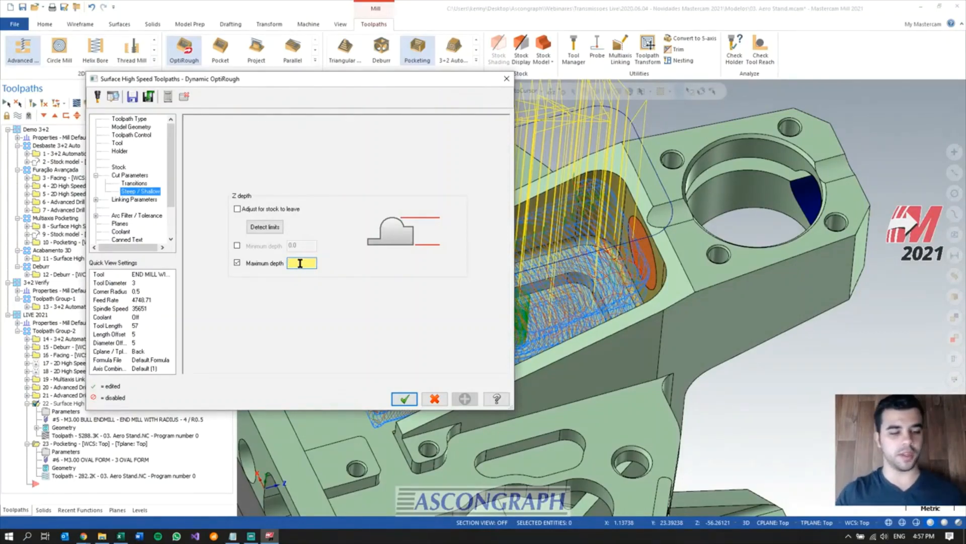
{"action": "type", "text": "z"}
{"action": "key", "text": "Return"}
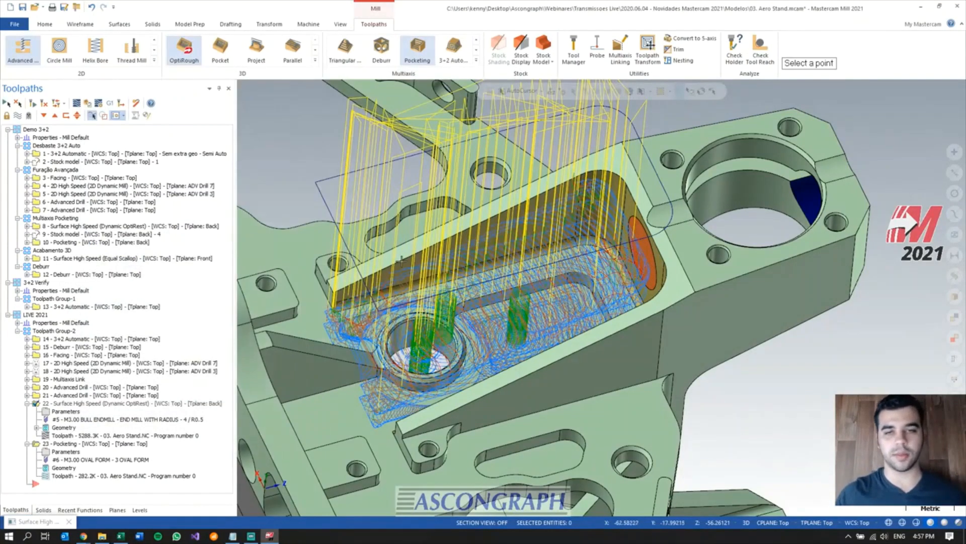
{"action": "left_click", "coordinate": [570, 275]}
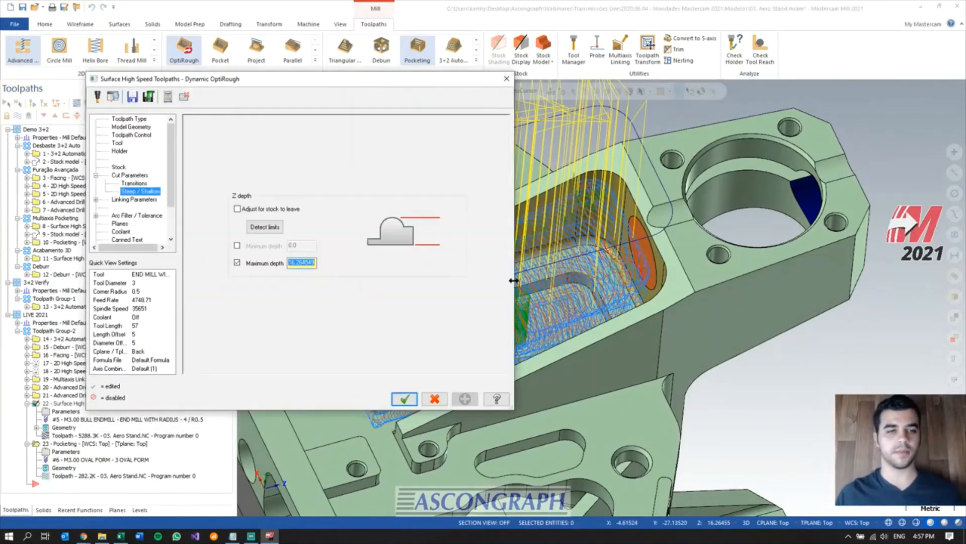
{"action": "left_click", "coordinate": [403, 399]}
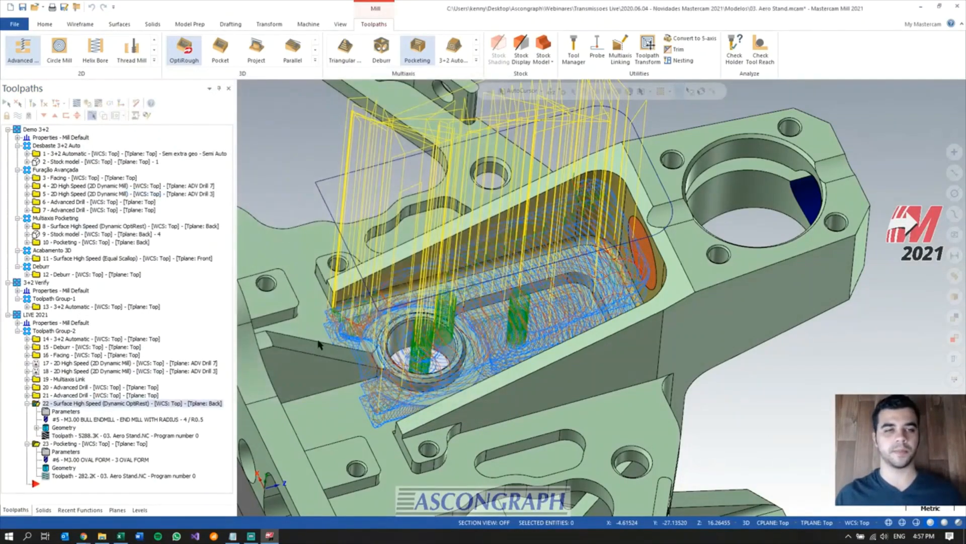
{"action": "left_click", "coordinate": [31, 104]}
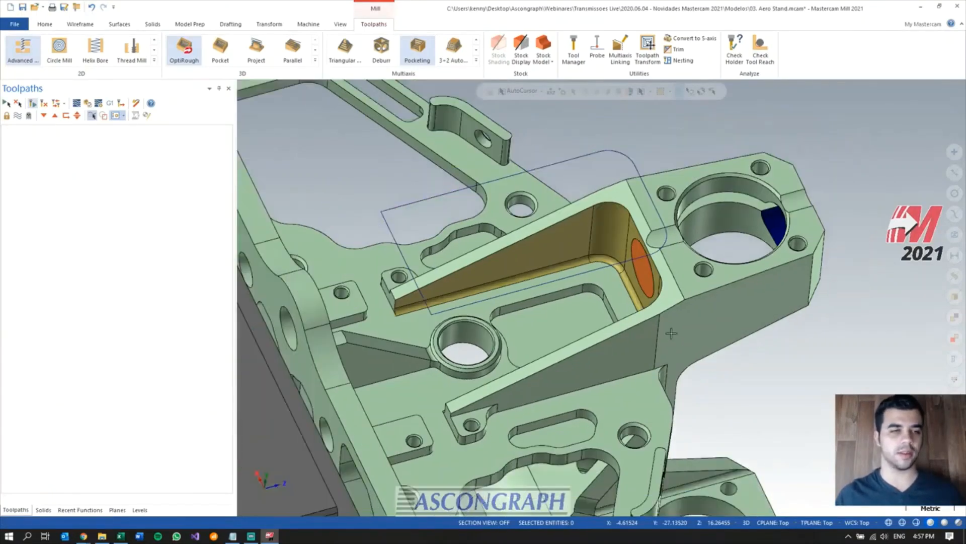
- Collapse the roughing operation's entry and display the Pocketing toolpath to inspect its passes along the pocket walls
{"action": "mouse_move", "coordinate": [483, 262]}
{"action": "middle_mouse_down"}
{"action": "mouse_move", "coordinate": [509, 234]}
{"action": "mouse_move", "coordinate": [325, 317]}
{"action": "middle_mouse_up"}
{"action": "left_click", "coordinate": [26, 403]}
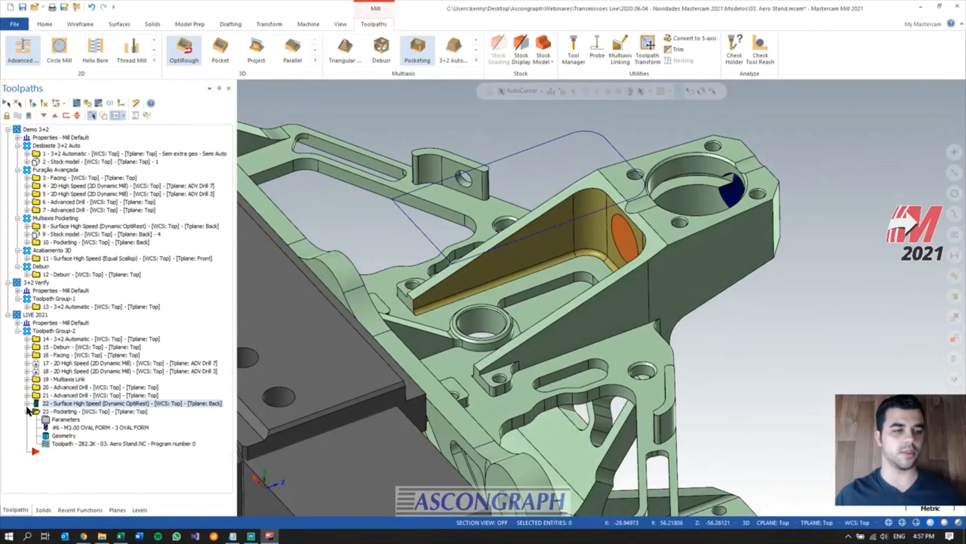
{"action": "left_click", "coordinate": [79, 412]}
{"action": "middle_click_drag", "start_coordinate": [485, 286], "coordinate": [787, 249]}
{"action": "scroll", "coordinate": [560, 162], "scroll_direction": "up", "scroll_amount": 3}
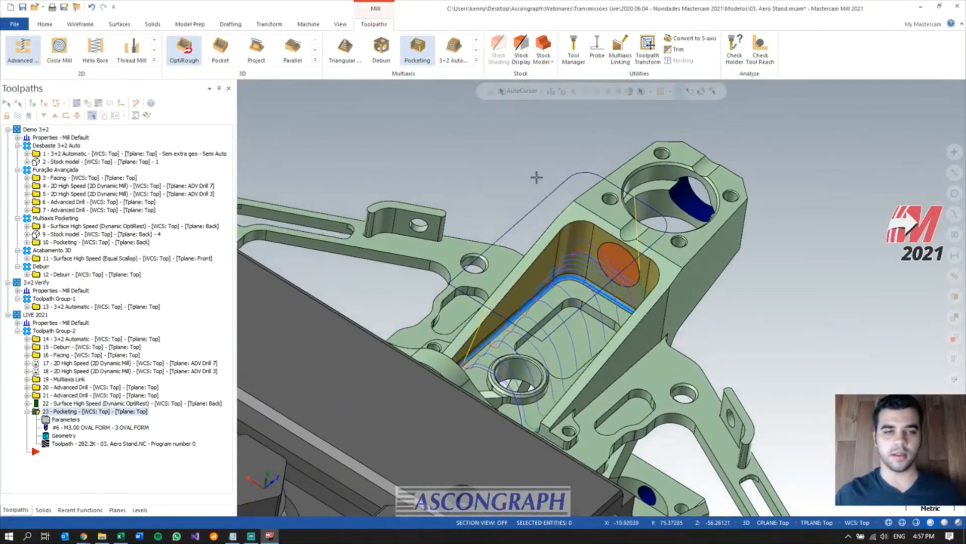
- Hide the Contencao and Zona de Resticao levels and return to the toolpath list
{"action": "left_click", "coordinate": [140, 510]}
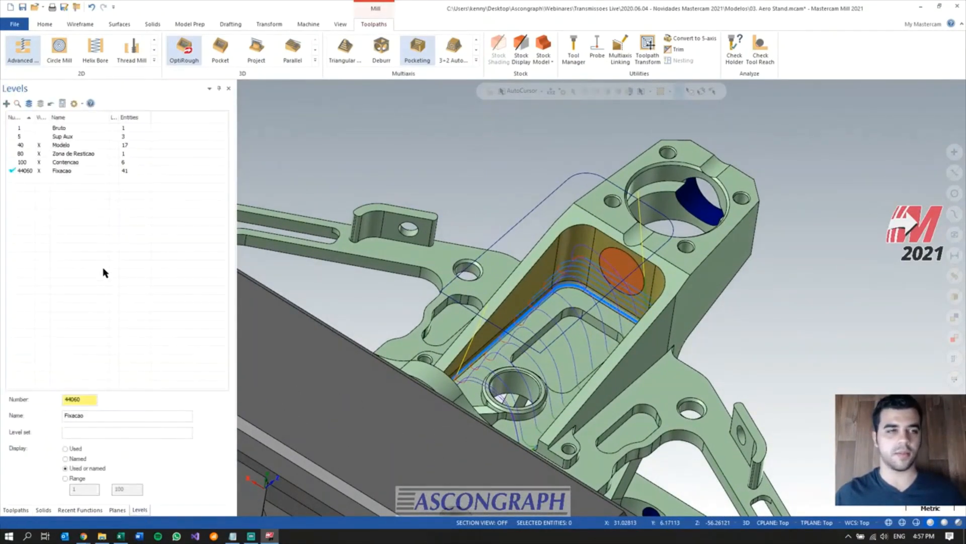
{"action": "left_click", "coordinate": [39, 163]}
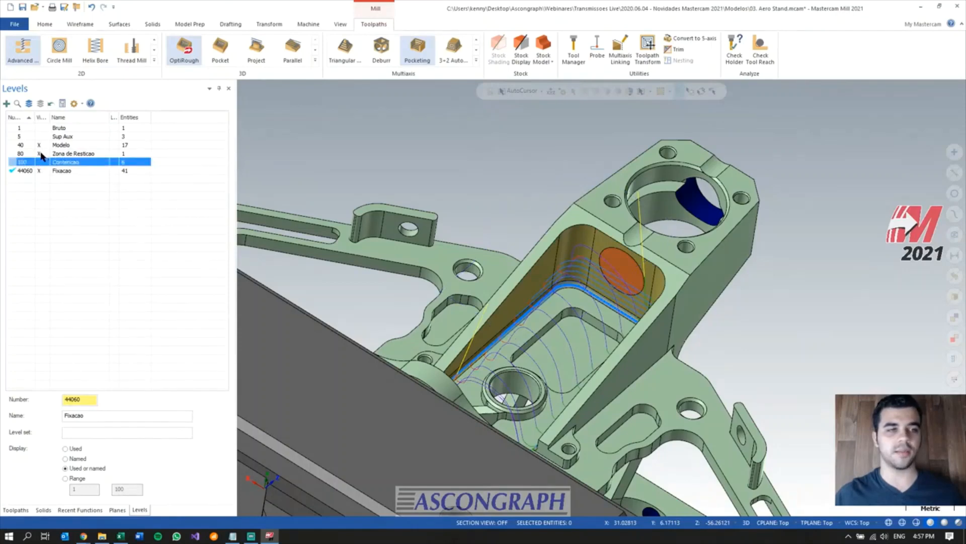
{"action": "left_click", "coordinate": [40, 153]}
{"action": "left_click", "coordinate": [15, 510]}
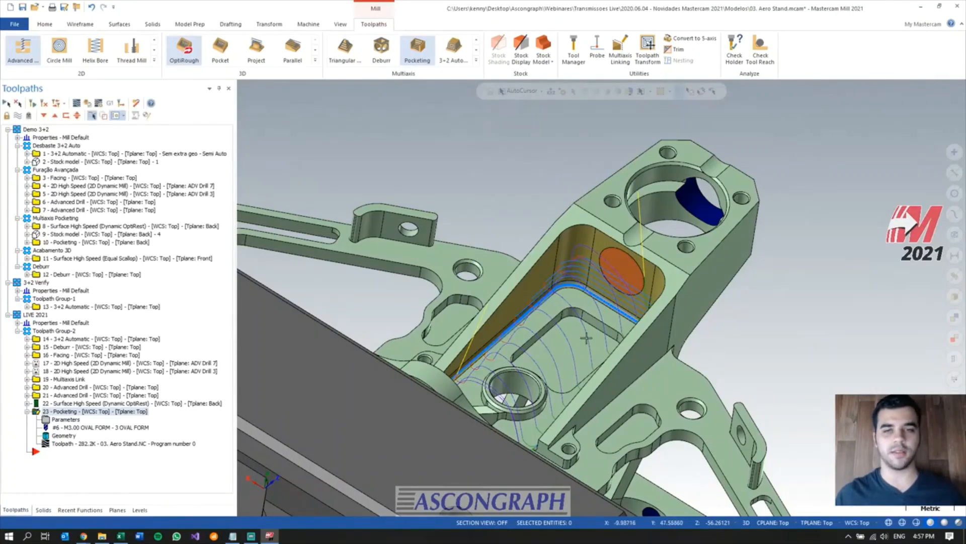
- Backplot the Pocketing toolpath with tool and holder, inspecting the five-axis motion along the pocket walls and near the clamp, and close the simulation
{"action": "mouse_move", "coordinate": [633, 364]}
{"action": "middle_mouse_down"}
{"action": "mouse_move", "coordinate": [659, 355]}
{"action": "mouse_move", "coordinate": [623, 367]}
{"action": "mouse_move", "coordinate": [629, 361]}
{"action": "middle_mouse_up"}
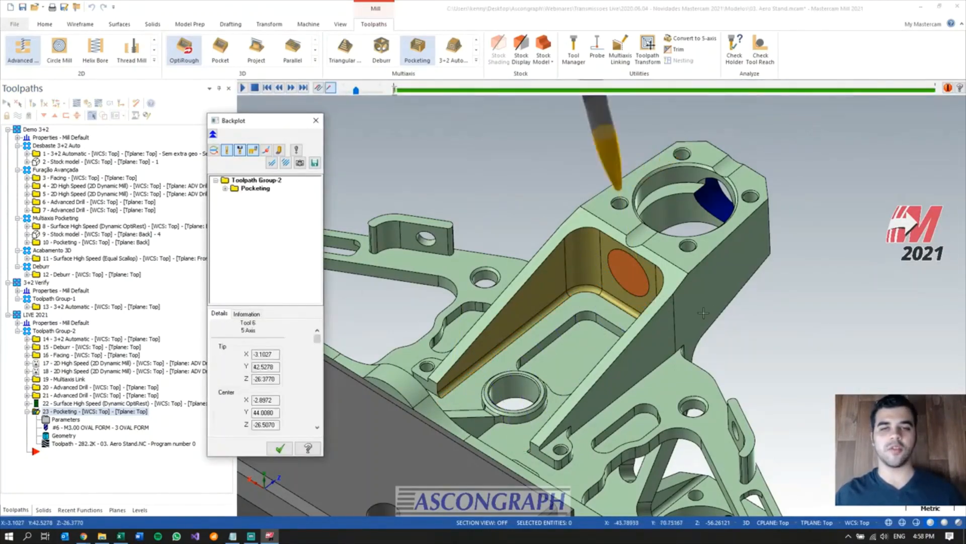
{"action": "middle_click_drag", "start_coordinate": [706, 315], "coordinate": [670, 346]}
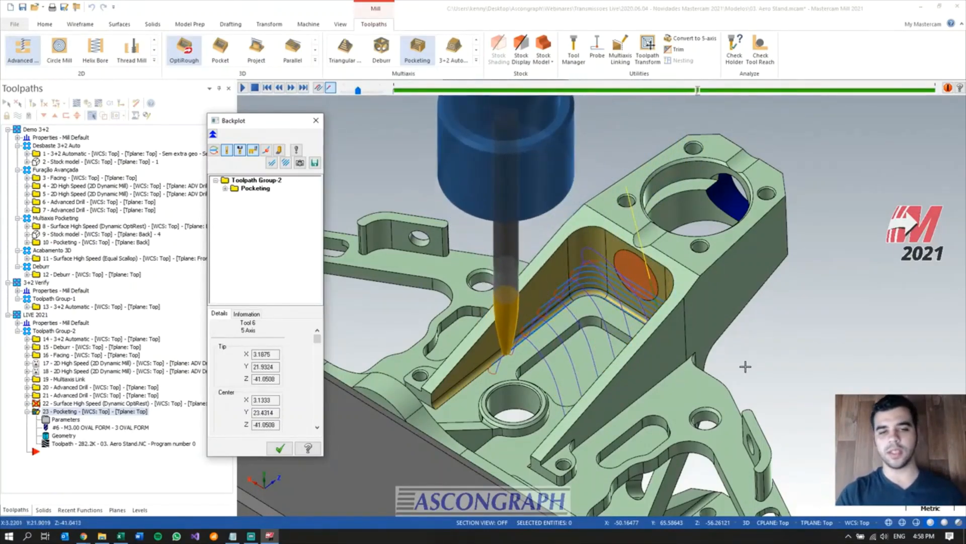
{"action": "scroll", "coordinate": [443, 429], "scroll_direction": "up", "scroll_amount": 5}
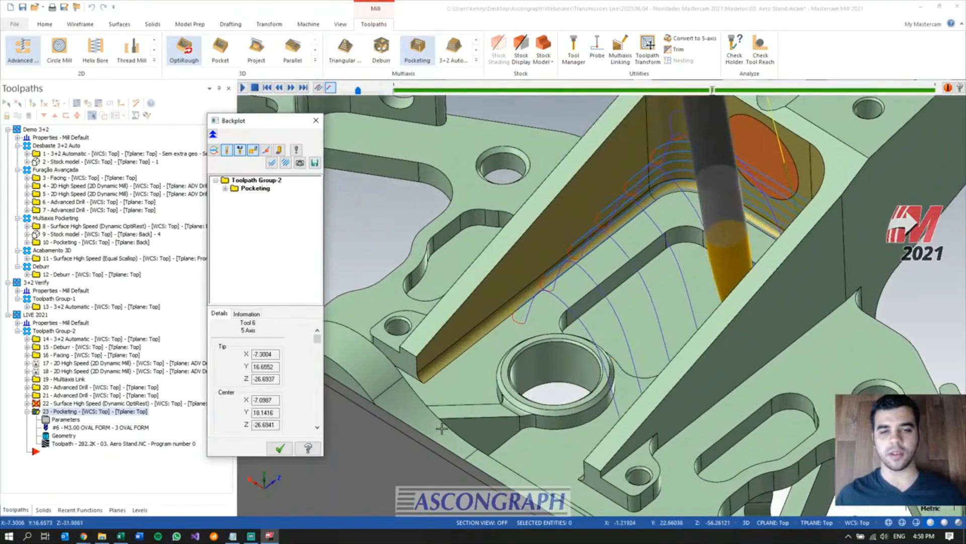
{"action": "scroll", "coordinate": [443, 429], "scroll_direction": "up", "scroll_amount": 1}
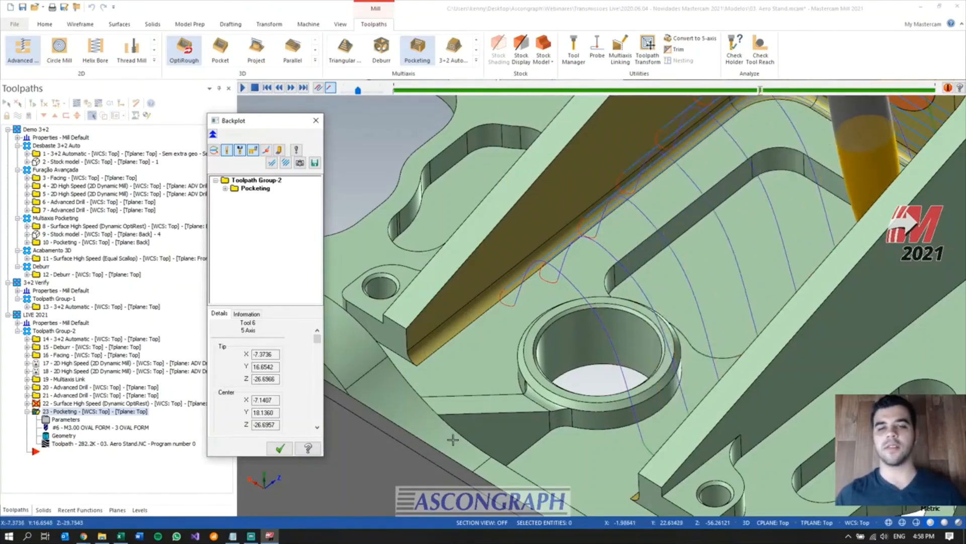
{"action": "scroll", "coordinate": [466, 455], "scroll_direction": "down", "scroll_amount": 1}
{"action": "scroll", "coordinate": [513, 472], "scroll_direction": "down", "scroll_amount": 3}
{"action": "middle_click_drag", "start_coordinate": [531, 478], "coordinate": [520, 451]}
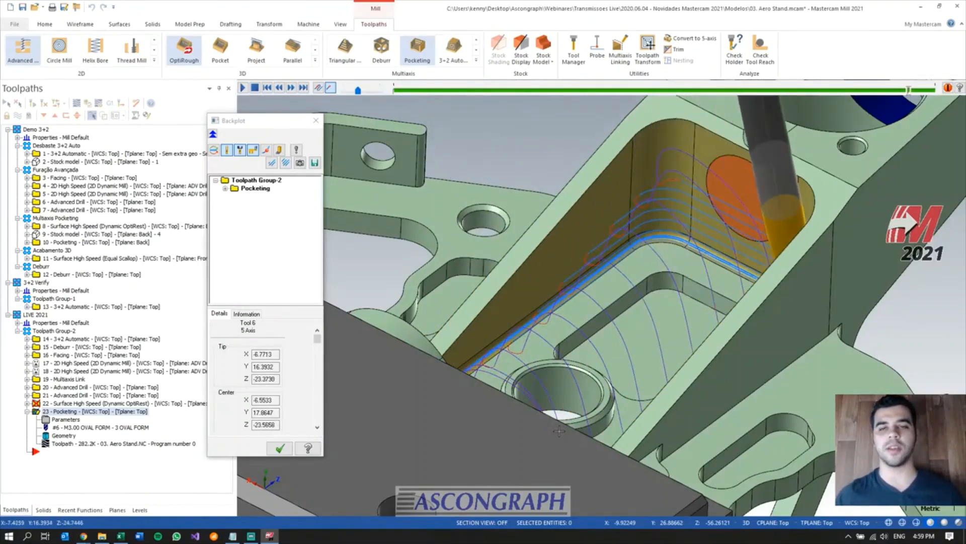
{"action": "middle_click_drag", "start_coordinate": [529, 359], "coordinate": [510, 366]}
{"action": "scroll", "coordinate": [532, 143], "scroll_direction": "down", "scroll_amount": 2}
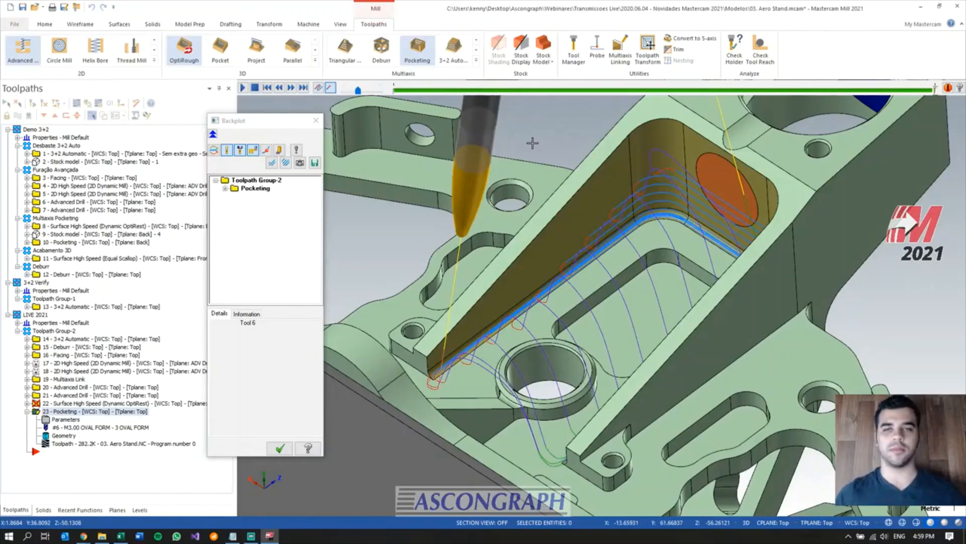
{"action": "middle_click_drag", "start_coordinate": [548, 168], "coordinate": [553, 376]}
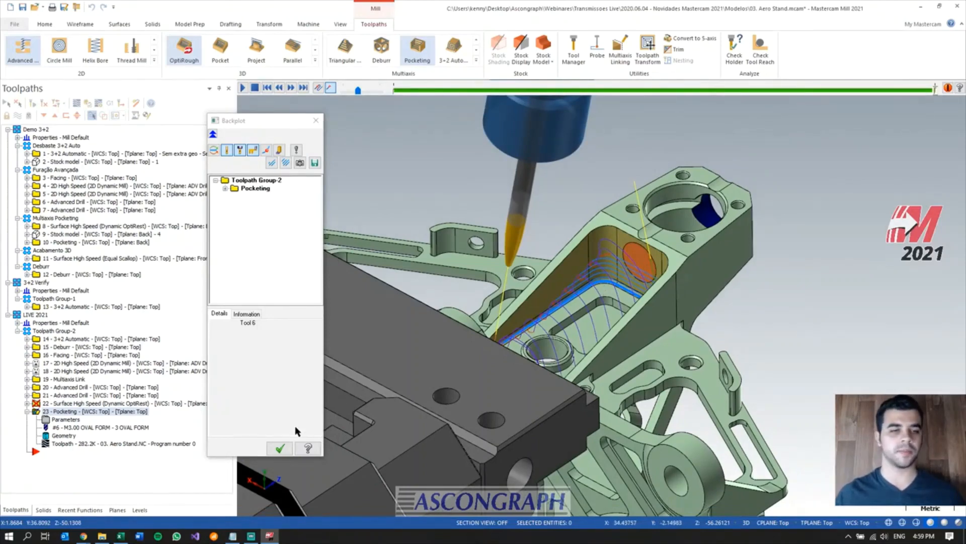
{"action": "left_click", "coordinate": [281, 448]}
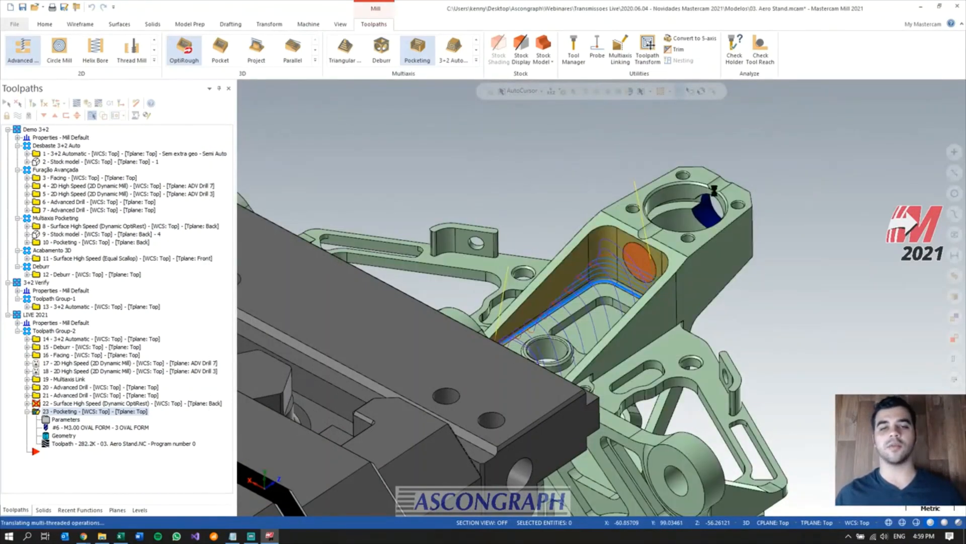
- Inspect the regenerated Dynamic OptiRest roughing passes in the pocket, collapse the Pocketing operation's entry and redisplay its toolpath
{"action": "scroll", "coordinate": [611, 194], "scroll_direction": "up", "scroll_amount": 2}
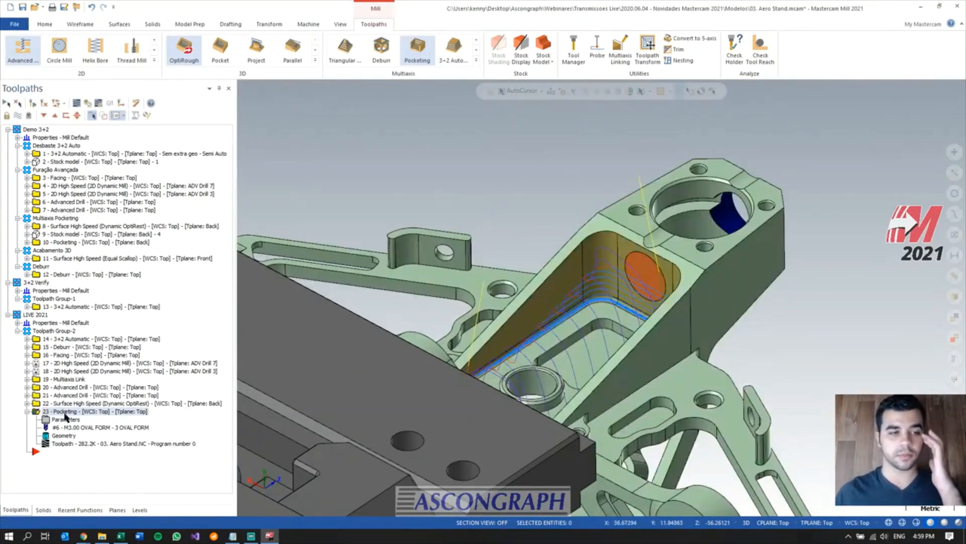
{"action": "left_click", "coordinate": [73, 404]}
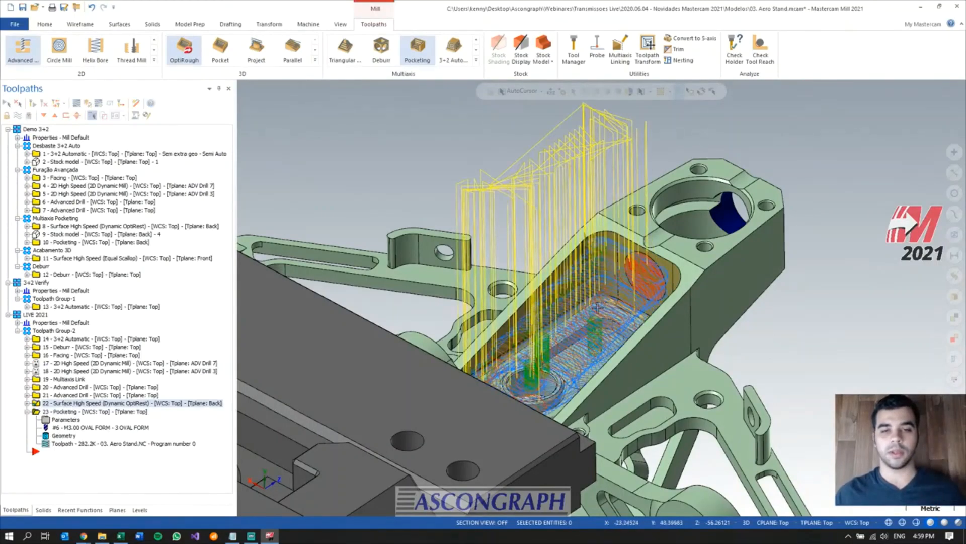
{"action": "scroll", "coordinate": [597, 308], "scroll_direction": "up", "scroll_amount": 1}
{"action": "middle_click_drag", "start_coordinate": [597, 307], "coordinate": [600, 328]}
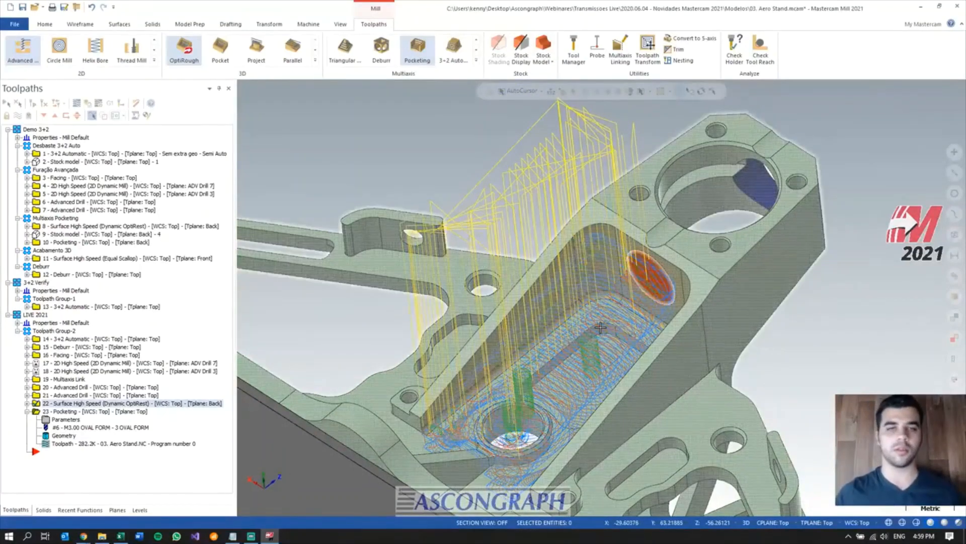
{"action": "left_click", "coordinate": [26, 412]}
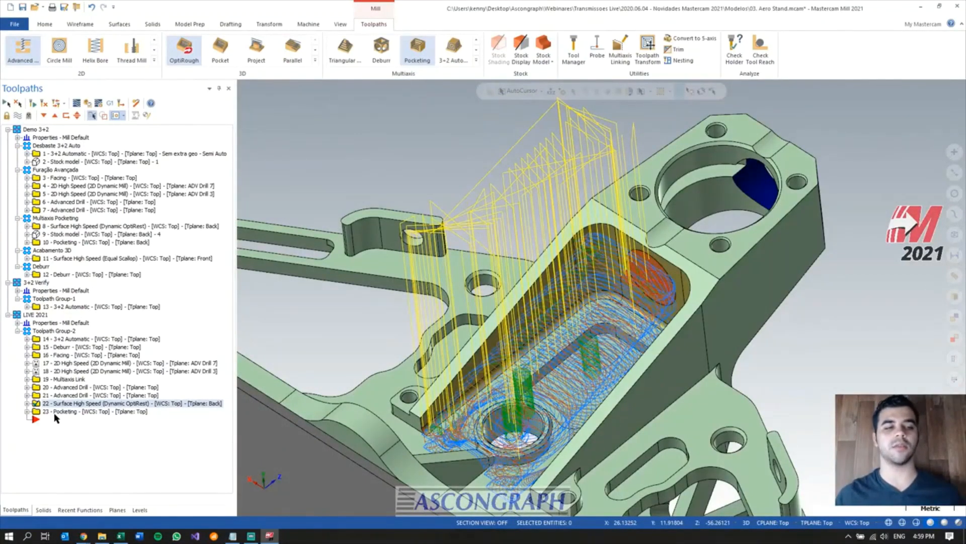
{"action": "left_click", "coordinate": [57, 411]}
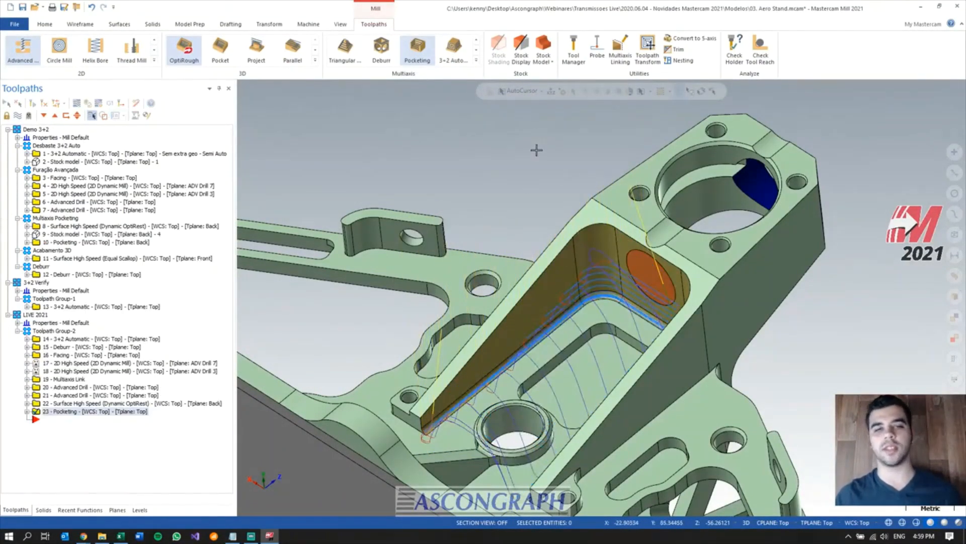
- Isolate the aero stand part by hiding the fixture and all other geometry
{"action": "scroll", "coordinate": [537, 151], "scroll_direction": "down", "scroll_amount": 2}
{"action": "scroll", "coordinate": [559, 179], "scroll_direction": "up", "scroll_amount": 2}
{"action": "scroll", "coordinate": [558, 179], "scroll_direction": "down", "scroll_amount": 1}
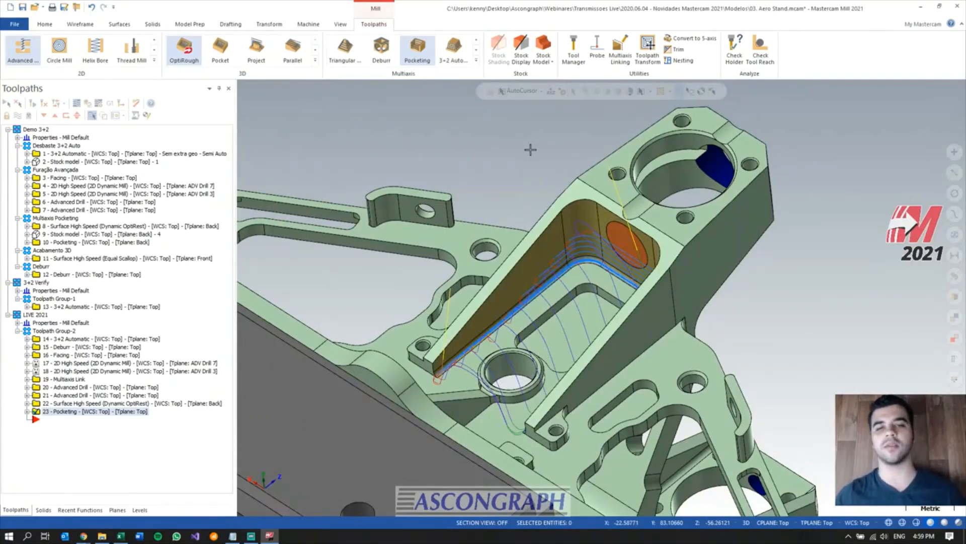
{"action": "scroll", "coordinate": [483, 129], "scroll_direction": "down", "scroll_amount": 2}
{"action": "middle_click_drag", "start_coordinate": [683, 281], "coordinate": [585, 236]}
{"action": "middle_click_drag", "start_coordinate": [582, 316], "coordinate": [574, 276]}
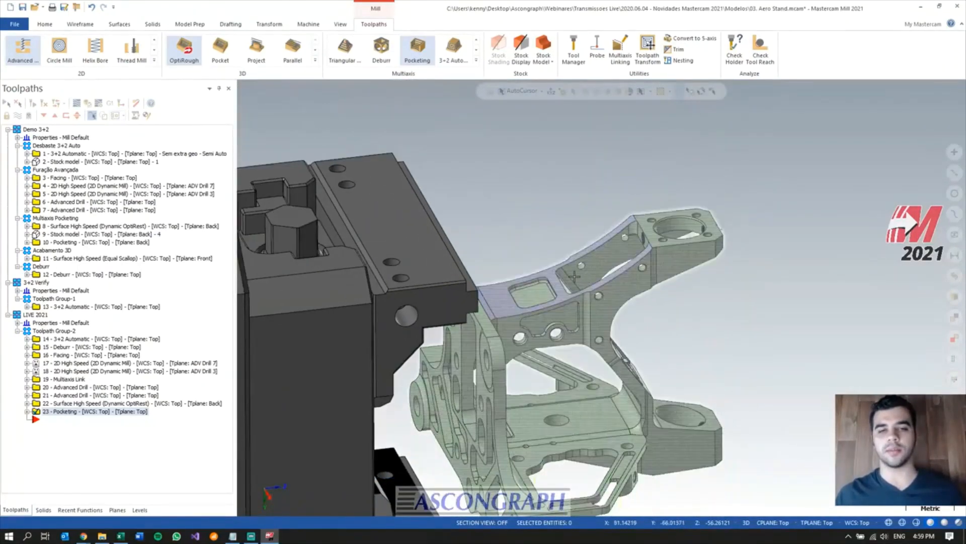
{"action": "scroll", "coordinate": [575, 276], "scroll_direction": "up", "scroll_amount": 5}
{"action": "middle_click_drag", "start_coordinate": [637, 309], "coordinate": [619, 319]}
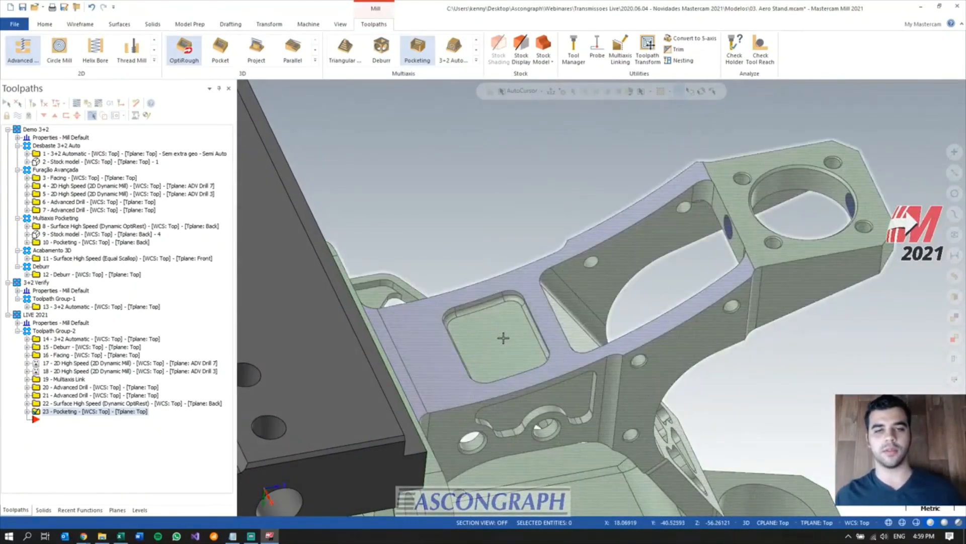
{"action": "left_click", "coordinate": [504, 337]}
{"action": "key", "text": "alt+e"}
{"action": "scroll", "coordinate": [612, 161], "scroll_direction": "down", "scroll_amount": 3}
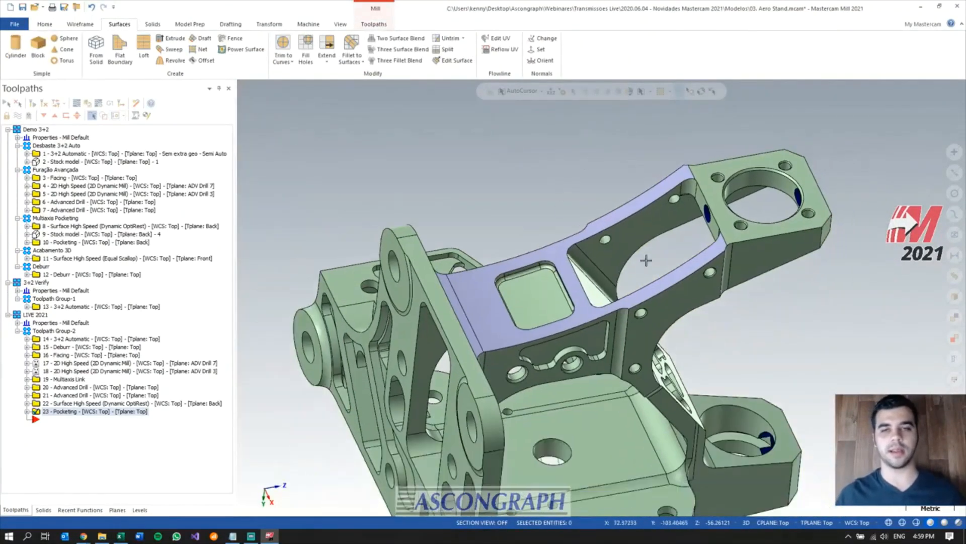
- Close the smaller rounded rectangular pocket opening in the curved face with a Fill Holes surface
{"action": "scroll", "coordinate": [550, 293], "scroll_direction": "up", "scroll_amount": 3}
{"action": "middle_click_drag", "start_coordinate": [552, 302], "coordinate": [707, 376]}
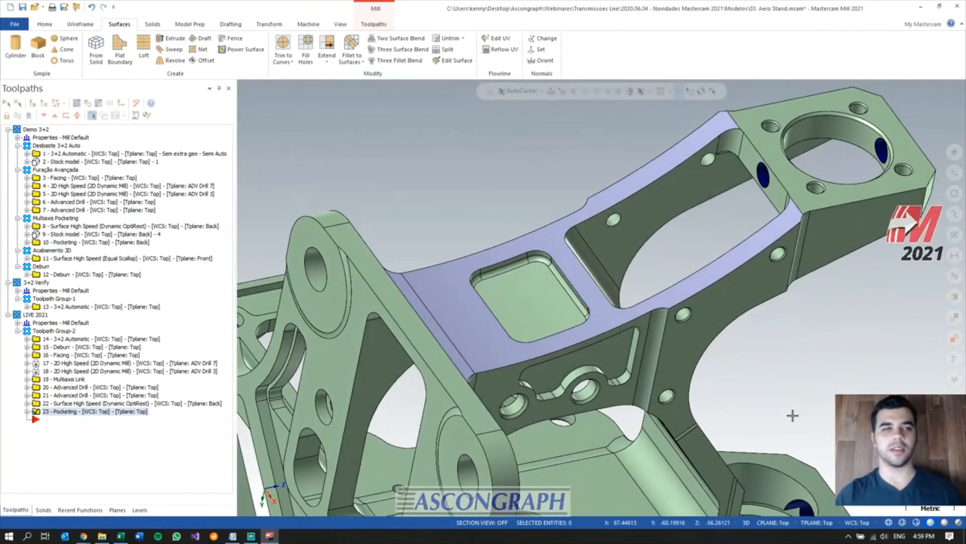
{"action": "left_click", "coordinate": [306, 45]}
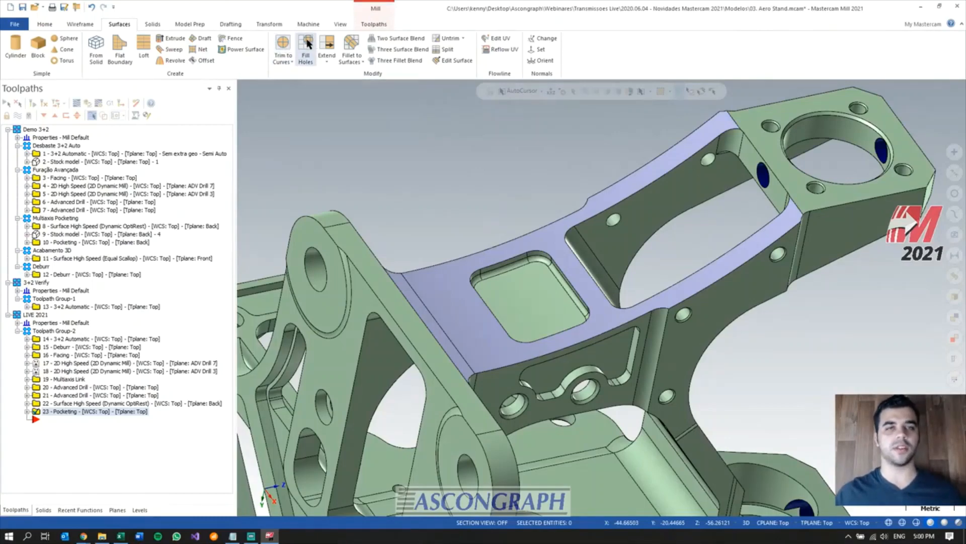
{"action": "left_click", "coordinate": [473, 306]}
{"action": "left_click", "coordinate": [501, 292]}
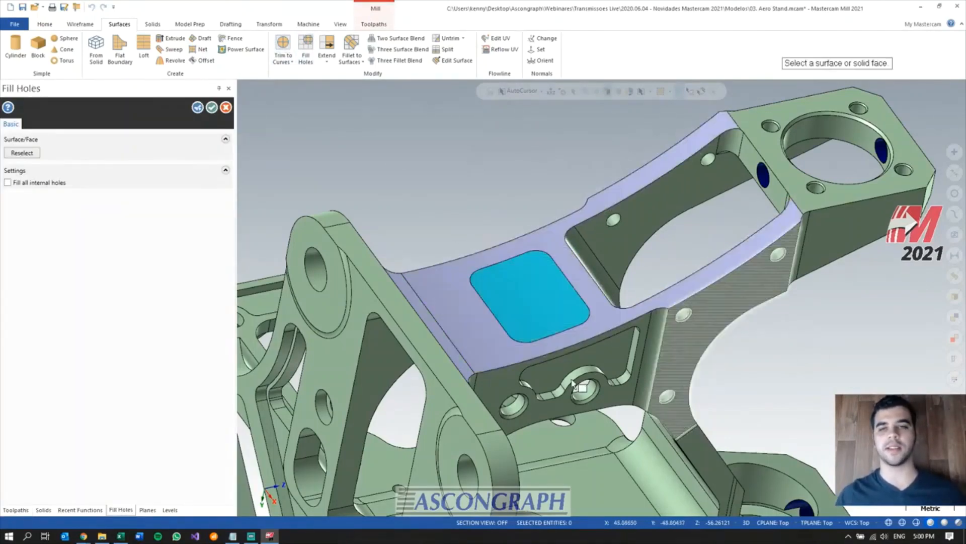
{"action": "scroll", "coordinate": [481, 395], "scroll_direction": "down", "scroll_amount": 1}
{"action": "left_click", "coordinate": [212, 108]}
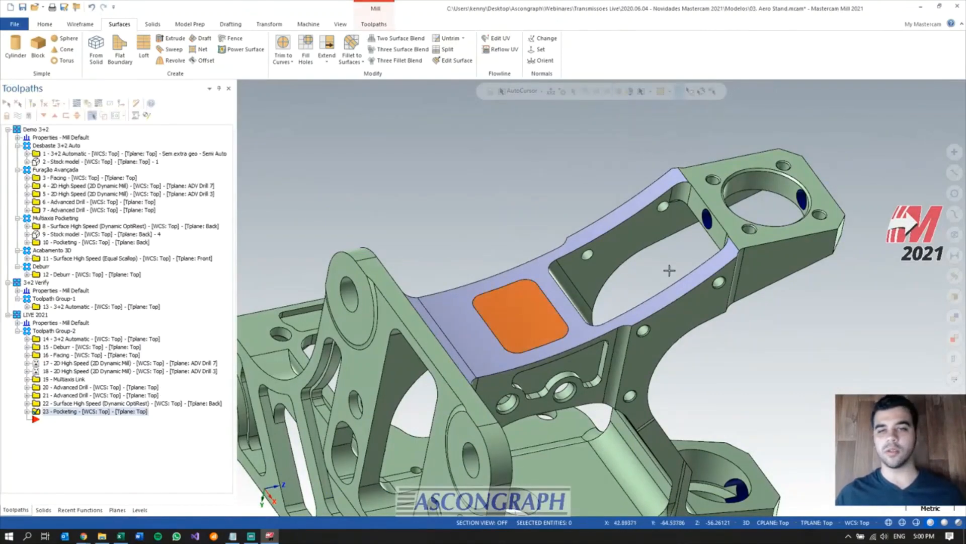
- Create edge curves with Curve On One Edge around the large opening in the curved face, closing its contour, and clear the selection
{"action": "scroll", "coordinate": [772, 206], "scroll_direction": "up", "scroll_amount": 2}
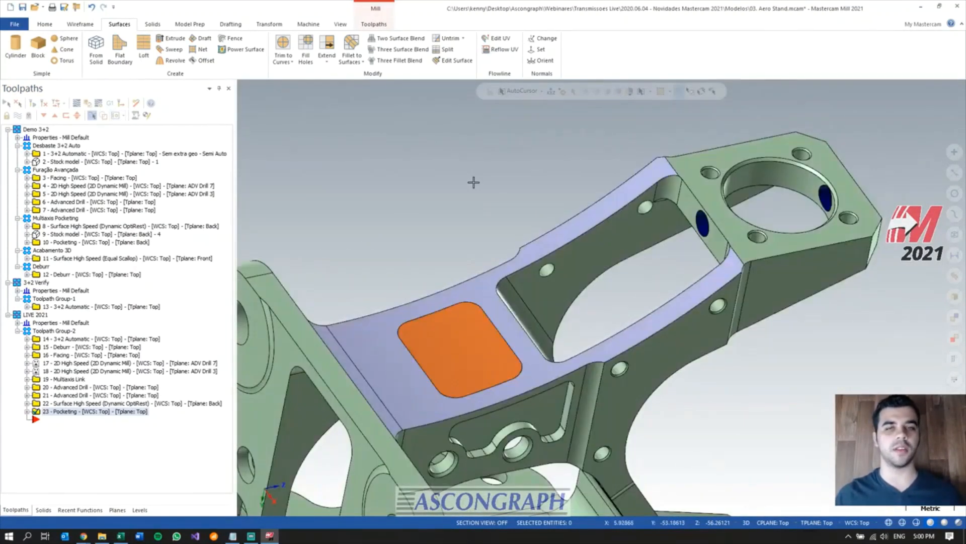
{"action": "left_click", "coordinate": [80, 25]}
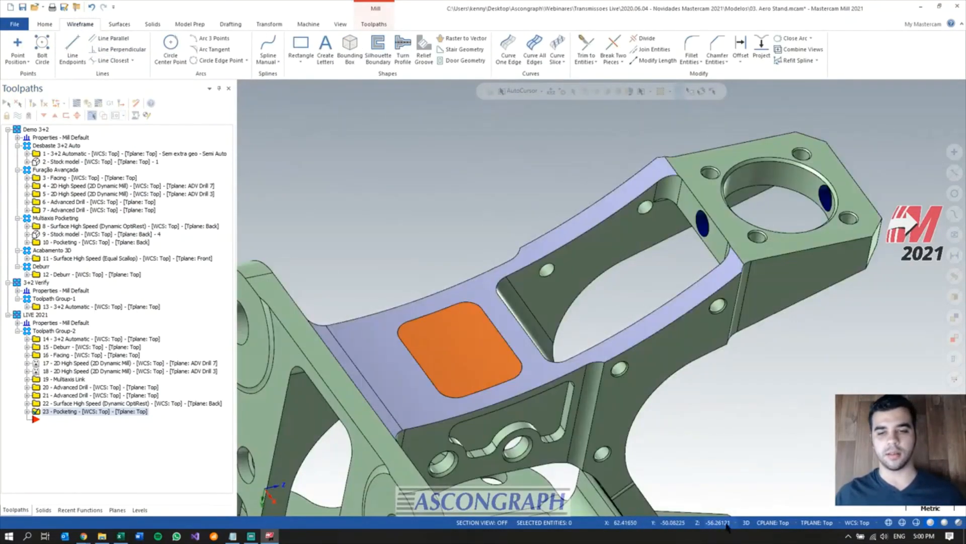
{"action": "left_click", "coordinate": [508, 50]}
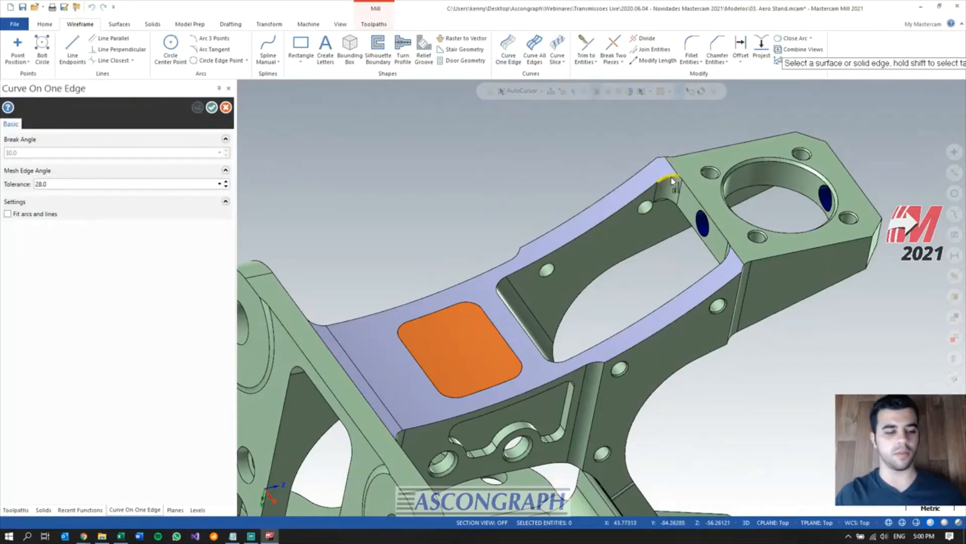
{"action": "left_click", "coordinate": [672, 182]}
{"action": "scroll", "coordinate": [544, 374], "scroll_direction": "up", "scroll_amount": 2}
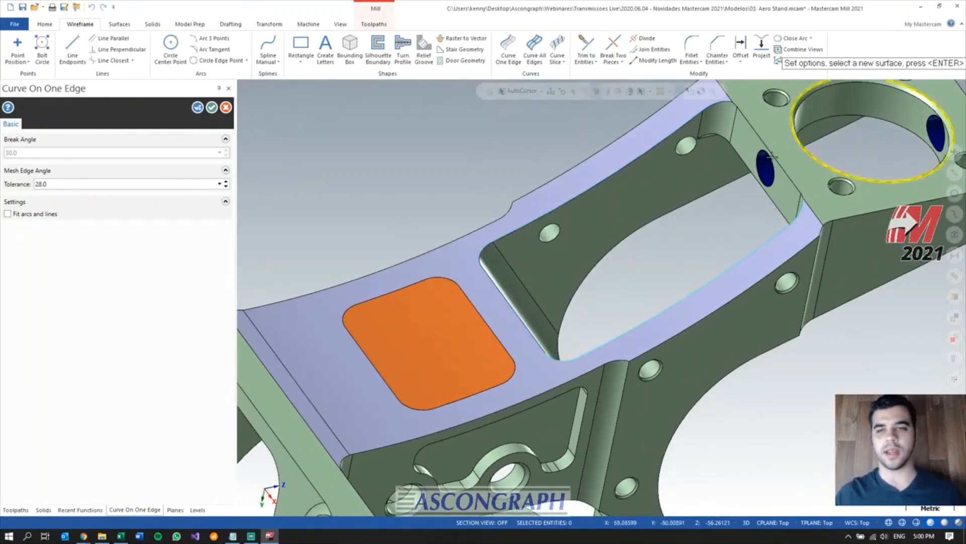
{"action": "scroll", "coordinate": [785, 163], "scroll_direction": "up", "scroll_amount": 3}
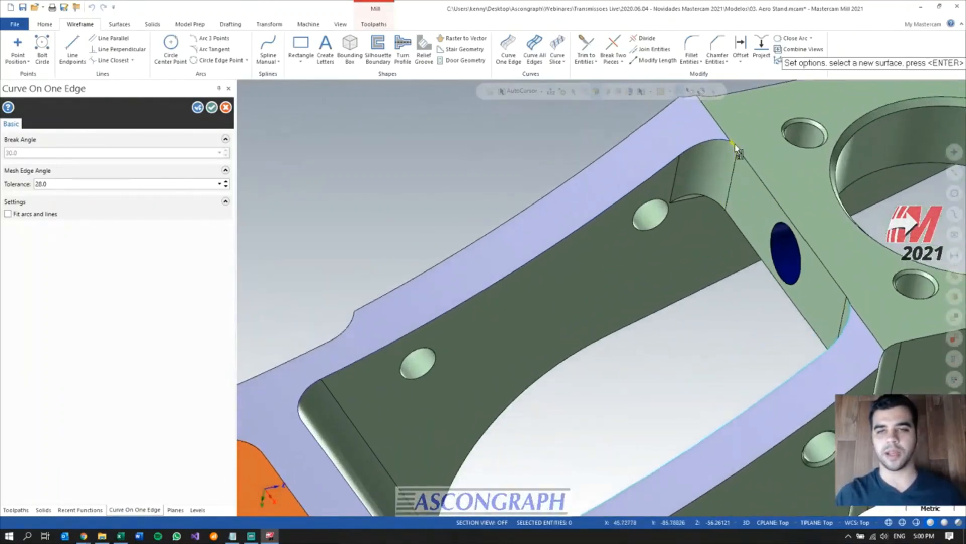
{"action": "scroll", "coordinate": [844, 296], "scroll_direction": "up", "scroll_amount": 3}
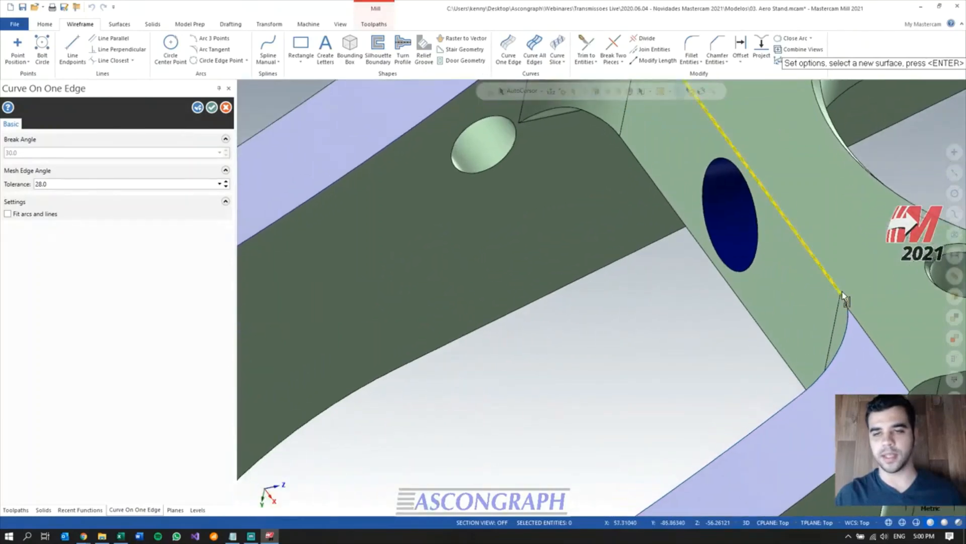
{"action": "scroll", "coordinate": [846, 298], "scroll_direction": "down", "scroll_amount": 6}
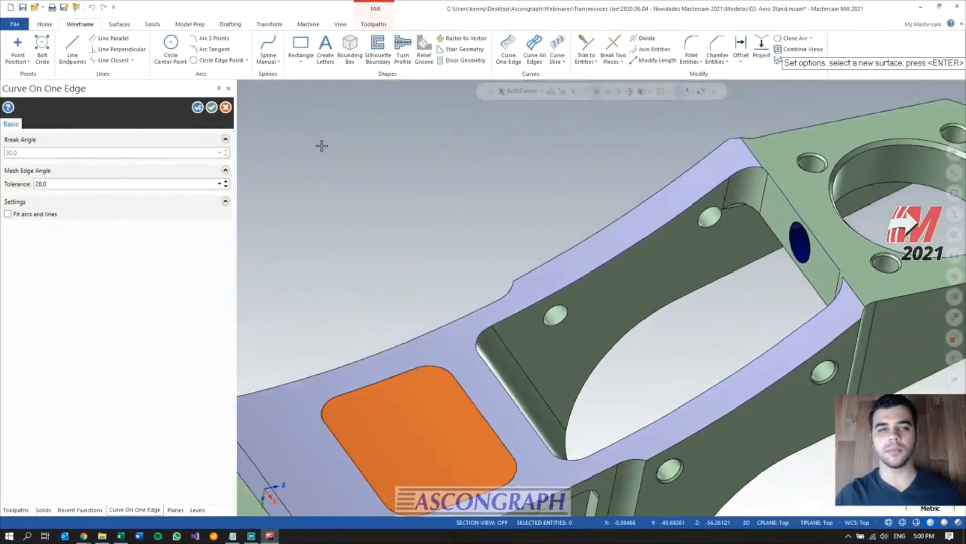
{"action": "left_click", "coordinate": [211, 108]}
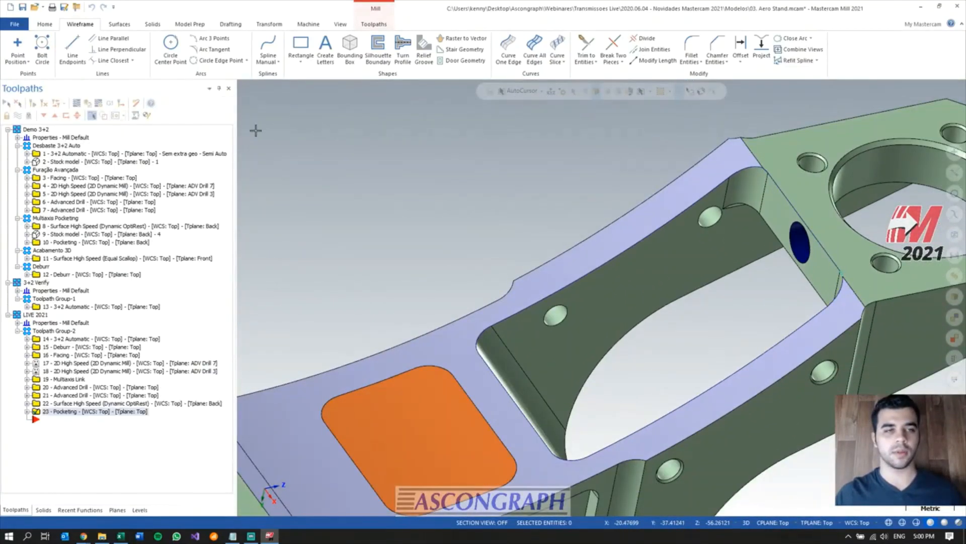
{"action": "left_click", "coordinate": [592, 262]}
{"action": "key", "text": "Escape"}
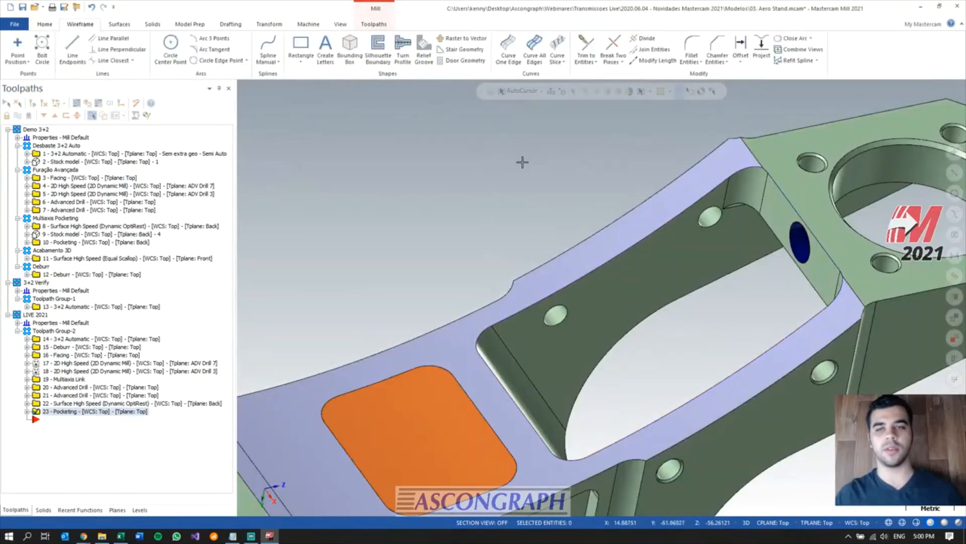
- Create a Power Surface over the large opening using its closed 3D edge chain
{"action": "middle_click_drag", "start_coordinate": [511, 155], "coordinate": [470, 145]}
{"action": "left_click", "coordinate": [123, 24]}
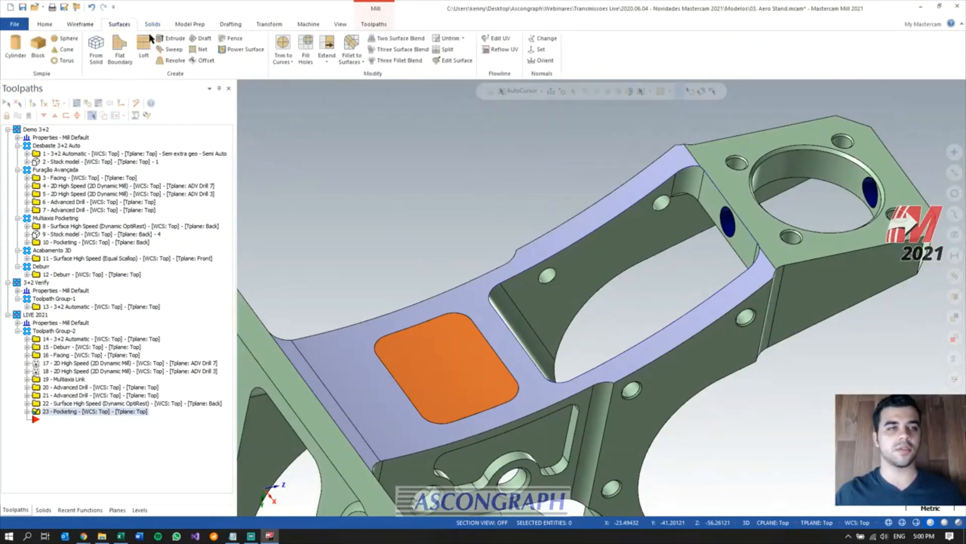
{"action": "left_click", "coordinate": [240, 49]}
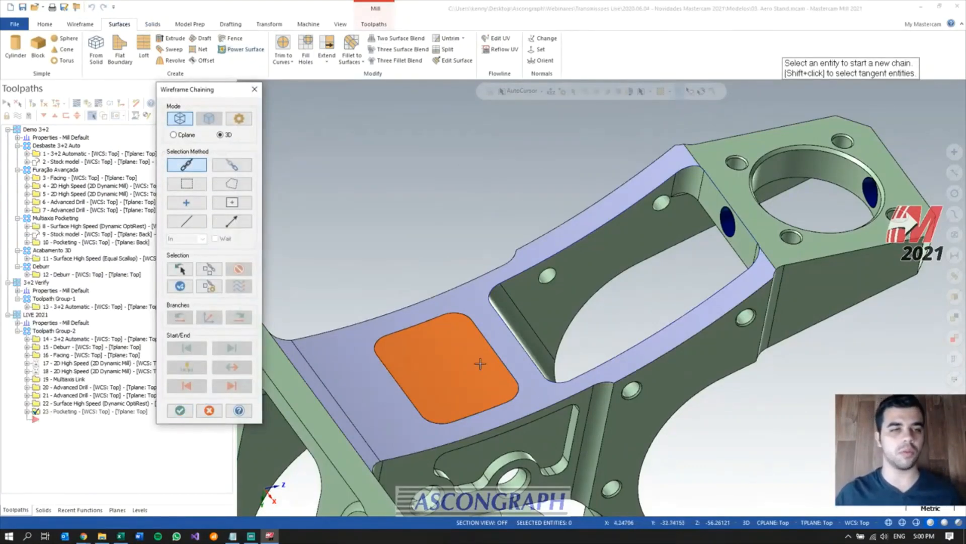
{"action": "left_click", "coordinate": [588, 376]}
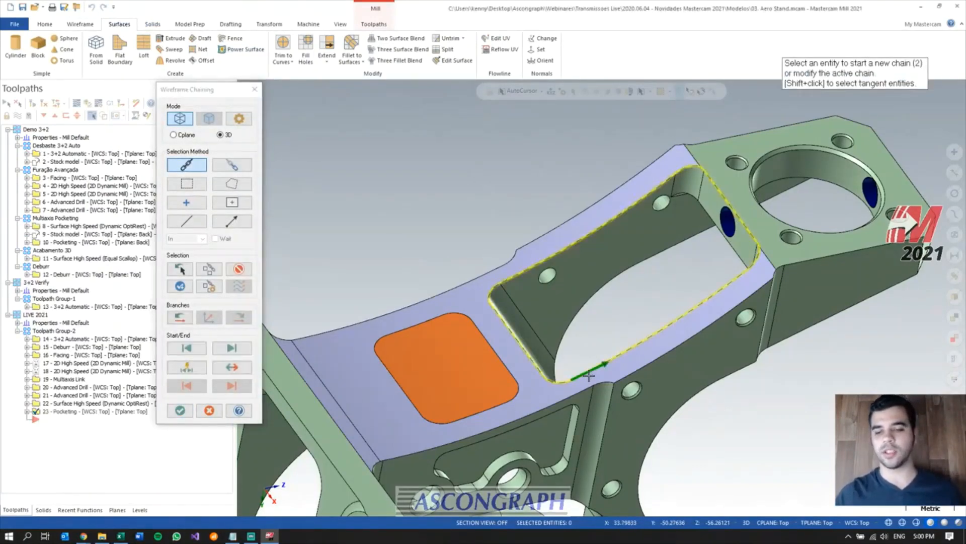
{"action": "key", "text": "Escape"}
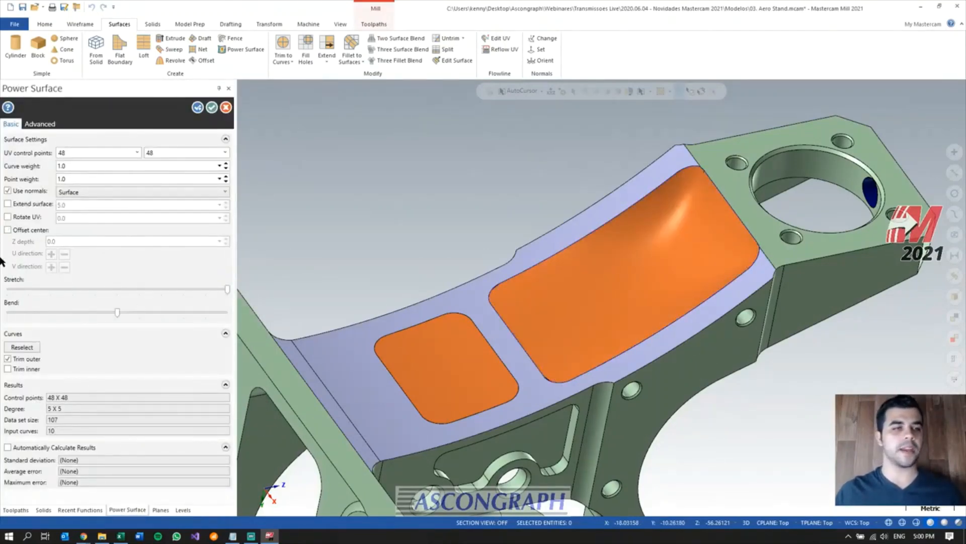
- Turn off Use normals, set the Power Surface's curve weight to 0.01 and point weight to 0, and accept the surface
{"action": "left_click", "coordinate": [7, 190]}
{"action": "left_click", "coordinate": [73, 166]}
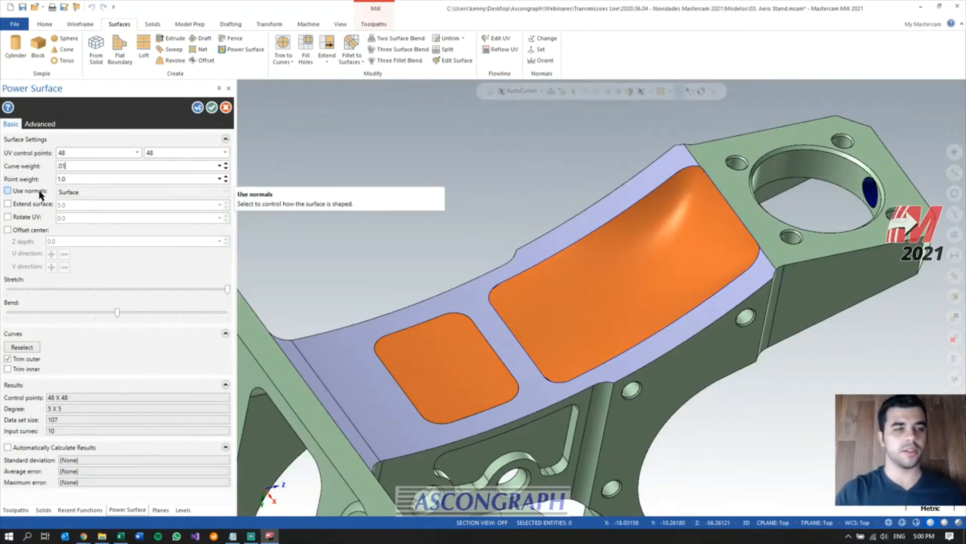
{"action": "key", "text": "Return"}
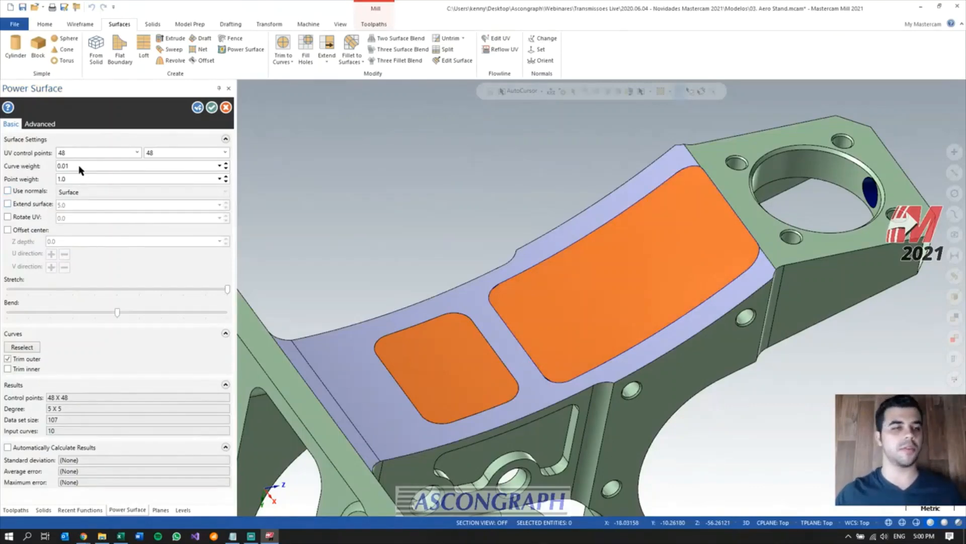
{"action": "key", "text": "Tab"}
{"action": "type", "text": "0"}
{"action": "key", "text": "Return"}
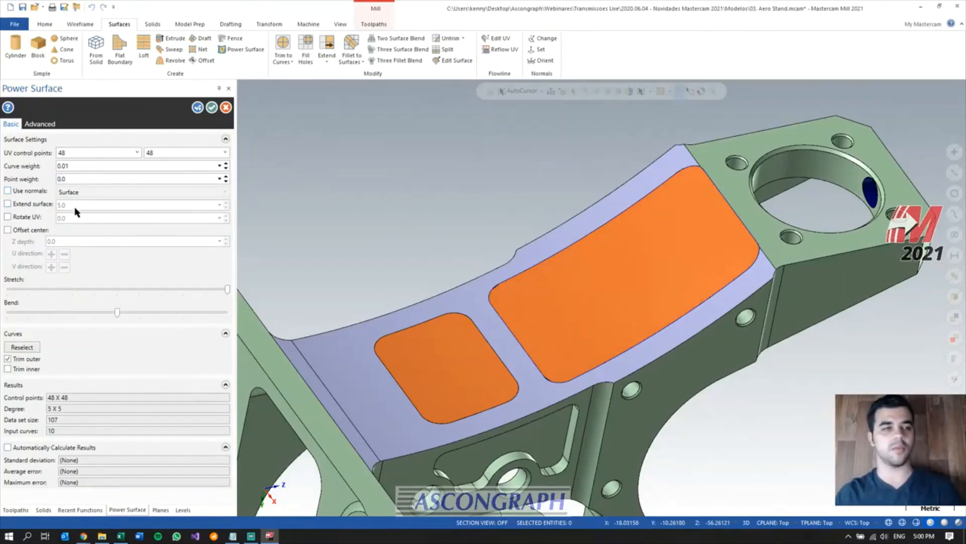
{"action": "middle_click_drag", "start_coordinate": [353, 202], "coordinate": [595, 255]}
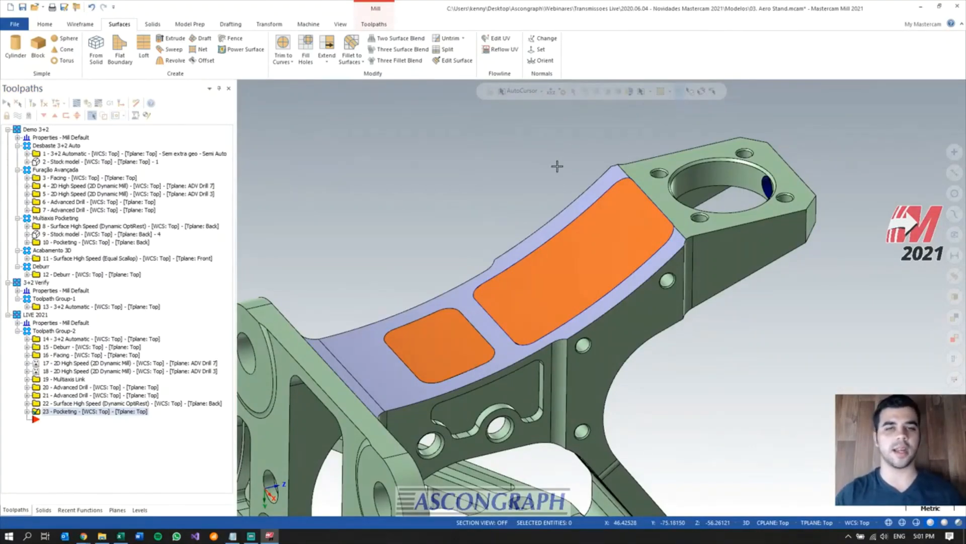
- Start a 3D Equal Scallop finishing toolpath for the curved face
{"action": "middle_click_drag", "start_coordinate": [578, 164], "coordinate": [460, 200]}
{"action": "scroll", "coordinate": [459, 200], "scroll_direction": "up", "scroll_amount": 1}
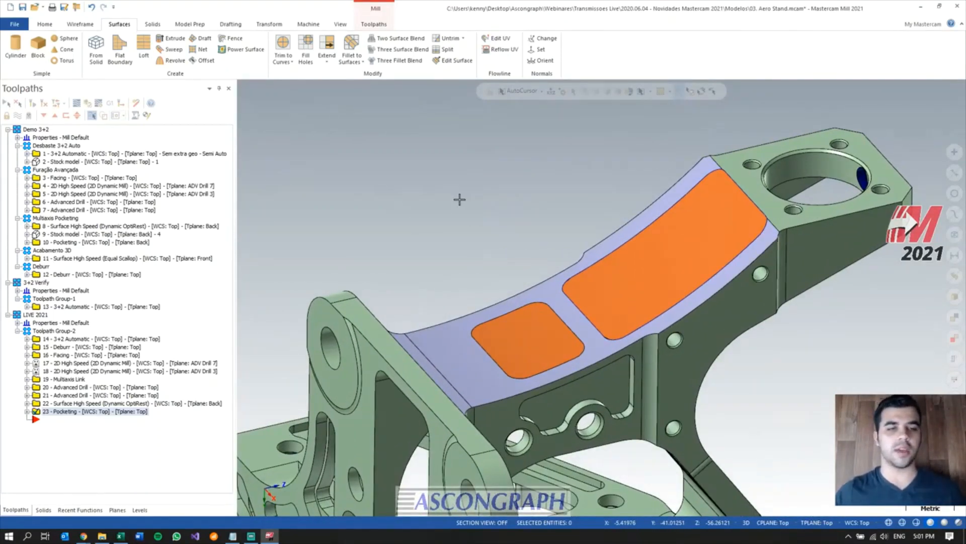
{"action": "left_click", "coordinate": [374, 25]}
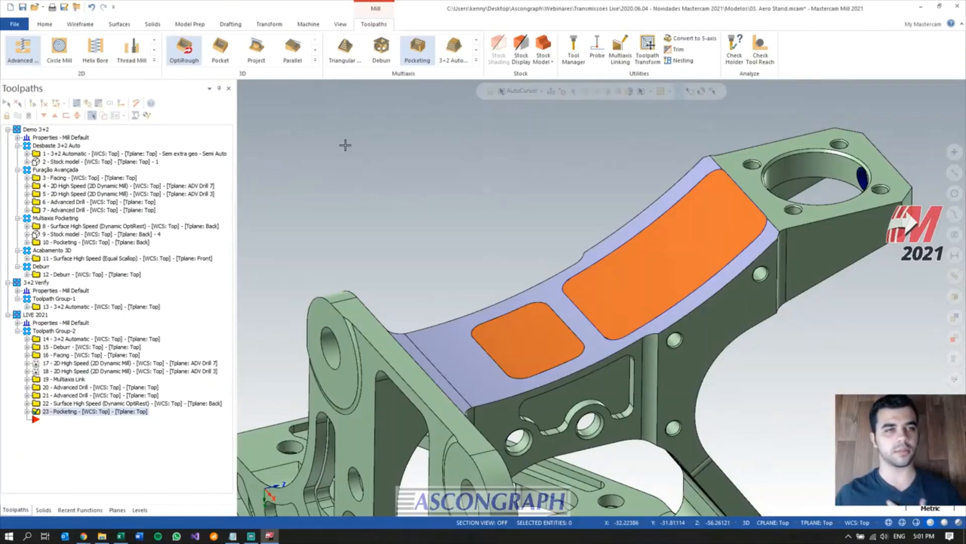
{"action": "left_click", "coordinate": [315, 61]}
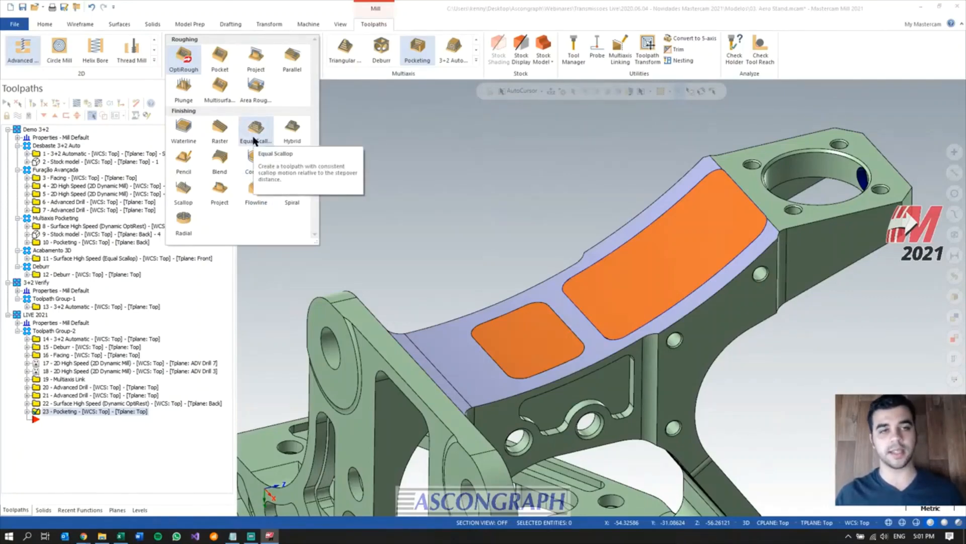
{"action": "left_click", "coordinate": [254, 140]}
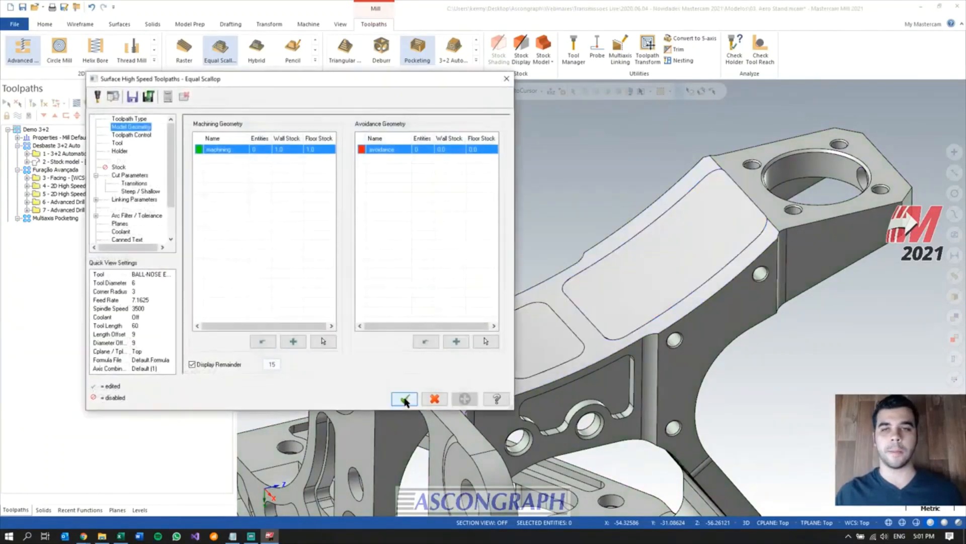
- Set wall and floor stock to 0.0 and assign the curved face, its adjoining strip and both cover surfaces as machining geometry
{"action": "left_click", "coordinate": [263, 341]}
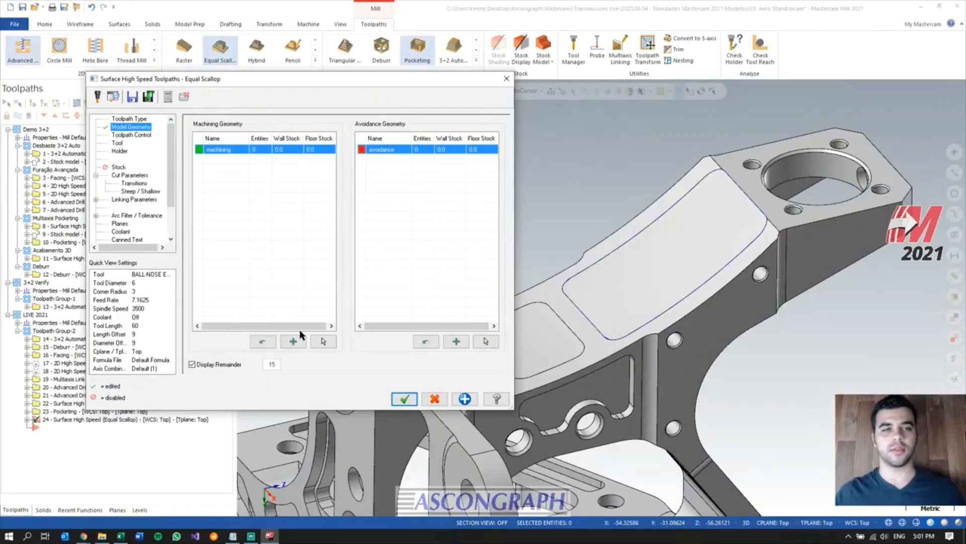
{"action": "left_click", "coordinate": [323, 341]}
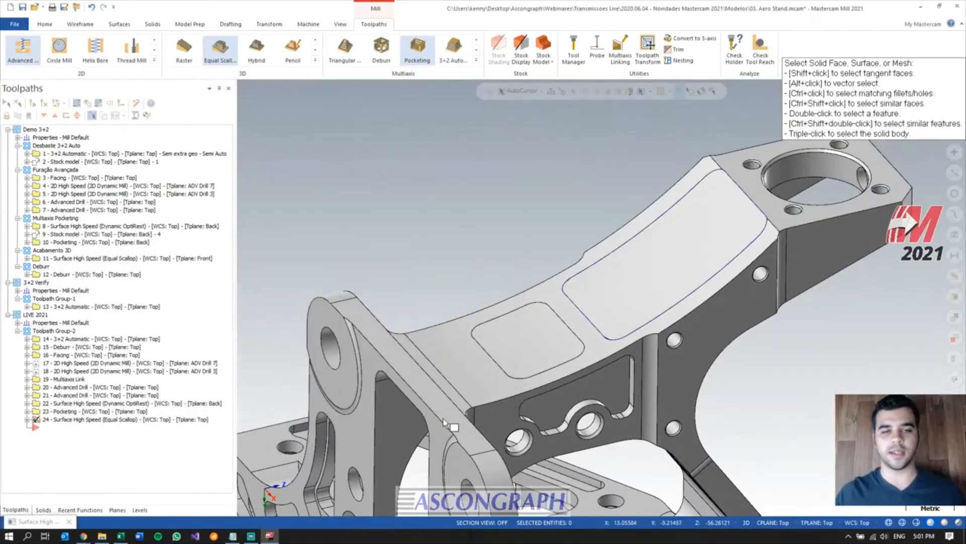
{"action": "left_click", "coordinate": [498, 344]}
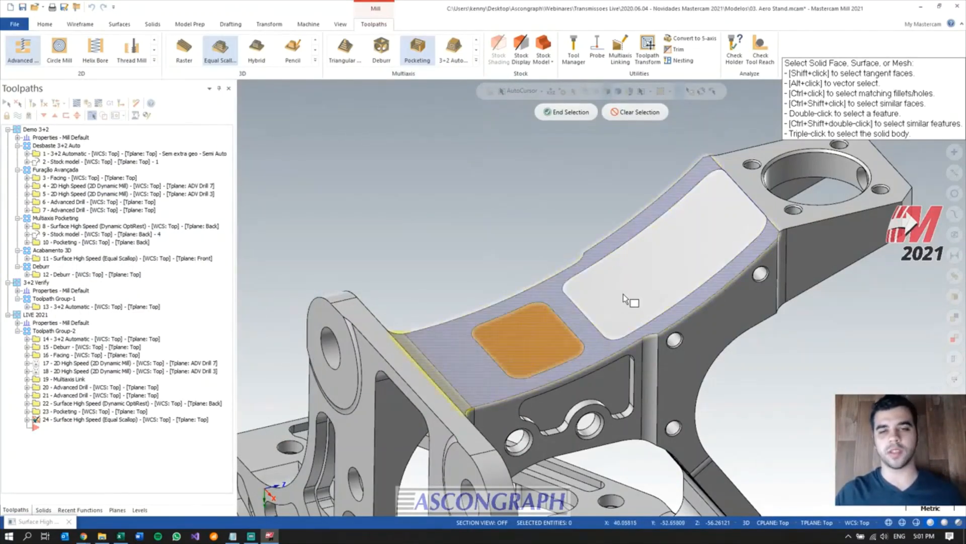
{"action": "left_click", "coordinate": [623, 293]}
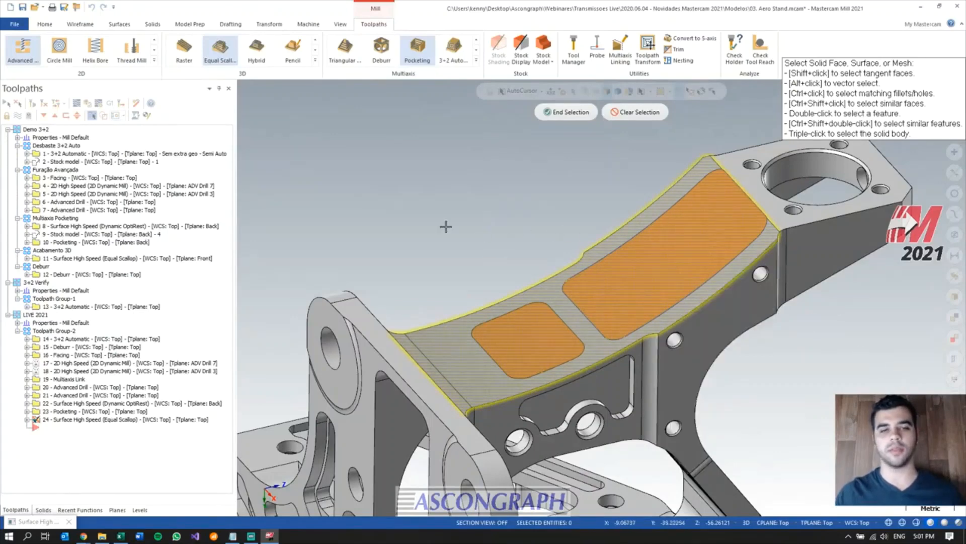
{"action": "key", "text": "Return"}
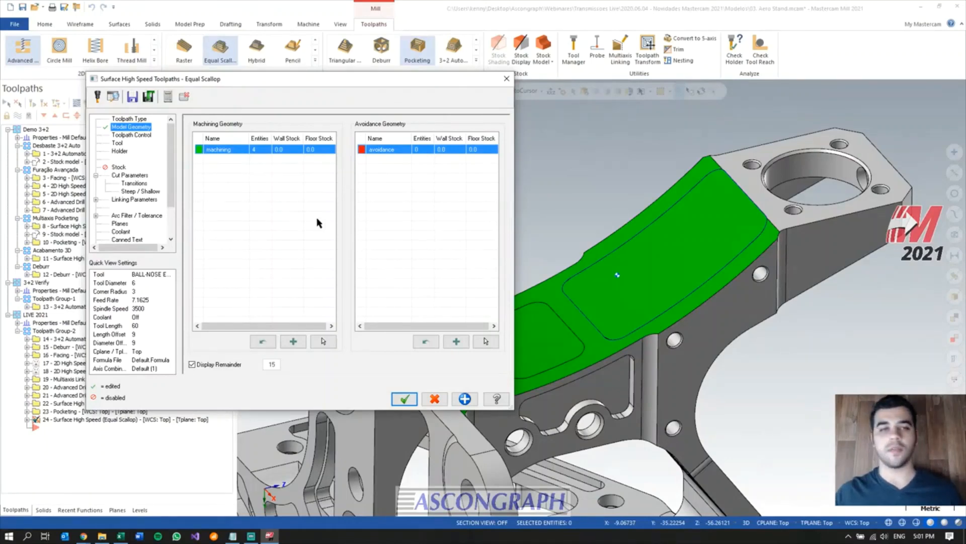
- Set the Equal Scallop containment strategy to trimmed offsets and contain the cut by tool contact point
{"action": "left_click", "coordinate": [132, 135]}
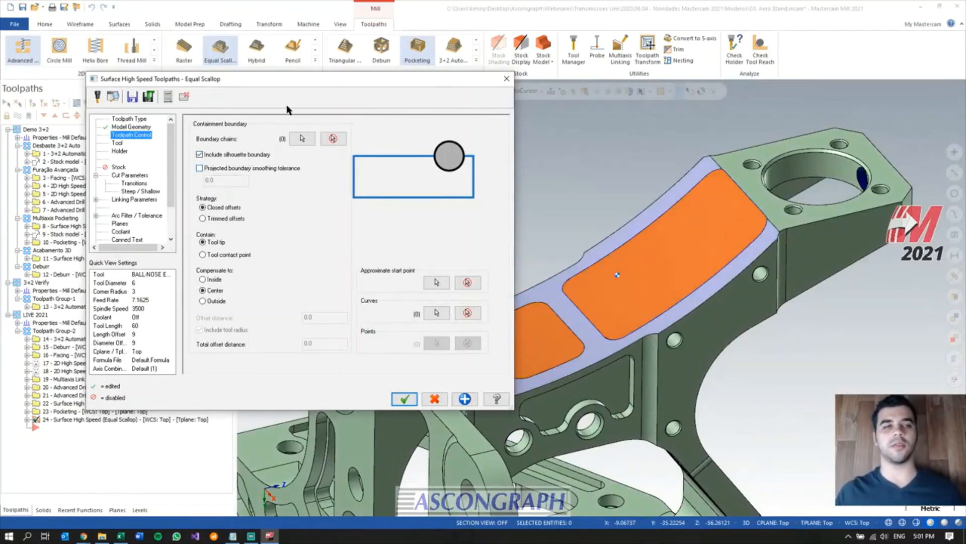
{"action": "left_click_drag", "start_coordinate": [284, 86], "coordinate": [679, 67]}
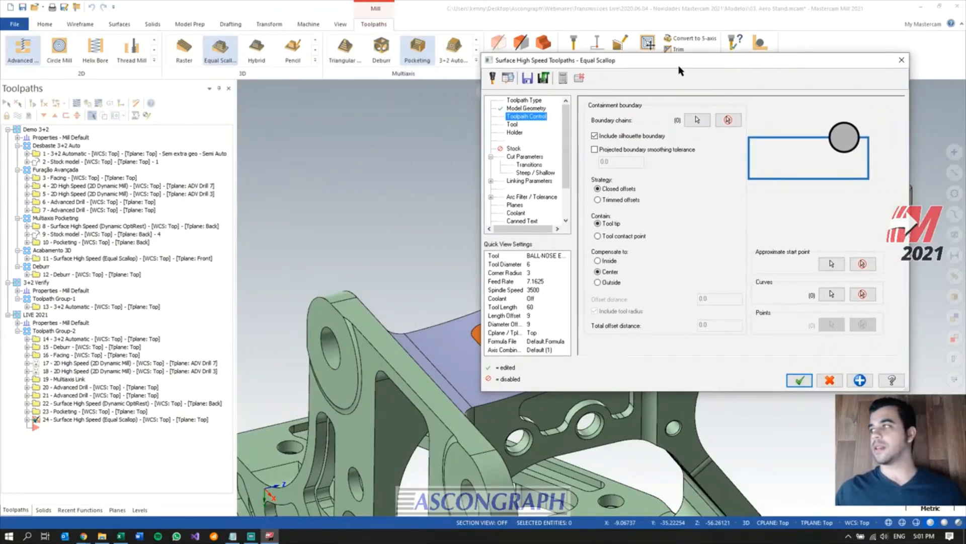
{"action": "left_click", "coordinate": [614, 201]}
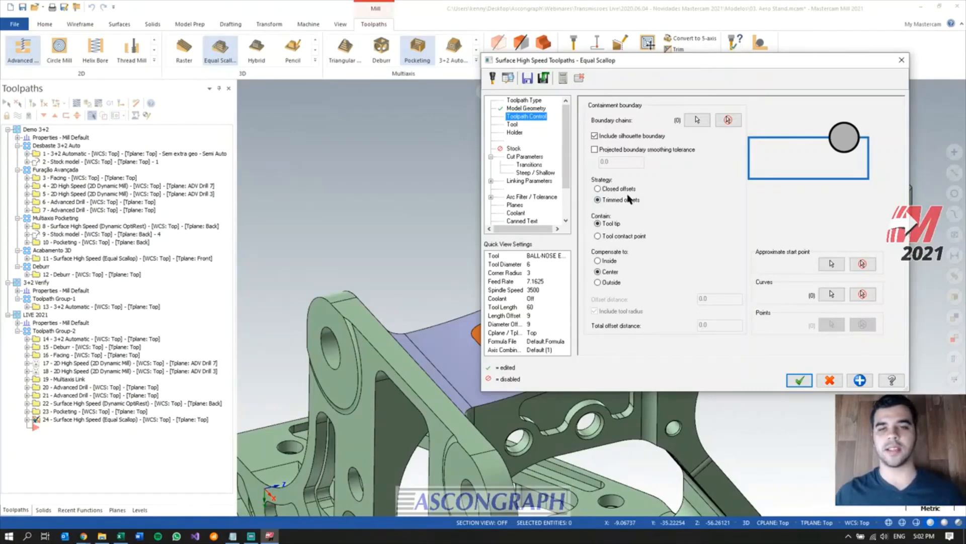
{"action": "left_click", "coordinate": [632, 238]}
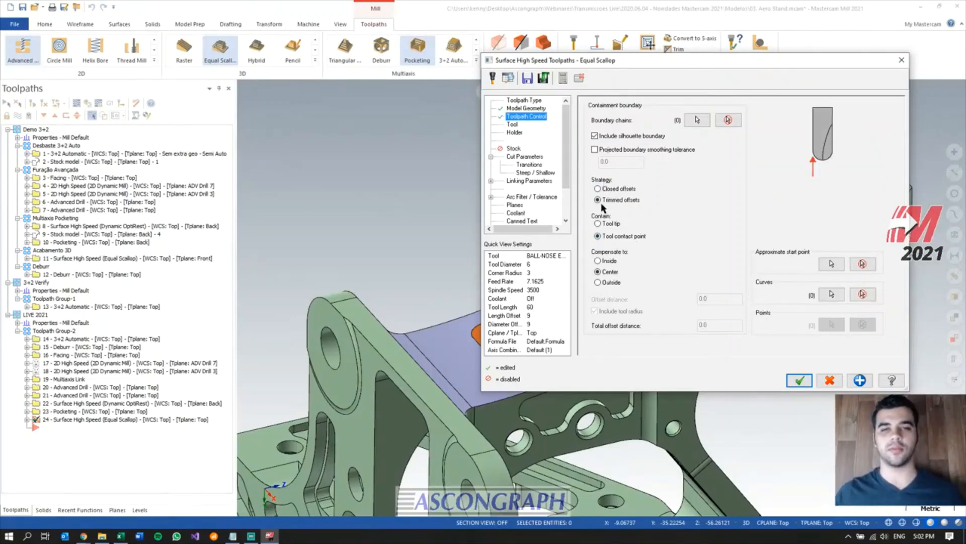
- Choose tool 7, the 8 mm ball endmill, for the Equal Scallop toolpath
{"action": "left_click", "coordinate": [512, 125]}
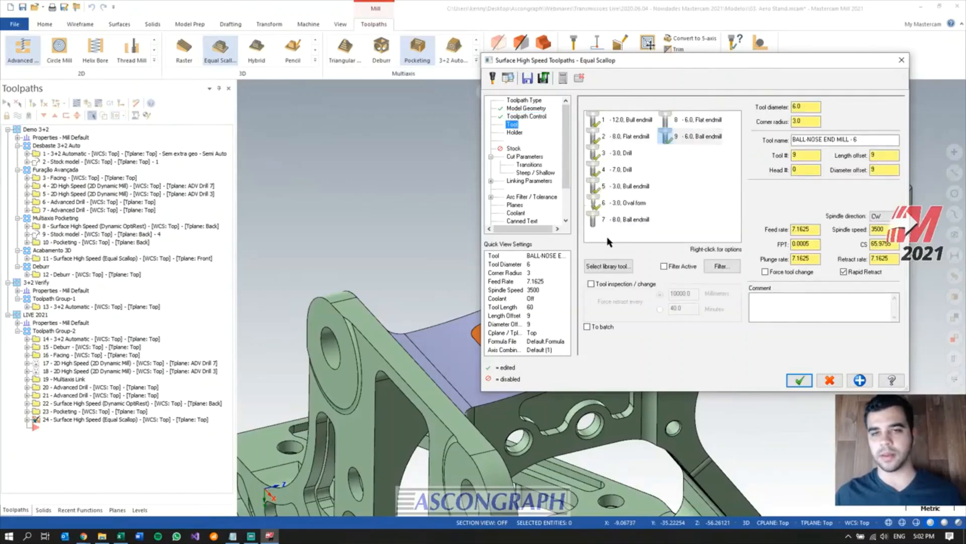
{"action": "left_click", "coordinate": [634, 221]}
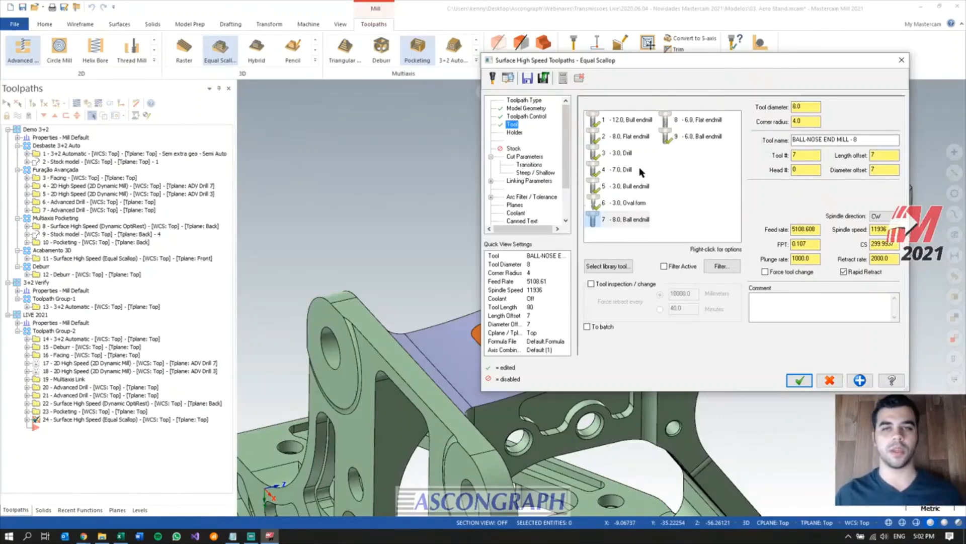
{"action": "left_click", "coordinate": [628, 223]}
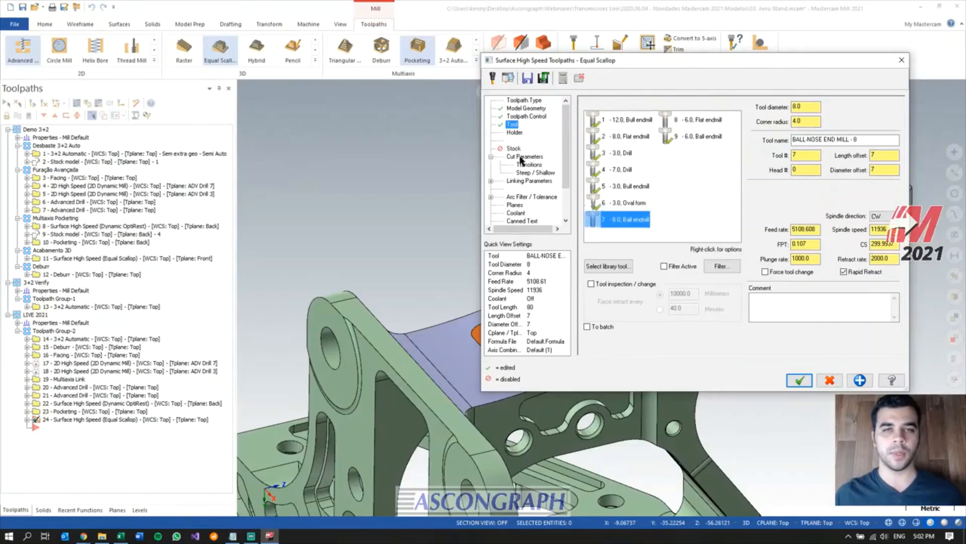
- Turn off Expand inside to out, enable Smoothing, and set the open contour direction to Zigzag and the stepover to 1.0
{"action": "left_click", "coordinate": [522, 156]}
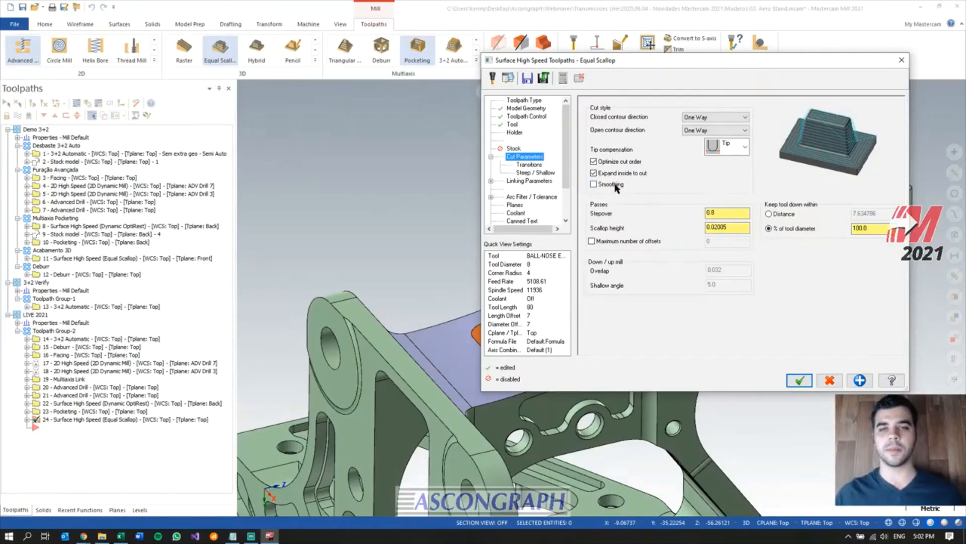
{"action": "left_click", "coordinate": [613, 174]}
{"action": "left_click", "coordinate": [701, 131]}
{"action": "left_click", "coordinate": [701, 153]}
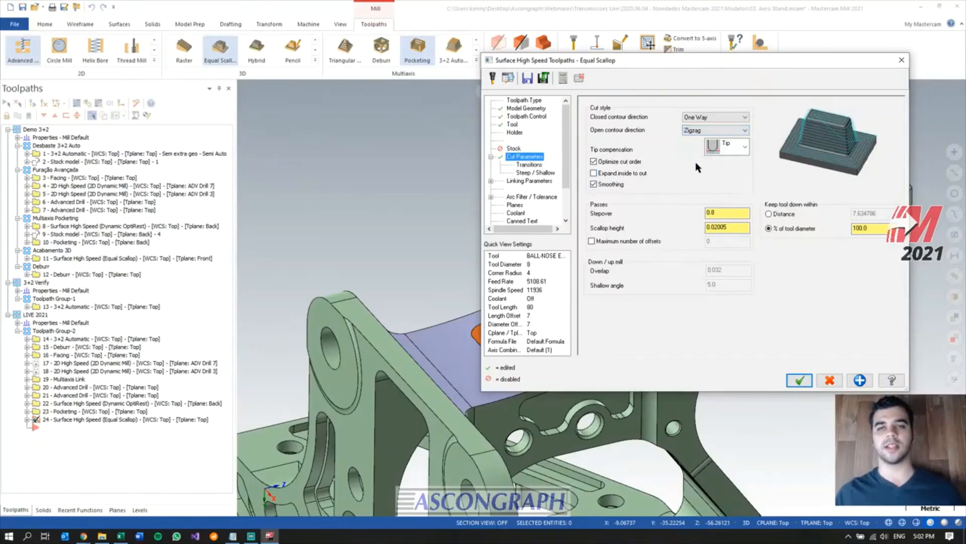
{"action": "double_click", "coordinate": [737, 215]}
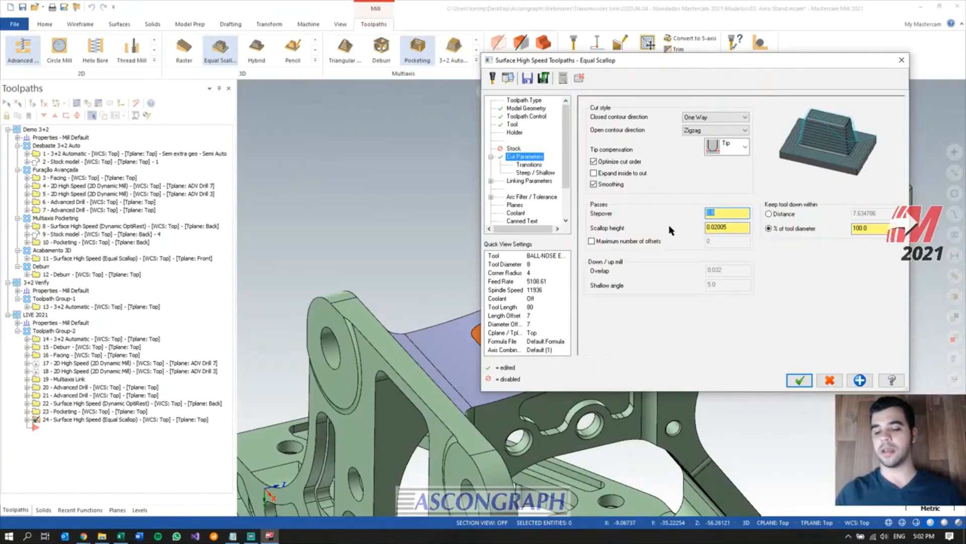
{"action": "type", "text": "1"}
{"action": "key", "text": "Return"}
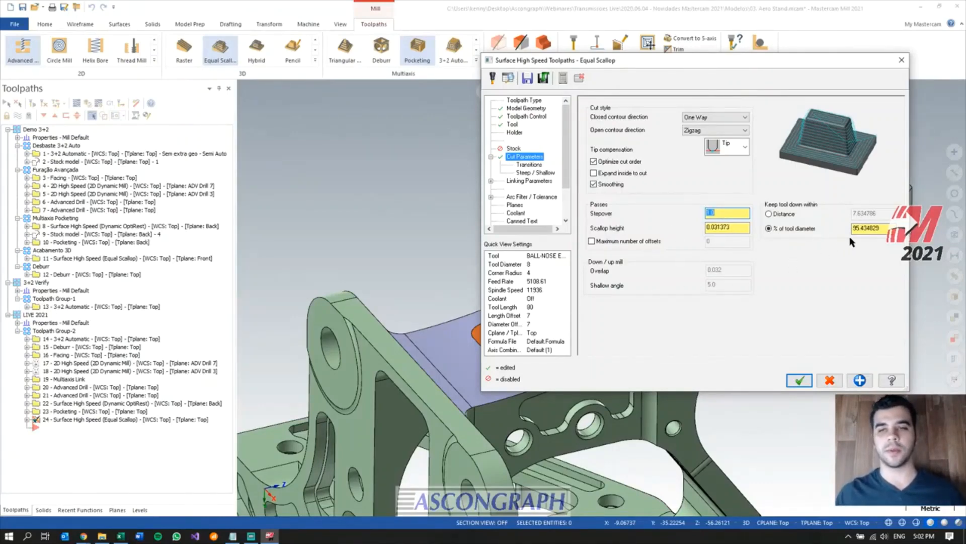
- Set the tool plane to Front and accept the parameters to generate the Equal Scallop toolpath
{"action": "left_click", "coordinate": [529, 165]}
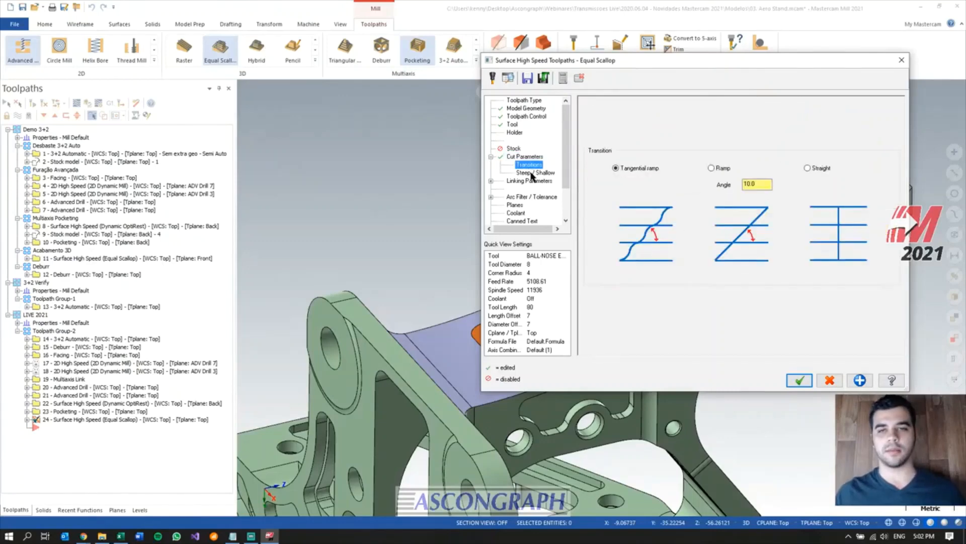
{"action": "left_click", "coordinate": [532, 173]}
{"action": "left_click", "coordinate": [530, 182]}
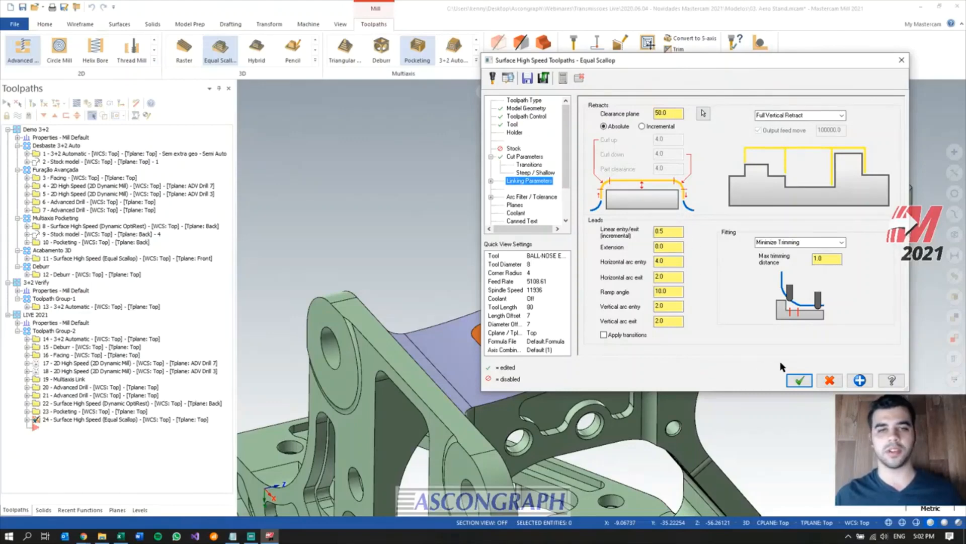
{"action": "left_click", "coordinate": [515, 206]}
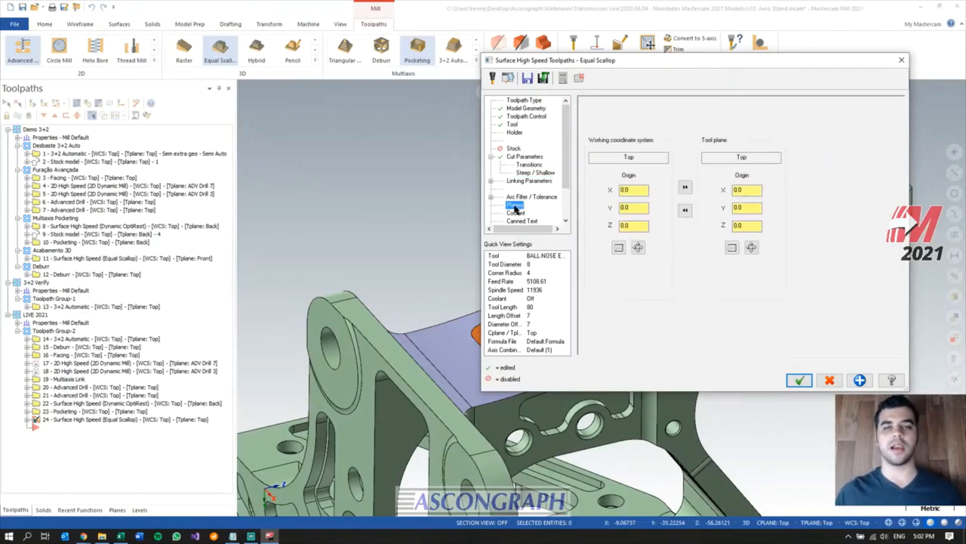
{"action": "left_click", "coordinate": [732, 247]}
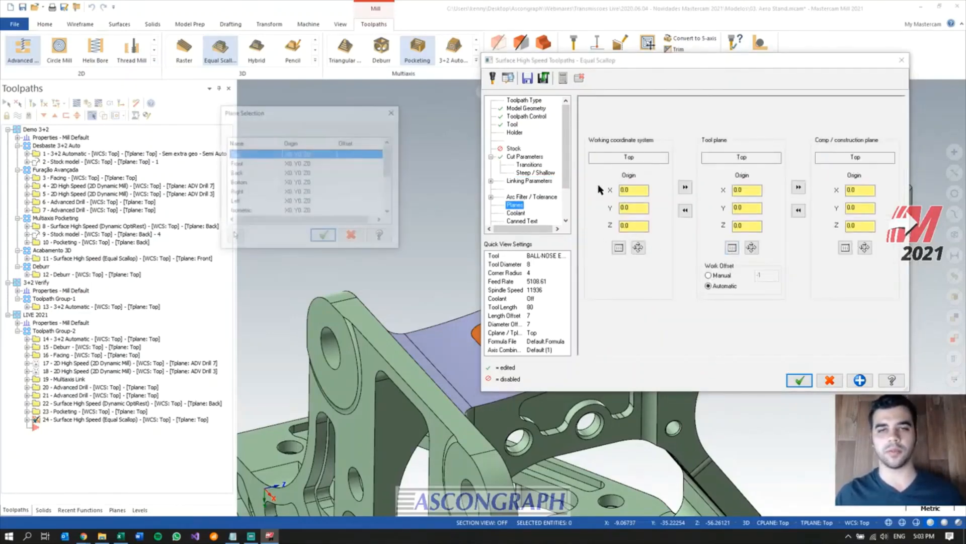
{"action": "left_click", "coordinate": [241, 163]}
{"action": "left_click", "coordinate": [315, 235]}
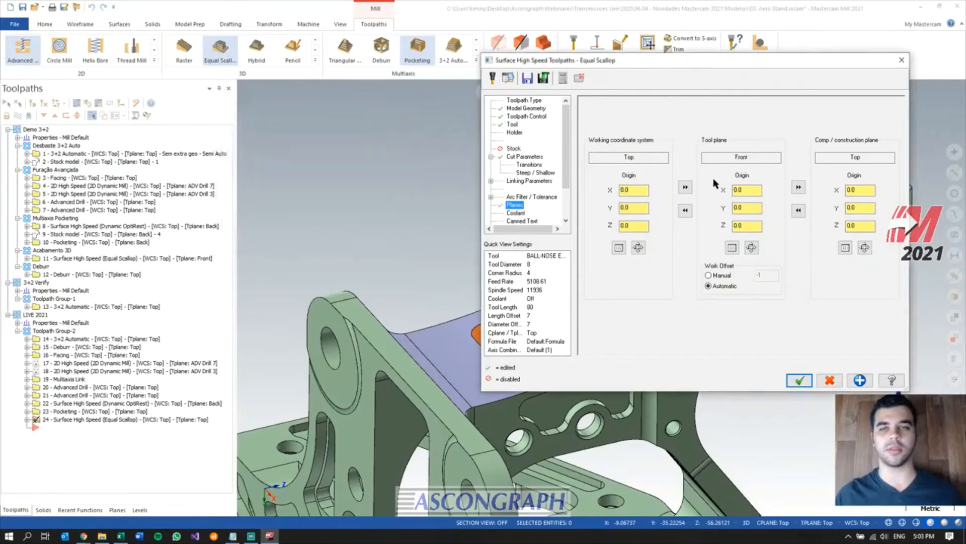
{"action": "left_click", "coordinate": [800, 381]}
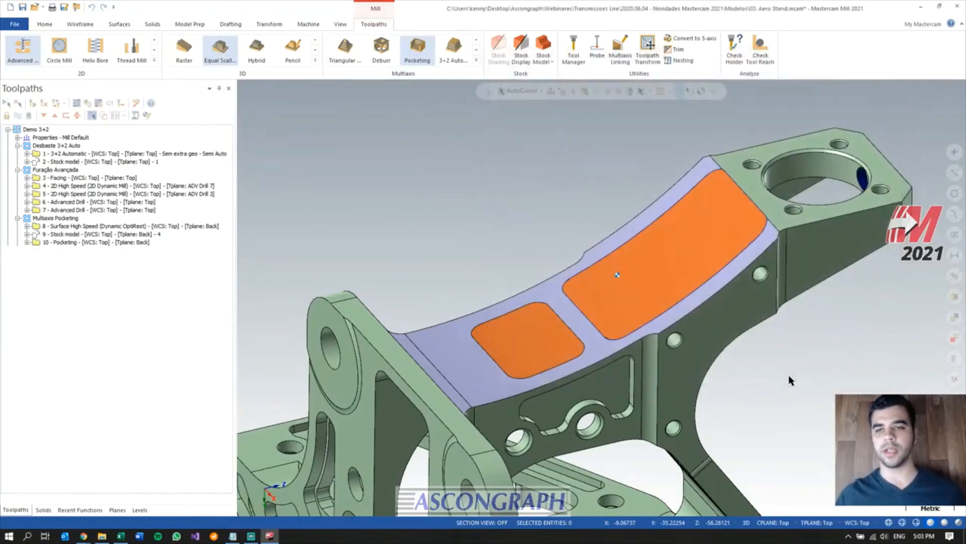
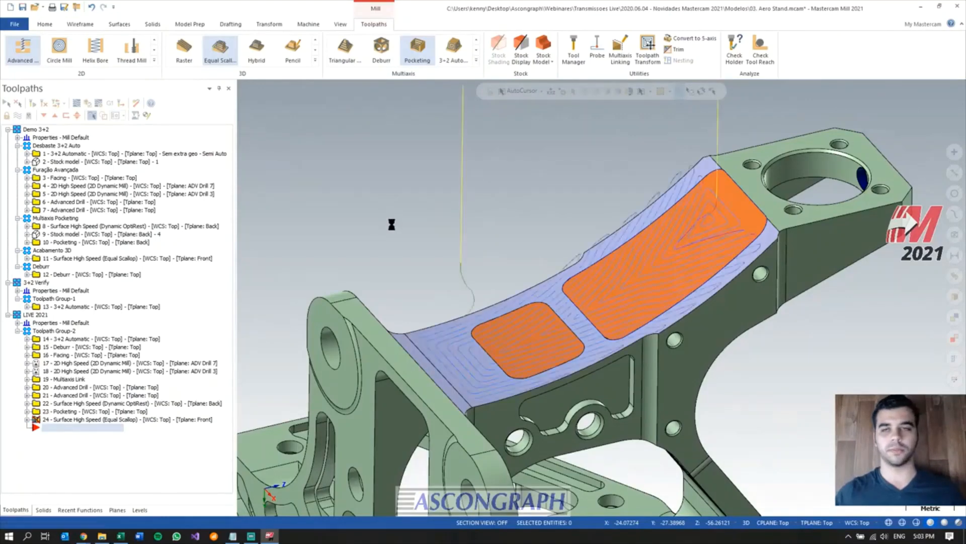
- Inspect the generated passes and reopen the toolpath control settings of the Equal Scallop operation
{"action": "mouse_move", "coordinate": [594, 298]}
{"action": "middle_mouse_down"}
{"action": "mouse_move", "coordinate": [654, 311]}
{"action": "mouse_move", "coordinate": [621, 296]}
{"action": "mouse_move", "coordinate": [615, 308]}
{"action": "mouse_move", "coordinate": [670, 301]}
{"action": "mouse_move", "coordinate": [647, 318]}
{"action": "mouse_move", "coordinate": [666, 319]}
{"action": "mouse_move", "coordinate": [731, 223]}
{"action": "middle_mouse_up"}
{"action": "middle_click_drag", "start_coordinate": [713, 279], "coordinate": [785, 302]}
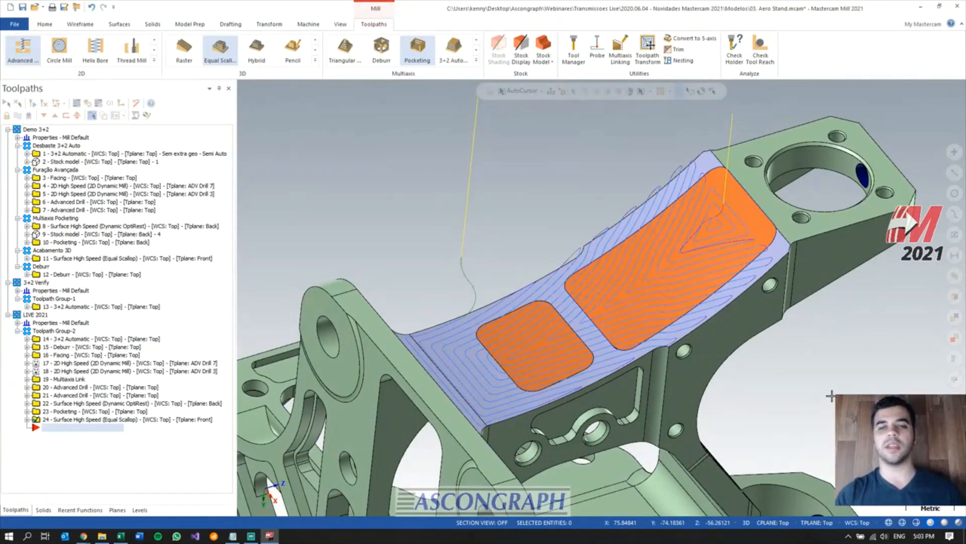
{"action": "mouse_move", "coordinate": [686, 287]}
{"action": "middle_mouse_down"}
{"action": "mouse_move", "coordinate": [703, 319]}
{"action": "mouse_move", "coordinate": [681, 294]}
{"action": "middle_mouse_up"}
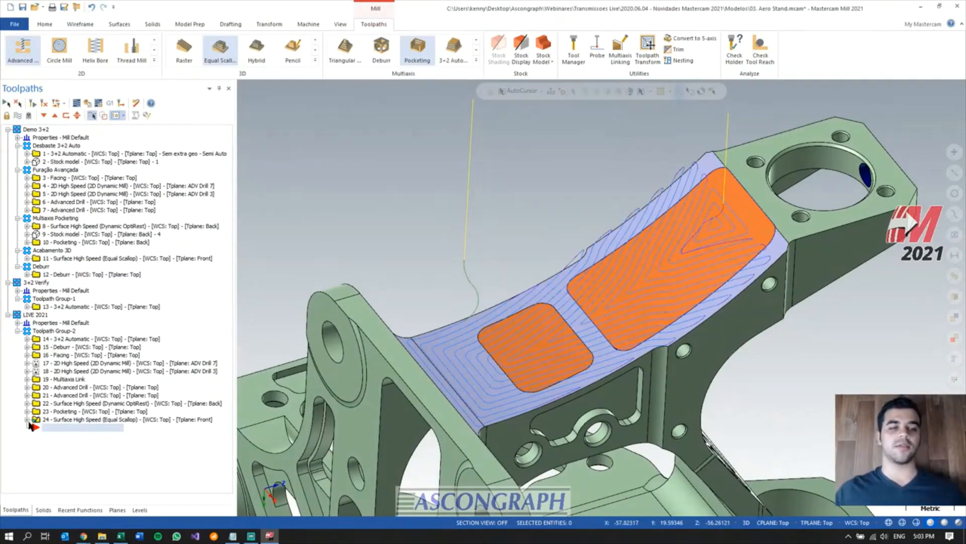
{"action": "left_click", "coordinate": [27, 420]}
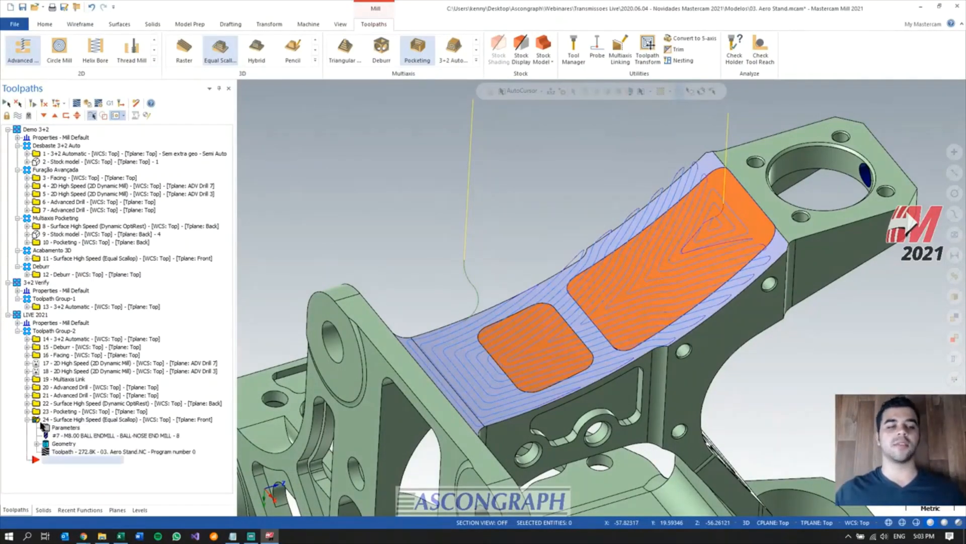
{"action": "left_click", "coordinate": [65, 427]}
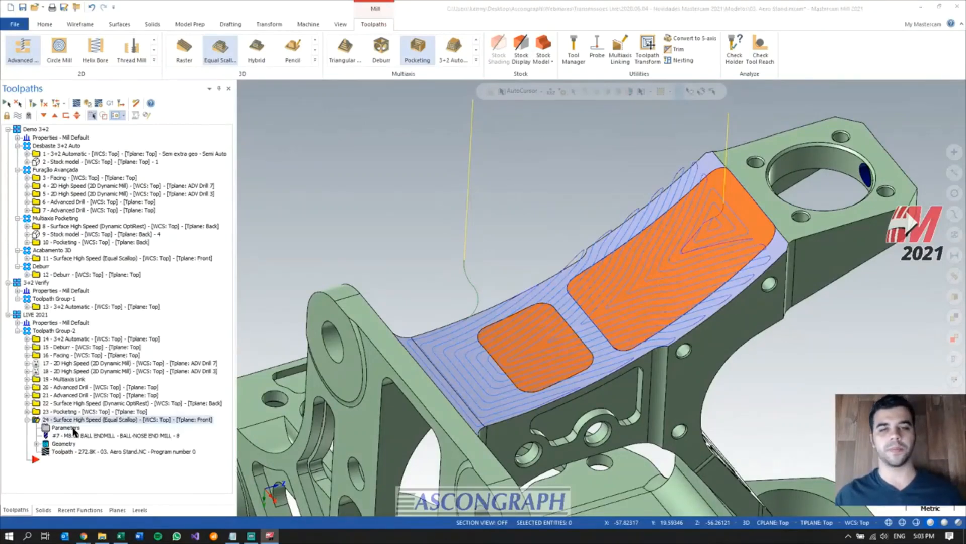
{"action": "left_click_drag", "start_coordinate": [654, 63], "coordinate": [222, 50]}
{"action": "left_click", "coordinate": [94, 103]}
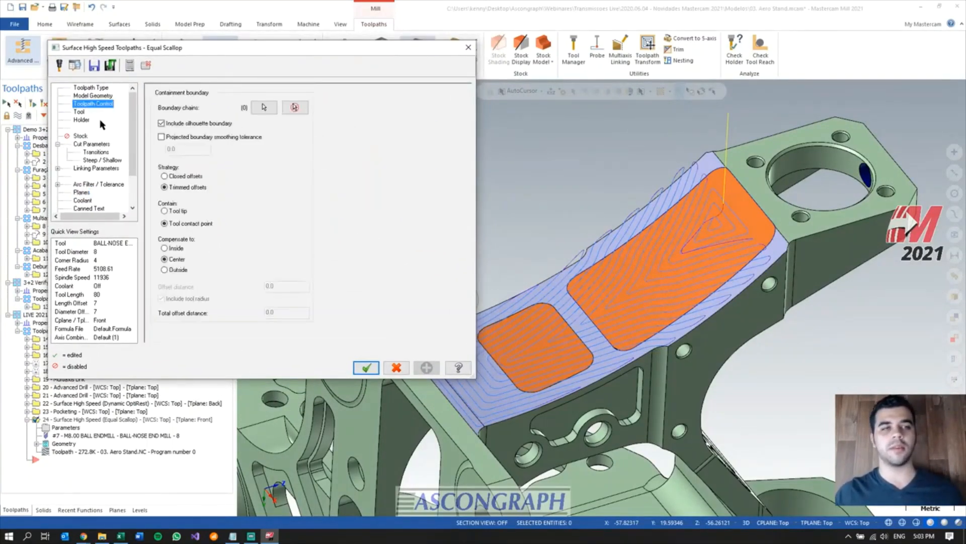
- Begin defining guide curves with solid edge chaining and pick the strip's edge at the curved face's lower end
{"action": "left_click", "coordinate": [398, 282]}
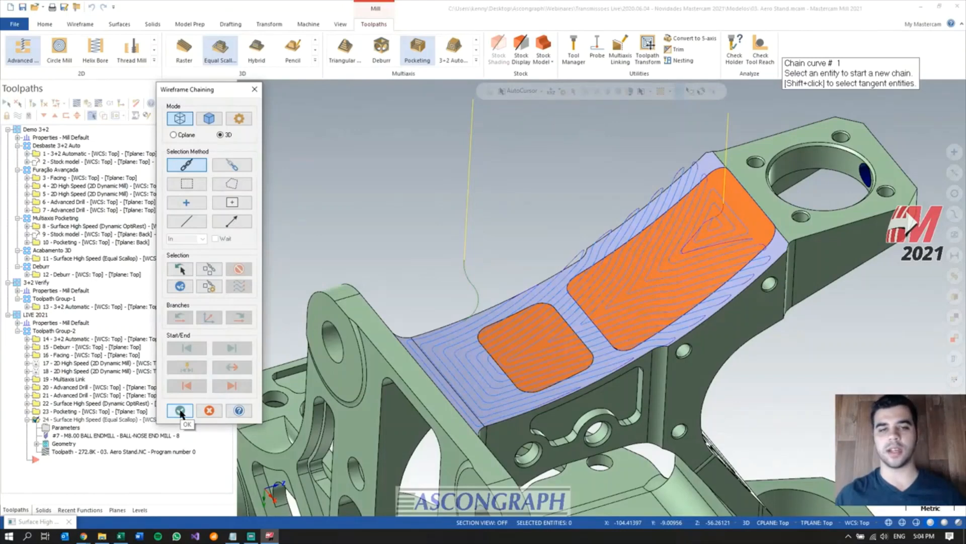
{"action": "left_click", "coordinate": [210, 120]}
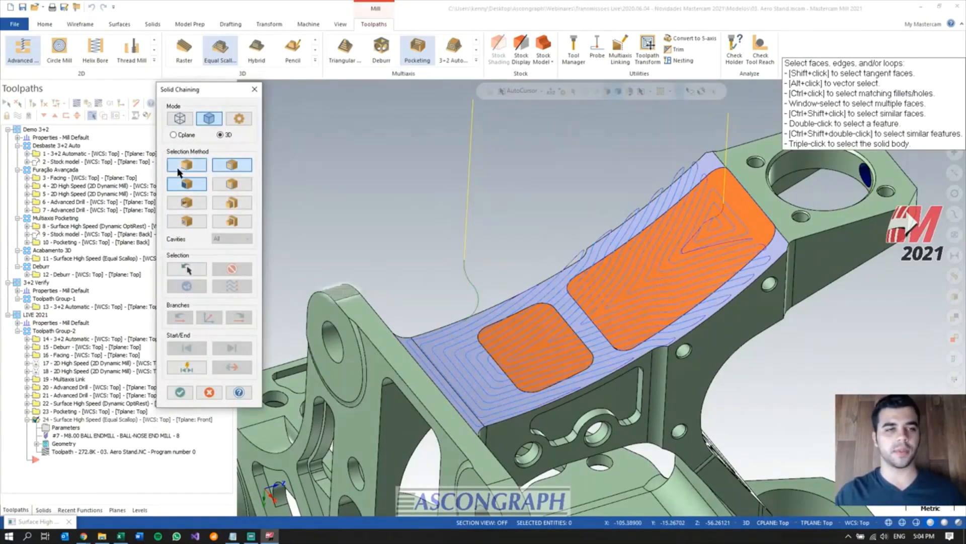
{"action": "scroll", "coordinate": [425, 357], "scroll_direction": "up", "scroll_amount": 1}
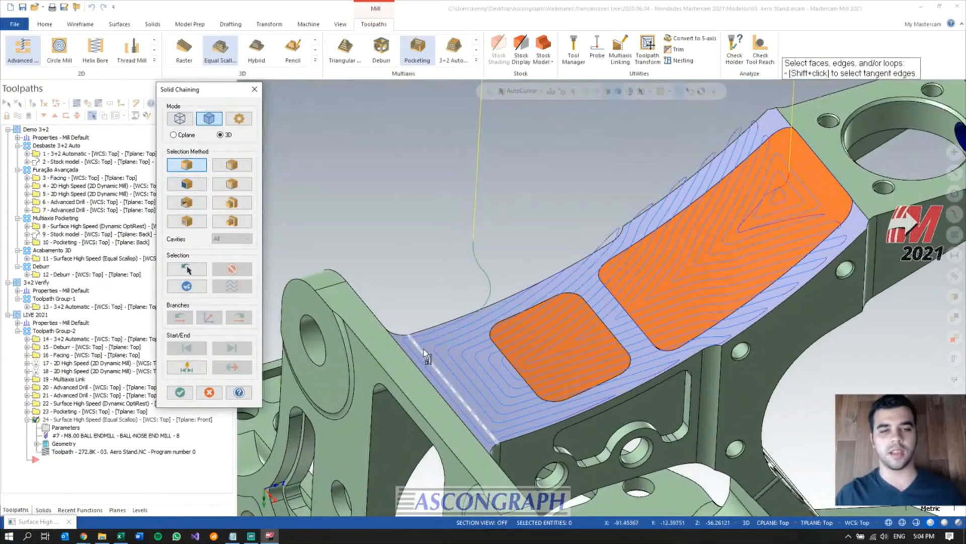
{"action": "left_click", "coordinate": [416, 341]}
{"action": "scroll", "coordinate": [370, 331], "scroll_direction": "down", "scroll_amount": 3}
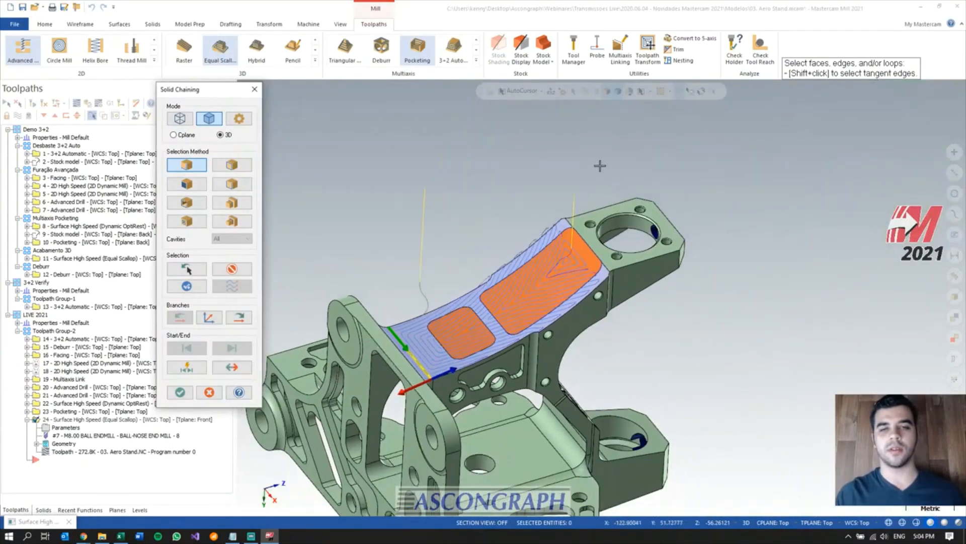
- Chain the edge at the curved face's upper end, beside the bored flange, as the second guide curve and accept both chains
{"action": "scroll", "coordinate": [563, 239], "scroll_direction": "up", "scroll_amount": 4}
{"action": "left_click", "coordinate": [546, 244]}
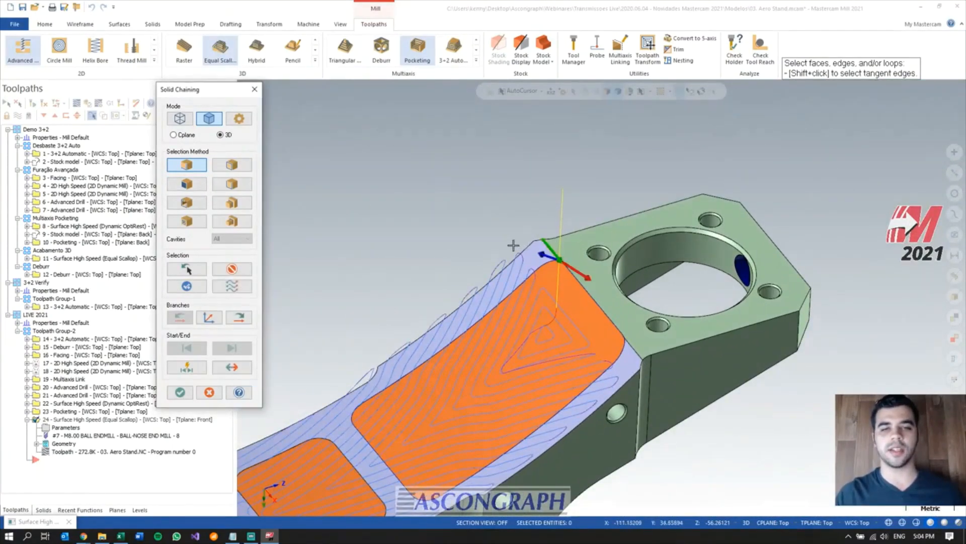
{"action": "scroll", "coordinate": [518, 242], "scroll_direction": "down", "scroll_amount": 1}
{"action": "left_click", "coordinate": [239, 318]}
{"action": "left_click", "coordinate": [238, 318]}
{"action": "left_click", "coordinate": [239, 318]}
{"action": "scroll", "coordinate": [766, 210], "scroll_direction": "down", "scroll_amount": 2}
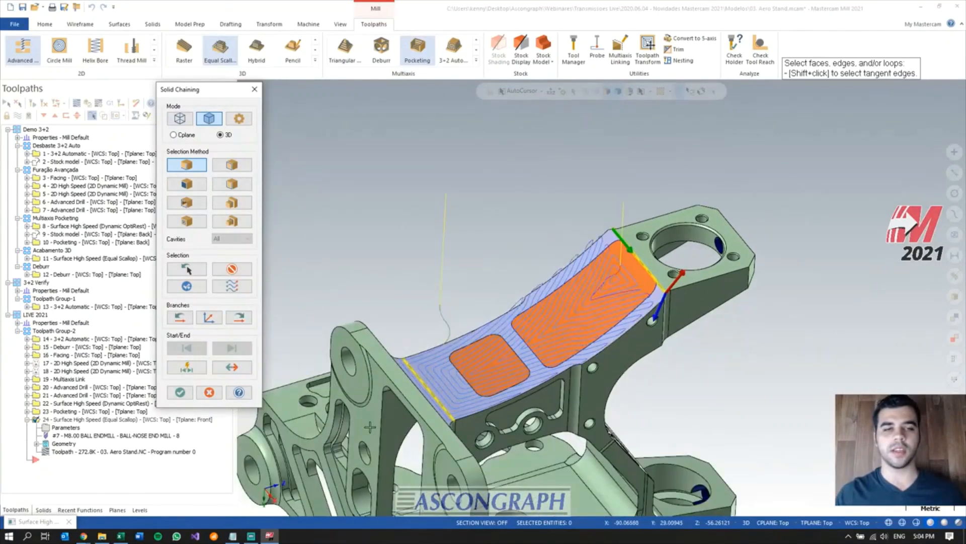
{"action": "left_click", "coordinate": [233, 291]}
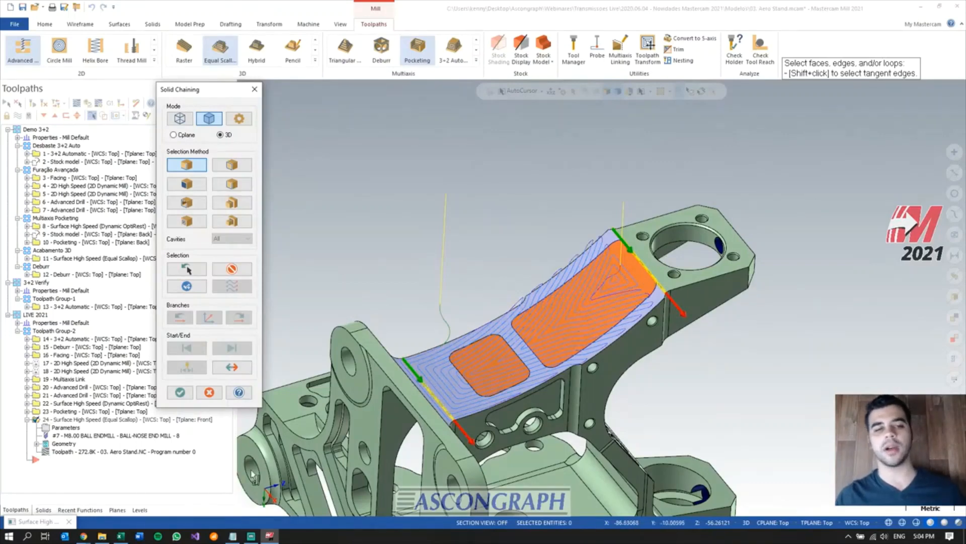
{"action": "left_click", "coordinate": [180, 392]}
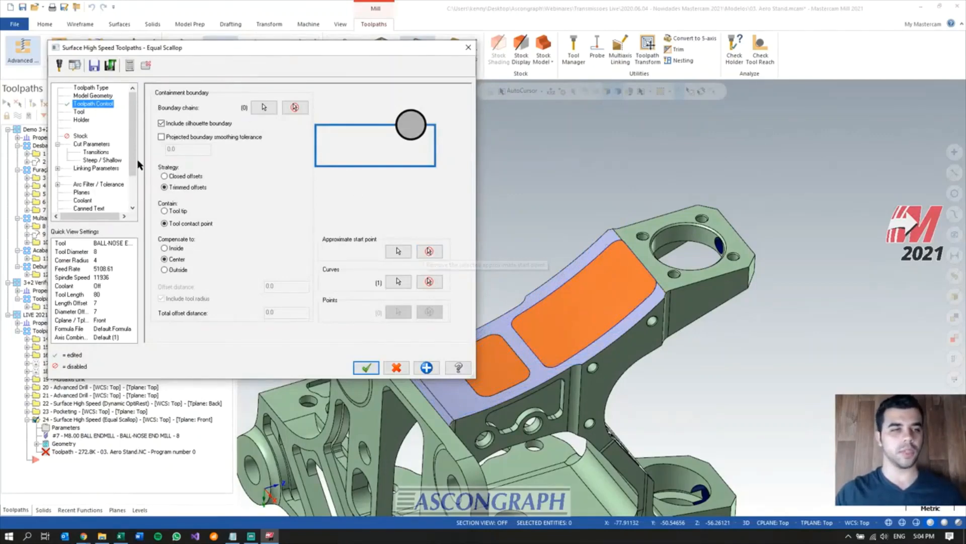
- Apply automatically detected minimum and maximum Z depth limits in the Equal Scallop steep/shallow settings
{"action": "left_click", "coordinate": [92, 145]}
{"action": "left_click_drag", "start_coordinate": [177, 53], "coordinate": [254, 52]}
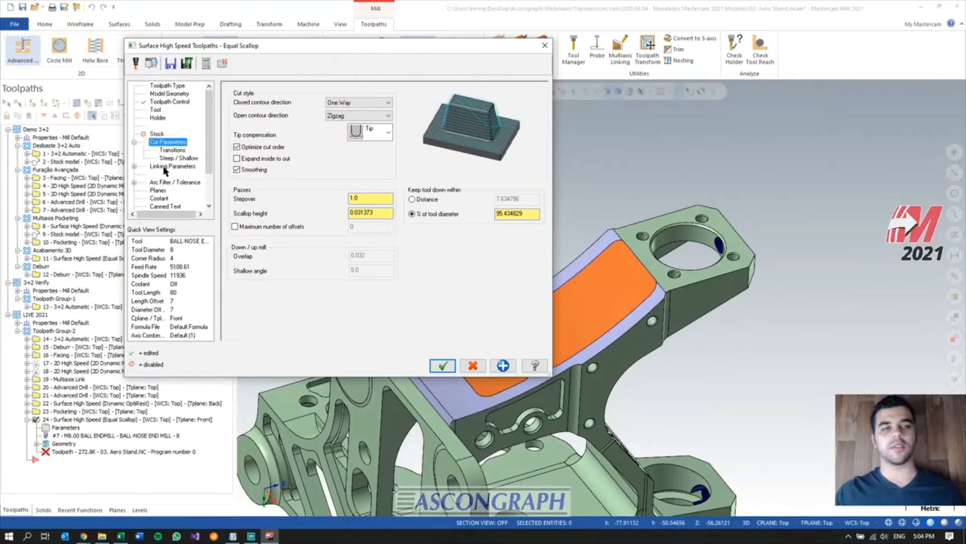
{"action": "left_click", "coordinate": [177, 158]}
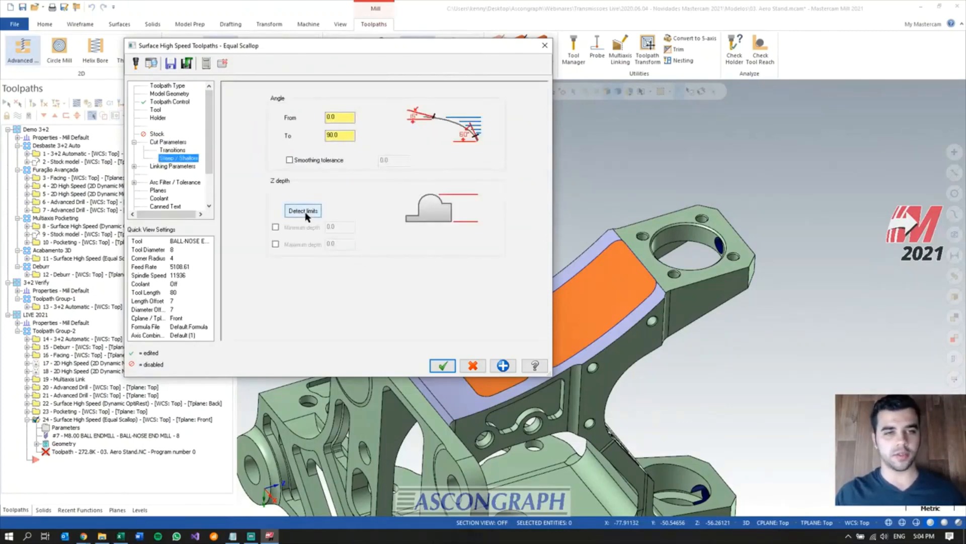
{"action": "left_click", "coordinate": [303, 211]}
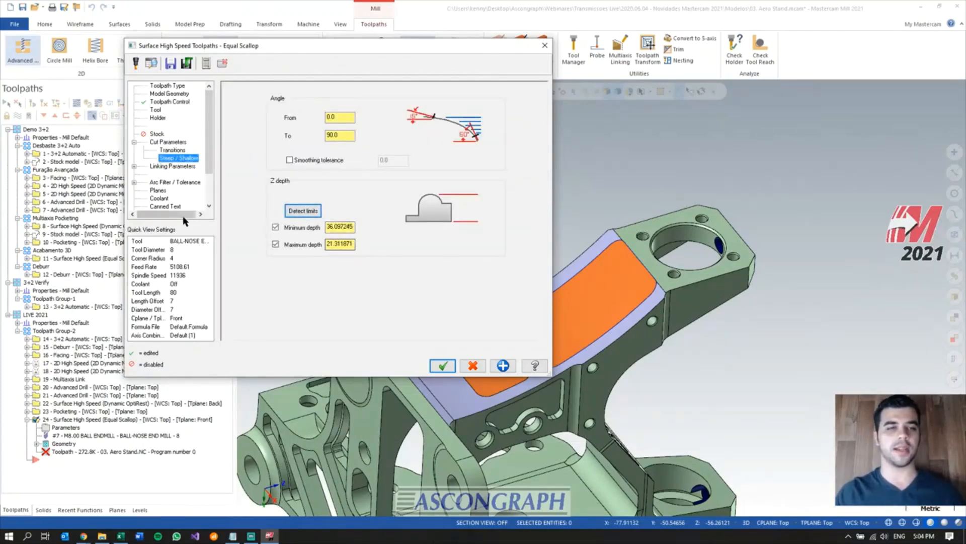
- Accept the Equal Scallop settings, regenerate the toolpath and inspect its passes across the curved face
{"action": "left_click", "coordinate": [173, 166]}
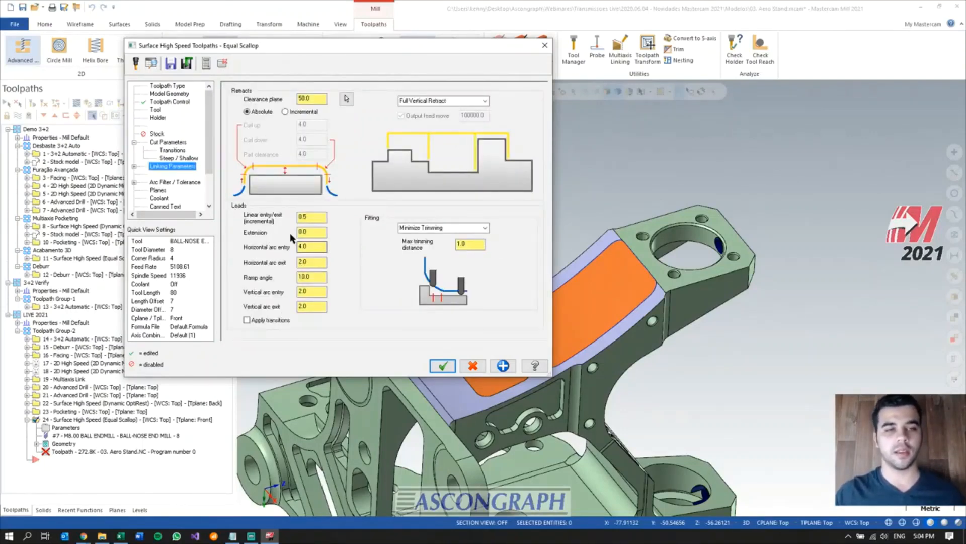
{"action": "double_click", "coordinate": [311, 232]}
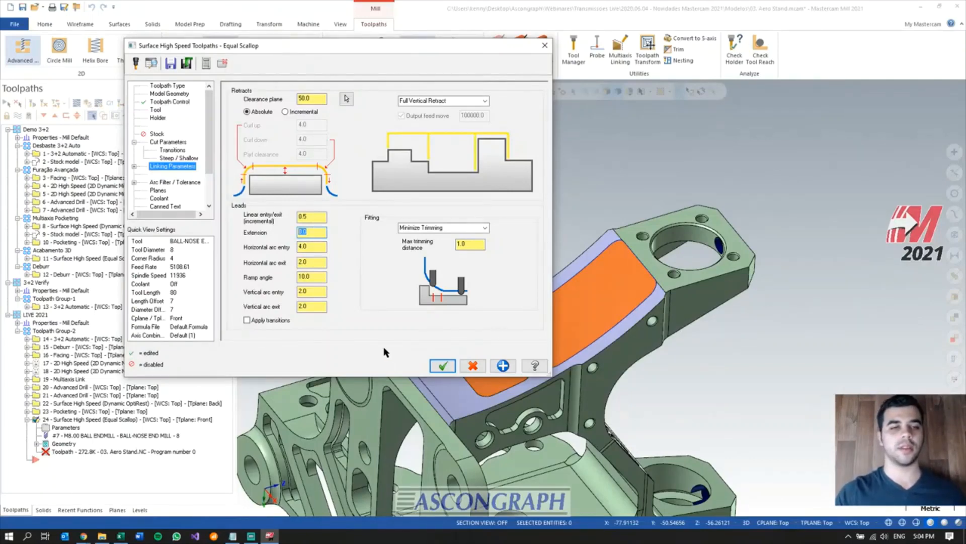
{"action": "left_click", "coordinate": [442, 366]}
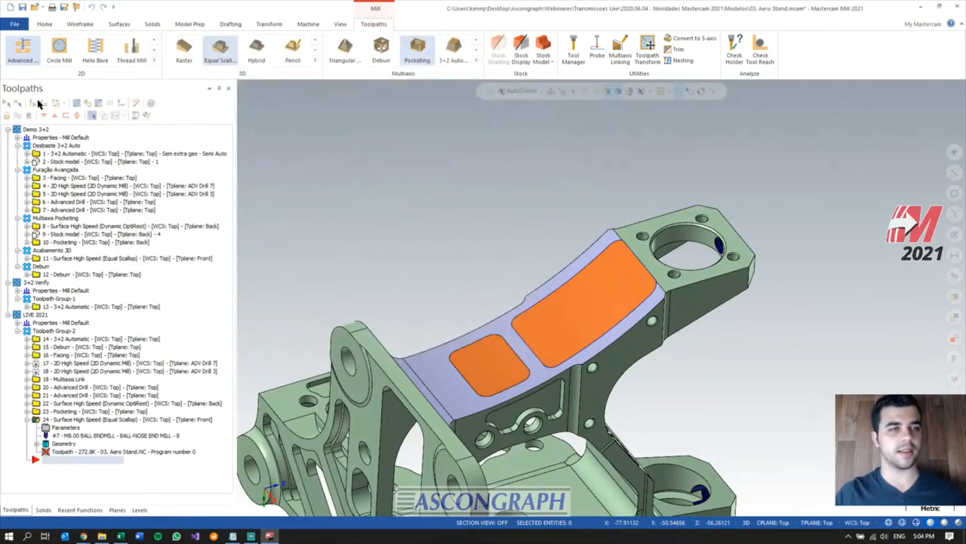
{"action": "left_click", "coordinate": [33, 103]}
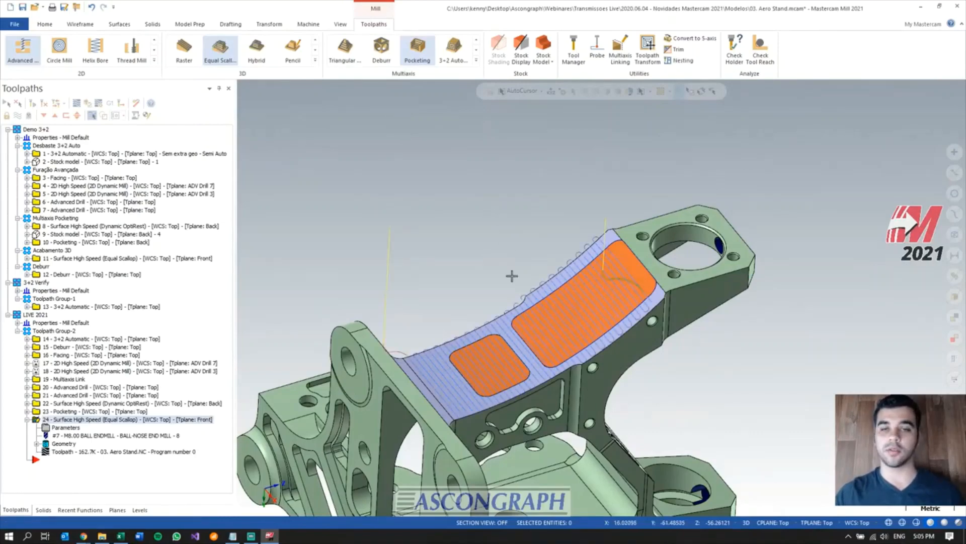
{"action": "scroll", "coordinate": [501, 358], "scroll_direction": "up", "scroll_amount": 3}
{"action": "mouse_move", "coordinate": [498, 357]}
{"action": "middle_mouse_down"}
{"action": "mouse_move", "coordinate": [466, 350]}
{"action": "mouse_move", "coordinate": [524, 358]}
{"action": "mouse_move", "coordinate": [514, 353]}
{"action": "mouse_move", "coordinate": [517, 340]}
{"action": "mouse_move", "coordinate": [528, 355]}
{"action": "mouse_move", "coordinate": [520, 363]}
{"action": "mouse_move", "coordinate": [601, 344]}
{"action": "mouse_move", "coordinate": [522, 360]}
{"action": "middle_mouse_up"}
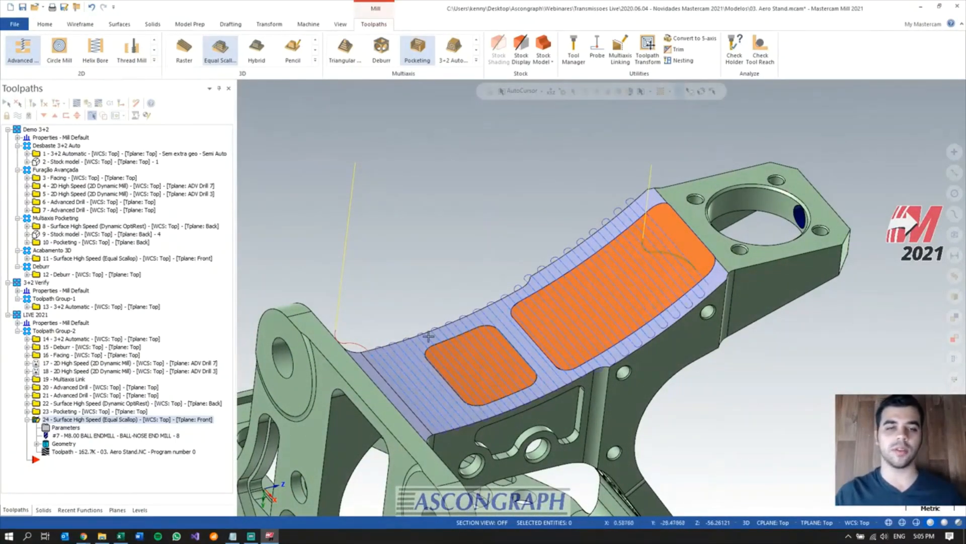
{"action": "scroll", "coordinate": [644, 246], "scroll_direction": "down", "scroll_amount": 1}
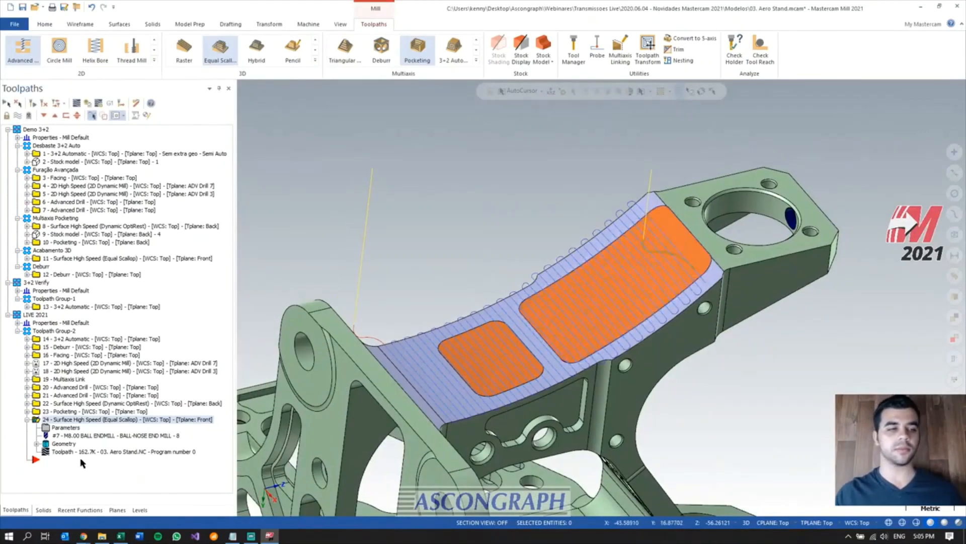
- Set the Equal Scallop lead extension to 5.0 in the linking parameters and regenerate the toolpath
{"action": "left_click", "coordinate": [64, 425]}
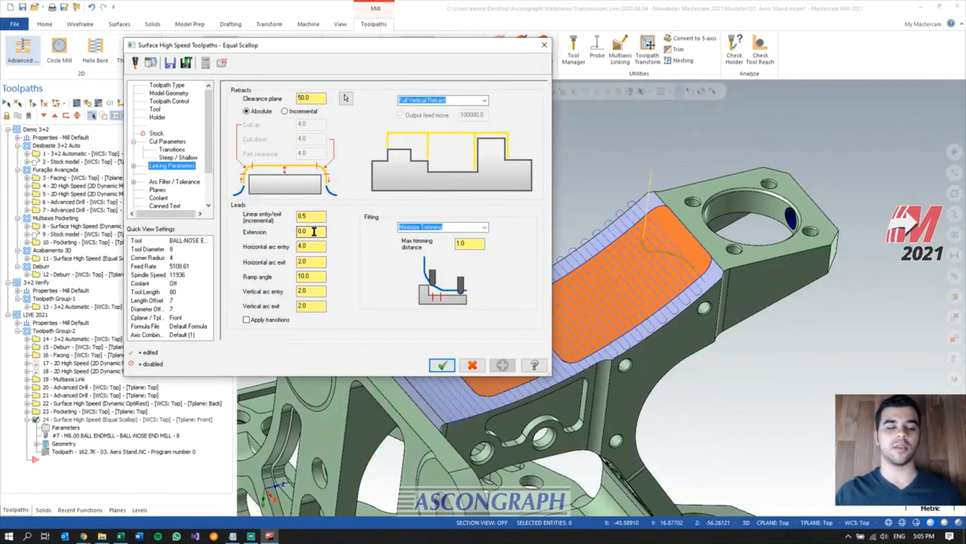
{"action": "double_click", "coordinate": [313, 231]}
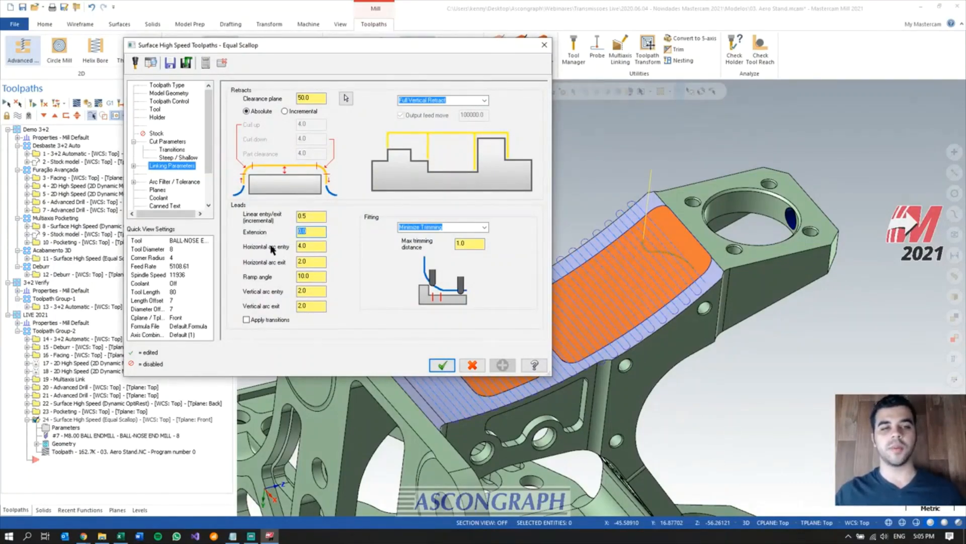
{"action": "type", "text": "5"}
{"action": "key", "text": "Return"}
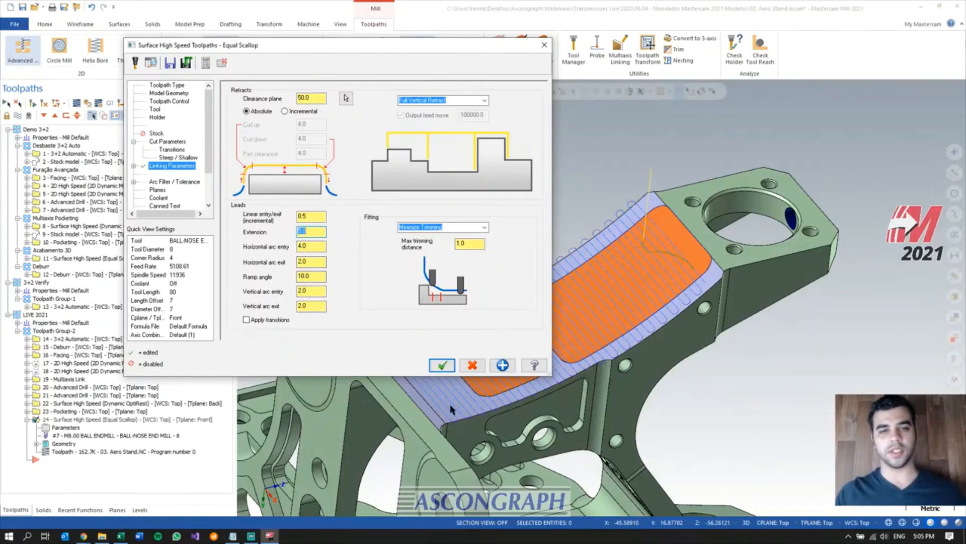
{"action": "left_click", "coordinate": [443, 364]}
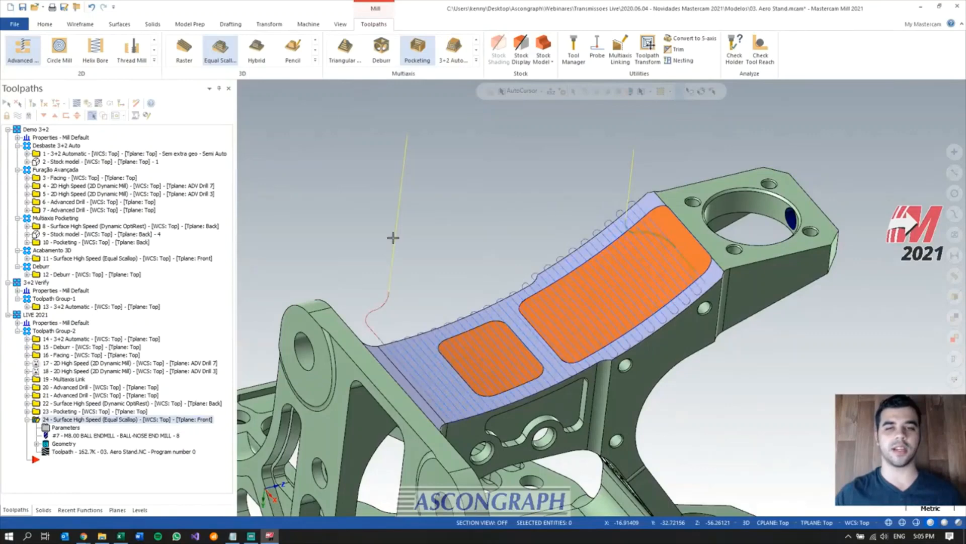
{"action": "mouse_move", "coordinate": [634, 321]}
{"action": "middle_mouse_down"}
{"action": "mouse_move", "coordinate": [611, 322]}
{"action": "mouse_move", "coordinate": [619, 320]}
{"action": "middle_mouse_up"}
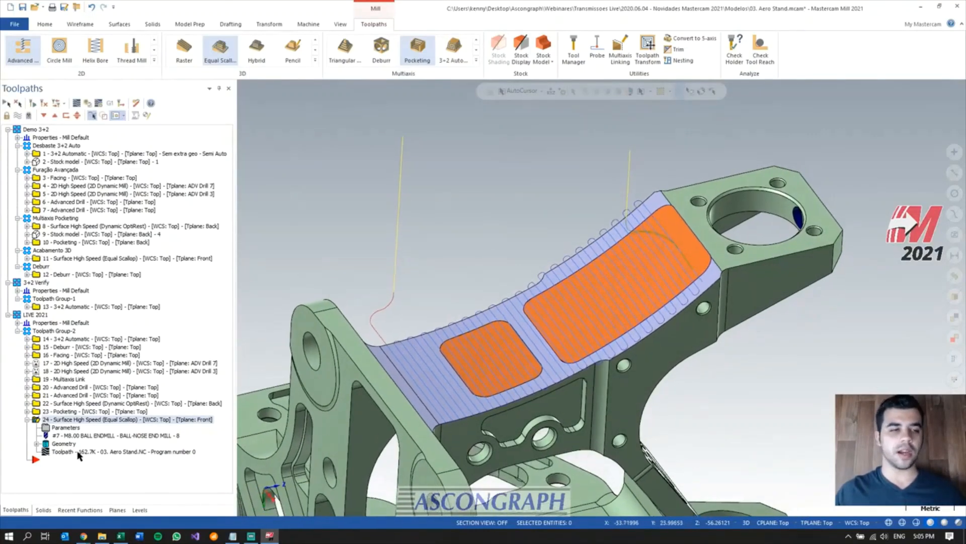
- Apply transitions to the Equal Scallop leads, set horizontal arc entry, arc exit and ramp angle to 0, and regenerate the toolpath
{"action": "left_click", "coordinate": [65, 427]}
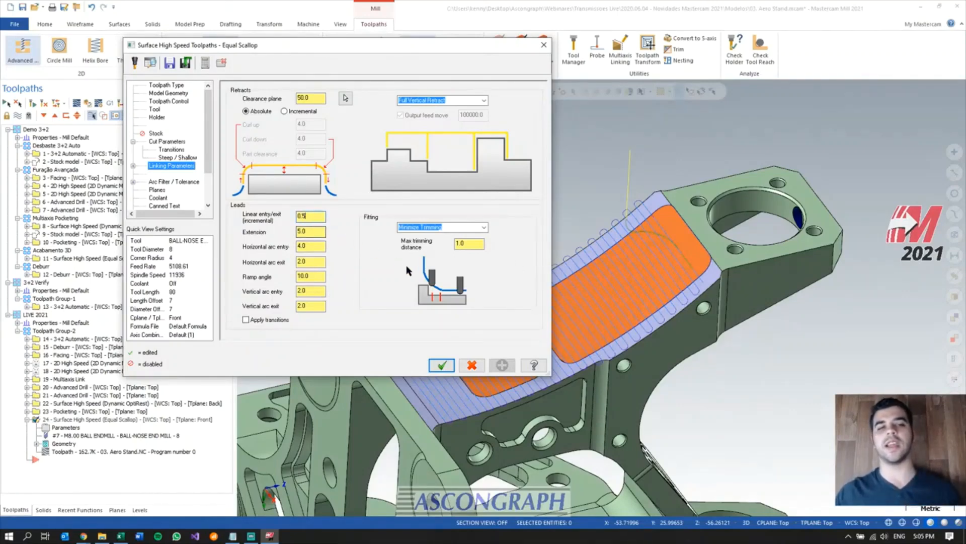
{"action": "left_click", "coordinate": [313, 231]}
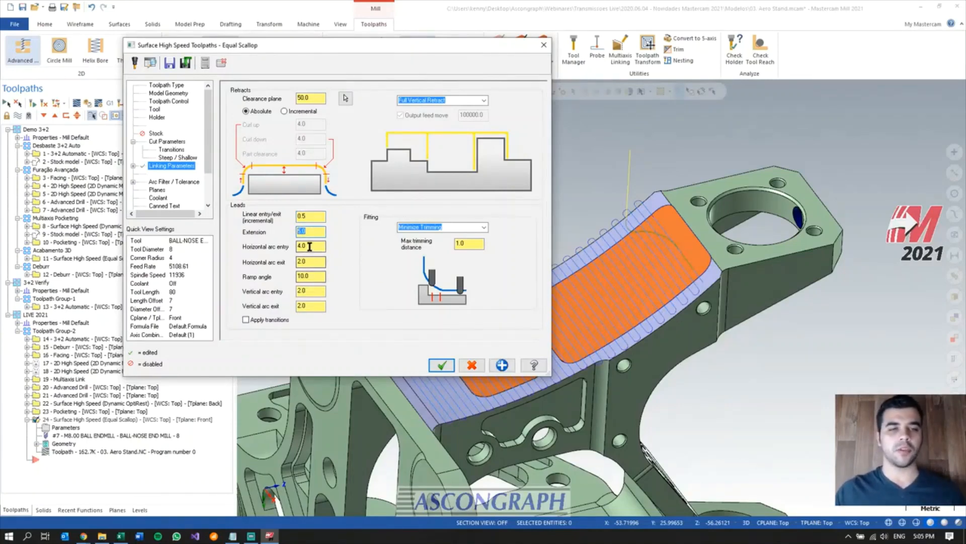
{"action": "left_click", "coordinate": [246, 320]}
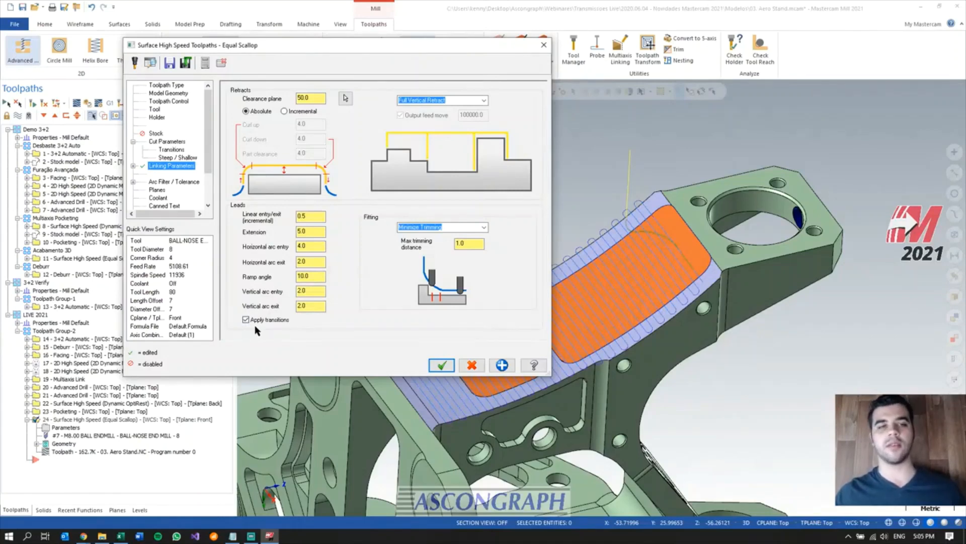
{"action": "double_click", "coordinate": [310, 246]}
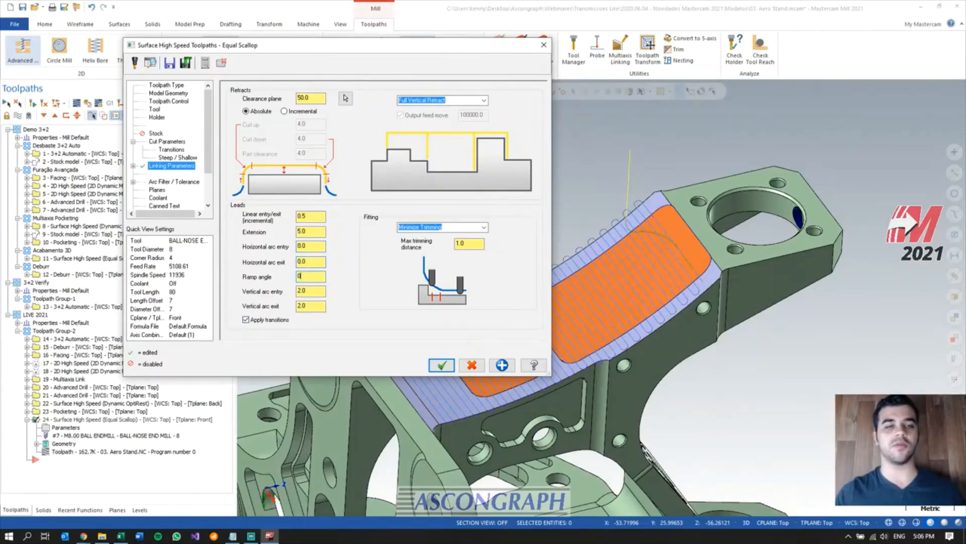
{"action": "left_click", "coordinate": [442, 365]}
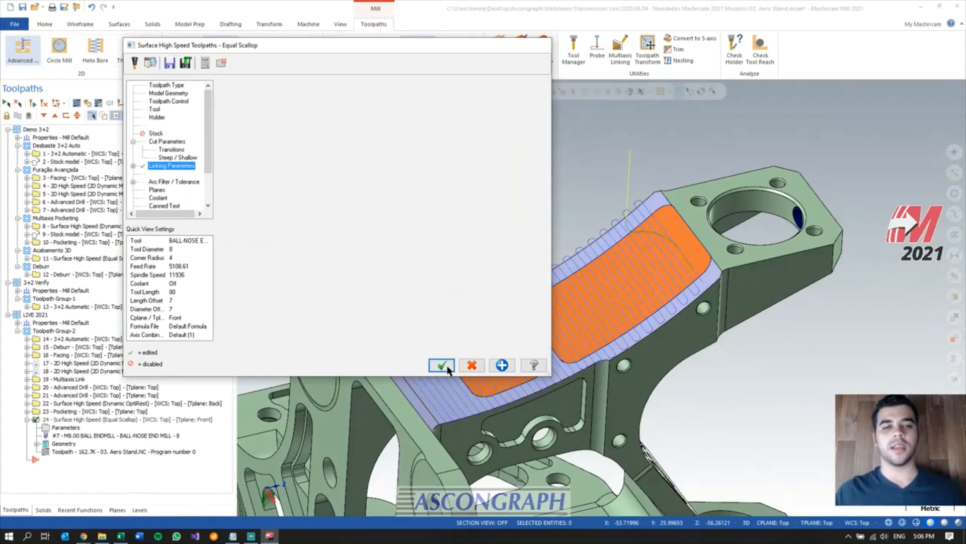
{"action": "left_click", "coordinate": [32, 103]}
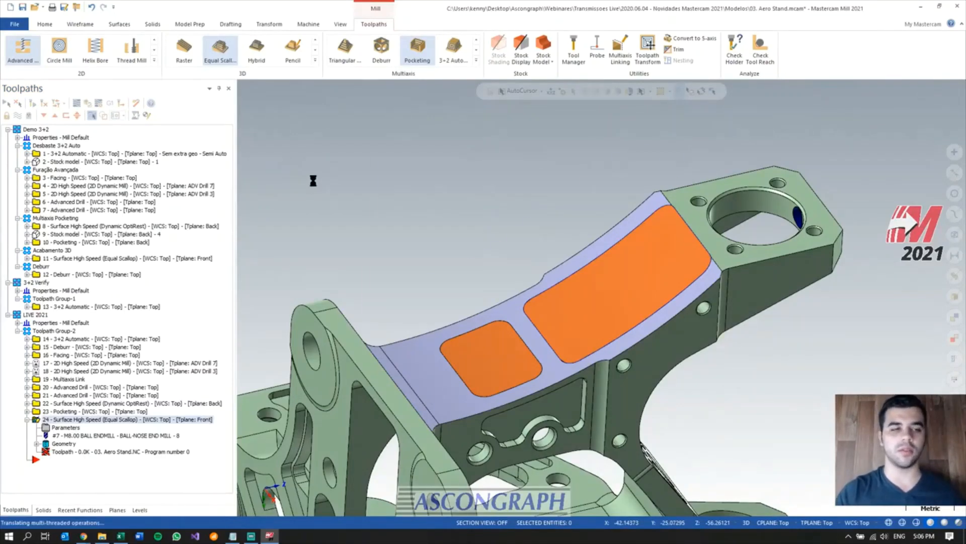
{"action": "mouse_move", "coordinate": [534, 325]}
{"action": "middle_mouse_down"}
{"action": "mouse_move", "coordinate": [586, 299]}
{"action": "mouse_move", "coordinate": [566, 303]}
{"action": "mouse_move", "coordinate": [561, 329]}
{"action": "mouse_move", "coordinate": [584, 341]}
{"action": "mouse_move", "coordinate": [536, 323]}
{"action": "mouse_move", "coordinate": [557, 319]}
{"action": "mouse_move", "coordinate": [541, 322]}
{"action": "middle_mouse_up"}
- Backplot the Equal Scallop toolpath and examine the tool's entry and exit moves along both sides of the curved face
{"action": "left_click", "coordinate": [76, 103]}
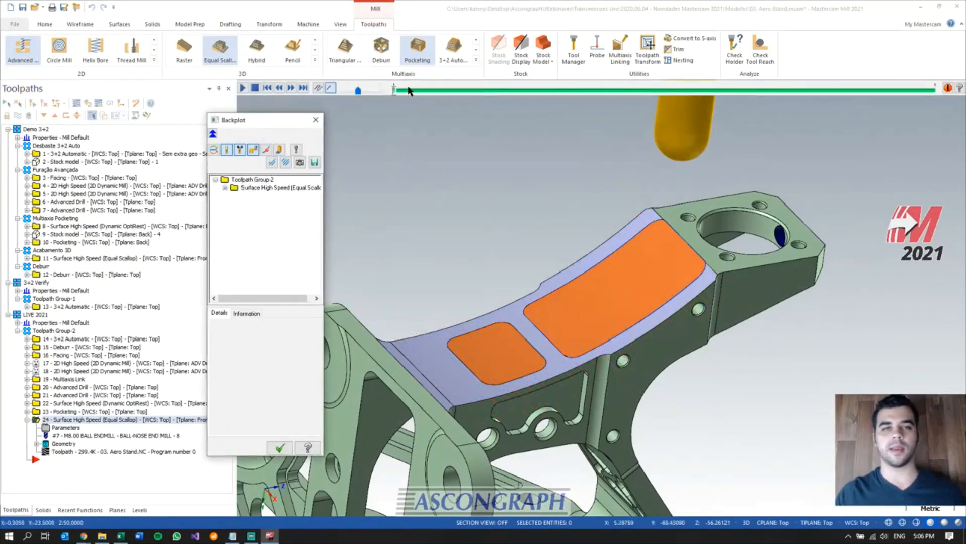
{"action": "left_click_drag", "start_coordinate": [394, 93], "coordinate": [488, 100]}
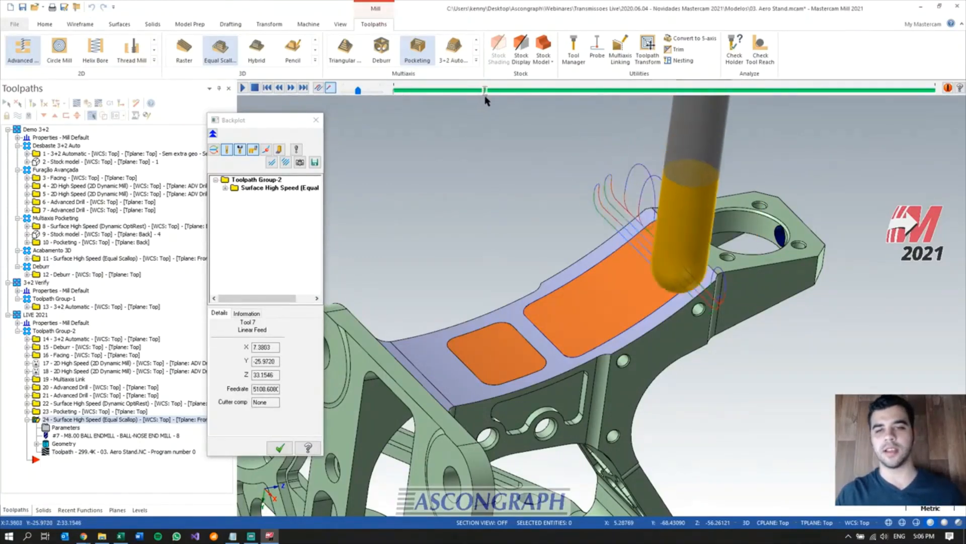
{"action": "scroll", "coordinate": [753, 290], "scroll_direction": "up", "scroll_amount": 5}
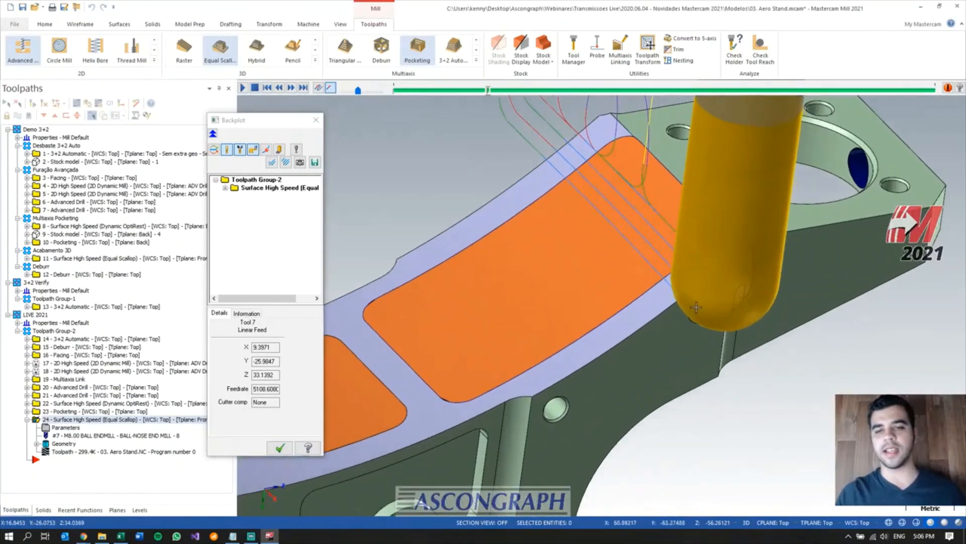
{"action": "middle_click_drag", "start_coordinate": [753, 290], "coordinate": [617, 296]}
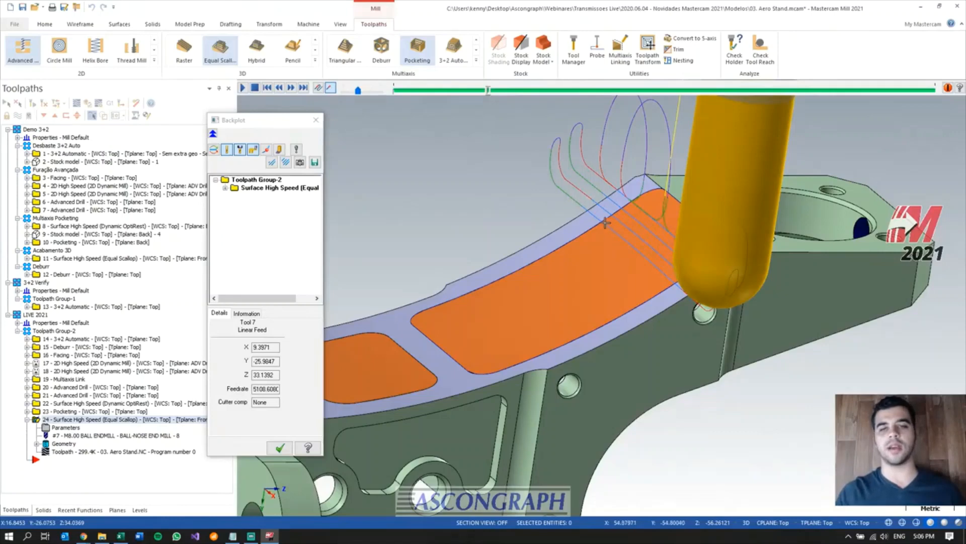
{"action": "left_click_drag", "start_coordinate": [488, 91], "coordinate": [590, 105]}
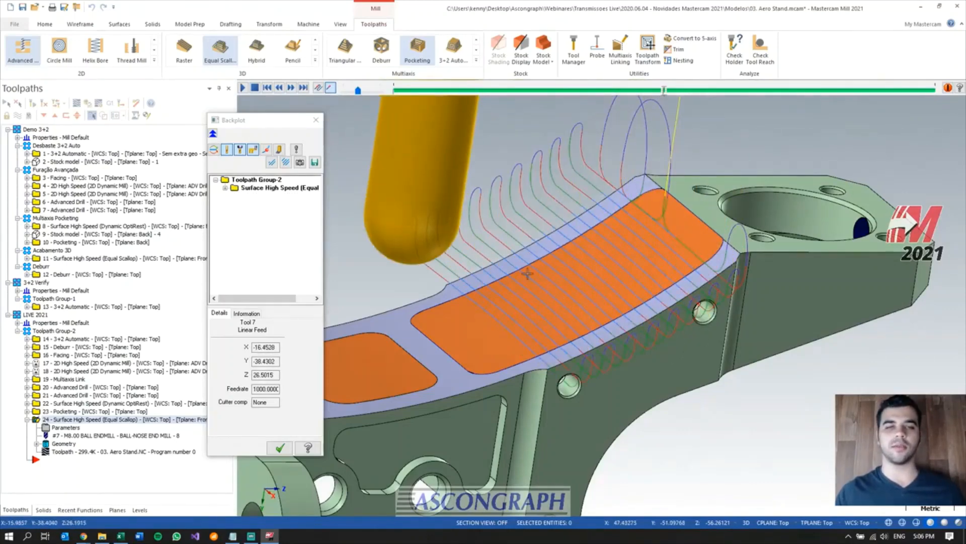
{"action": "left_click", "coordinate": [280, 447]}
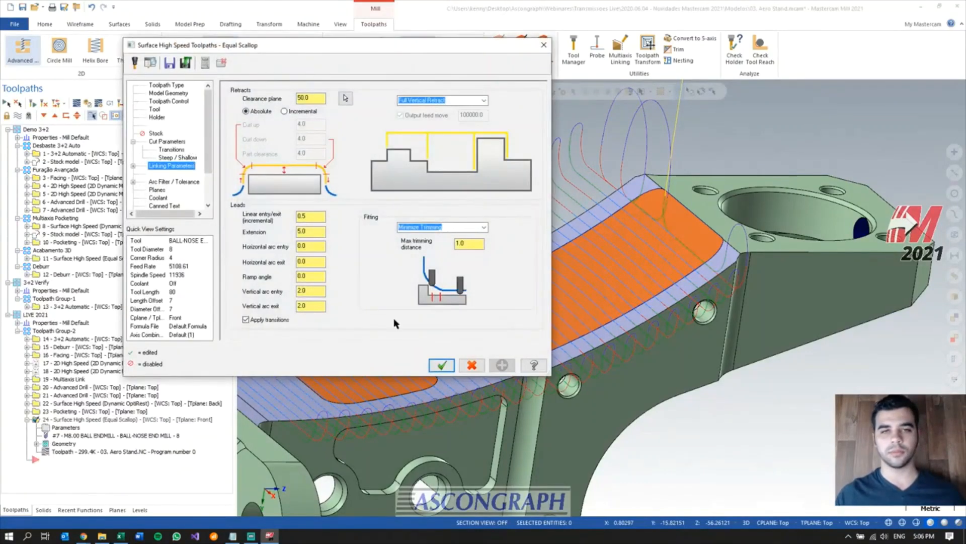
- Review the Equal Scallop transition settings, close them without changes and examine the linking moves around the part
{"action": "left_click", "coordinate": [173, 151]}
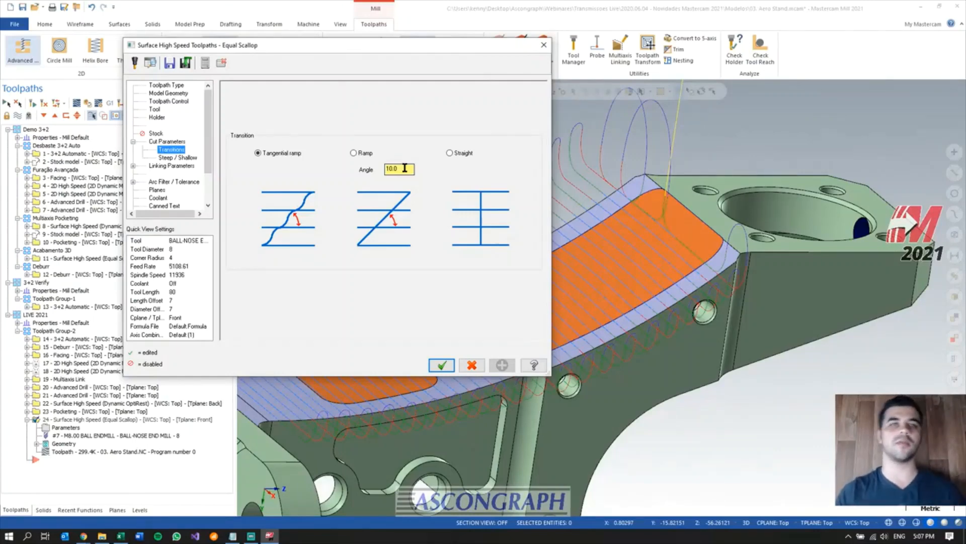
{"action": "left_click", "coordinate": [543, 45]}
{"action": "scroll", "coordinate": [736, 217], "scroll_direction": "down", "scroll_amount": 2}
{"action": "mouse_move", "coordinate": [557, 305]}
{"action": "middle_mouse_down"}
{"action": "mouse_move", "coordinate": [554, 352]}
{"action": "mouse_move", "coordinate": [557, 333]}
{"action": "mouse_move", "coordinate": [466, 374]}
{"action": "middle_mouse_up"}
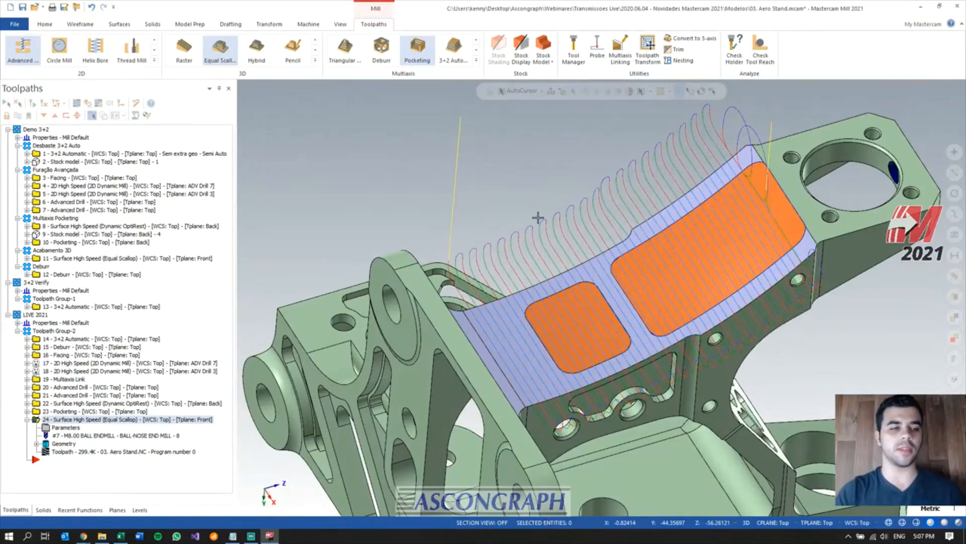
{"action": "scroll", "coordinate": [538, 218], "scroll_direction": "down", "scroll_amount": 3}
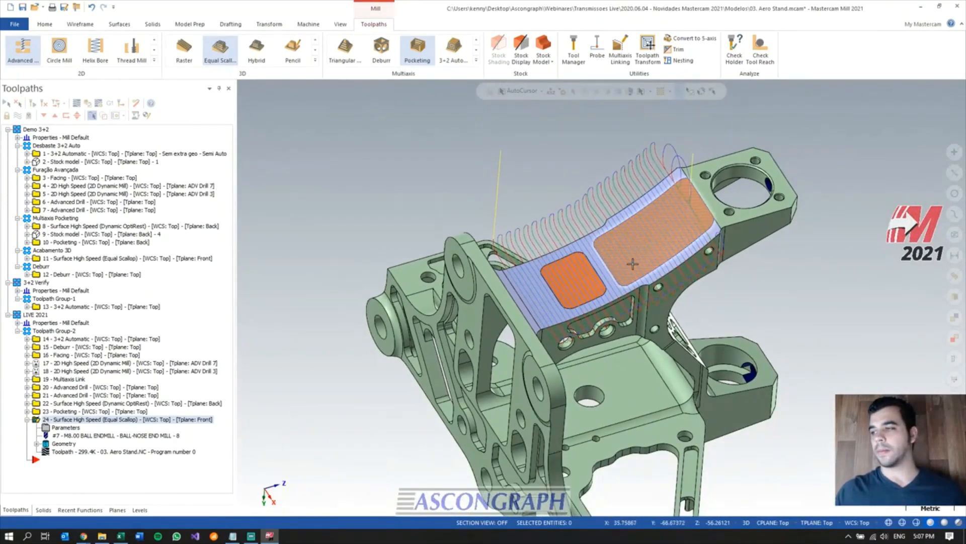
{"action": "middle_click_drag", "start_coordinate": [641, 276], "coordinate": [789, 278]}
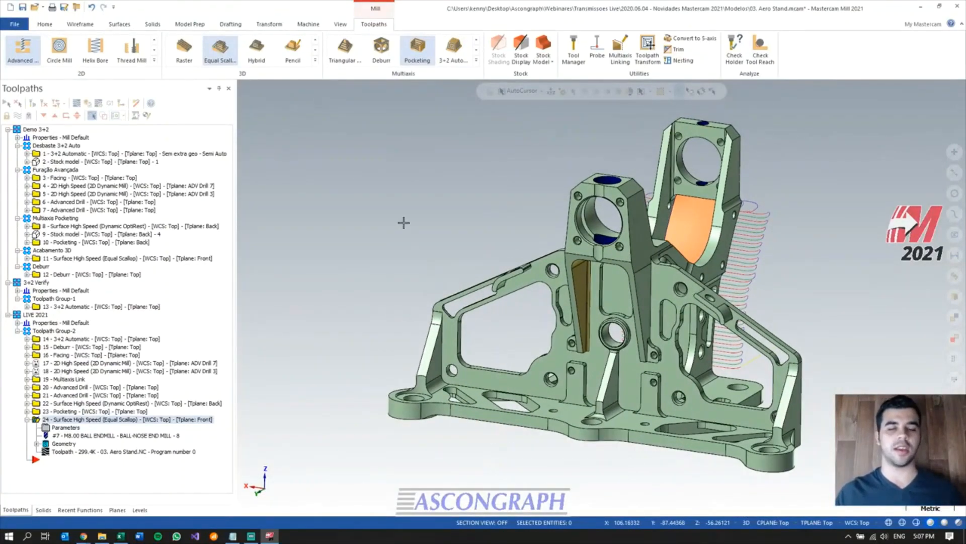
- Show the part isometrically and set the stepover to 40% in the cut parameters of Dynamic Mill operation 18 on plane ADV Drill 3
{"action": "key", "text": "alt+7"}
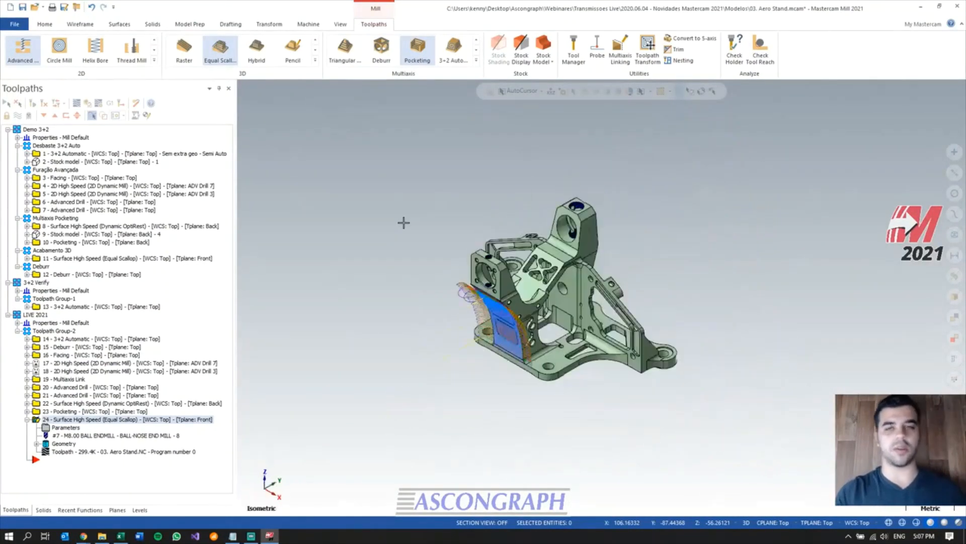
{"action": "scroll", "coordinate": [545, 159], "scroll_direction": "down", "scroll_amount": 3}
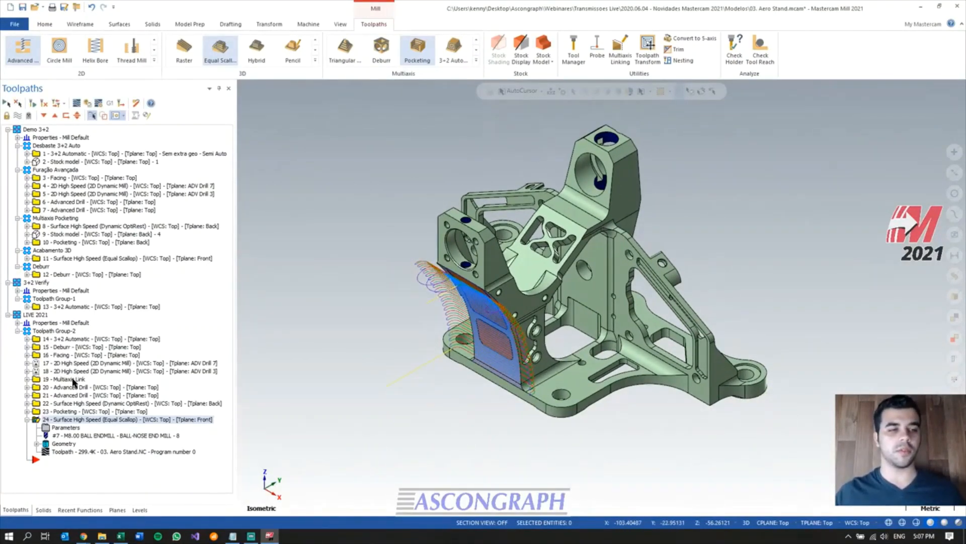
{"action": "scroll", "coordinate": [457, 168], "scroll_direction": "up", "scroll_amount": 2}
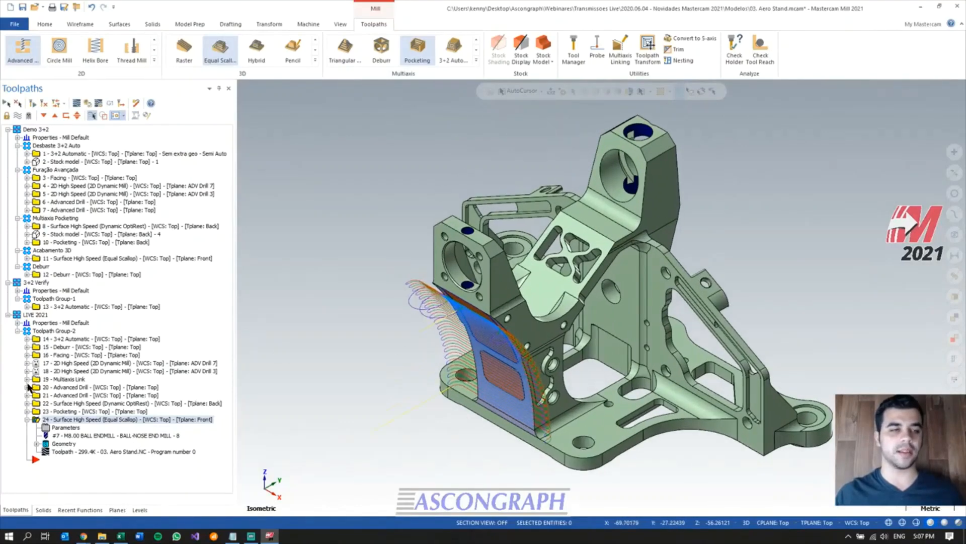
{"action": "left_click", "coordinate": [44, 364]}
{"action": "left_click", "coordinate": [56, 371]}
{"action": "left_click", "coordinate": [27, 371]}
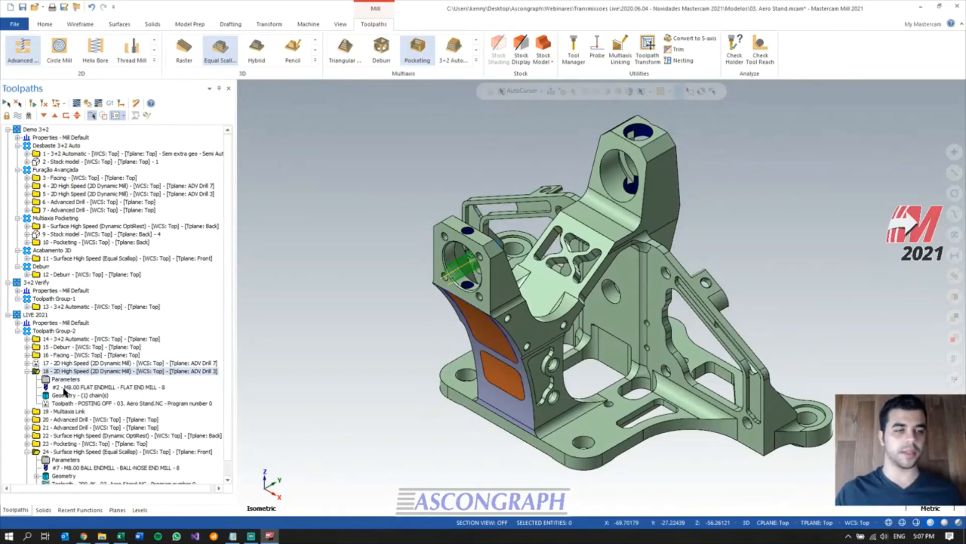
{"action": "left_click", "coordinate": [65, 379]}
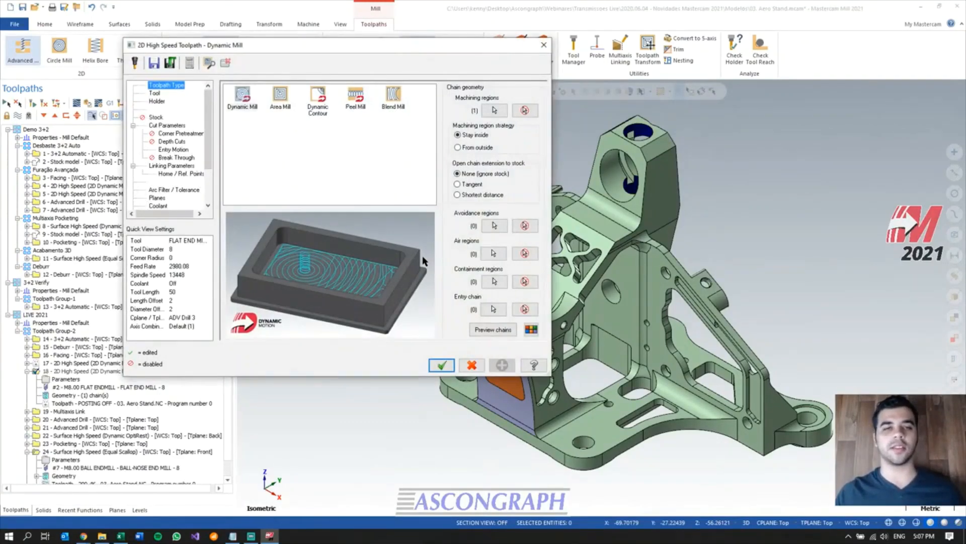
{"action": "left_click", "coordinate": [164, 126]}
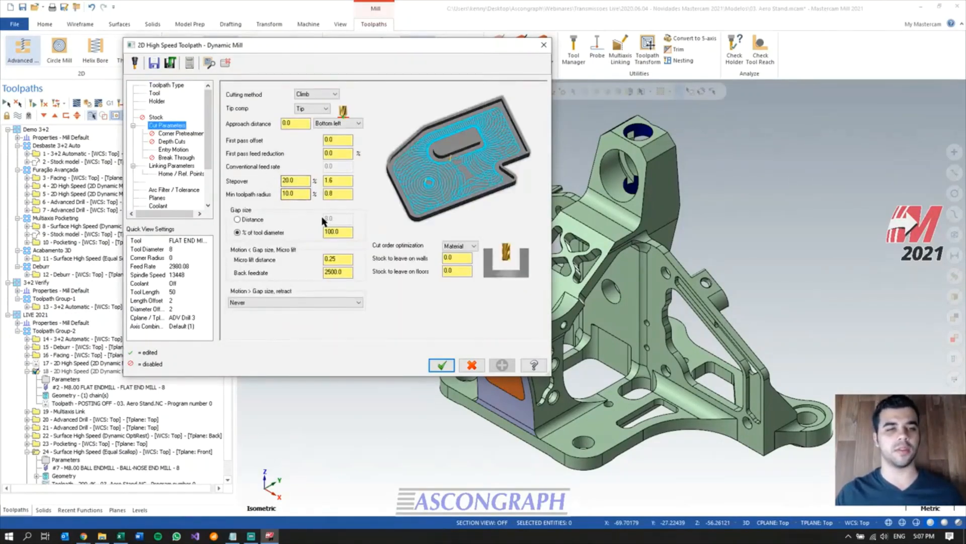
{"action": "left_click", "coordinate": [296, 180]}
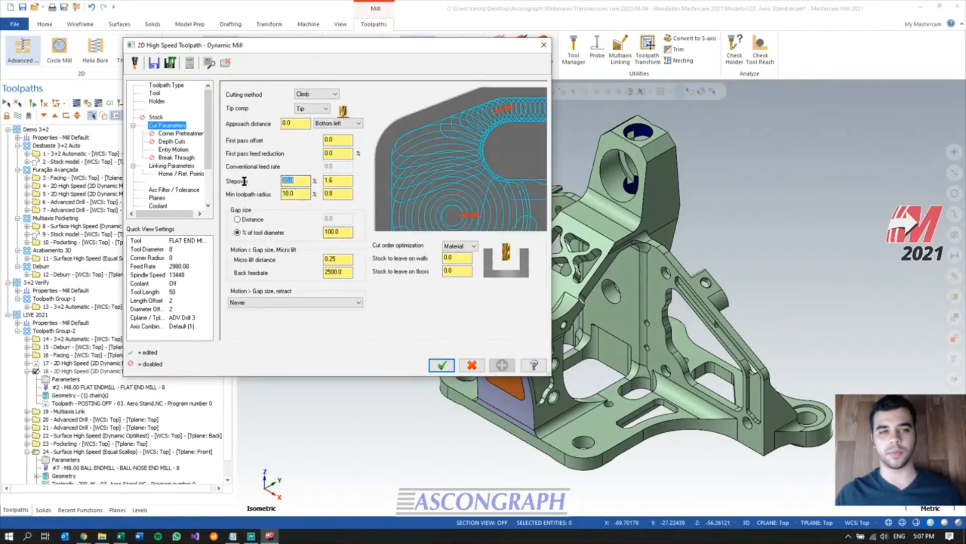
{"action": "type", "text": "40"}
{"action": "key", "text": "Return"}
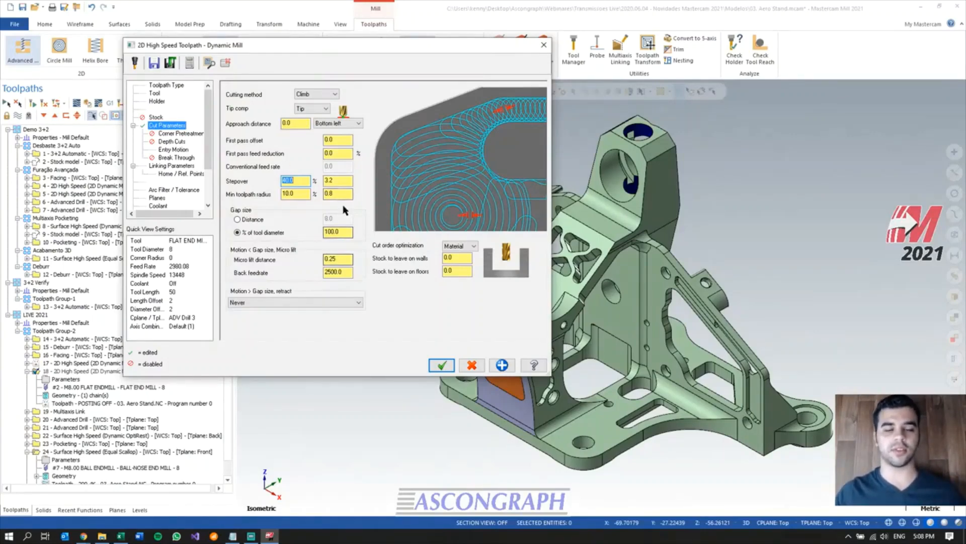
- Check the entry motion settings, accept the Dynamic Mill parameters and regenerate operation 18
{"action": "left_click", "coordinate": [172, 150]}
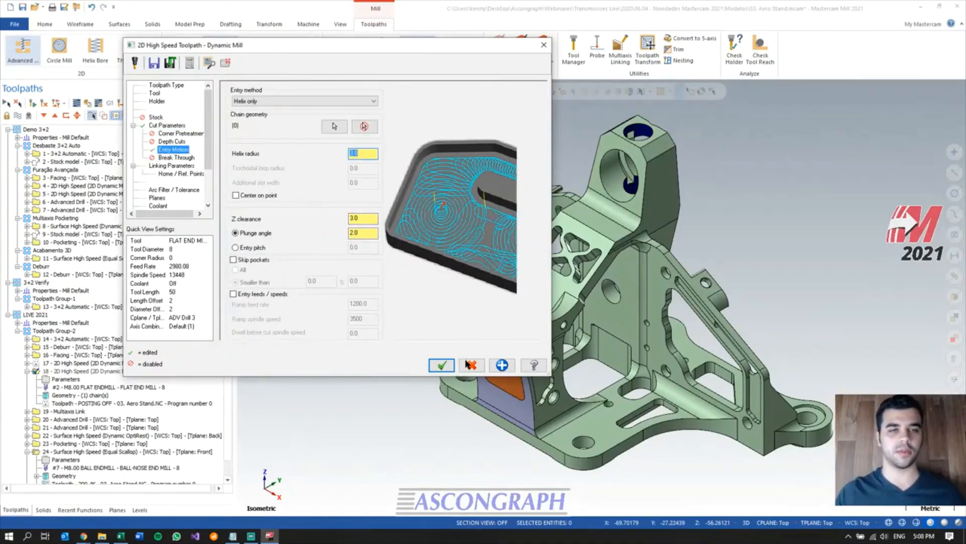
{"action": "left_click", "coordinate": [442, 365]}
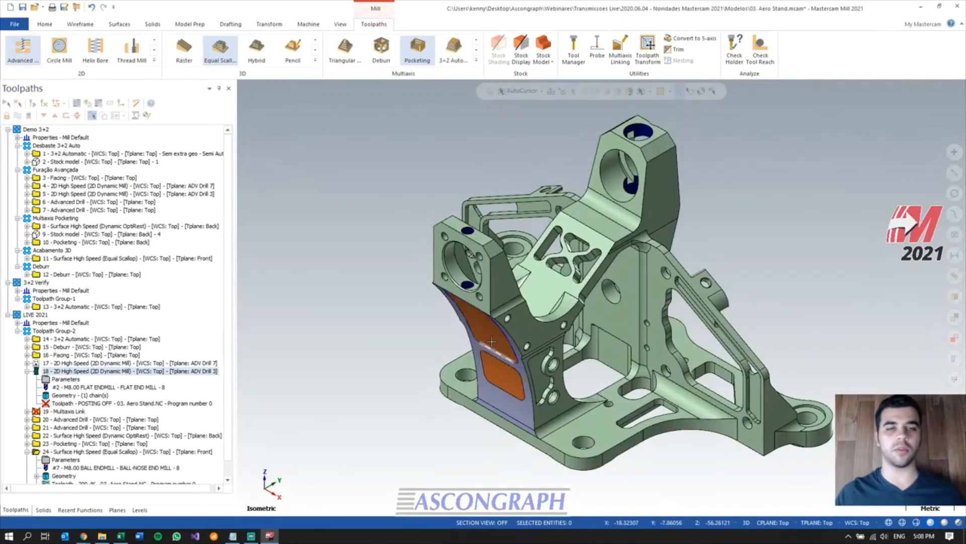
{"action": "scroll", "coordinate": [473, 272], "scroll_direction": "up", "scroll_amount": 3}
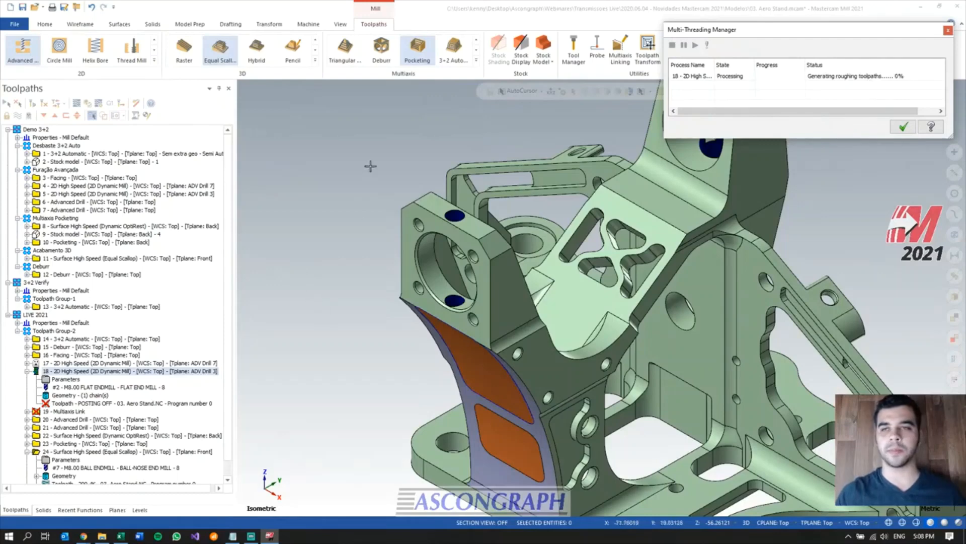
{"action": "scroll", "coordinate": [776, 174], "scroll_direction": "down", "scroll_amount": 2}
{"action": "left_click", "coordinate": [898, 125]}
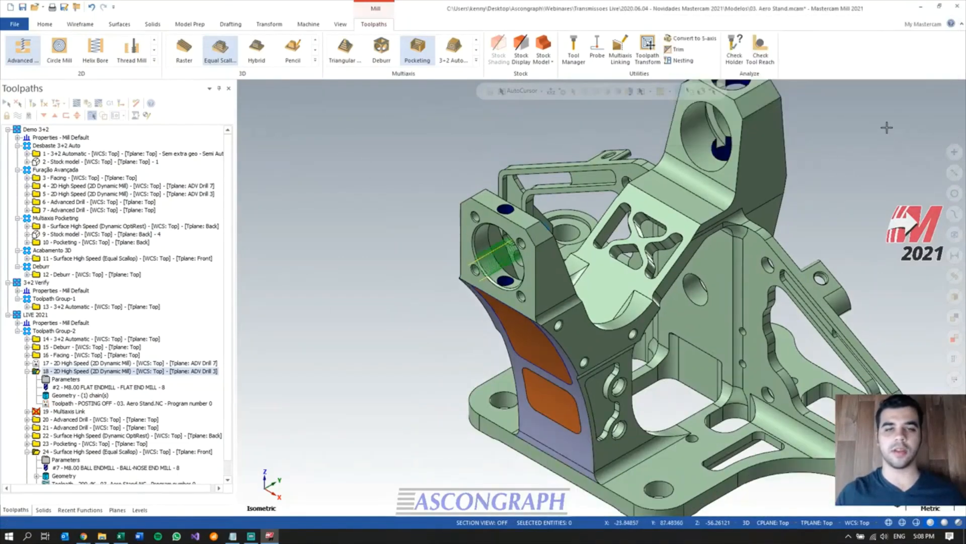
{"action": "left_click", "coordinate": [28, 371]}
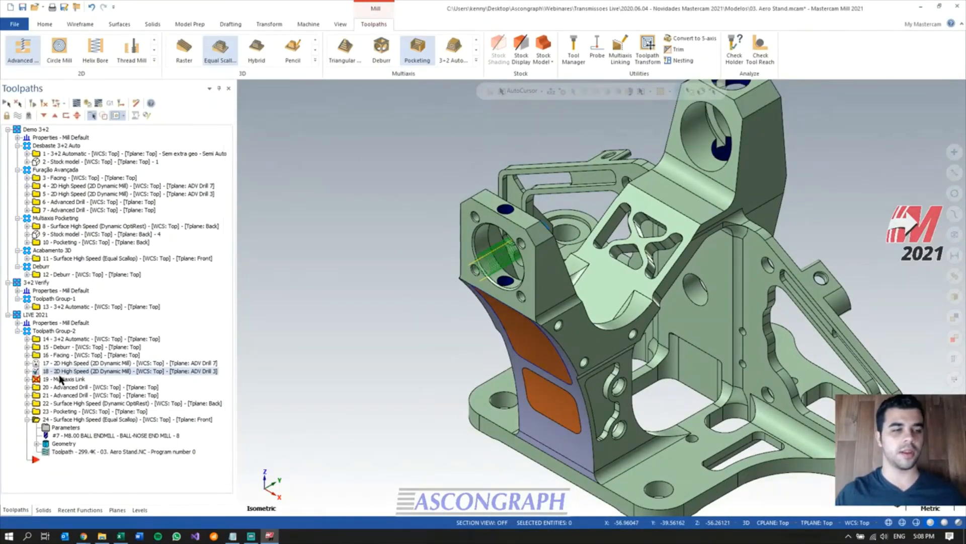
- Regenerate Multiaxis Link operation 19 and view its linking move between the two upper bores
{"action": "left_click", "coordinate": [32, 103]}
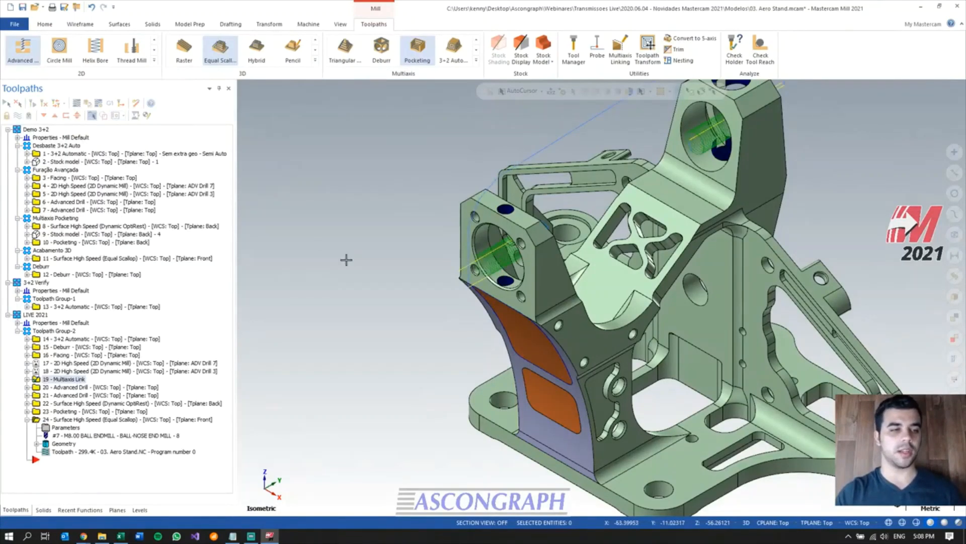
{"action": "scroll", "coordinate": [373, 266], "scroll_direction": "down", "scroll_amount": 4}
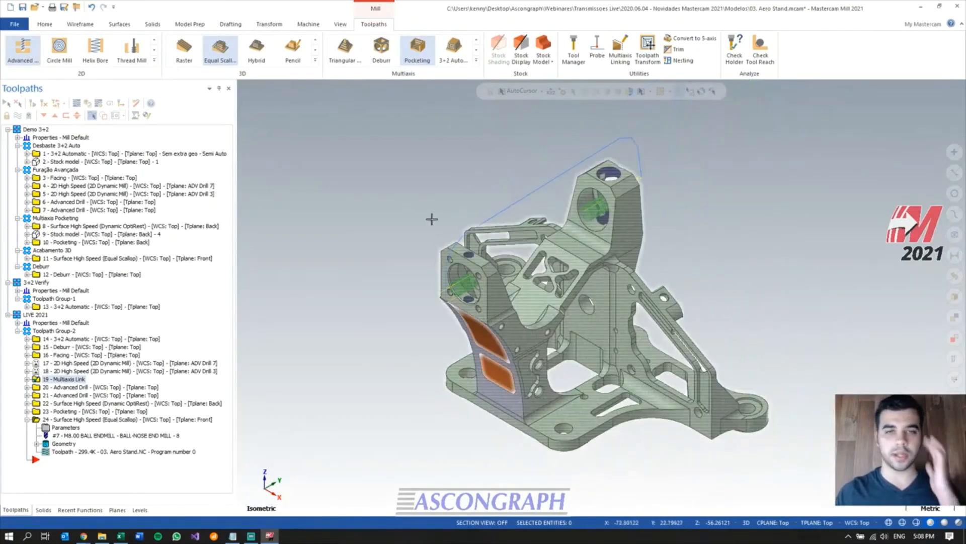
{"action": "scroll", "coordinate": [535, 140], "scroll_direction": "up", "scroll_amount": 1}
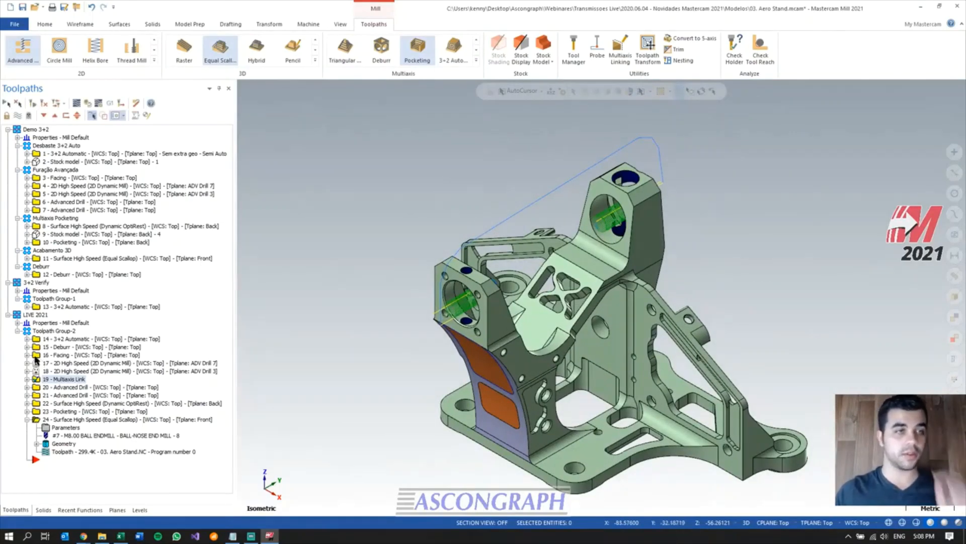
- Set stock model 1 as the starting stock in the simulator options
{"action": "left_click", "coordinate": [98, 103]}
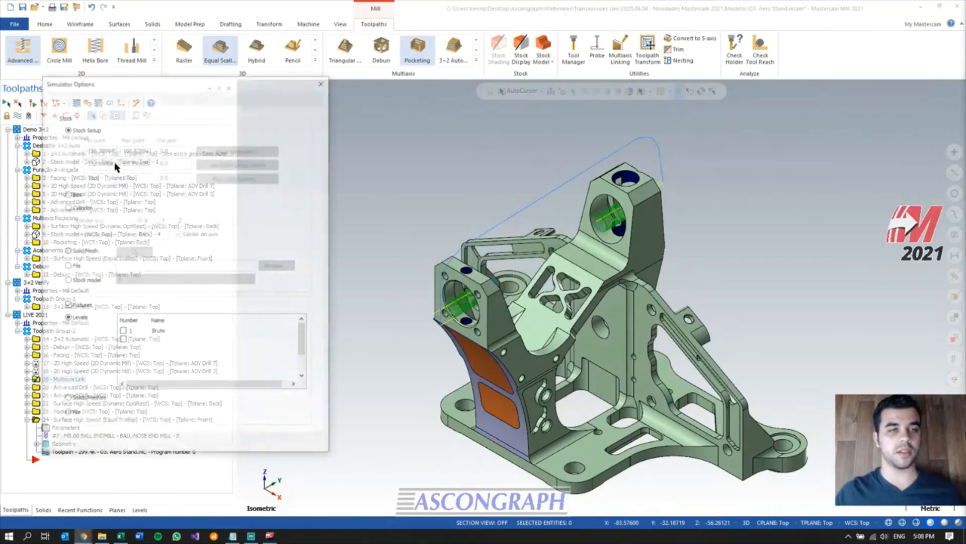
{"action": "left_click_drag", "start_coordinate": [164, 85], "coordinate": [382, 54]}
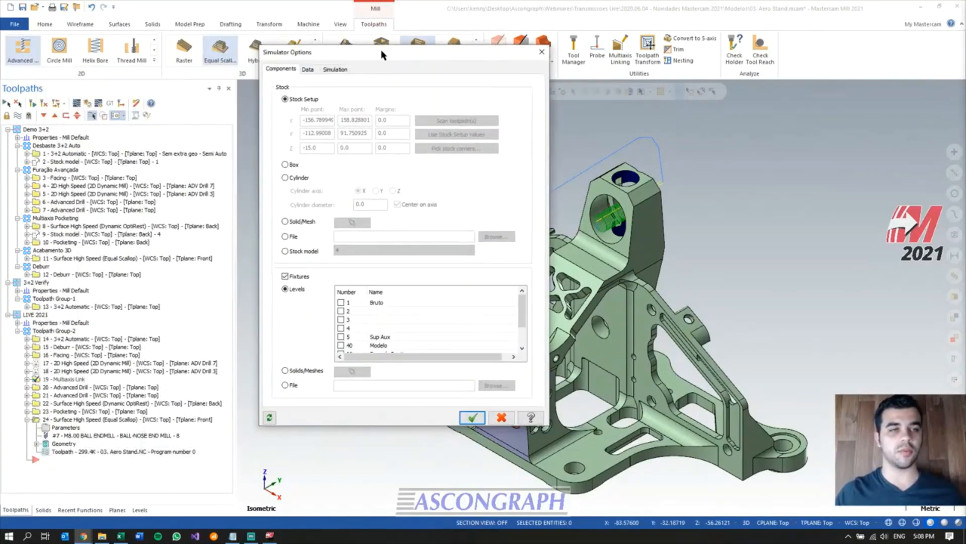
{"action": "left_click", "coordinate": [300, 251]}
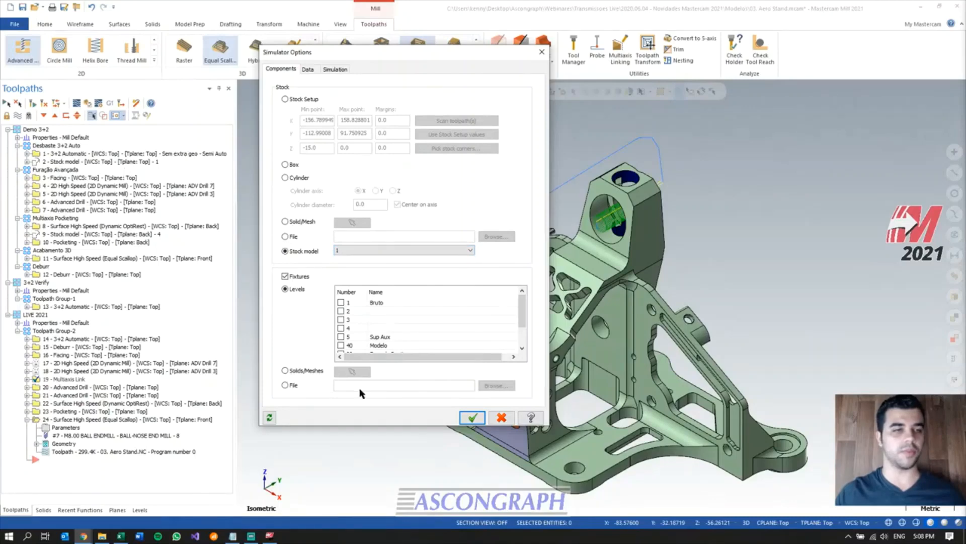
{"action": "left_click", "coordinate": [470, 418]}
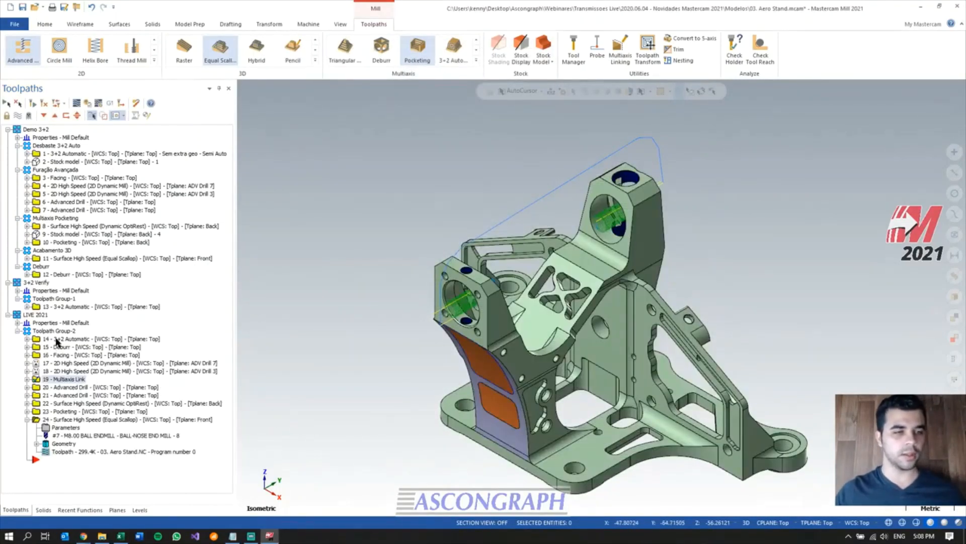
- Select the Toolpath Group-2 operations except 14, 17 and 18, and verify them in the Mastercam Simulator
{"action": "left_click", "coordinate": [59, 333]}
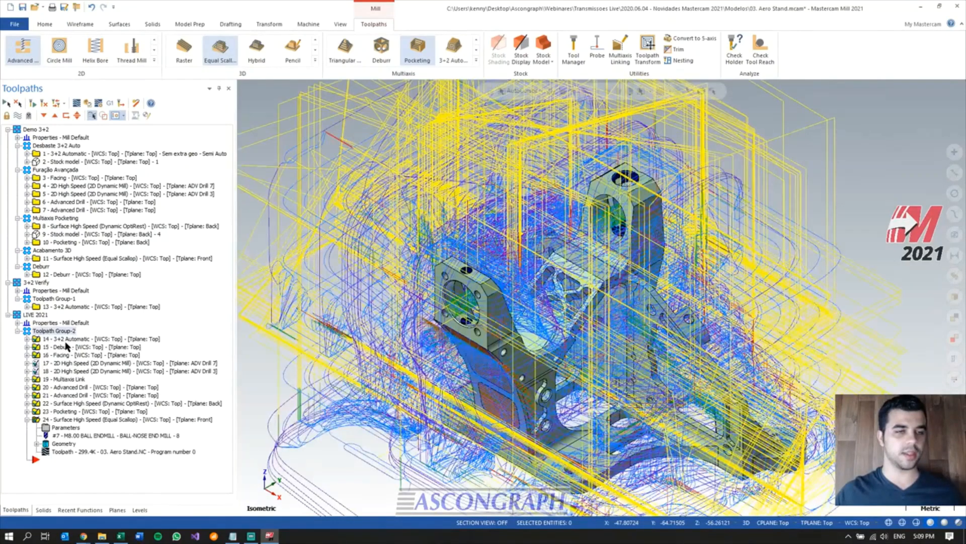
{"action": "left_click", "coordinate": [66, 339]}
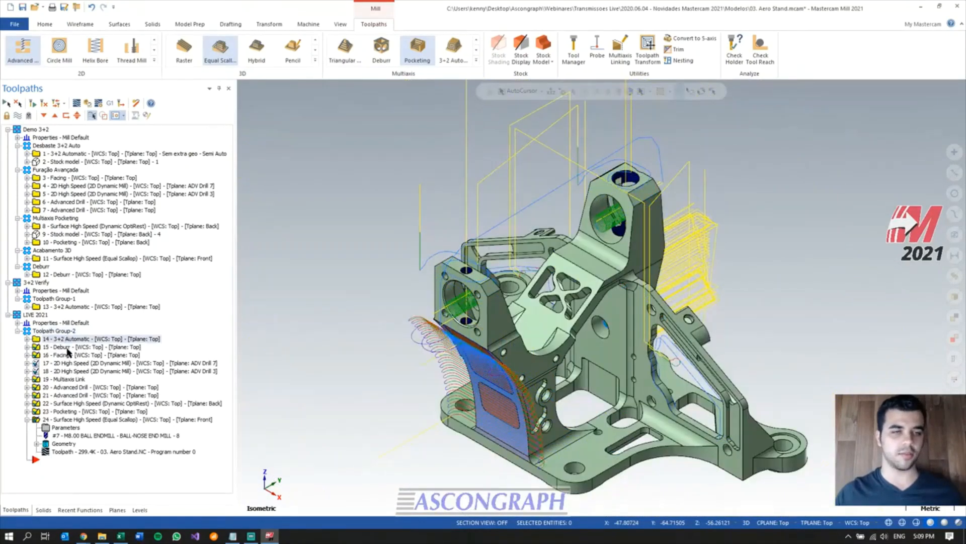
{"action": "left_click", "coordinate": [27, 420]}
{"action": "left_click", "coordinate": [48, 371], "text": "ctrl"}
{"action": "left_click", "coordinate": [48, 363], "text": "ctrl"}
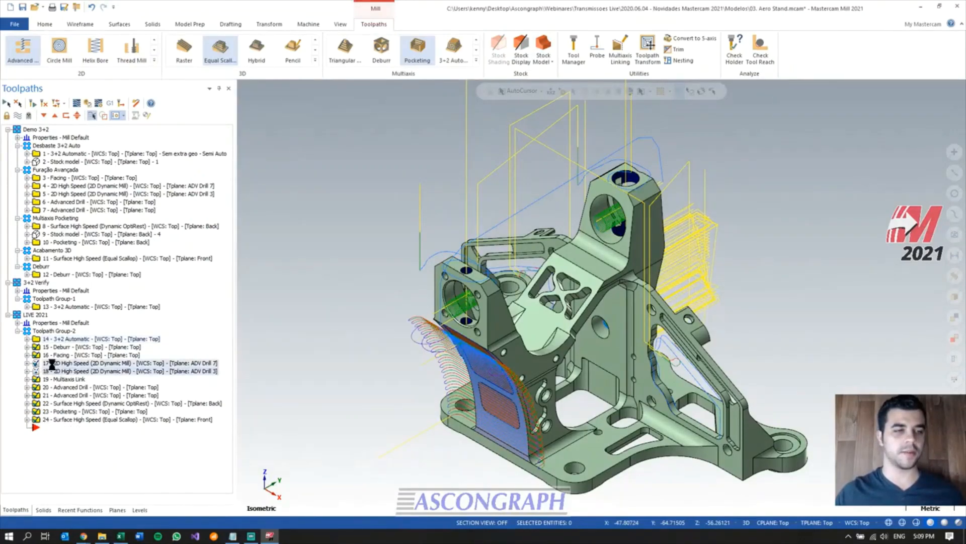
{"action": "left_click", "coordinate": [88, 104]}
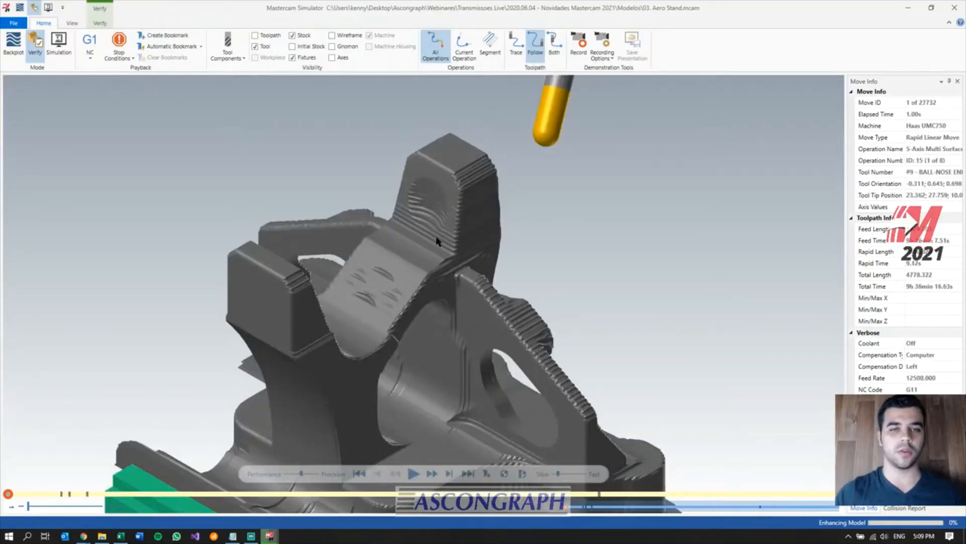
- Examine the roughed stock and its vise fixture from several sides before playing the simulation
{"action": "scroll", "coordinate": [481, 149], "scroll_direction": "down", "scroll_amount": 3}
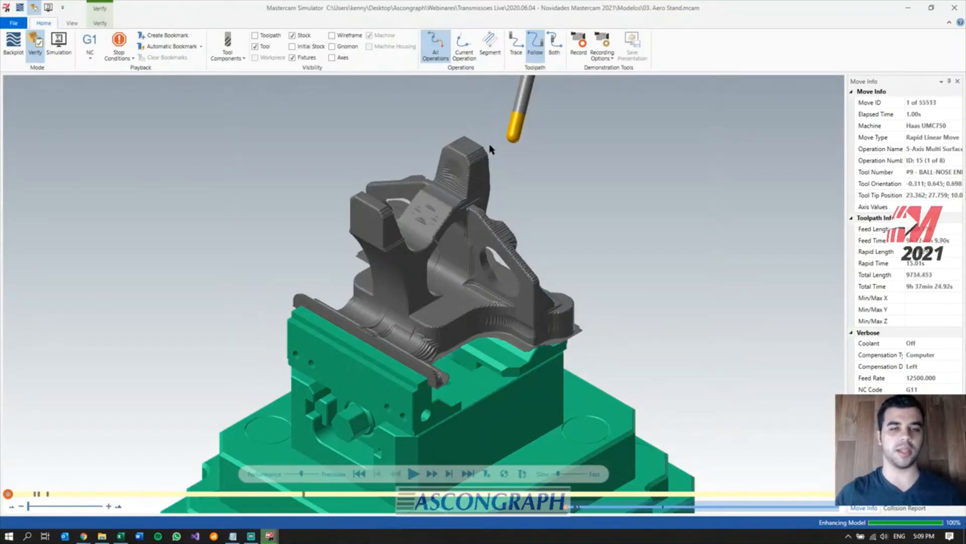
{"action": "scroll", "coordinate": [458, 205], "scroll_direction": "up", "scroll_amount": 1}
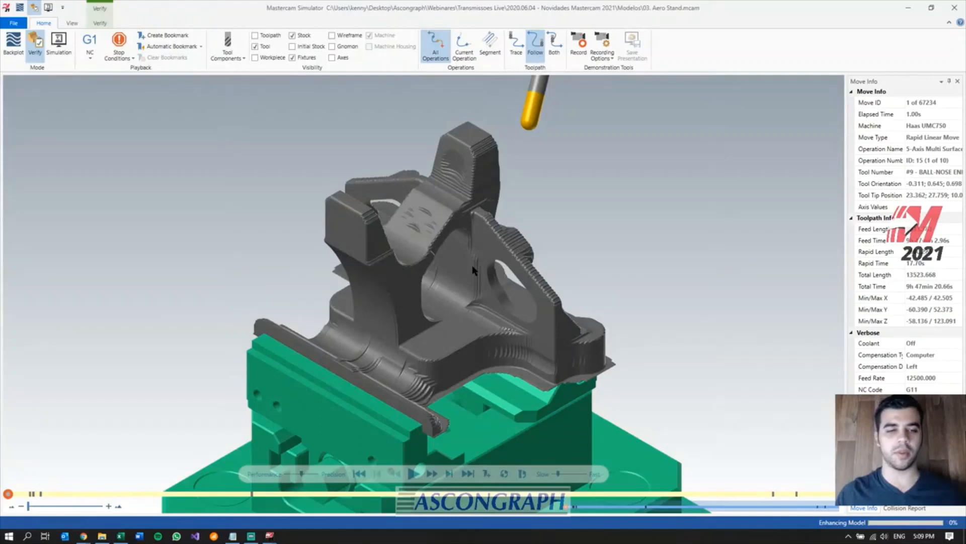
{"action": "middle_click_drag", "start_coordinate": [485, 286], "coordinate": [415, 281]}
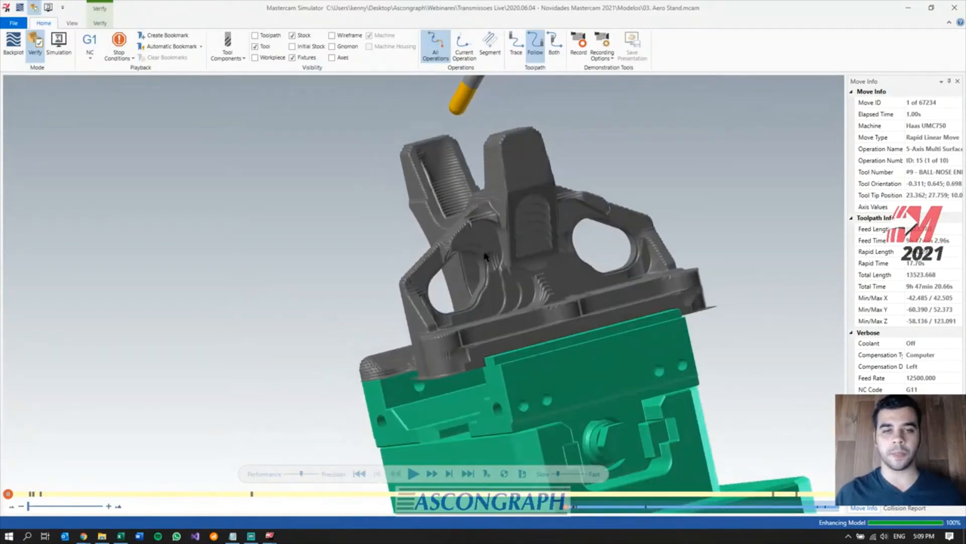
{"action": "scroll", "coordinate": [486, 258], "scroll_direction": "up", "scroll_amount": 2}
{"action": "scroll", "coordinate": [409, 233], "scroll_direction": "down", "scroll_amount": 2}
{"action": "middle_click_drag", "start_coordinate": [413, 235], "coordinate": [496, 254]}
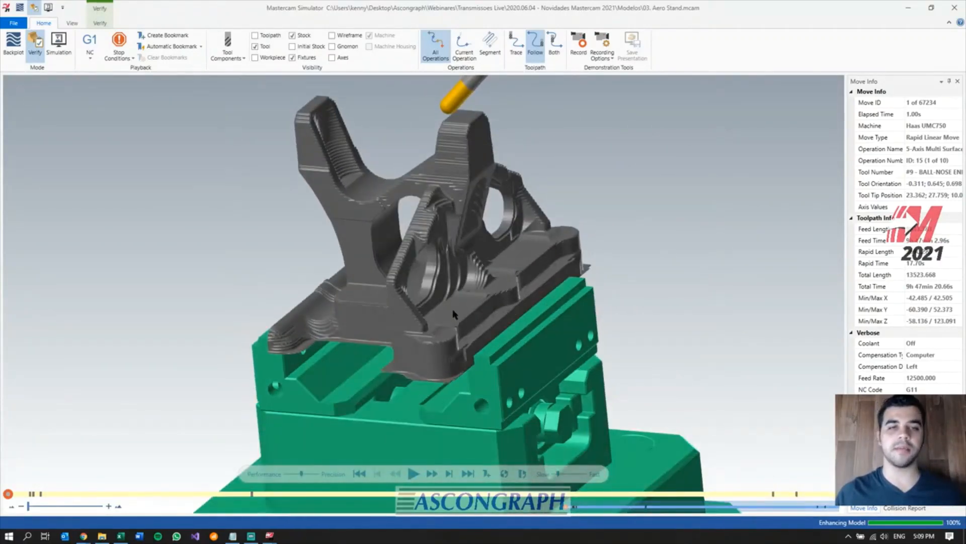
{"action": "middle_click_drag", "start_coordinate": [446, 339], "coordinate": [429, 365]}
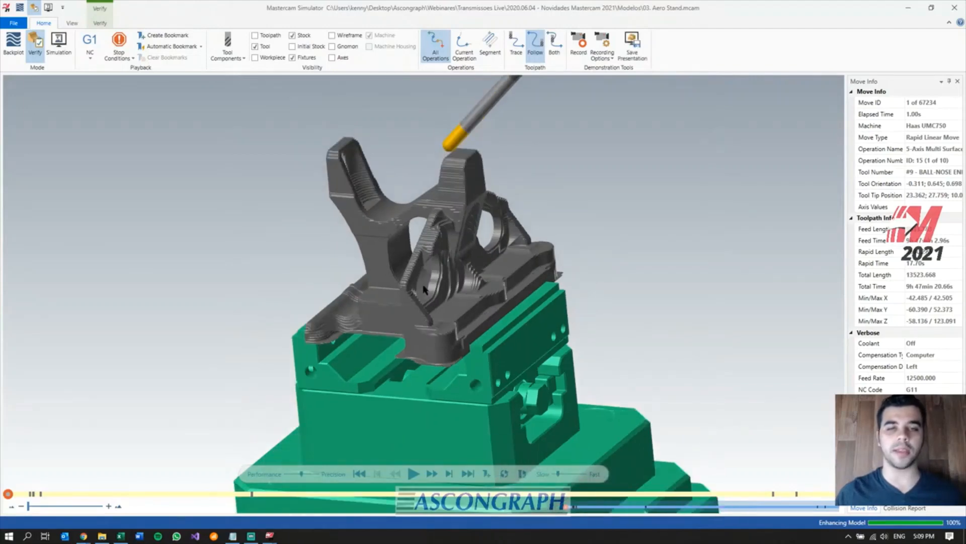
{"action": "scroll", "coordinate": [432, 293], "scroll_direction": "up", "scroll_amount": 3}
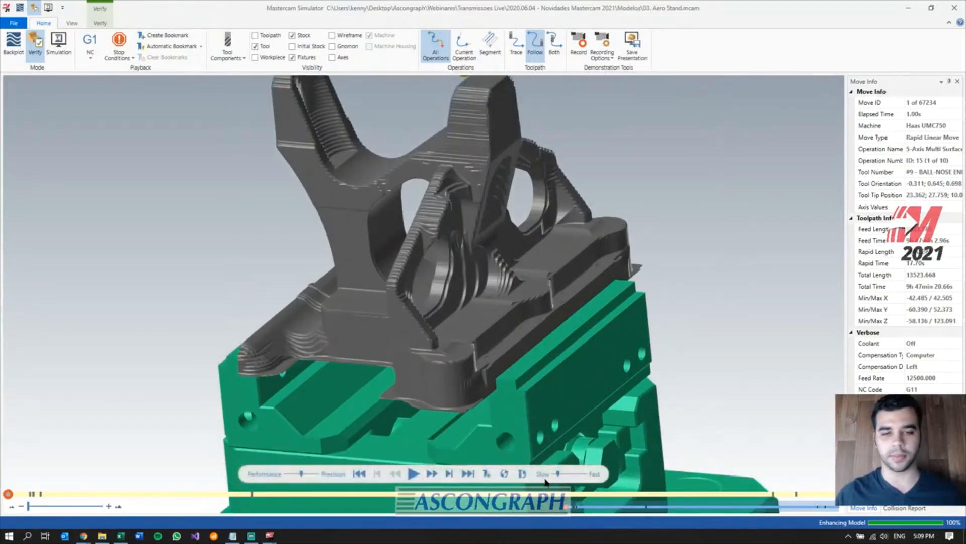
- Play the verification at a higher speed and examine the Deburr tool's motion around the first side window
{"action": "left_click", "coordinate": [412, 474]}
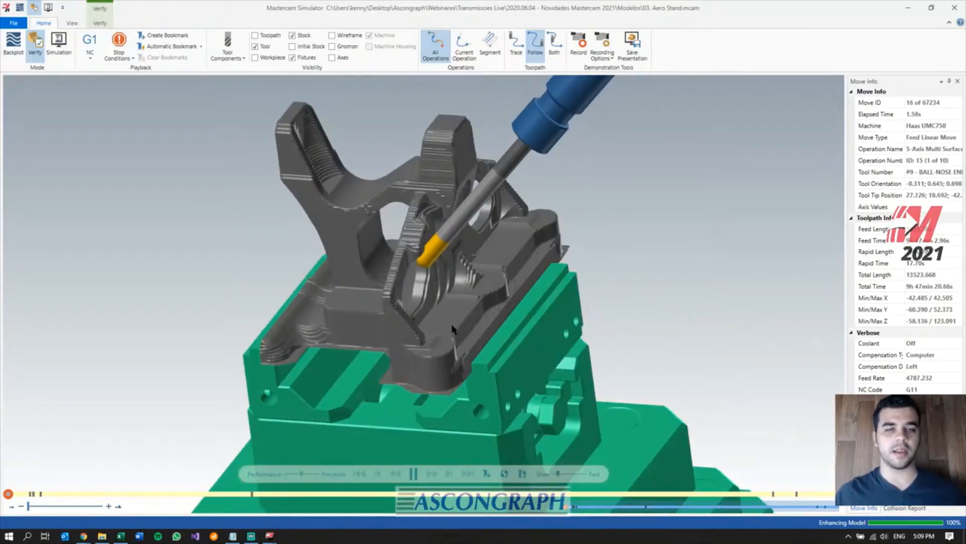
{"action": "left_click", "coordinate": [569, 474]}
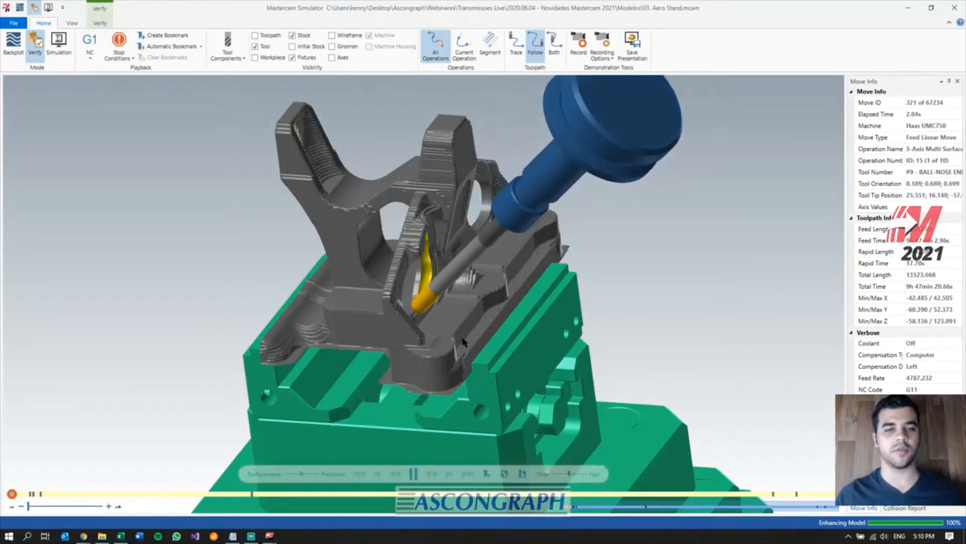
{"action": "middle_click_drag", "start_coordinate": [429, 323], "coordinate": [408, 321]}
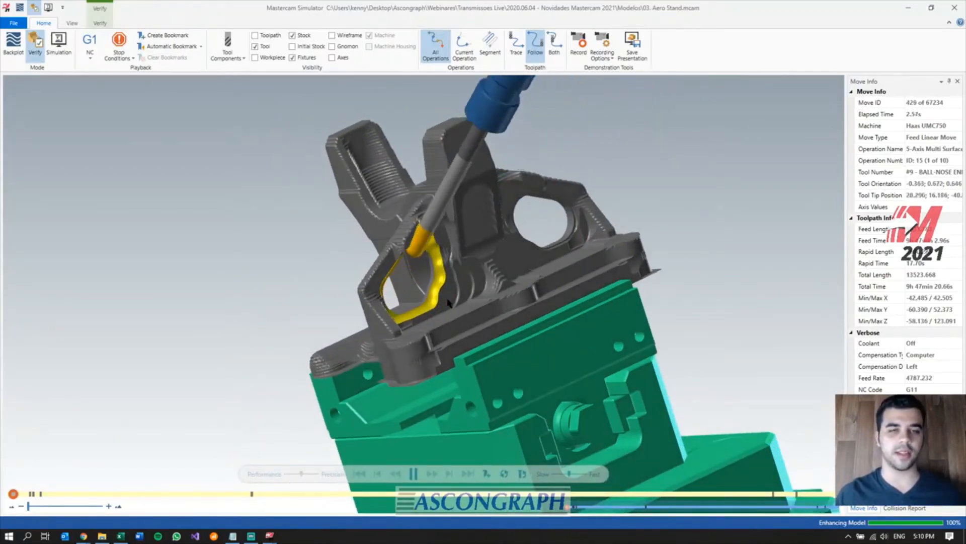
{"action": "scroll", "coordinate": [413, 238], "scroll_direction": "up", "scroll_amount": 5}
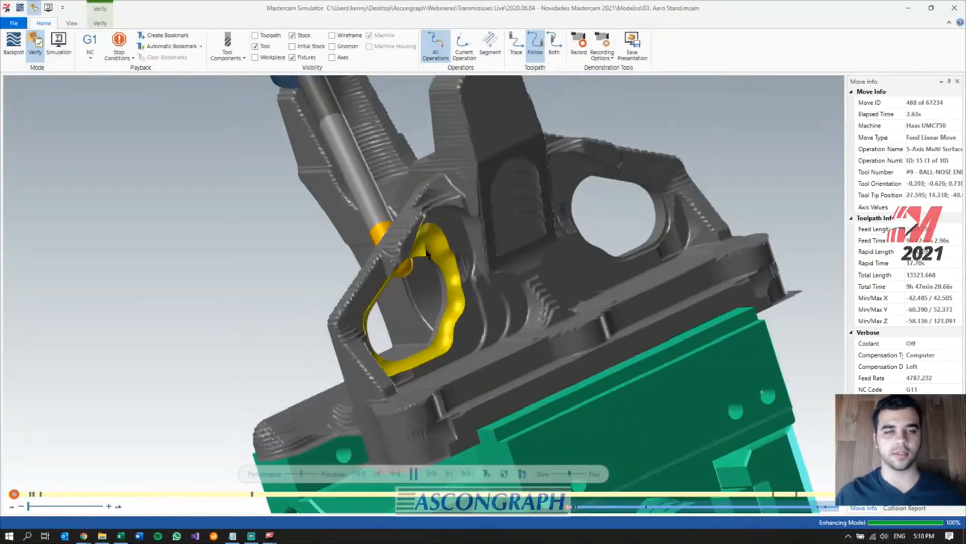
{"action": "middle_click_drag", "start_coordinate": [414, 239], "coordinate": [449, 220]}
{"action": "scroll", "coordinate": [550, 197], "scroll_direction": "down", "scroll_amount": 2}
{"action": "scroll", "coordinate": [437, 271], "scroll_direction": "up", "scroll_amount": 3}
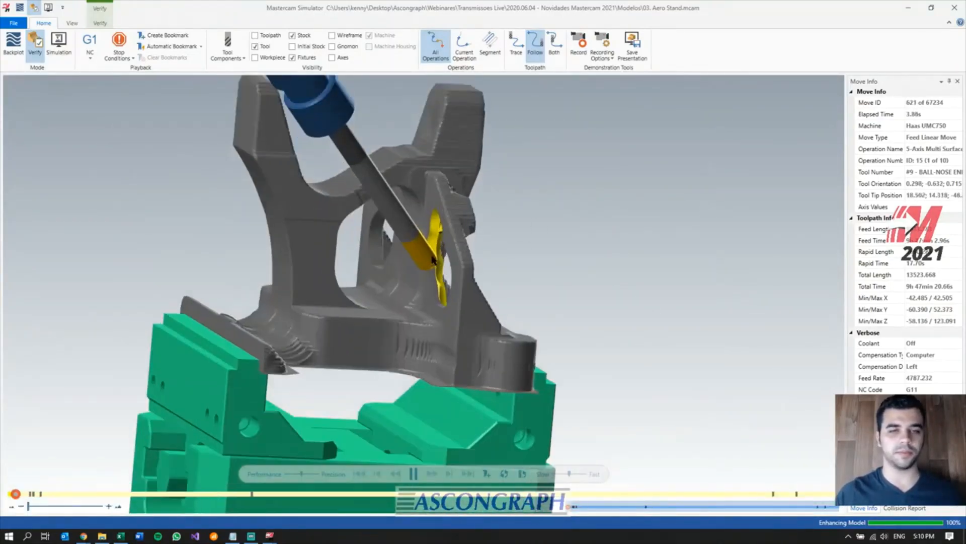
- Speed up the remaining Deburr motion, examine both side windows from several angles and stop at the Facing operation
{"action": "middle_click_drag", "start_coordinate": [457, 279], "coordinate": [447, 296]}
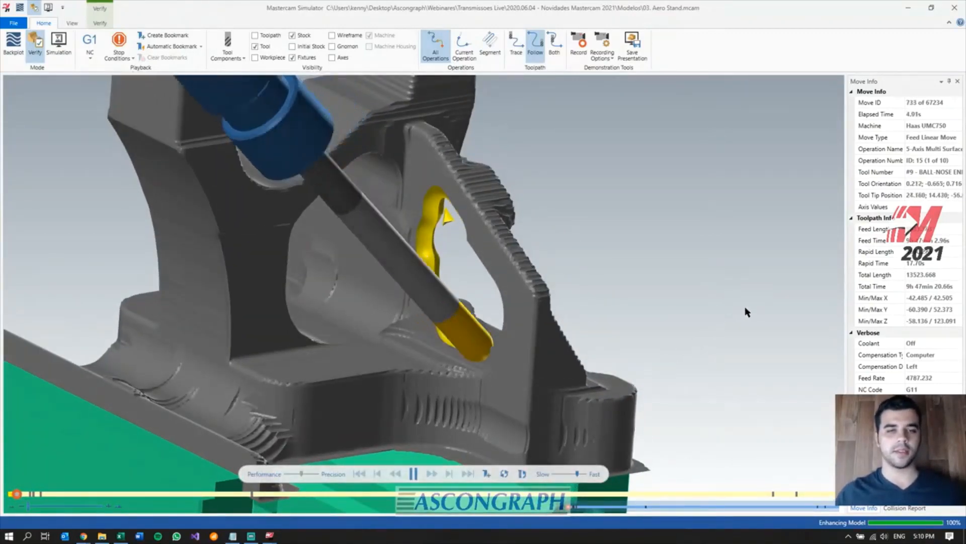
{"action": "scroll", "coordinate": [753, 327], "scroll_direction": "down", "scroll_amount": 1}
{"action": "scroll", "coordinate": [740, 365], "scroll_direction": "down", "scroll_amount": 2}
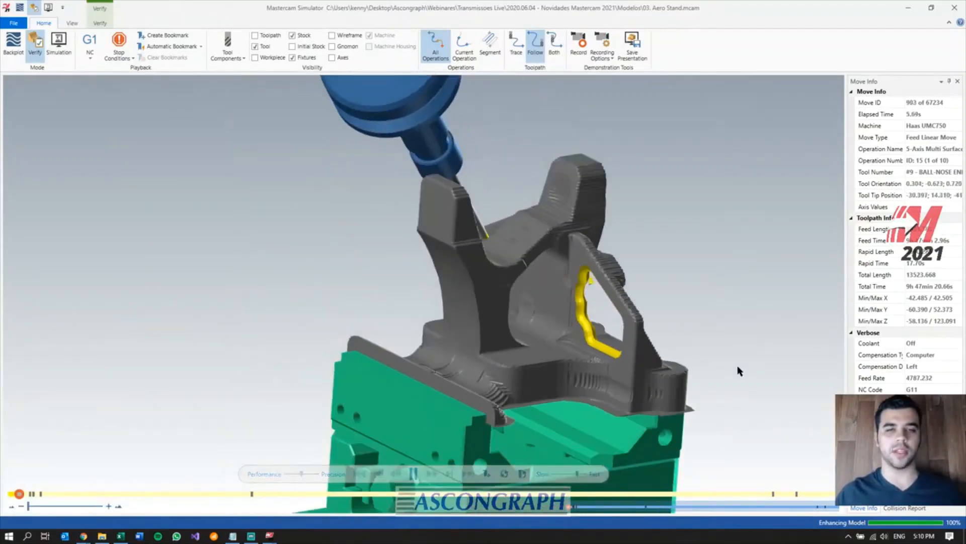
{"action": "middle_click_drag", "start_coordinate": [654, 362], "coordinate": [803, 270]}
{"action": "scroll", "coordinate": [634, 355], "scroll_direction": "down", "scroll_amount": 1}
{"action": "scroll", "coordinate": [654, 348], "scroll_direction": "up", "scroll_amount": 1}
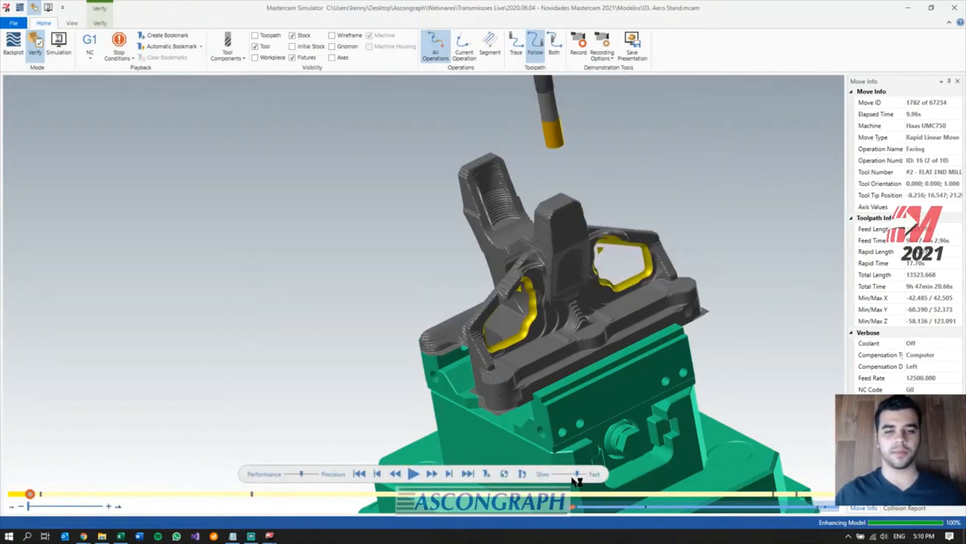
{"action": "scroll", "coordinate": [578, 304], "scroll_direction": "down", "scroll_amount": 2}
{"action": "middle_click_drag", "start_coordinate": [548, 247], "coordinate": [584, 524]}
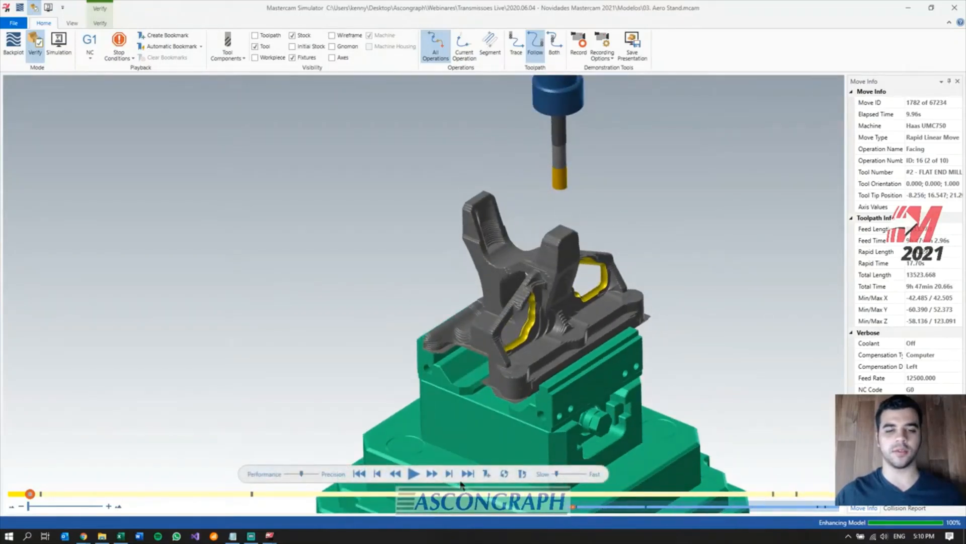
- Play the Facing and 2D High Speed operations at a higher speed and examine the cuts on the two arm tips
{"action": "left_click", "coordinate": [413, 473]}
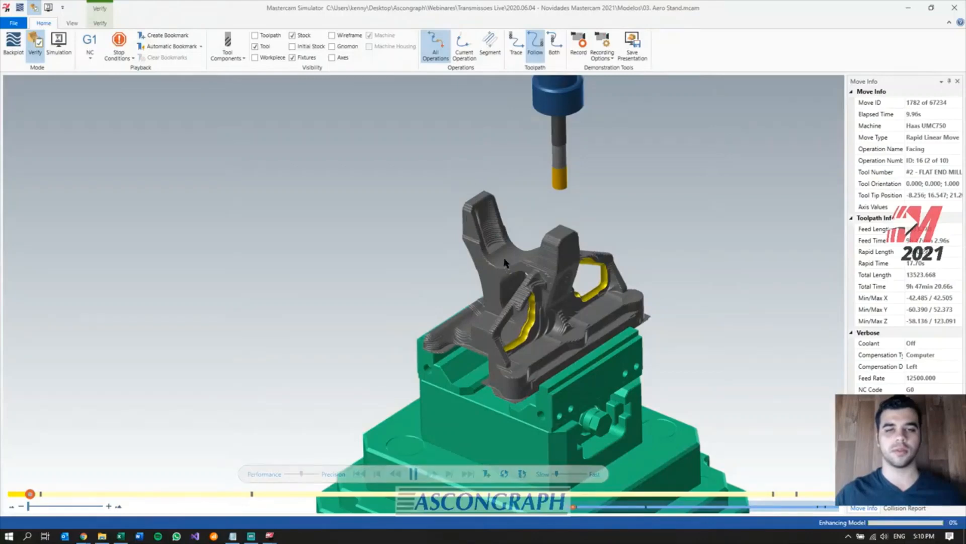
{"action": "scroll", "coordinate": [550, 226], "scroll_direction": "up", "scroll_amount": 1}
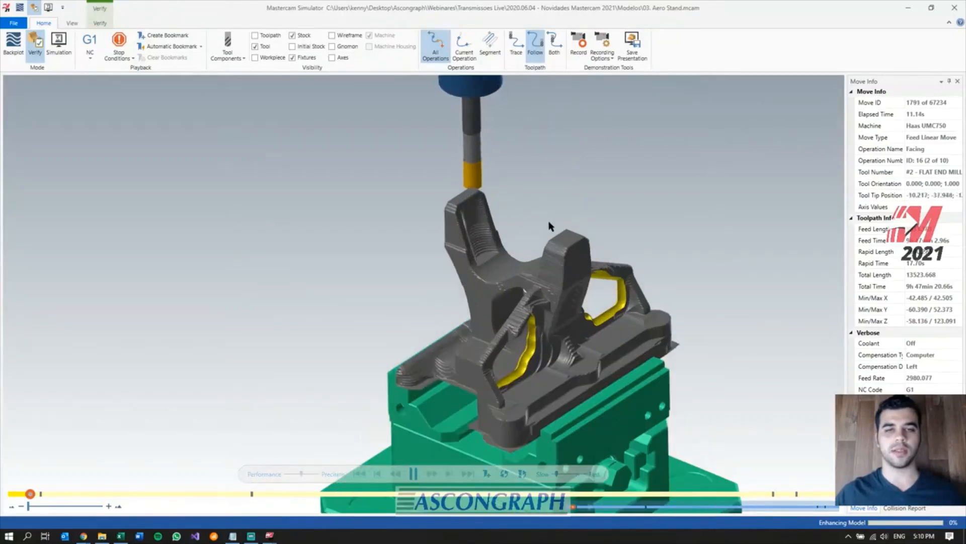
{"action": "left_click_drag", "start_coordinate": [561, 473], "coordinate": [567, 474]}
{"action": "left_click", "coordinate": [571, 475]}
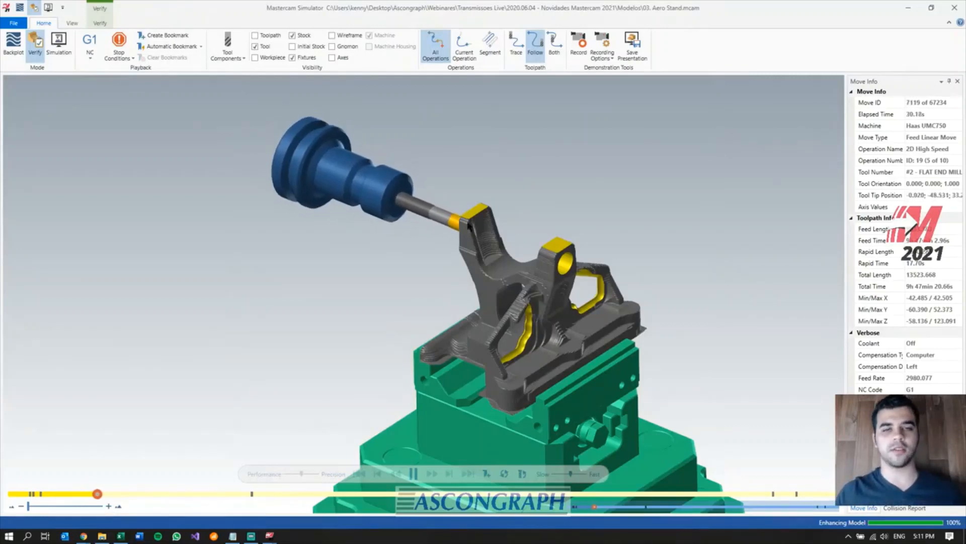
{"action": "scroll", "coordinate": [468, 225], "scroll_direction": "up", "scroll_amount": 2}
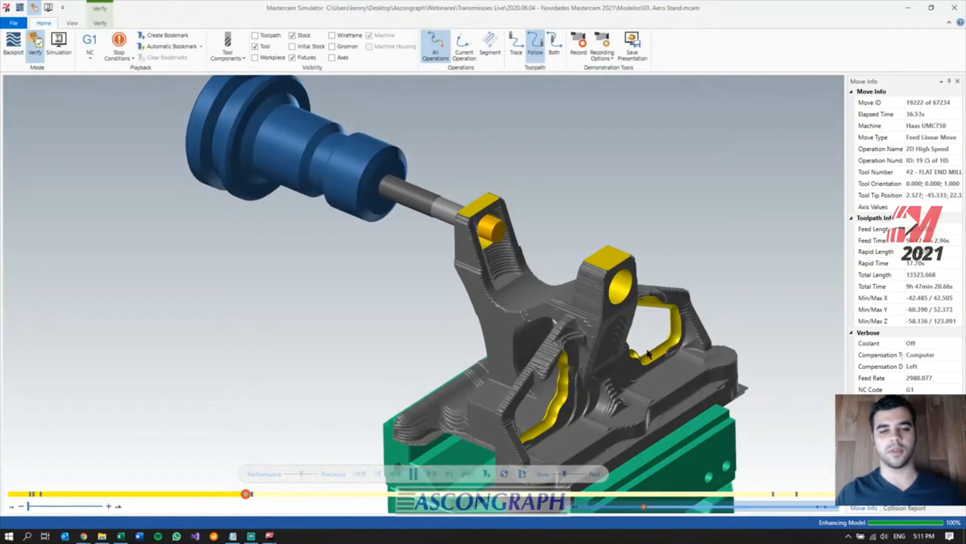
{"action": "scroll", "coordinate": [644, 285], "scroll_direction": "up", "scroll_amount": 2}
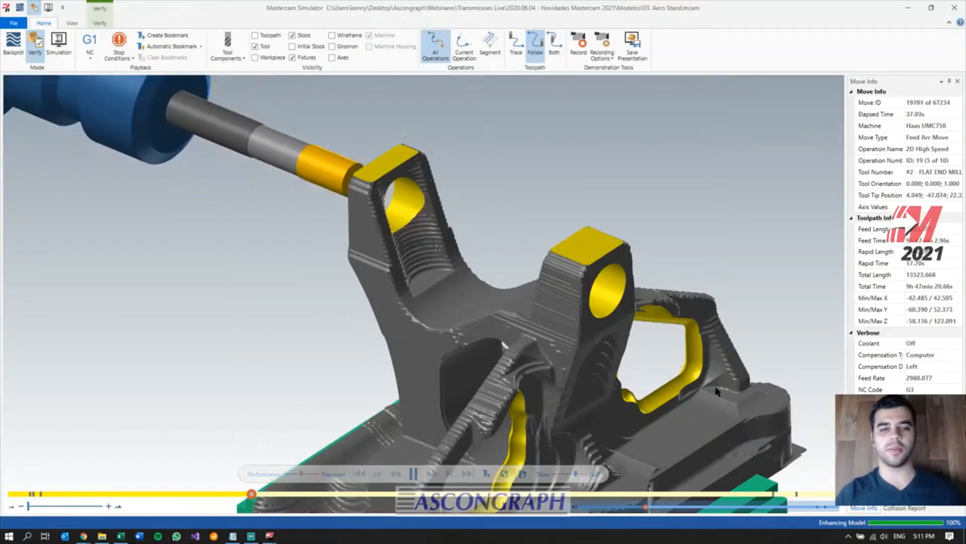
- Slow the playback for Surface High Speed operation 22 and pause it during the first passes below the arm's bore
{"action": "left_click", "coordinate": [566, 474]}
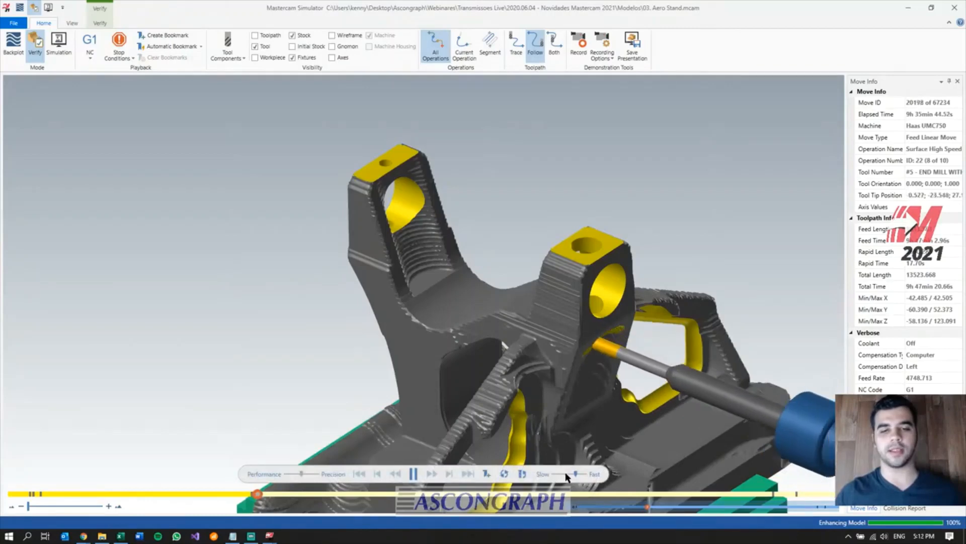
{"action": "scroll", "coordinate": [578, 259], "scroll_direction": "down", "scroll_amount": 2}
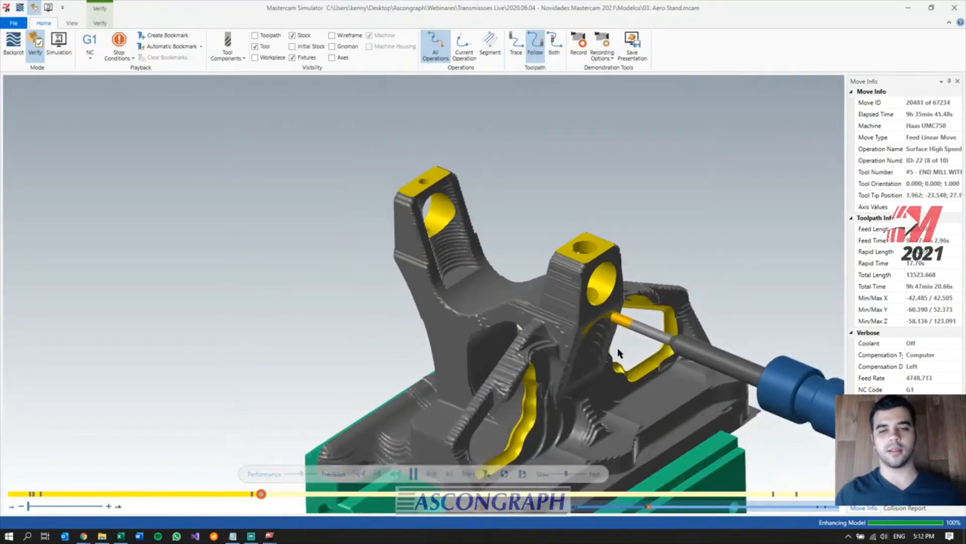
{"action": "scroll", "coordinate": [653, 362], "scroll_direction": "down", "scroll_amount": 1}
{"action": "scroll", "coordinate": [380, 261], "scroll_direction": "up", "scroll_amount": 1}
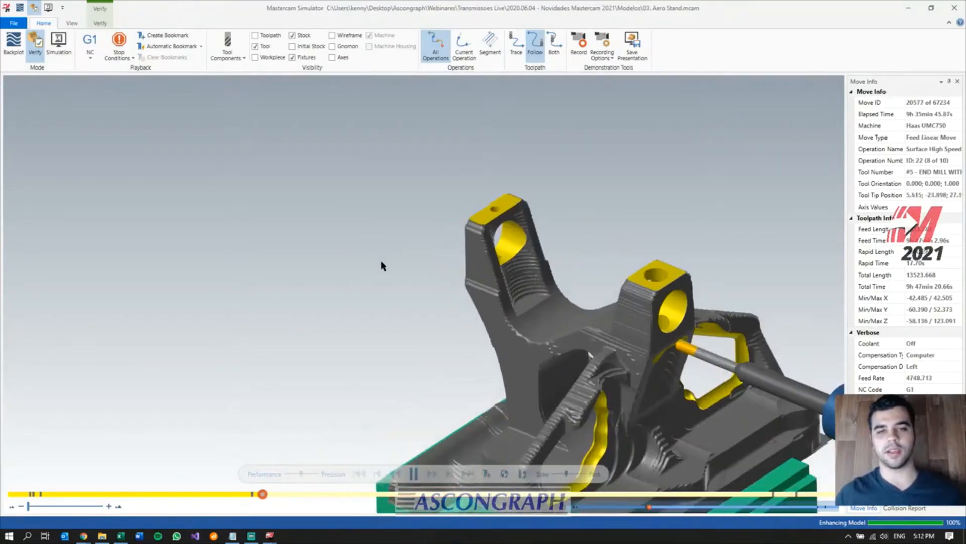
{"action": "scroll", "coordinate": [382, 261], "scroll_direction": "down", "scroll_amount": 1}
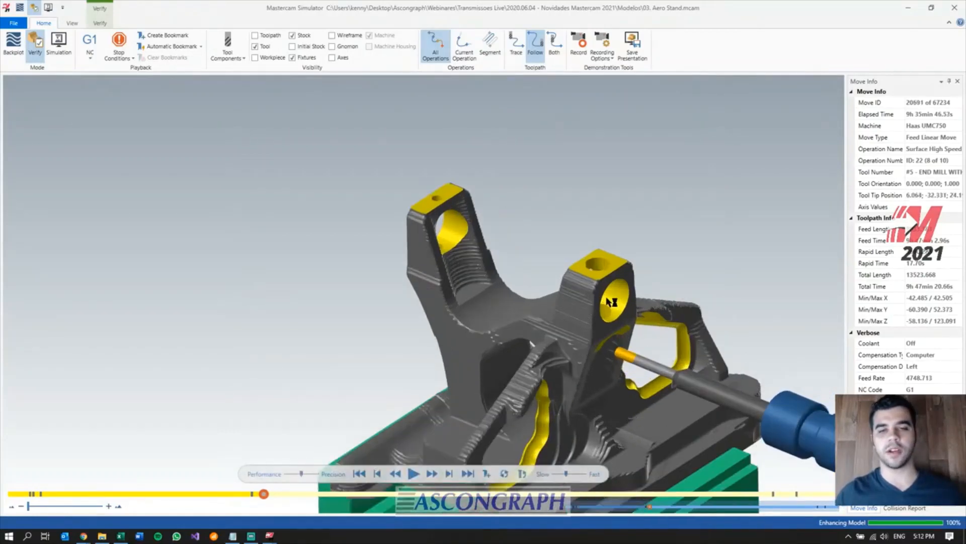
- Examine the paused stock around both arms, their bores and the partly milled pocket from several angles
{"action": "scroll", "coordinate": [629, 330], "scroll_direction": "up", "scroll_amount": 4}
{"action": "middle_click_drag", "start_coordinate": [597, 316], "coordinate": [469, 232]}
{"action": "scroll", "coordinate": [471, 233], "scroll_direction": "up", "scroll_amount": 4}
{"action": "middle_click_drag", "start_coordinate": [506, 281], "coordinate": [569, 301]}
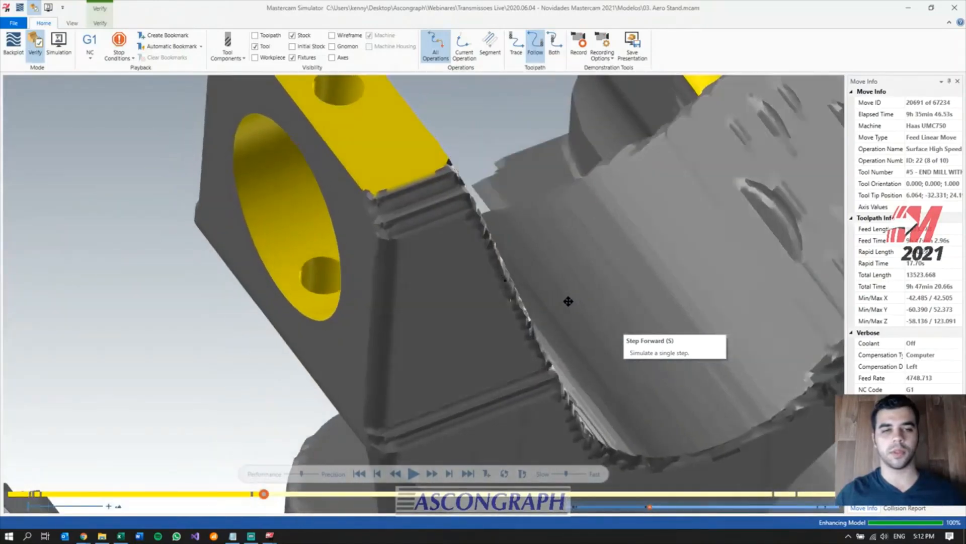
{"action": "scroll", "coordinate": [280, 256], "scroll_direction": "down", "scroll_amount": 5}
{"action": "middle_click_drag", "start_coordinate": [557, 244], "coordinate": [417, 337]}
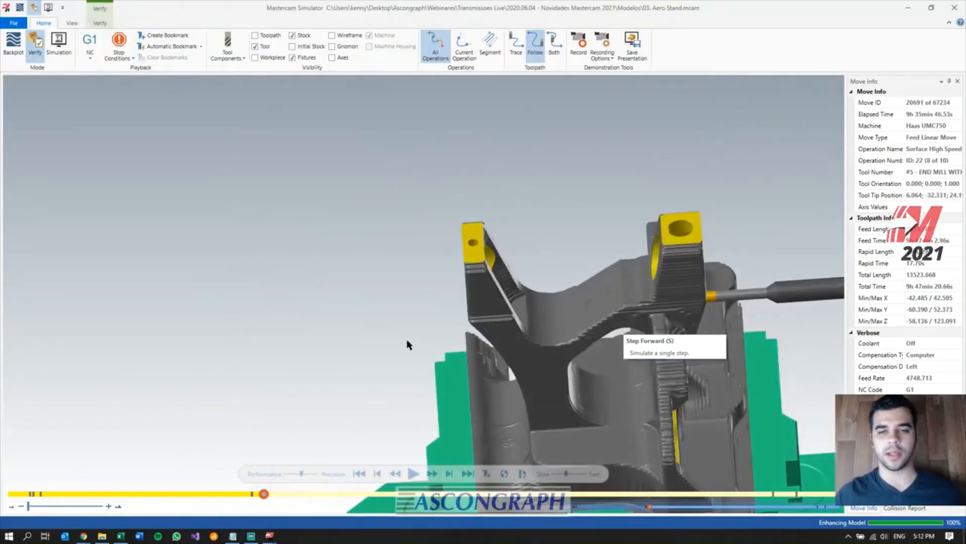
{"action": "scroll", "coordinate": [713, 383], "scroll_direction": "down", "scroll_amount": 2}
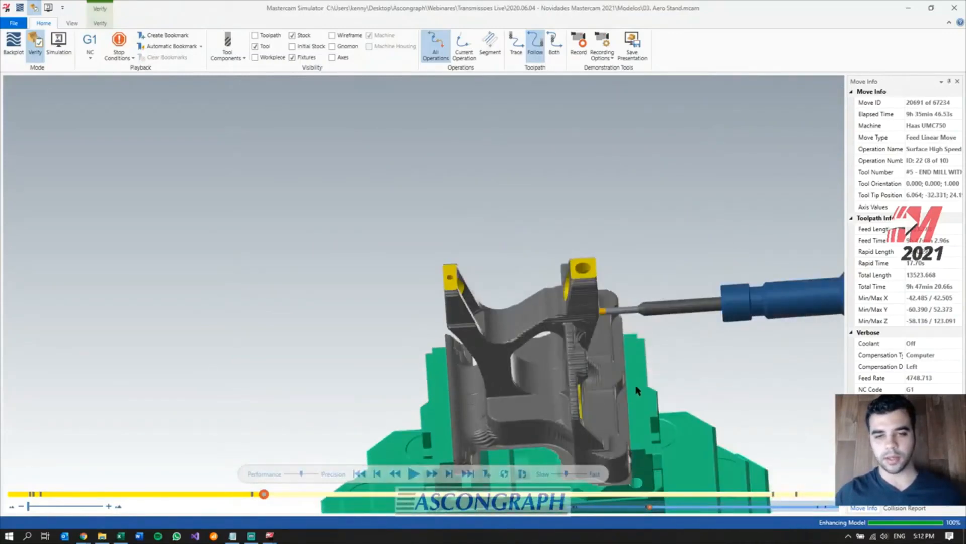
{"action": "scroll", "coordinate": [634, 386], "scroll_direction": "up", "scroll_amount": 5}
{"action": "middle_click_drag", "start_coordinate": [613, 360], "coordinate": [562, 334]}
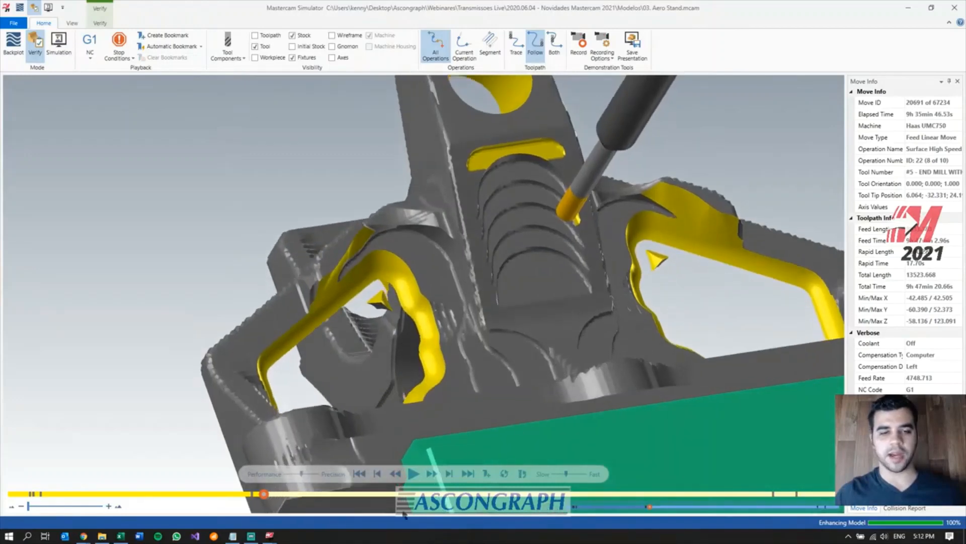
- Resume Surface High Speed operation 22 at a faster speed and examine the pocket milling from the vise side
{"action": "left_click", "coordinate": [413, 473]}
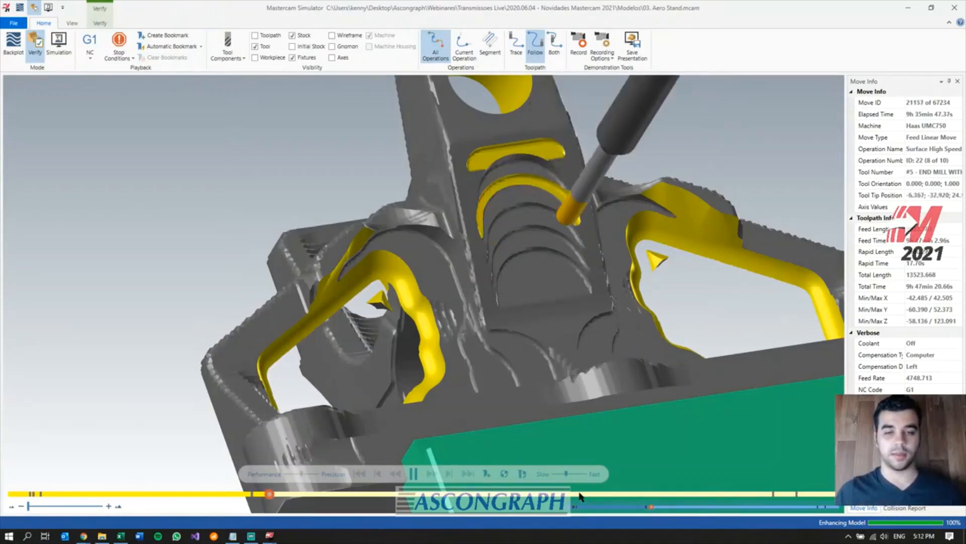
{"action": "left_click", "coordinate": [578, 474]}
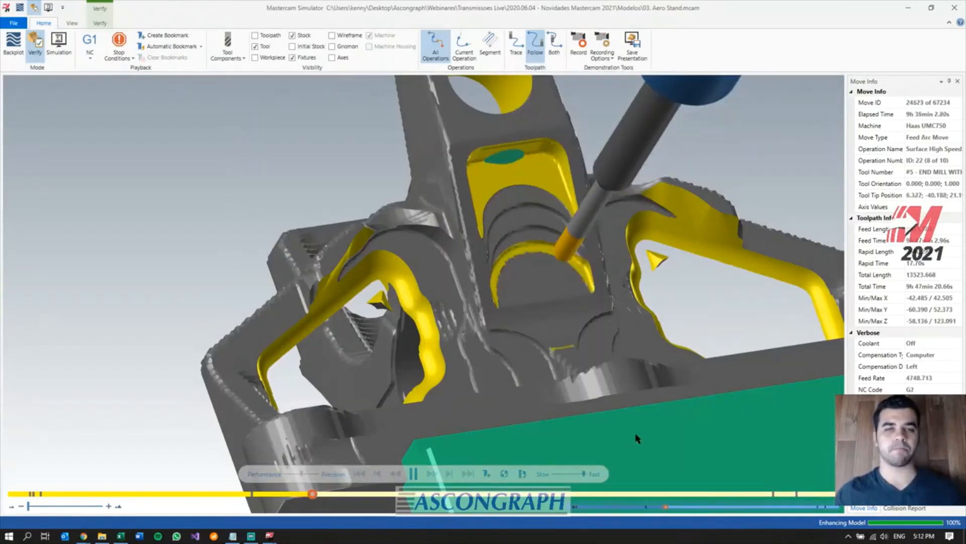
{"action": "middle_click_drag", "start_coordinate": [612, 311], "coordinate": [593, 299]}
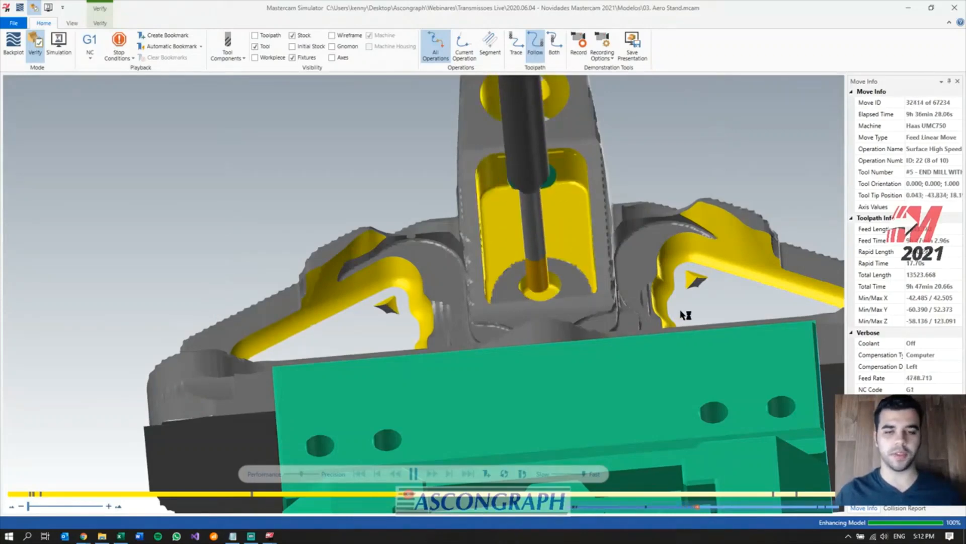
{"action": "middle_click_drag", "start_coordinate": [508, 343], "coordinate": [424, 337]}
{"action": "mouse_move", "coordinate": [563, 311]}
{"action": "middle_mouse_down"}
{"action": "mouse_move", "coordinate": [539, 304]}
{"action": "mouse_move", "coordinate": [509, 317]}
{"action": "mouse_move", "coordinate": [531, 334]}
{"action": "mouse_move", "coordinate": [547, 319]}
{"action": "middle_mouse_up"}
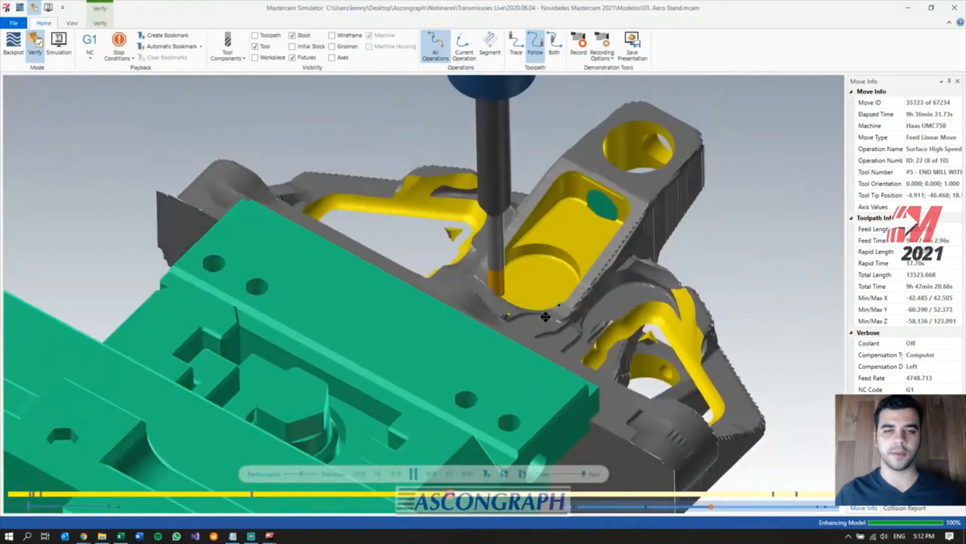
{"action": "scroll", "coordinate": [760, 163], "scroll_direction": "up", "scroll_amount": 2}
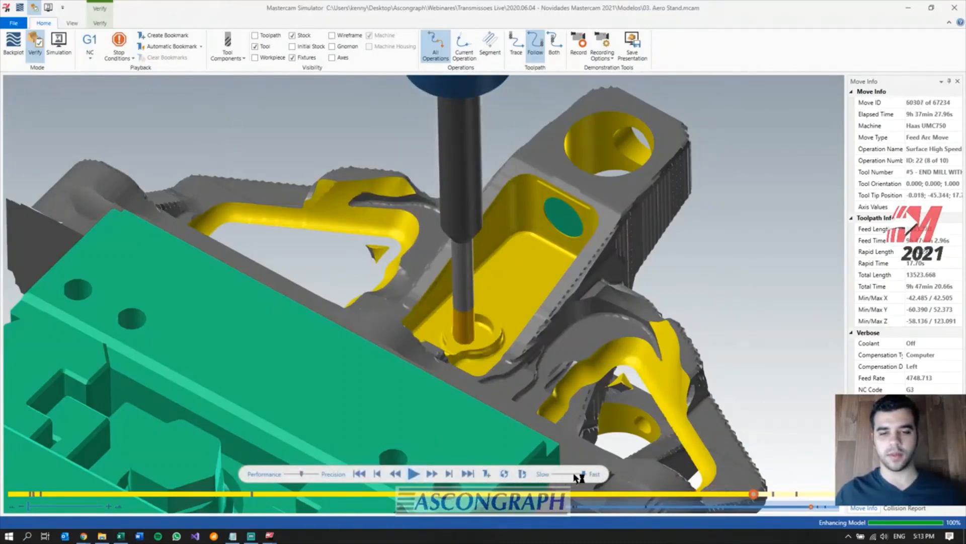
- Continue the pocket milling at a reduced speed and pause it near the end of operation 22
{"action": "left_click", "coordinate": [413, 474]}
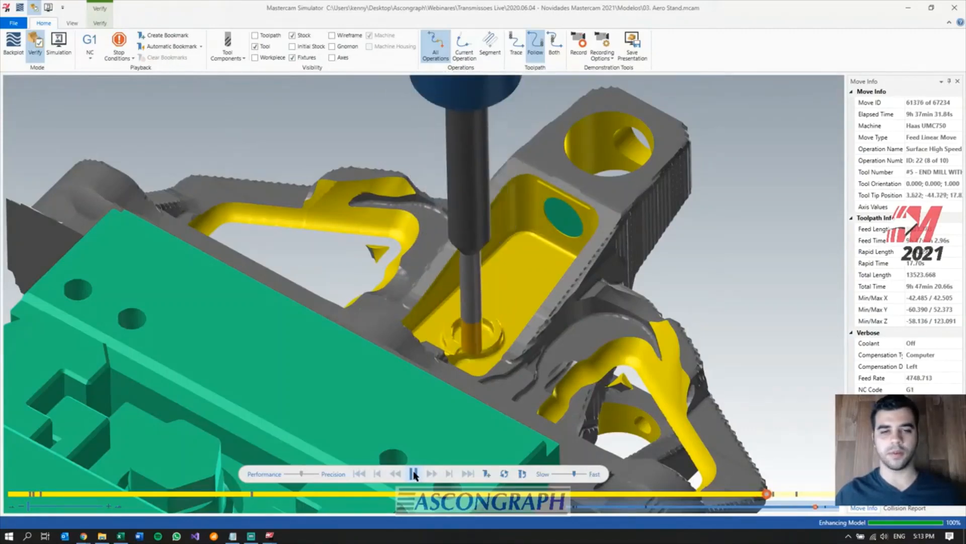
{"action": "middle_click_drag", "start_coordinate": [439, 448], "coordinate": [441, 446]}
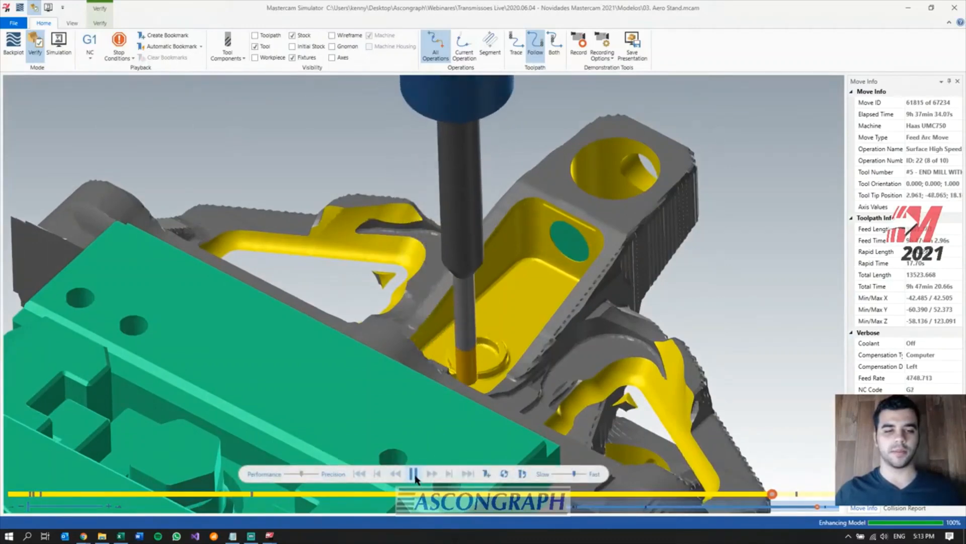
{"action": "key", "text": "space"}
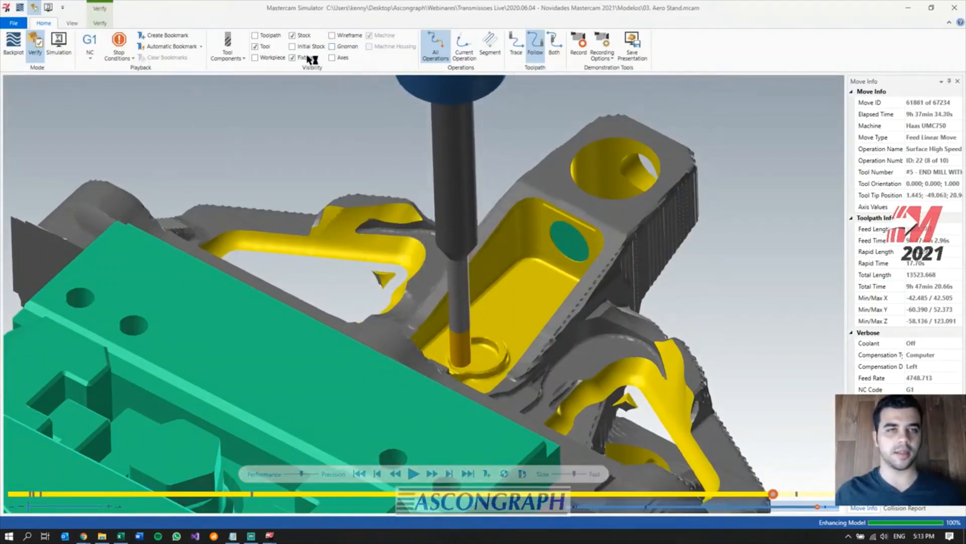
- Play 5-Axis Multi Surface operation 23, examine the oval-form tool along the pocket walls and slow the playback
{"action": "left_click", "coordinate": [414, 472]}
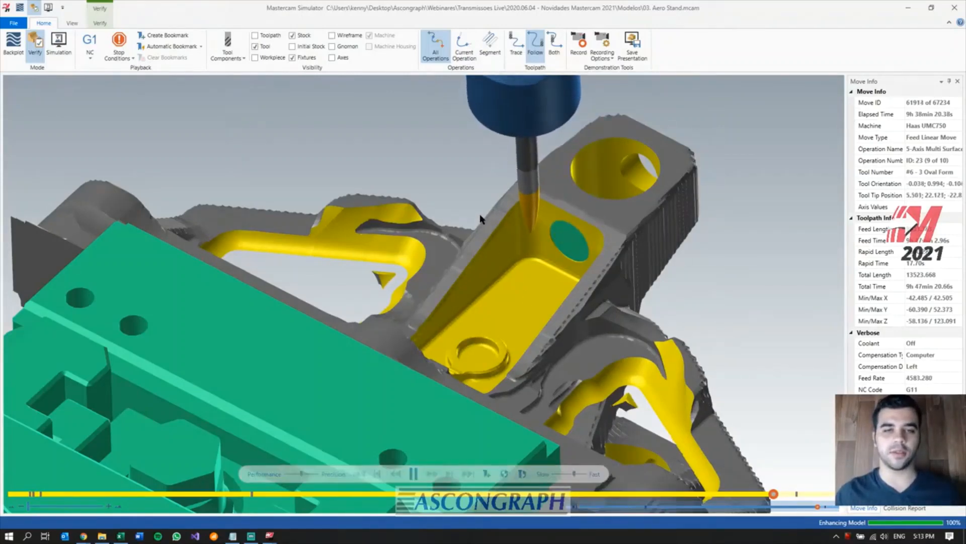
{"action": "scroll", "coordinate": [508, 244], "scroll_direction": "up", "scroll_amount": 5}
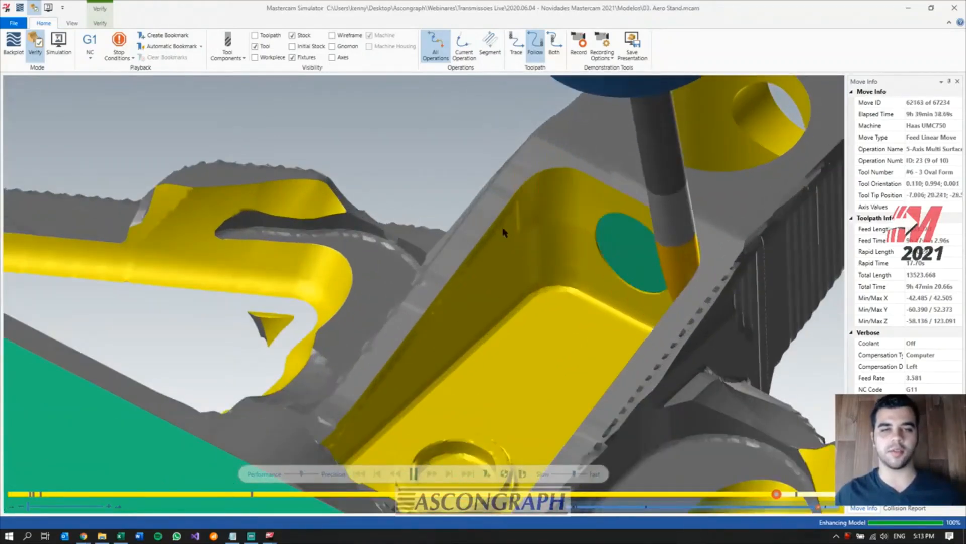
{"action": "scroll", "coordinate": [503, 231], "scroll_direction": "up", "scroll_amount": 3}
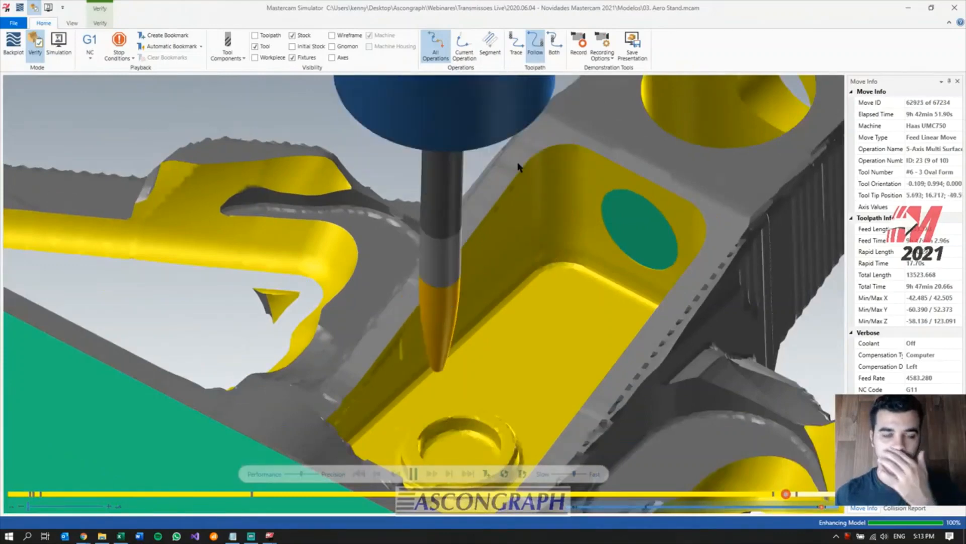
{"action": "scroll", "coordinate": [526, 140], "scroll_direction": "down", "scroll_amount": 2}
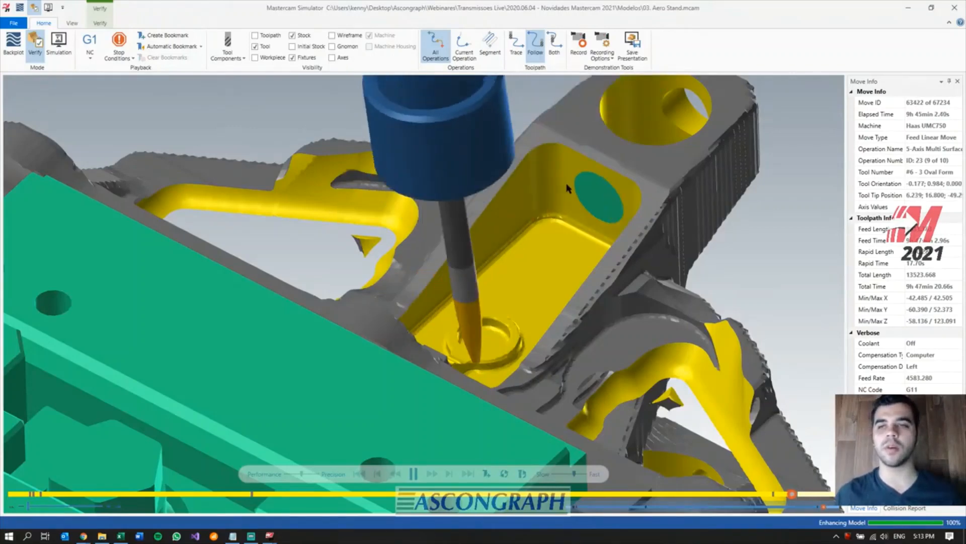
{"action": "middle_click_drag", "start_coordinate": [558, 168], "coordinate": [563, 238]}
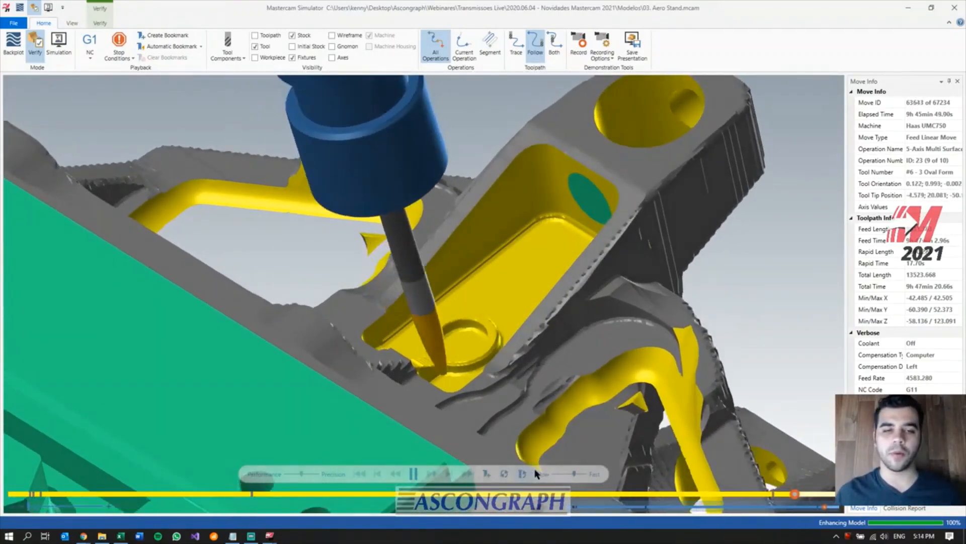
{"action": "left_click", "coordinate": [566, 474]}
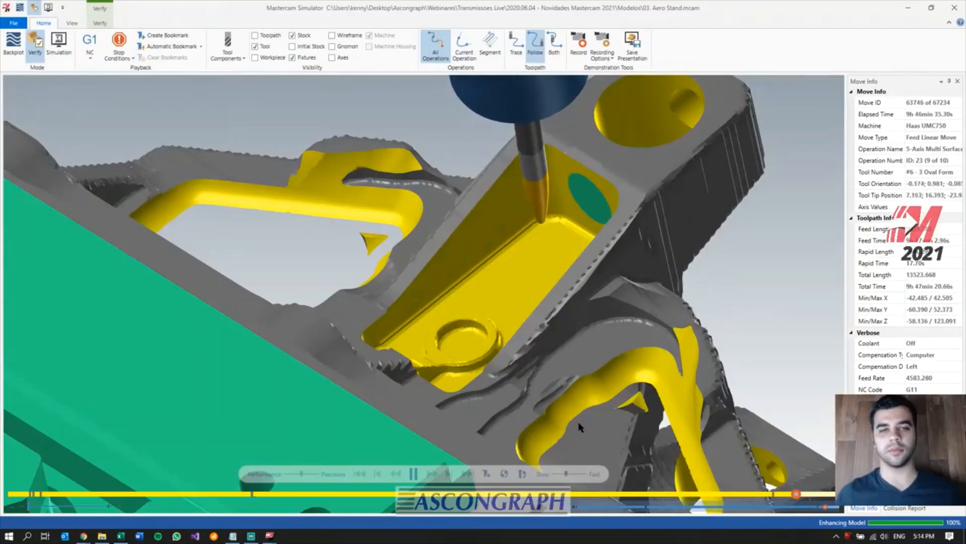
- Examine the pocket's inner corner up close and pause the simulation early in Surface High Speed operation 24
{"action": "mouse_move", "coordinate": [360, 397]}
{"action": "middle_mouse_down"}
{"action": "mouse_move", "coordinate": [371, 393]}
{"action": "mouse_move", "coordinate": [352, 399]}
{"action": "mouse_move", "coordinate": [365, 406]}
{"action": "middle_mouse_up"}
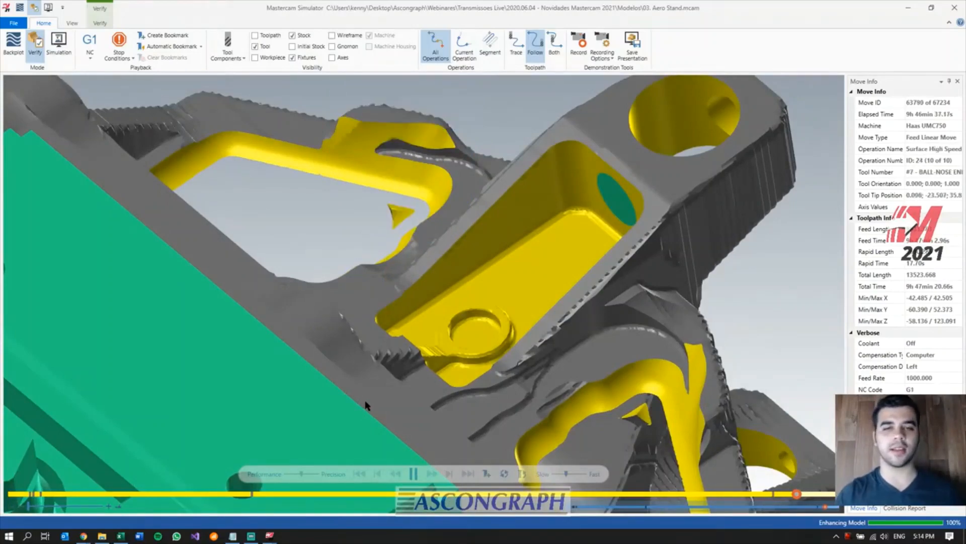
{"action": "scroll", "coordinate": [431, 324], "scroll_direction": "down", "scroll_amount": 2}
{"action": "scroll", "coordinate": [526, 242], "scroll_direction": "up", "scroll_amount": 5}
{"action": "scroll", "coordinate": [573, 251], "scroll_direction": "down", "scroll_amount": 2}
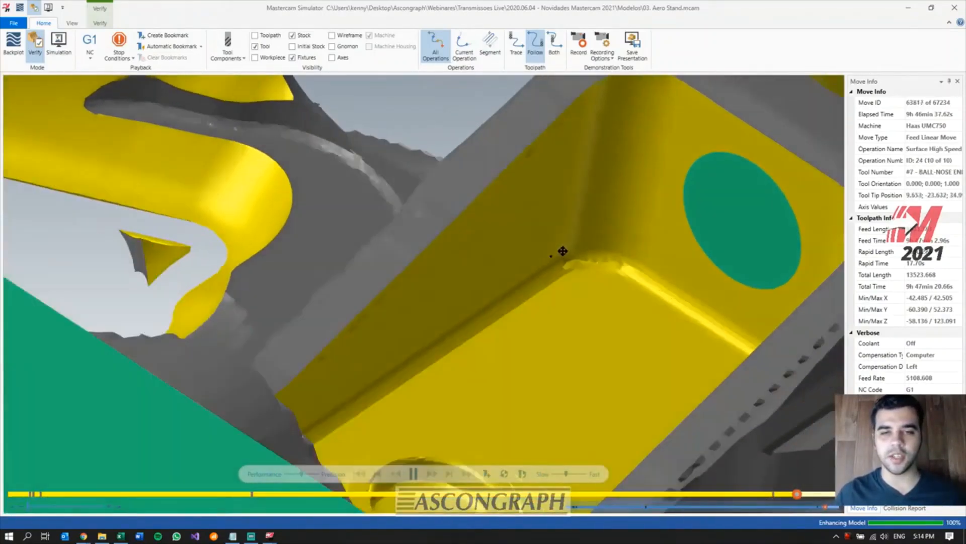
{"action": "left_click", "coordinate": [416, 473]}
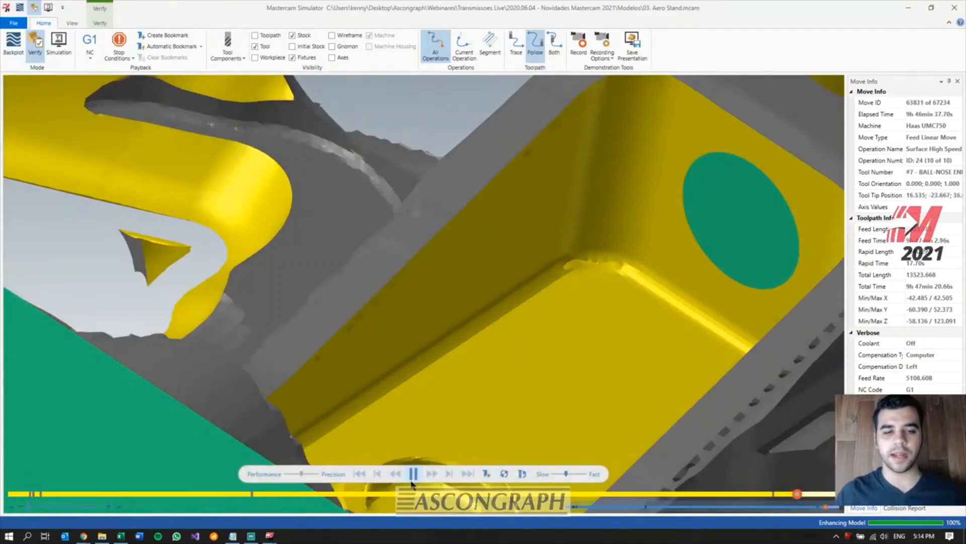
- Examine the pocket's walls, floor fillets and circular boss, and view the surrounding stock and ball-nose tool from other sides
{"action": "mouse_move", "coordinate": [563, 280]}
{"action": "middle_mouse_down"}
{"action": "mouse_move", "coordinate": [575, 289]}
{"action": "mouse_move", "coordinate": [561, 284]}
{"action": "mouse_move", "coordinate": [565, 275]}
{"action": "mouse_move", "coordinate": [554, 280]}
{"action": "mouse_move", "coordinate": [572, 296]}
{"action": "mouse_move", "coordinate": [562, 292]}
{"action": "middle_mouse_up"}
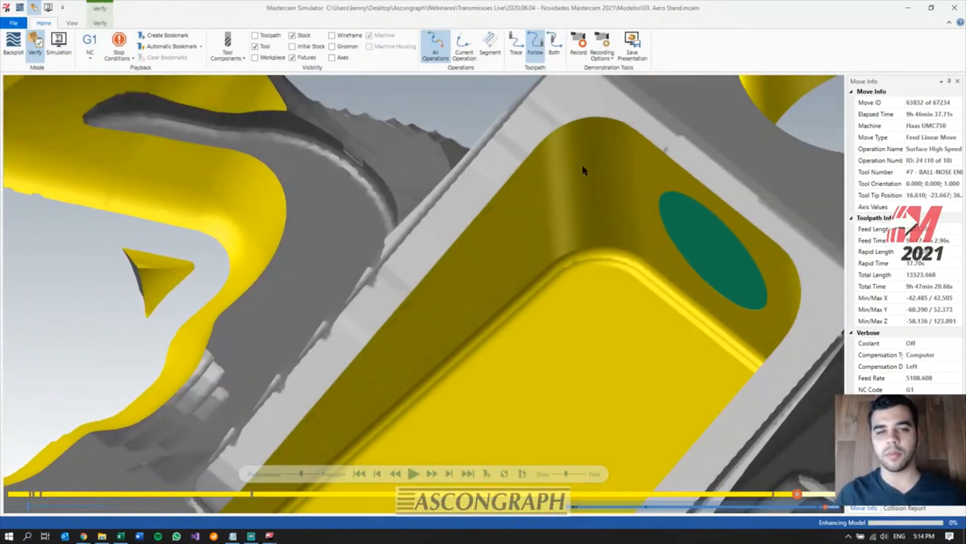
{"action": "scroll", "coordinate": [582, 168], "scroll_direction": "down", "scroll_amount": 2}
{"action": "middle_click_drag", "start_coordinate": [505, 370], "coordinate": [557, 281]}
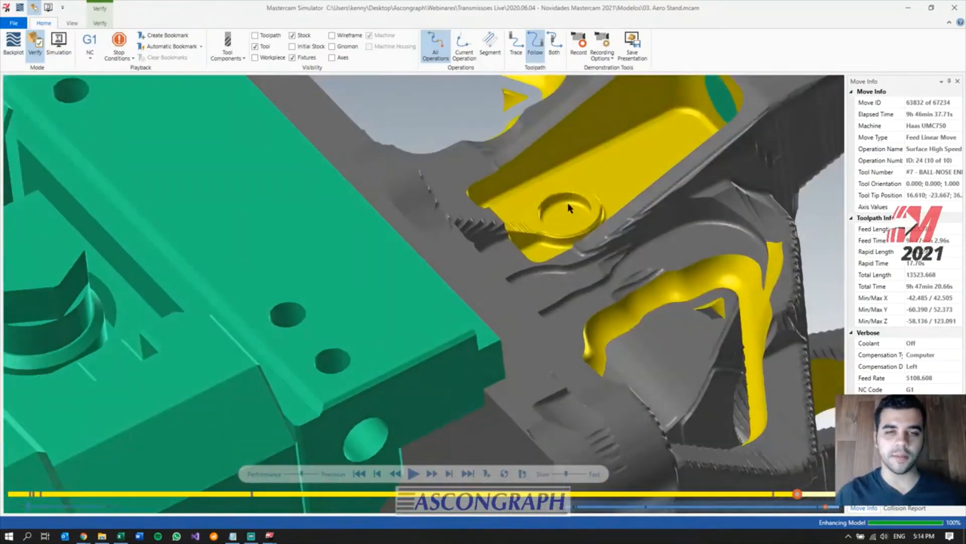
{"action": "scroll", "coordinate": [569, 208], "scroll_direction": "up", "scroll_amount": 4}
{"action": "mouse_move", "coordinate": [567, 232]}
{"action": "middle_mouse_down"}
{"action": "mouse_move", "coordinate": [547, 244]}
{"action": "mouse_move", "coordinate": [559, 264]}
{"action": "mouse_move", "coordinate": [550, 246]}
{"action": "mouse_move", "coordinate": [566, 241]}
{"action": "middle_mouse_up"}
{"action": "scroll", "coordinate": [287, 203], "scroll_direction": "down", "scroll_amount": 3}
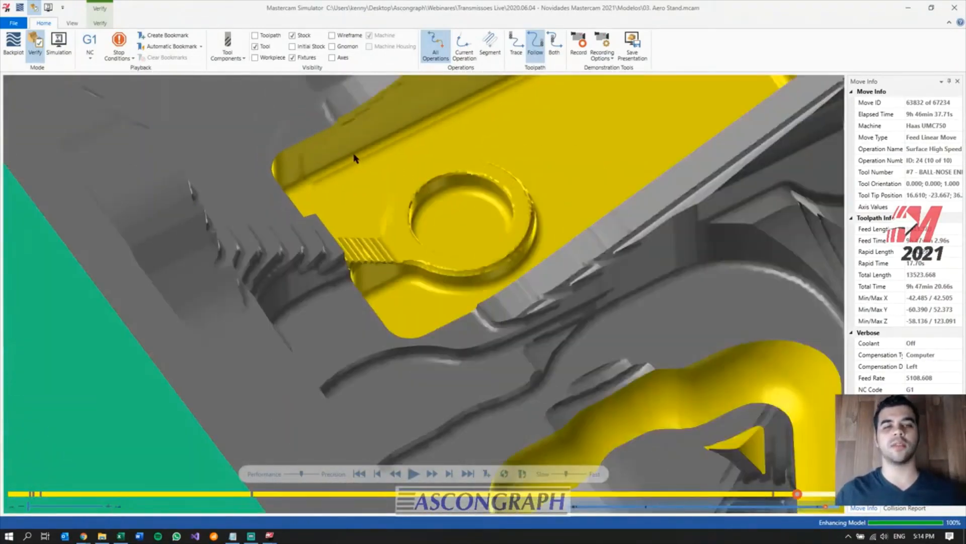
{"action": "scroll", "coordinate": [258, 206], "scroll_direction": "up", "scroll_amount": 2}
{"action": "scroll", "coordinate": [259, 207], "scroll_direction": "down", "scroll_amount": 3}
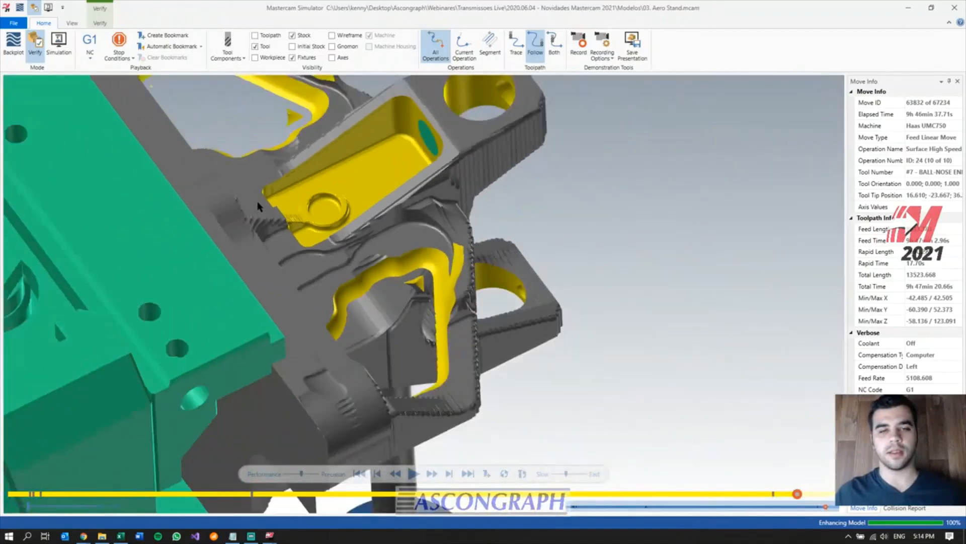
{"action": "middle_click_drag", "start_coordinate": [461, 321], "coordinate": [419, 189]}
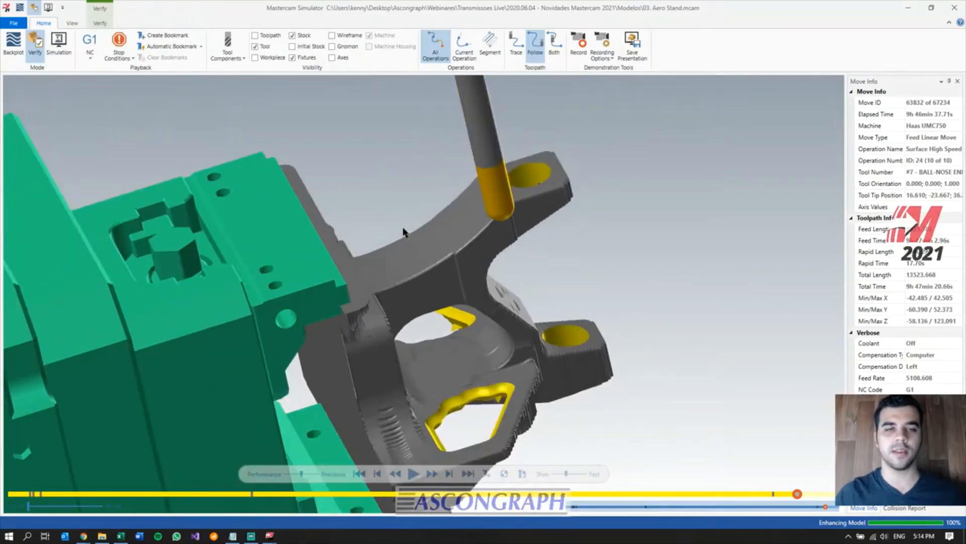
- Resume Surface High Speed operation 24 on the curved arm face and raise the playback speed to run it through its end
{"action": "scroll", "coordinate": [407, 237], "scroll_direction": "up", "scroll_amount": 2}
{"action": "left_click", "coordinate": [413, 474]}
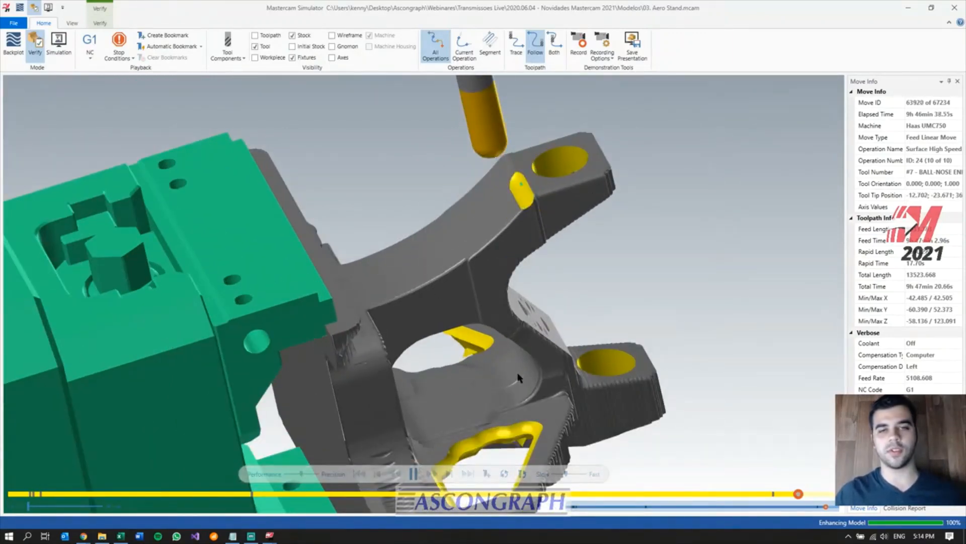
{"action": "left_click", "coordinate": [581, 474]}
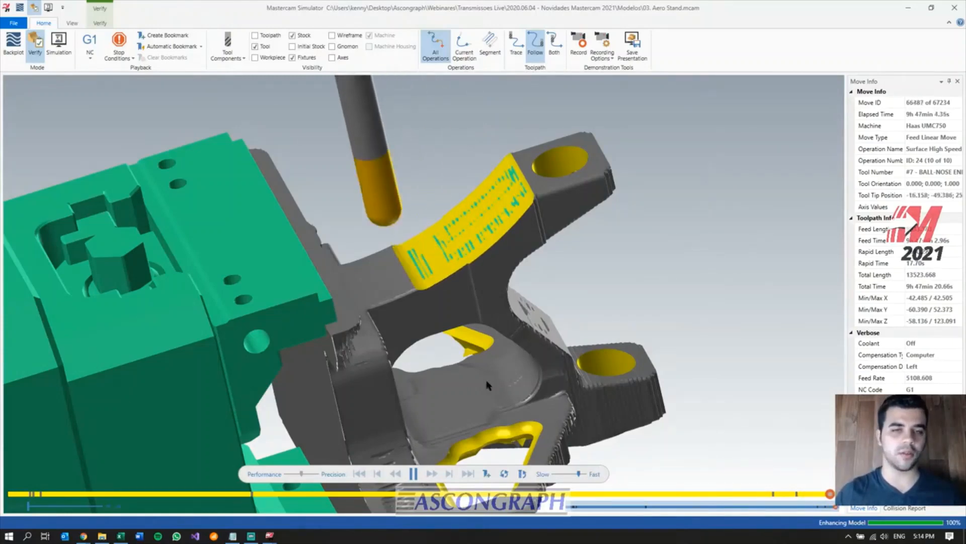
- Examine the scalloped finish left by the ball-nose tool on the arm's curved face up close and from a tilted angle
{"action": "scroll", "coordinate": [422, 276], "scroll_direction": "up", "scroll_amount": 3}
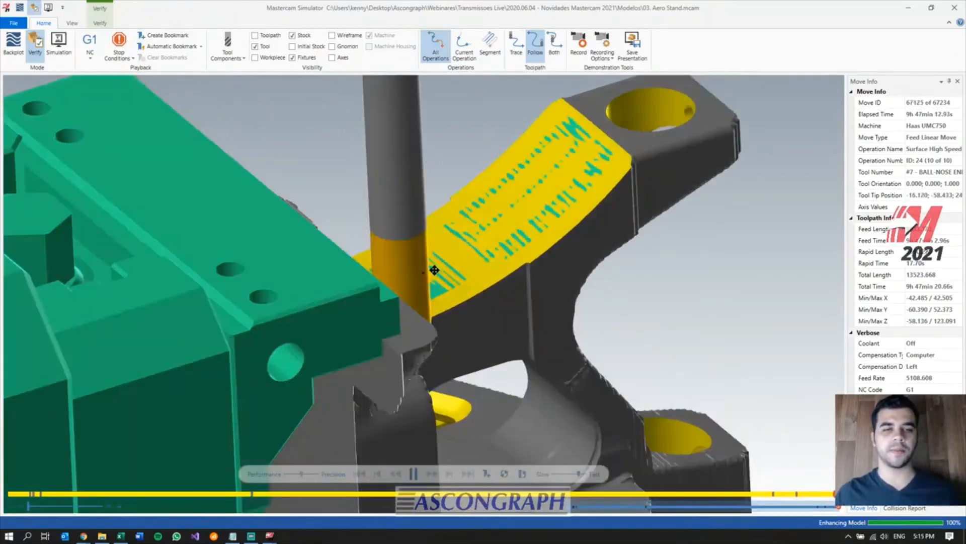
{"action": "scroll", "coordinate": [433, 276], "scroll_direction": "down", "scroll_amount": 4}
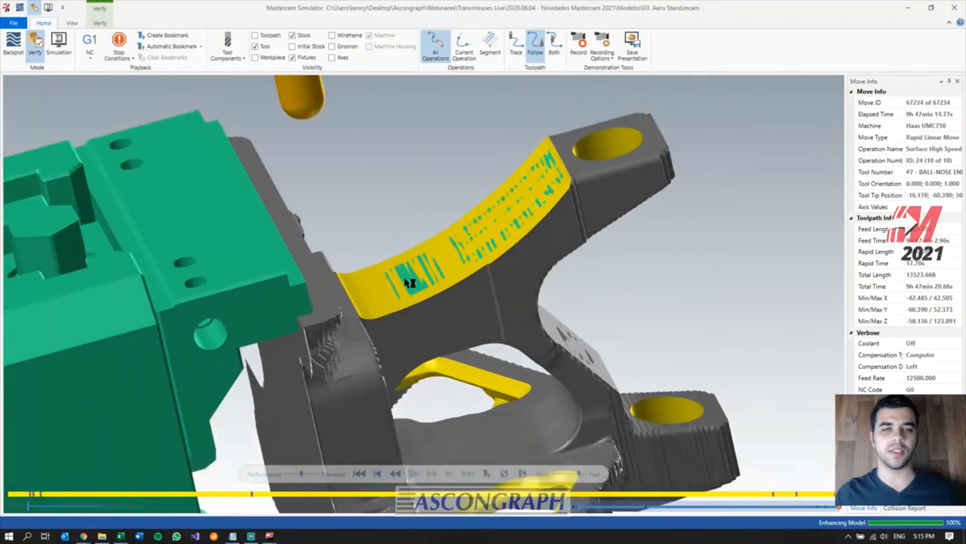
{"action": "middle_click_drag", "start_coordinate": [435, 283], "coordinate": [472, 272]}
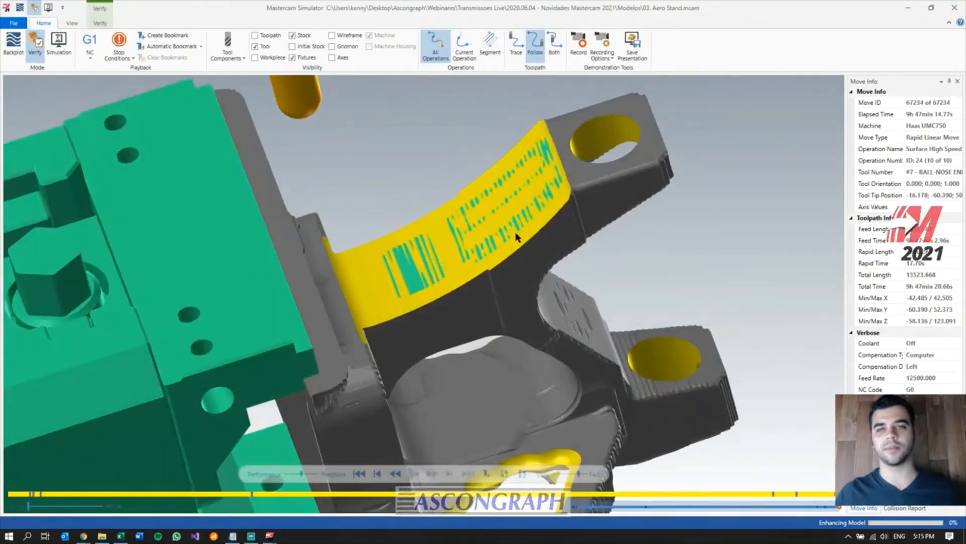
- Close the simulator and show the aero stand with its toolpaths in isometric view
{"action": "left_click", "coordinate": [955, 9]}
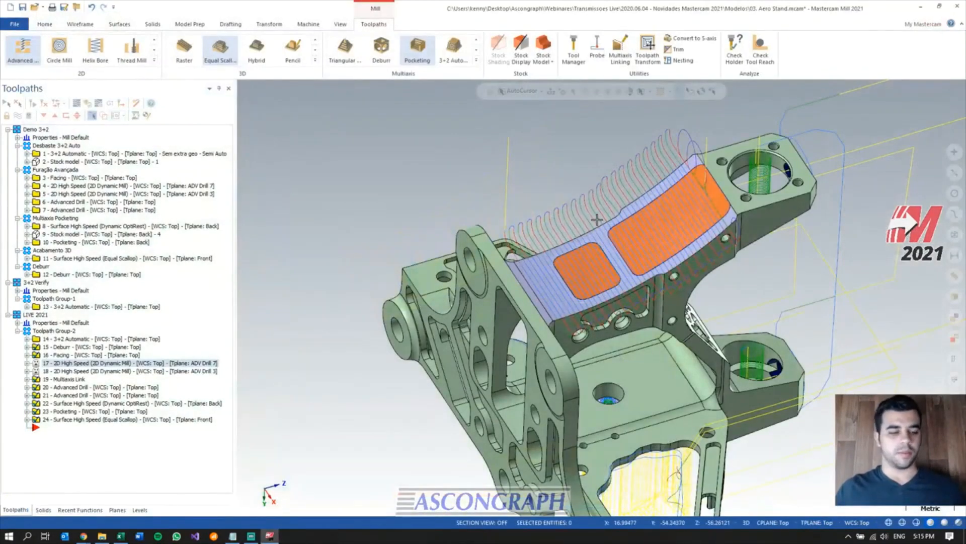
{"action": "key", "text": "alt+7"}
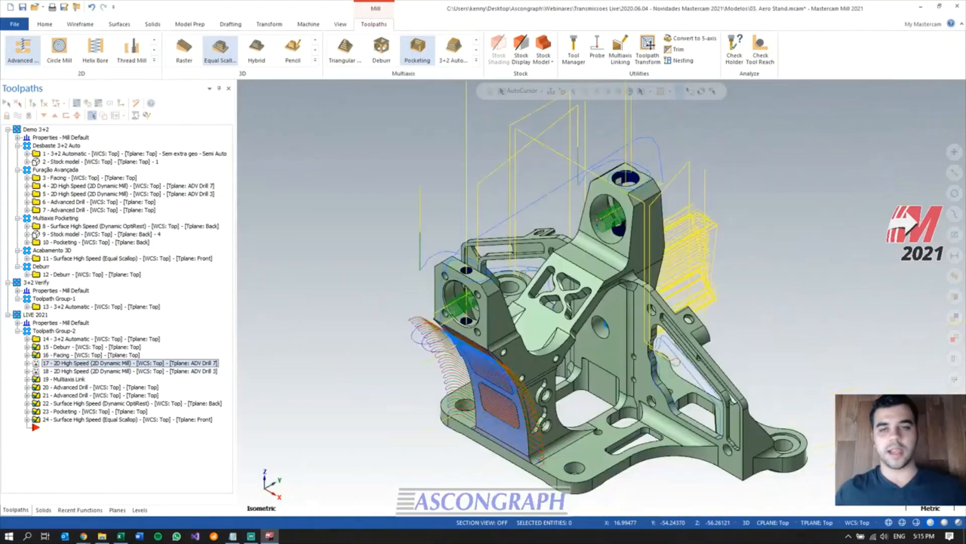